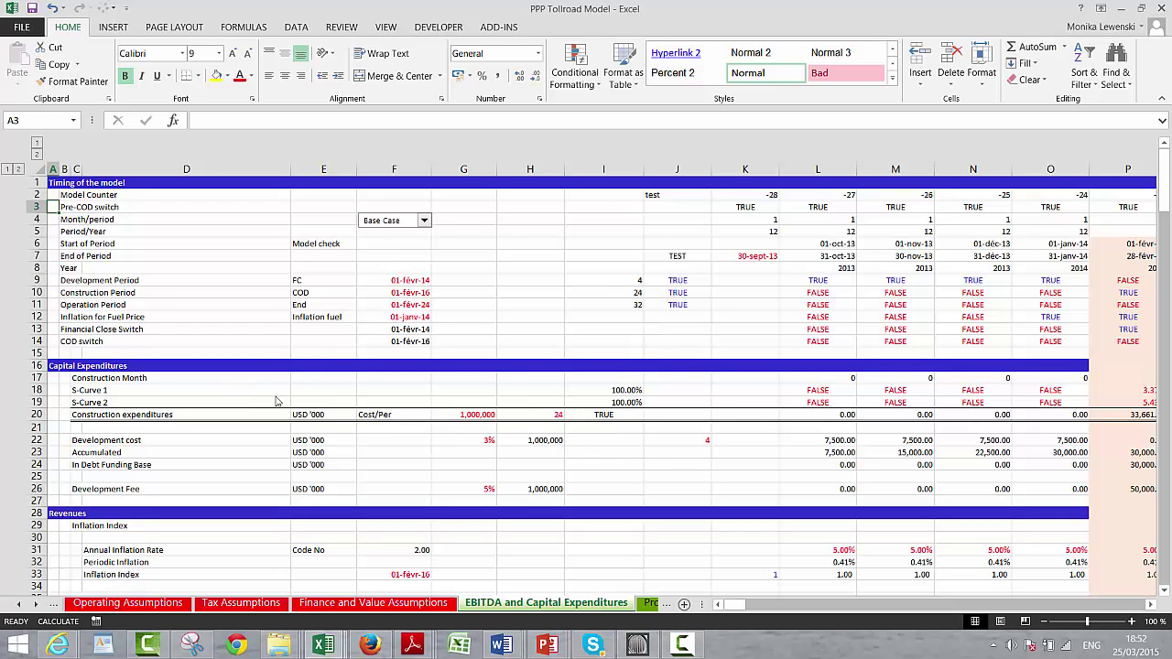
# Browse the Tax and Operating Assumptions sheets, then step back to Summary Output.
pyautogui.hotkey('ctrl', 'pageup')
pyautogui.hotkey('ctrl', 'pageup')
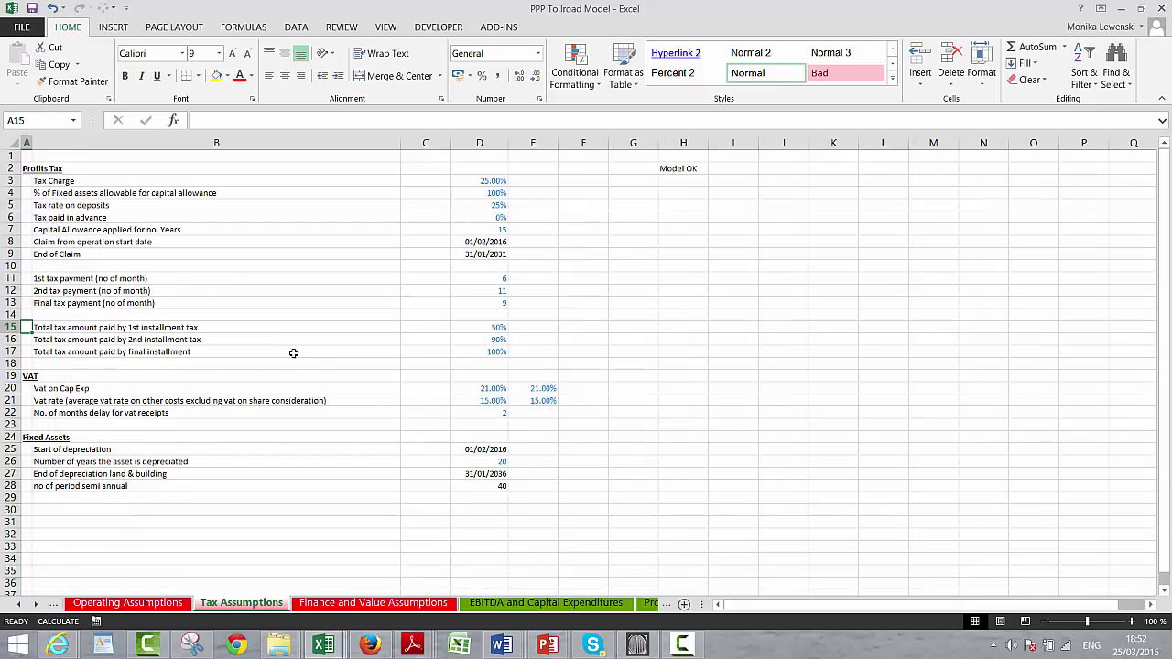
pyautogui.click(153, 605)
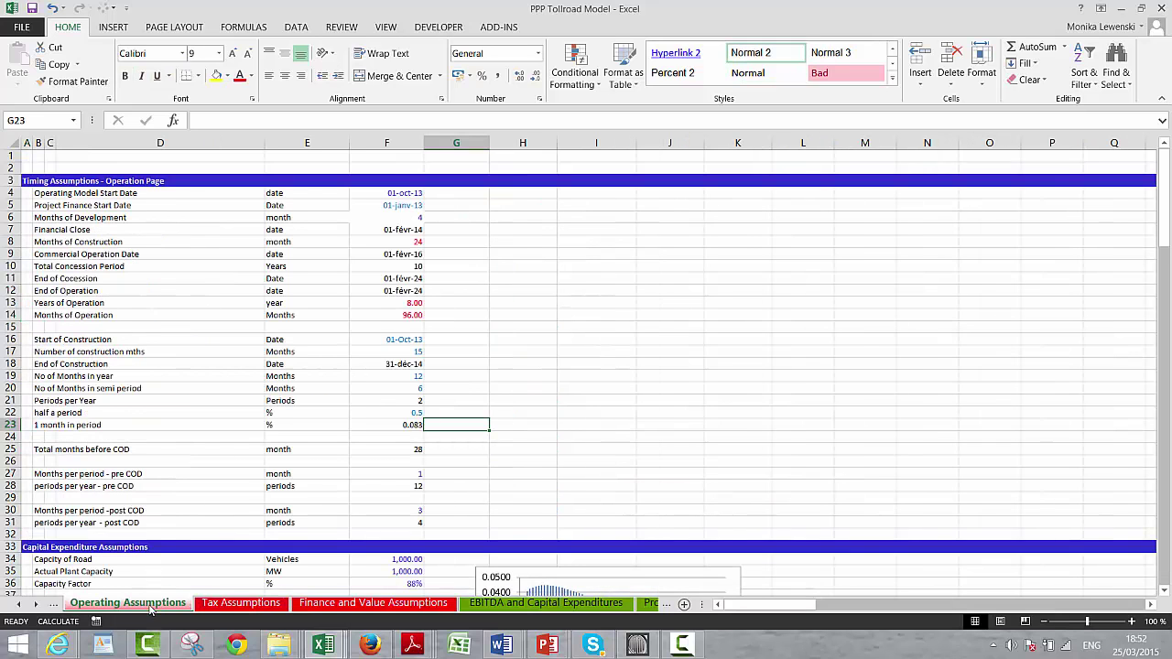
pyautogui.click(192, 352)
pyautogui.press('Left')
pyautogui.press('Left')
pyautogui.press('Left')
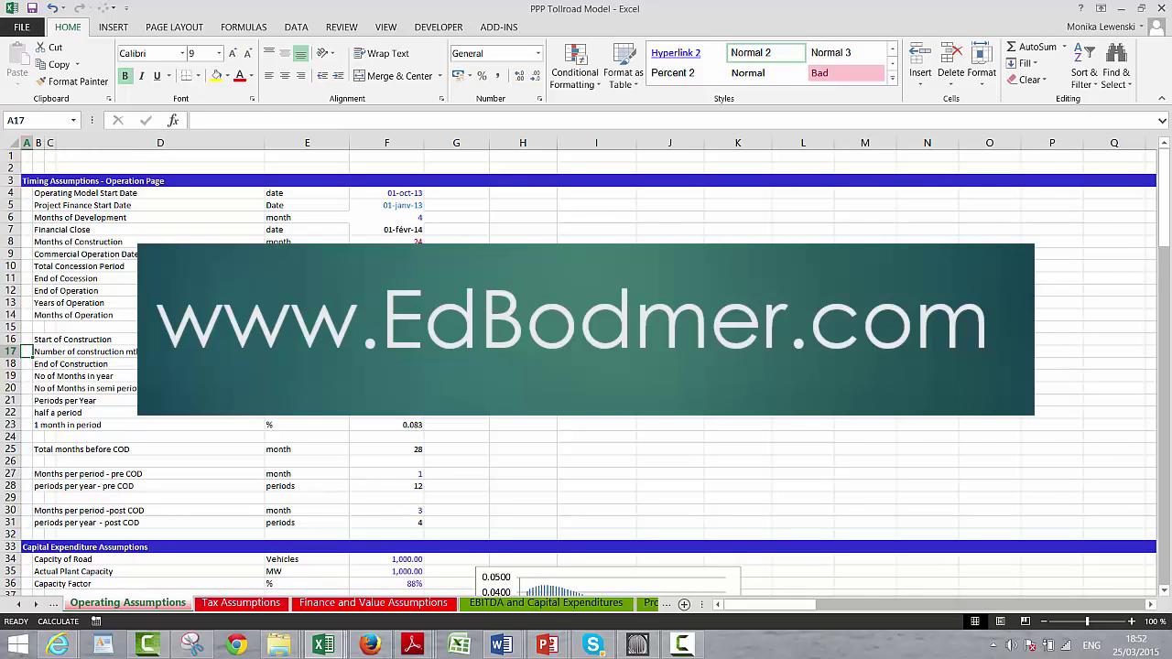
pyautogui.hotkey('ctrl', 'pageup')
pyautogui.hotkey('ctrl', 'pageup')
pyautogui.hotkey('ctrl', 'pageup')
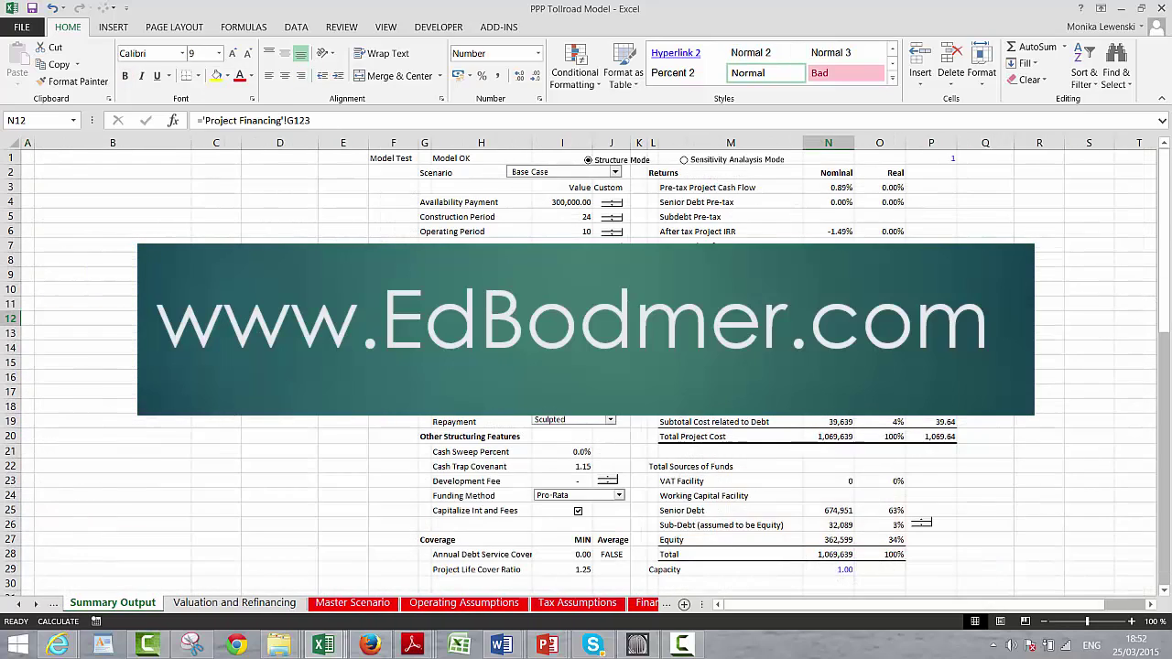
# Check the Initial Working Capital row formulas and the Total CapEx and VAT cells.
pyautogui.hotkey('ctrl', 'pageup')
pyautogui.hotkey('ctrl', 'pagedown')
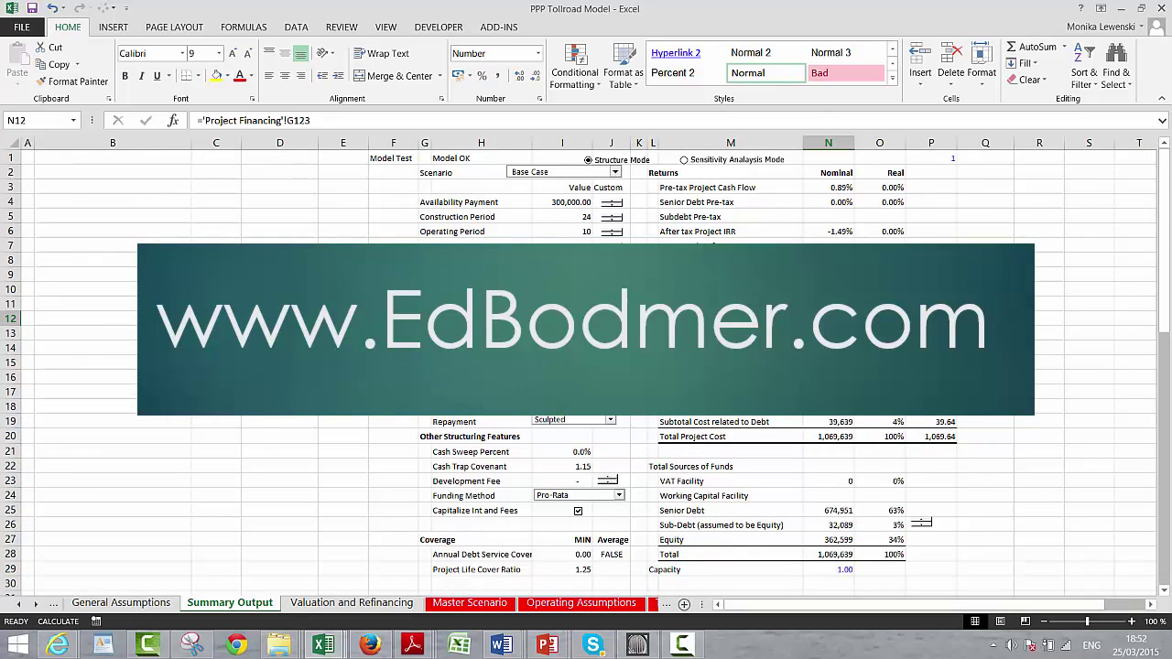
pyautogui.press('Down')
pyautogui.press('Down')
pyautogui.press('Right')
pyautogui.press('Right')
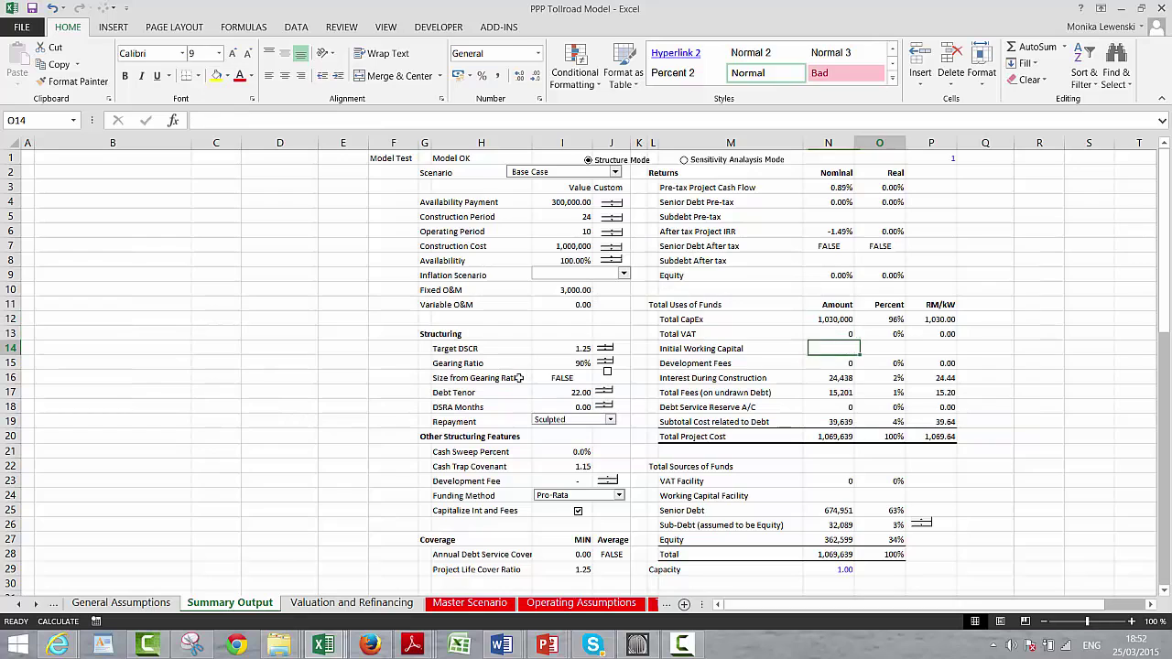
pyautogui.press('Left')
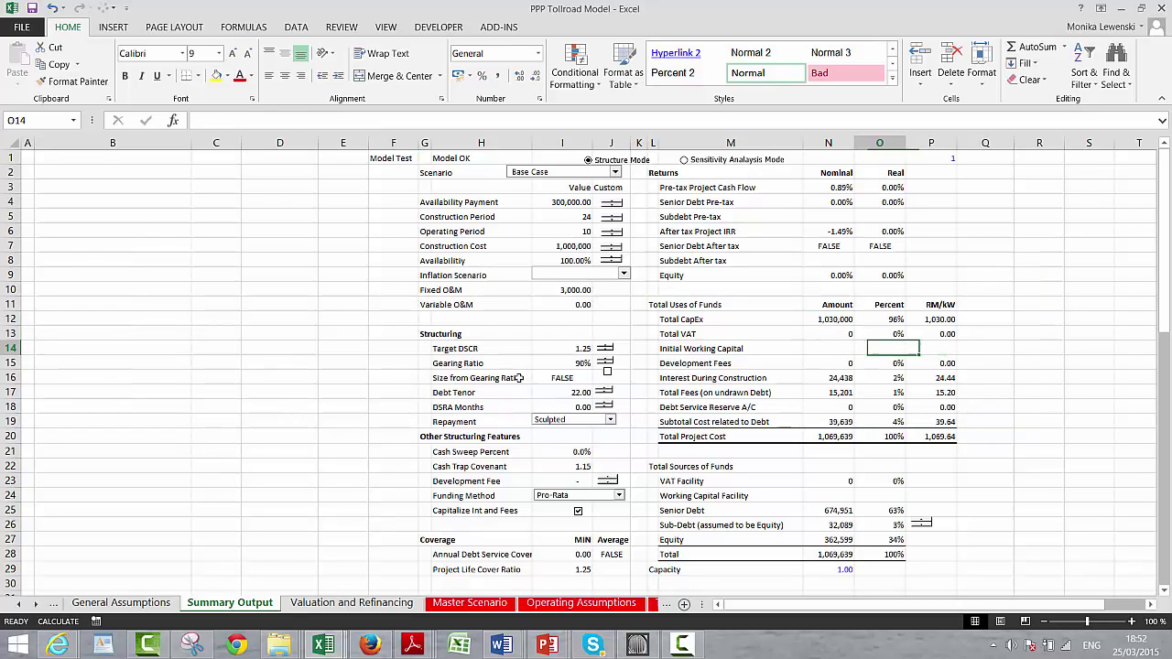
pyautogui.press('Left')
pyautogui.press('Left')
pyautogui.press('Right')
pyautogui.press('Right')
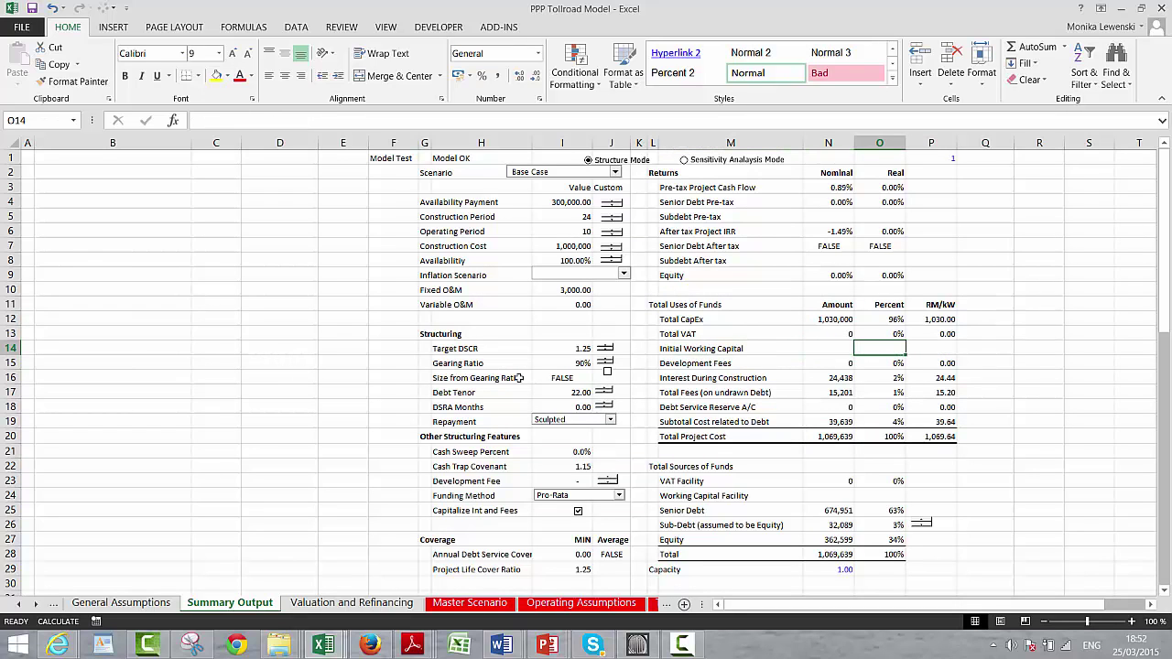
pyautogui.press('Left')
pyautogui.press('Right')
pyautogui.press('Right')
pyautogui.press('Left')
pyautogui.press('Left')
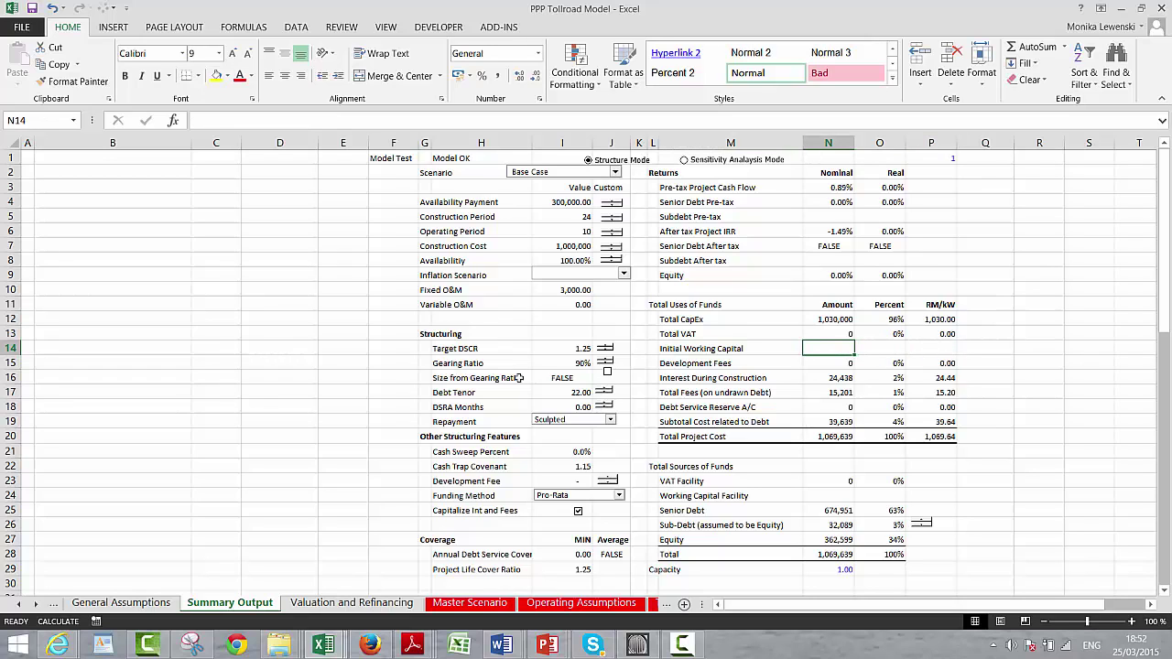
pyautogui.press('Right')
pyautogui.press('Right')
pyautogui.press('Left')
pyautogui.press('Left')
pyautogui.press('Up')
pyautogui.press('Up')
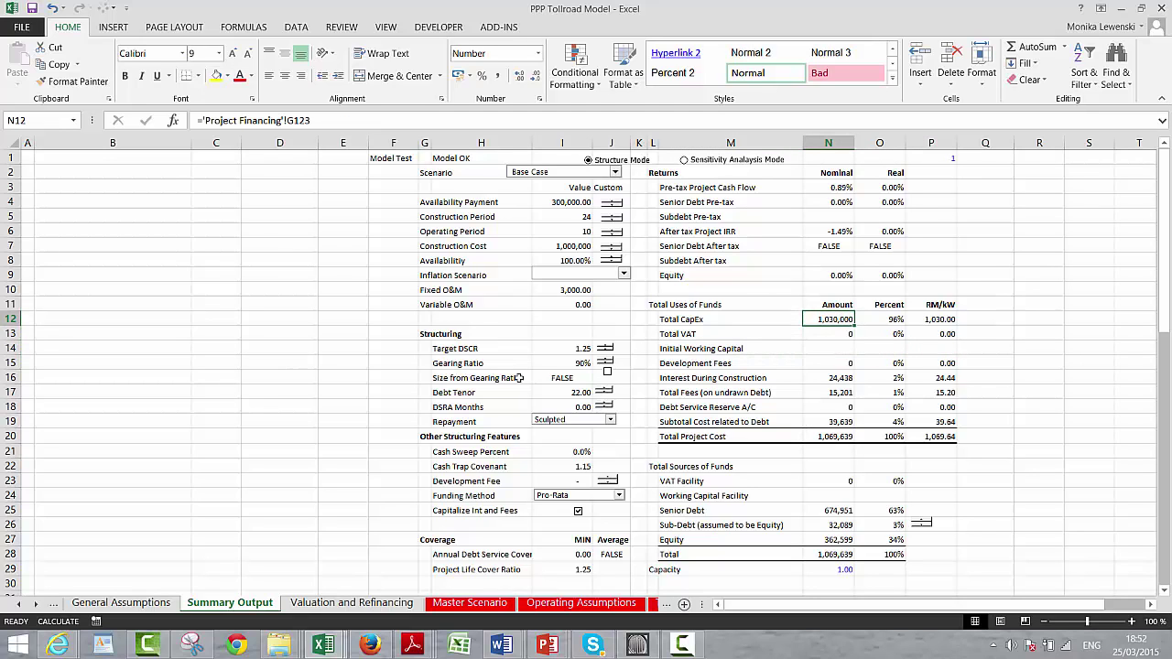
pyautogui.press('Down')
pyautogui.press('Down')
# Select the RM/kW column (P11:P20) from its header down and delete its contents.
pyautogui.press('Right')
pyautogui.press('Right')
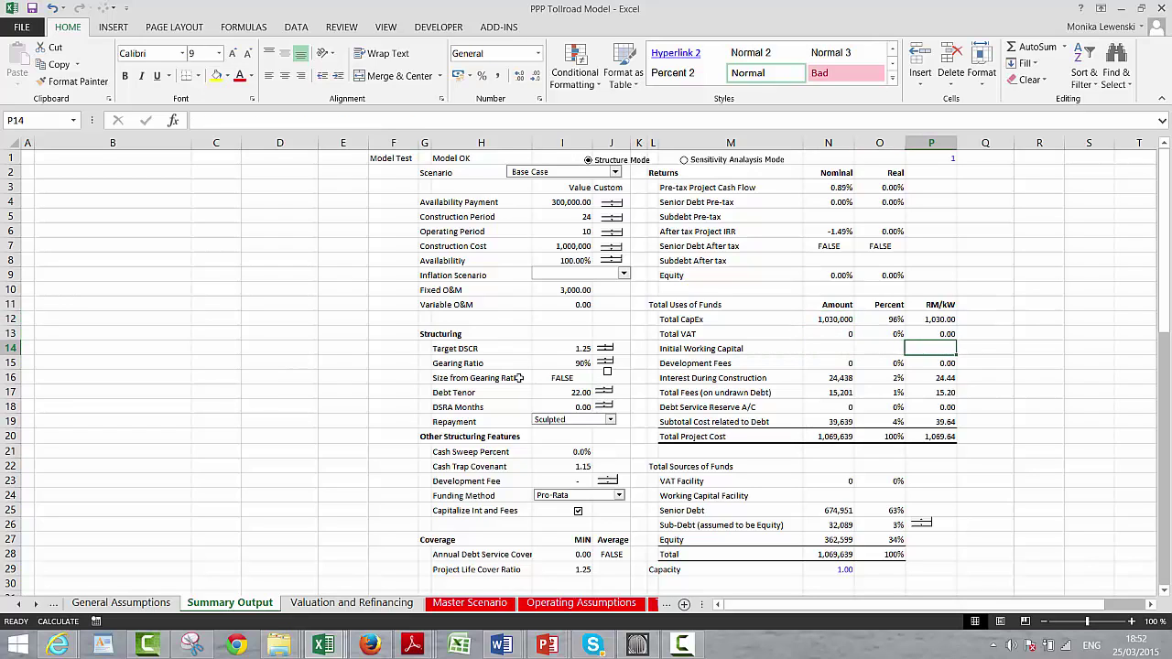
pyautogui.press('Up')
pyautogui.press('Up')
pyautogui.press('Up')
pyautogui.hotkey('shift', 'Down')
pyautogui.hotkey('shift', 'Down')
pyautogui.hotkey('shift', 'Down')
pyautogui.hotkey('shift', 'Down')
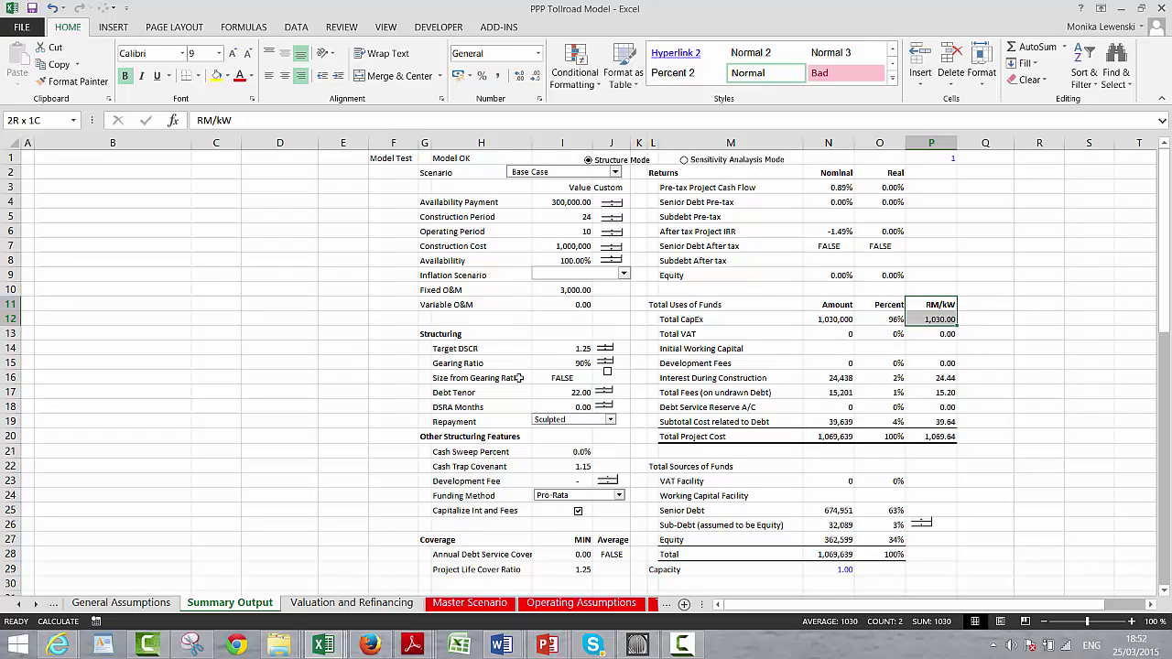
pyautogui.hotkey('shift', 'Down')
pyautogui.hotkey('shift', 'Down')
pyautogui.hotkey('shift', 'Down')
pyautogui.hotkey('shift', 'Down')
pyautogui.hotkey('shift', 'Down')
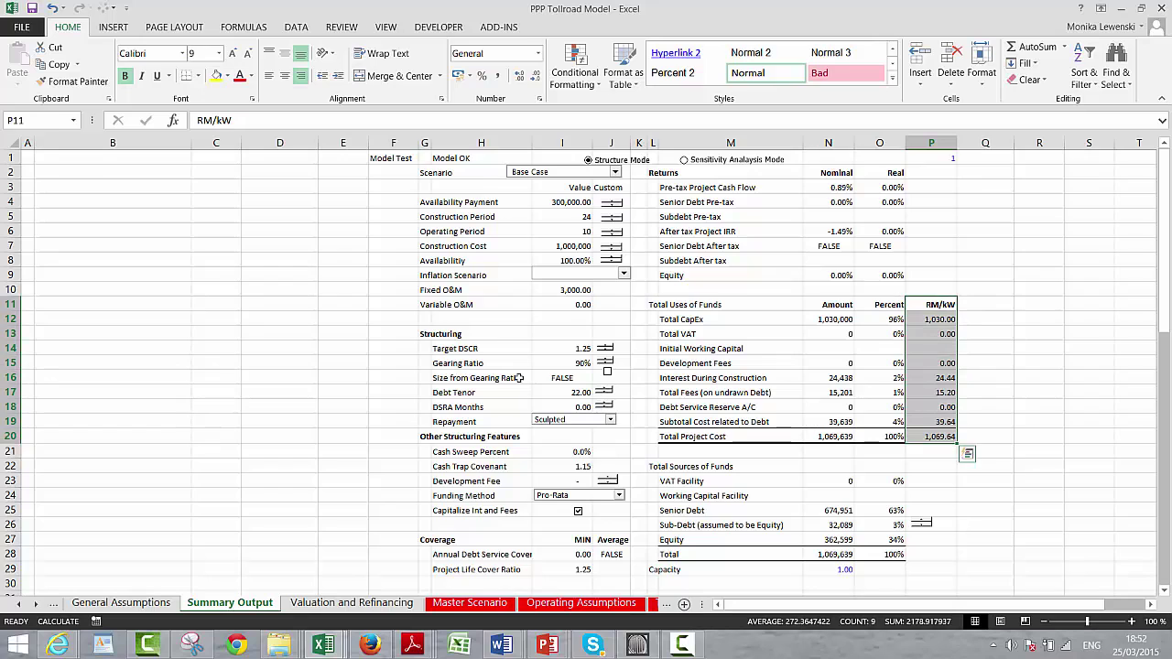
pyautogui.press('Delete')
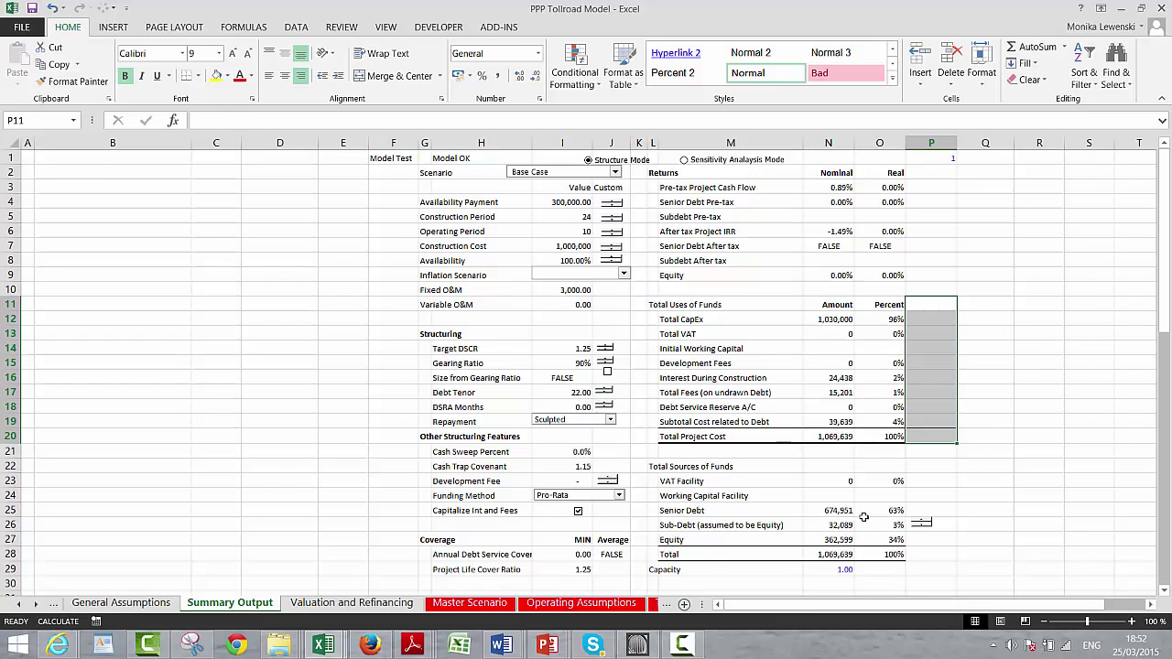
# Check the Senior Debt and Working Capital Facility amount formulas.
pyautogui.click(820, 504)
pyautogui.press('Up')
pyautogui.press('Up')
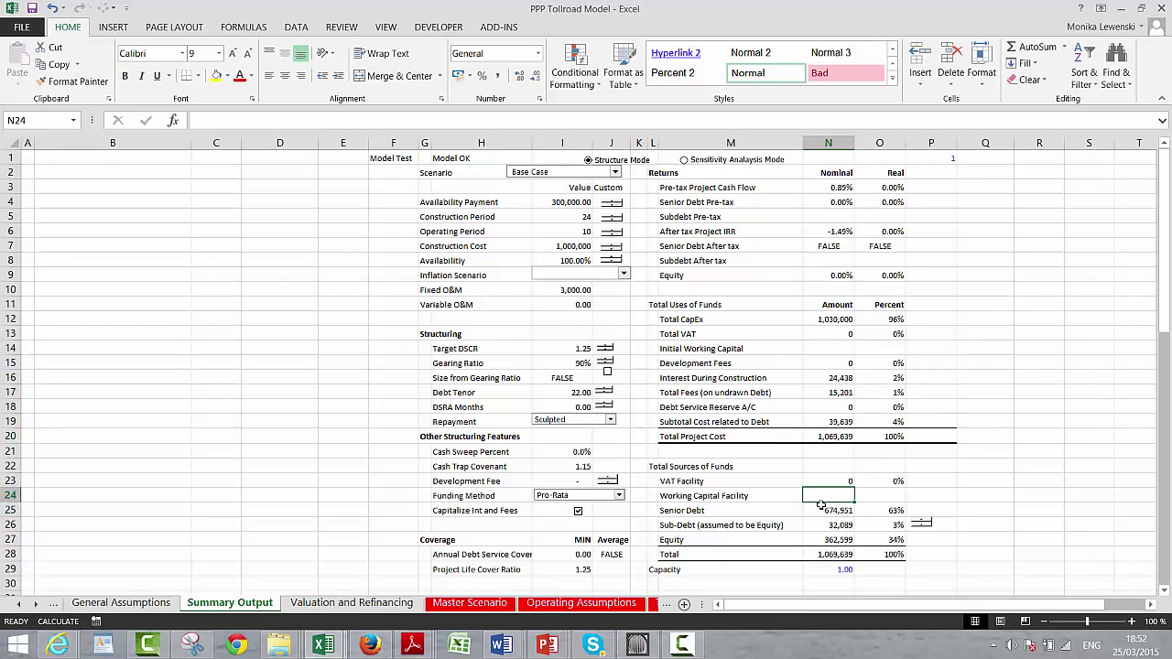
pyautogui.press('Down')
pyautogui.press('Down')
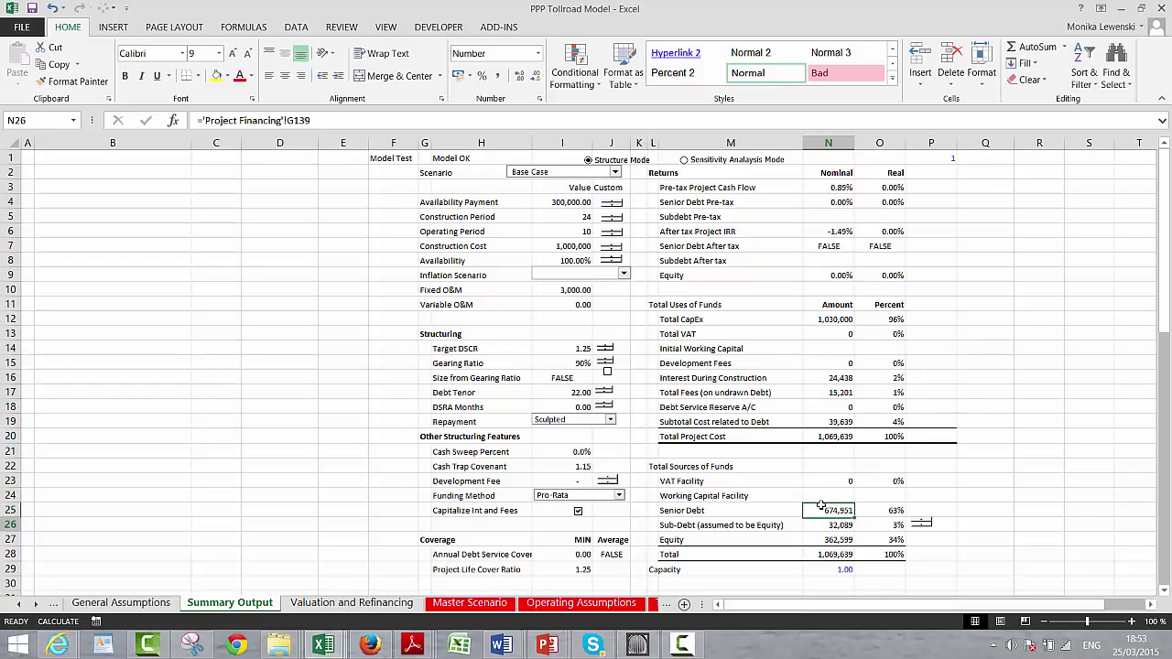
pyautogui.press('Up')
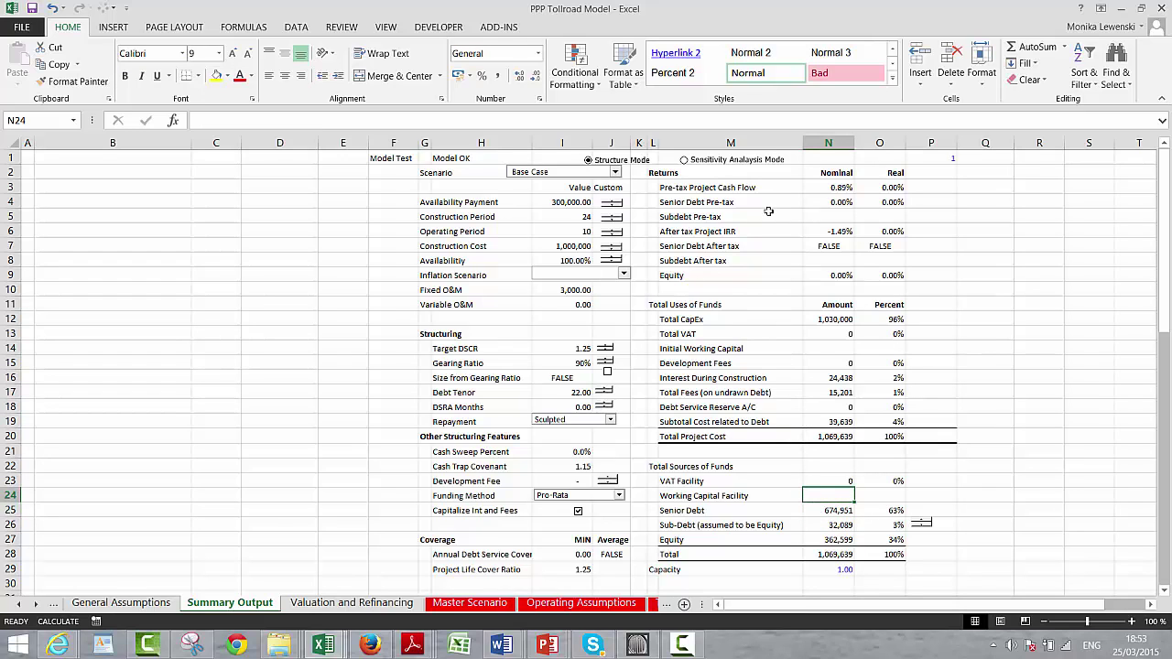
# Go to Operating Assumptions and scroll through the capital expenditure and inflation assumptions.
pyautogui.click(681, 646)
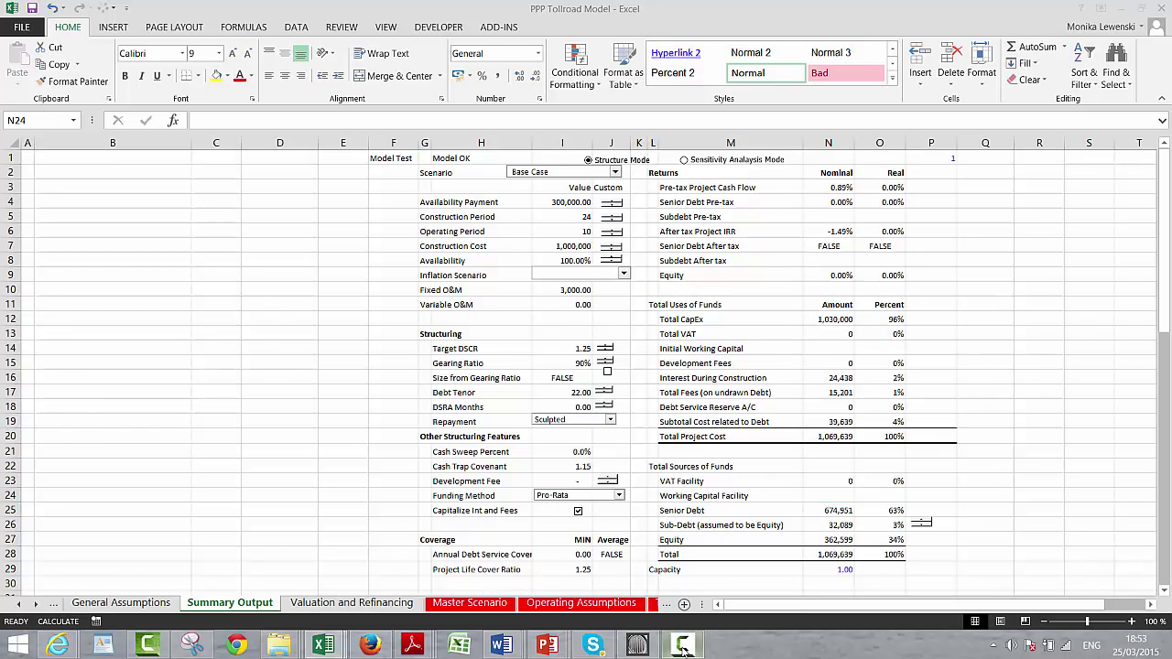
pyautogui.click(910, 548)
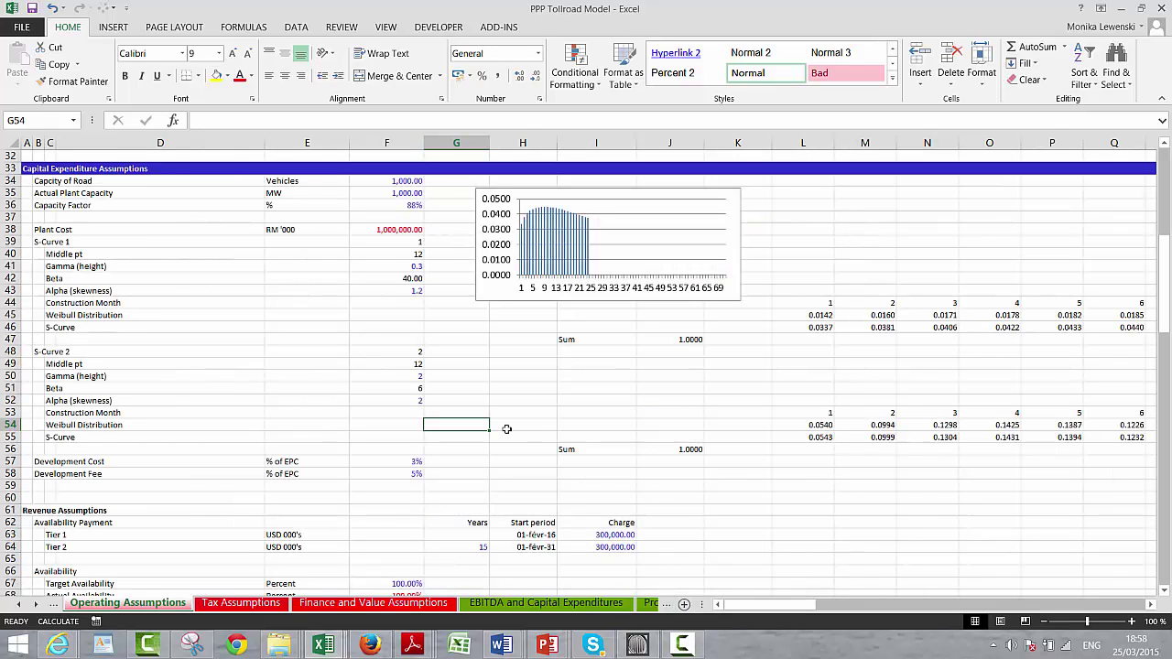
pyautogui.press('Down')
pyautogui.press('Down')
pyautogui.press('Down')
pyautogui.press('Down')
pyautogui.press('Down')
pyautogui.press('Down')
pyautogui.press('Down')
pyautogui.press('Down')
pyautogui.press('Down')
pyautogui.press('Down')
pyautogui.press('Down')
pyautogui.press('Down')
pyautogui.press('Down')
pyautogui.press('Down')
pyautogui.press('Down')
pyautogui.press('Down')
pyautogui.press('Down')
pyautogui.press('Down')
pyautogui.press('Down')
pyautogui.press('Down')
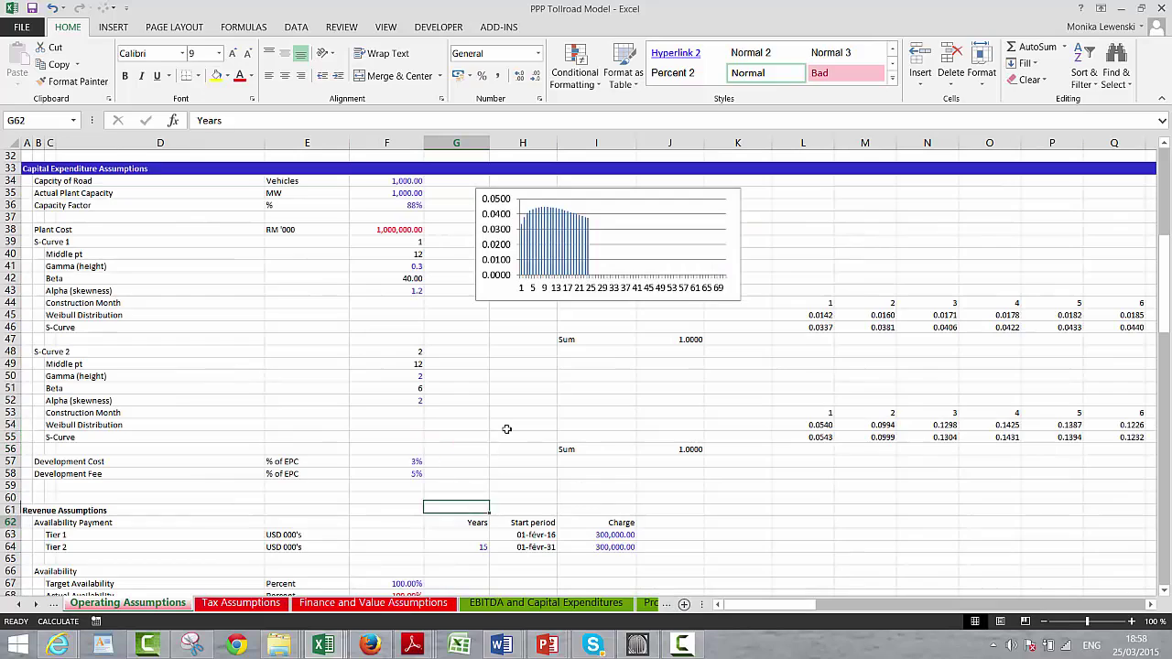
pyautogui.press('Down')
pyautogui.press('Down')
pyautogui.press('Down')
pyautogui.press('Down')
pyautogui.press('Down')
pyautogui.press('Down')
pyautogui.press('Down')
pyautogui.press('Down')
pyautogui.press('Down')
pyautogui.press('Down')
pyautogui.press('Down')
pyautogui.press('Down')
pyautogui.press('Down')
pyautogui.press('Down')
pyautogui.press('Down')
pyautogui.press('Down')
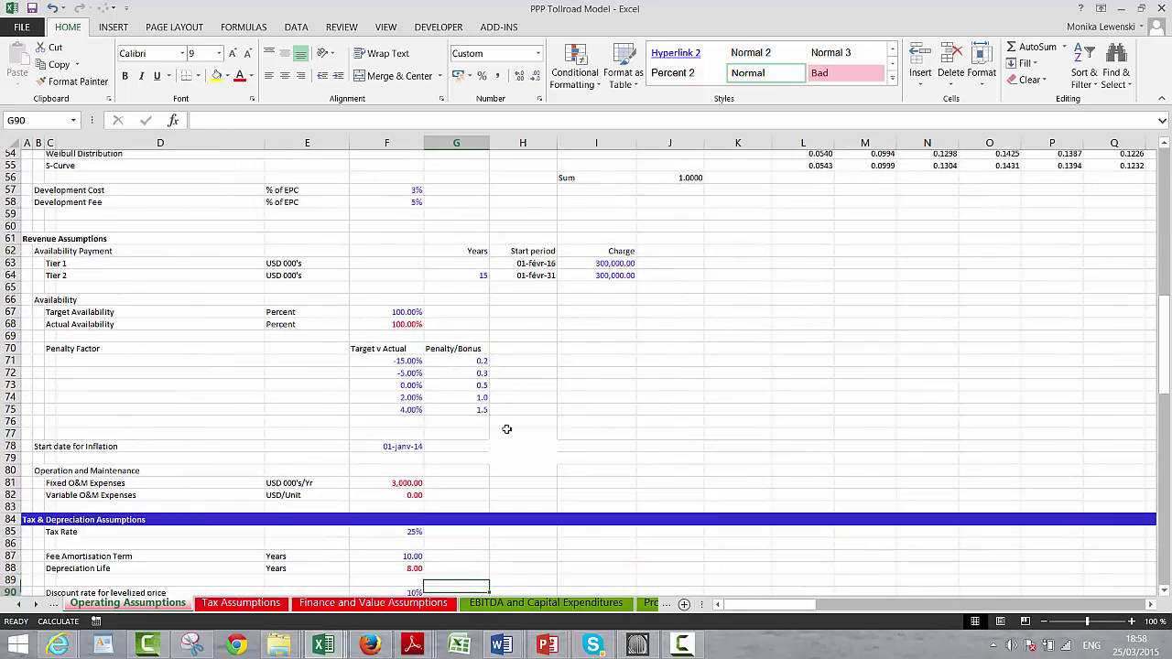
# Jump to Working Capital Assumptions, then back to the blank row above Tax & Depreciation.
pyautogui.press('Left')
pyautogui.press('Left')
pyautogui.press('Left')
pyautogui.press('Left')
pyautogui.press('Left')
pyautogui.press('Left')
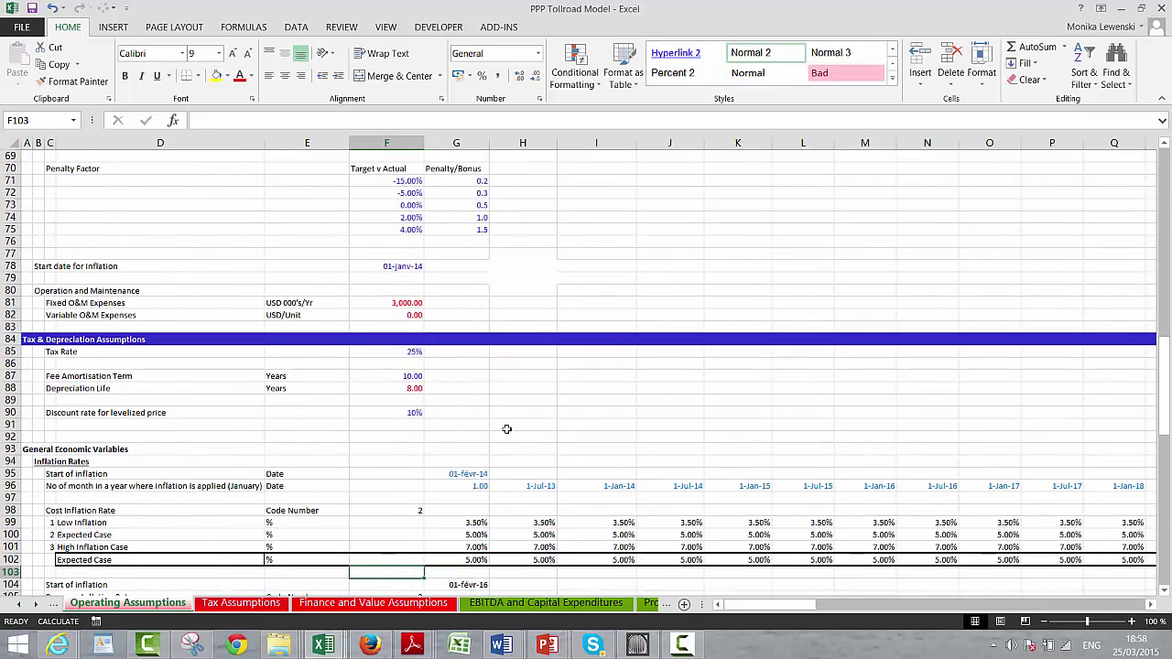
pyautogui.press('Down')
pyautogui.press('Down')
pyautogui.press('Down')
pyautogui.press('Down')
pyautogui.press('Down')
pyautogui.press('Down')
pyautogui.press('Down')
pyautogui.press('Down')
pyautogui.press('Down')
pyautogui.press('Down')
pyautogui.press('Down')
pyautogui.press('Down')
pyautogui.press('Down')
pyautogui.press('Down')
pyautogui.press('Down')
pyautogui.press('Down')
pyautogui.press('Down')
pyautogui.press('Down')
pyautogui.press('Down')
pyautogui.press('Down')
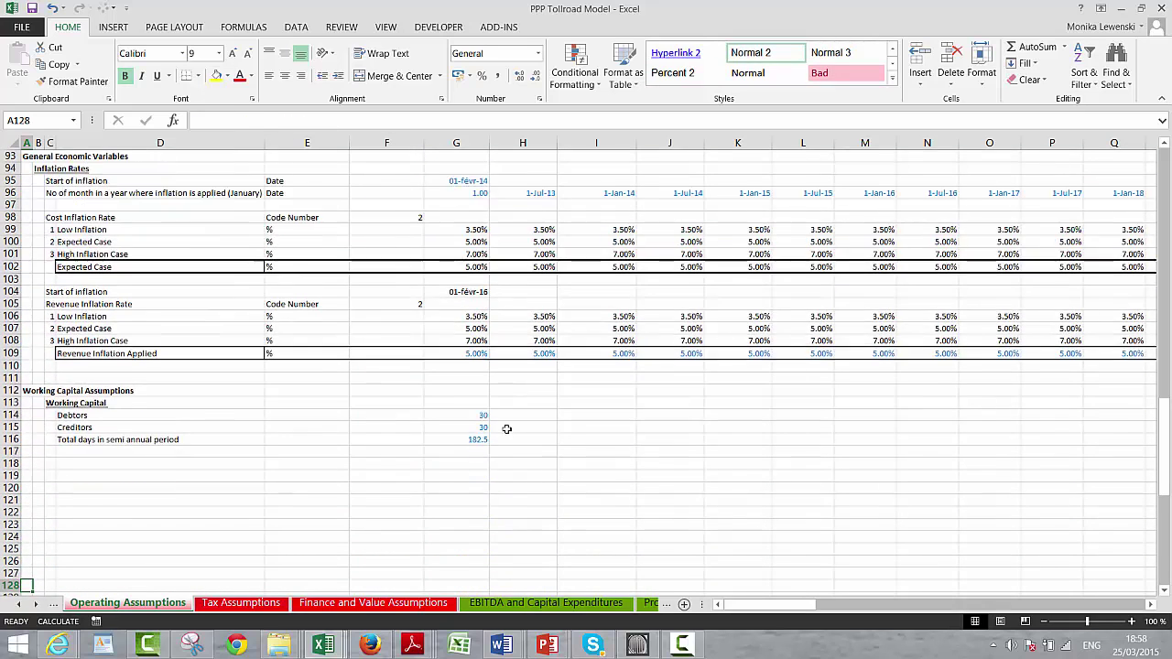
pyautogui.press('Up')
pyautogui.press('Up')
pyautogui.press('Up')
pyautogui.press('Up')
pyautogui.press('Up')
pyautogui.press('Up')
pyautogui.press('Up')
pyautogui.press('Up')
pyautogui.press('Up')
pyautogui.press('Up')
pyautogui.press('Up')
pyautogui.press('Up')
pyautogui.press('Up')
pyautogui.press('Up')
pyautogui.press('Up')
pyautogui.press('Up')
pyautogui.press('Up')
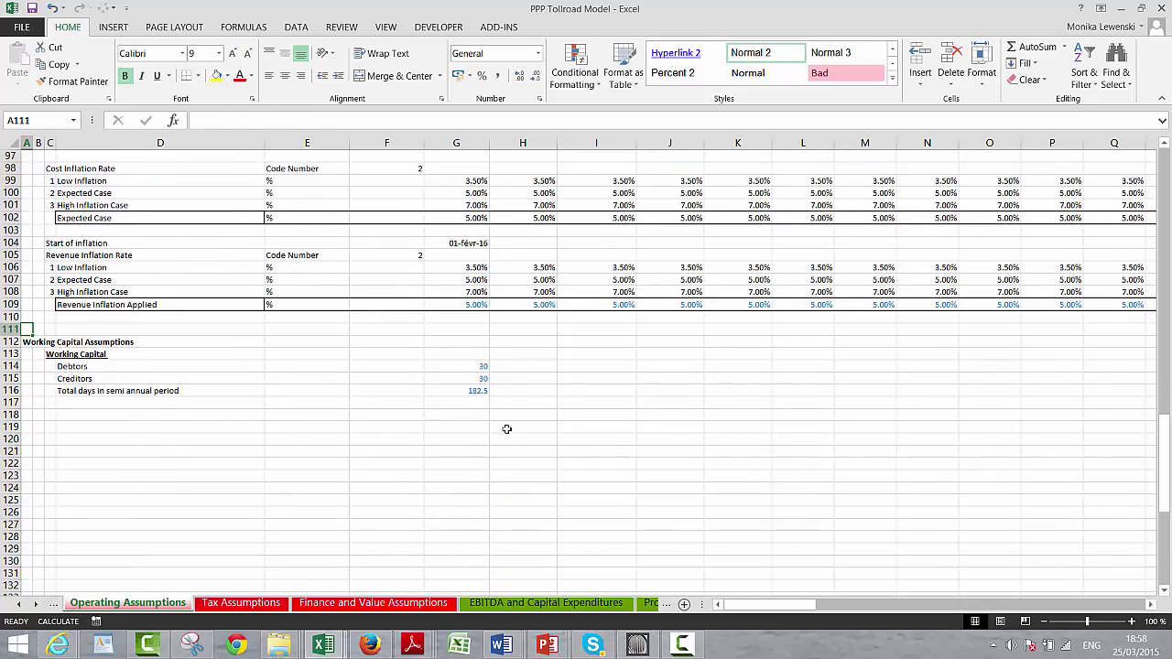
pyautogui.press('Up')
pyautogui.press('Up')
pyautogui.press('Up')
pyautogui.press('Up')
pyautogui.press('Up')
pyautogui.press('Up')
pyautogui.press('Up')
pyautogui.press('Up')
pyautogui.press('Up')
pyautogui.press('Up')
pyautogui.press('Up')
pyautogui.press('Up')
pyautogui.press('Up')
pyautogui.press('Up')
pyautogui.press('Up')
pyautogui.press('Up')
pyautogui.press('Up')
pyautogui.press('Up')
pyautogui.press('Up')
pyautogui.press('Up')
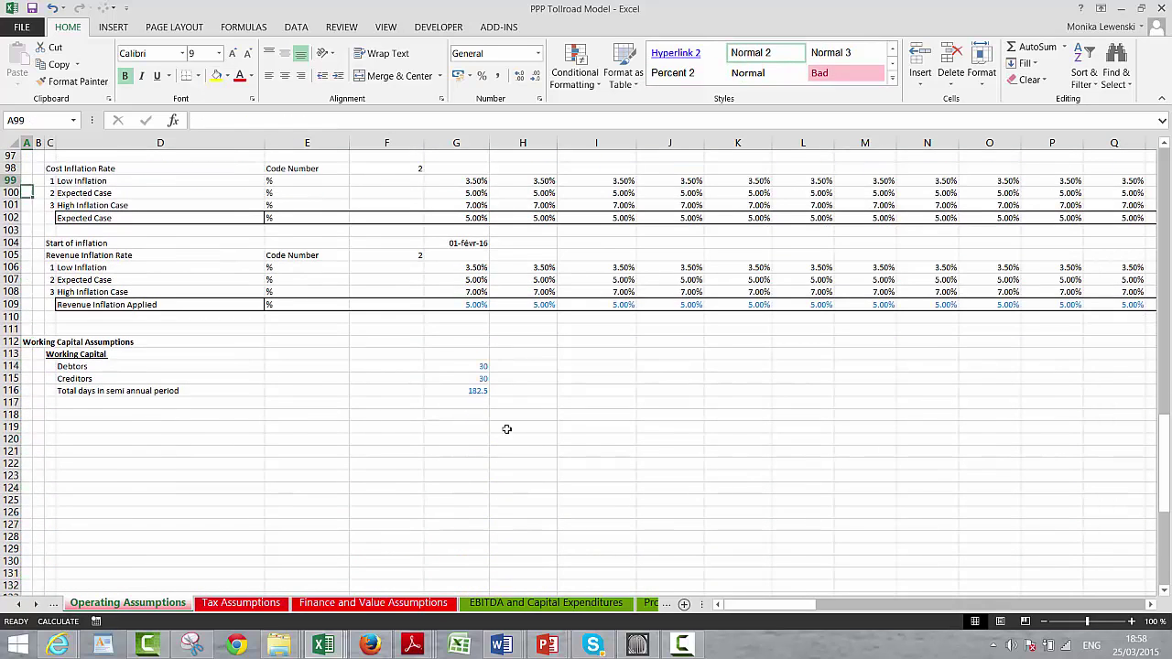
pyautogui.press('Down')
pyautogui.press('Down')
pyautogui.press('Down')
pyautogui.press('Down')
pyautogui.press('Down')
pyautogui.press('Down')
pyautogui.press('Down')
pyautogui.press('Down')
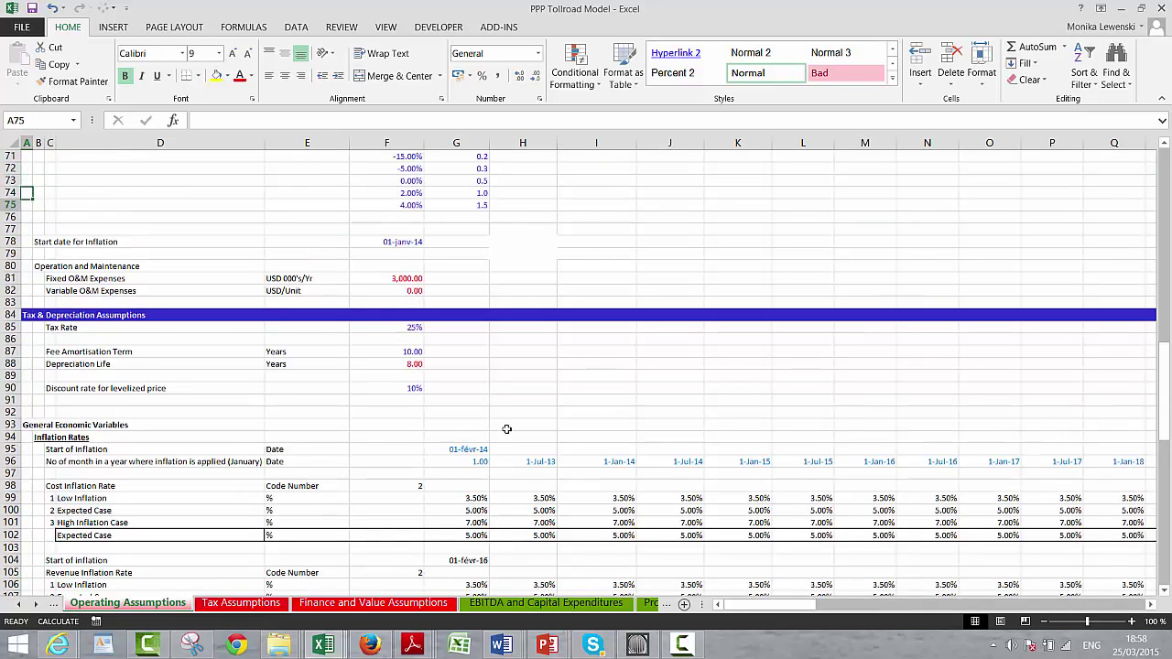
pyautogui.press('Down')
pyautogui.press('Down')
pyautogui.press('Down')
pyautogui.press('Down')
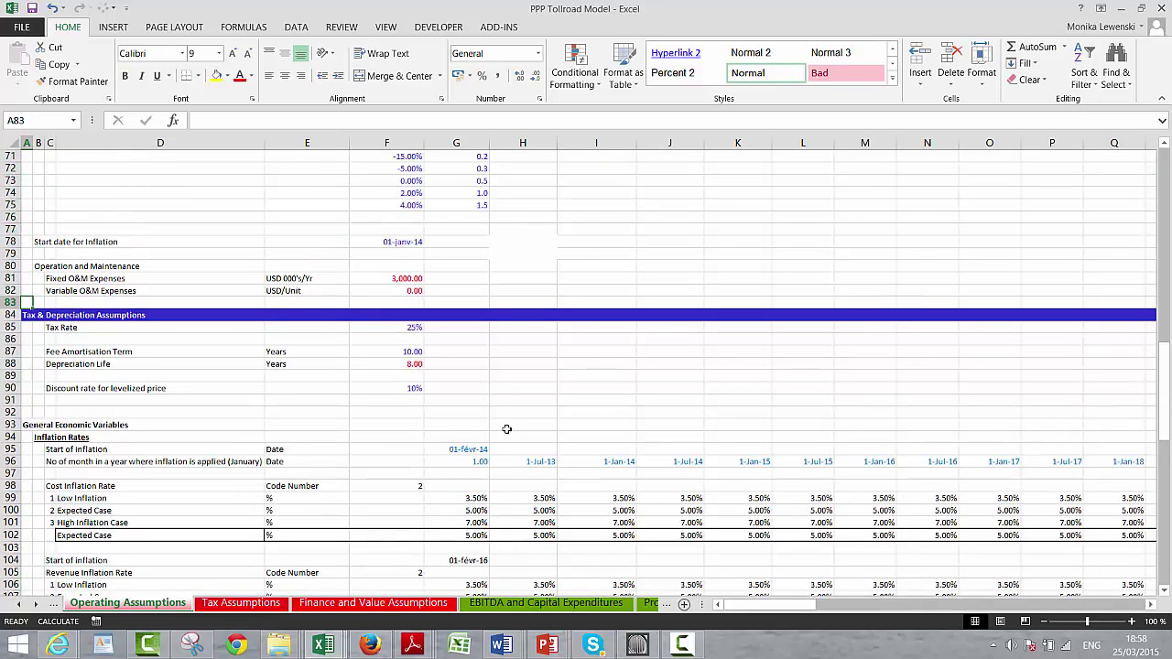
# Insert four blank rows (83–86) above Tax & Depreciation Assumptions.
pyautogui.hotkey('shift', 'space')
pyautogui.hotkey('shift', 'Down')
pyautogui.hotkey('shift', 'Down')
pyautogui.hotkey('shift', 'Down')
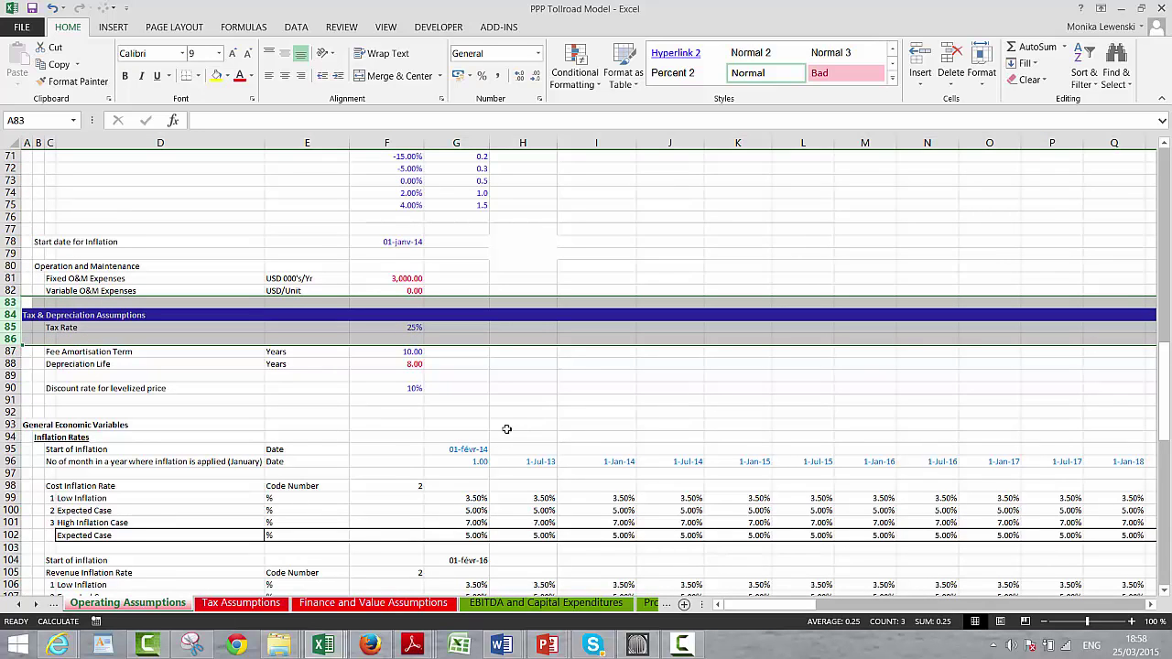
pyautogui.hotkey('ctrl', '+')
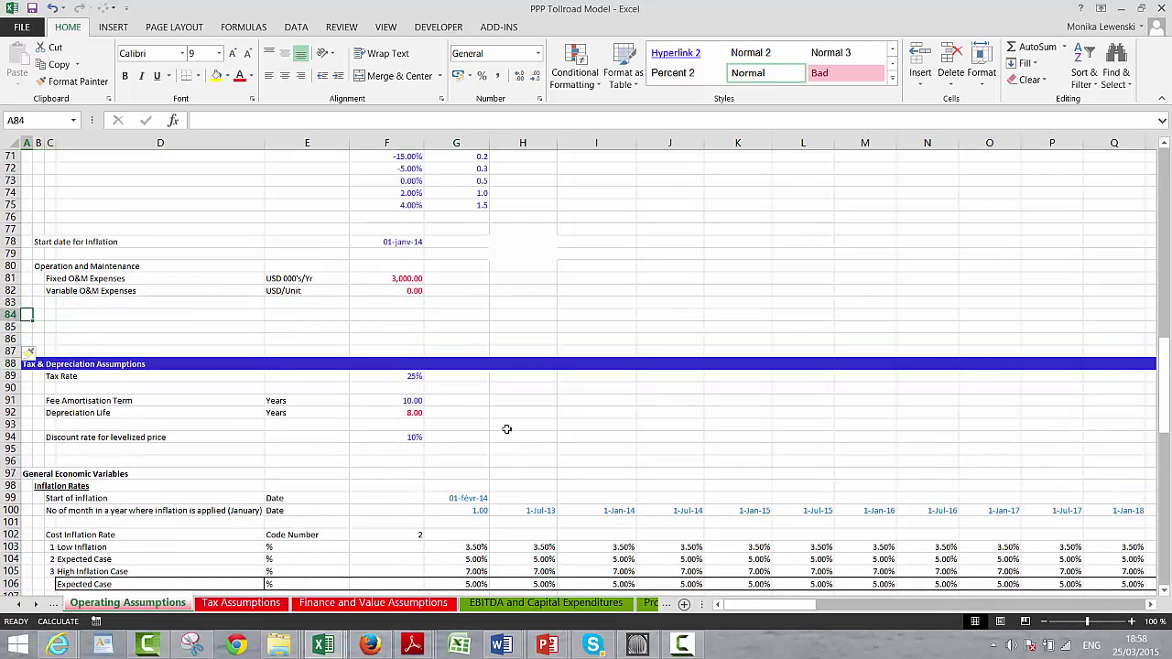
# Select the Working Capital Assumptions rows starting at row 116.
pyautogui.press('Down')
pyautogui.press('Down')
pyautogui.press('Down')
pyautogui.press('Down')
pyautogui.press('Down')
pyautogui.press('Down')
pyautogui.press('Down')
pyautogui.press('Down')
pyautogui.press('Down')
pyautogui.press('Down')
pyautogui.press('Down')
pyautogui.press('Down')
pyautogui.press('Down')
pyautogui.press('Down')
pyautogui.press('Down')
pyautogui.press('Down')
pyautogui.press('Down')
pyautogui.press('Down')
pyautogui.press('Down')
pyautogui.press('Down')
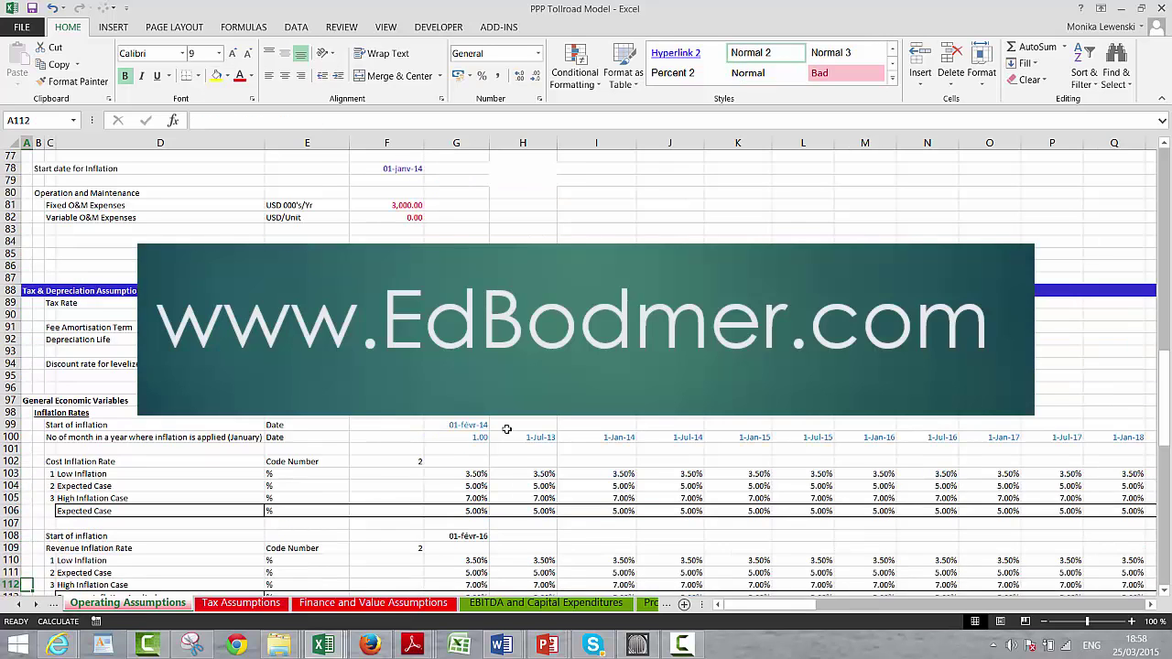
pyautogui.press('Down')
pyautogui.press('Up')
pyautogui.press('Up')
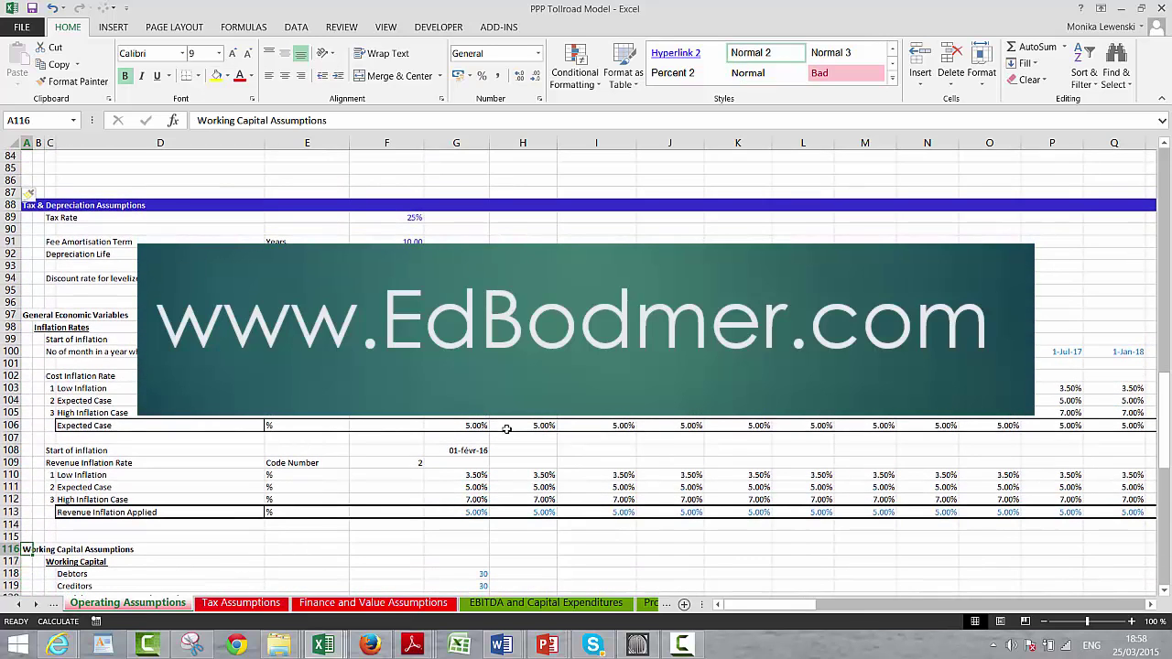
pyautogui.hotkey('shift', 'space')
pyautogui.hotkey('shift', 'Down')
pyautogui.hotkey('shift', 'Down')
pyautogui.hotkey('shift', 'Down')
pyautogui.hotkey('shift', 'Down')
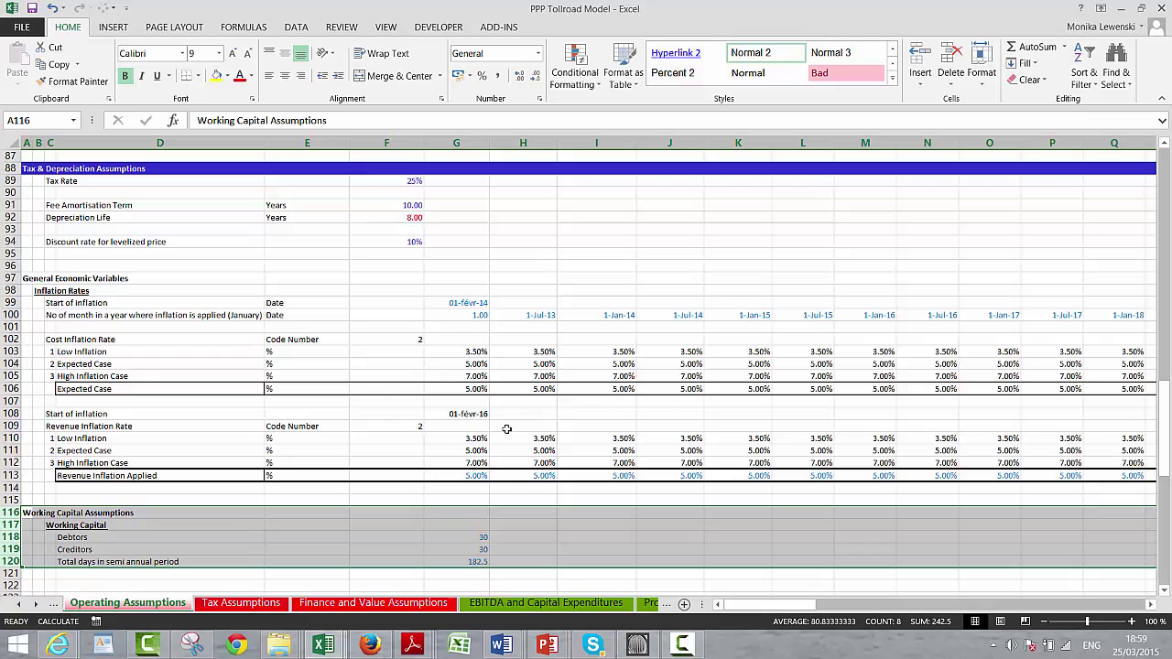
# Move the Working Capital Assumptions rows 116–120 into the empty rows 83–87.
pyautogui.hotkey('ctrl', 'c')
pyautogui.press('Up')
pyautogui.press('Up')
pyautogui.press('Up')
pyautogui.press('Up')
pyautogui.press('Up')
pyautogui.press('Up')
pyautogui.press('Up')
pyautogui.press('Up')
pyautogui.press('Up')
pyautogui.press('Up')
pyautogui.press('Up')
pyautogui.press('Up')
pyautogui.press('Up')
pyautogui.press('Up')
pyautogui.press('Up')
pyautogui.press('Up')
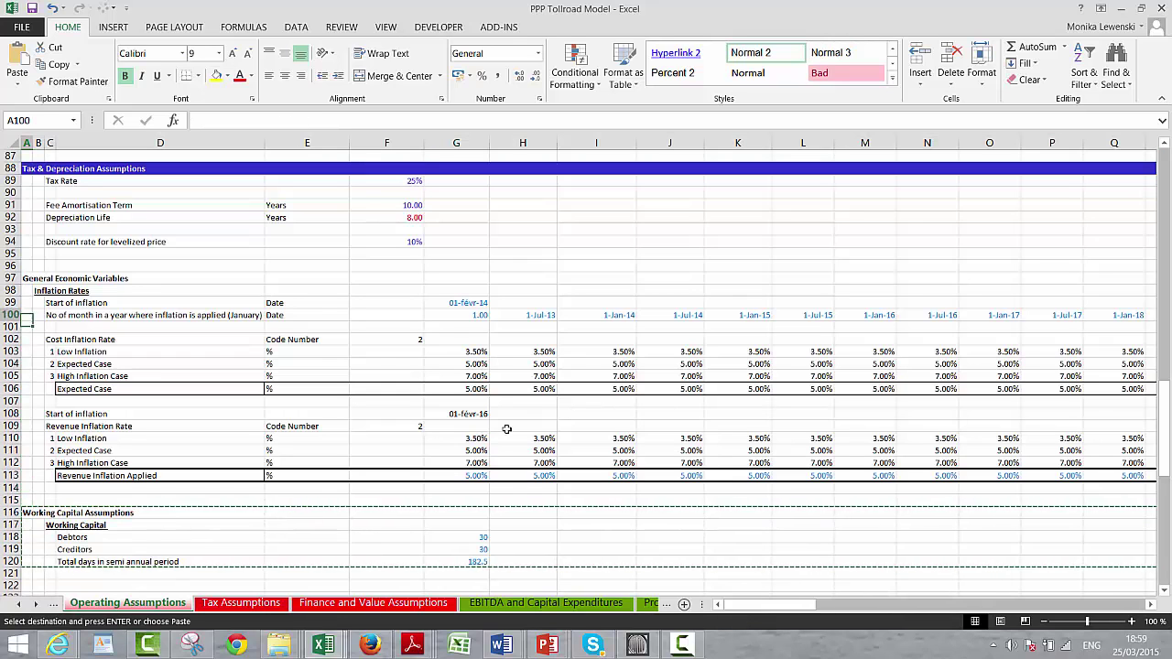
pyautogui.press('Up')
pyautogui.press('Up')
pyautogui.press('Up')
pyautogui.press('Up')
pyautogui.press('Up')
pyautogui.press('Up')
pyautogui.press('Up')
pyautogui.press('Up')
pyautogui.press('Up')
pyautogui.press('Up')
pyautogui.press('Up')
pyautogui.press('Up')
pyautogui.press('Up')
pyautogui.press('Up')
pyautogui.press('Up')
pyautogui.press('Up')
pyautogui.press('Up')
pyautogui.press('Up')
pyautogui.press('Up')
pyautogui.press('Up')
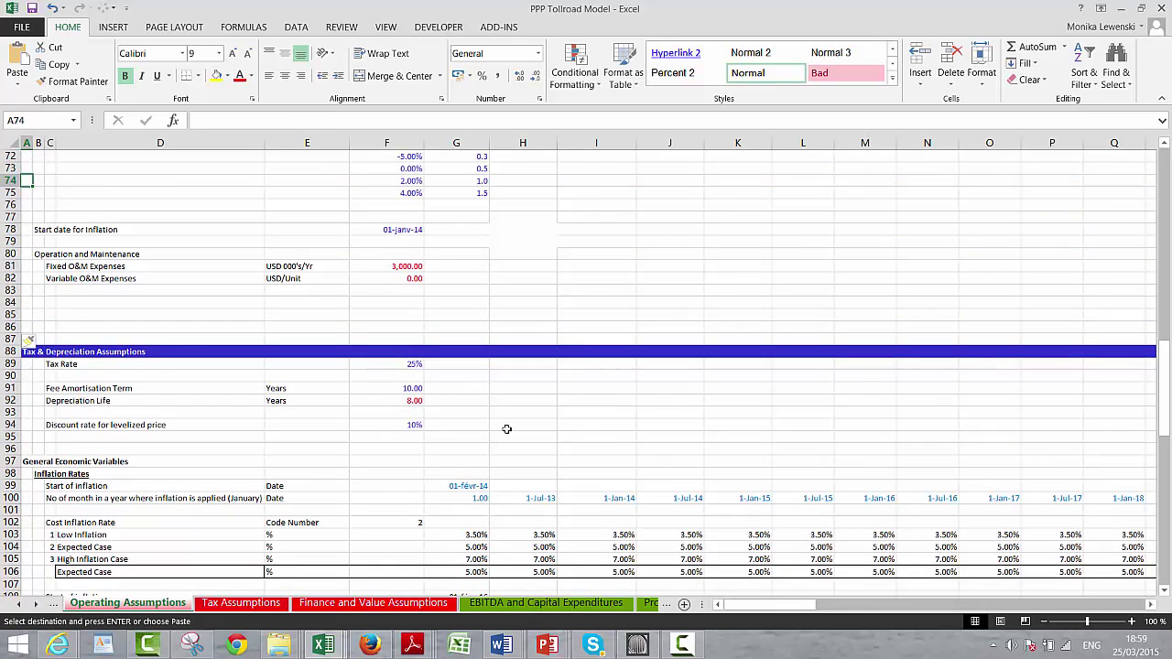
pyautogui.press('Down')
pyautogui.press('Down')
pyautogui.press('Down')
pyautogui.press('Down')
pyautogui.press('Down')
pyautogui.press('Down')
pyautogui.press('Down')
pyautogui.press('Down')
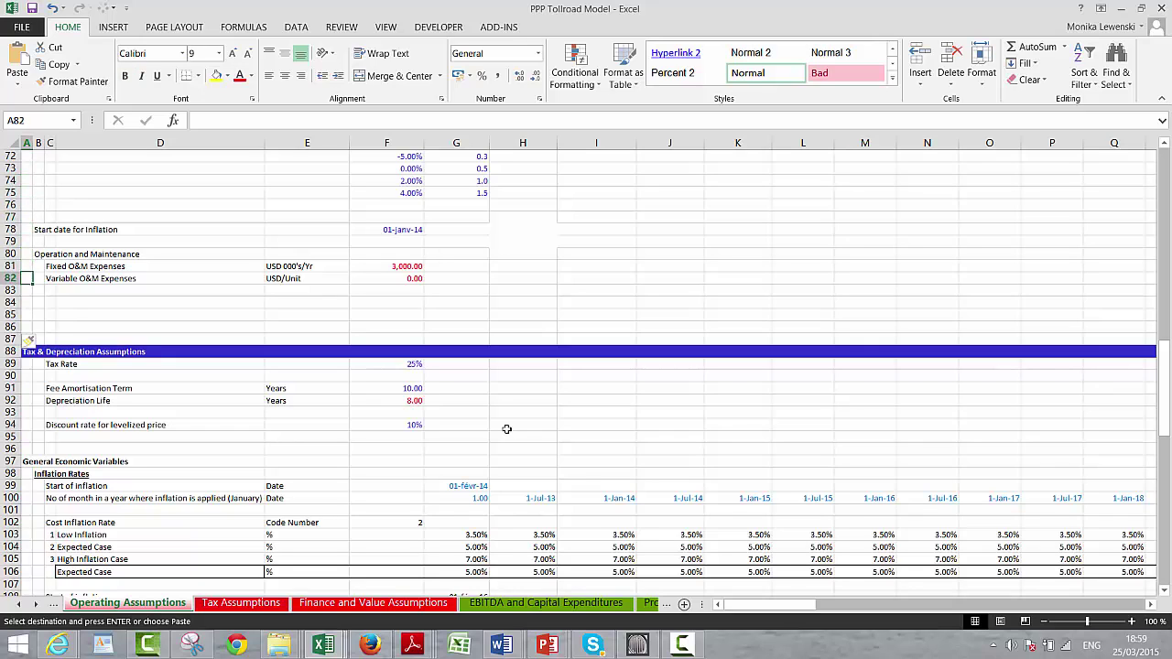
pyautogui.press('Down')
pyautogui.hotkey('shift', 'space')
pyautogui.hotkey('shift', 'Down')
pyautogui.hotkey('shift', 'Down')
pyautogui.hotkey('shift', 'Down')
pyautogui.hotkey('shift', 'Down')
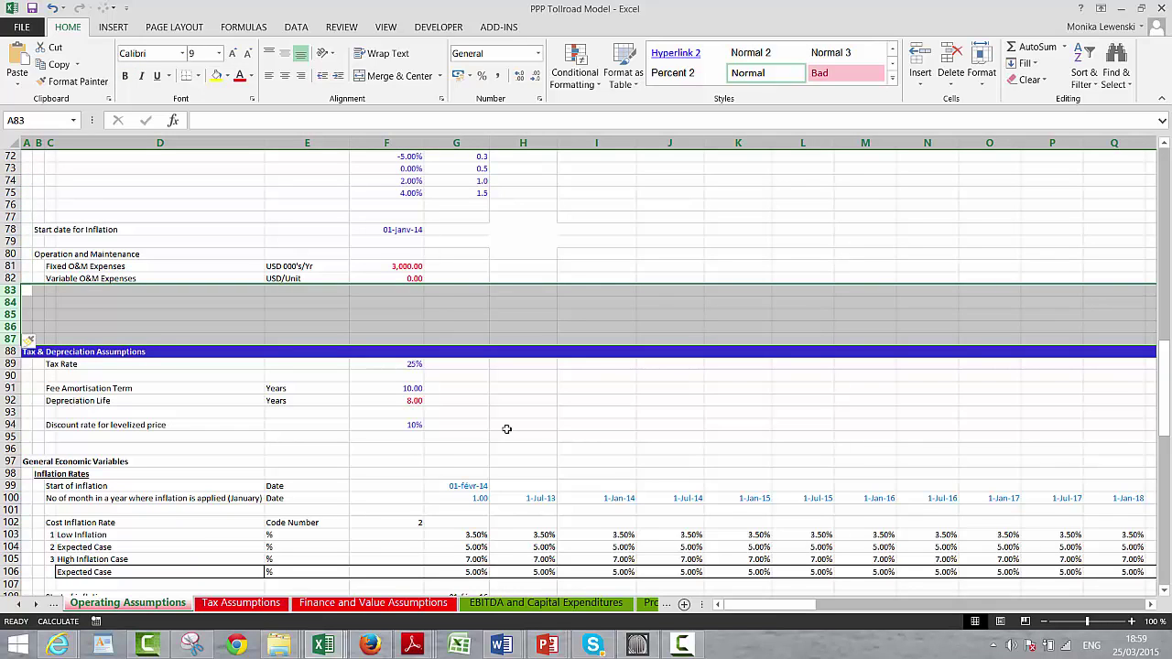
pyautogui.press('Down')
pyautogui.press('Down')
pyautogui.press('Down')
pyautogui.press('Down')
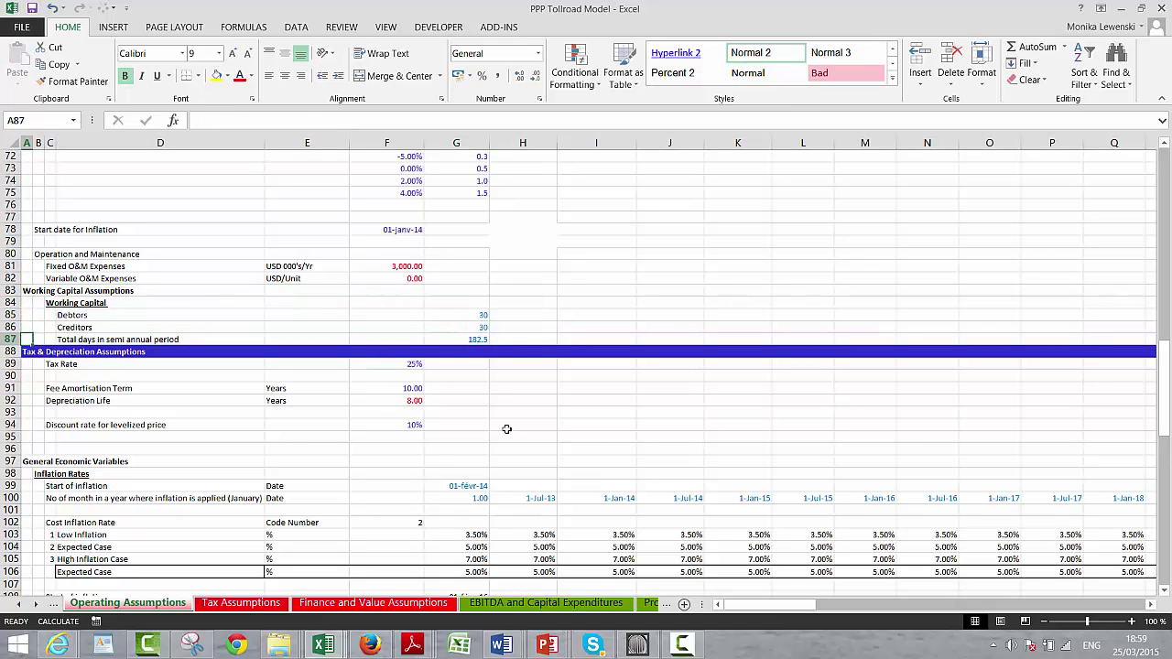
# Insert a blank row above Tax & Depreciation and another above Working Capital Assumptions.
pyautogui.press('Down')
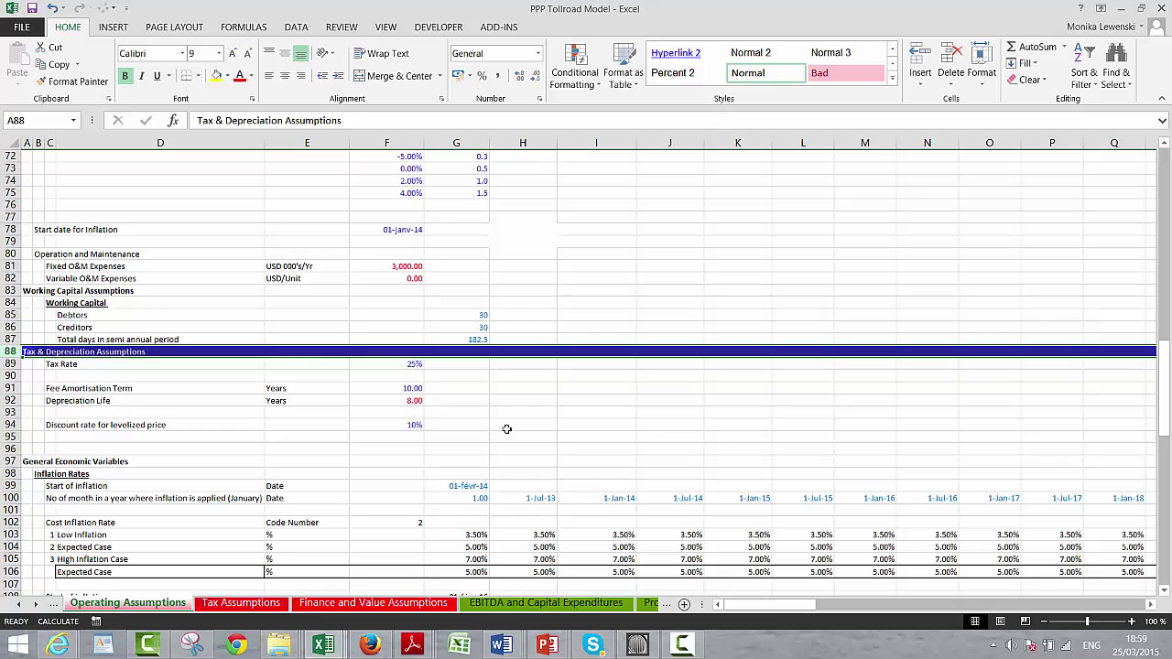
pyautogui.hotkey('ctrl', 'shift', '+')
pyautogui.press('Up')
pyautogui.press('Up')
pyautogui.press('Up')
pyautogui.press('Up')
pyautogui.press('Up')
pyautogui.hotkey('shift', 'space')
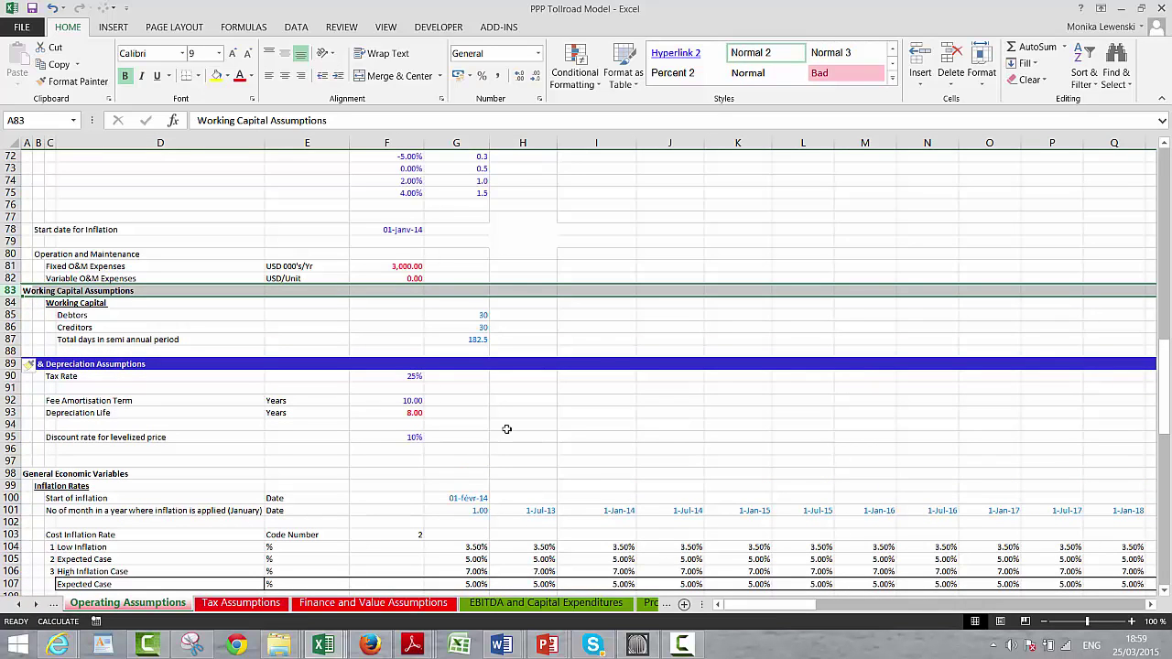
pyautogui.hotkey('ctrl', 'shift', '+')
pyautogui.press('Down')
pyautogui.press('Down')
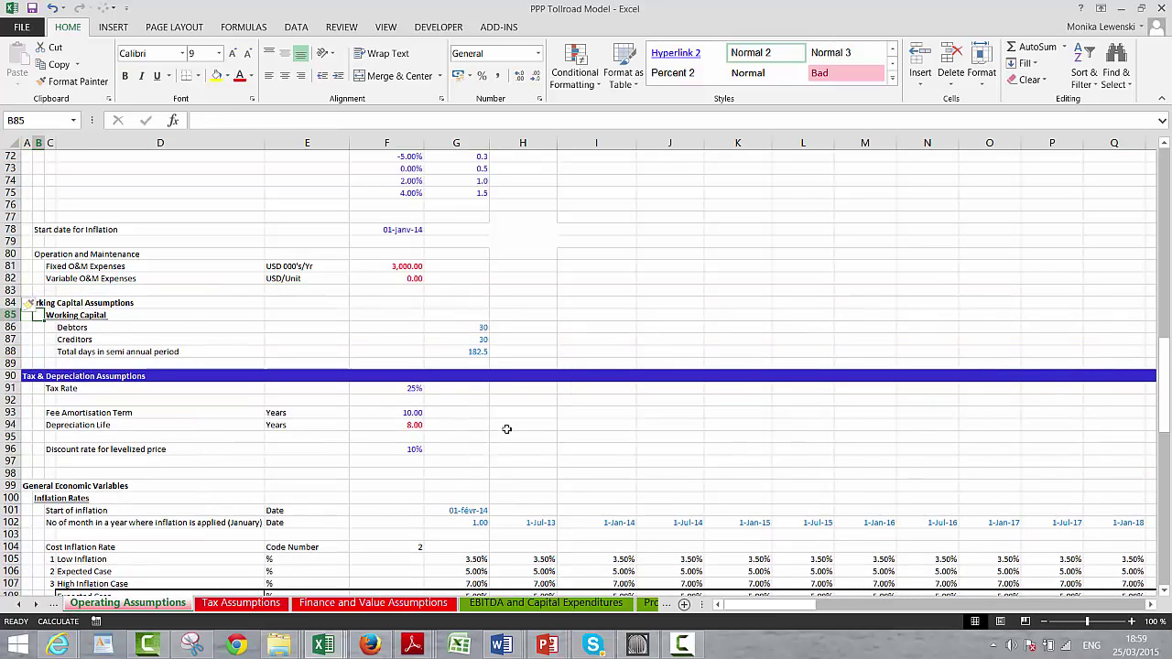
pyautogui.press('Right')
pyautogui.press('Right')
pyautogui.press('Right')
pyautogui.press('Right')
pyautogui.press('Right')
pyautogui.press('Right')
pyautogui.press('Left')
pyautogui.press('Left')
pyautogui.press('Left')
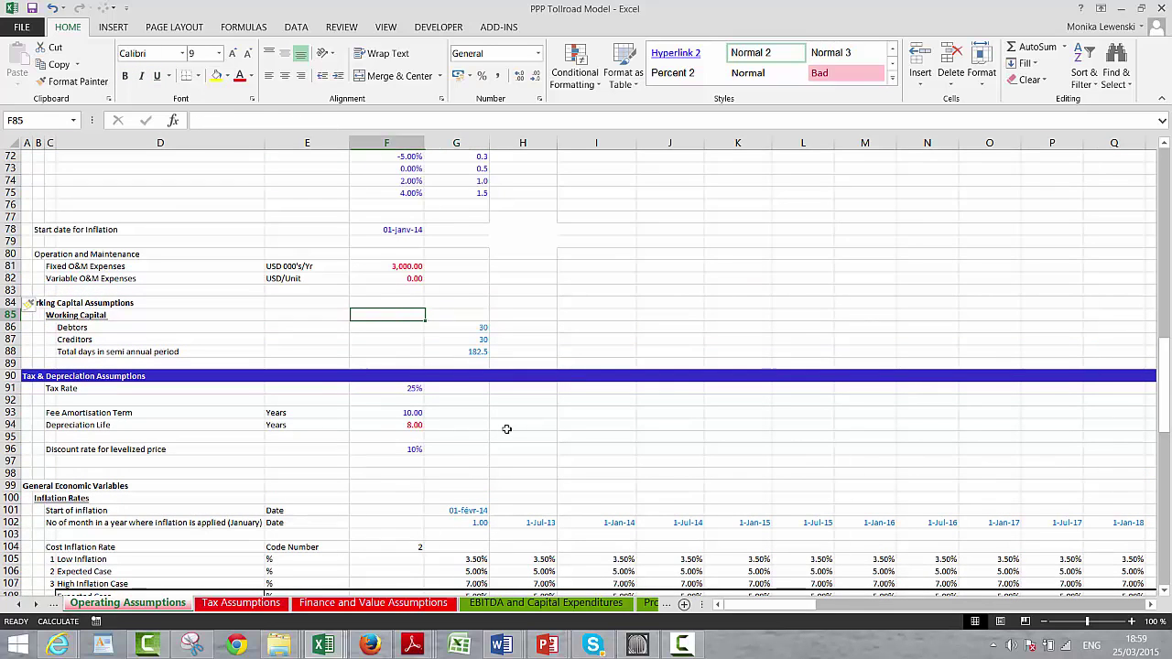
pyautogui.press('Right')
pyautogui.press('Down')
# Enter 'Days' as the unit for Debtors and Creditors in E86 and E87.
pyautogui.press('Left')
pyautogui.press('Right')
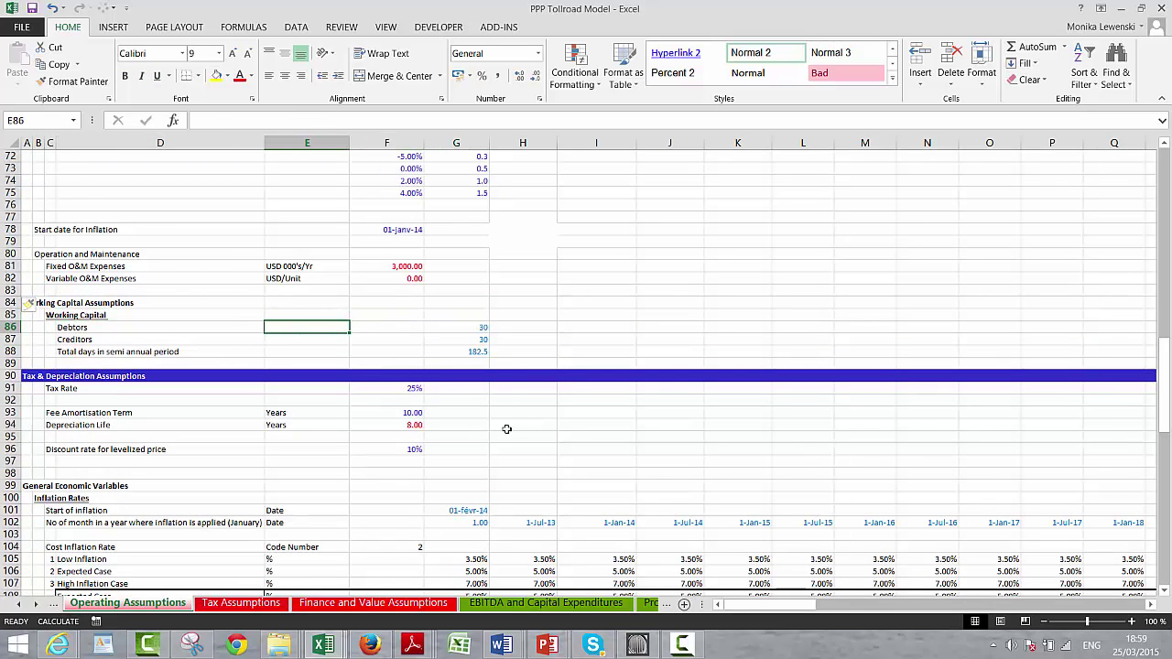
pyautogui.write('Day')
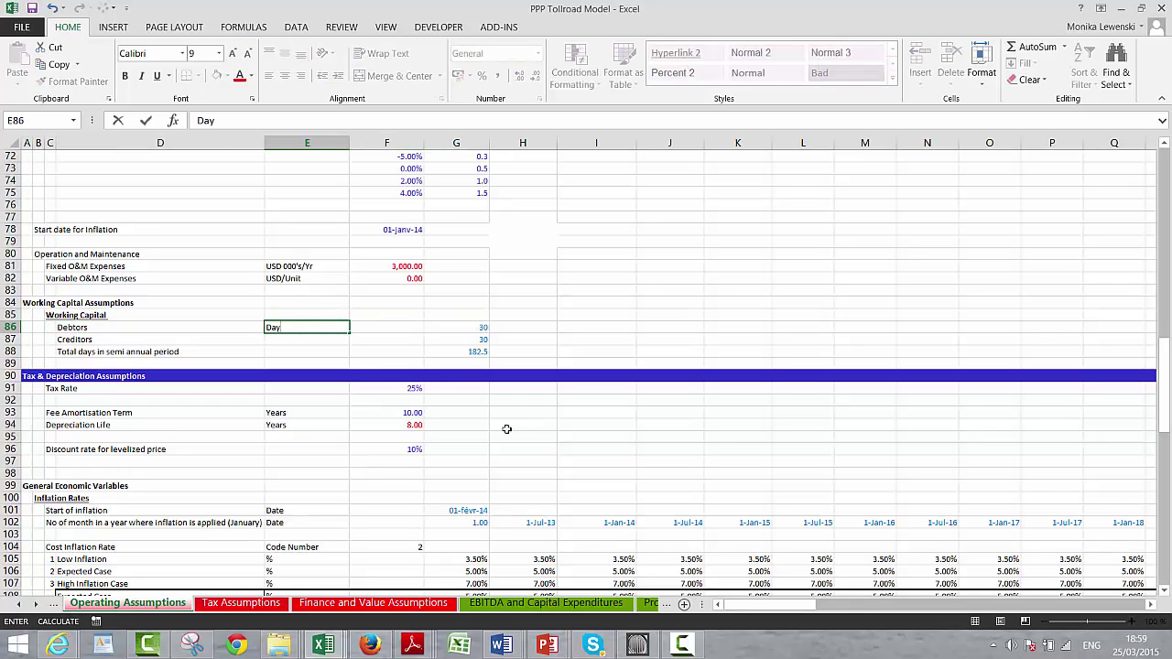
pyautogui.press('Return')
pyautogui.write('Day')
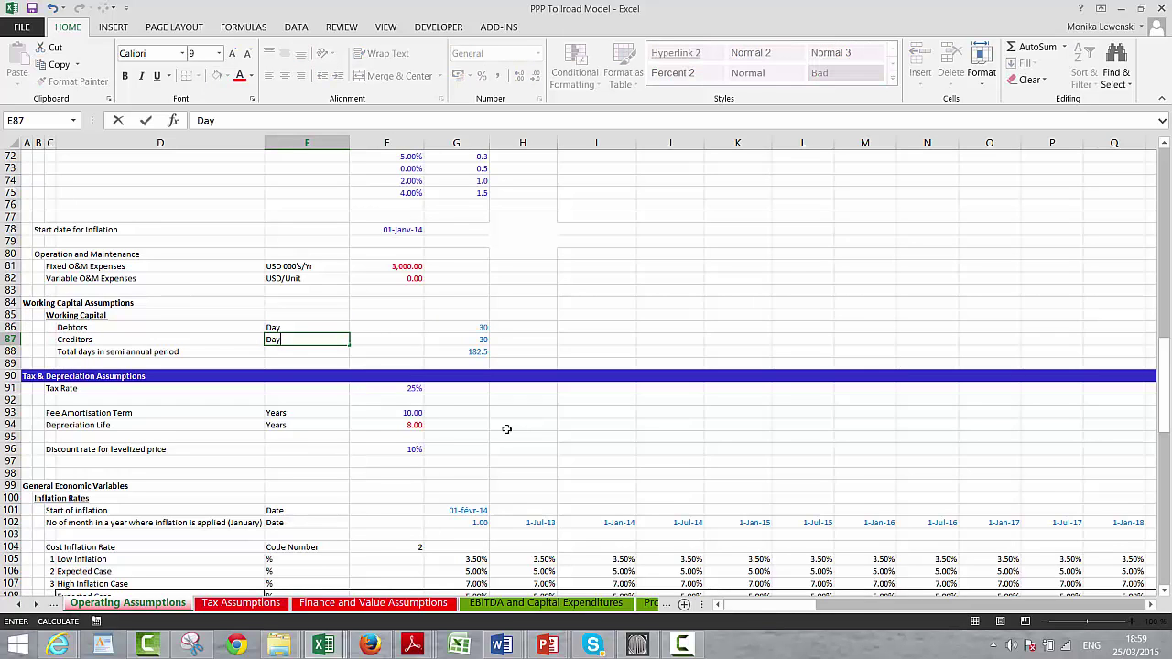
pyautogui.write('s')
pyautogui.hotkey('ctrl', 'Return')
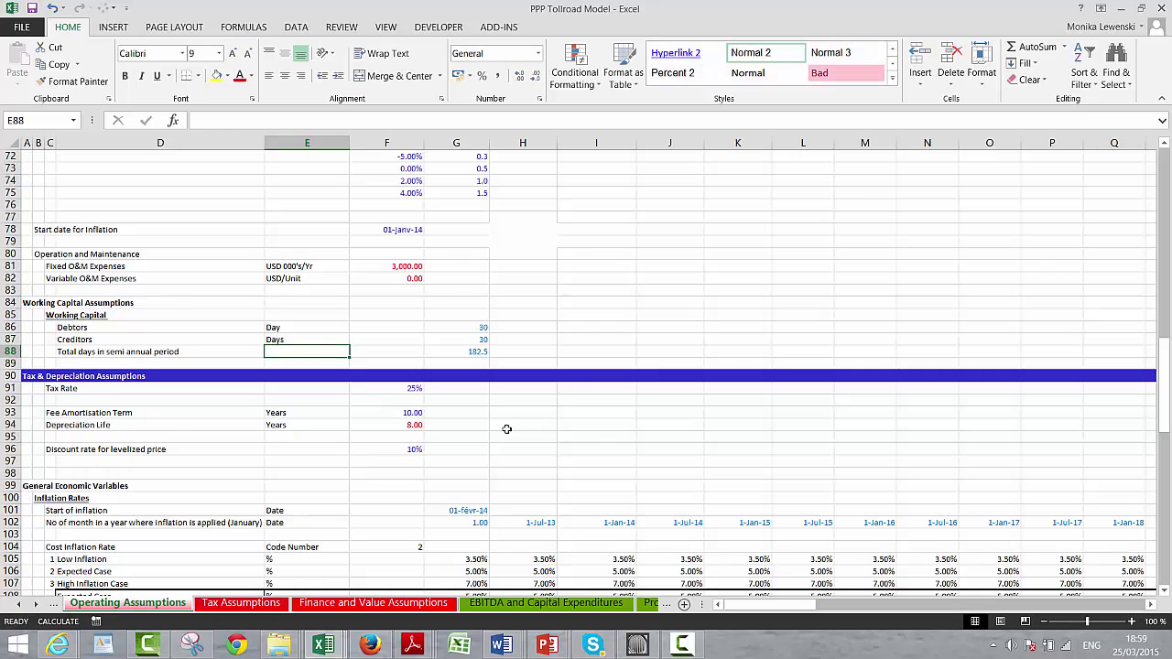
pyautogui.press('Up')
pyautogui.write('Days')
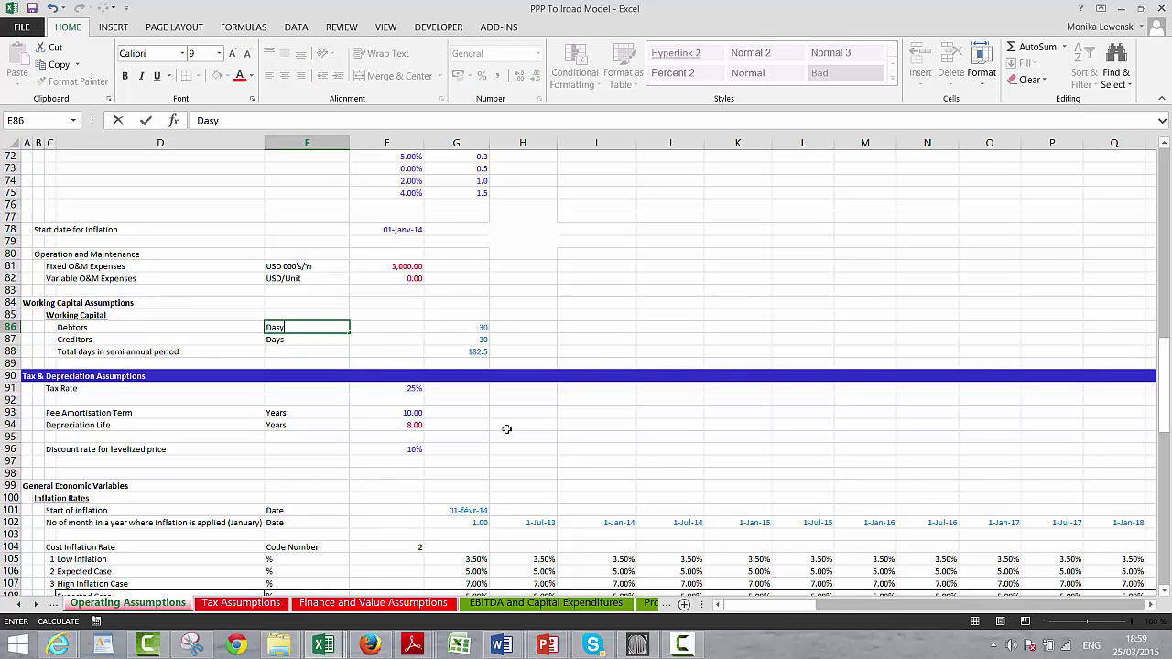
pyautogui.hotkey('ctrl', 'Return')
# Move the day-count values 30, 30 and 182.5 from G86:G88 into column F.
pyautogui.press('Down')
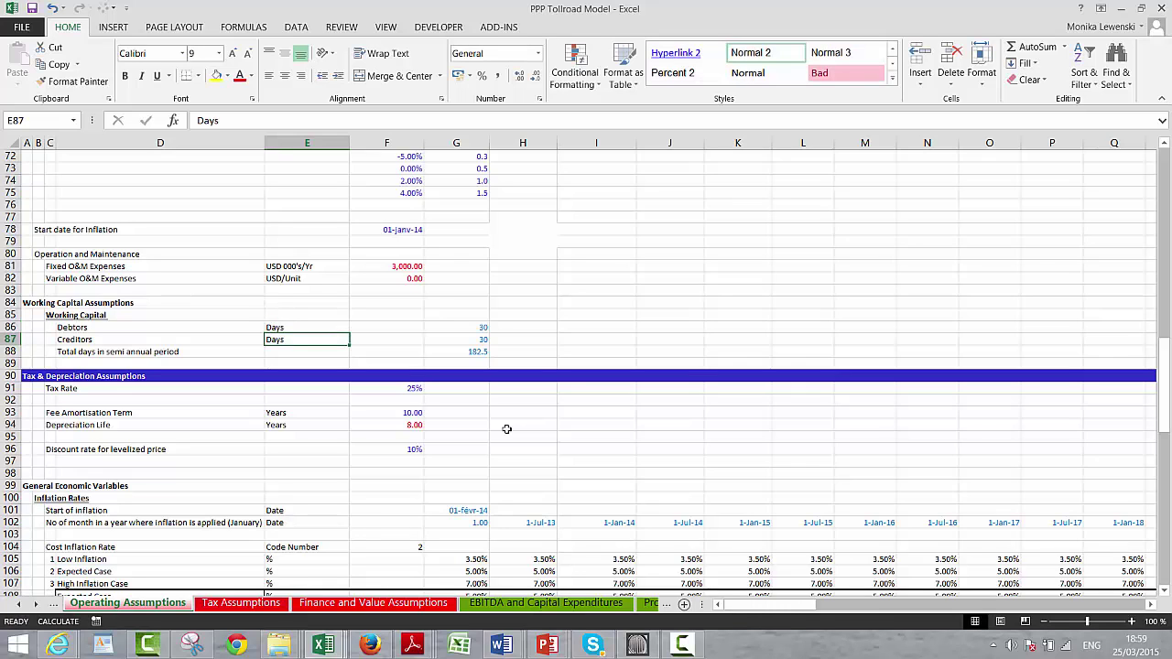
pyautogui.press('Down')
pyautogui.press('Right')
pyautogui.press('Right')
pyautogui.press('Up')
pyautogui.press('Up')
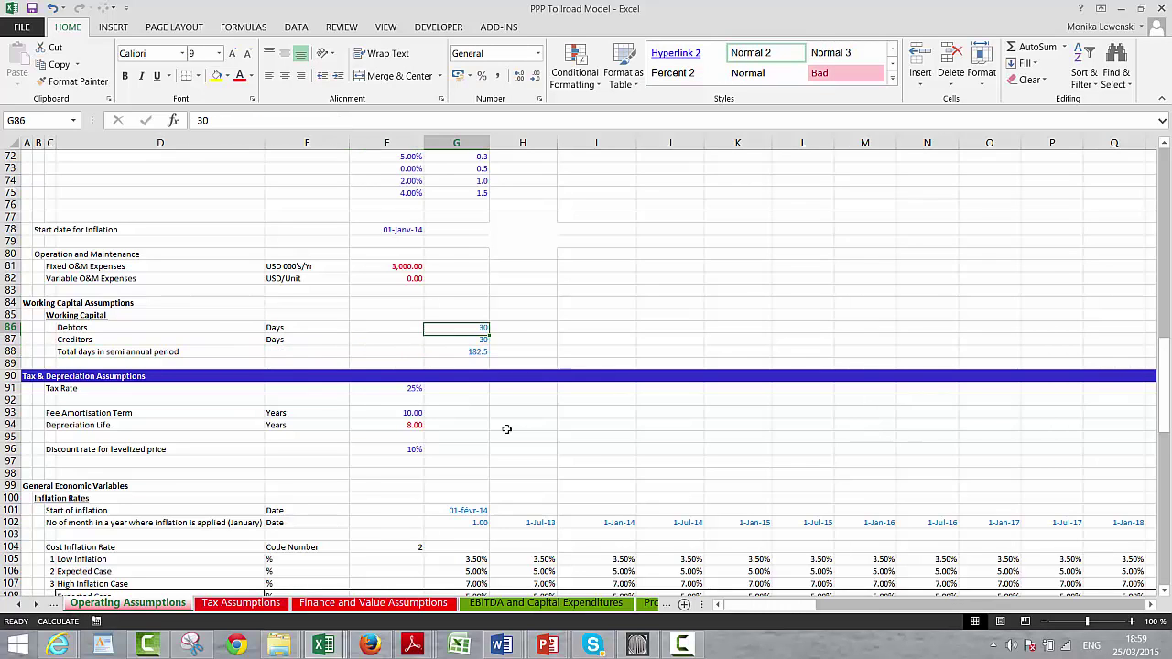
pyautogui.hotkey('shift', 'Down')
pyautogui.hotkey('shift', 'Down')
pyautogui.hotkey('ctrl', 'c')
pyautogui.press('Left')
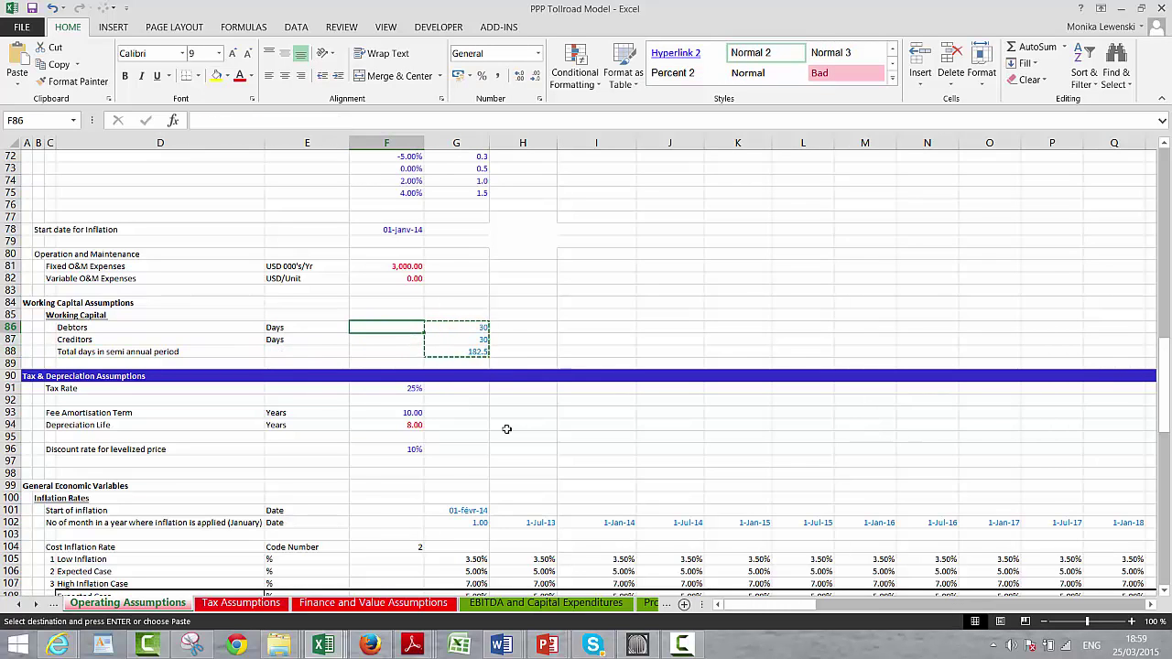
pyautogui.hotkey('shift', 'Down')
pyautogui.hotkey('shift', 'Down')
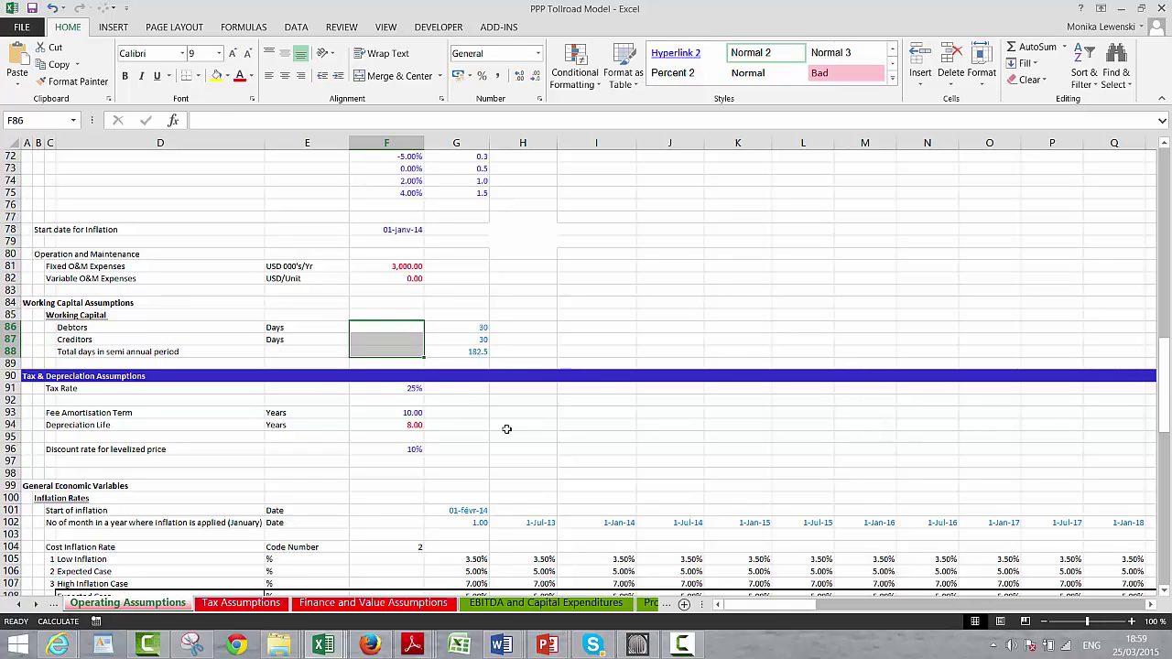
pyautogui.hotkey('ctrl', 'v')
pyautogui.press('Down')
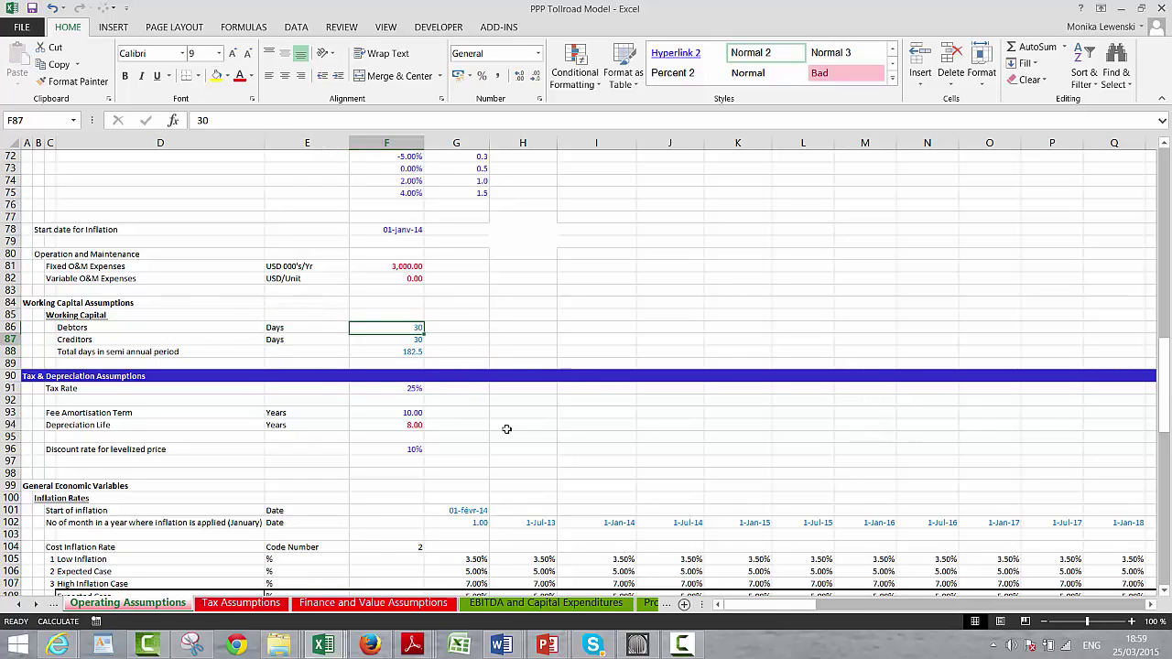
# Delete the 'Total days in semi annual period' row.
pyautogui.press('Down')
pyautogui.press('Left')
pyautogui.press('Left')
pyautogui.press('Left')
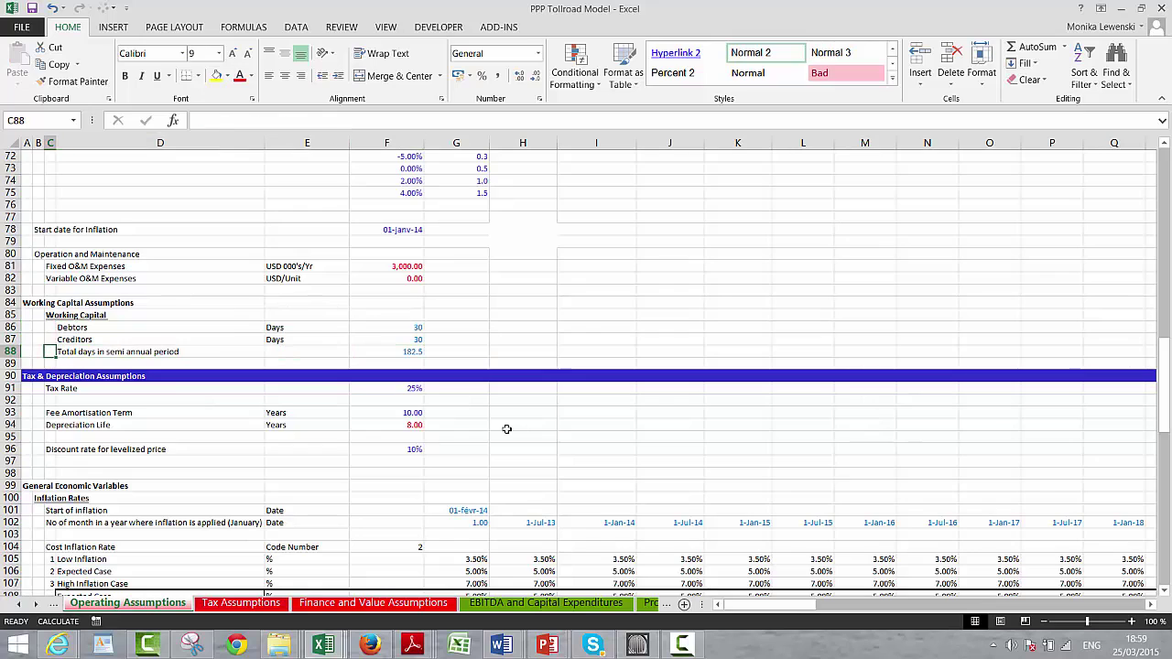
pyautogui.press('Right')
pyautogui.press('Right')
pyautogui.press('Right')
pyautogui.press('Left')
pyautogui.press('Left')
pyautogui.press('Left')
pyautogui.press('Left')
pyautogui.press('Left')
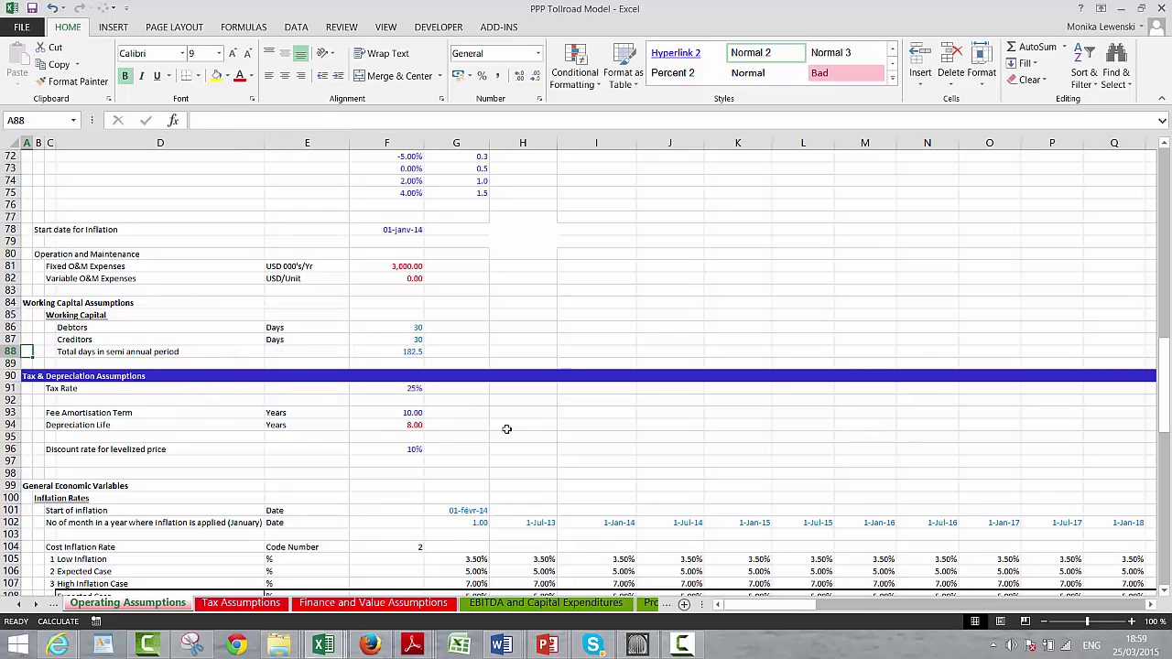
pyautogui.hotkey('shift', 'space')
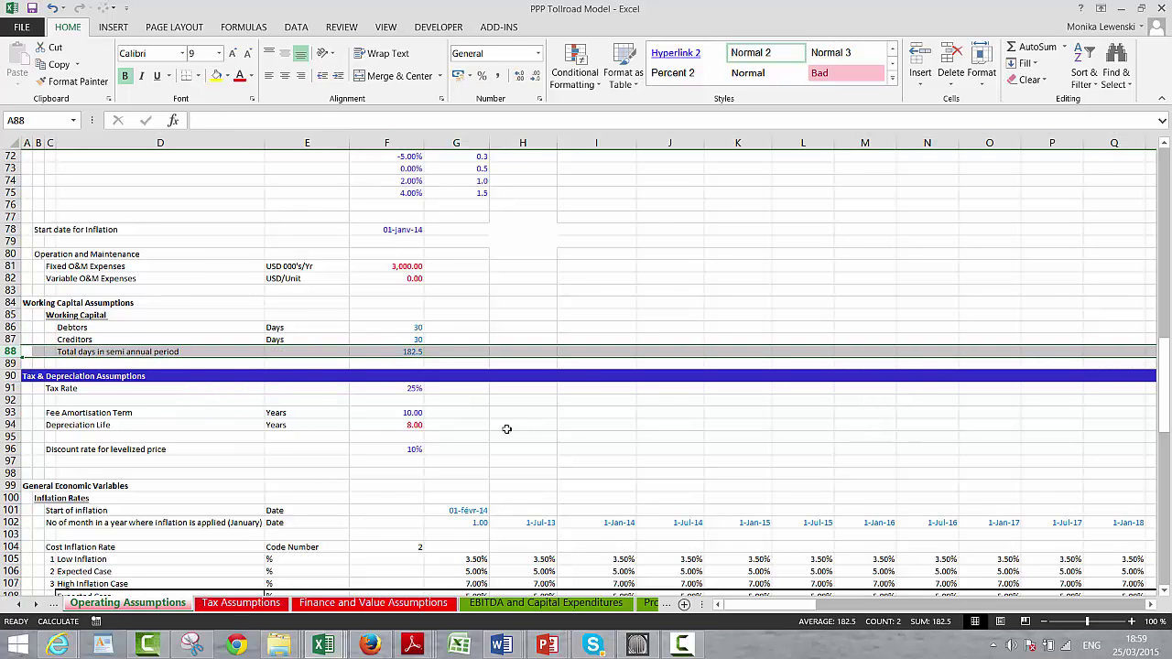
pyautogui.hotkey('ctrl', '-')
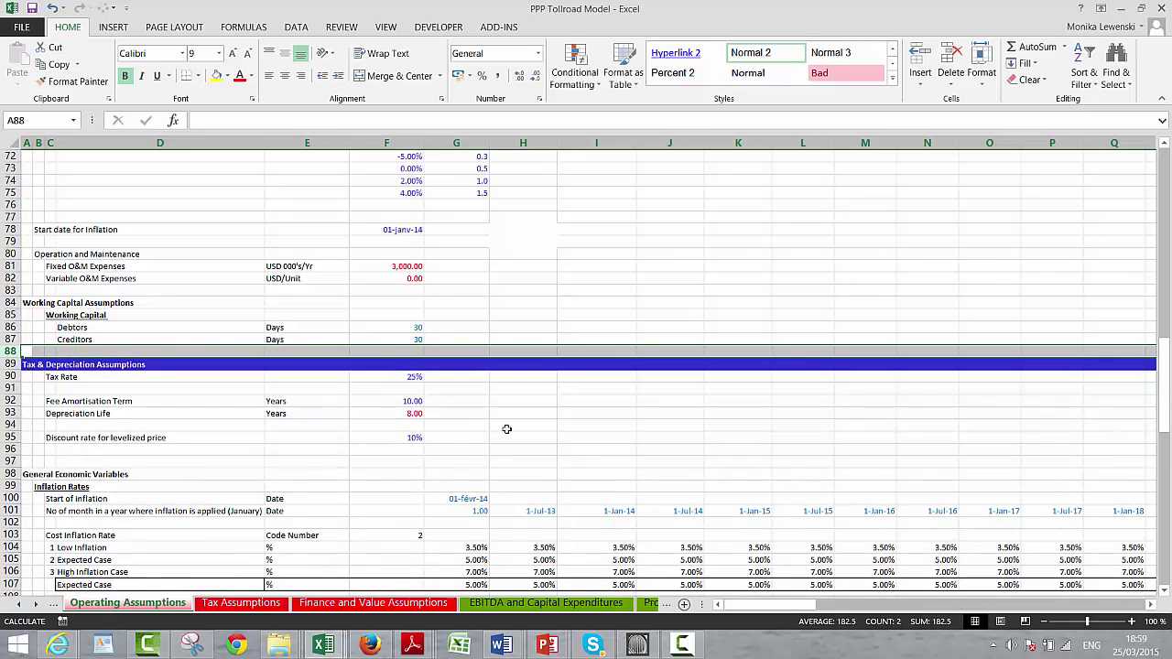
pyautogui.press('Down')
pyautogui.press('Down')
pyautogui.press('Down')
pyautogui.press('Down')
pyautogui.press('Down')
pyautogui.press('Down')
pyautogui.press('Down')
pyautogui.press('Down')
pyautogui.press('Down')
pyautogui.press('Down')
pyautogui.press('Down')
pyautogui.press('Down')
pyautogui.press('Down')
pyautogui.press('Down')
pyautogui.press('Down')
pyautogui.press('Down')
pyautogui.press('Down')
pyautogui.press('Down')
pyautogui.press('Down')
pyautogui.press('Down')
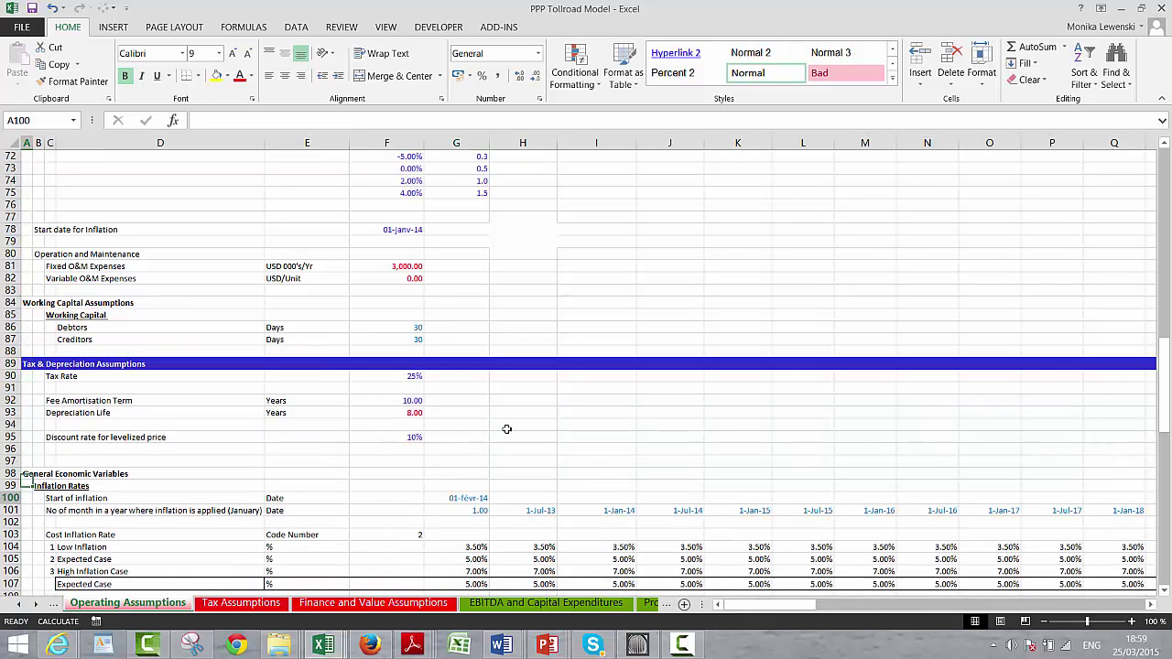
pyautogui.press('Down')
pyautogui.press('Down')
pyautogui.press('Down')
pyautogui.press('Down')
pyautogui.press('Down')
pyautogui.press('Down')
pyautogui.press('Down')
pyautogui.press('Down')
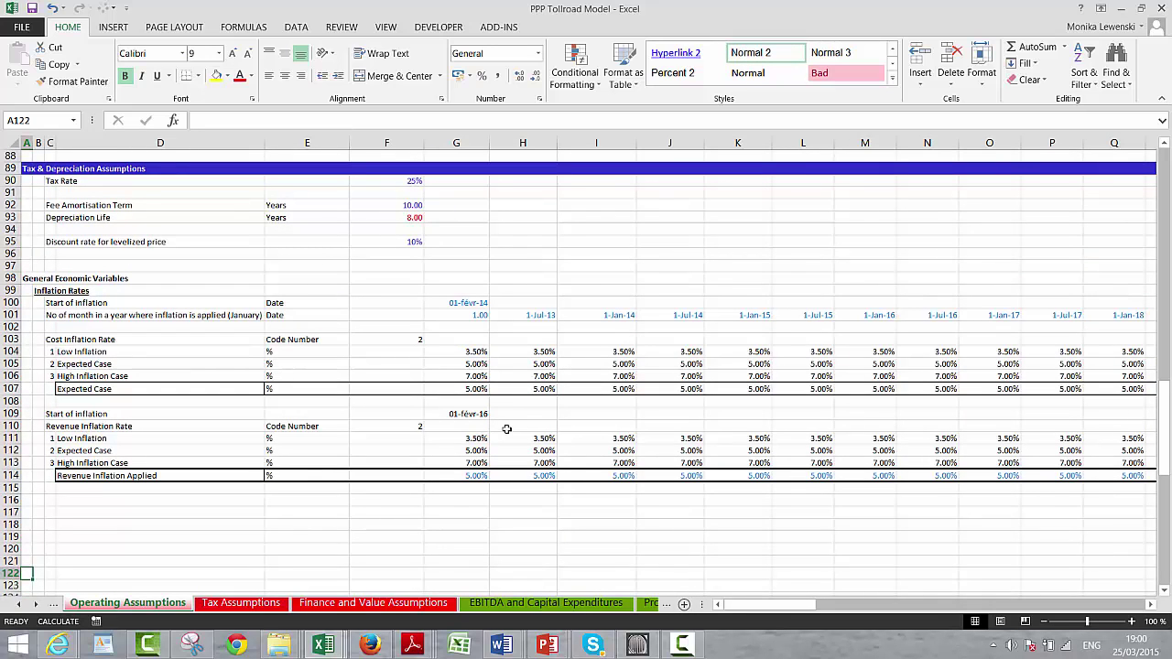
# On the EBITDA and Capital Expenditures sheet, add an 'Account Receivable' label under Working Capital.
pyautogui.hotkey('ctrl', 'pagedown')
pyautogui.hotkey('ctrl', 'pagedown')
pyautogui.hotkey('ctrl', 'pagedown')
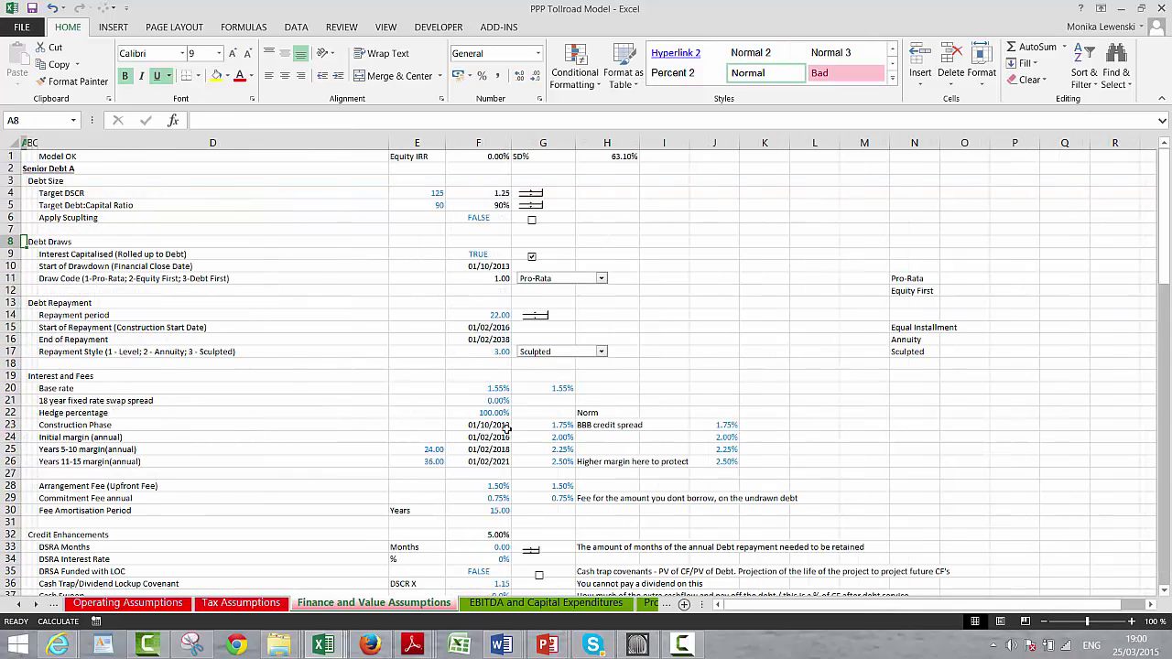
pyautogui.press('Up')
pyautogui.press('Up')
pyautogui.press('Up')
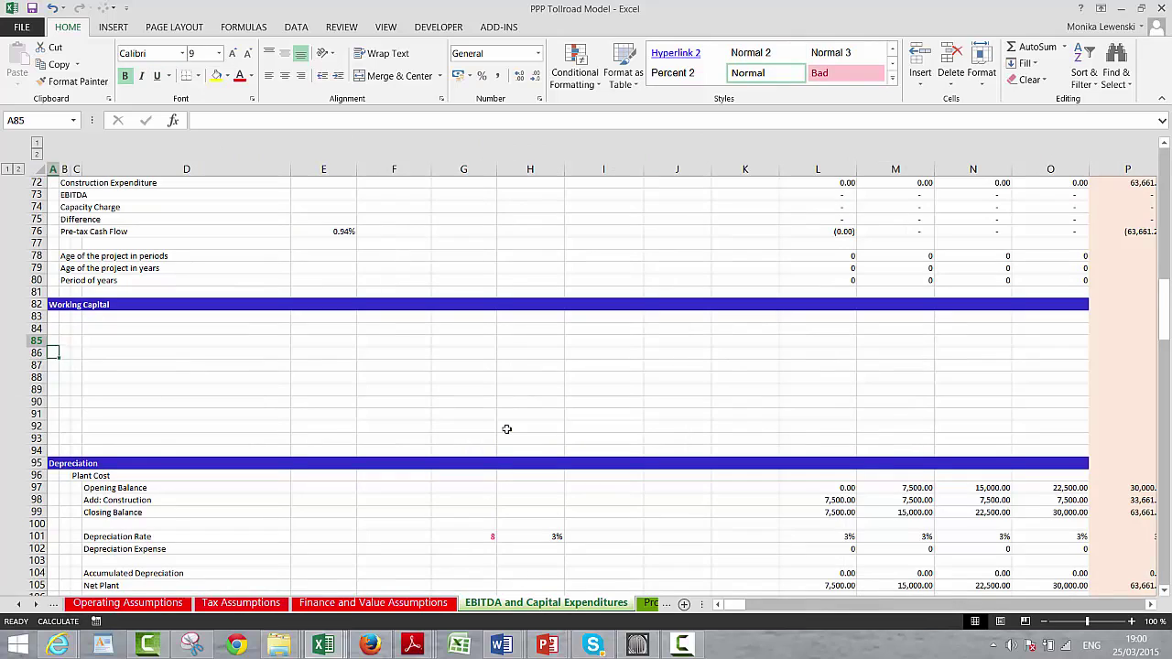
pyautogui.press('Right')
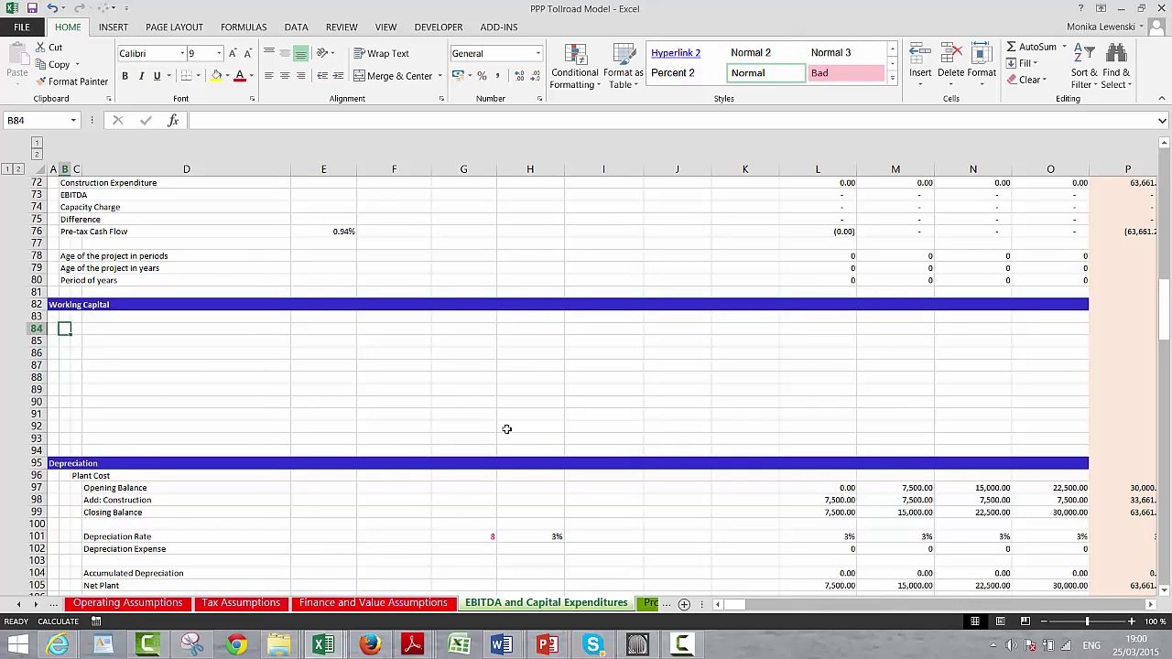
pyautogui.write('Account Receiva')
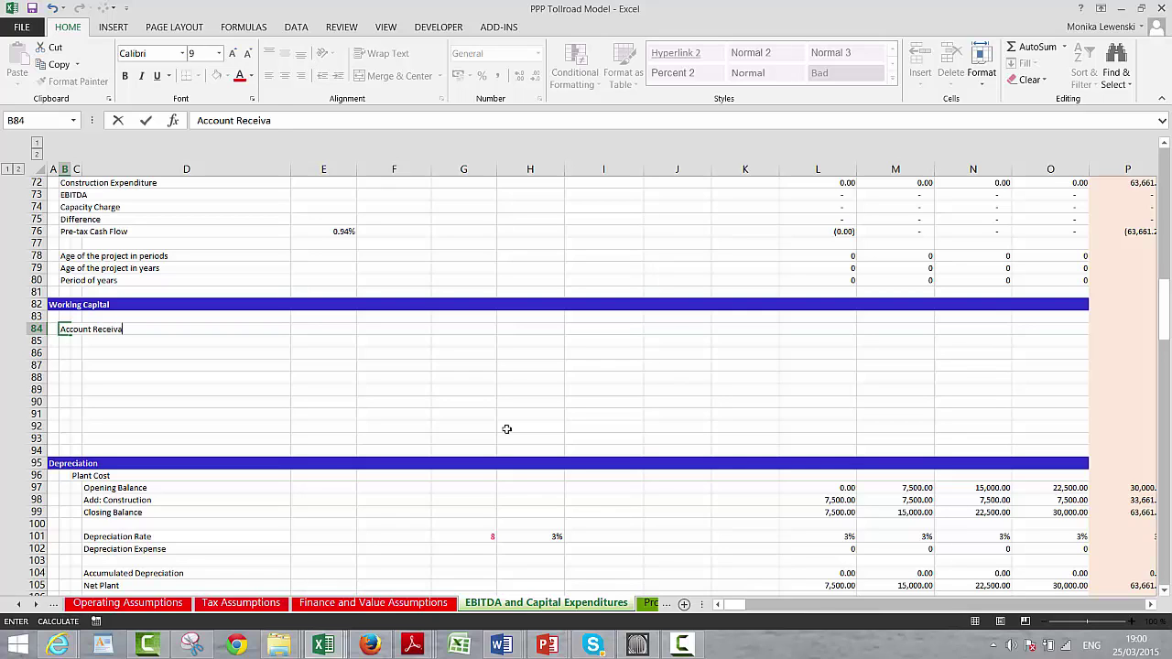
pyautogui.write('ble')
pyautogui.press('Return')
# Add indented 'Days Outstanding' and 'Pct of Revenues' rows beneath Account Receivable.
pyautogui.press('Right')
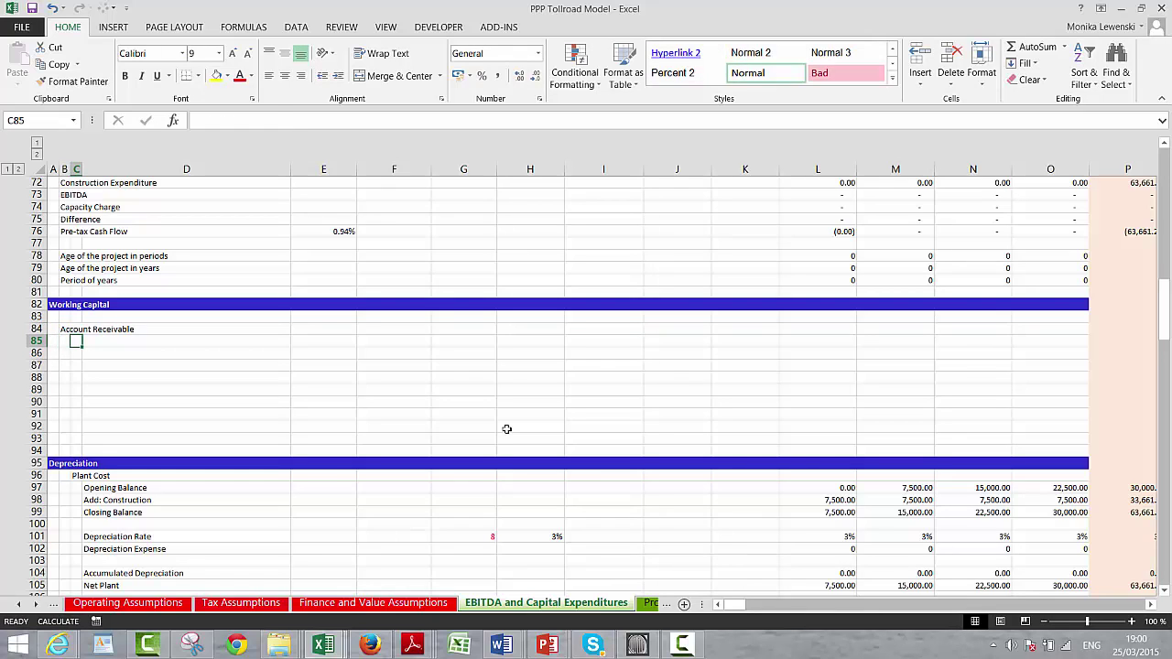
pyautogui.write('Days Outstand')
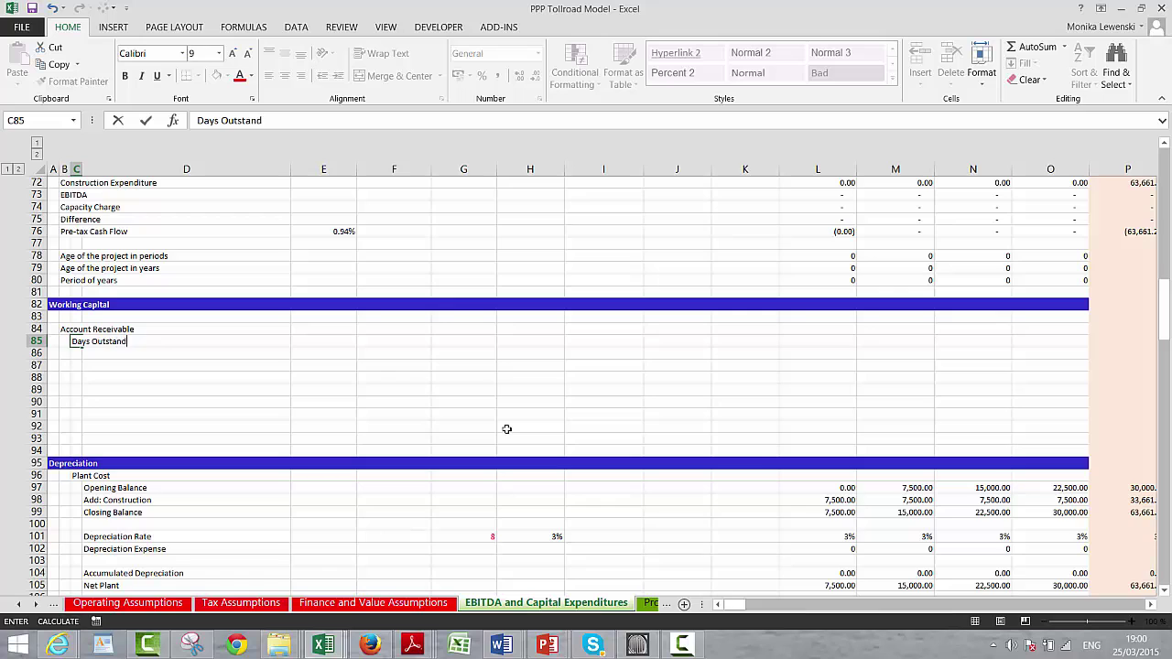
pyautogui.write('ing')
pyautogui.press('Return')
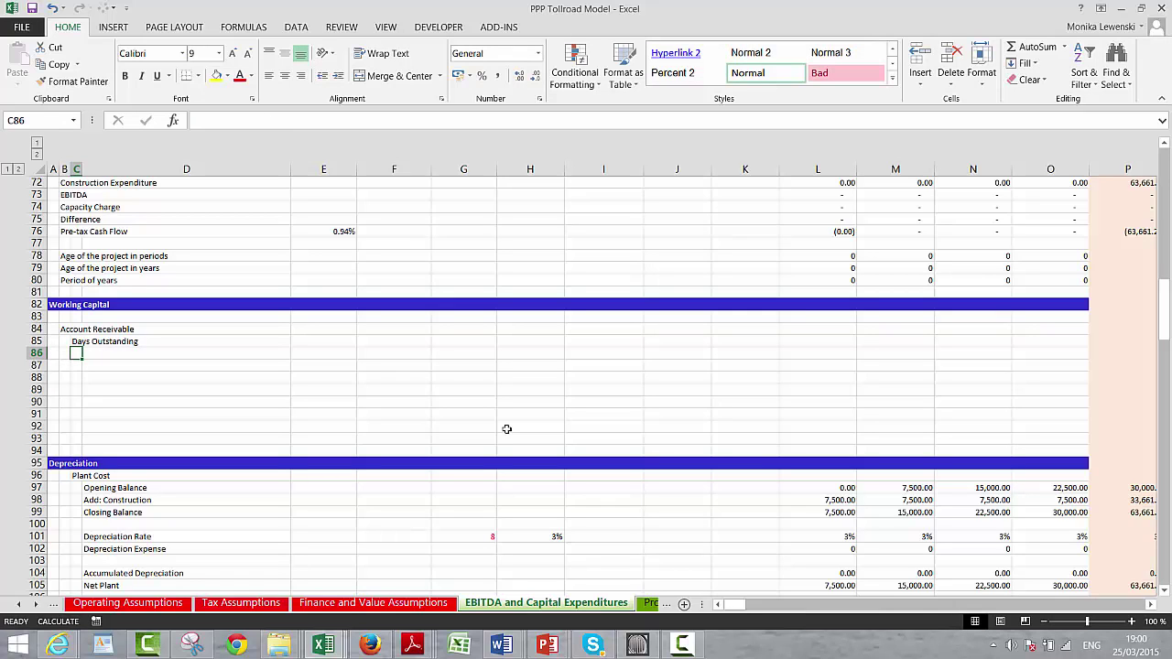
pyautogui.write('Pct of Revenues')
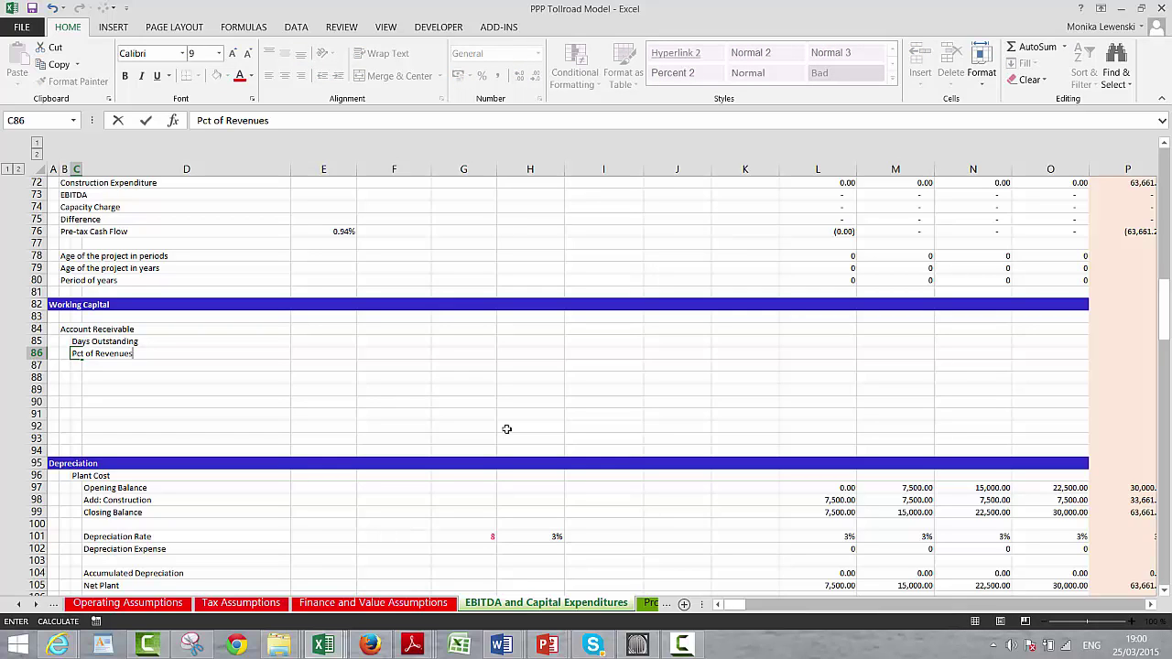
pyautogui.press('Return')
pyautogui.press('Up')
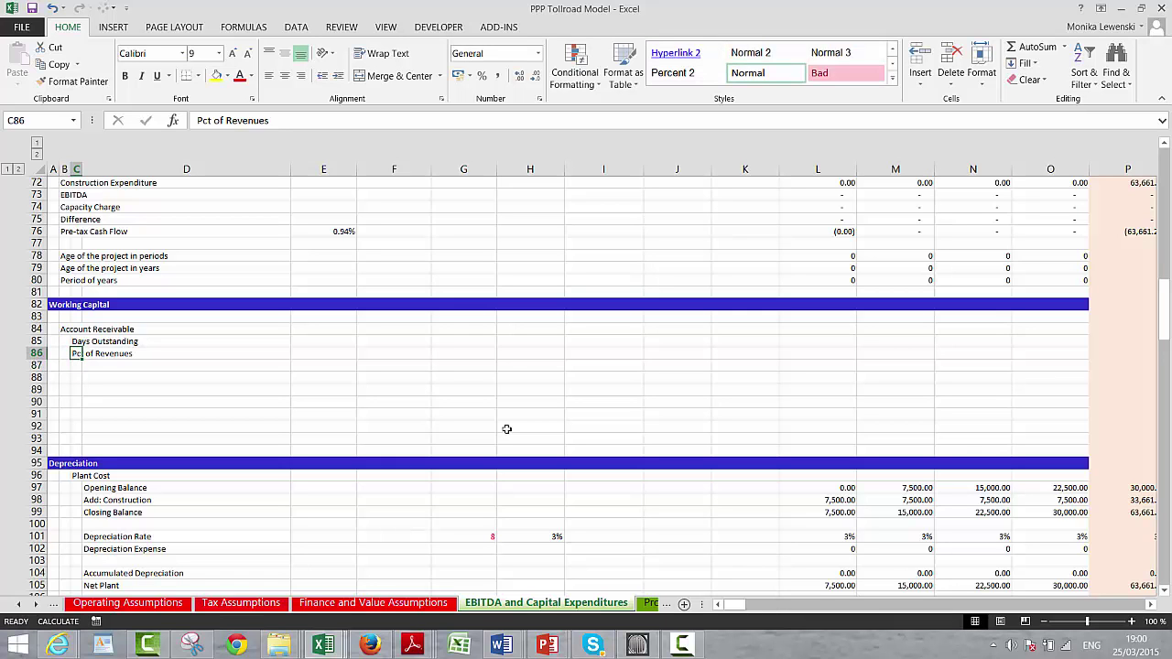
pyautogui.press('pageup')
pyautogui.press('pageup')
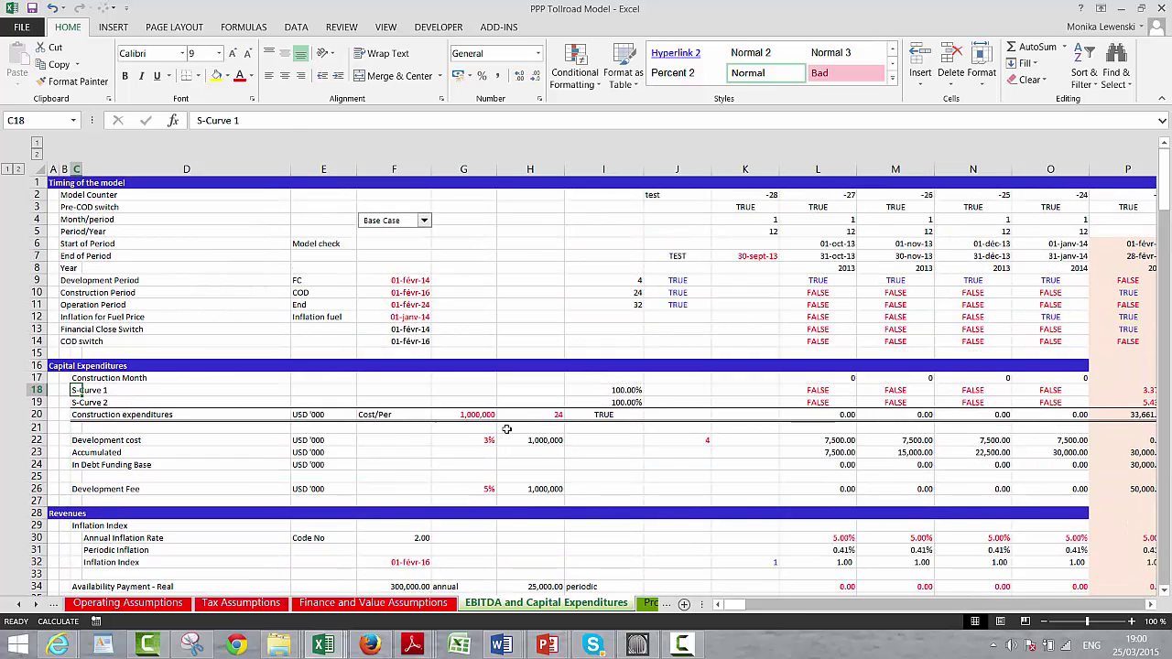
# Insert a blank row above Development Period, just below Year.
pyautogui.press('Up')
pyautogui.press('Up')
pyautogui.press('Up')
pyautogui.press('Up')
pyautogui.press('Up')
pyautogui.press('Up')
pyautogui.press('Up')
pyautogui.press('Up')
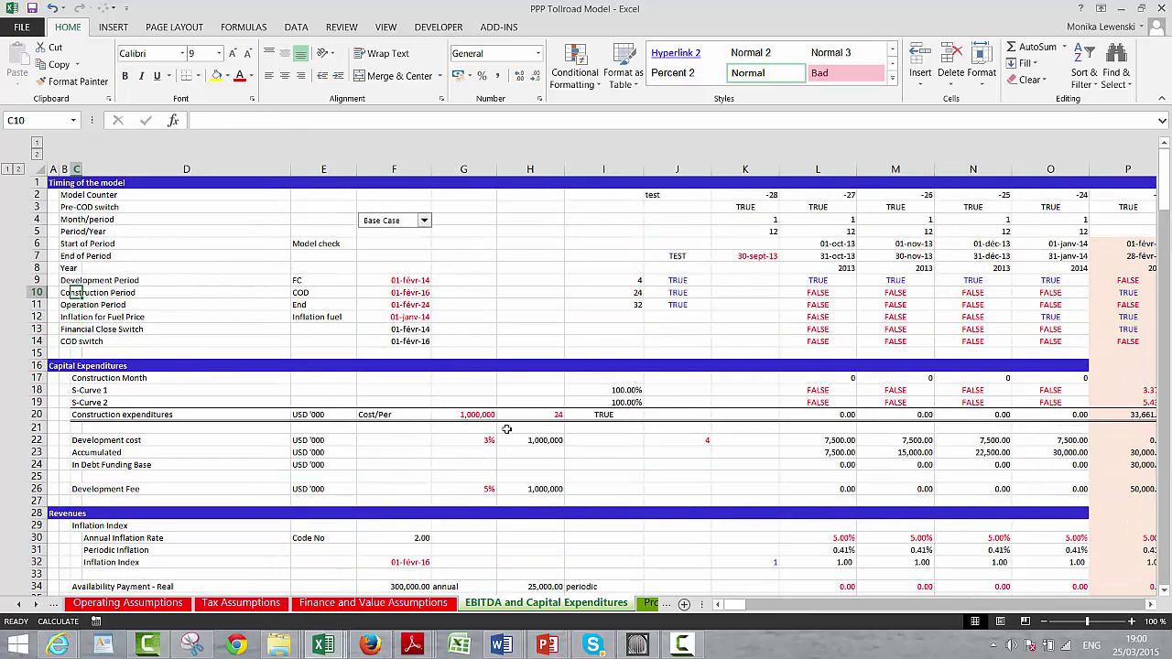
pyautogui.press('Up')
pyautogui.press('Up')
pyautogui.press('Up')
pyautogui.press('Up')
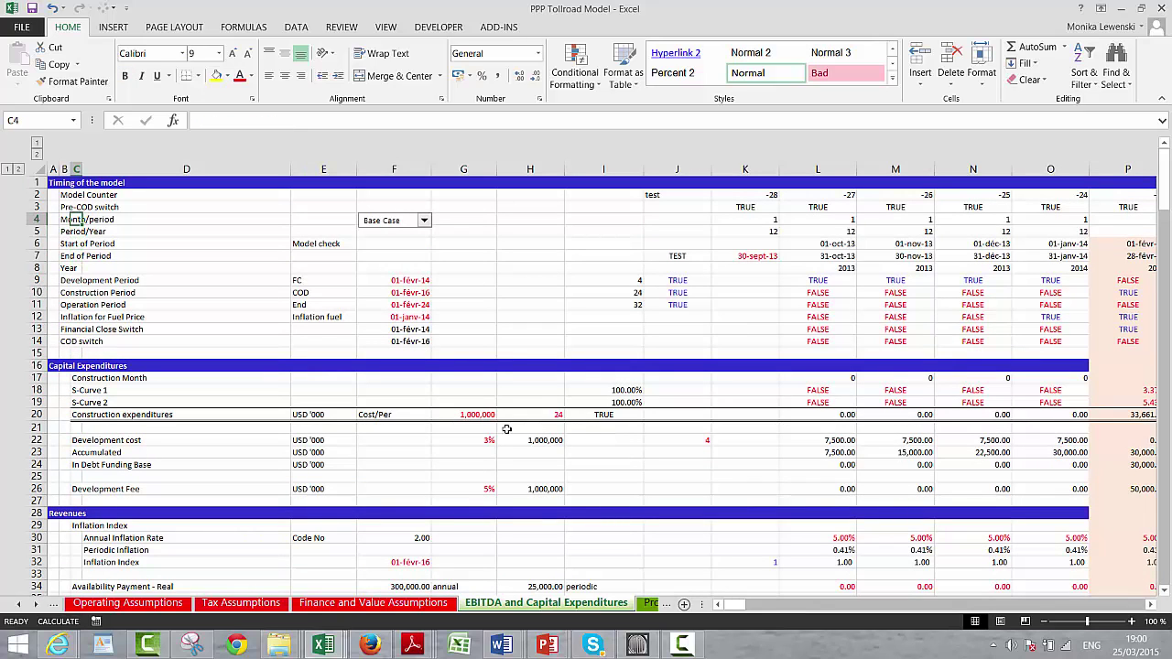
pyautogui.press('Down')
pyautogui.press('Down')
pyautogui.press('Down')
pyautogui.press('Down')
pyautogui.press('Down')
pyautogui.press('Down')
pyautogui.press('Down')
pyautogui.press('Down')
pyautogui.press('Down')
pyautogui.press('Down')
pyautogui.press('Down')
pyautogui.press('Down')
pyautogui.press('Down')
pyautogui.press('Down')
pyautogui.press('Down')
pyautogui.press('Down')
pyautogui.press('Up')
pyautogui.press('Up')
pyautogui.press('Up')
pyautogui.press('Up')
pyautogui.press('Up')
pyautogui.press('Up')
pyautogui.press('Up')
pyautogui.press('Up')
pyautogui.press('Up')
pyautogui.press('Up')
pyautogui.press('Up')
pyautogui.press('Up')
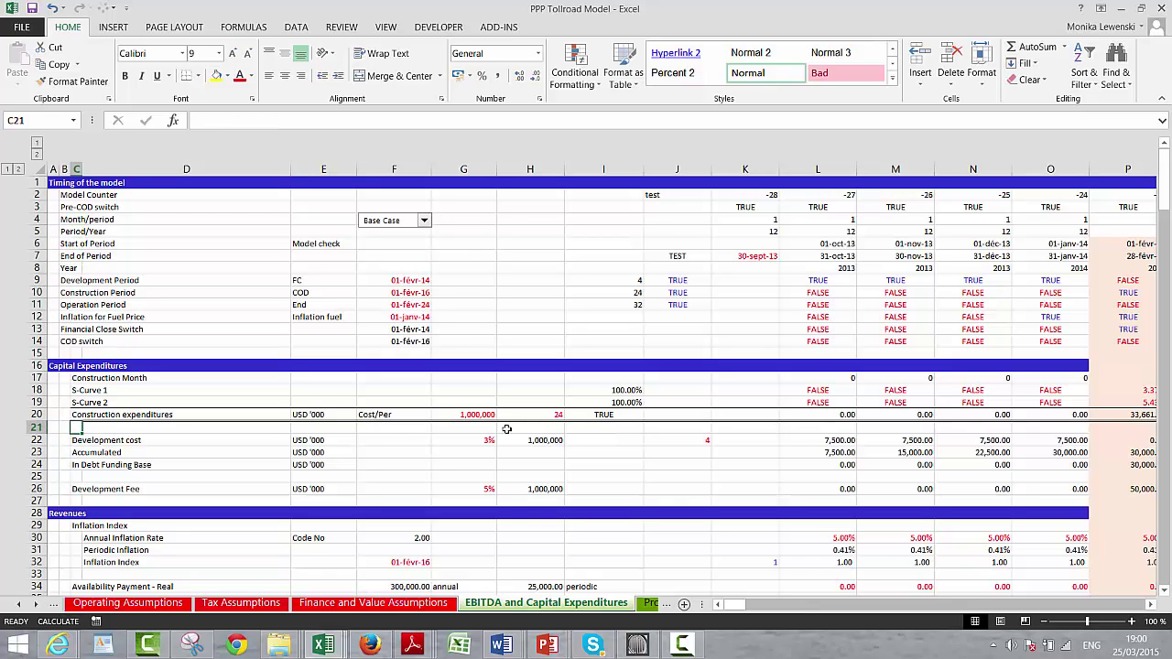
pyautogui.press('Up')
pyautogui.press('Up')
pyautogui.press('Up')
pyautogui.press('Up')
pyautogui.press('Up')
pyautogui.press('Up')
pyautogui.press('Up')
pyautogui.press('Up')
pyautogui.press('Up')
pyautogui.press('Down')
pyautogui.press('Down')
pyautogui.press('Down')
pyautogui.press('Down')
pyautogui.press('Down')
pyautogui.press('Down')
pyautogui.press('Down')
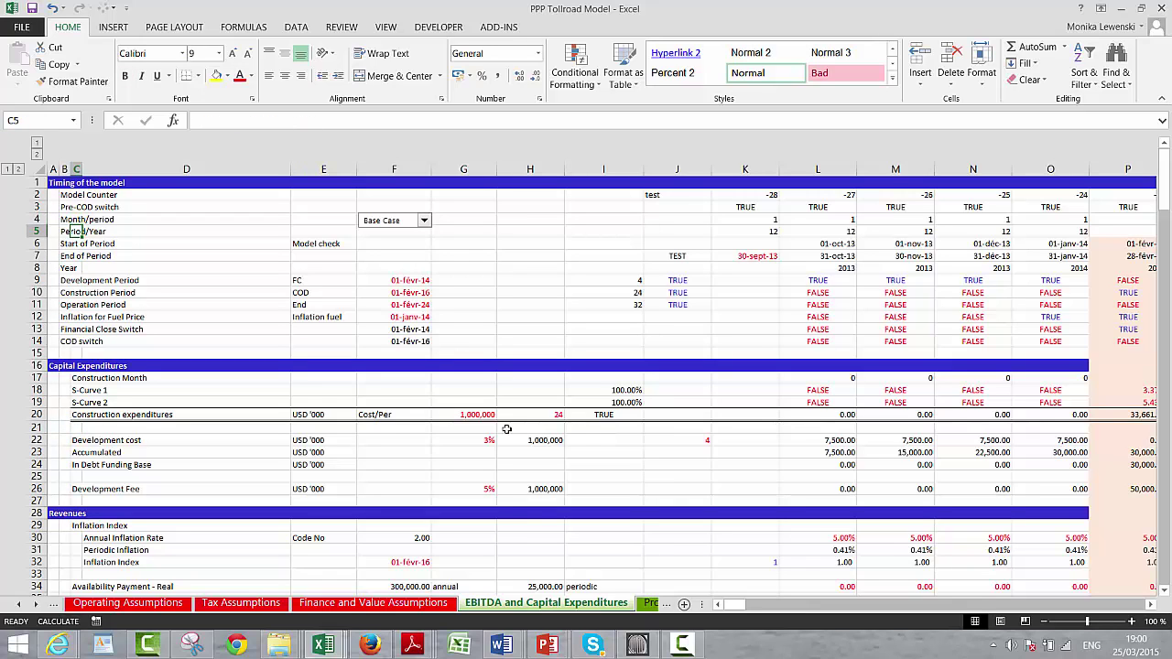
pyautogui.press('Left')
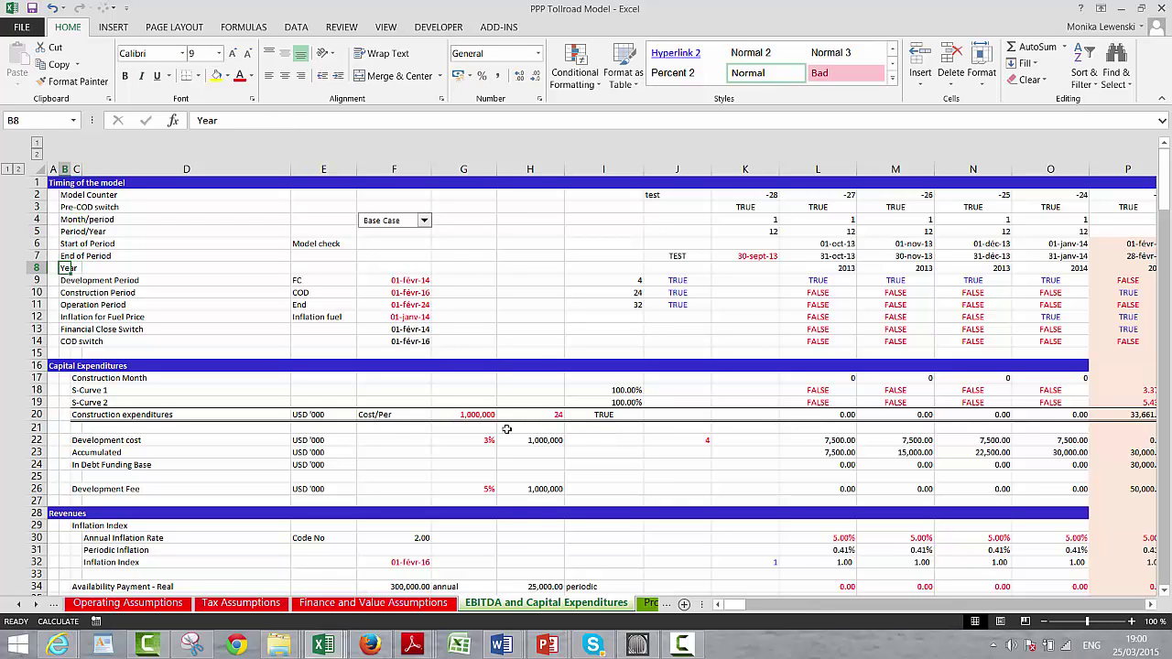
pyautogui.press('Down')
pyautogui.hotkey('shift', 'space')
pyautogui.hotkey('ctrl', 'shift', '+')
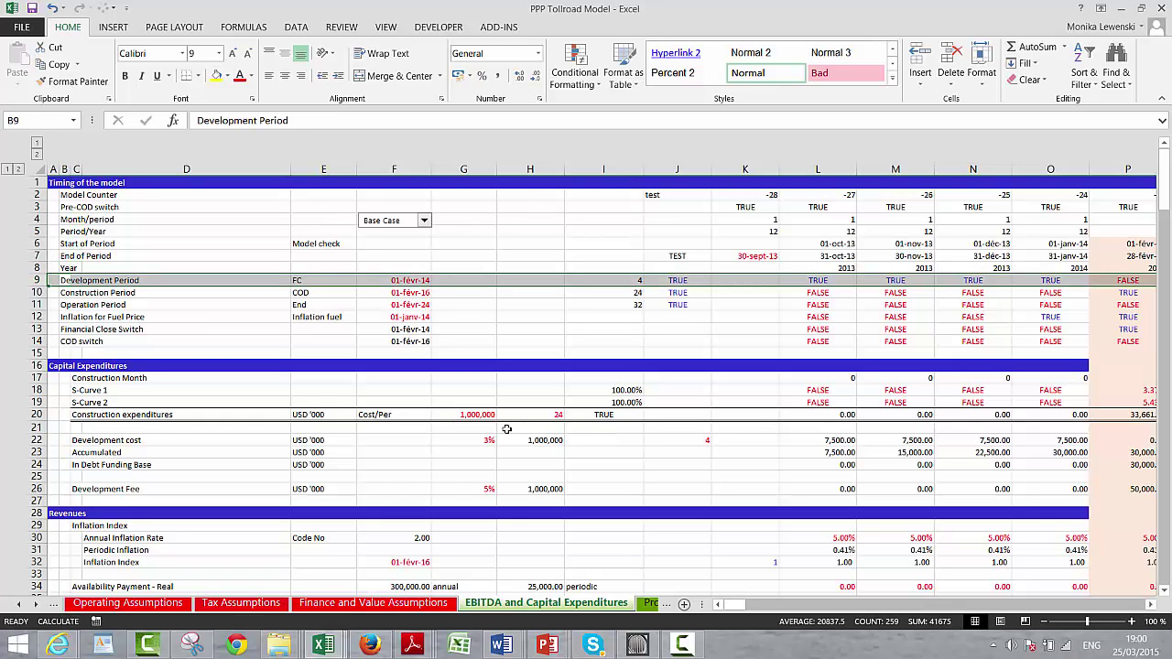
# Label B9 'Days in Period' and enter the days formula =L7-L6+1 in L9.
pyautogui.press('Left')
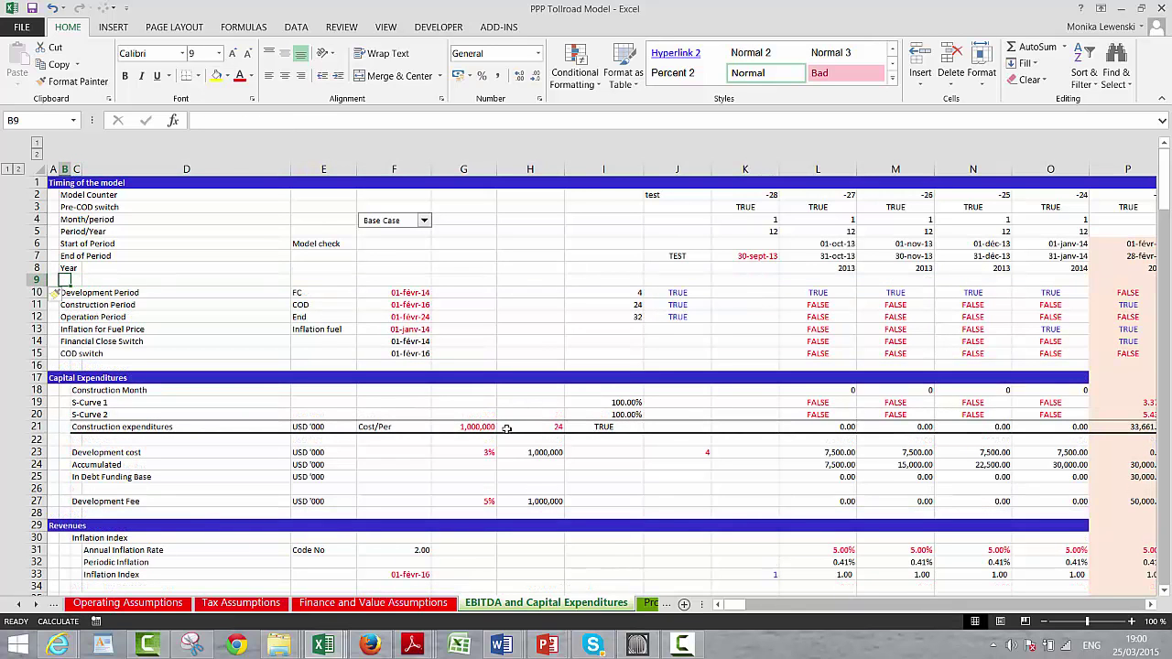
pyautogui.write('Days in')
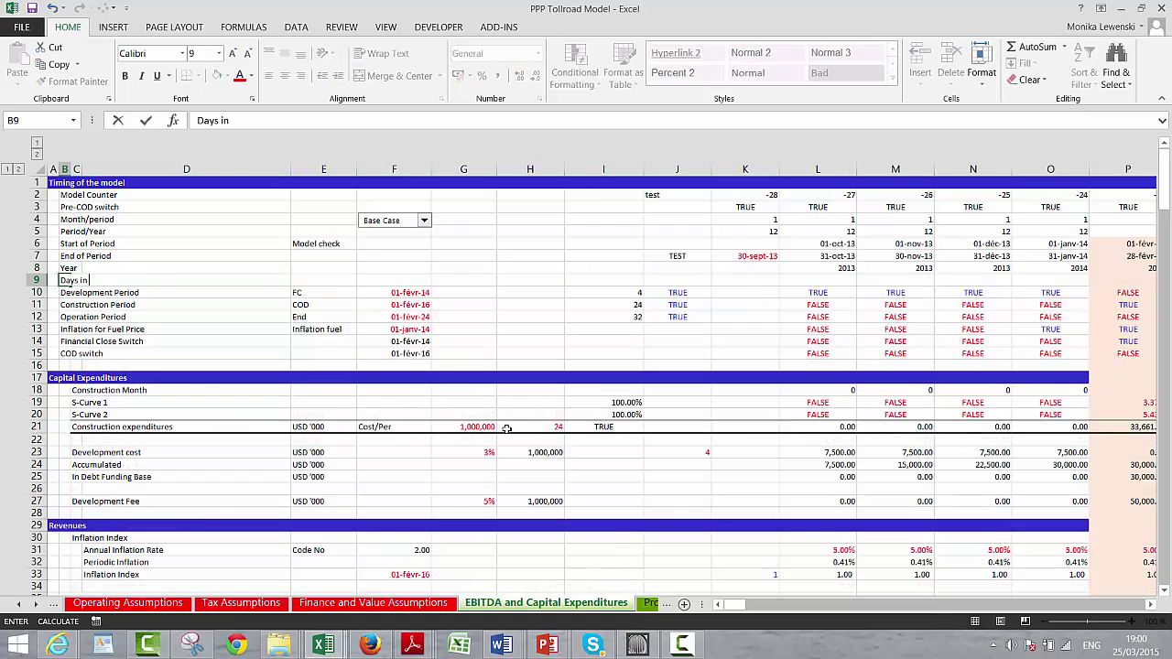
pyautogui.write(' Period')
pyautogui.press('Return')
pyautogui.press('Up')
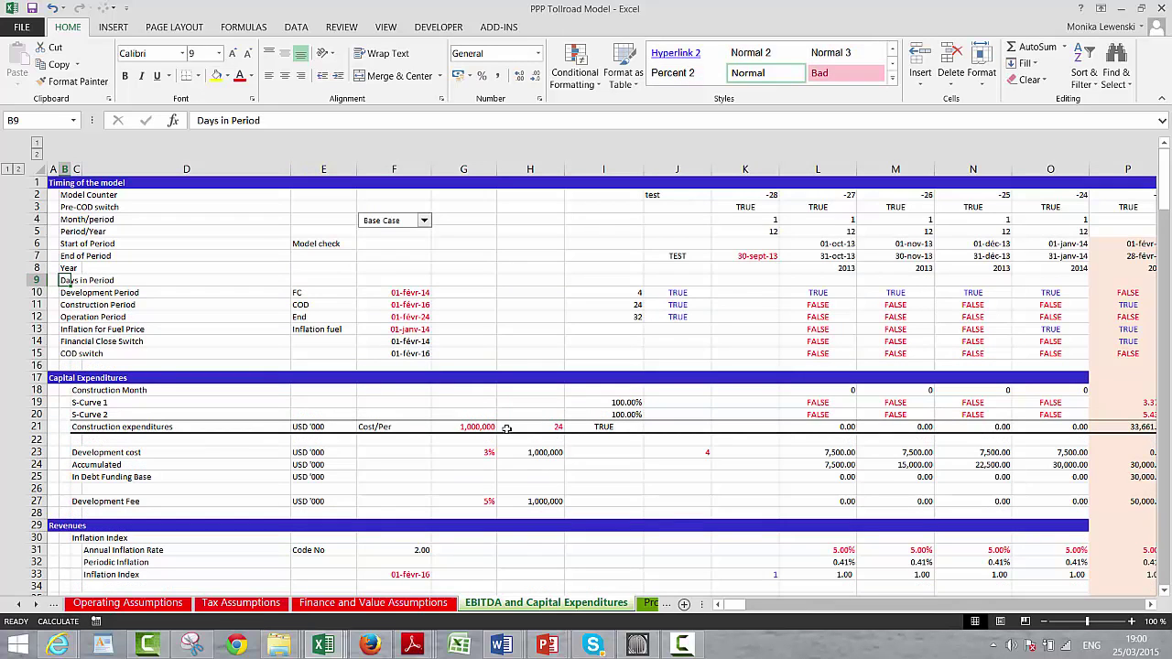
pyautogui.press('Right')
pyautogui.press('Right')
pyautogui.press('Right')
pyautogui.press('Right')
pyautogui.press('Right')
pyautogui.press('Right')
pyautogui.press('Right')
pyautogui.press('Right')
pyautogui.press('Right')
pyautogui.press('Right')
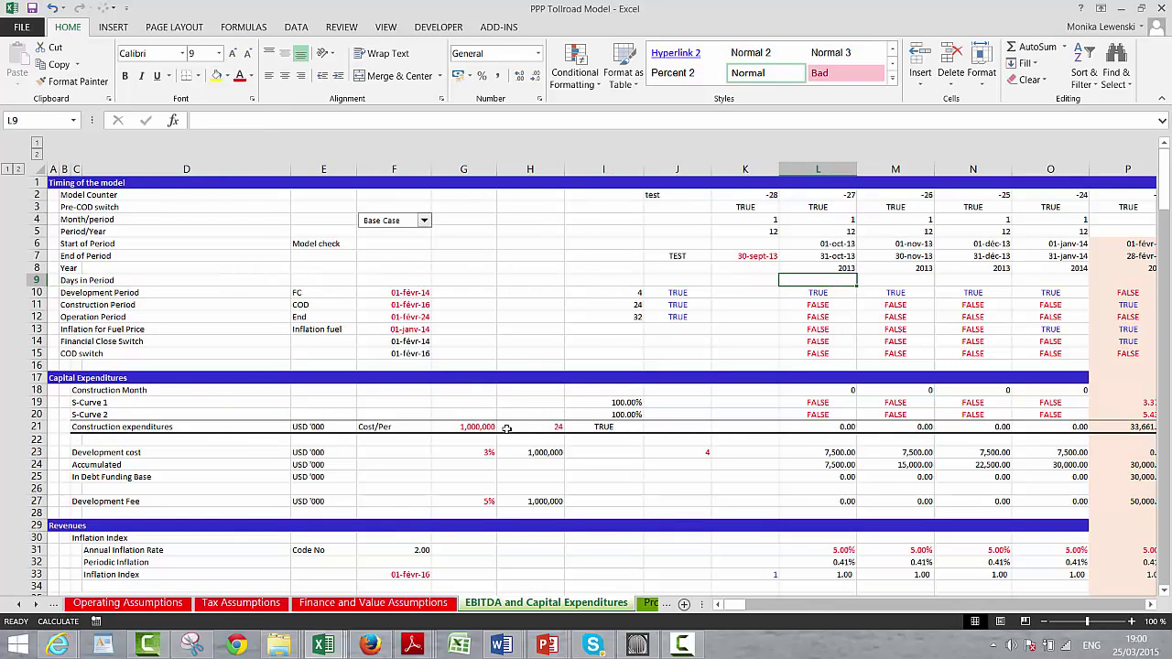
pyautogui.write('=')
pyautogui.press('Up')
pyautogui.press('Up')
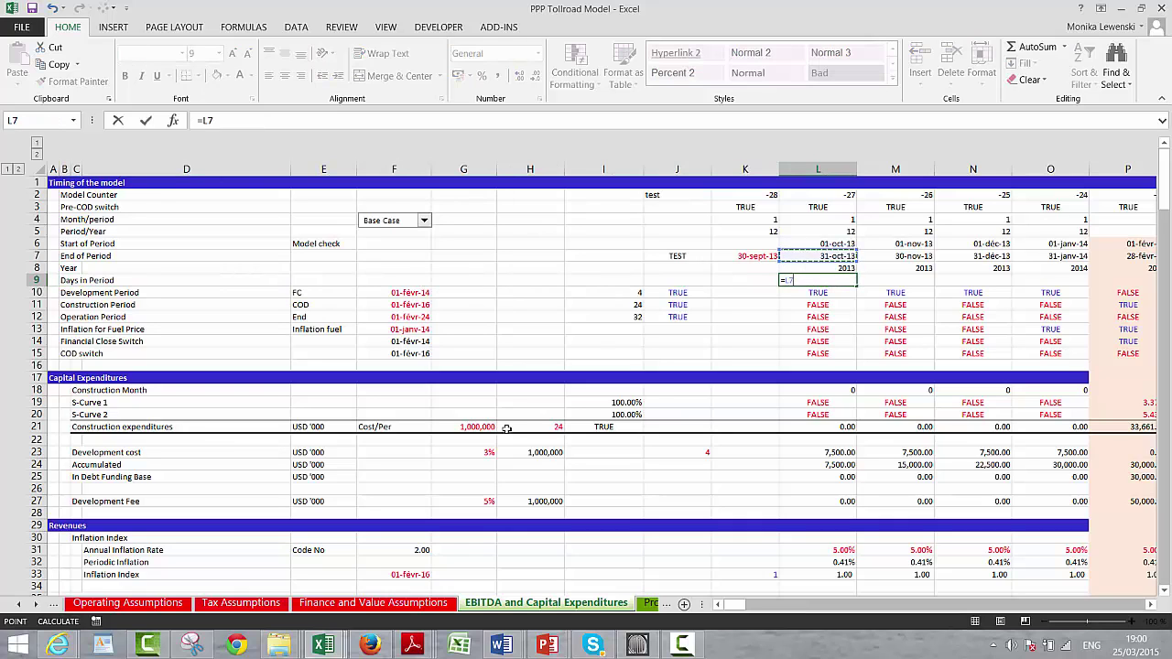
pyautogui.write('-')
pyautogui.press('Up')
pyautogui.press('Up')
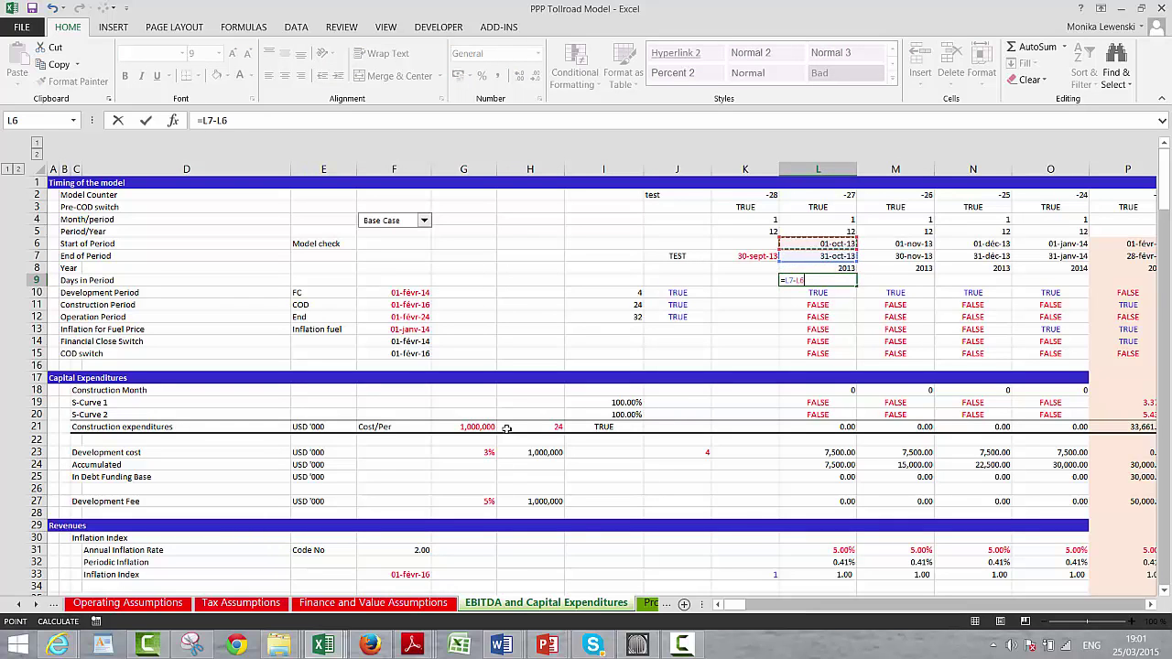
pyautogui.write('+3')
pyautogui.press('Return')
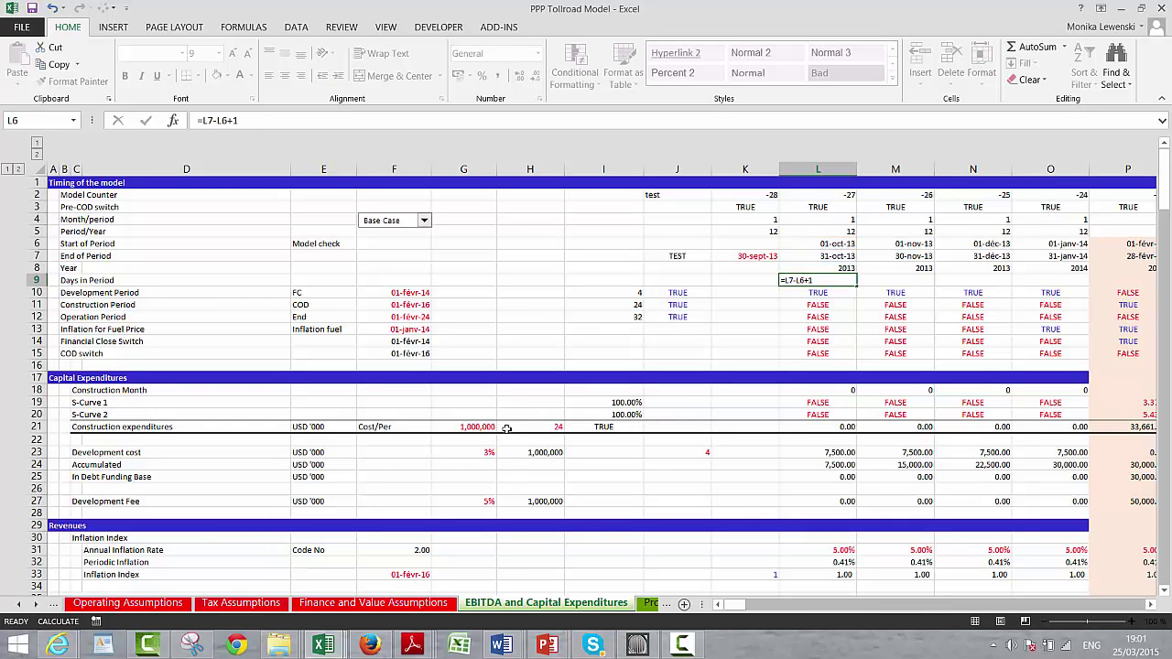
# Fill the Days in Period formula right across all periods (31, 30, 31, 31…).
pyautogui.press('Up')
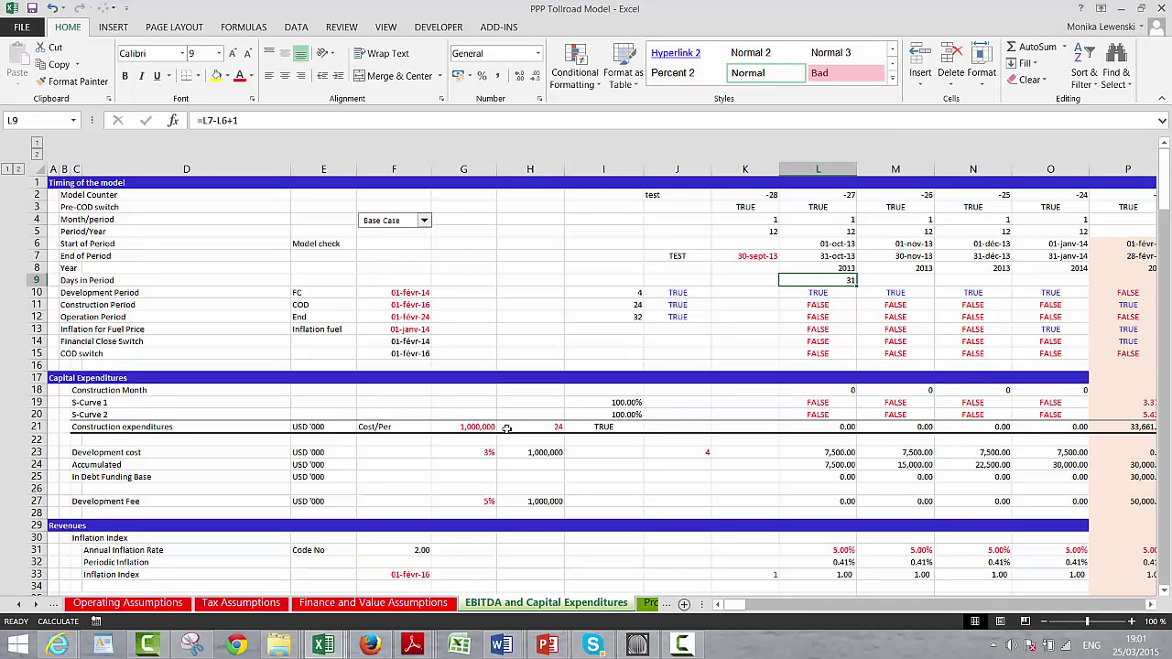
pyautogui.hotkey('ctrl', 'shift', 'Right')
pyautogui.hotkey('ctrl', 'r')
pyautogui.press('Left')
pyautogui.press('Left')
pyautogui.press('Left')
pyautogui.press('Left')
pyautogui.press('Left')
pyautogui.press('Left')
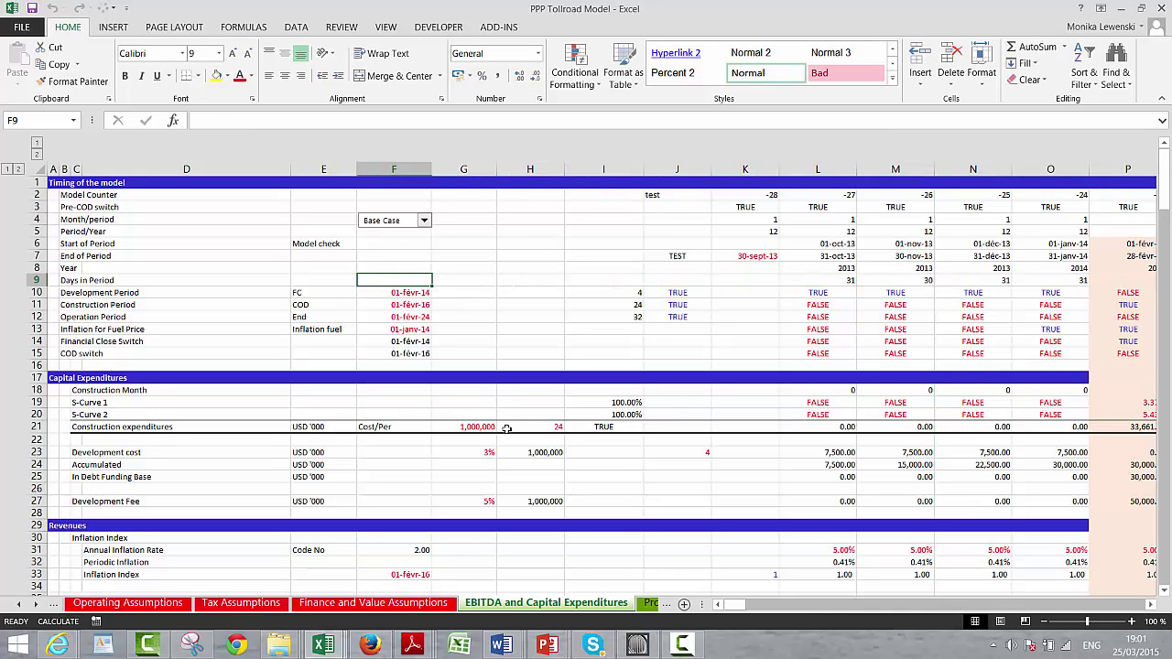
pyautogui.press('Left')
pyautogui.press('Left')
pyautogui.press('Right')
pyautogui.press('Down')
pyautogui.press('Down')
pyautogui.press('Down')
pyautogui.press('Down')
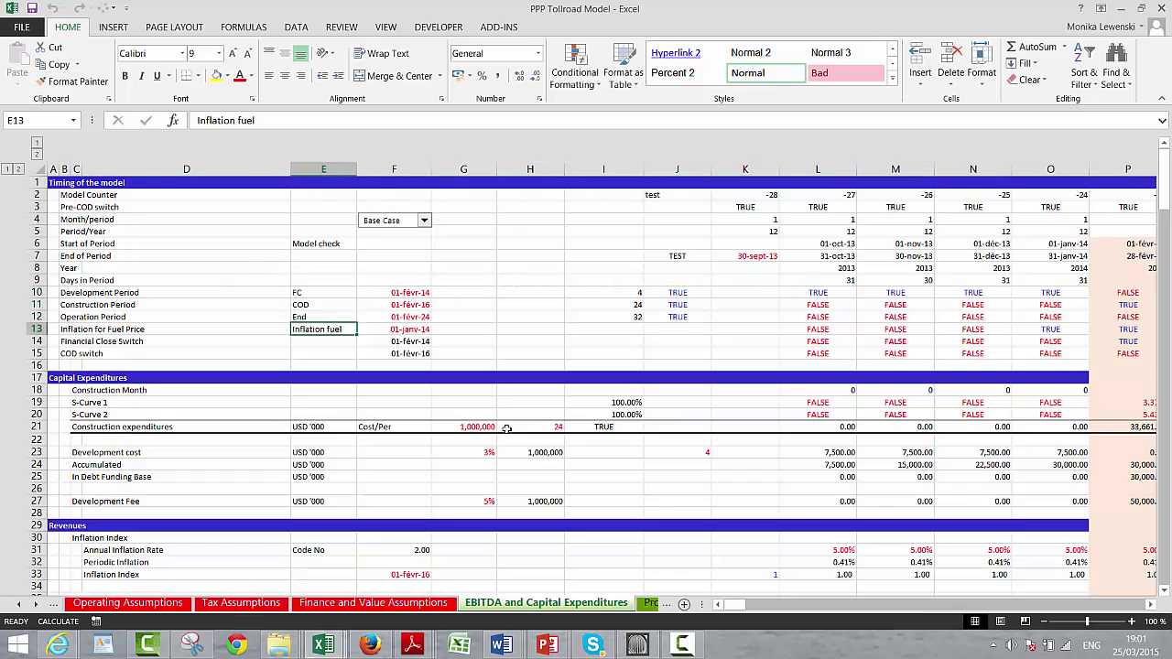
pyautogui.press('Down')
pyautogui.press('Right')
pyautogui.press('Right')
pyautogui.press('Right')
pyautogui.press('Right')
pyautogui.press('Right')
pyautogui.press('Right')
pyautogui.press('Right')
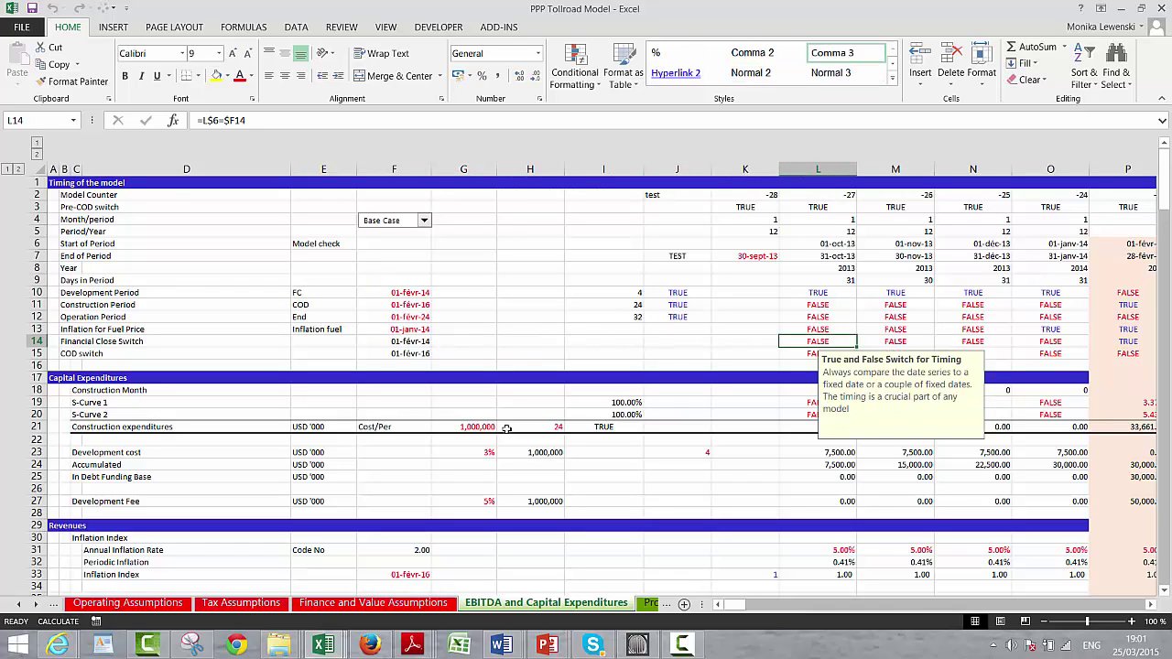
# In the Working Capital section, give Days Outstanding the unit 'days'.
pyautogui.press('alt')
pyautogui.press('w')
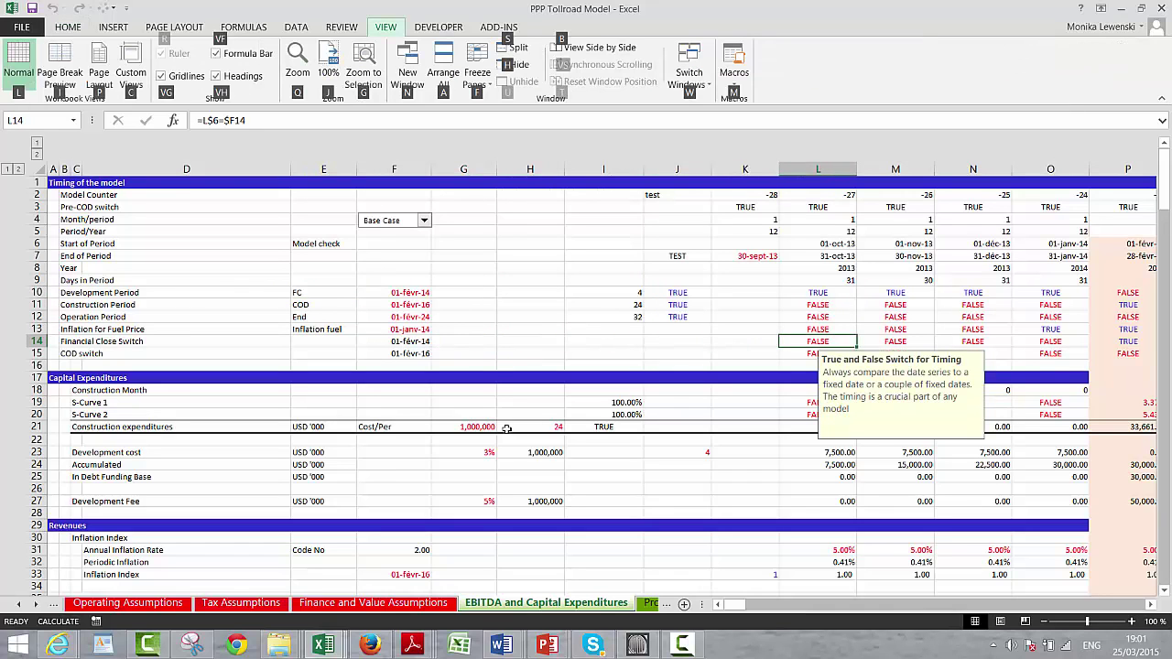
pyautogui.press('Escape')
pyautogui.press('Escape')
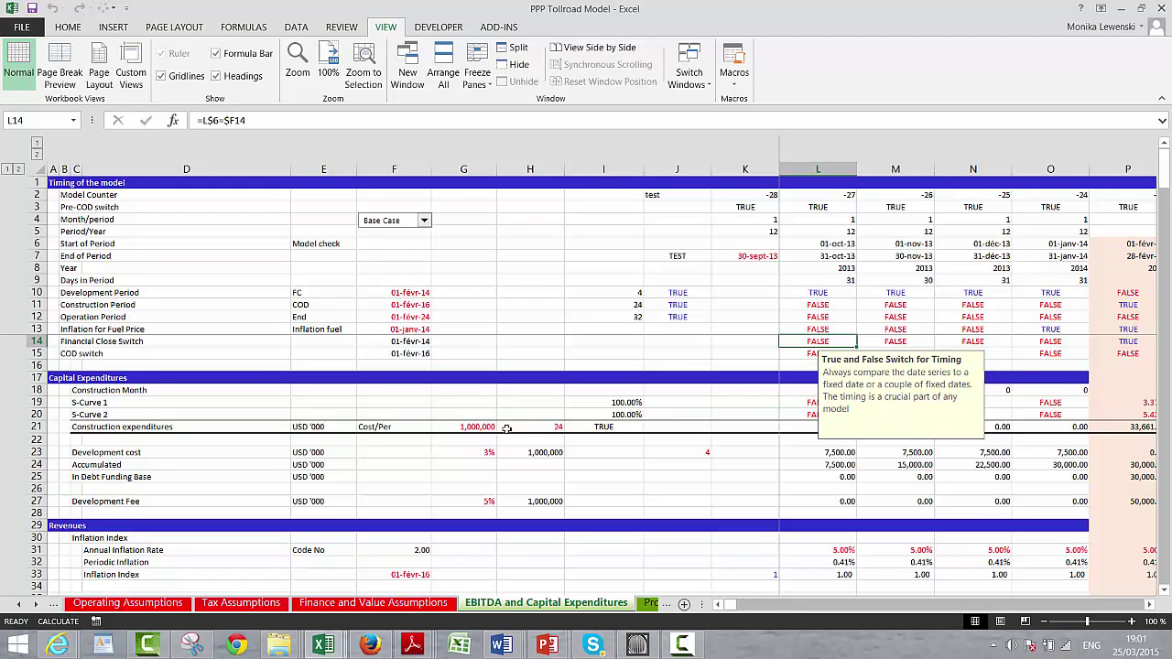
pyautogui.press('Down')
pyautogui.press('Down')
pyautogui.press('Down')
pyautogui.press('Down')
pyautogui.press('Down')
pyautogui.press('Down')
pyautogui.press('Down')
pyautogui.press('Down')
pyautogui.press('Down')
pyautogui.press('Down')
pyautogui.press('Down')
pyautogui.press('Down')
pyautogui.press('Down')
pyautogui.press('Down')
pyautogui.press('Down')
pyautogui.press('Down')
pyautogui.press('Down')
pyautogui.press('Down')
pyautogui.press('Down')
pyautogui.press('Down')
pyautogui.press('Down')
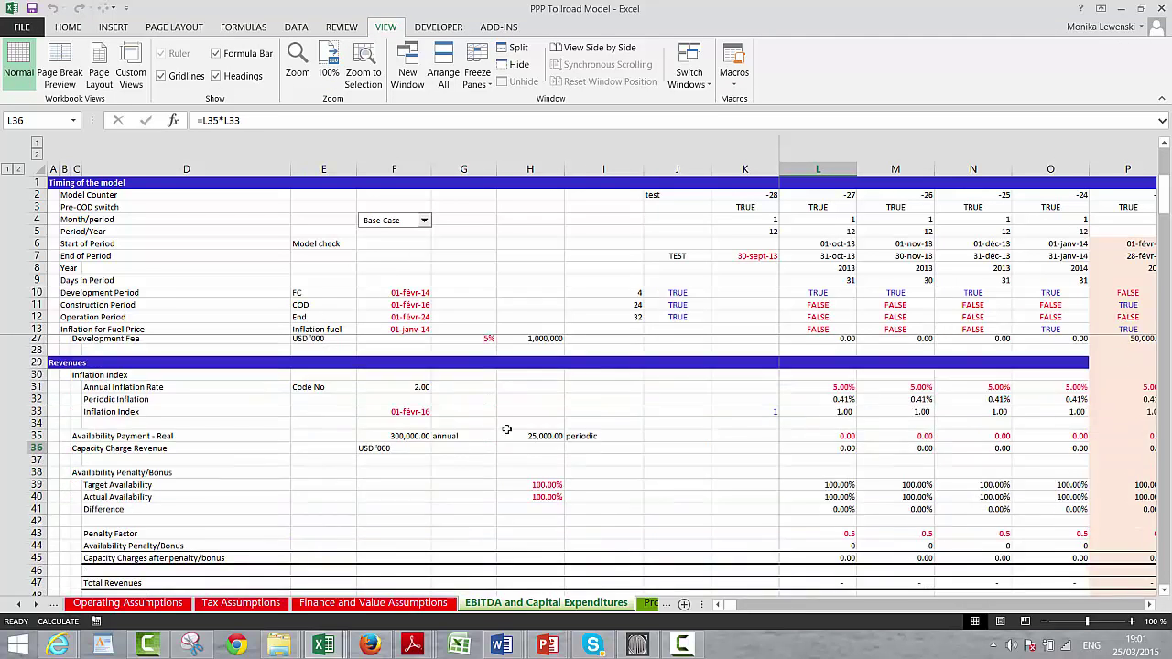
pyautogui.press('Down')
pyautogui.press('Down')
pyautogui.press('Down')
pyautogui.press('Down')
pyautogui.press('Down')
pyautogui.press('Down')
pyautogui.press('Down')
pyautogui.press('Down')
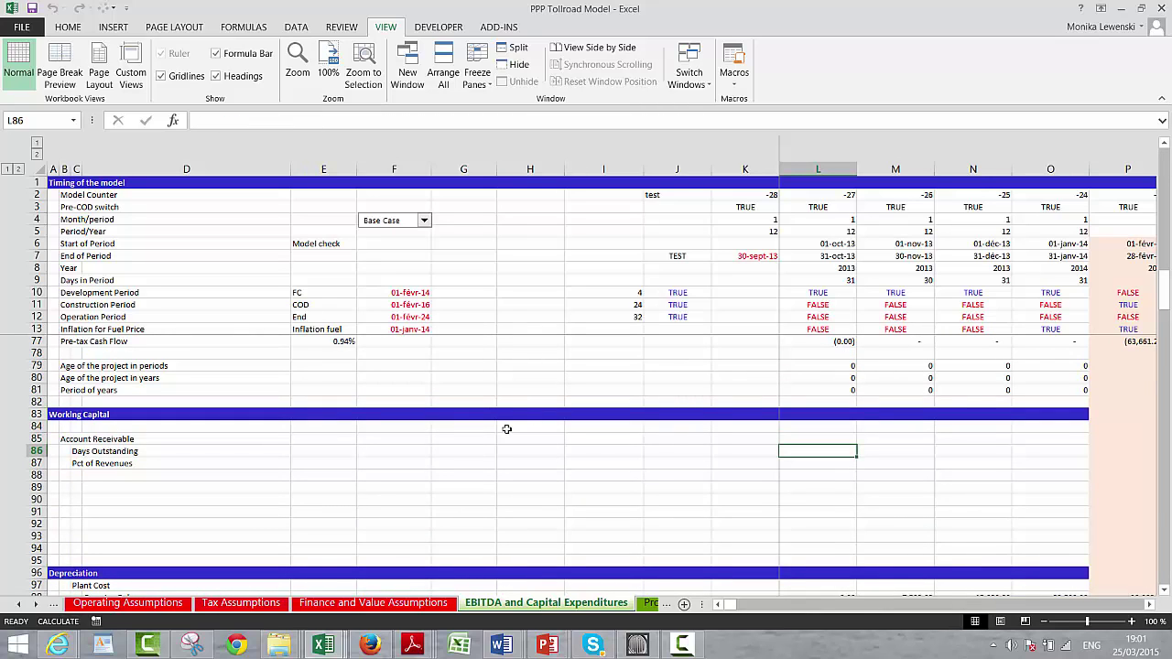
pyautogui.write('=')
pyautogui.press('Escape')
pyautogui.press('Left')
pyautogui.press('Left')
pyautogui.press('Left')
pyautogui.press('Left')
pyautogui.press('Left')
pyautogui.press('Left')
pyautogui.press('Left')
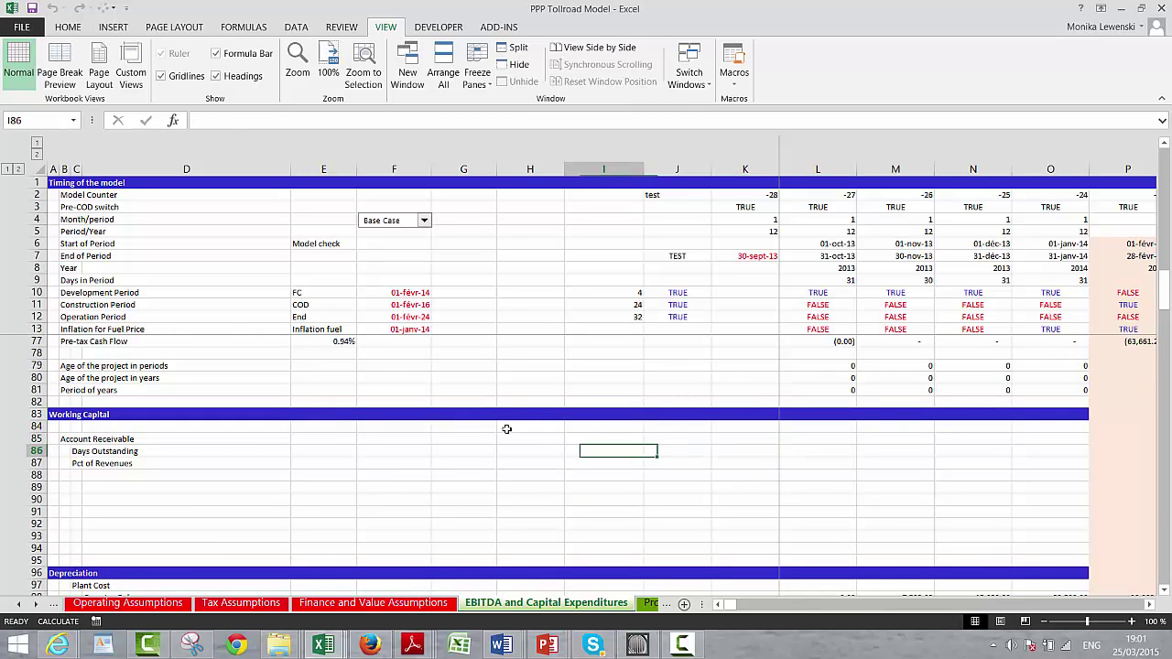
pyautogui.write('days')
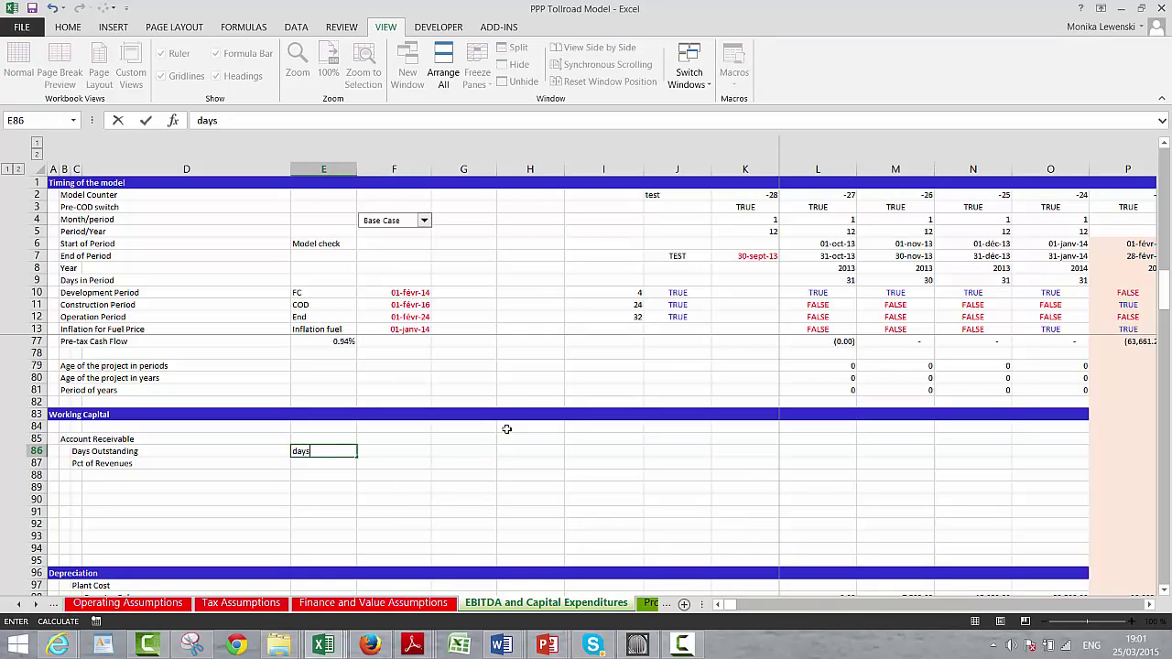
pyautogui.press('Right')
# Link F86 to the 30.00 Debtors days with ='Operating Assumptions'!F86.
pyautogui.write('=')
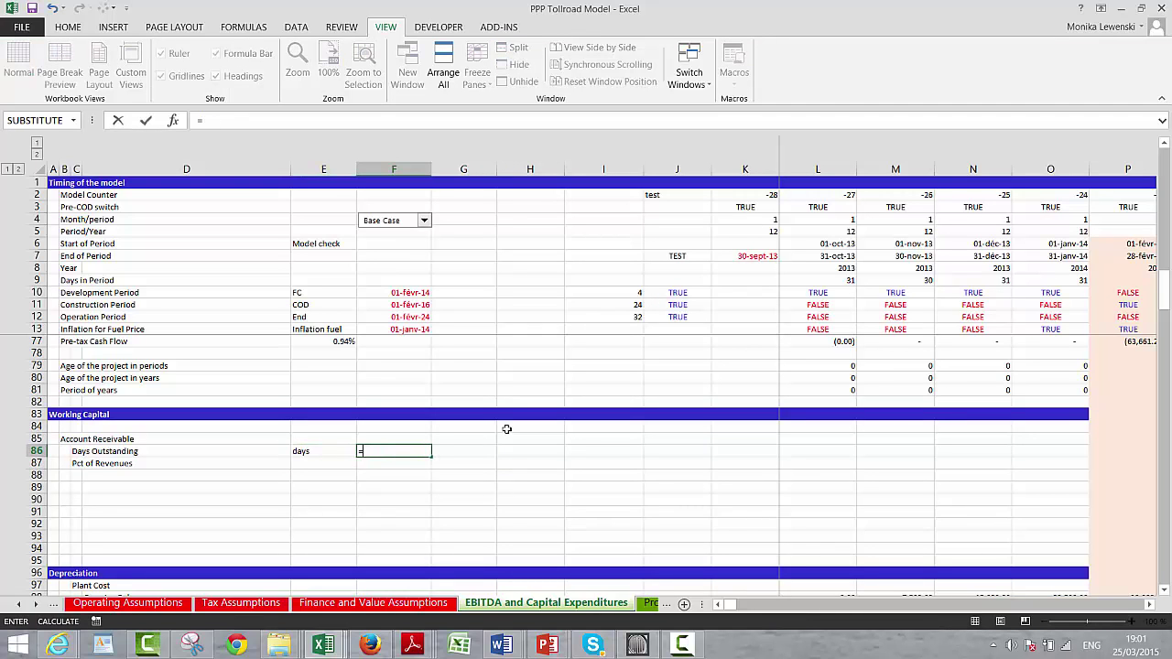
pyautogui.hotkey('ctrl', 'pageup')
pyautogui.hotkey('ctrl', 'pageup')
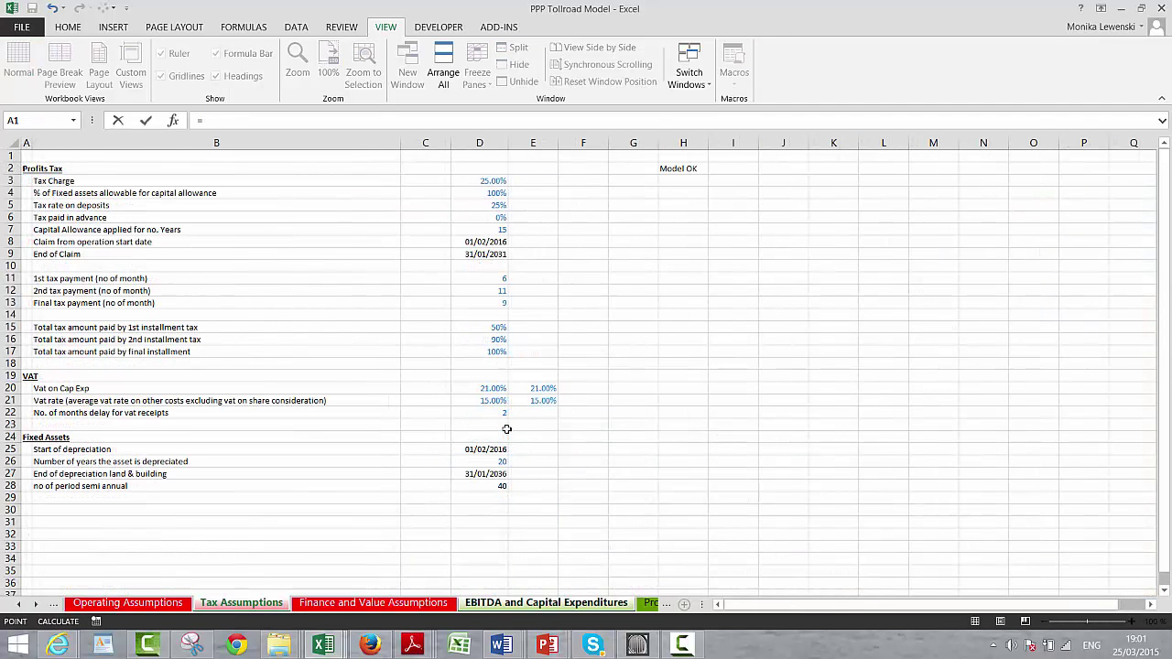
pyautogui.hotkey('ctrl', 'pageup')
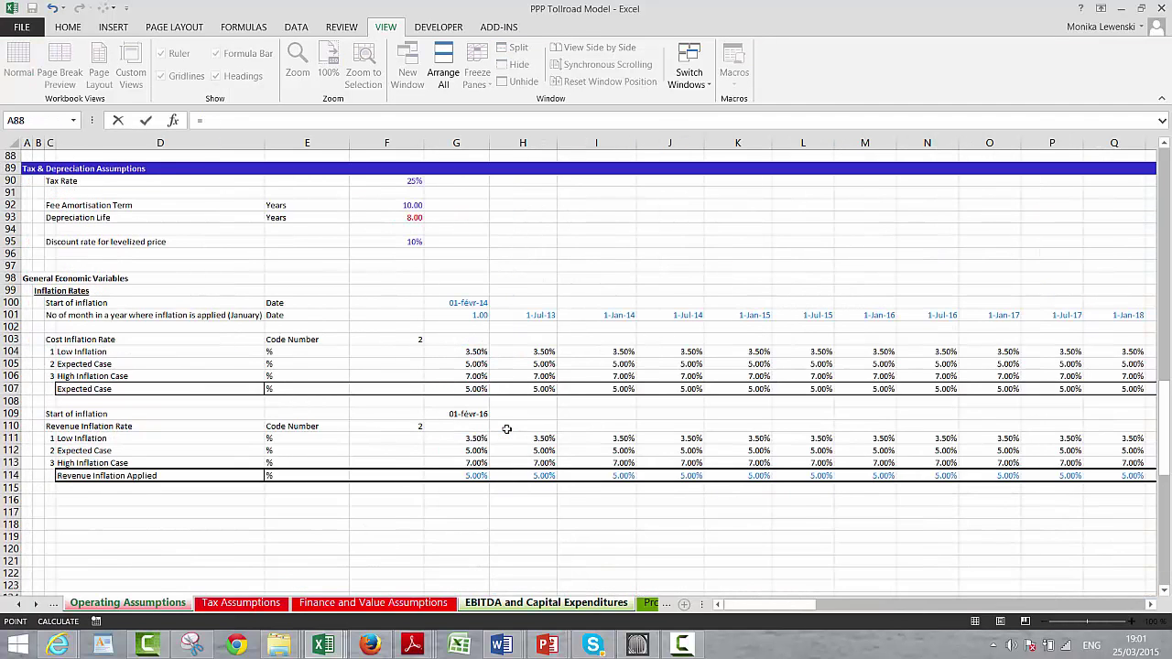
pyautogui.click(411, 197)
pyautogui.press('Up')
pyautogui.press('Up')
pyautogui.press('Up')
pyautogui.press('Up')
pyautogui.press('Up')
pyautogui.press('Up')
pyautogui.press('Up')
pyautogui.press('Up')
pyautogui.press('Up')
pyautogui.press('Up')
pyautogui.press('Up')
pyautogui.press('Up')
pyautogui.press('Up')
pyautogui.press('Up')
pyautogui.press('Up')
pyautogui.press('Up')
pyautogui.press('Up')
pyautogui.press('Up')
pyautogui.press('Up')
pyautogui.press('Up')
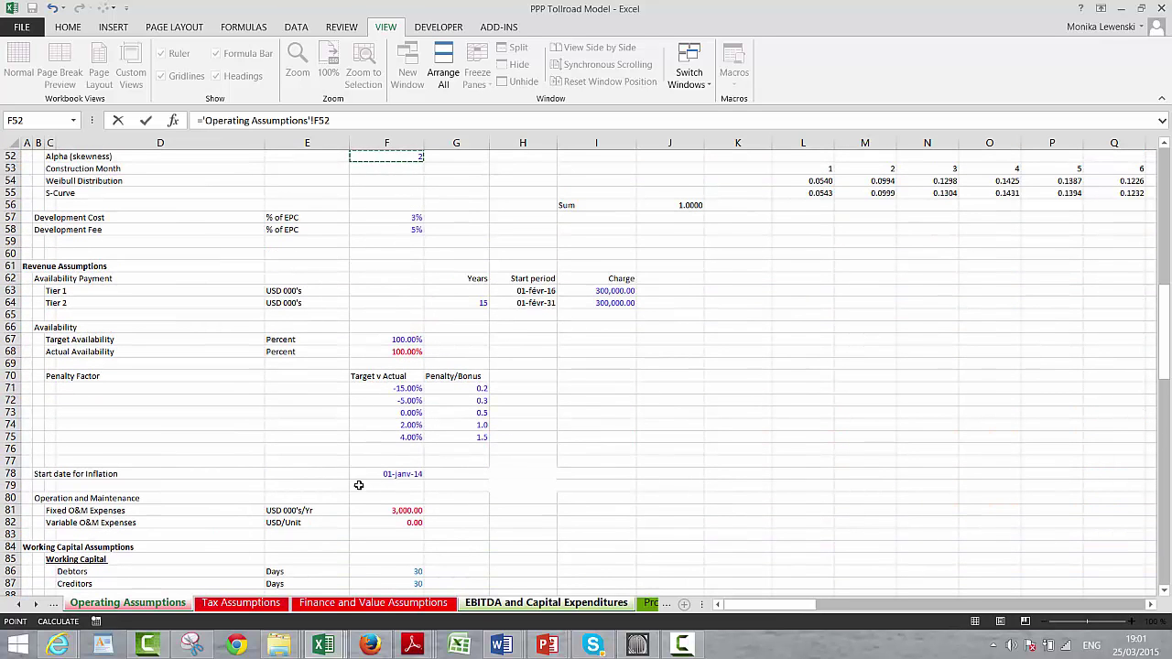
pyautogui.click(385, 571)
pyautogui.hotkey('ctrl', 'pagedown')
pyautogui.hotkey('ctrl', 'pagedown')
pyautogui.hotkey('ctrl', 'pagedown')
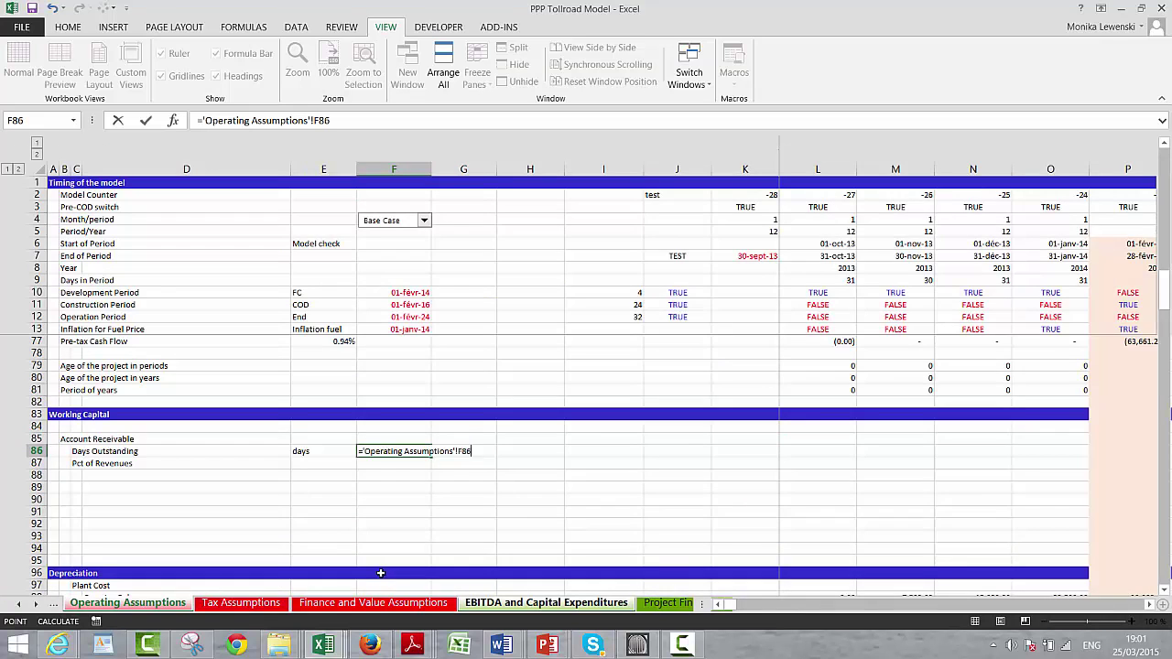
pyautogui.press('Return')
pyautogui.press('Up')
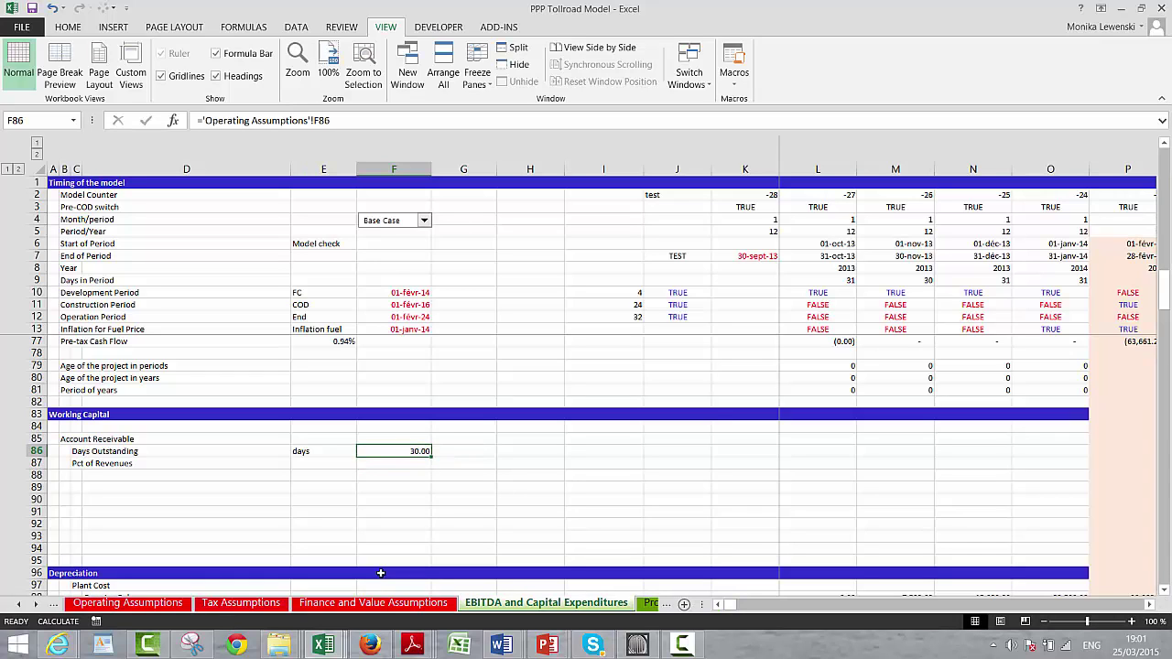
pyautogui.press('Right')
pyautogui.press('Right')
pyautogui.press('Right')
pyautogui.press('Right')
pyautogui.press('Right')
pyautogui.press('Right')
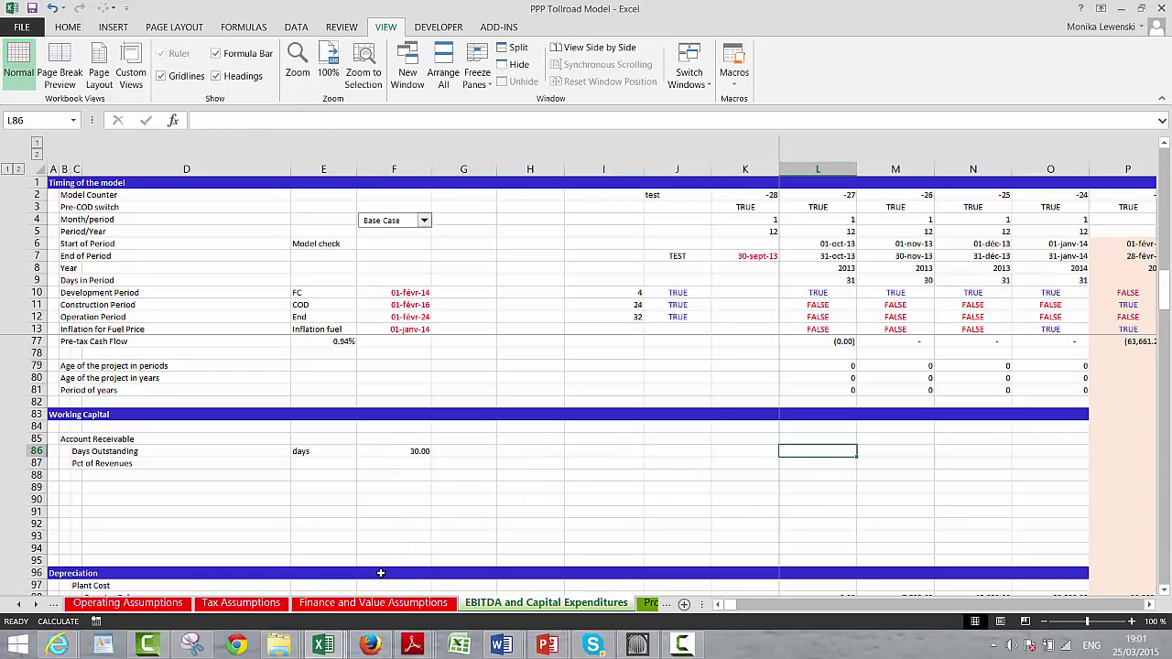
# Enter =$F$86 in L86 and fill it right through P86.
pyautogui.write('=')
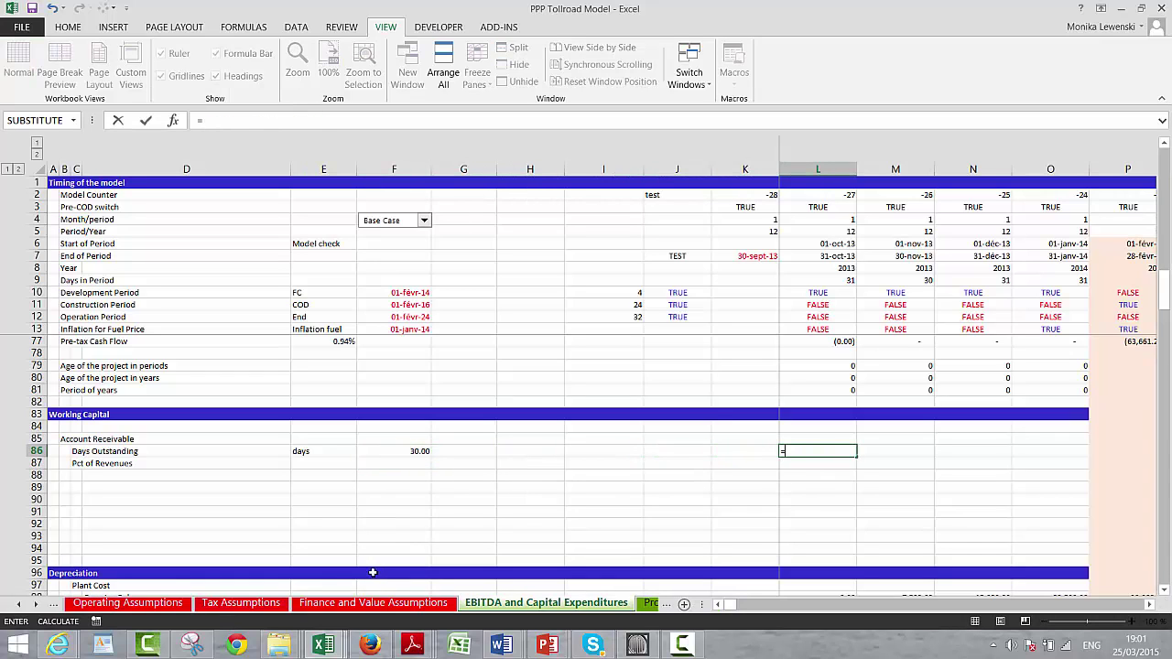
pyautogui.click(407, 451)
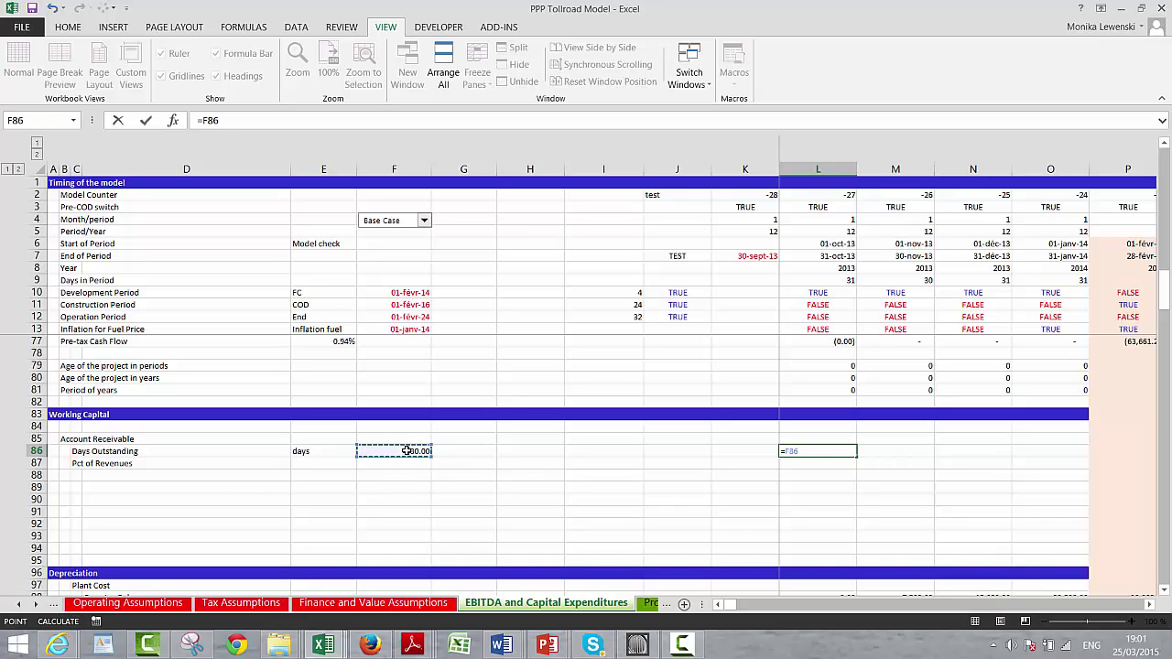
pyautogui.press('F4')
pyautogui.press('Return')
pyautogui.press('Up')
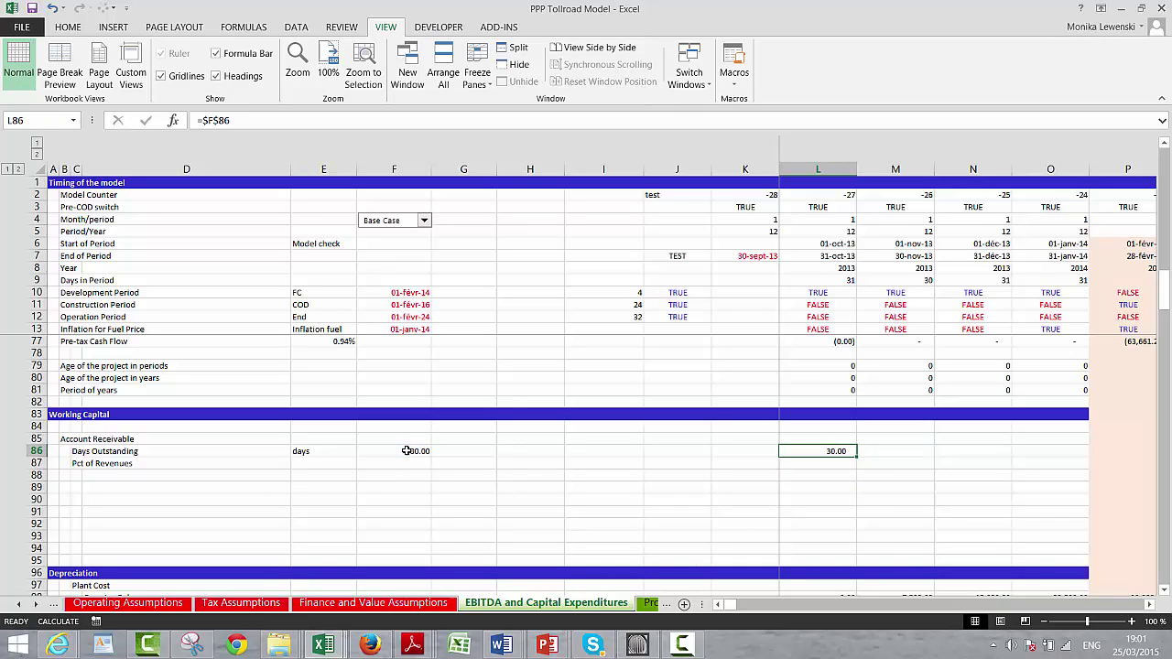
pyautogui.hotkey('shift', 'Right')
pyautogui.hotkey('shift', 'Right')
pyautogui.hotkey('shift', 'Right')
pyautogui.hotkey('shift', 'Right')
pyautogui.hotkey('ctrl', 'r')
pyautogui.press('Down')
# Set the units label of row 87 to 'Pct'.
pyautogui.press('Left')
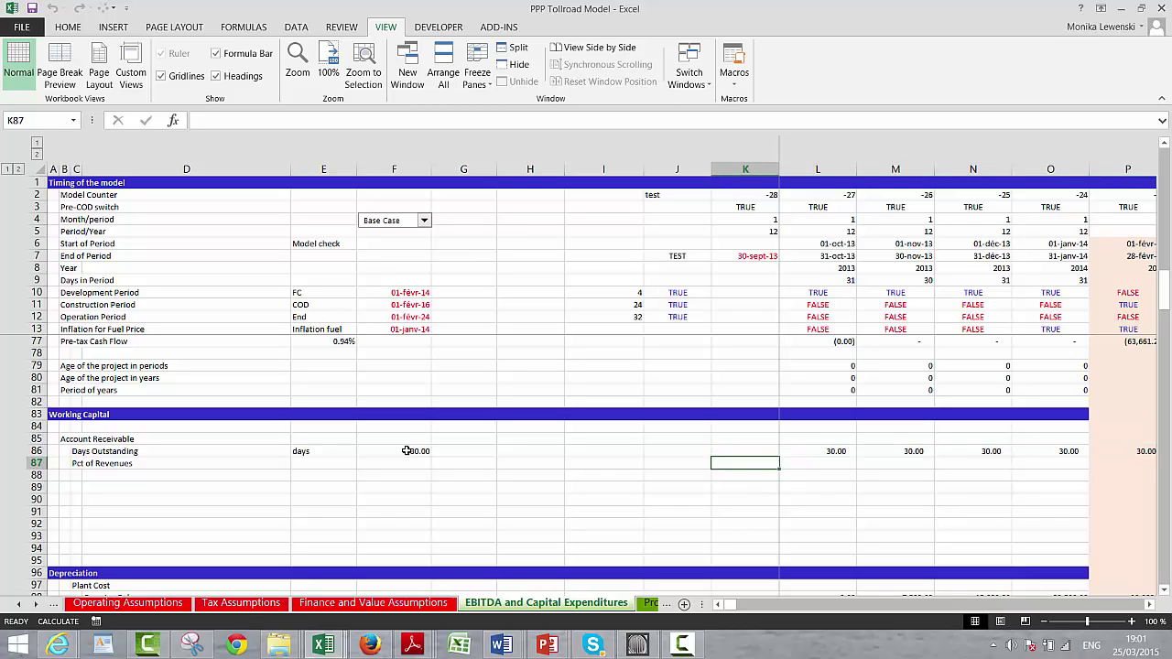
pyautogui.press('Left')
pyautogui.press('Left')
pyautogui.press('Left')
pyautogui.press('Left')
pyautogui.press('Left')
pyautogui.press('Left')
pyautogui.press('Left')
pyautogui.press('Right')
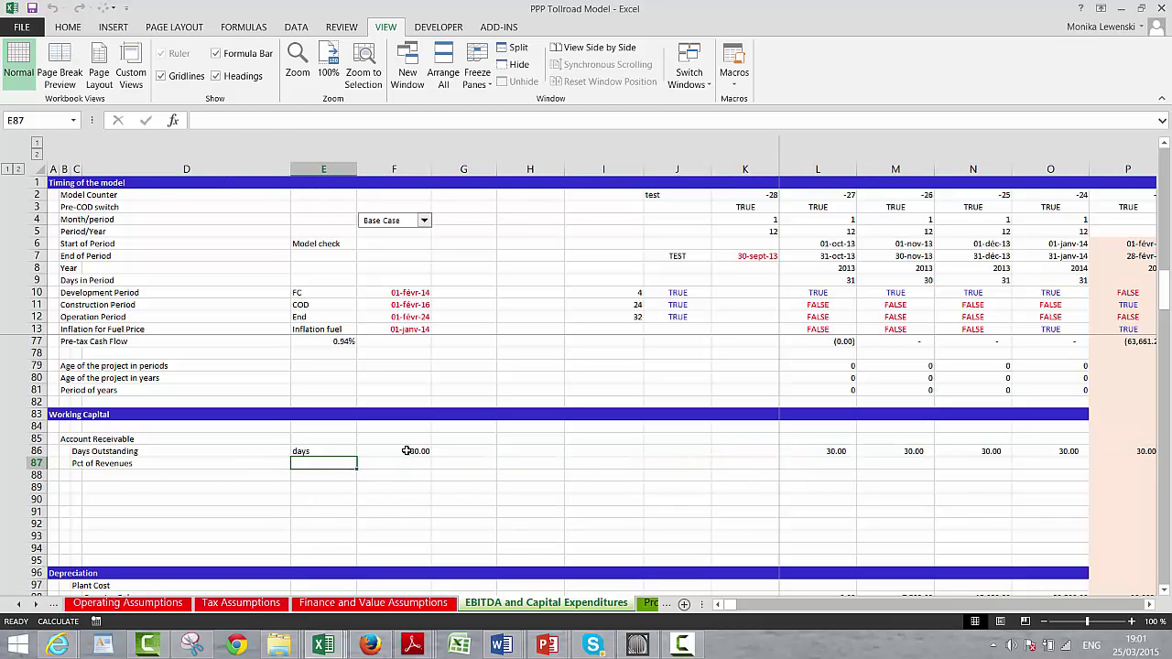
pyautogui.write('Pct')
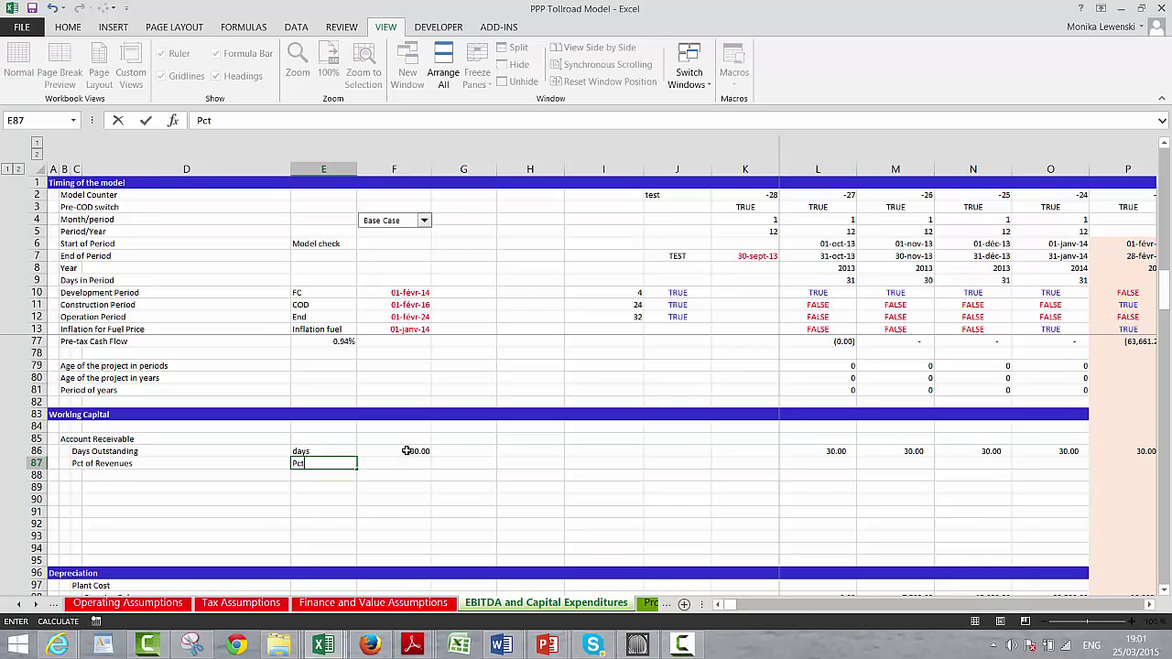
pyautogui.press('Right')
pyautogui.press('Right')
pyautogui.press('Right')
pyautogui.press('Right')
pyautogui.press('Right')
pyautogui.press('Right')
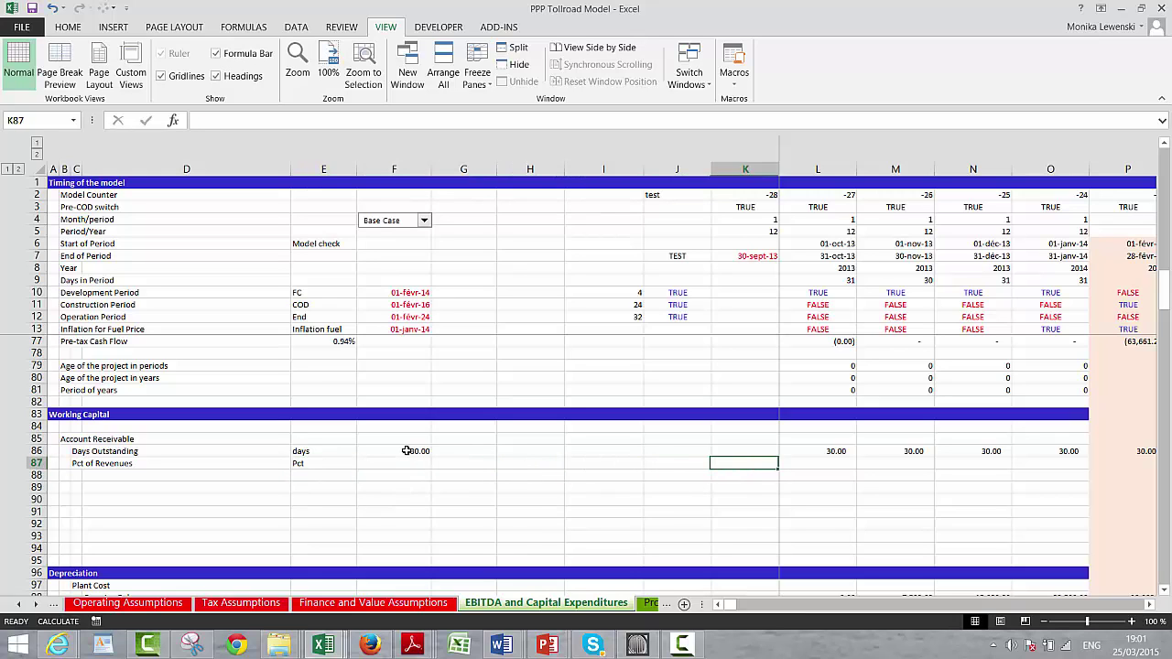
# Enter =L86/L9 in L87 and fill it across to P87.
pyautogui.press('Right')
pyautogui.write('=')
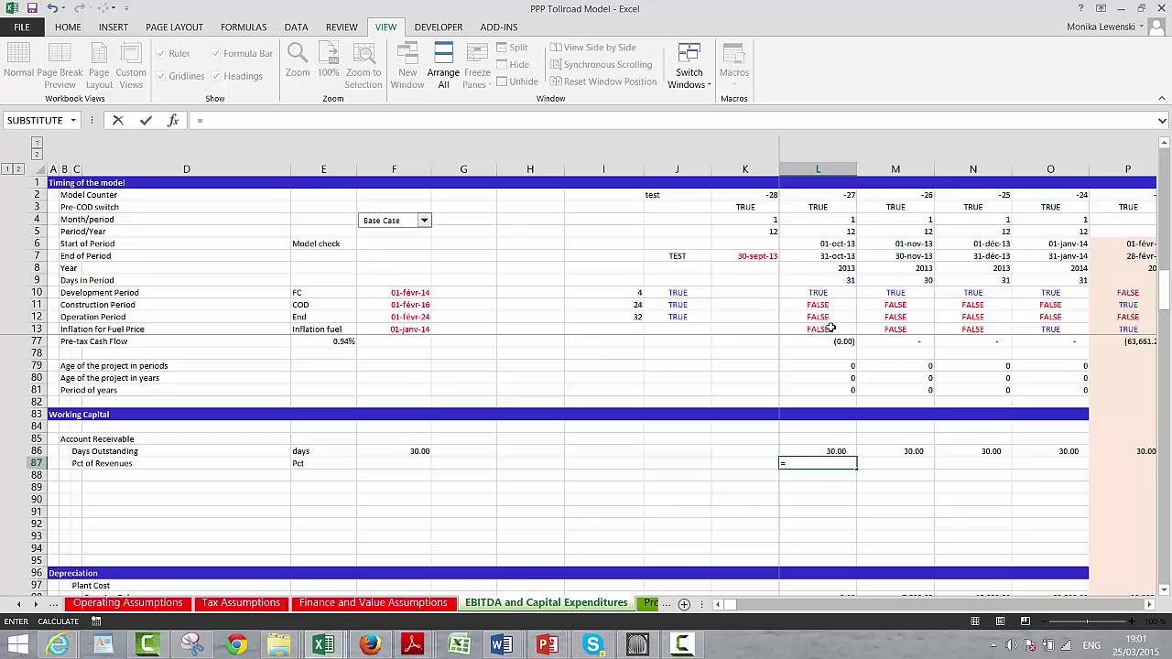
pyautogui.click(828, 451)
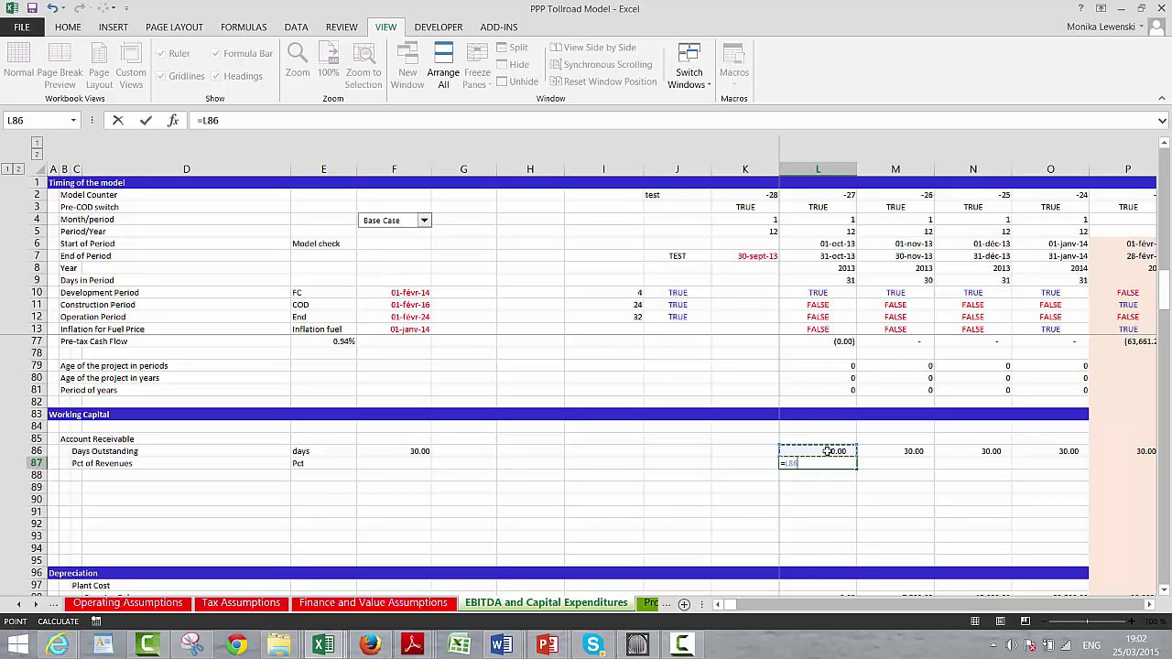
pyautogui.write('/')
pyautogui.click(836, 280)
pyautogui.press('Return')
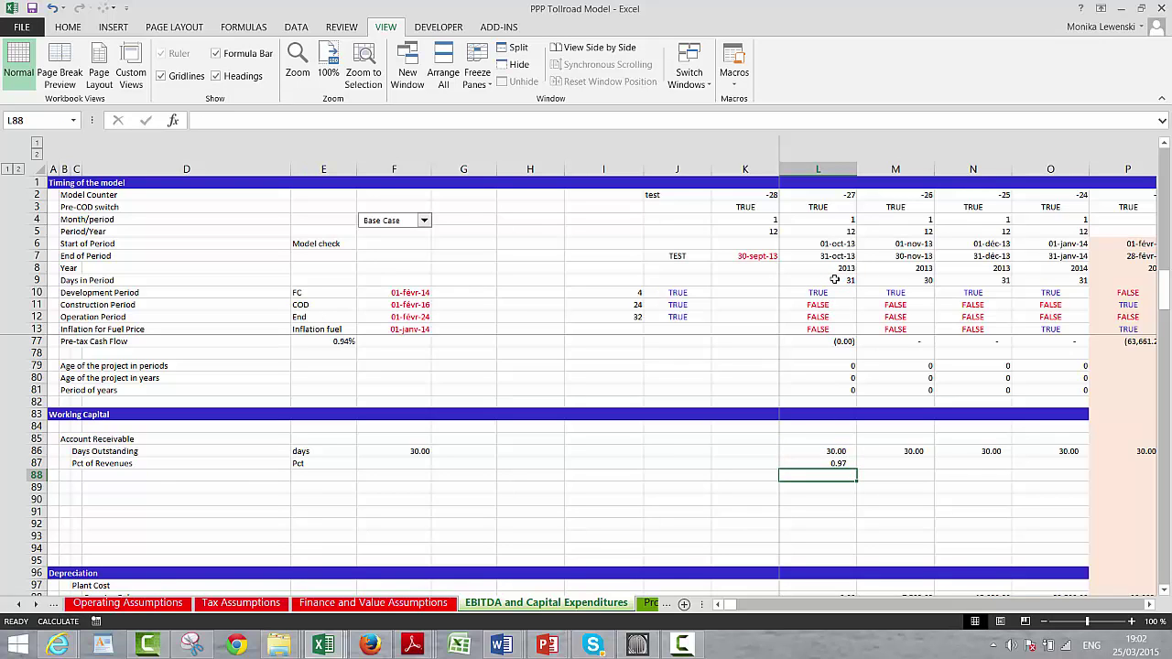
pyautogui.press('Up')
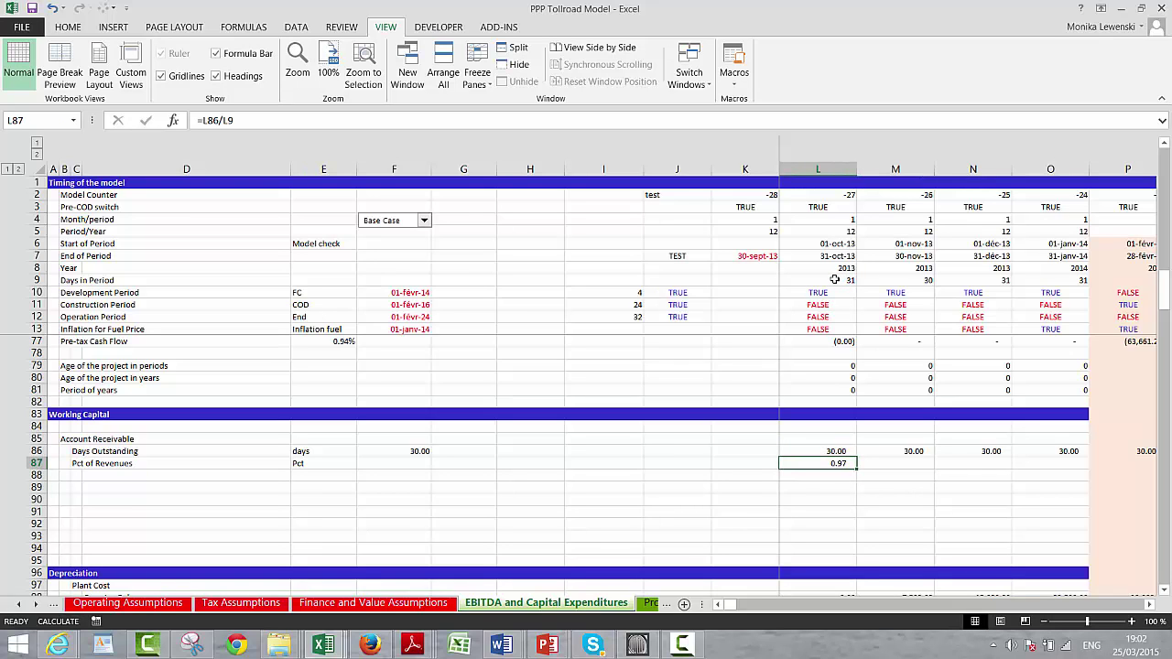
pyautogui.hotkey('shift', 'Right')
pyautogui.hotkey('shift', 'Right')
pyautogui.hotkey('shift', 'Right')
pyautogui.hotkey('shift', 'Right')
pyautogui.hotkey('ctrl', 'r')
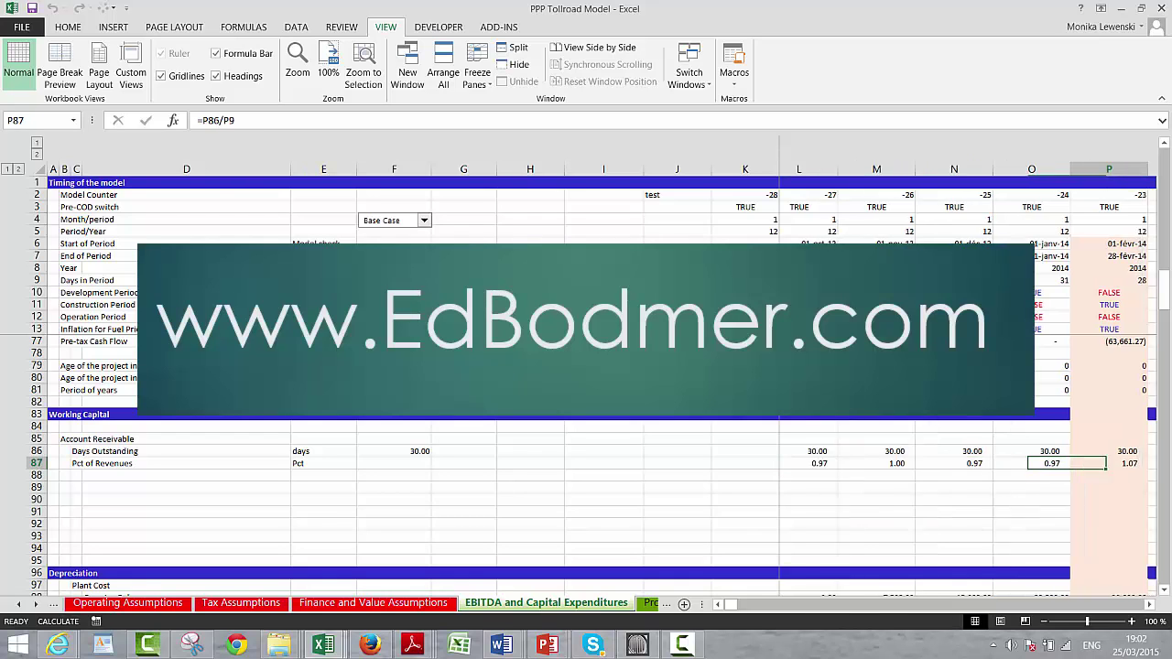
pyautogui.press('Left')
pyautogui.press('Left')
pyautogui.press('Left')
pyautogui.press('Left')
pyautogui.press('Left')
pyautogui.press('Left')
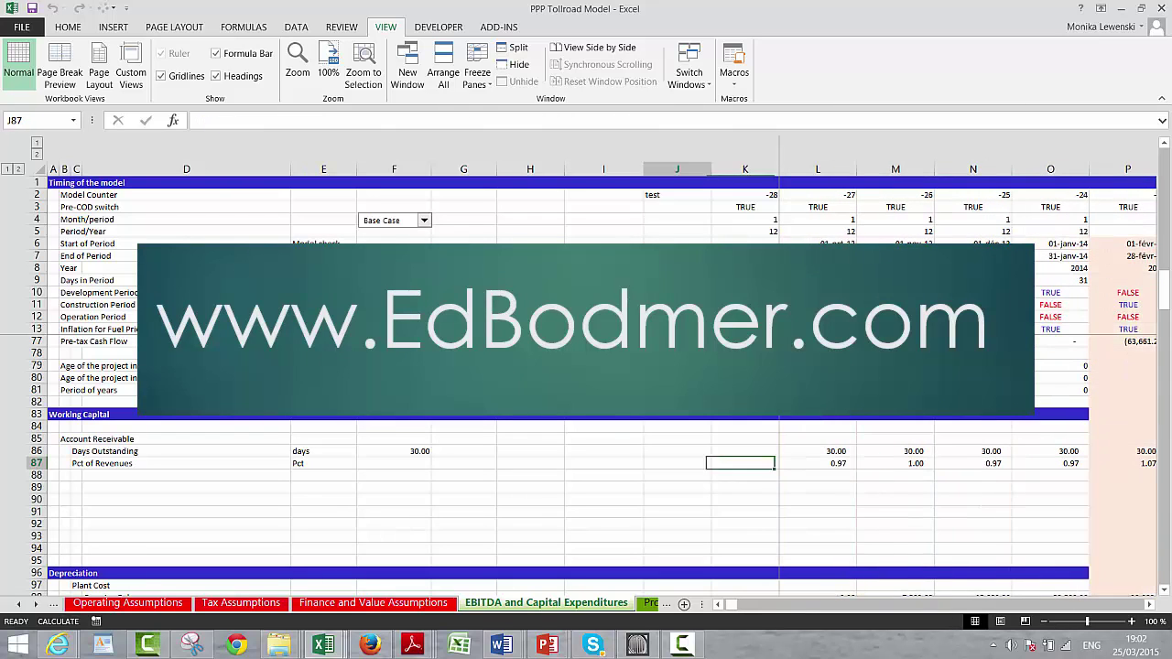
pyautogui.hotkey('ctrl', 'Left')
pyautogui.hotkey('ctrl', 'Left')
pyautogui.press('Down')
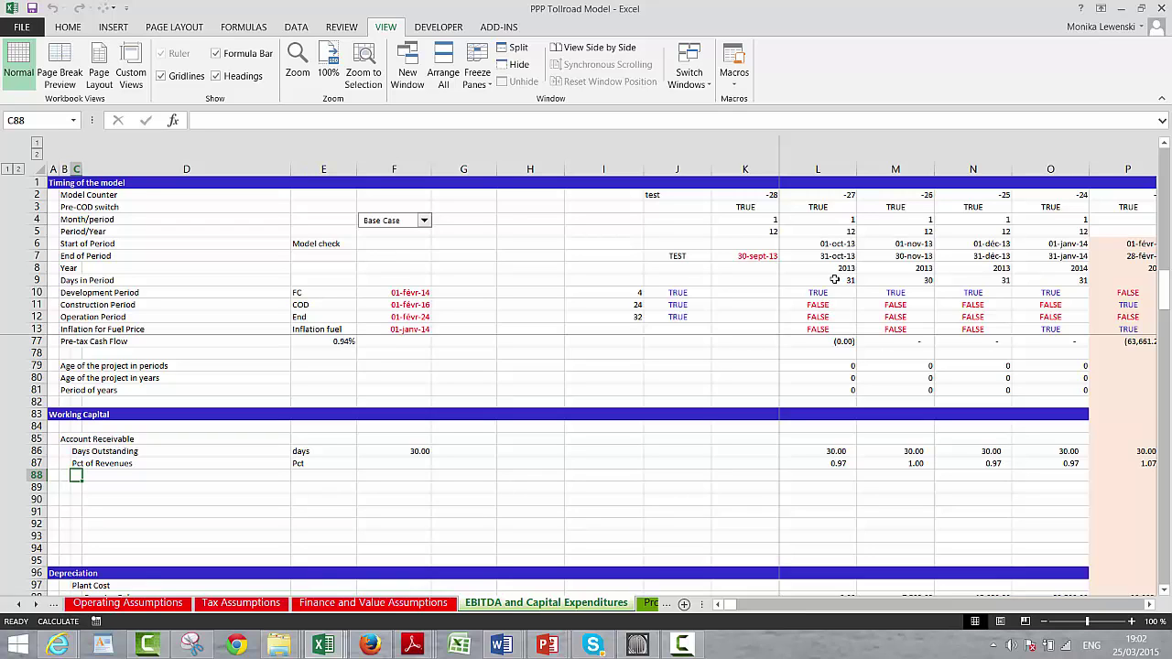
# Add an Accounts Receivable row with units USD 000's.
pyautogui.write('A')
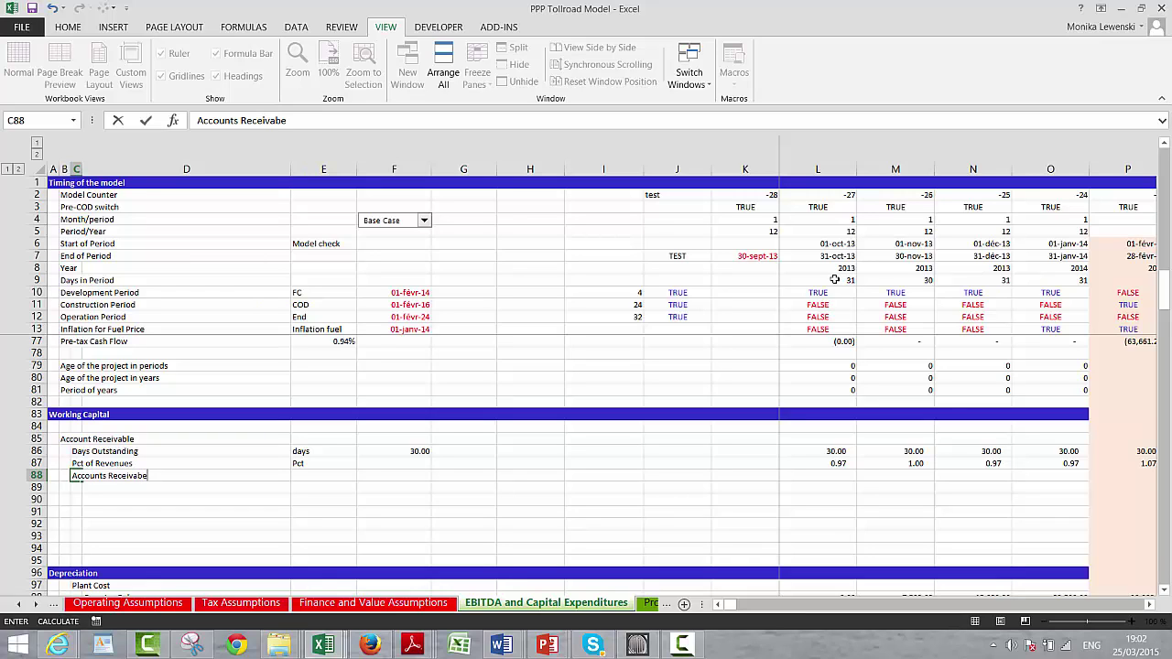
pyautogui.write('ccounts Receivable')
pyautogui.press('Return')
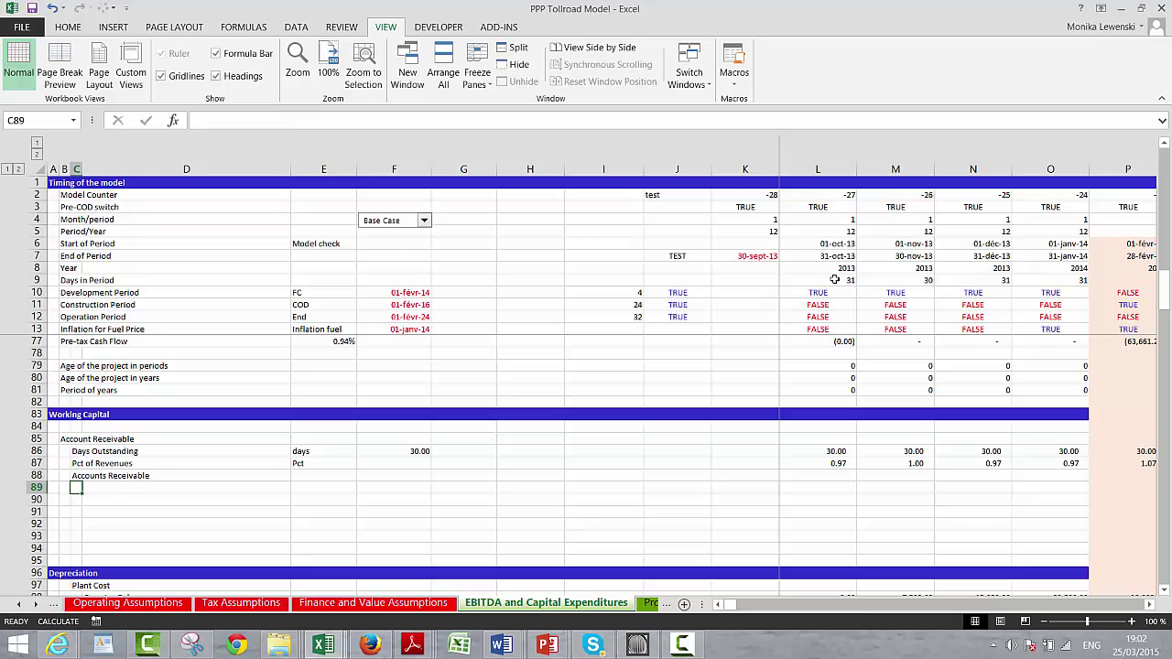
pyautogui.press('Up')
pyautogui.press('Right')
pyautogui.press('Right')
pyautogui.press('Right')
pyautogui.press('Left')
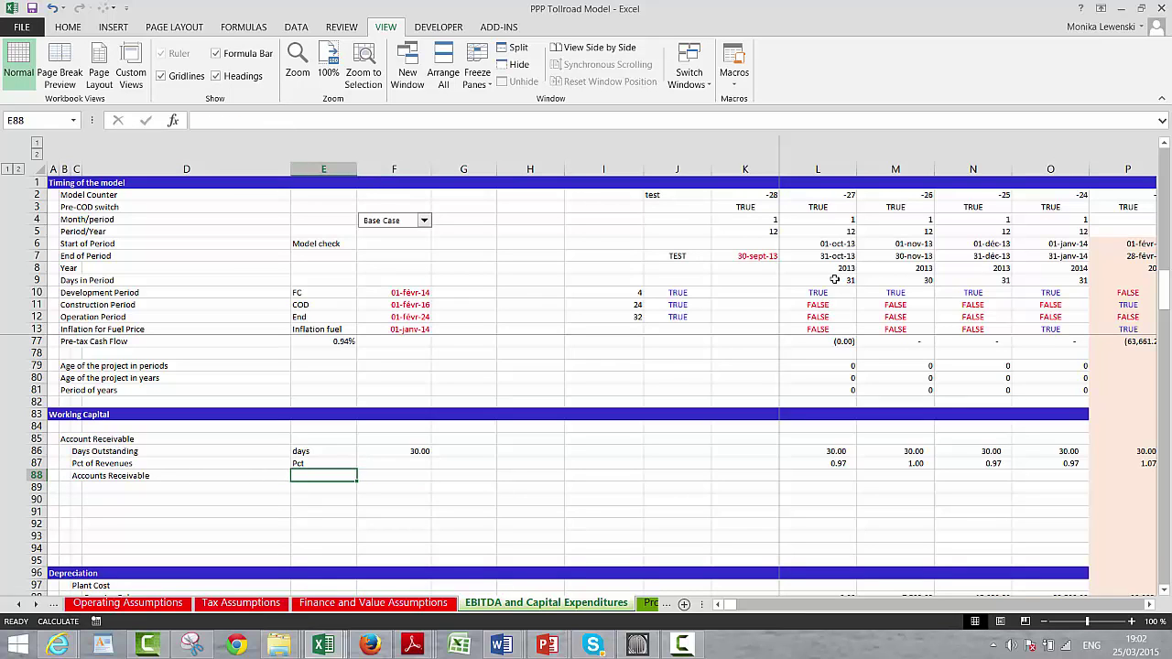
pyautogui.write("USD 000'")
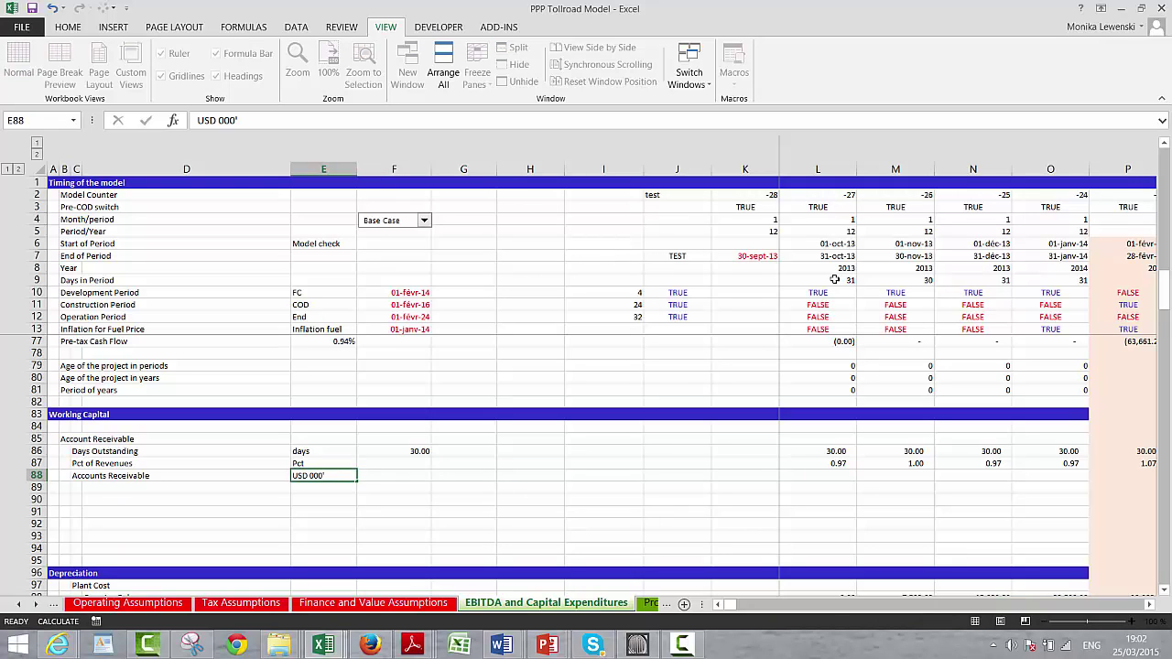
pyautogui.hotkey('ctrl', 'Return')
pyautogui.press('Right')
pyautogui.press('Right')
pyautogui.press('Left')
pyautogui.press('Left')
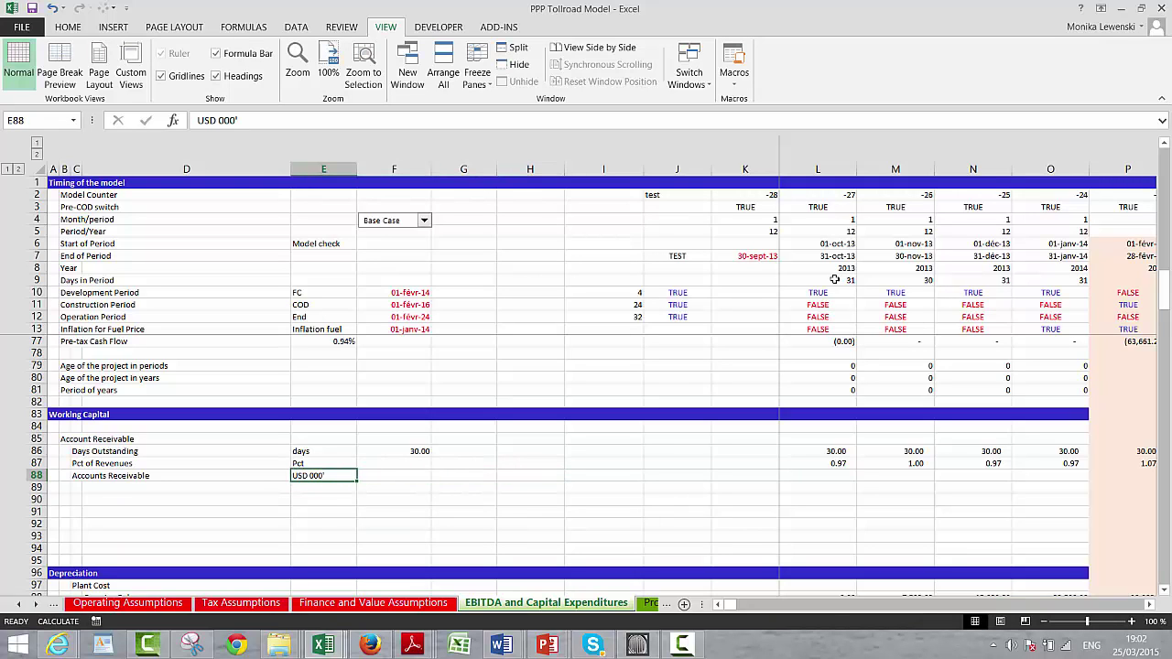
pyautogui.press('F2')
pyautogui.write('s')
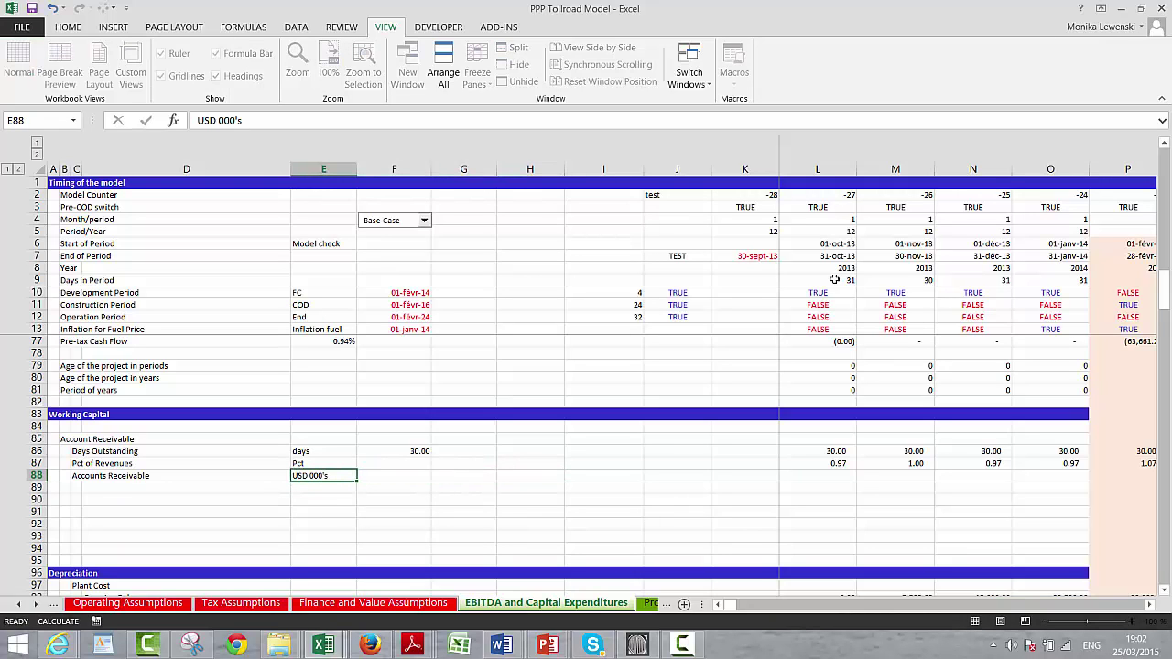
pyautogui.hotkey('ctrl', 'Return')
# Enter =L87*L47 in L88, multiplying Pct of Revenues by Total Revenues.
pyautogui.press('Right')
pyautogui.press('Right')
pyautogui.press('Right')
pyautogui.press('Right')
pyautogui.press('Right')
pyautogui.press('Right')
pyautogui.press('Right')
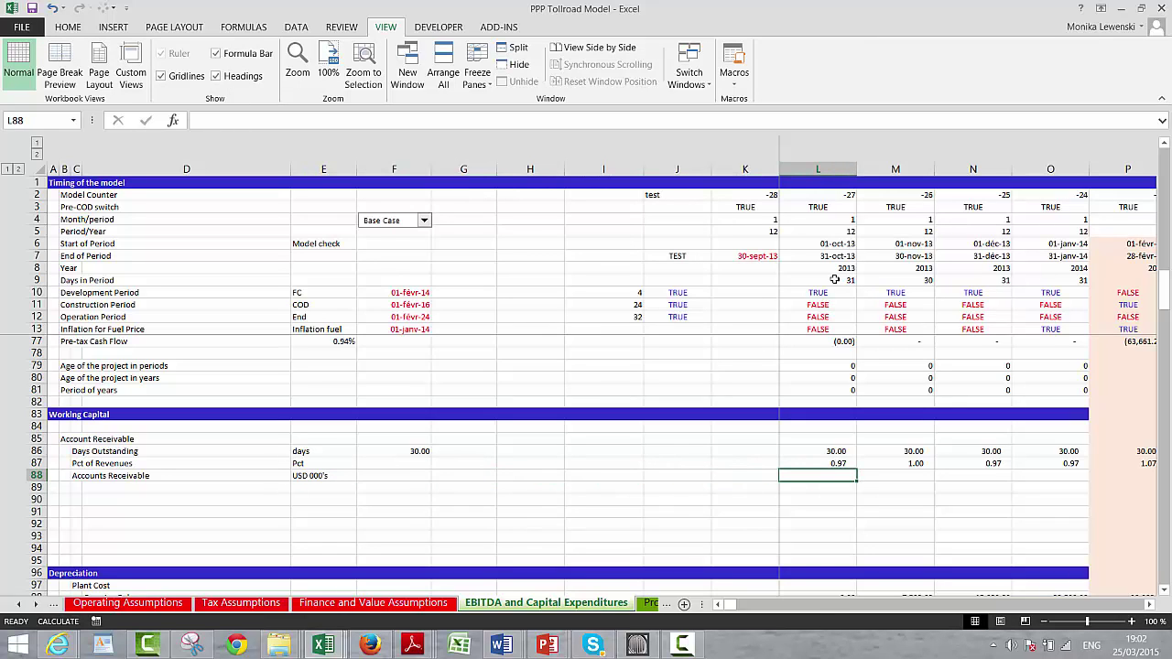
pyautogui.write('=')
pyautogui.press('Up')
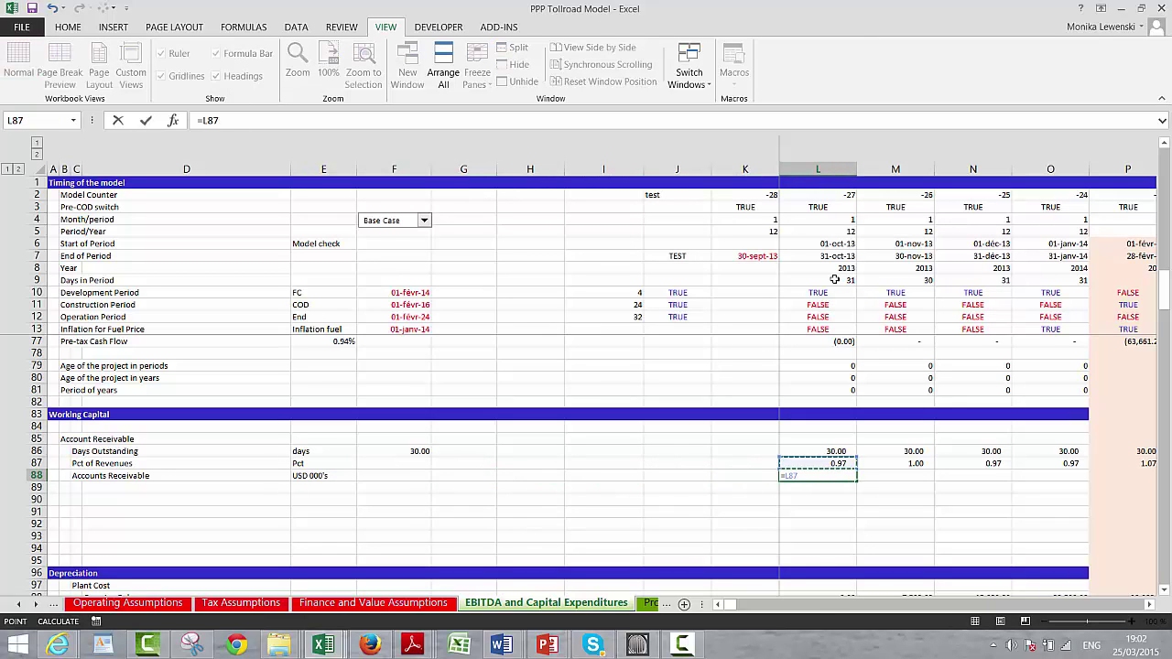
pyautogui.write('*')
pyautogui.press('Up')
pyautogui.press('Up')
pyautogui.press('Up')
pyautogui.press('Up')
pyautogui.press('Up')
pyautogui.press('Up')
pyautogui.press('Up')
pyautogui.press('Up')
pyautogui.press('Up')
pyautogui.press('Up')
pyautogui.press('Up')
pyautogui.press('Up')
pyautogui.press('Up')
pyautogui.press('Up')
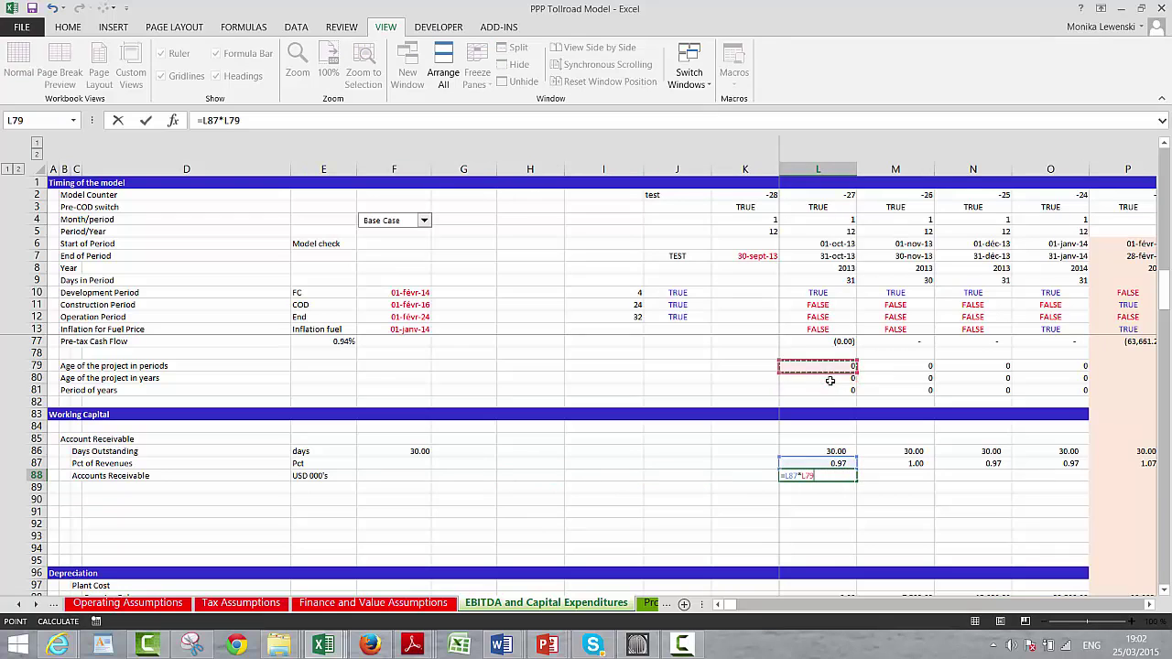
pyautogui.press('Up')
pyautogui.press('Up')
pyautogui.press('Up')
pyautogui.press('Up')
pyautogui.press('Up')
pyautogui.press('Up')
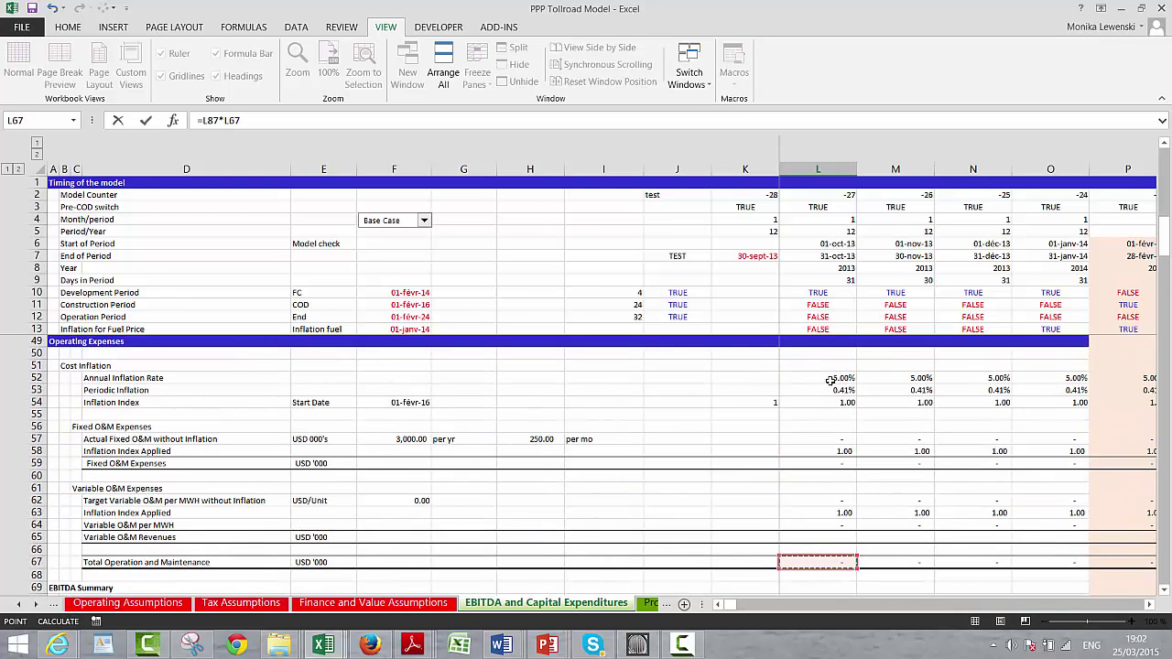
pyautogui.press('Up')
pyautogui.press('Up')
pyautogui.press('Up')
pyautogui.press('Up')
pyautogui.press('Up')
pyautogui.press('Up')
pyautogui.press('Up')
pyautogui.press('Up')
pyautogui.press('Up')
pyautogui.press('Up')
pyautogui.press('Up')
pyautogui.press('Up')
pyautogui.press('Up')
pyautogui.press('Up')
pyautogui.press('Up')
pyautogui.press('Up')
pyautogui.press('Up')
pyautogui.press('Up')
pyautogui.press('Up')
pyautogui.press('Up')
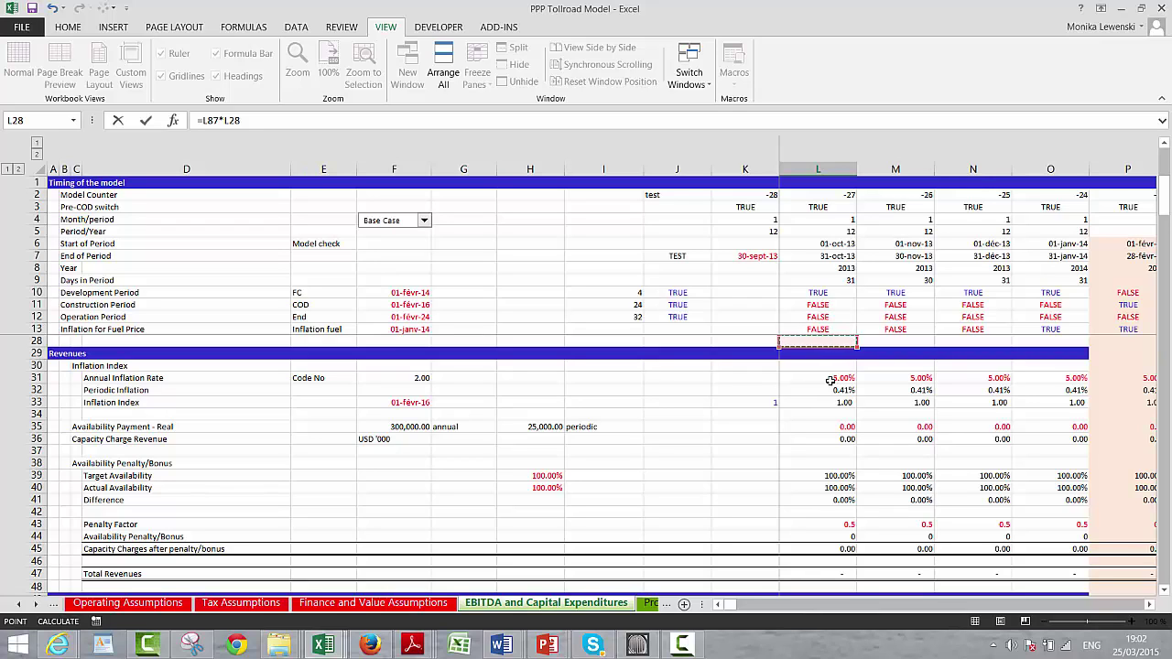
pyautogui.press('Down')
pyautogui.press('Down')
pyautogui.press('Down')
pyautogui.press('Down')
pyautogui.press('Down')
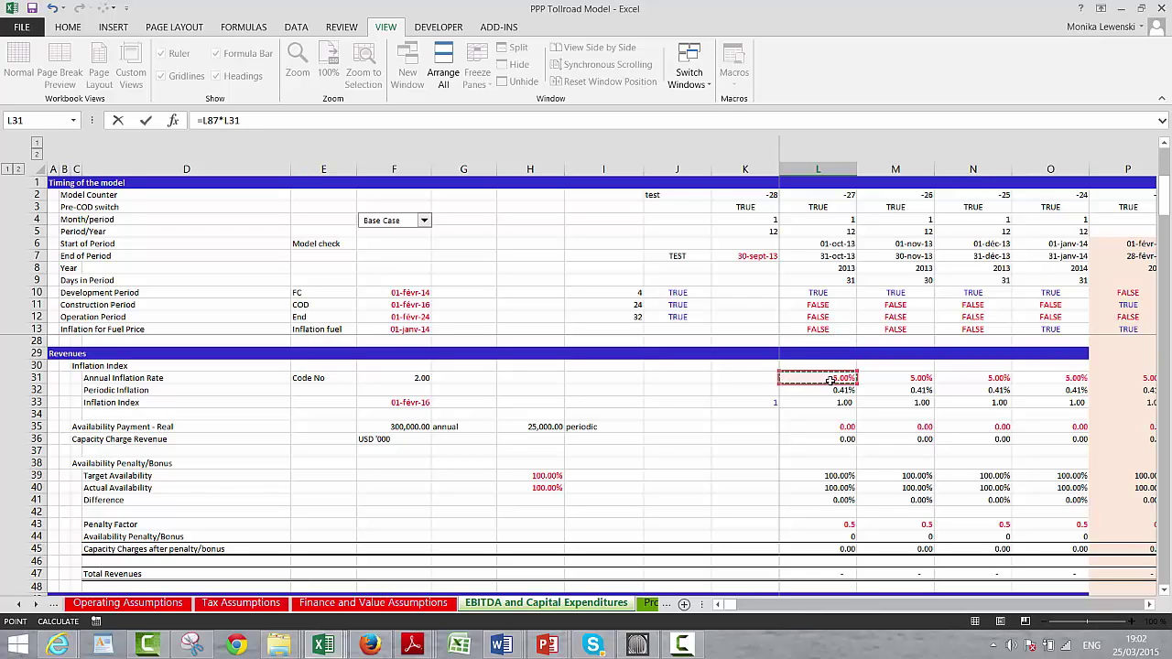
pyautogui.press('Down')
pyautogui.press('Down')
pyautogui.press('Down')
pyautogui.press('Down')
pyautogui.press('Down')
pyautogui.press('Down')
pyautogui.press('Down')
pyautogui.press('Down')
pyautogui.press('Down')
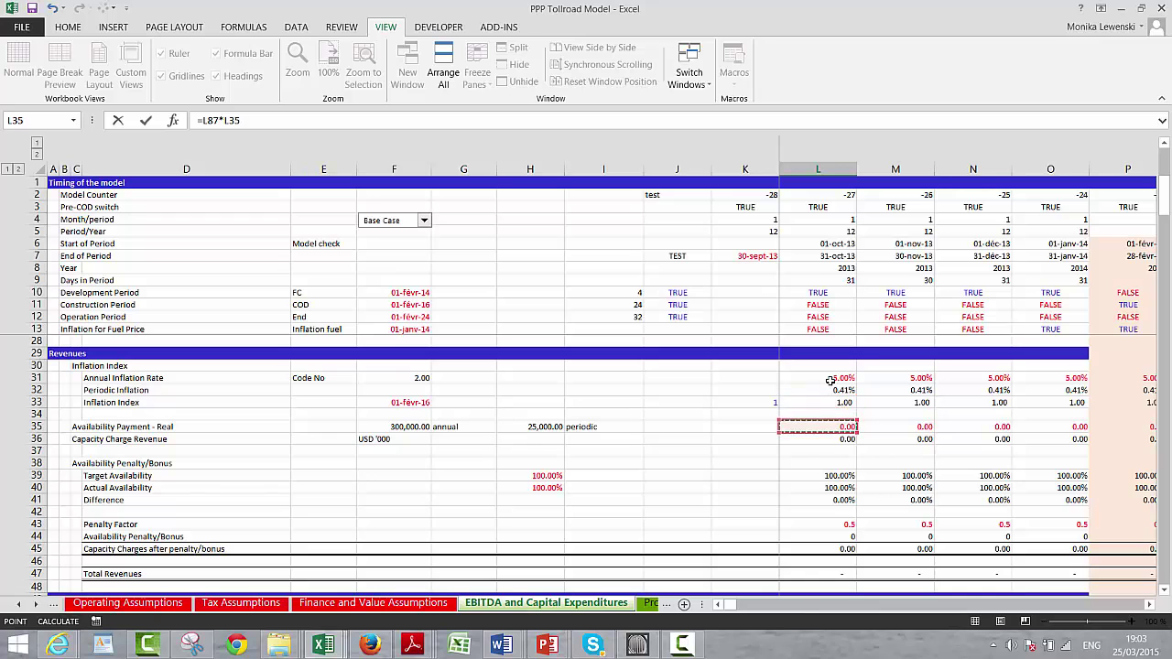
pyautogui.press('Down')
pyautogui.press('Down')
pyautogui.press('Down')
pyautogui.press('Down')
pyautogui.press('Down')
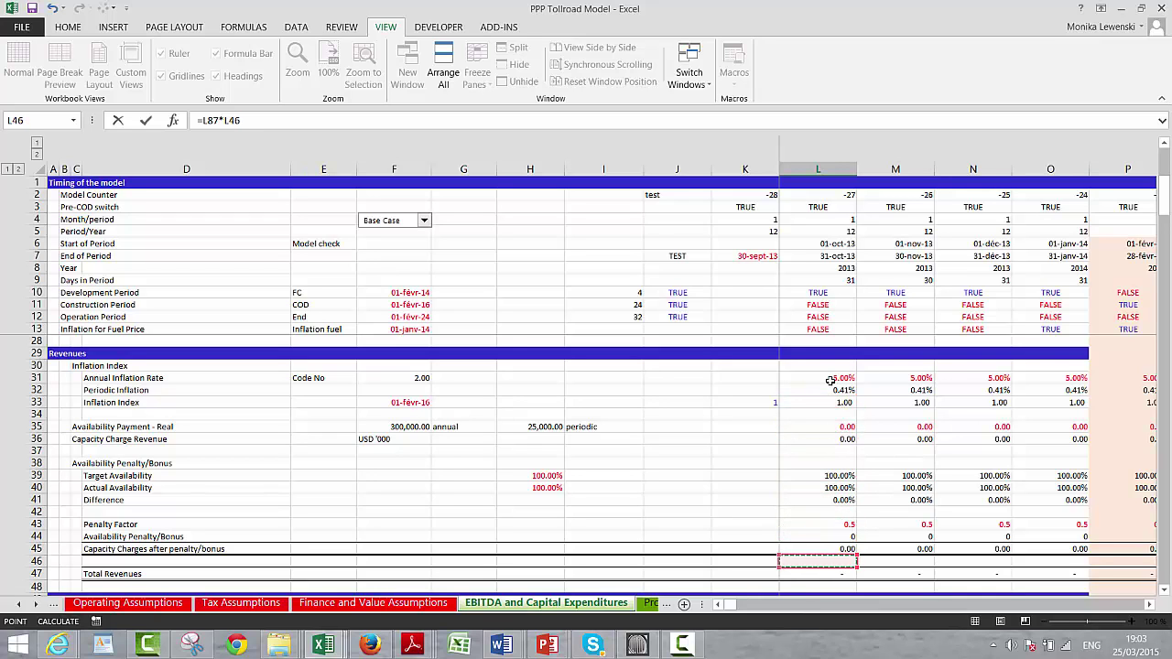
pyautogui.press('Return')
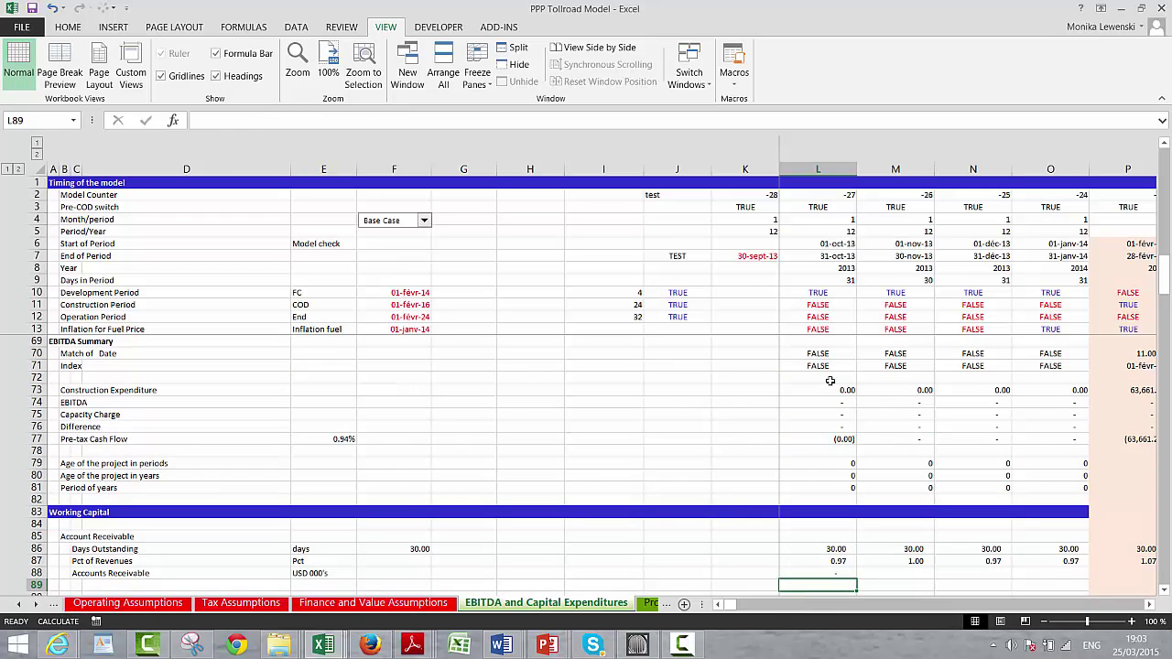
# Fill the L88 formula across to P88 and check the later-period values.
pyautogui.hotkey('shift', 'Right')
pyautogui.hotkey('shift', 'Right')
pyautogui.hotkey('shift', 'Right')
pyautogui.hotkey('shift', 'Right')
pyautogui.hotkey('ctrl', 'r')
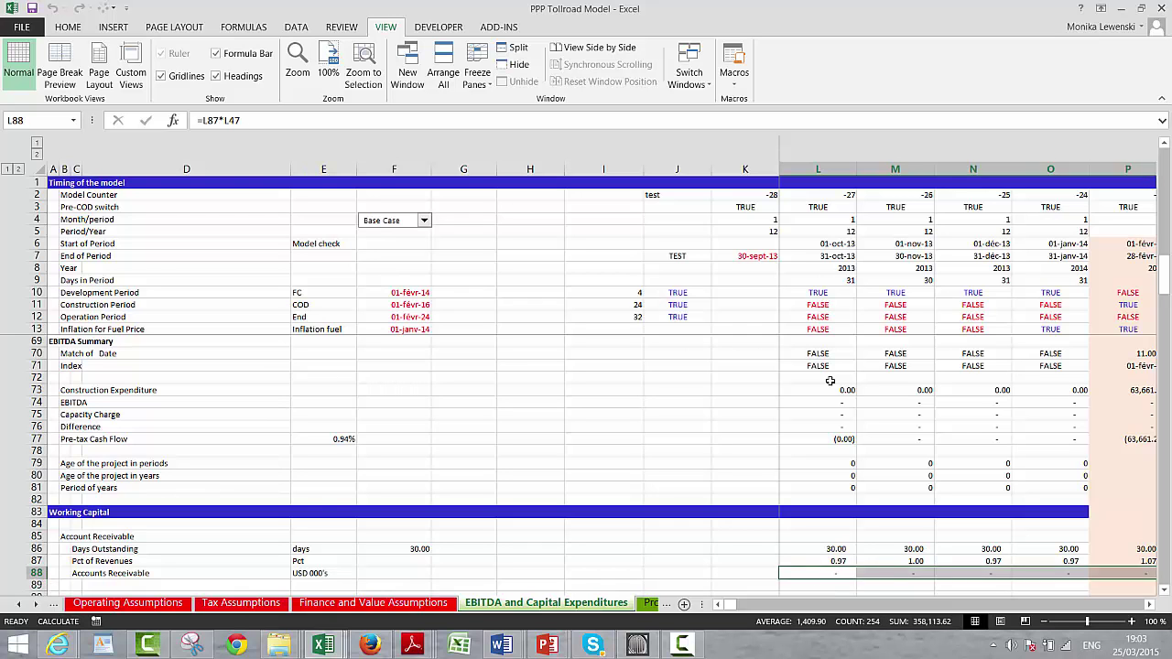
pyautogui.press('Right')
pyautogui.press('Right')
pyautogui.press('Right')
pyautogui.press('Right')
pyautogui.press('Right')
pyautogui.press('Right')
pyautogui.press('Right')
pyautogui.press('Right')
pyautogui.press('Right')
pyautogui.press('Right')
pyautogui.press('Right')
pyautogui.press('Right')
pyautogui.press('Right')
pyautogui.press('Right')
pyautogui.press('Right')
pyautogui.press('Right')
pyautogui.press('Right')
pyautogui.press('Right')
pyautogui.press('Right')
pyautogui.press('Right')
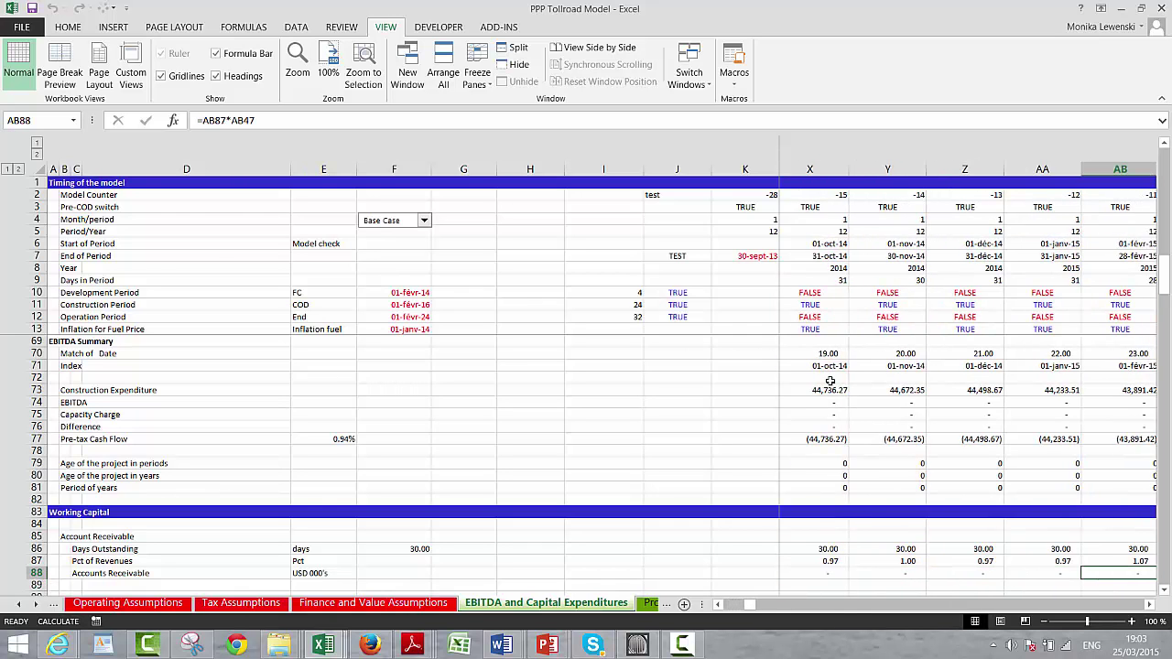
pyautogui.press('Right')
pyautogui.press('Right')
pyautogui.press('Right')
pyautogui.press('Right')
pyautogui.press('Right')
pyautogui.press('Right')
pyautogui.press('Right')
pyautogui.press('Right')
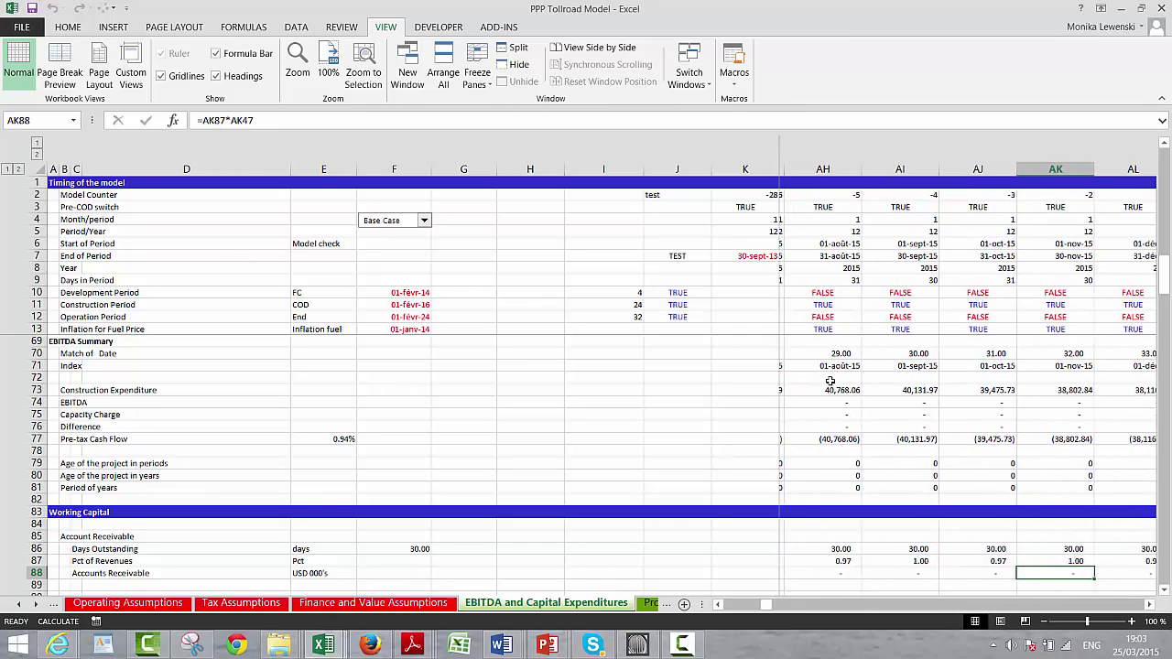
pyautogui.press('Right')
pyautogui.press('Right')
pyautogui.press('Right')
pyautogui.press('Right')
pyautogui.press('Right')
pyautogui.press('Right')
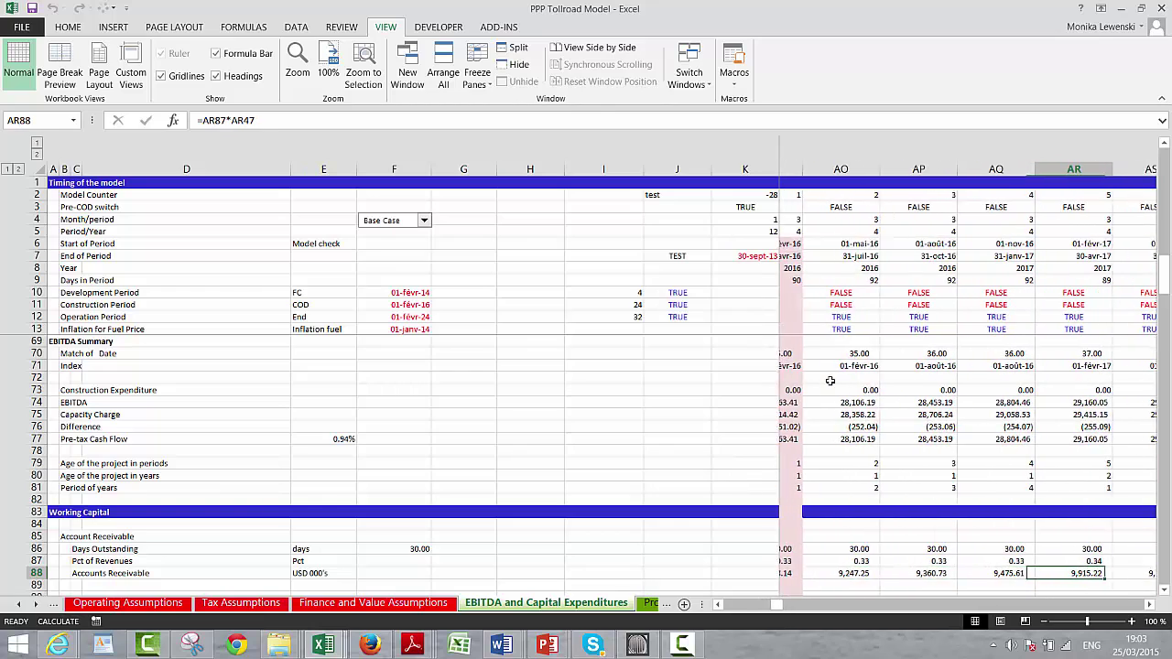
pyautogui.press('Left')
pyautogui.press('Left')
pyautogui.press('Left')
pyautogui.press('Left')
pyautogui.press('Left')
pyautogui.press('Left')
pyautogui.press('Left')
pyautogui.press('Left')
pyautogui.press('Left')
pyautogui.press('Left')
pyautogui.press('Left')
pyautogui.press('Left')
pyautogui.press('Left')
pyautogui.press('Left')
pyautogui.press('Left')
pyautogui.press('Left')
pyautogui.press('Left')
pyautogui.press('Left')
pyautogui.press('Left')
pyautogui.press('Left')
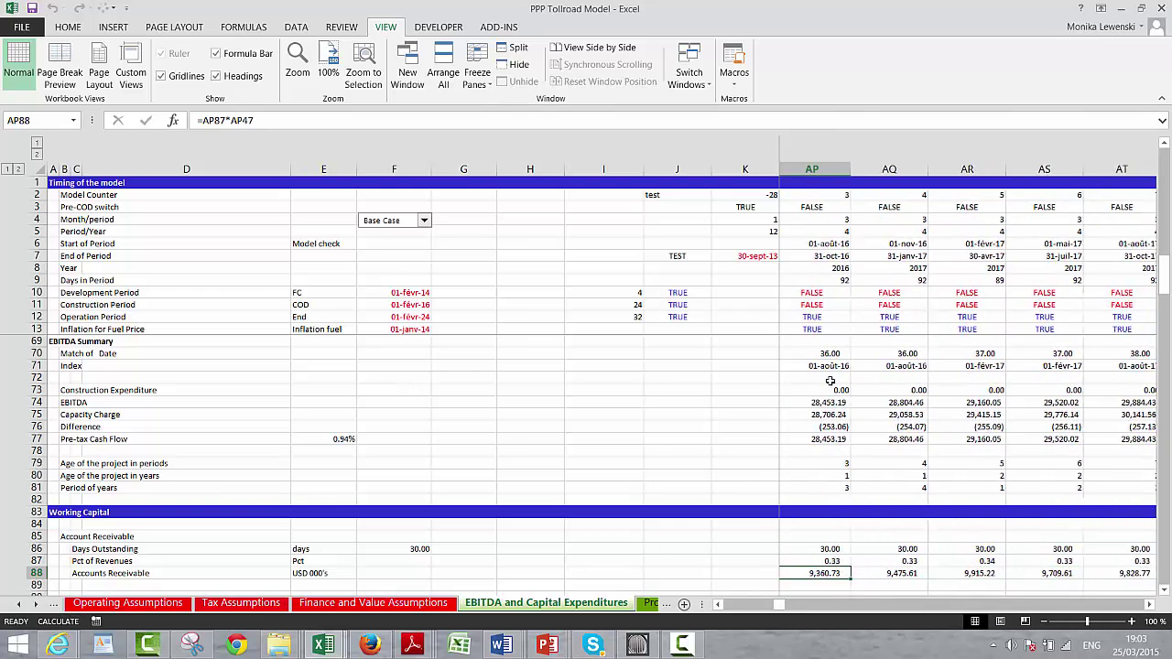
pyautogui.press('Left')
pyautogui.press('Left')
pyautogui.press('Left')
pyautogui.press('Left')
pyautogui.press('Left')
pyautogui.press('Left')
pyautogui.press('Left')
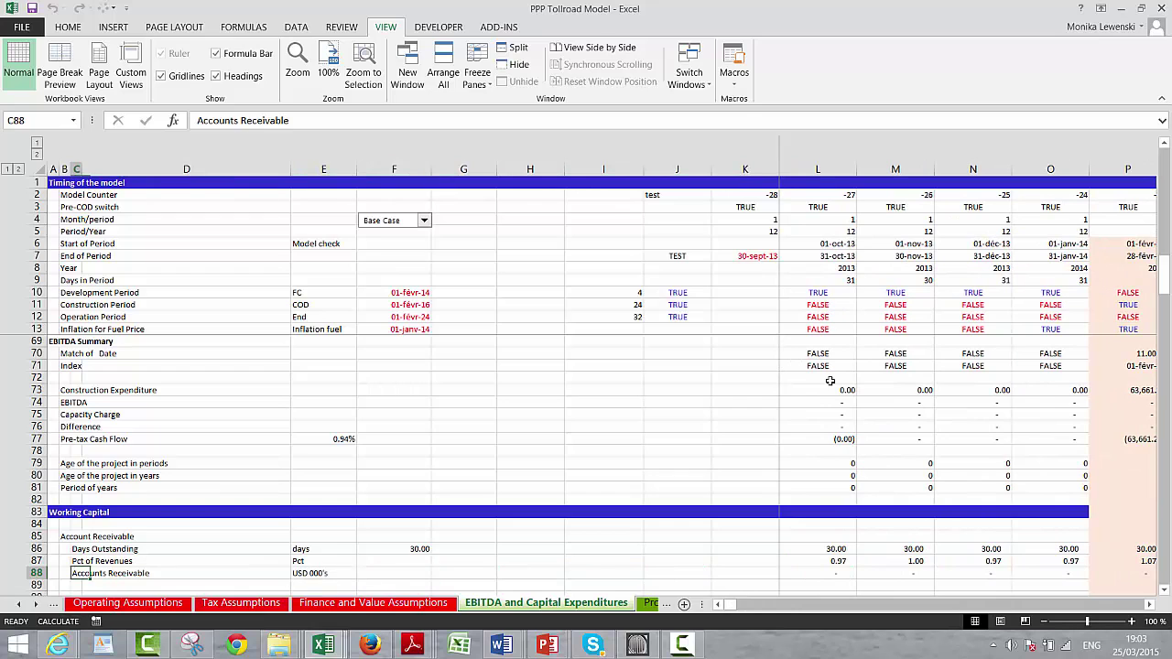
pyautogui.press('Down')
pyautogui.press('Down')
pyautogui.press('Down')
pyautogui.press('Up')
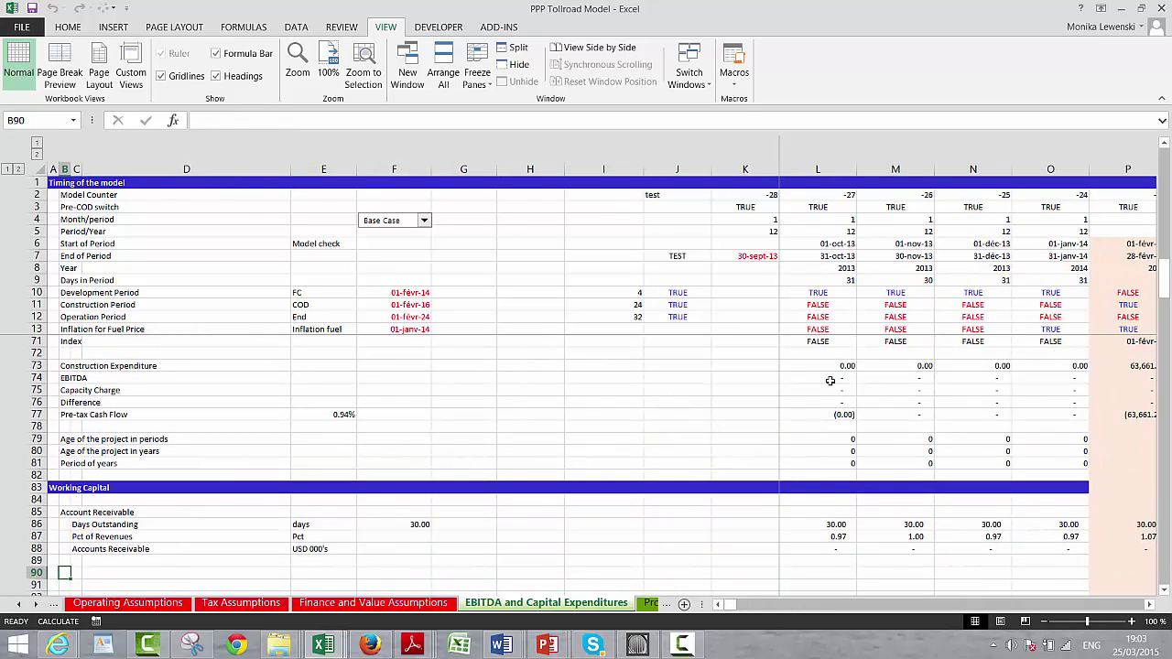
# Add an Accounts Payable heading in B90 with a Days Outstanding label in C91.
pyautogui.write('Accounts Payable')
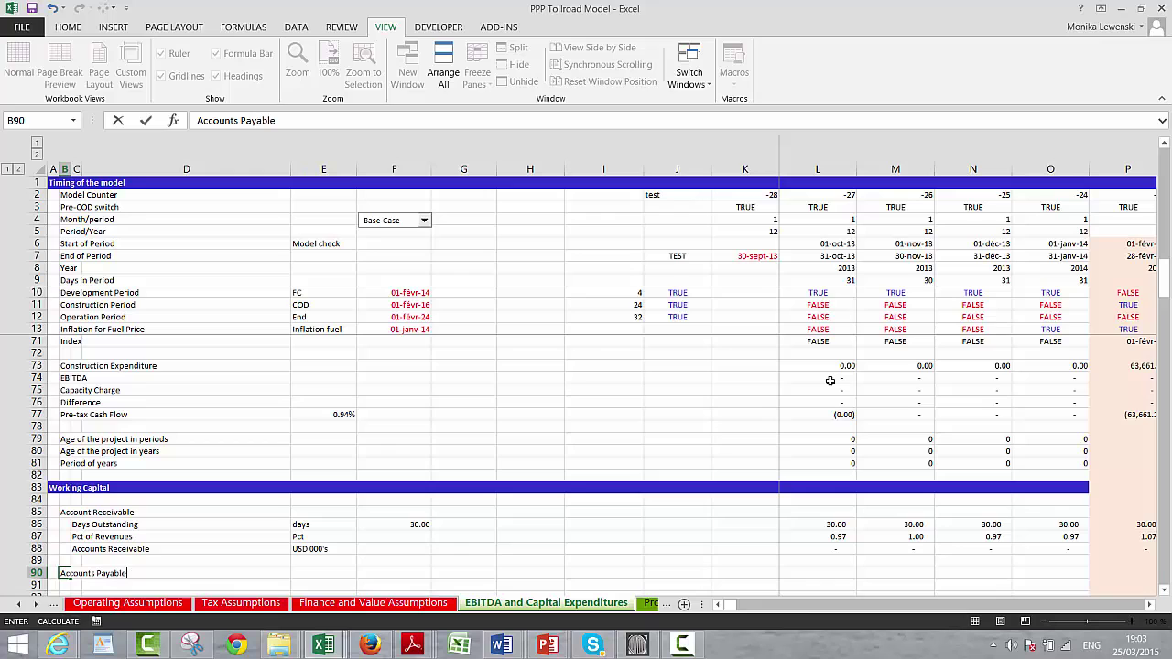
pyautogui.press('Return')
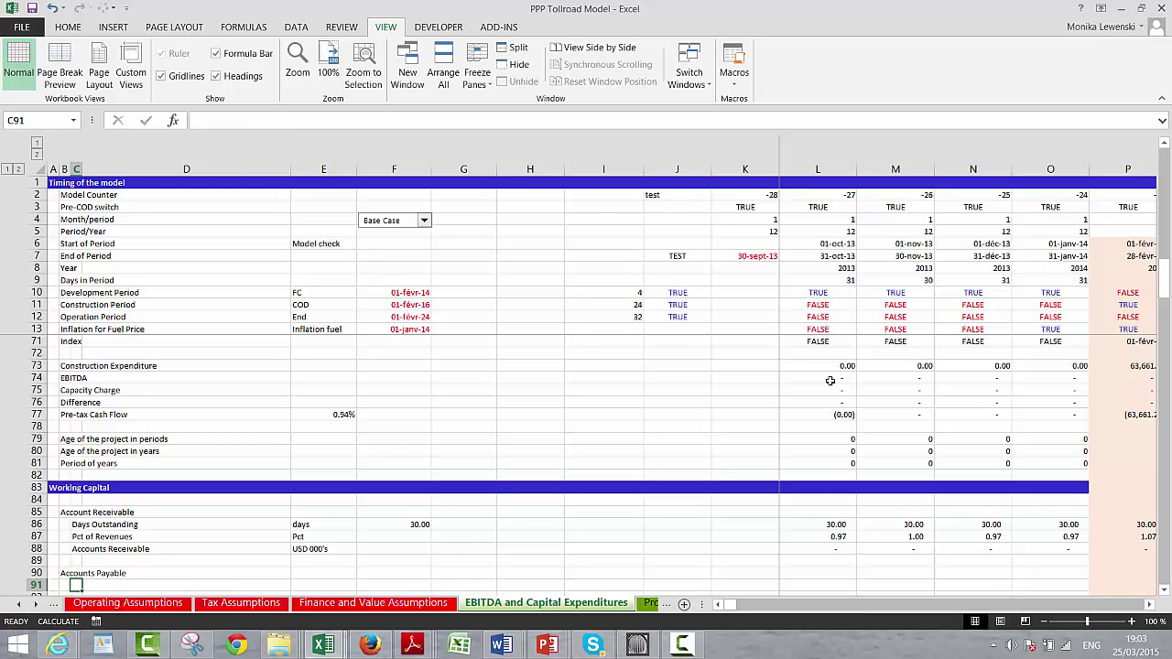
pyautogui.write('Days')
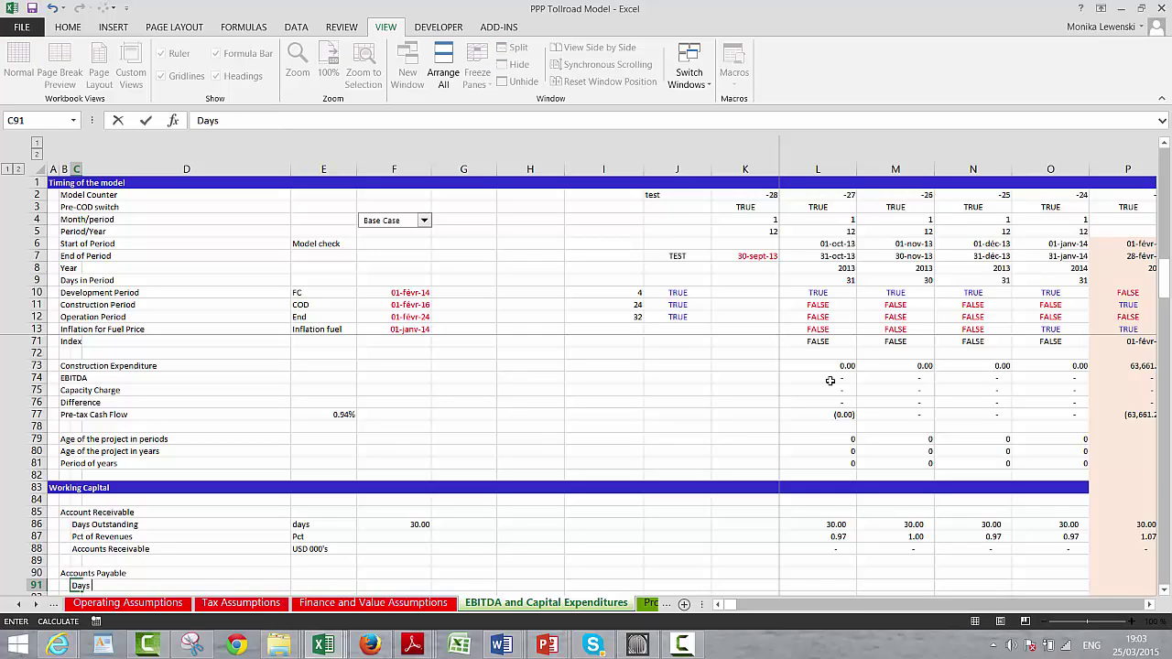
pyautogui.write(' Outstanding')
pyautogui.press('Return')
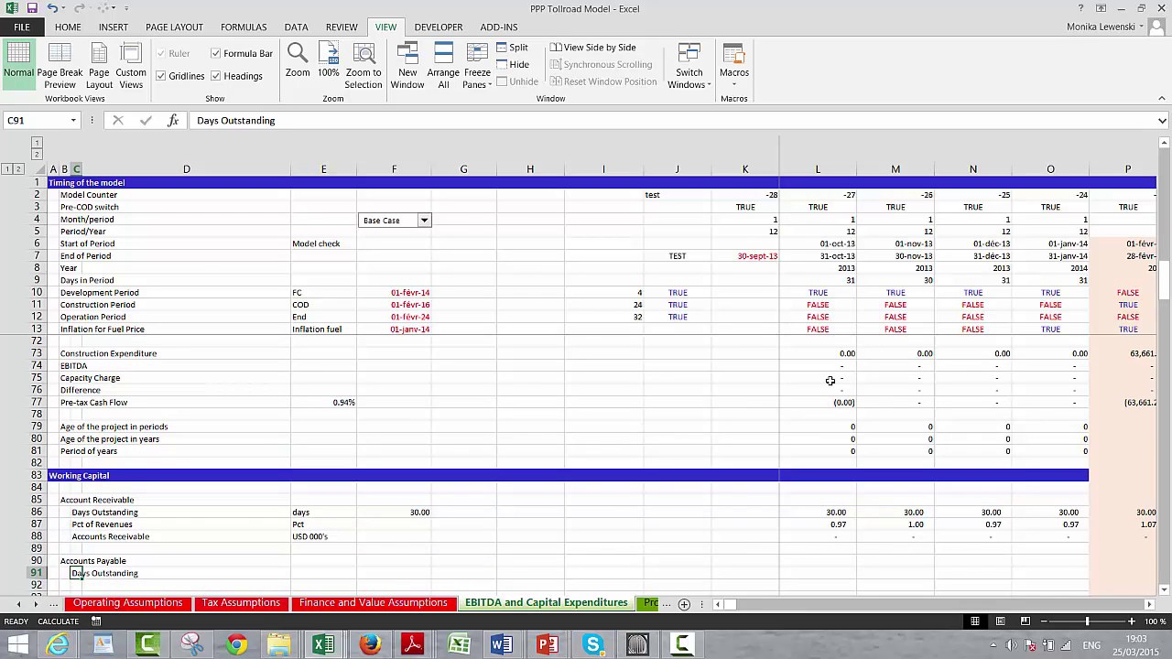
pyautogui.hotkey('ctrl', 'pageup')
pyautogui.hotkey('ctrl', 'pageup')
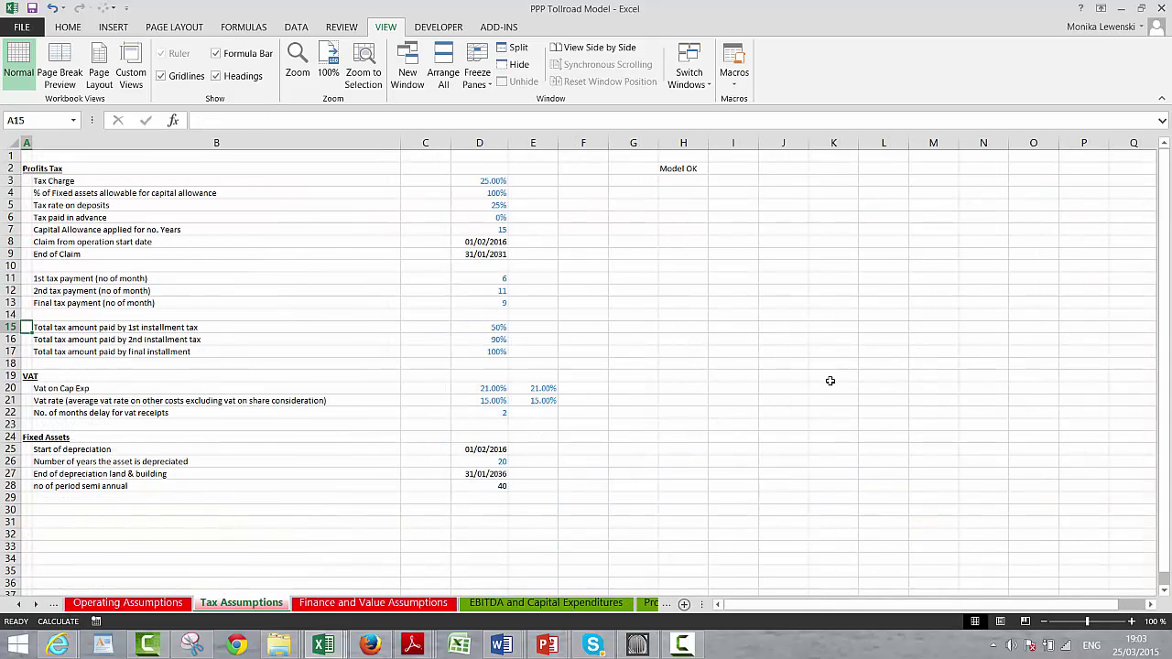
# Set Creditors days in Operating Assumptions F87 to 15, then go back toward the EBITDA sheet.
pyautogui.click(638, 329)
pyautogui.press('Left')
pyautogui.press('Left')
pyautogui.press('Left')
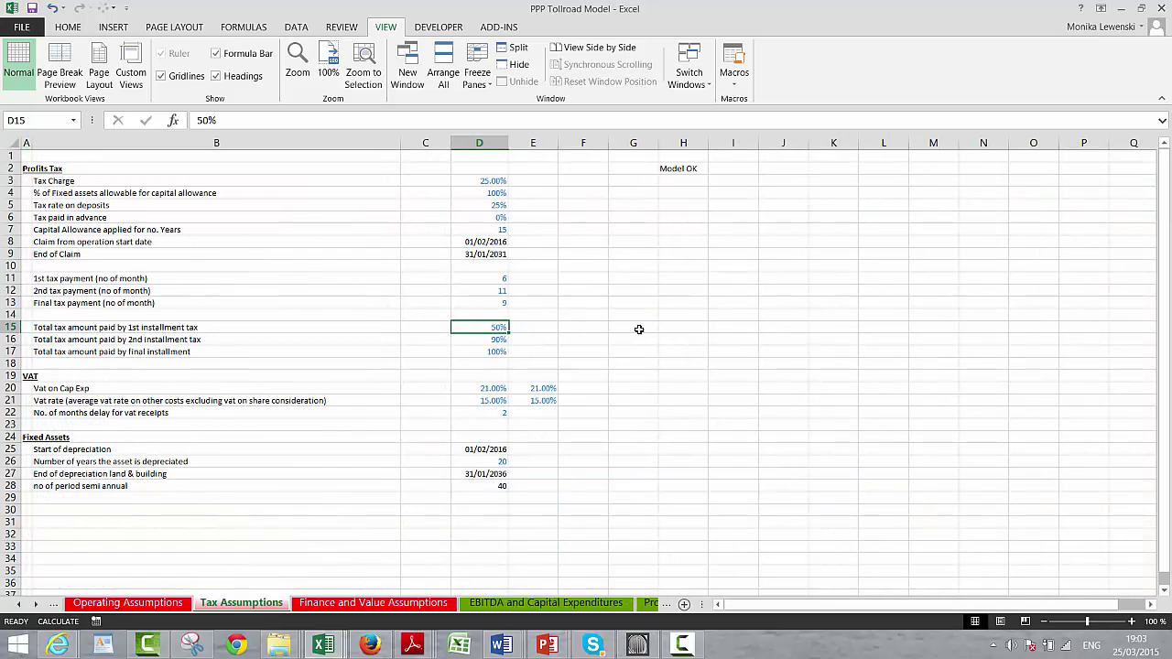
pyautogui.press('Up')
pyautogui.press('Down')
pyautogui.hotkey('ctrl', 'pageup')
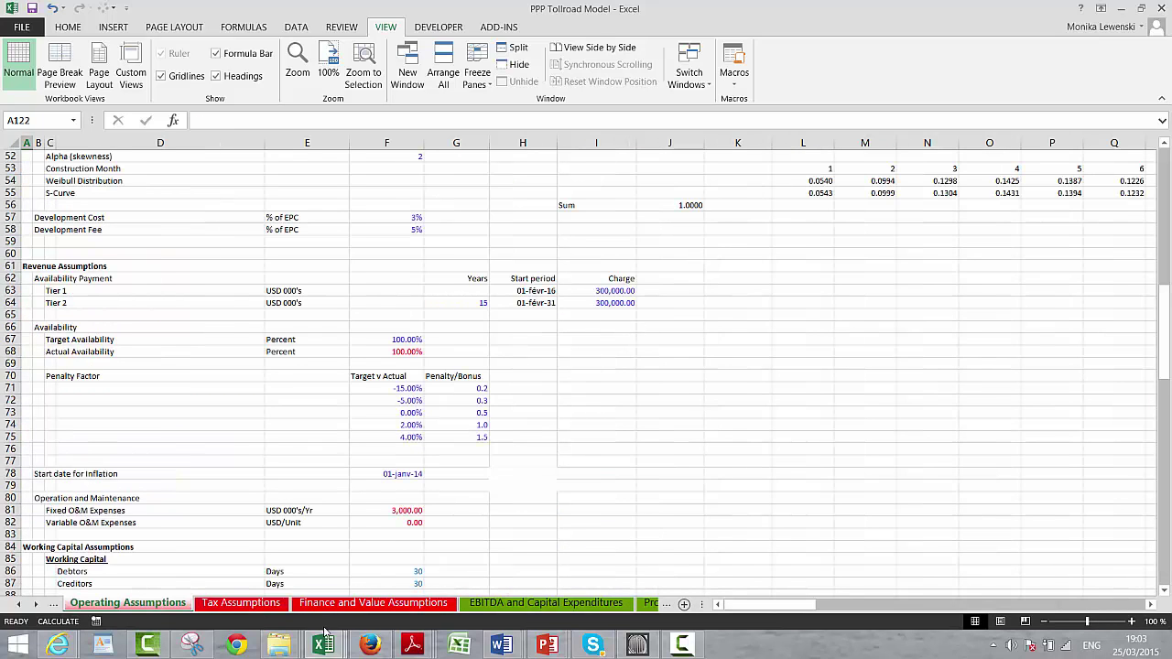
pyautogui.click(394, 594)
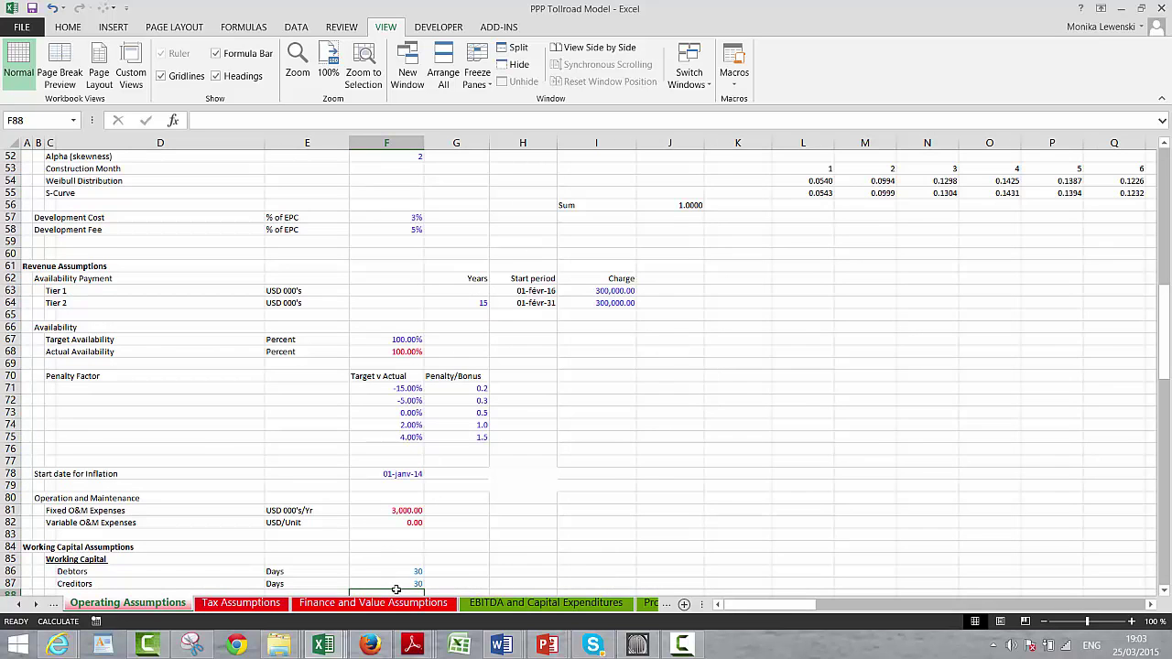
pyautogui.click(396, 589)
pyautogui.write('15')
pyautogui.press('Return')
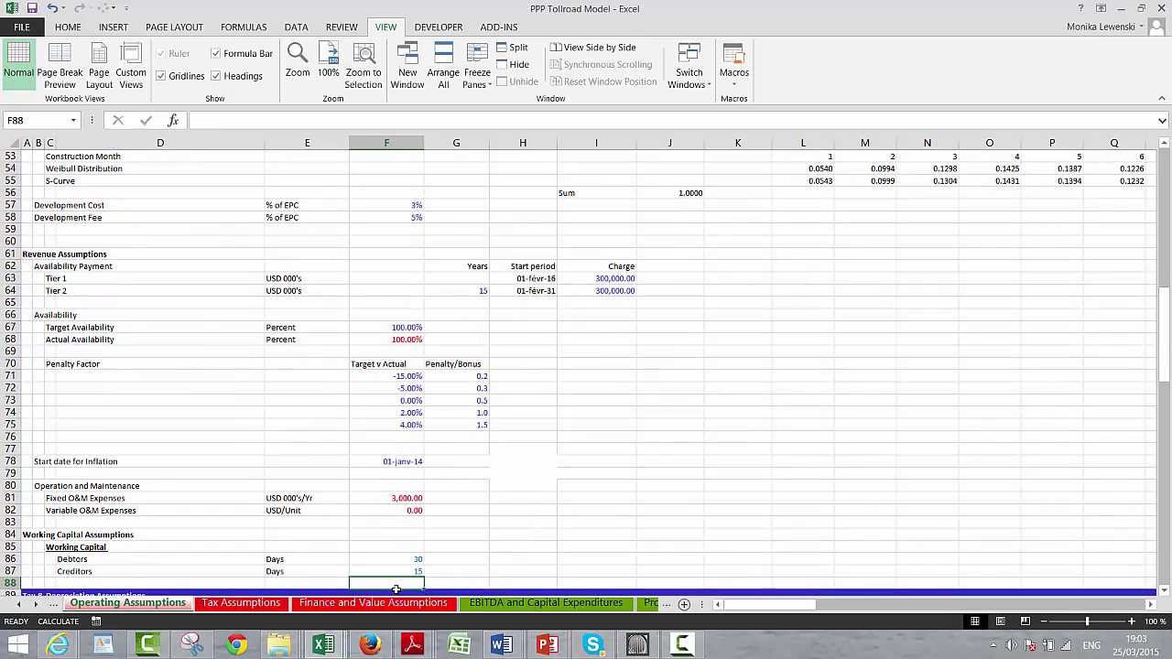
pyautogui.hotkey('ctrl', 'pagedown')
pyautogui.hotkey('ctrl', 'pagedown')
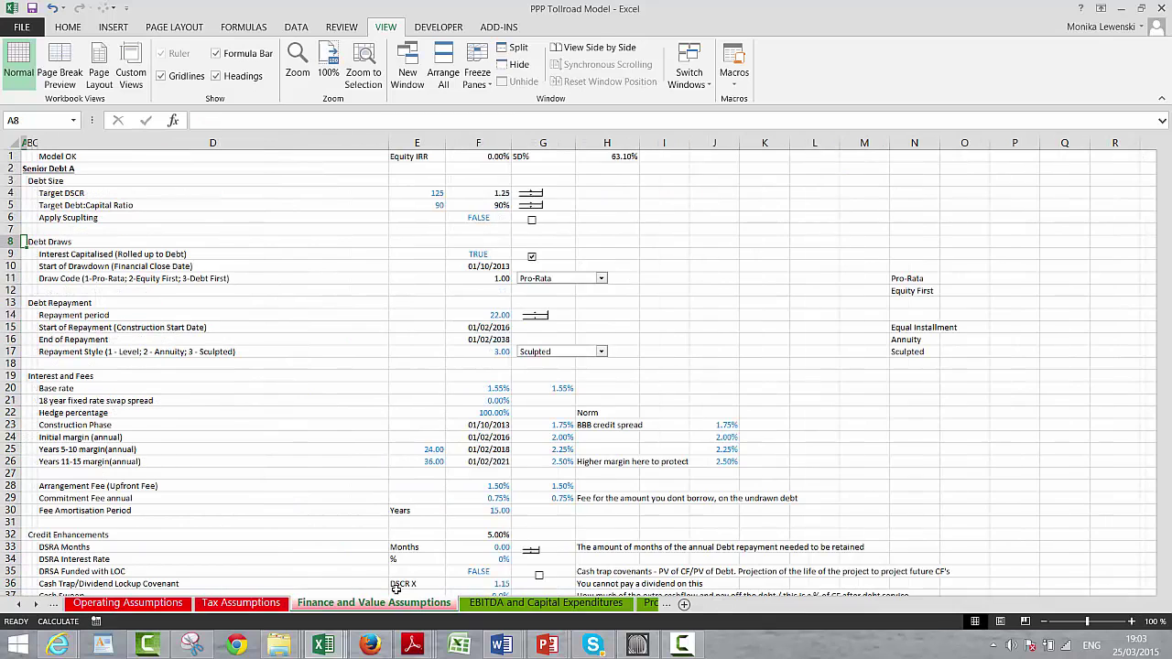
pyautogui.hotkey('ctrl', 'pagedown')
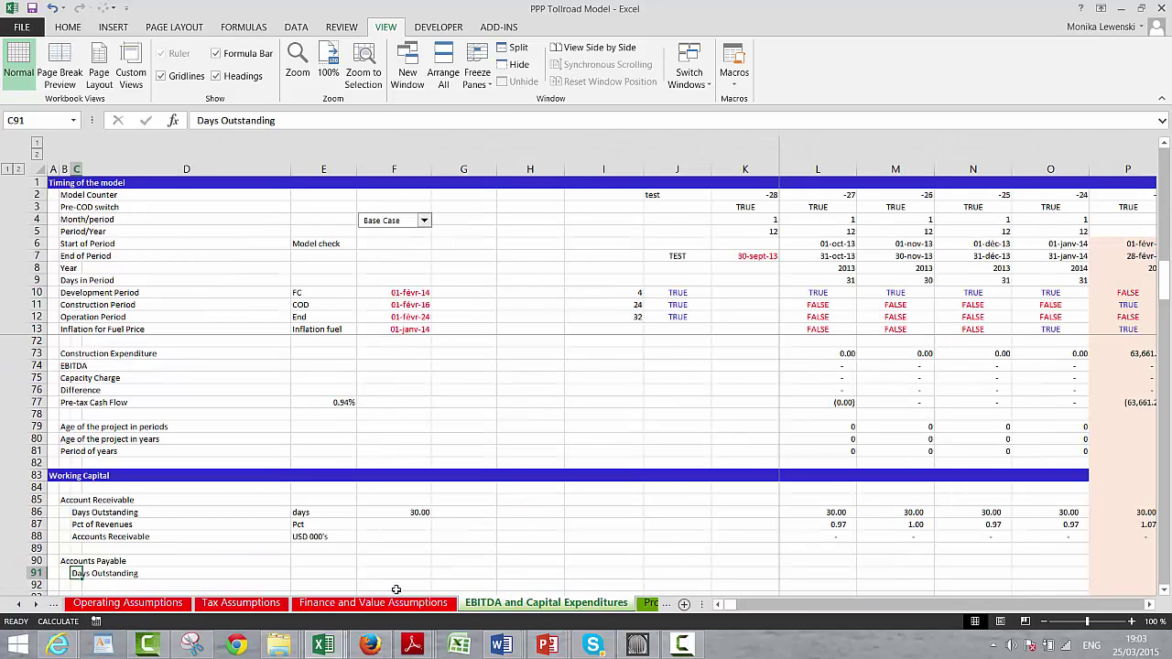
# Copy the units days, Pct and USD 000's from E86:E88 into E91:E93.
pyautogui.press('Right')
pyautogui.press('Right')
pyautogui.press('Right')
pyautogui.press('Right')
pyautogui.press('Left')
pyautogui.press('Left')
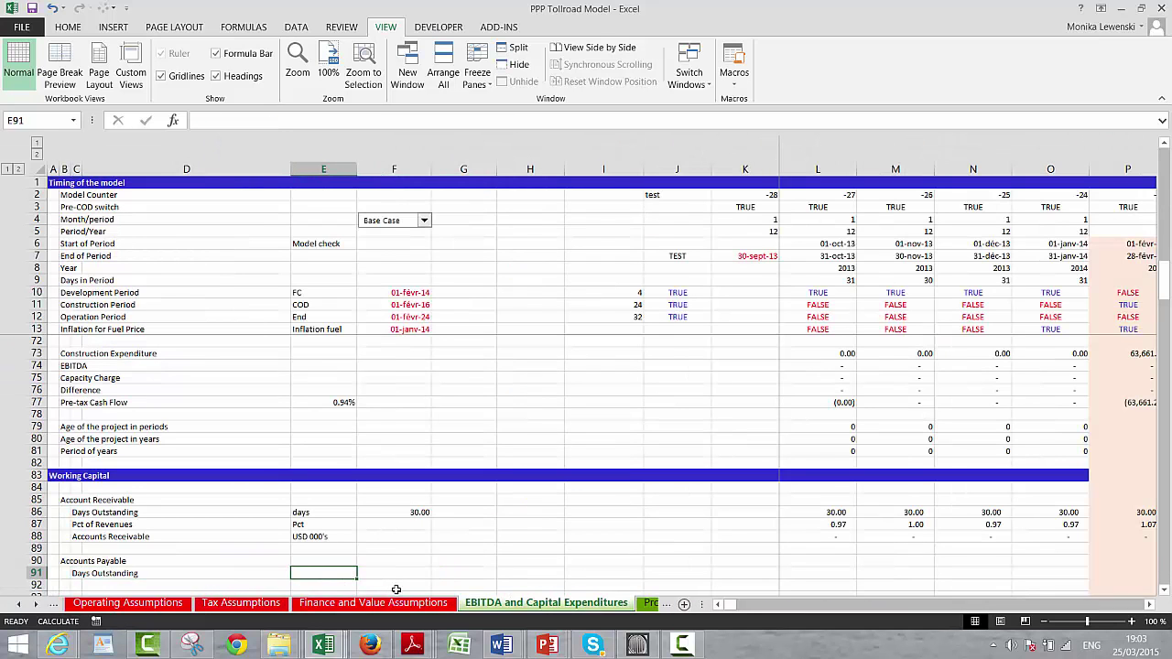
pyautogui.press('Up')
pyautogui.press('Up')
pyautogui.press('Up')
pyautogui.press('Up')
pyautogui.press('Up')
pyautogui.hotkey('shift', 'Down')
pyautogui.hotkey('shift', 'Down')
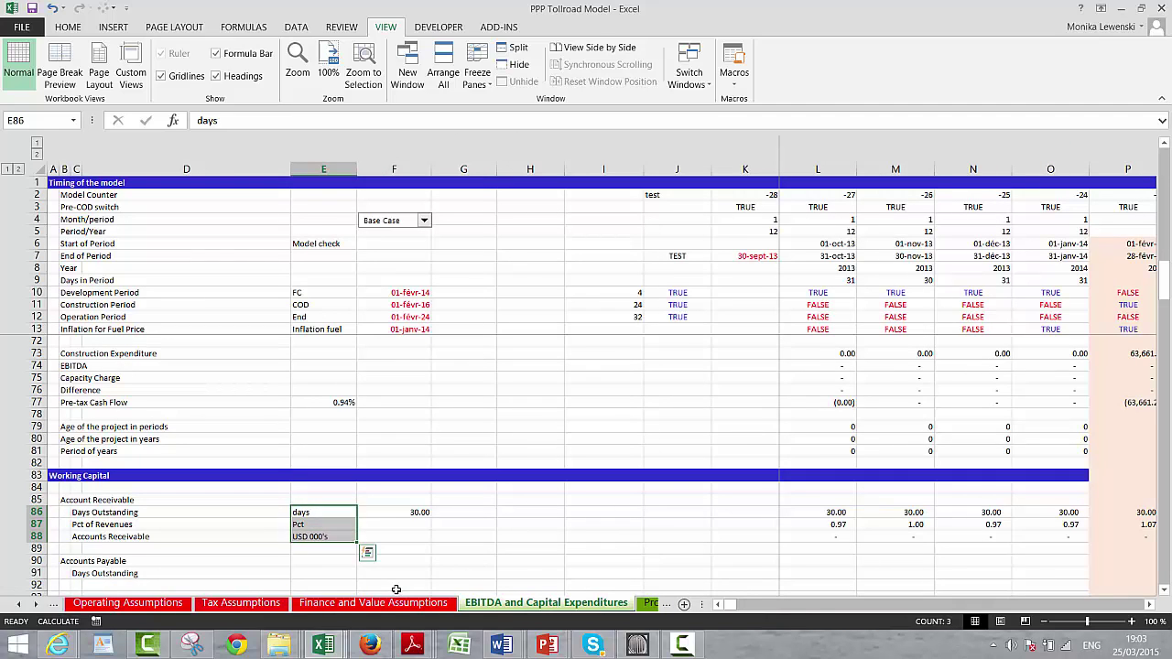
pyautogui.hotkey('ctrl', 'c')
pyautogui.press('Down')
pyautogui.press('Down')
pyautogui.press('Down')
pyautogui.press('Down')
pyautogui.press('Down')
pyautogui.press('Down')
pyautogui.press('Down')
pyautogui.press('Up')
pyautogui.press('Up')
pyautogui.press('Left')
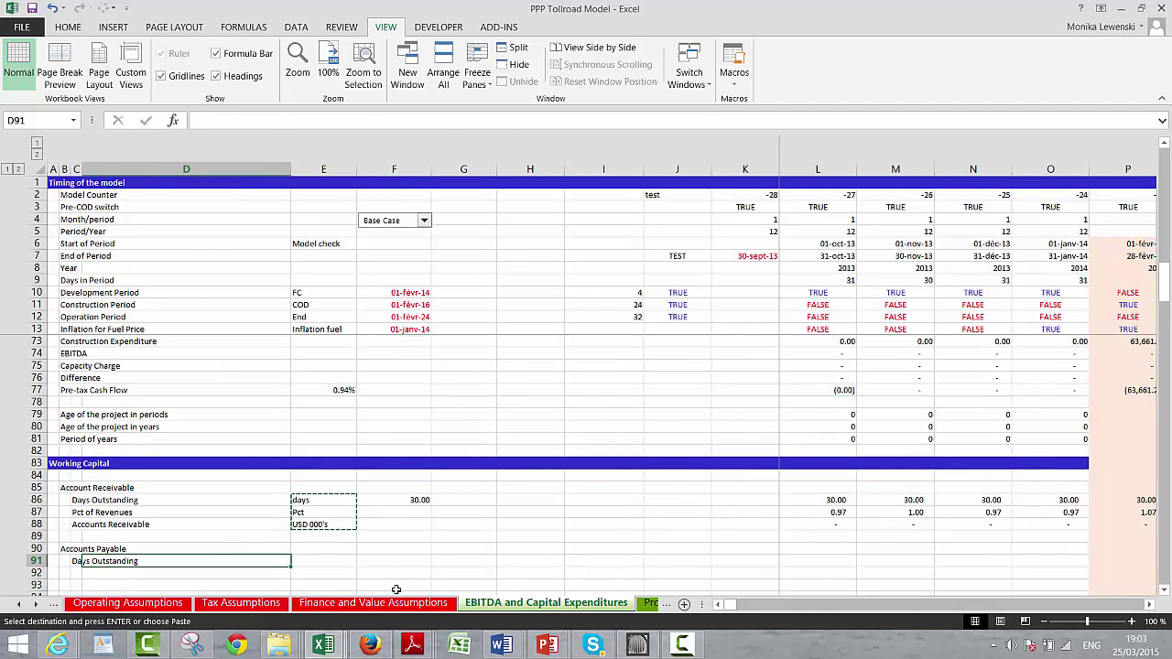
pyautogui.press('Right')
pyautogui.hotkey('ctrl', 'v')
# Copy the Pct of Revenues and Accounts Receivable labels into C92:C93.
pyautogui.press('Left')
pyautogui.press('Up')
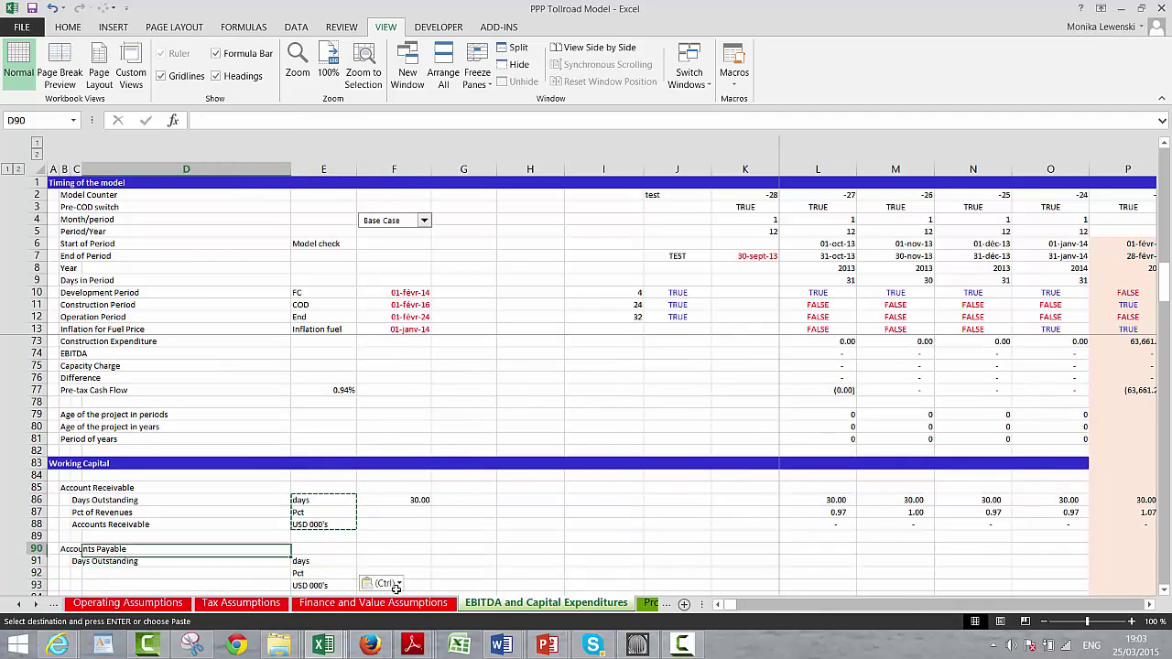
pyautogui.press('Up')
pyautogui.press('Up')
pyautogui.press('Up')
pyautogui.press('Left')
pyautogui.hotkey('shift', 'Down')
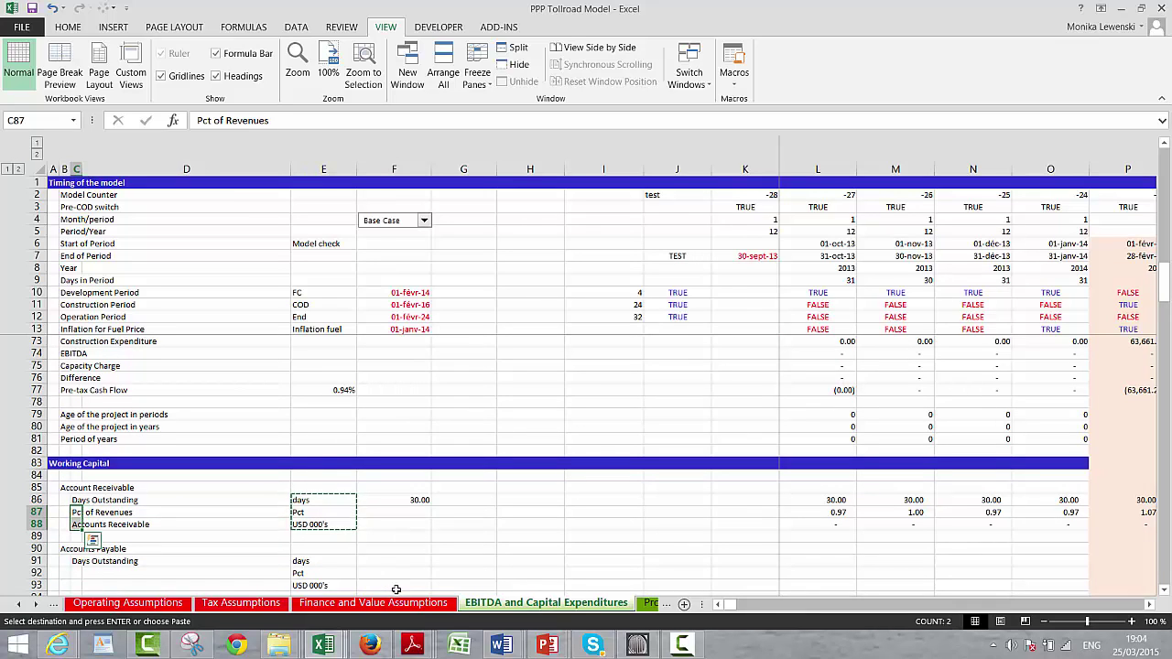
pyautogui.hotkey('ctrl', 'c')
pyautogui.press('Down')
pyautogui.press('Down')
pyautogui.press('Down')
pyautogui.press('Down')
pyautogui.press('Down')
pyautogui.hotkey('ctrl', 'v')
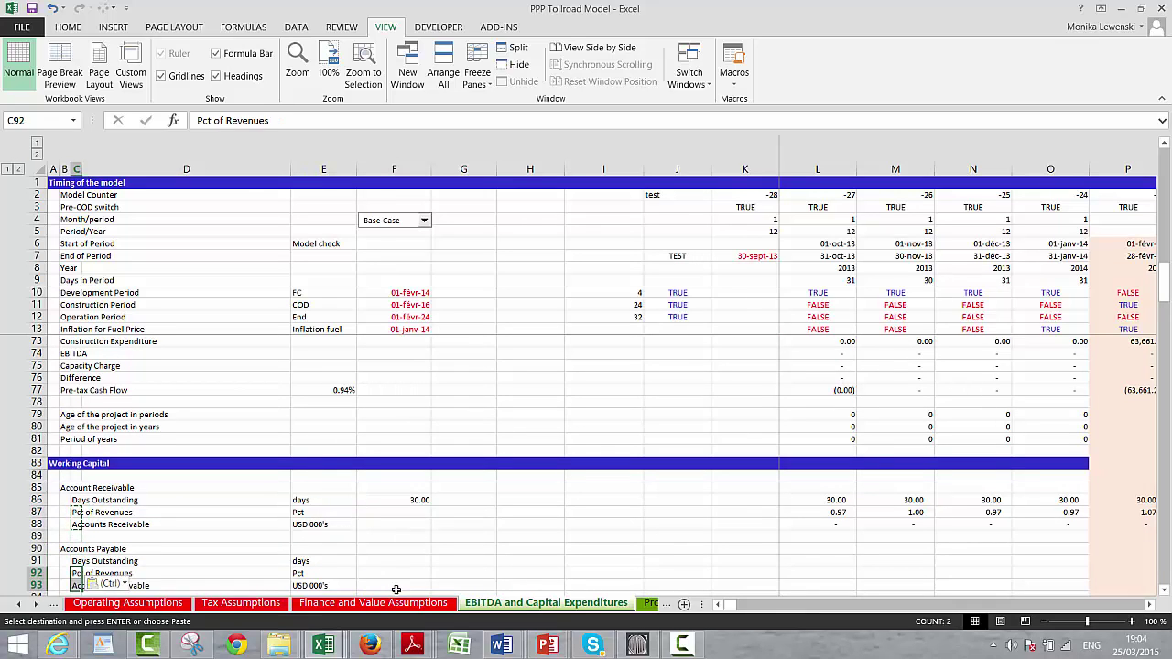
pyautogui.press('Right')
pyautogui.press('Up')
pyautogui.press('Escape')
# Rename the C93 label to 'Accounts Payable'.
pyautogui.press('Right')
pyautogui.press('Down')
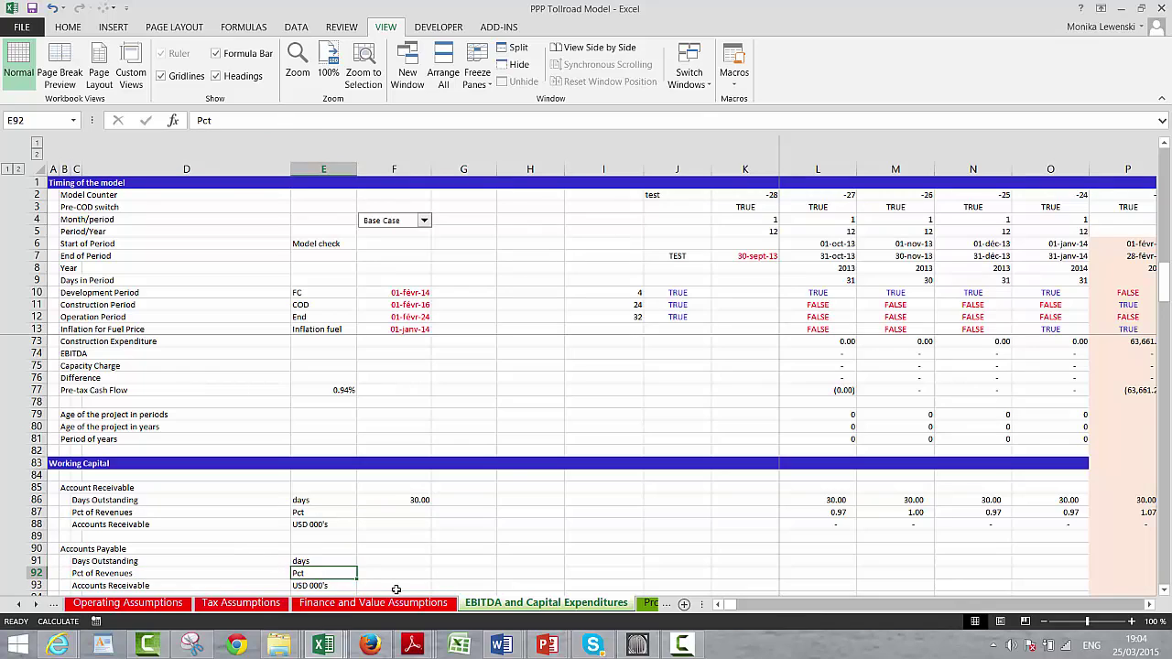
pyautogui.press('Left')
pyautogui.press('Left')
pyautogui.press('Down')
pyautogui.write('Acco')
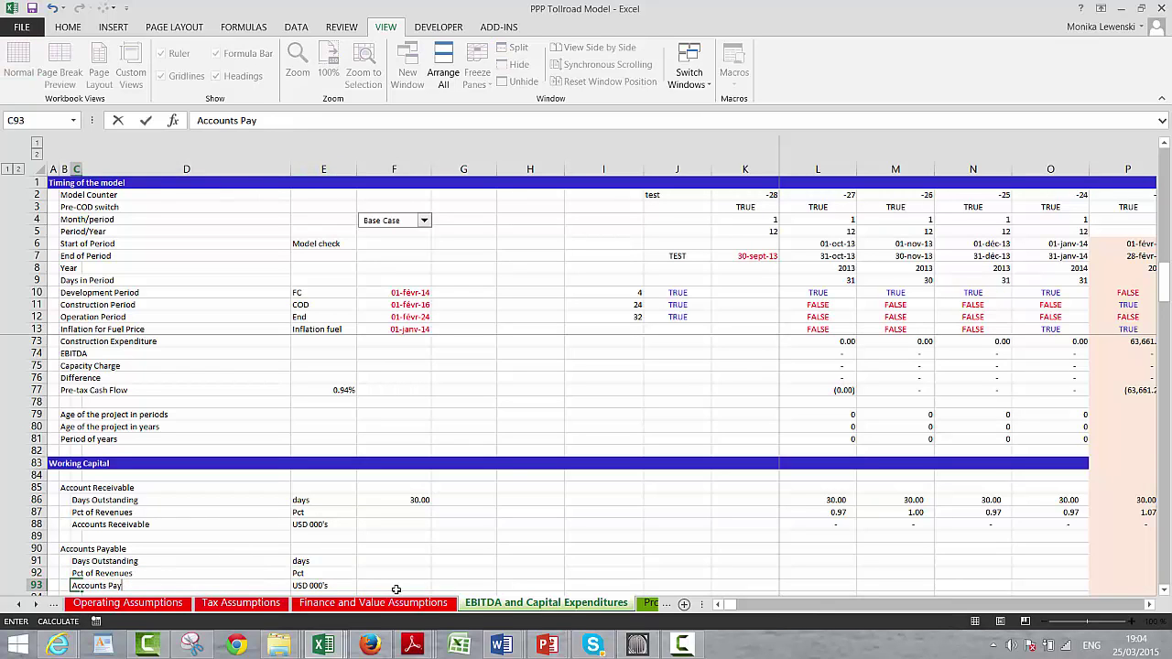
pyautogui.press('Return')
pyautogui.press('Up')
pyautogui.press('Up')
pyautogui.press('Up')
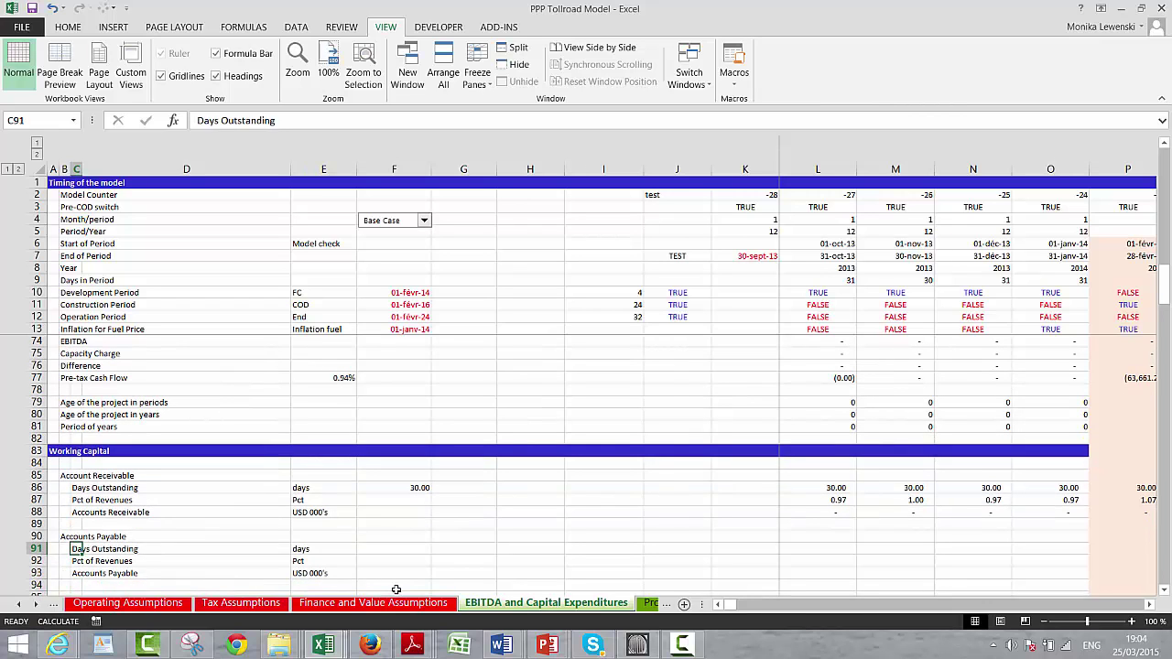
pyautogui.press('Right')
pyautogui.press('Right')
pyautogui.press('Right')
pyautogui.press('Right')
pyautogui.press('Right')
pyautogui.press('Right')
pyautogui.press('Left')
pyautogui.press('Left')
pyautogui.press('Left')
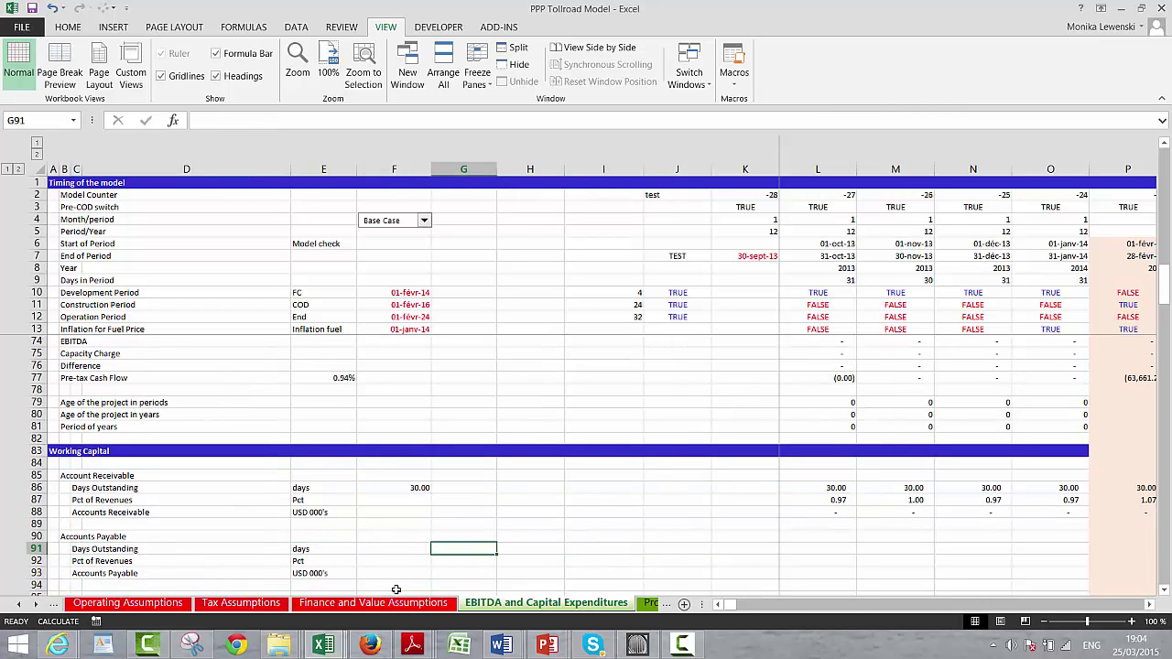
# Link F91 to the 15-day Creditors input ='Operating Assumptions'!F87 and start the L91 formula.
pyautogui.write('=')
pyautogui.hotkey('ctrl', 'pageup')
pyautogui.hotkey('ctrl', 'pageup')
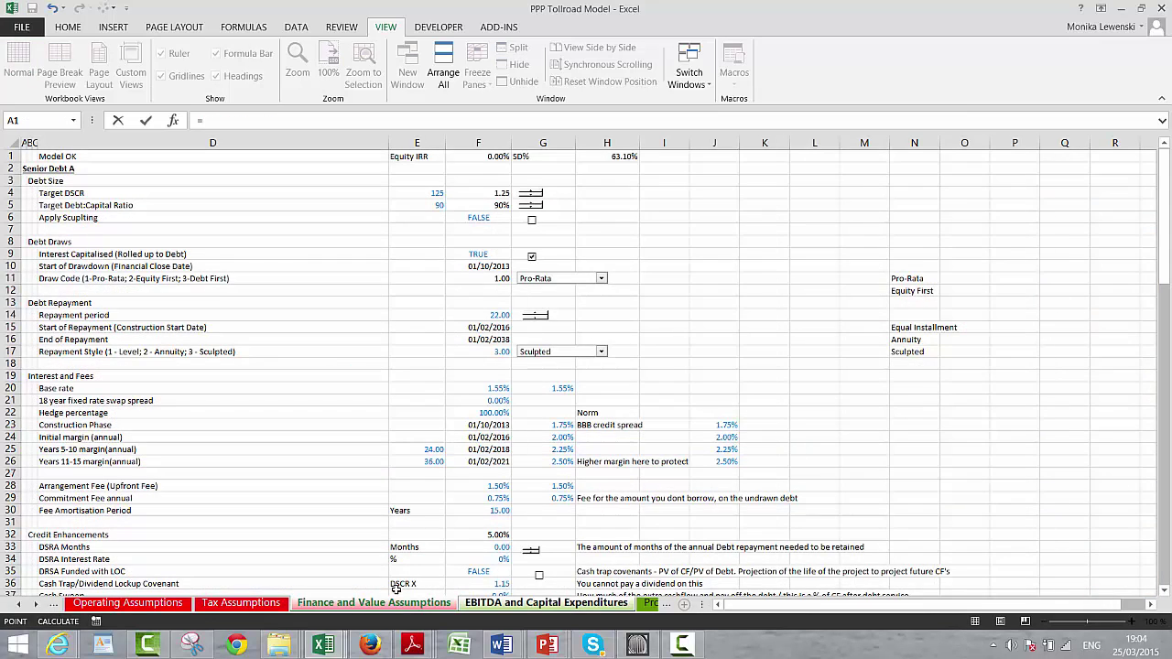
pyautogui.hotkey('ctrl', 'pageup')
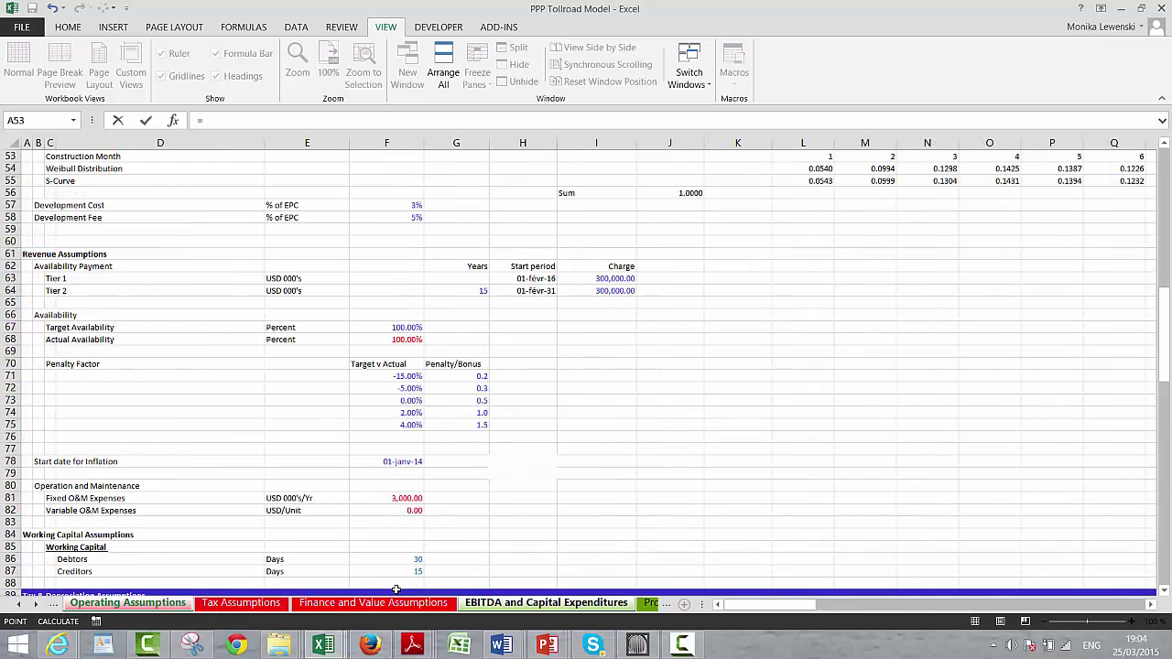
pyautogui.click(410, 567)
pyautogui.press('Return')
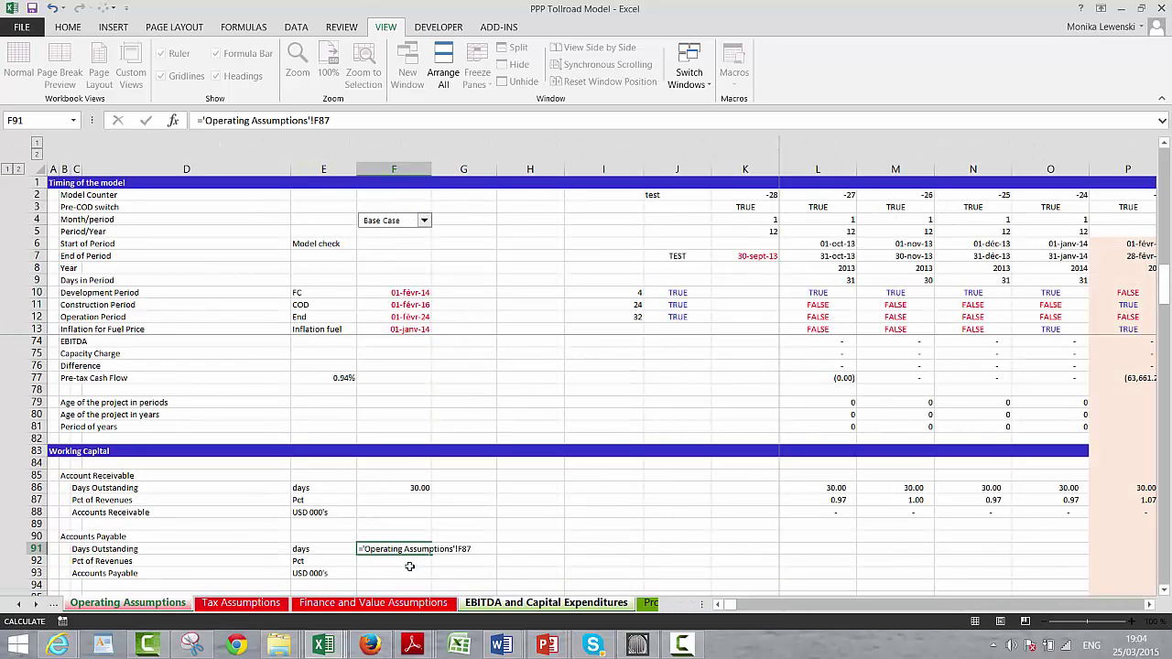
pyautogui.press('Right')
pyautogui.press('Right')
pyautogui.press('Right')
pyautogui.press('Right')
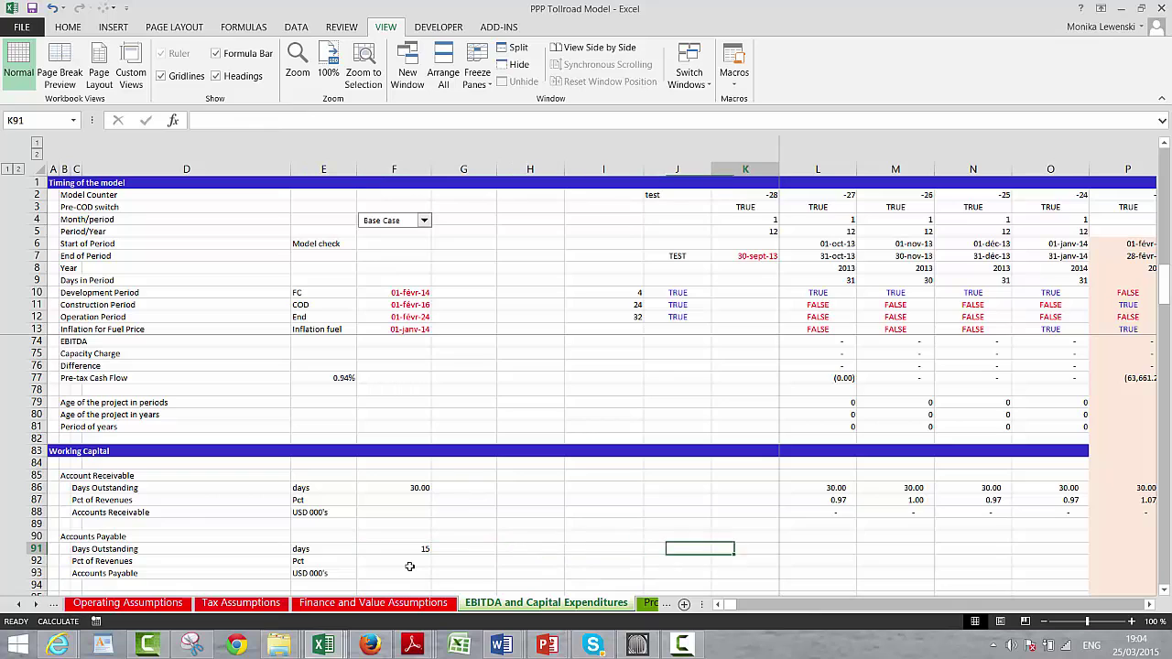
pyautogui.write('=')
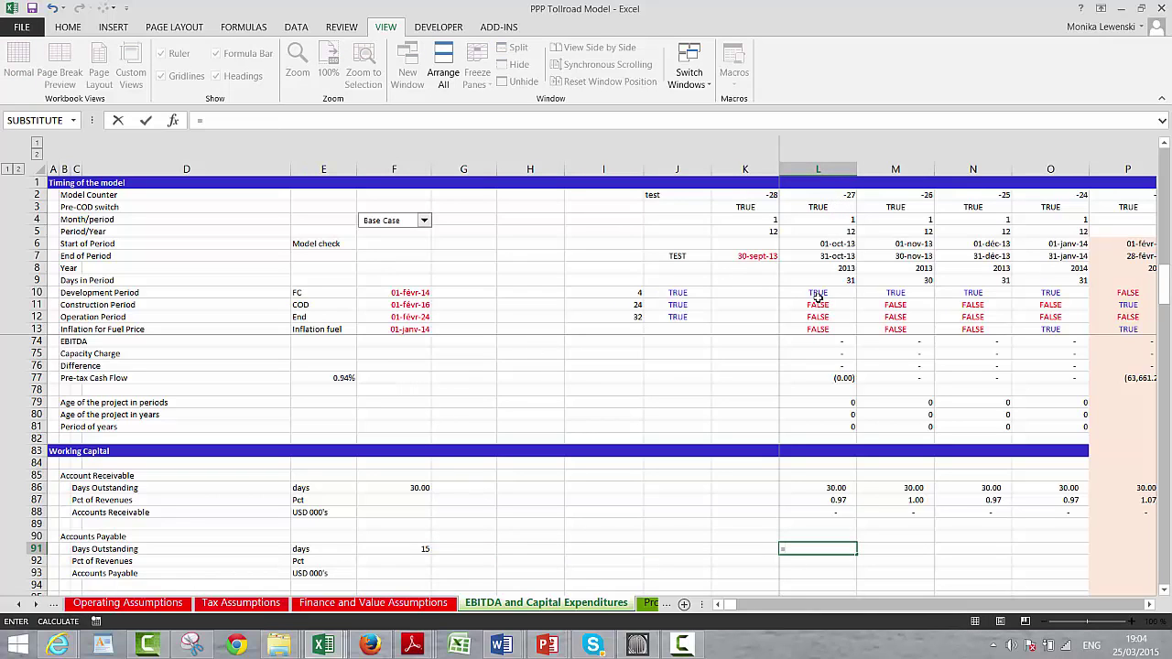
# Link L91 to the 15 Days Outstanding in $F$91 and fill it across the periods.
pyautogui.click(404, 550)
pyautogui.press('F4')
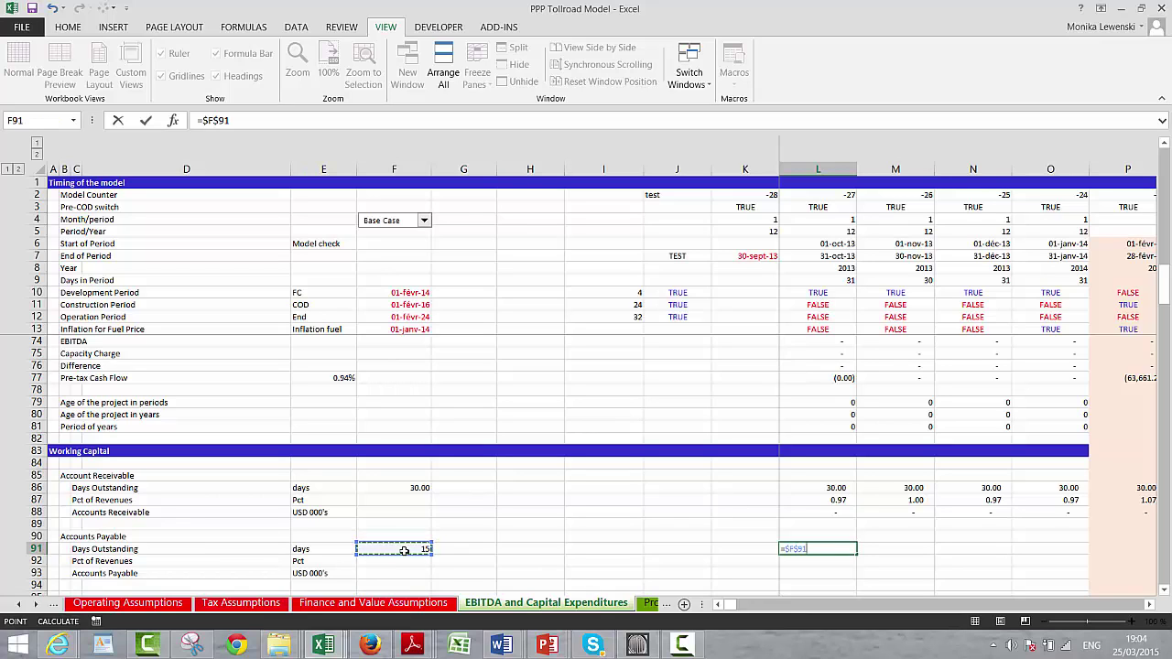
pyautogui.hotkey('ctrl', 'Return')
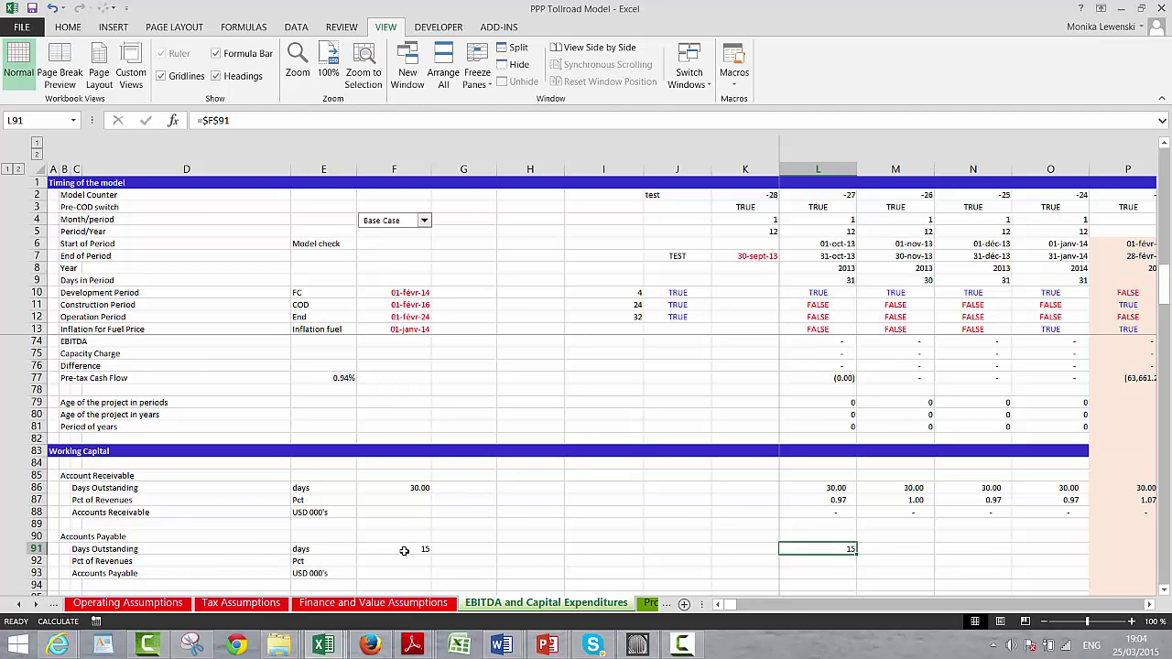
pyautogui.hotkey('shift', 'Right')
pyautogui.hotkey('shift', 'Right')
pyautogui.hotkey('shift', 'Right')
pyautogui.hotkey('ctrl', 'r')
# Enter =L91/L9 in L92 for Pct of Revenues and fill it across row 92.
pyautogui.press('Down')
pyautogui.press('Left')
pyautogui.press('Left')
pyautogui.press('Left')
pyautogui.press('Left')
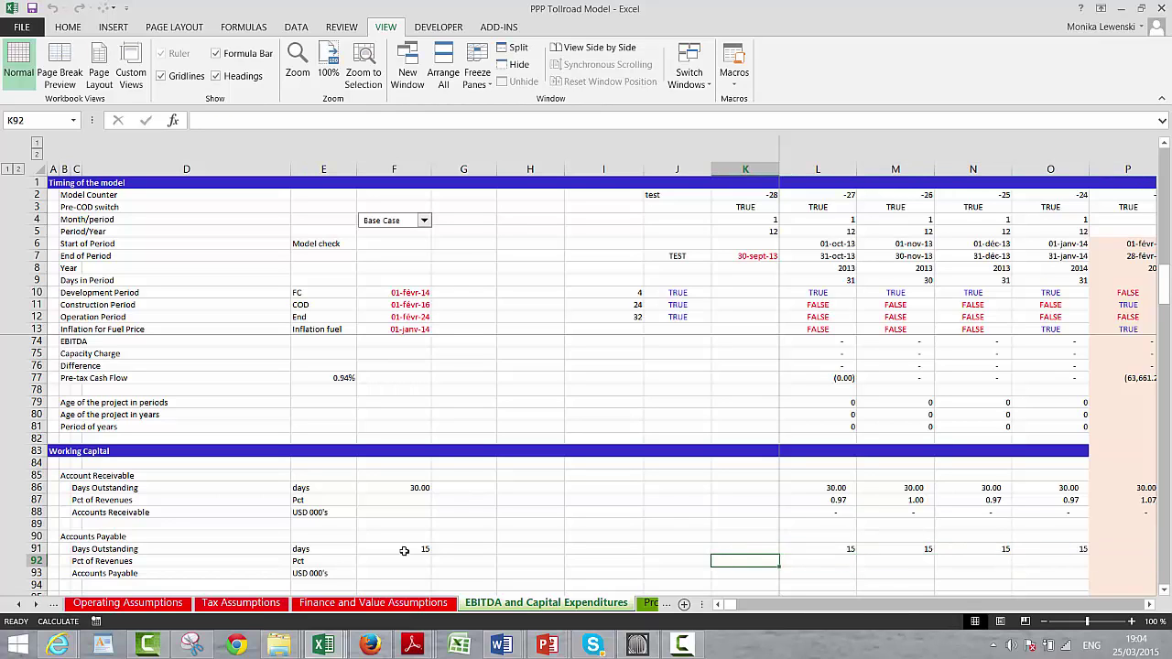
pyautogui.press('Left')
pyautogui.press('Left')
pyautogui.press('Left')
pyautogui.press('Right')
pyautogui.press('Right')
pyautogui.press('Right')
pyautogui.press('Right')
pyautogui.press('Right')
pyautogui.press('Right')
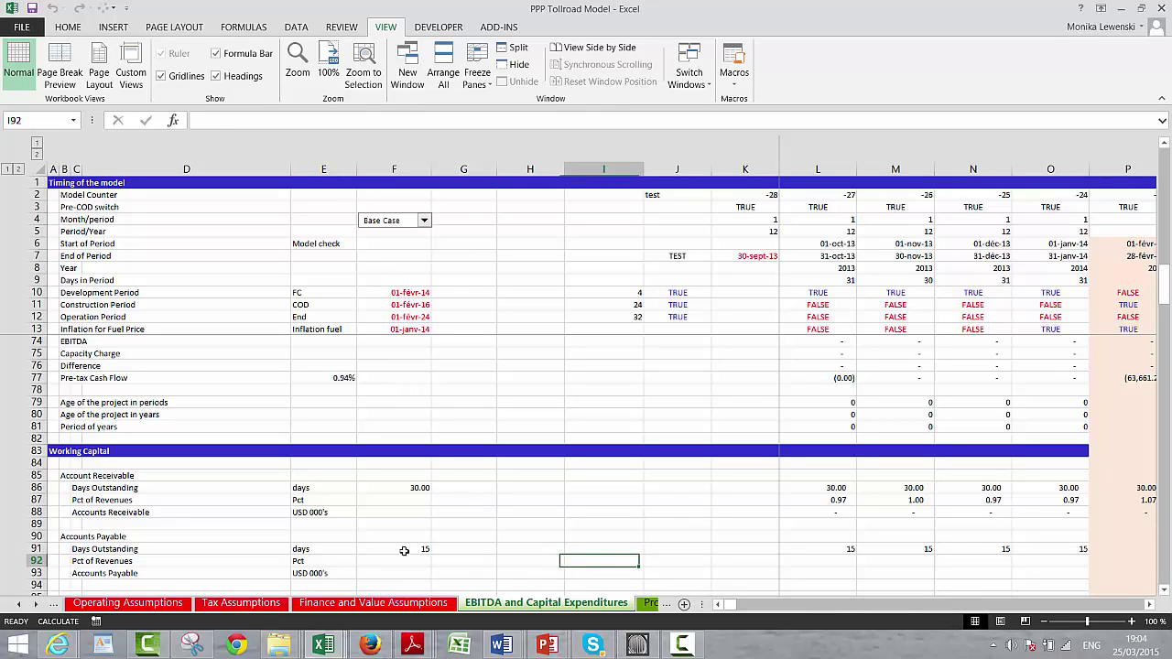
pyautogui.press('Right')
pyautogui.write('=')
pyautogui.press('Up')
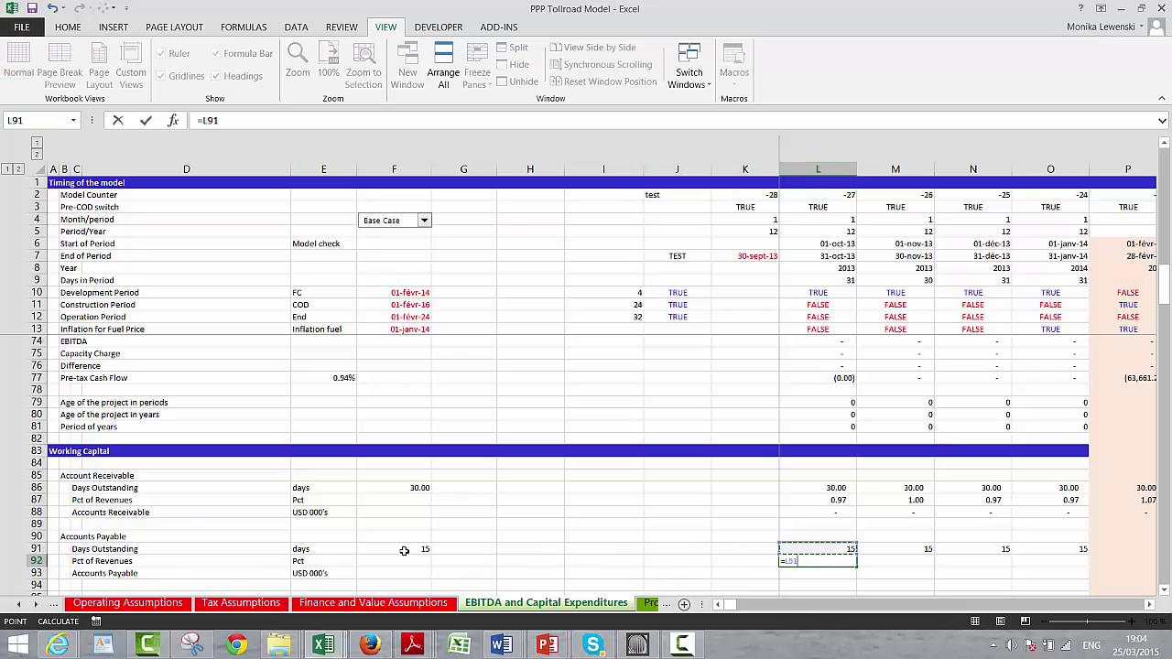
pyautogui.write('/L9')
pyautogui.press('Return')
pyautogui.press('Up')
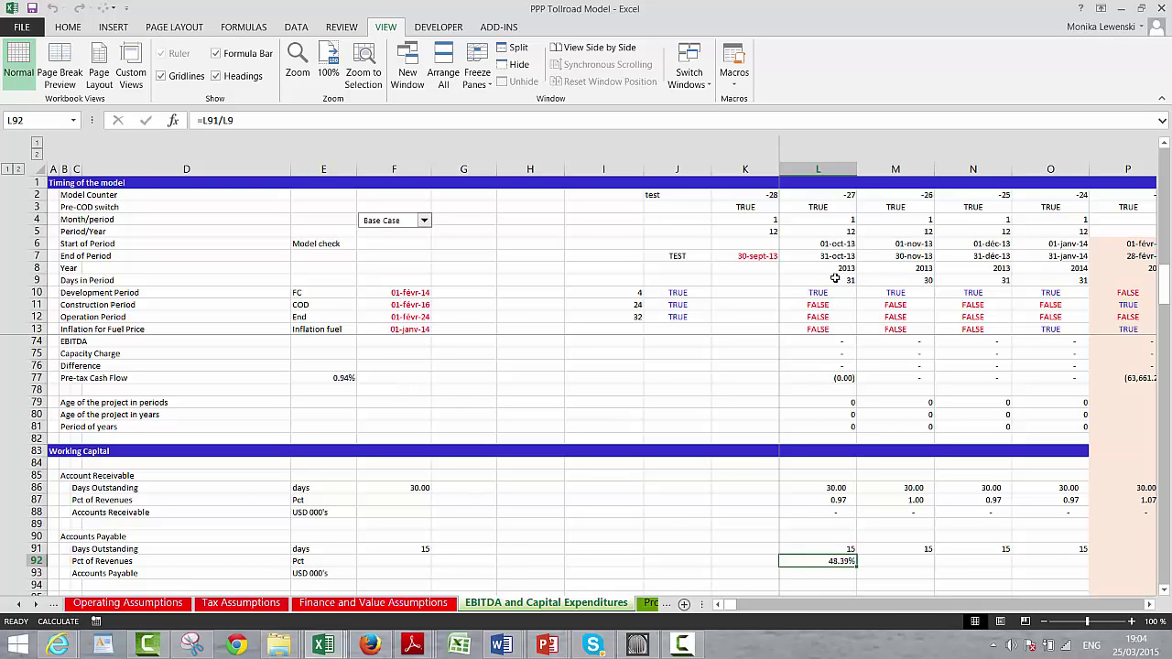
pyautogui.hotkey('ctrl', 'shift', 'Right')
pyautogui.hotkey('ctrl', 'r')
# Enter =L92*L67 in L93 for Accounts Payable and fill it across row 93.
pyautogui.press('Down')
pyautogui.press('Left')
pyautogui.press('Left')
pyautogui.press('Left')
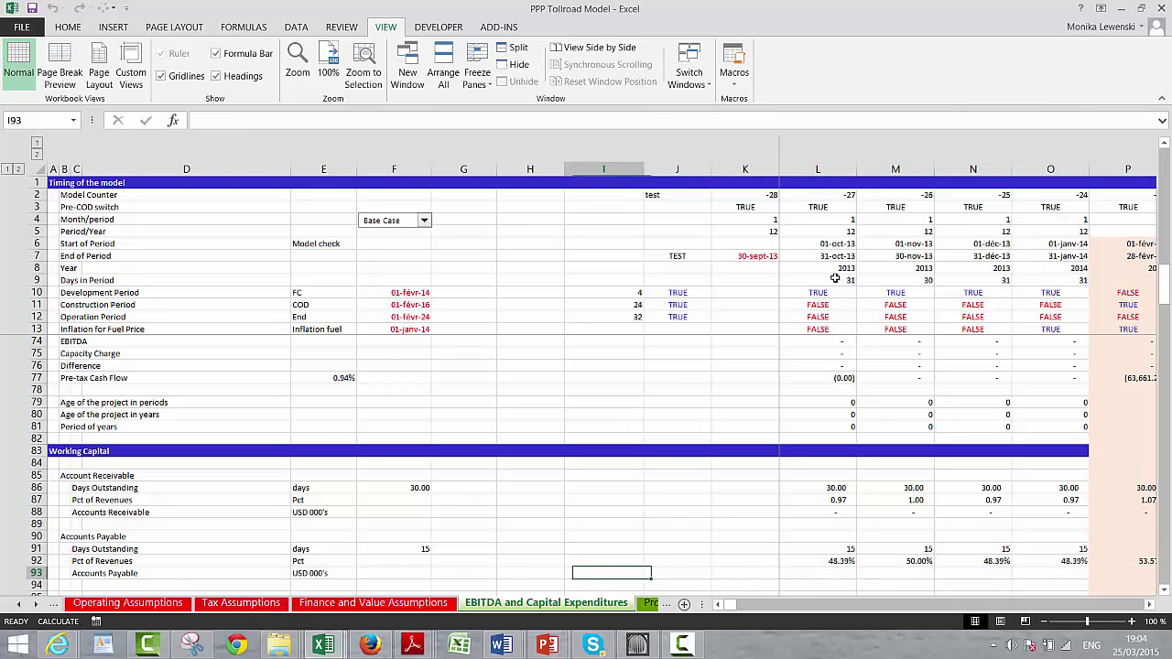
pyautogui.press('Right')
pyautogui.press('Right')
pyautogui.press('Right')
pyautogui.write('=')
pyautogui.press('Up')
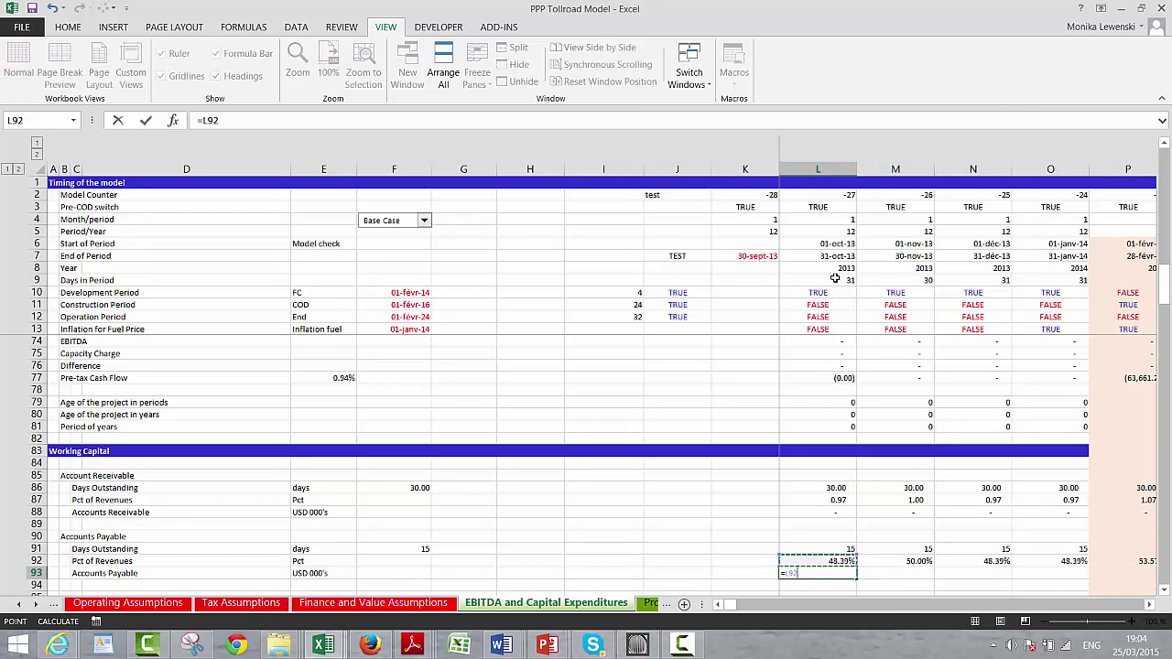
pyautogui.write('*')
pyautogui.press('Up')
pyautogui.press('Up')
pyautogui.press('Up')
pyautogui.press('Up')
pyautogui.press('Up')
pyautogui.press('Up')
pyautogui.press('Up')
pyautogui.press('Up')
pyautogui.press('Up')
pyautogui.press('Up')
pyautogui.press('Up')
pyautogui.press('Up')
pyautogui.press('Up')
pyautogui.press('Up')
pyautogui.press('Up')
pyautogui.press('Up')
pyautogui.press('Up')
pyautogui.press('Up')
pyautogui.press('Up')
pyautogui.press('Up')
pyautogui.press('Up')
pyautogui.press('Up')
pyautogui.press('Up')
pyautogui.press('Up')
pyautogui.press('Up')
pyautogui.press('Up')
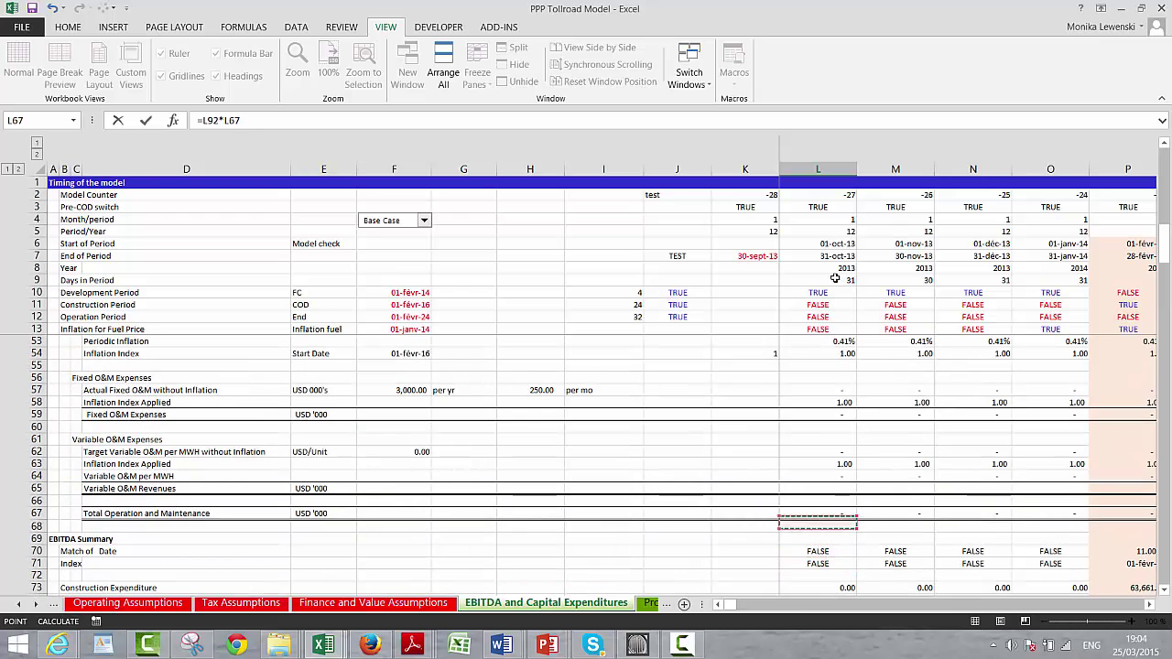
pyautogui.press('Return')
pyautogui.press('Up')
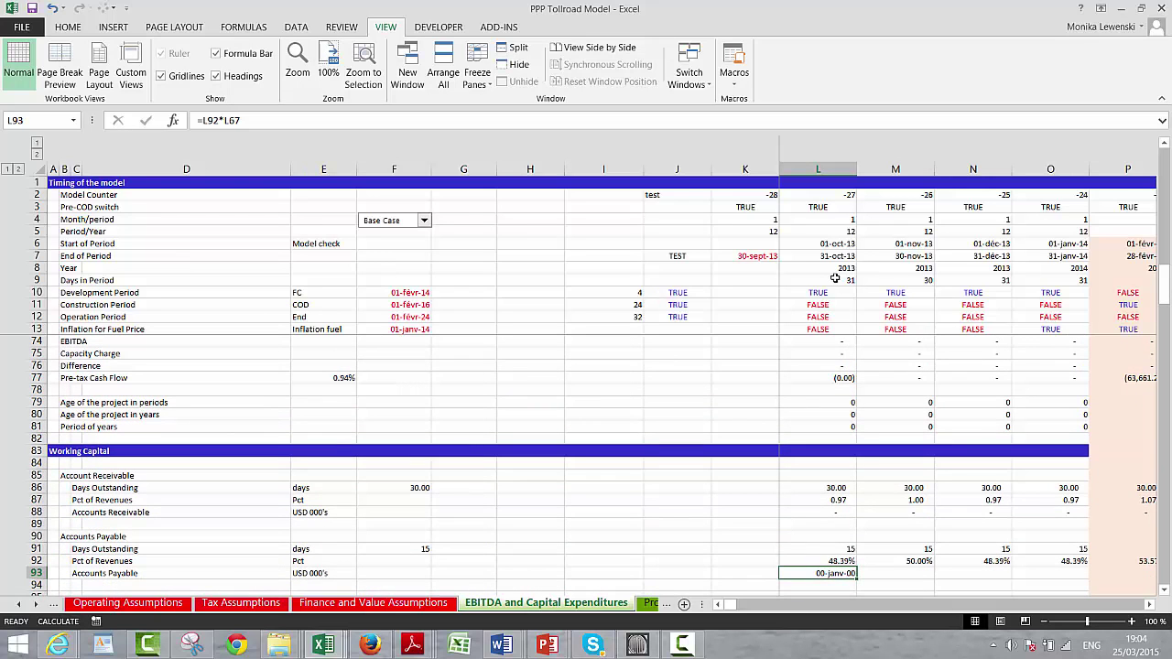
pyautogui.hotkey('ctrl', 'shift', 'Right')
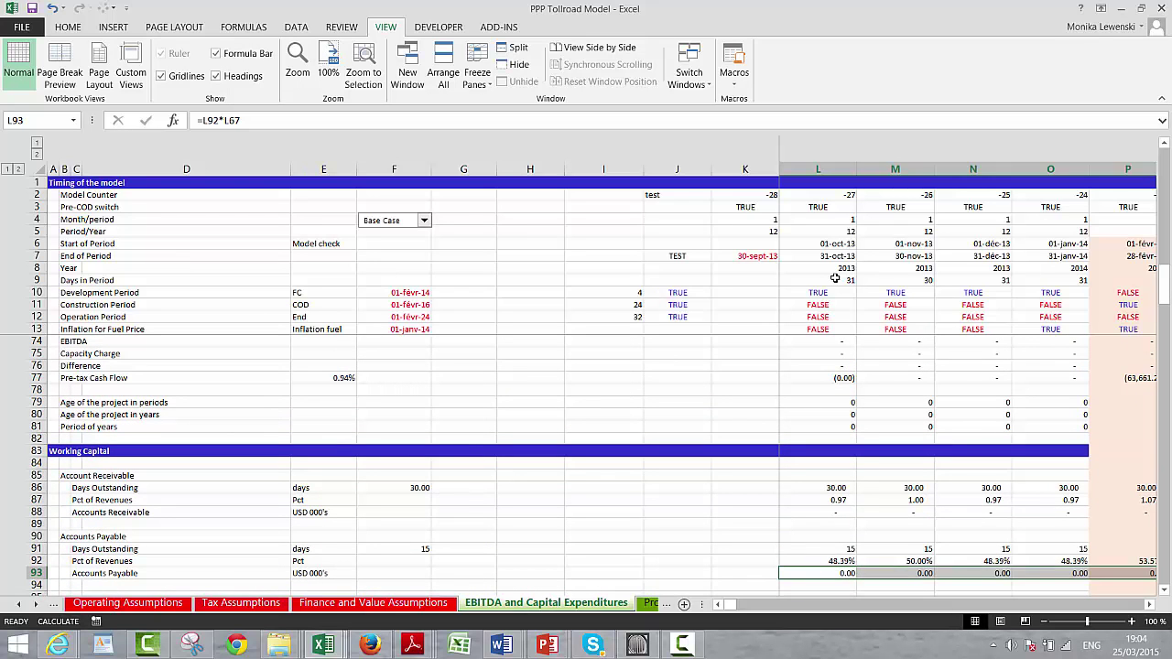
pyautogui.hotkey('ctrl', 'r')
pyautogui.press('Down')
pyautogui.press('Down')
pyautogui.press('Left')
pyautogui.press('Left')
pyautogui.press('Left')
pyautogui.press('Left')
pyautogui.press('Left')
pyautogui.press('Left')
pyautogui.press('Left')
pyautogui.press('Left')
pyautogui.press('Left')
pyautogui.press('Left')
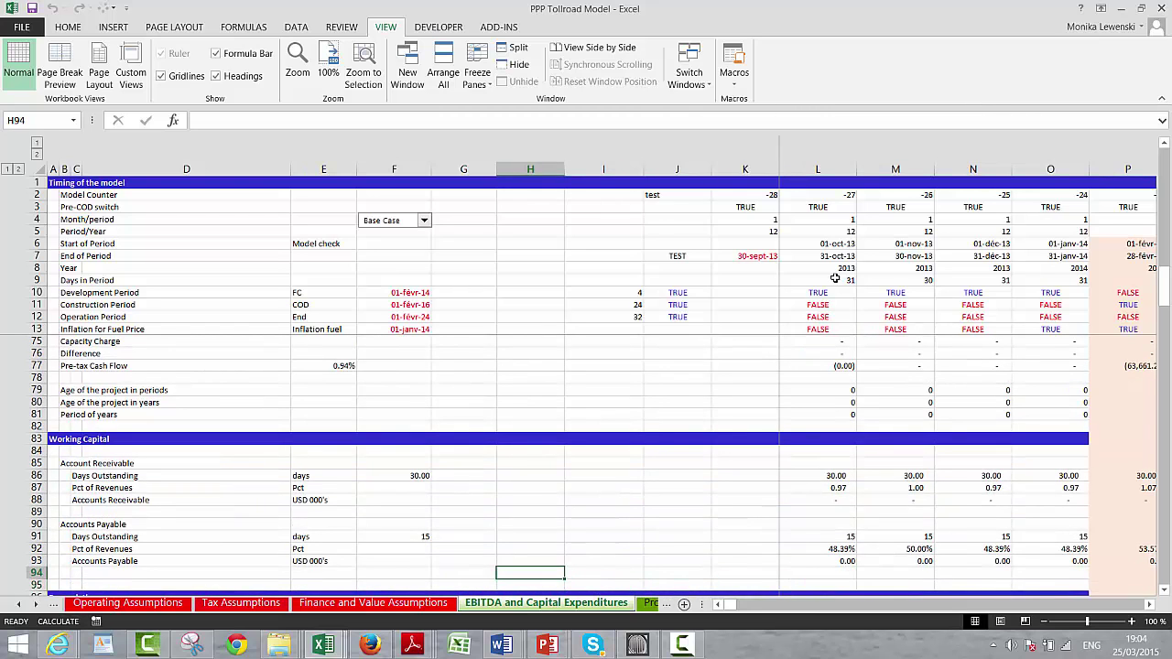
pyautogui.press('Left')
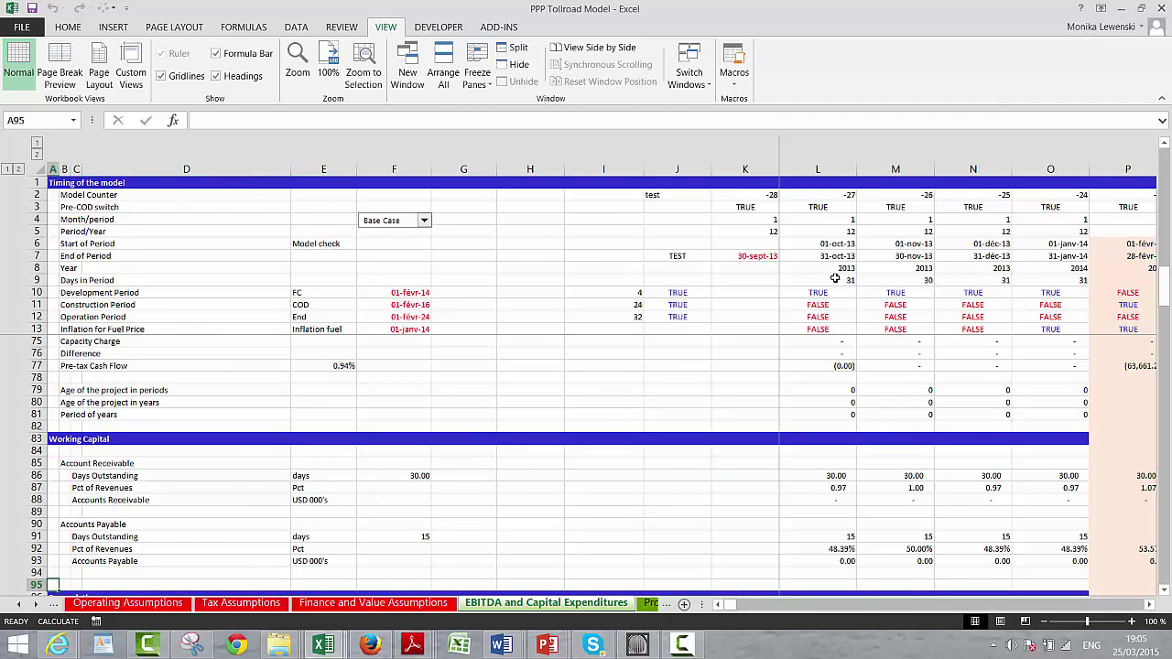
# Insert blank rows at row 95, above the Depreciation section.
pyautogui.hotkey('shift', 'space')
pyautogui.scroll(-1, 835, 277)
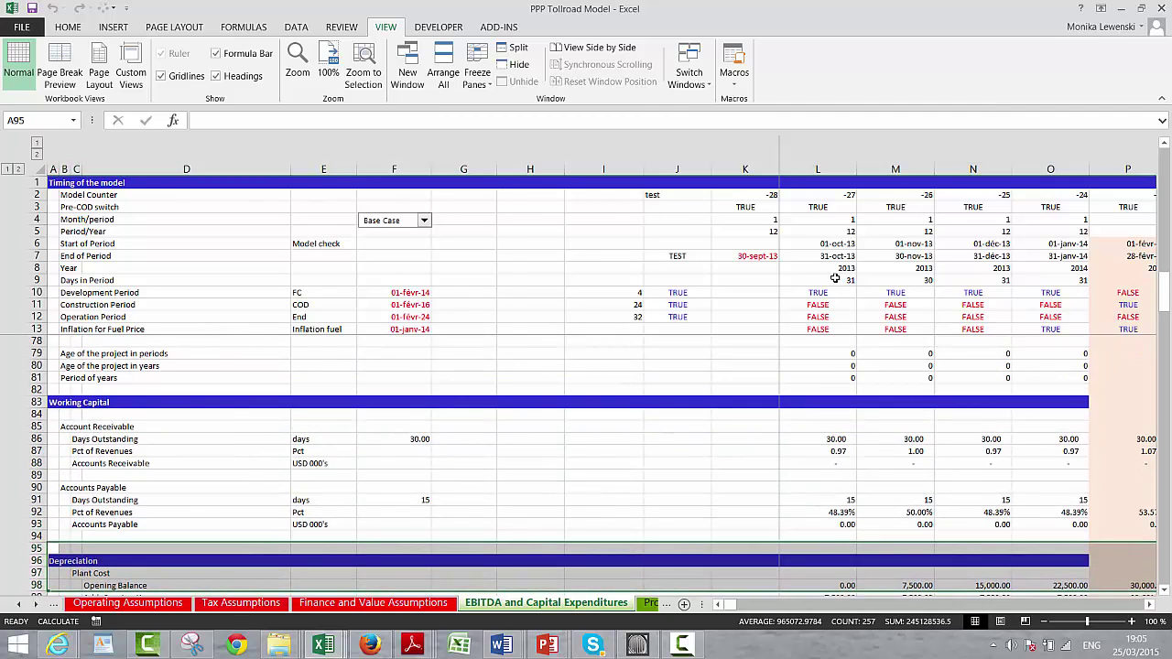
pyautogui.hotkey('ctrl', 'shift', '=')
pyautogui.hotkey('ctrl', 'shift', '=')
pyautogui.hotkey('ctrl', 'shift', '=')
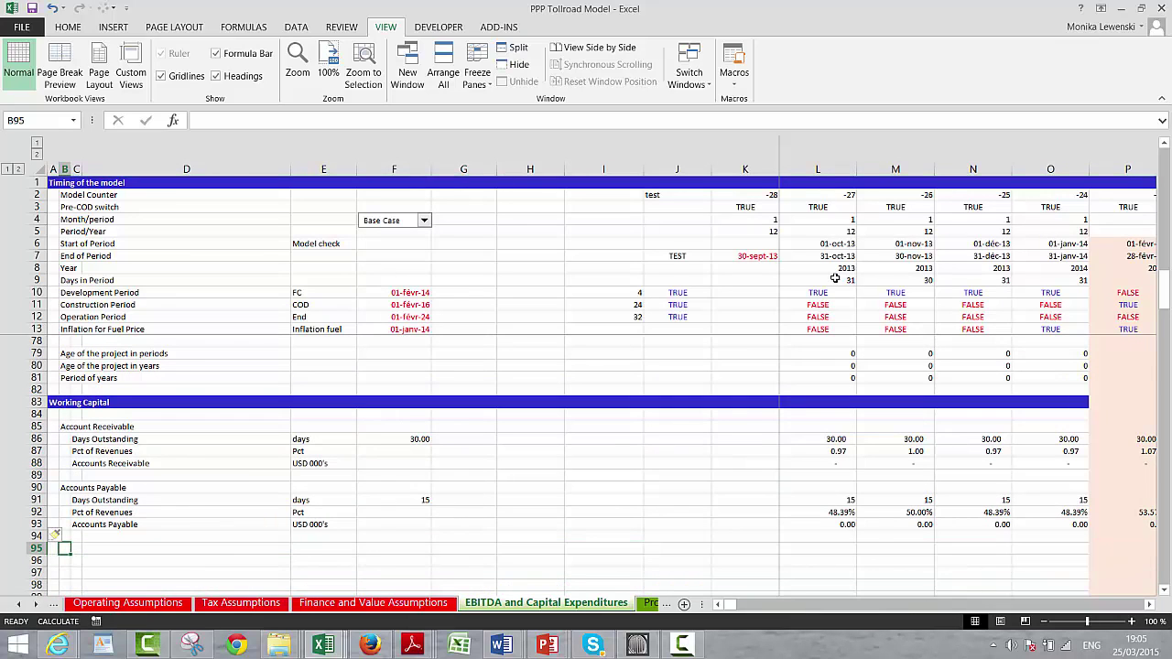
pyautogui.press('Right')
# Label B95 'Total Working Capital' and B96 'Working Capital Changes'.
pyautogui.write('Work')
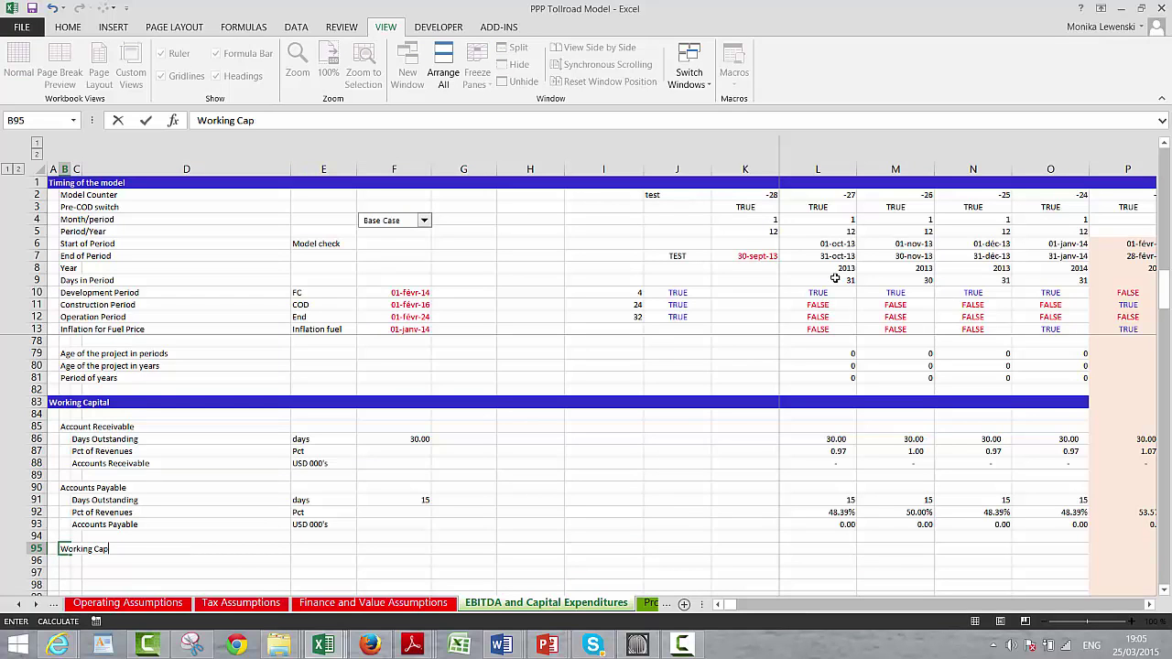
pyautogui.press('BackSpace')
pyautogui.press('BackSpace')
pyautogui.press('BackSpace')
pyautogui.press('BackSpace')
pyautogui.press('BackSpace')
pyautogui.press('BackSpace')
pyautogui.press('BackSpace')
pyautogui.press('BackSpace')
pyautogui.press('BackSpace')
pyautogui.press('BackSpace')
pyautogui.press('BackSpace')
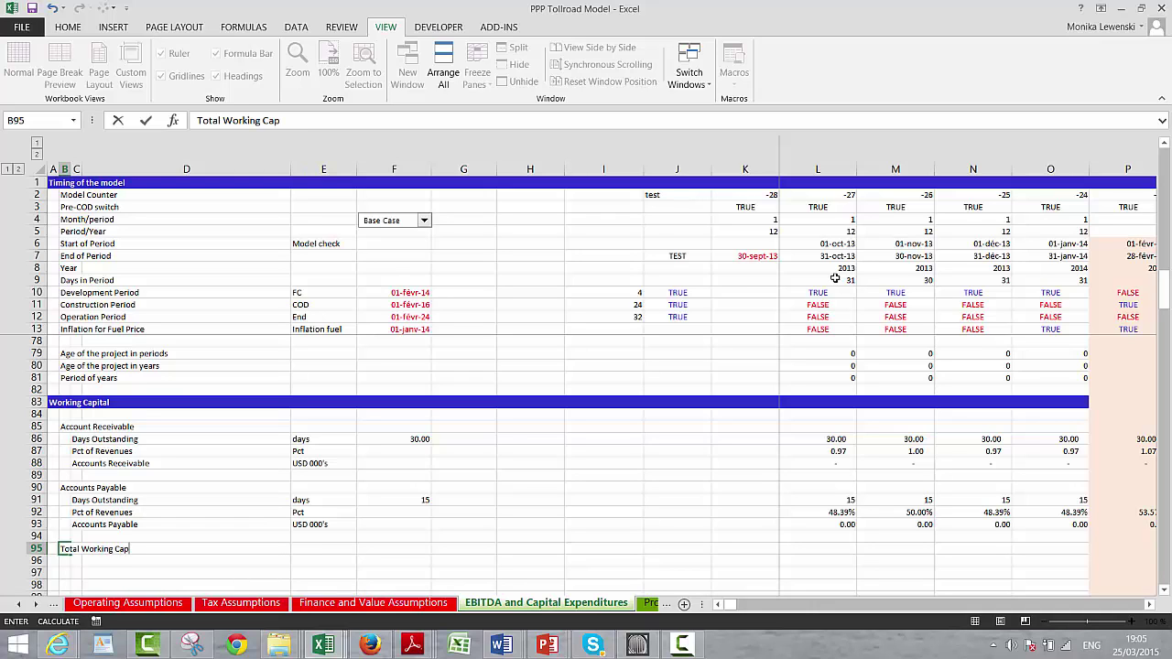
pyautogui.hotkey('ctrl', 'Return')
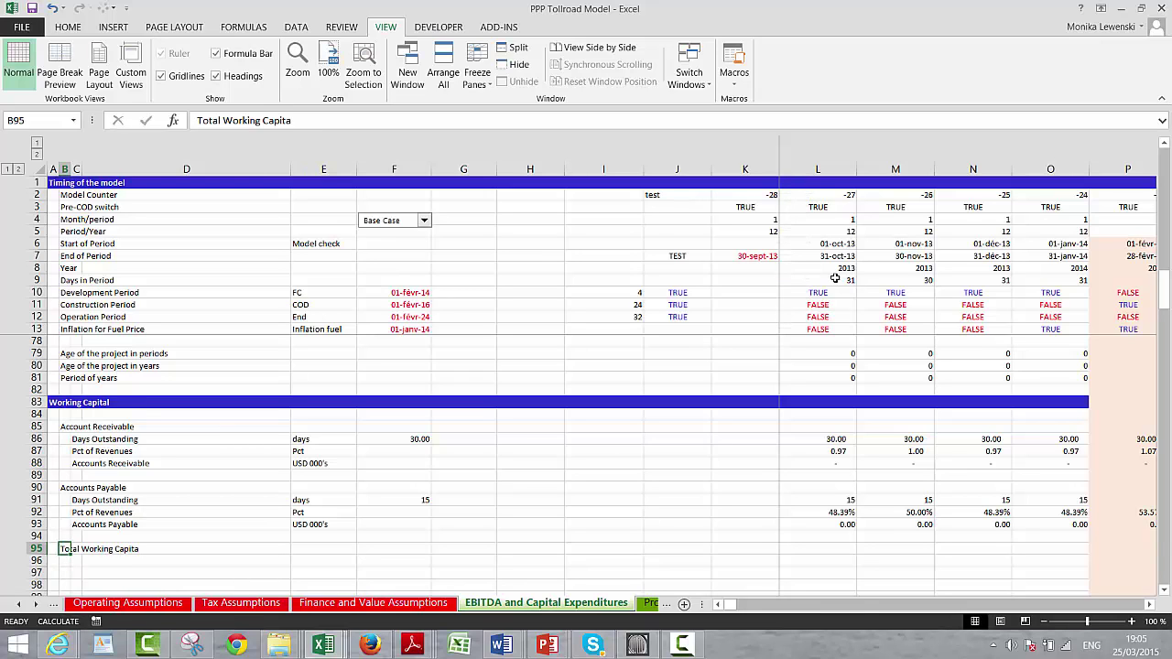
pyautogui.press('F2')
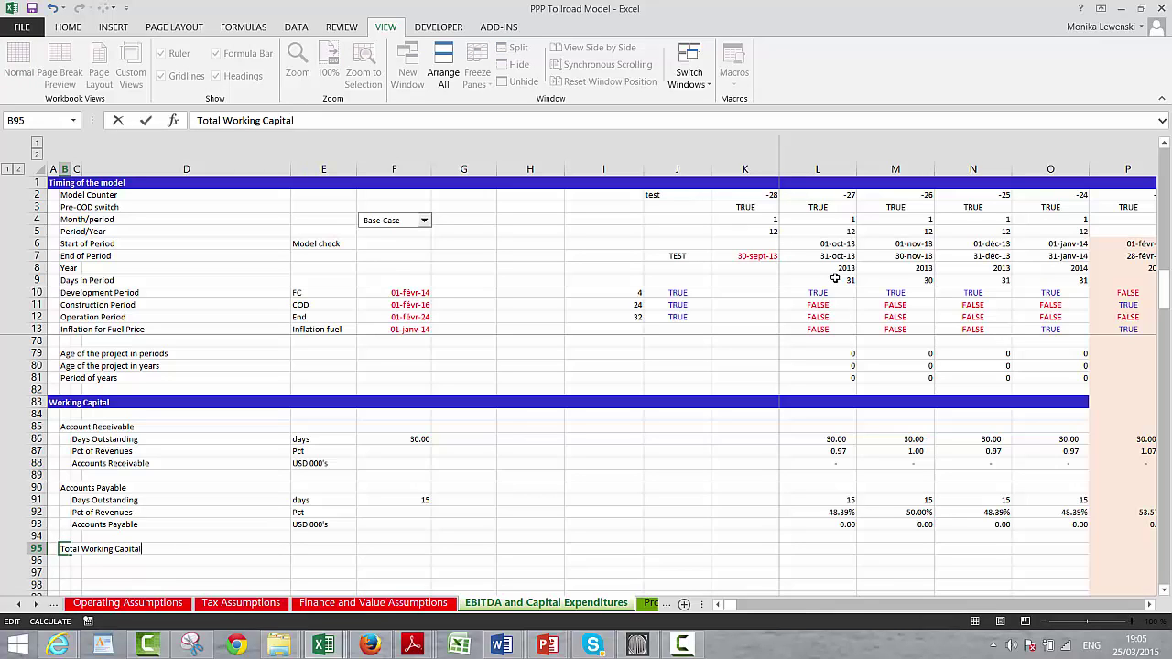
pyautogui.write('l')
pyautogui.press('Return')
pyautogui.write('Wo')
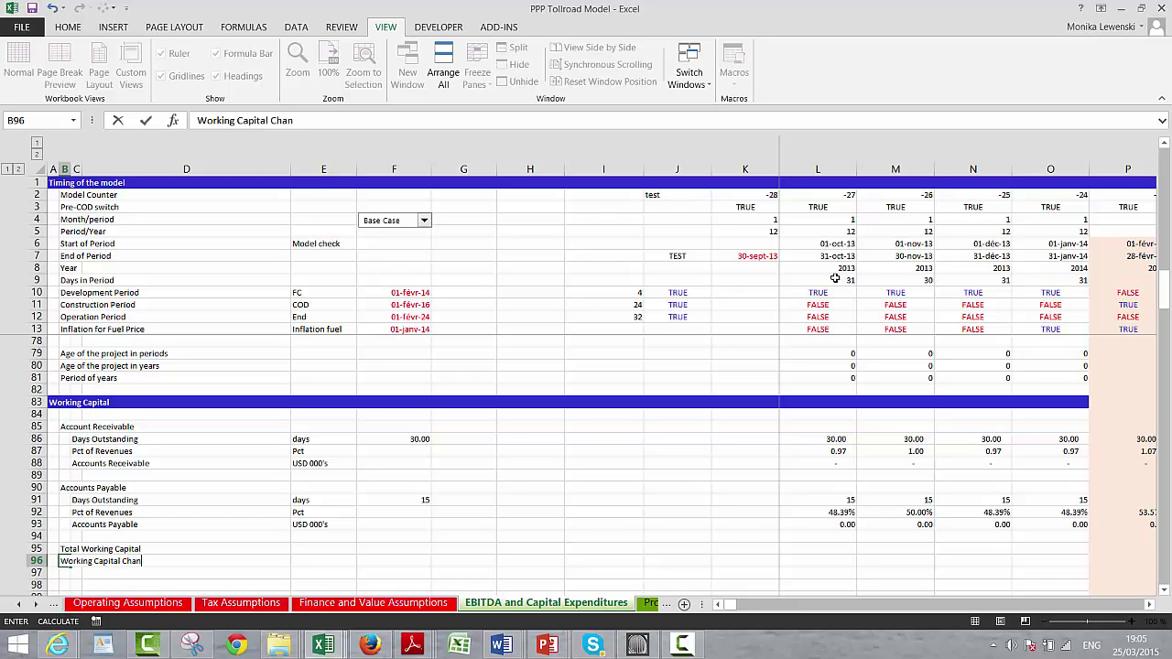
pyautogui.write('s')
pyautogui.press('Return')
# Copy the USD 000's unit from E93 and check the days-in-period formula in L9.
pyautogui.press('Up')
pyautogui.press('Up')
pyautogui.press('Up')
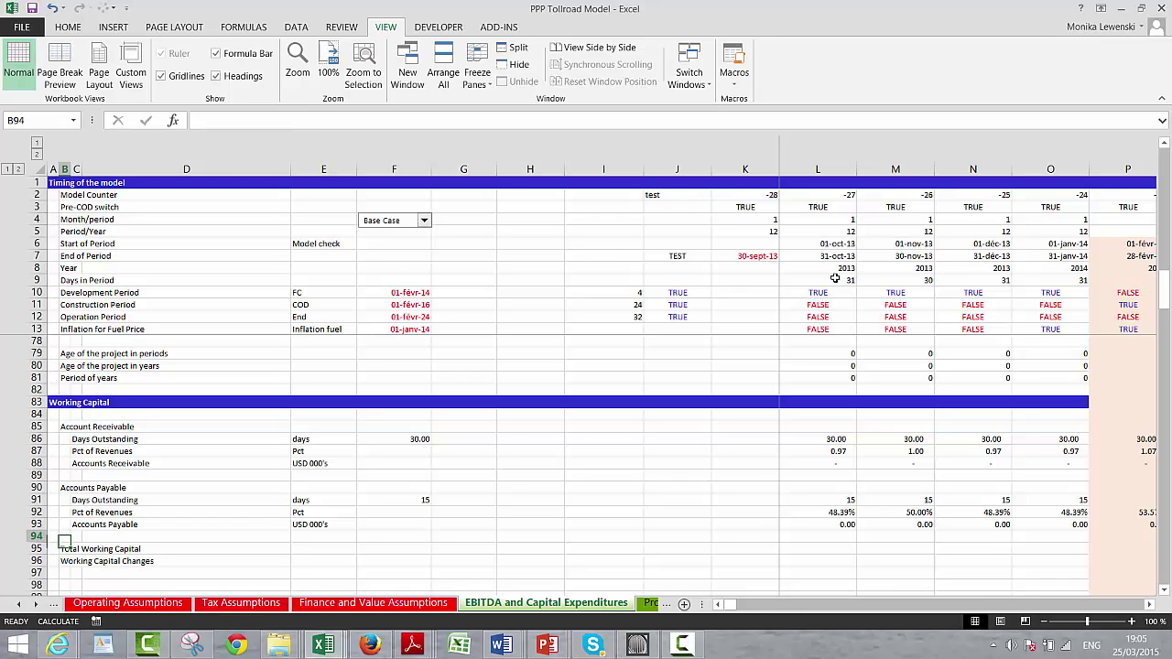
pyautogui.press('Right')
pyautogui.press('Right')
pyautogui.press('Right')
pyautogui.press('Up')
pyautogui.hotkey('ctrl', 'c')
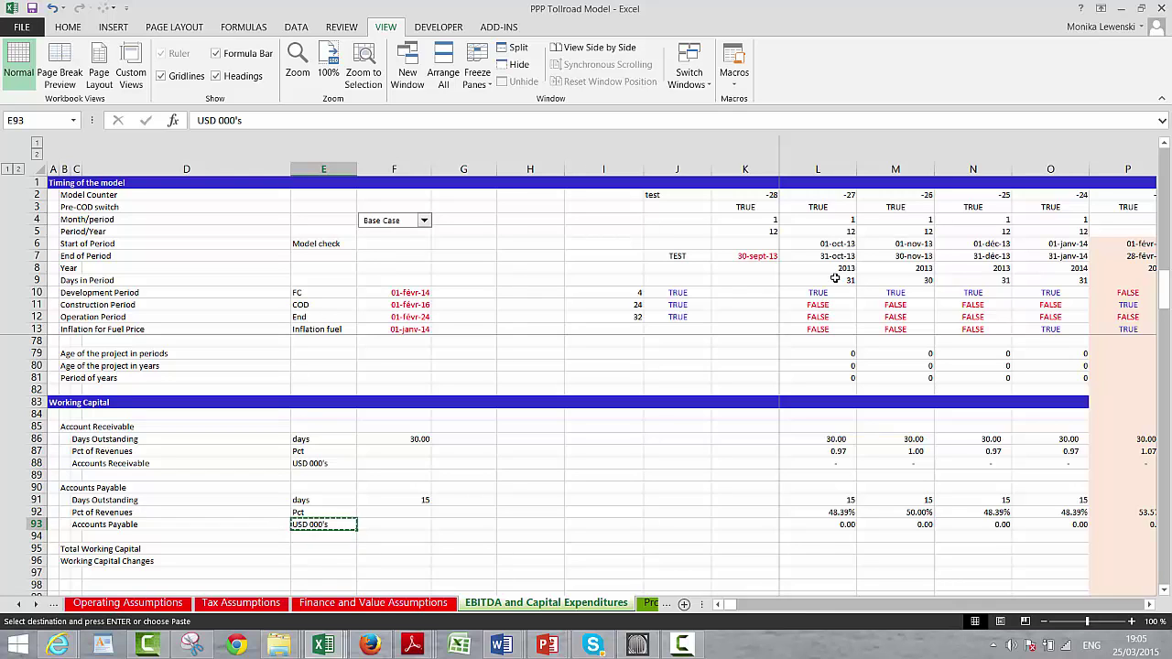
pyautogui.press('Down')
pyautogui.press('Down')
pyautogui.click(836, 278)
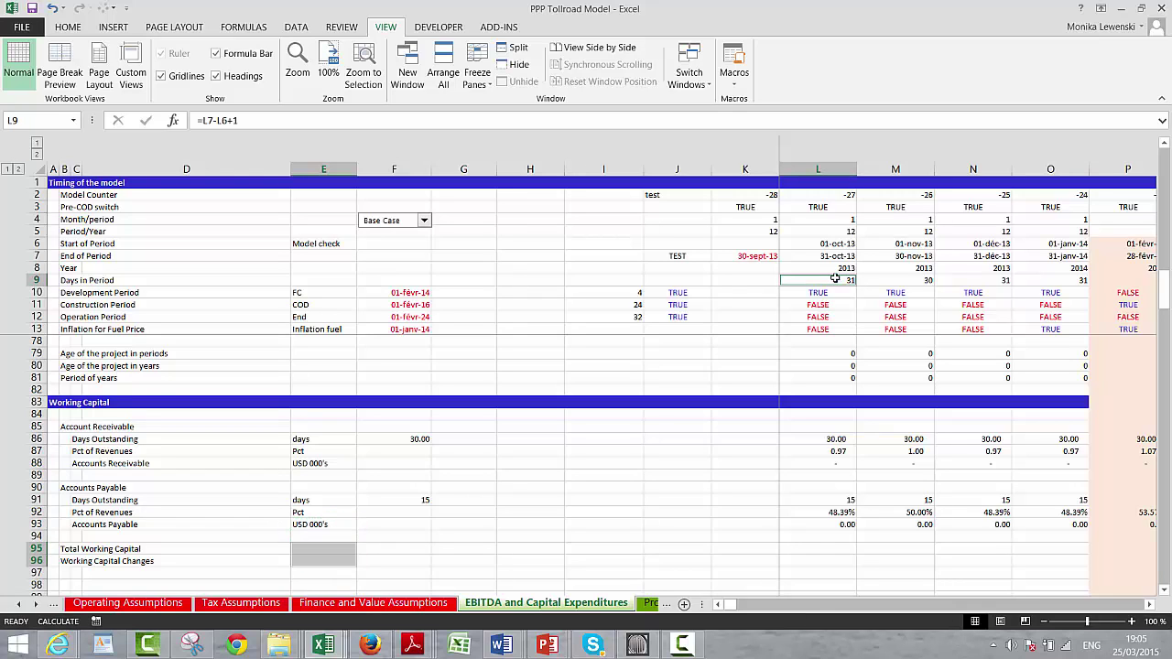
pyautogui.press('Left')
pyautogui.press('Right')
pyautogui.press('Left')
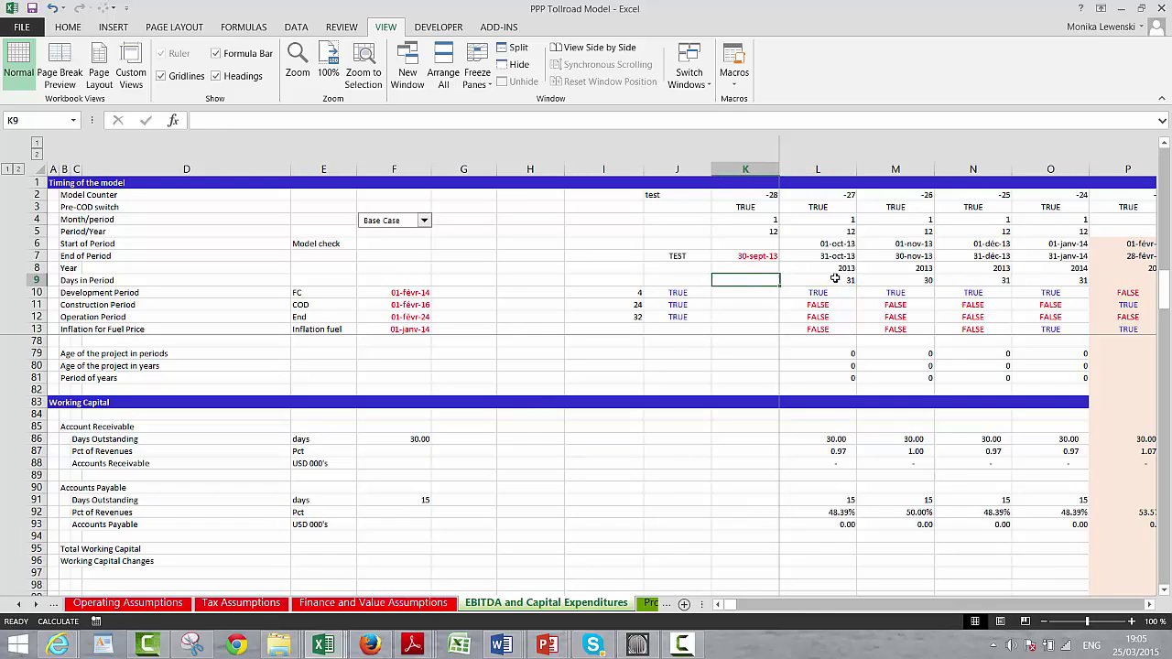
# Paste the USD 000's unit into E95 and E96 for both new rows.
pyautogui.click(325, 523)
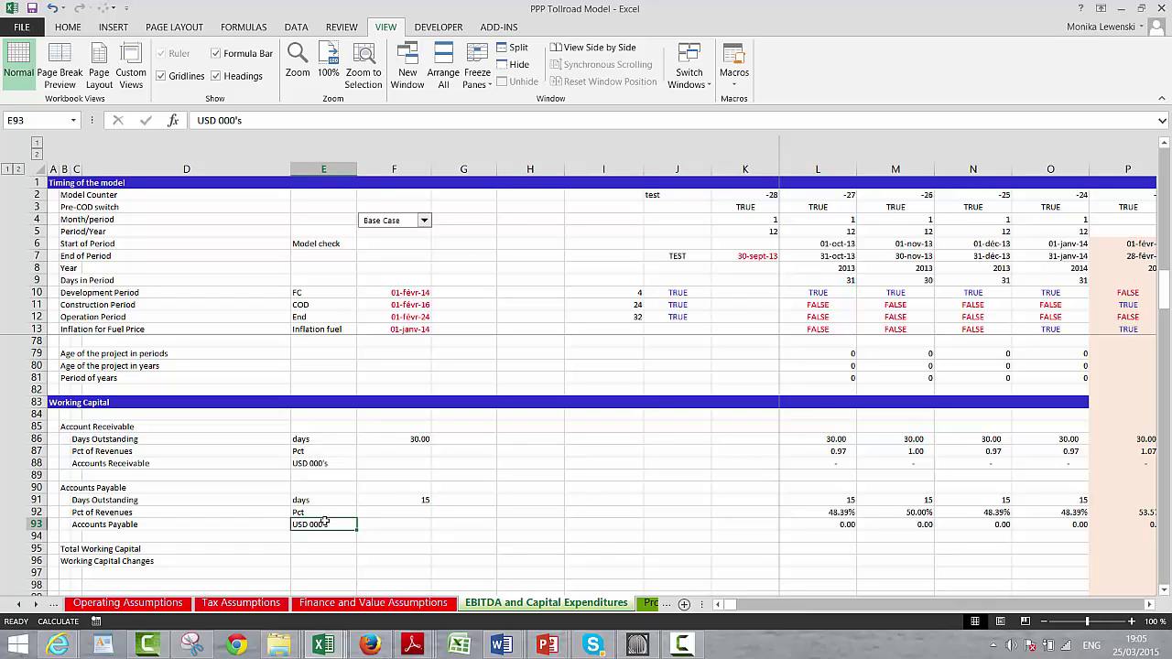
pyautogui.hotkey('ctrl', 'c')
pyautogui.press('Down')
pyautogui.press('Down')
pyautogui.hotkey('ctrl', 'v')
pyautogui.press('Down')
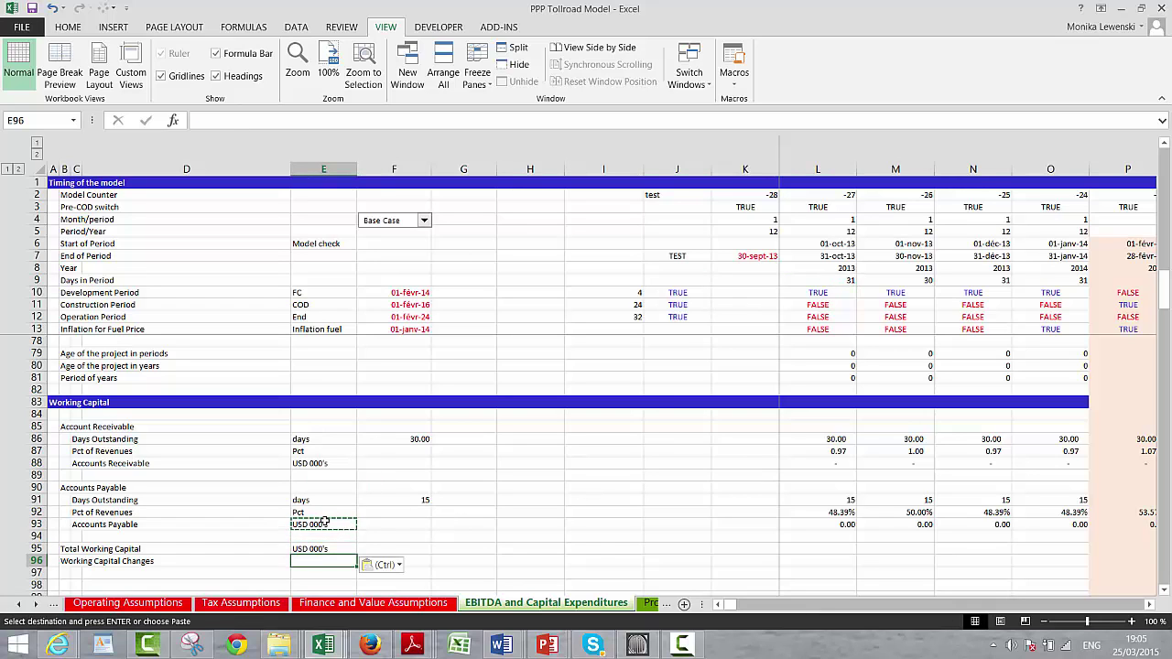
pyautogui.press('Return')
pyautogui.press('Up')
pyautogui.press('Right')
pyautogui.press('Right')
pyautogui.press('Right')
pyautogui.press('Right')
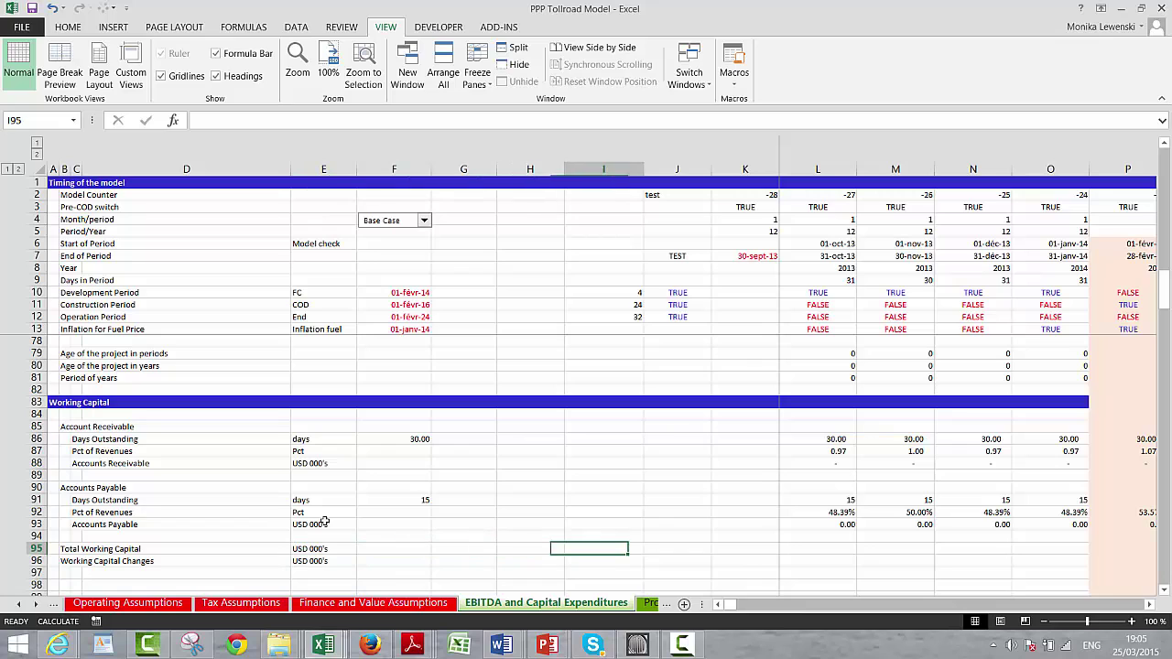
pyautogui.press('Right')
pyautogui.press('Right')
pyautogui.press('Right')
pyautogui.press('Right')
pyautogui.press('Left')
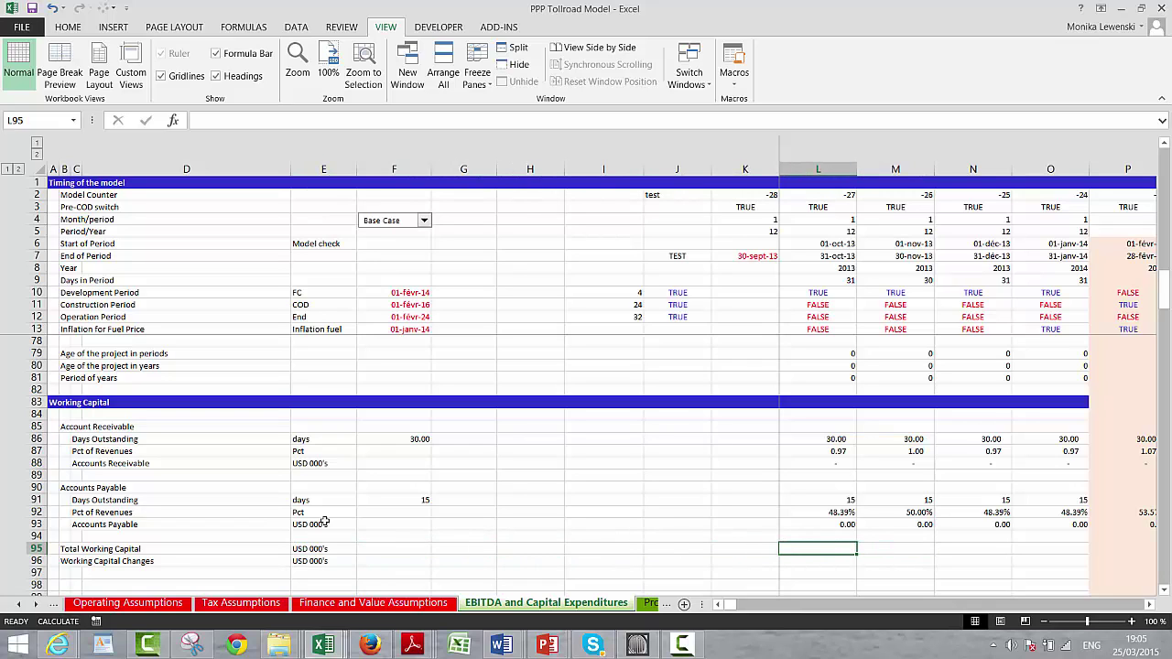
# Set Total Working Capital in L95 to =L88-L93 and fill it across the periods.
pyautogui.write('=')
pyautogui.press('Up')
pyautogui.press('Up')
pyautogui.press('Up')
pyautogui.press('Up')
pyautogui.press('Up')
pyautogui.press('Up')
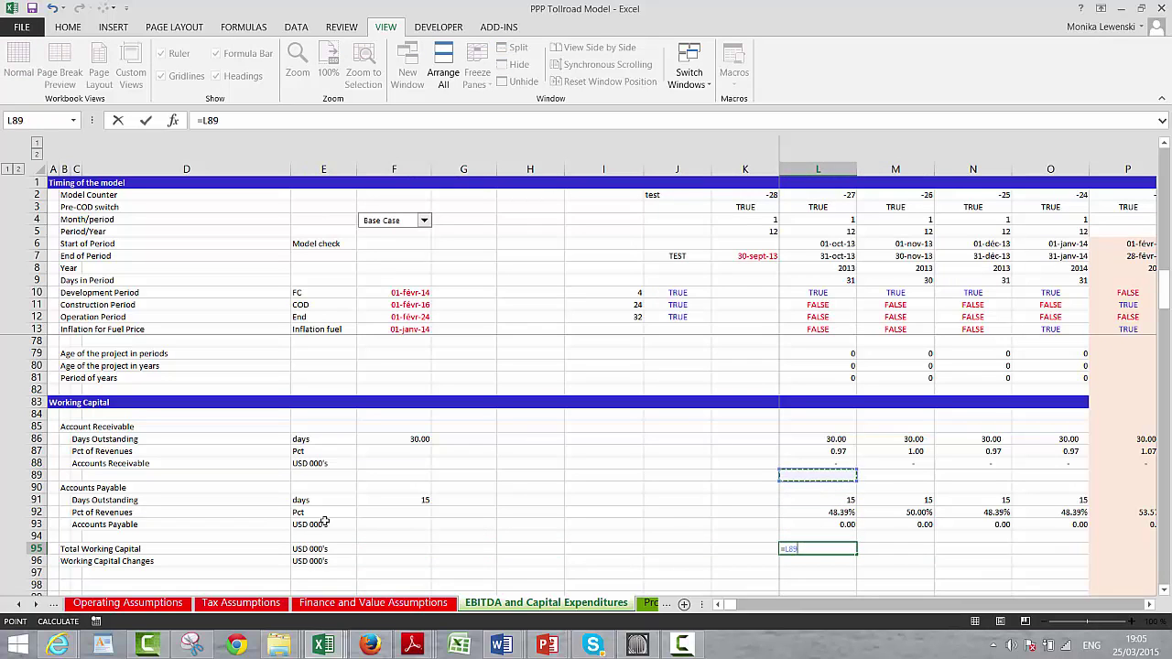
pyautogui.press('Up')
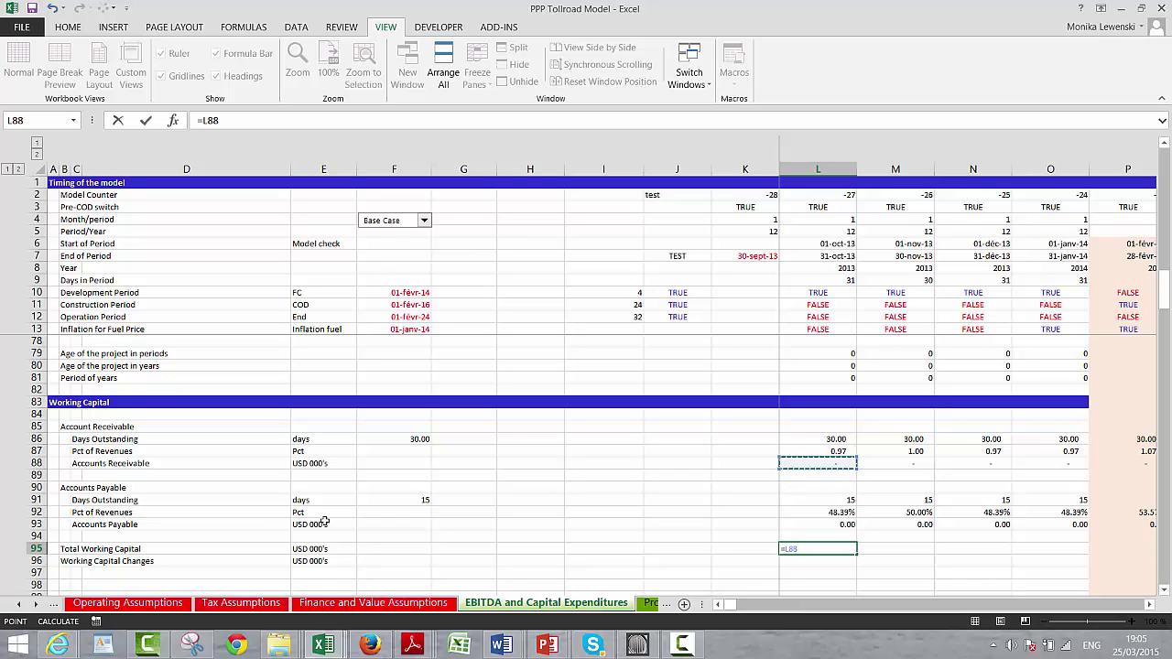
pyautogui.write('-')
pyautogui.press('Up')
pyautogui.press('Up')
pyautogui.press('Return')
pyautogui.press('Up')
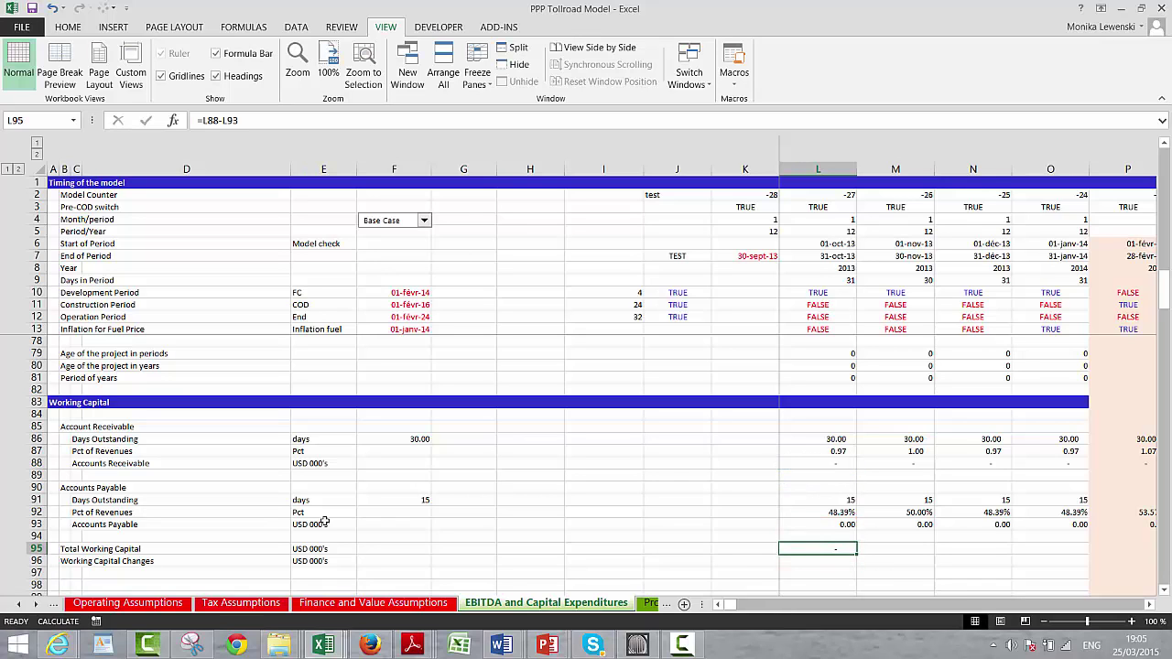
pyautogui.hotkey('shift', 'Right')
pyautogui.hotkey('shift', 'Right')
pyautogui.hotkey('shift', 'Right')
pyautogui.hotkey('shift', 'Right')
pyautogui.hotkey('ctrl', 'r')
# Enter =L95-K95 in L96 and fill the Working Capital Changes formula across all periods.
pyautogui.press('Down')
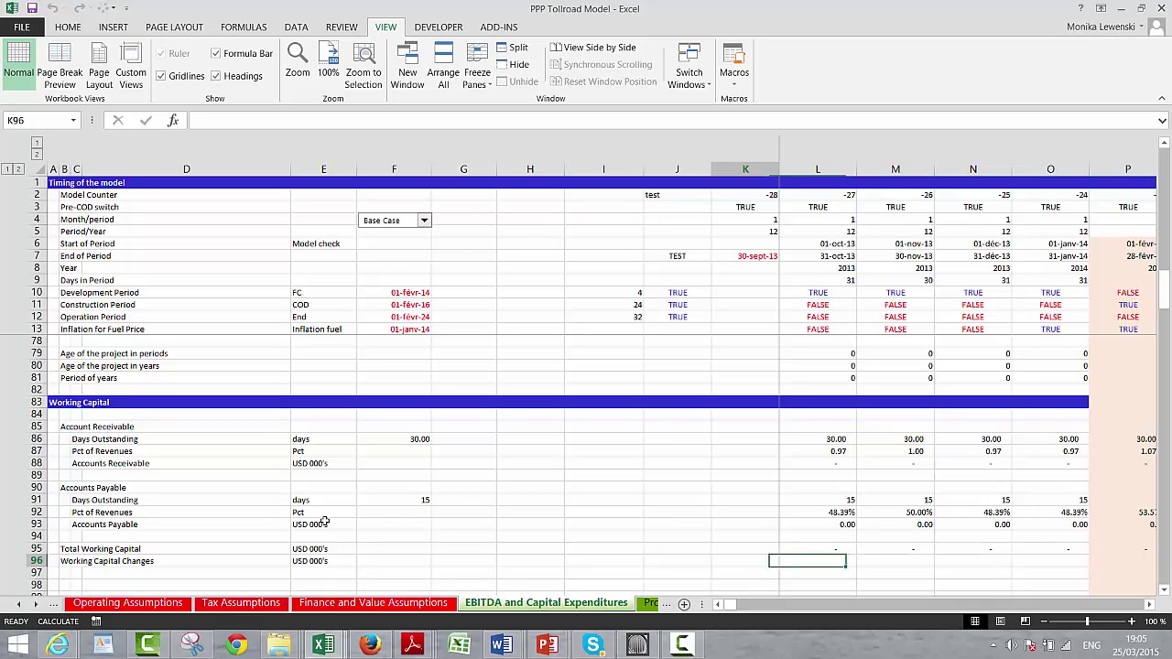
pyautogui.press('Left')
pyautogui.press('Right')
pyautogui.write('=')
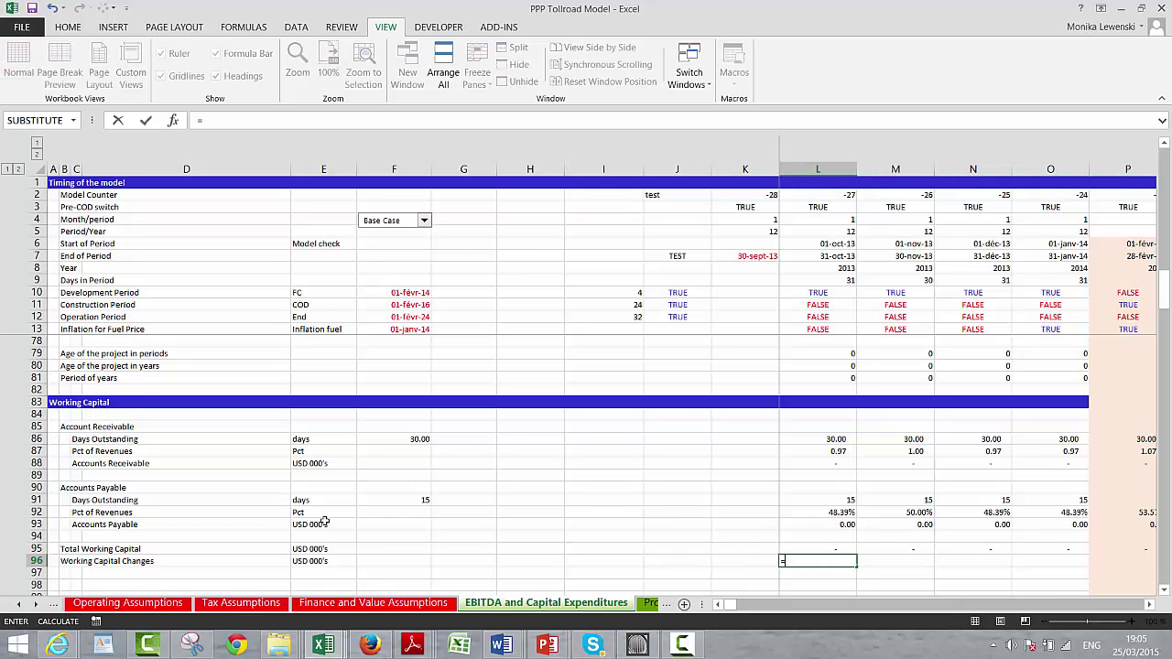
pyautogui.press('Up')
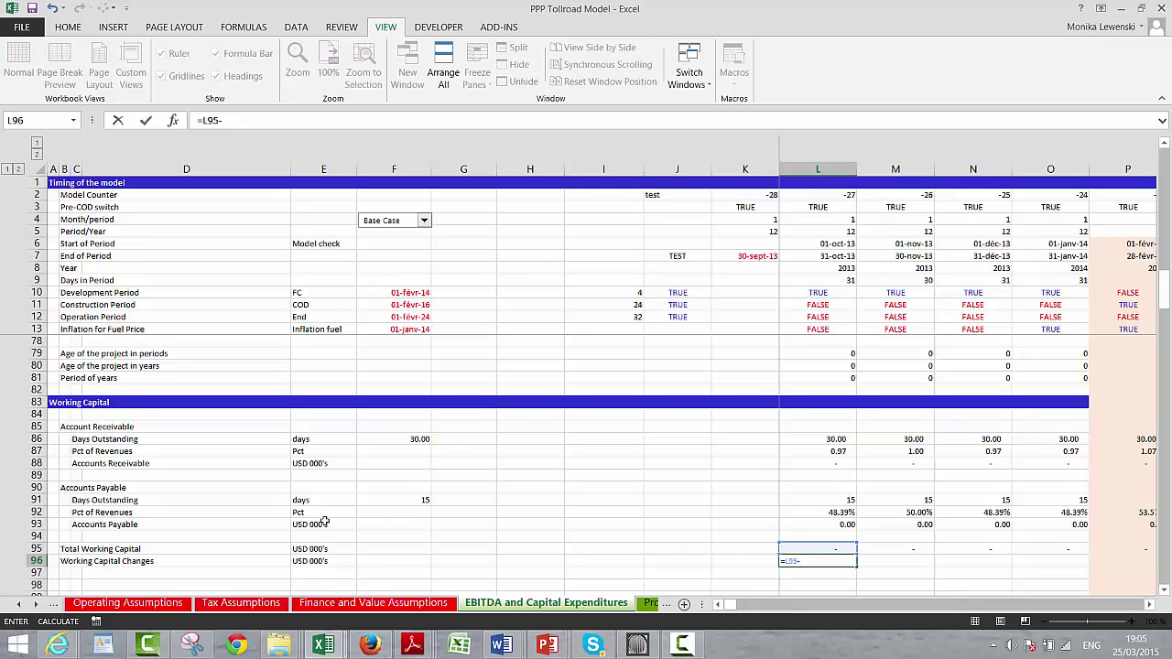
pyautogui.write('-')
pyautogui.press('Left')
pyautogui.press('Up')
pyautogui.press('Return')
pyautogui.press('Up')
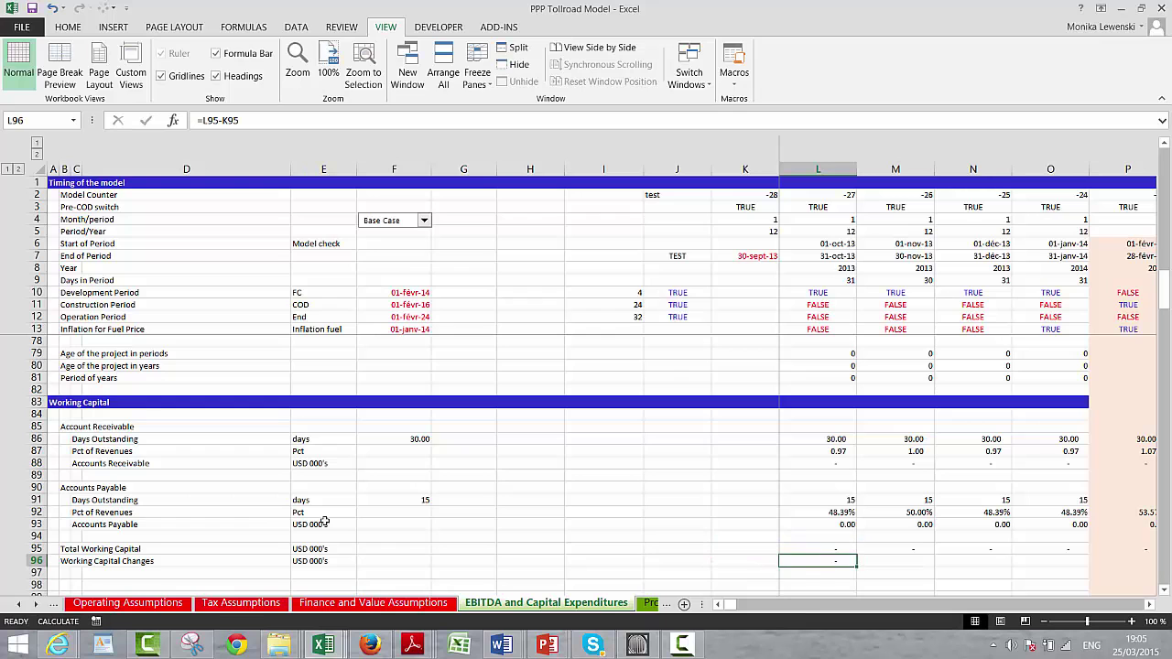
pyautogui.hotkey('shift', 'Right')
pyautogui.hotkey('shift', 'Right')
pyautogui.hotkey('shift', 'Right')
pyautogui.hotkey('shift', 'Right')
pyautogui.hotkey('ctrl', 'r')
pyautogui.press('Right')
pyautogui.press('Right')
pyautogui.press('Right')
pyautogui.press('Right')
pyautogui.press('Right')
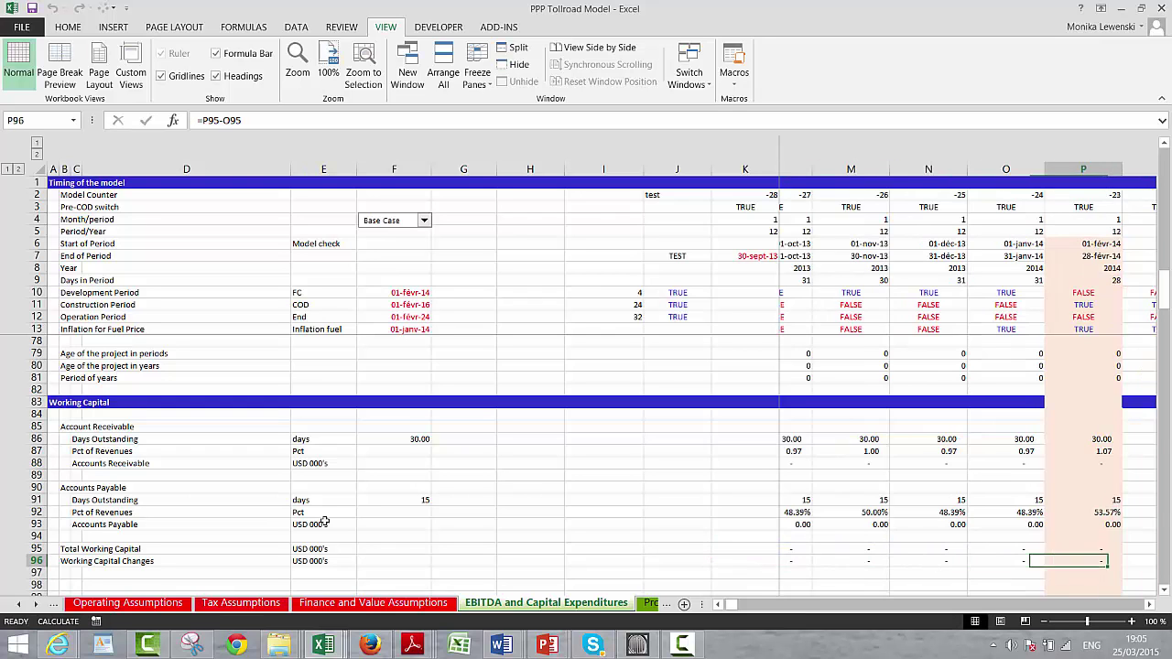
# Review the working capital totals and change formulas through columns BS and BT.
pyautogui.press('Right')
pyautogui.press('Right')
pyautogui.press('Right')
pyautogui.press('Right')
pyautogui.press('Right')
pyautogui.press('Right')
pyautogui.press('Right')
pyautogui.press('Right')
pyautogui.press('Right')
pyautogui.press('Right')
pyautogui.press('Right')
pyautogui.press('Right')
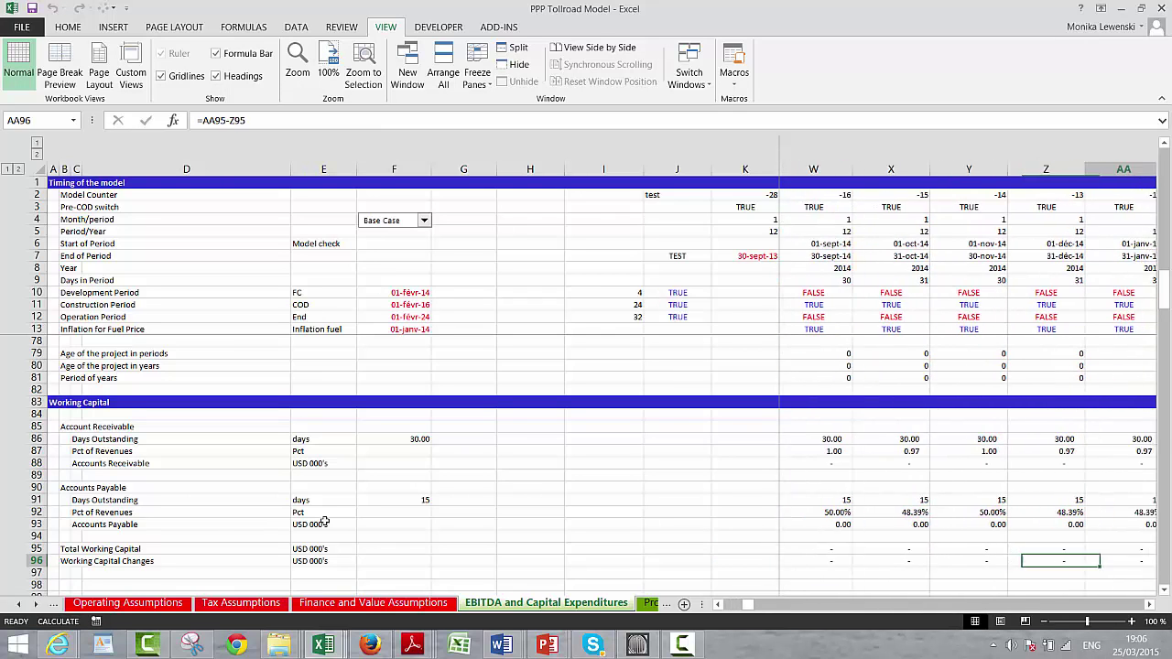
pyautogui.press('Right')
pyautogui.press('Right')
pyautogui.press('Right')
pyautogui.press('Right')
pyautogui.press('Right')
pyautogui.press('Right')
pyautogui.press('Right')
pyautogui.press('Right')
pyautogui.press('Right')
pyautogui.press('Right')
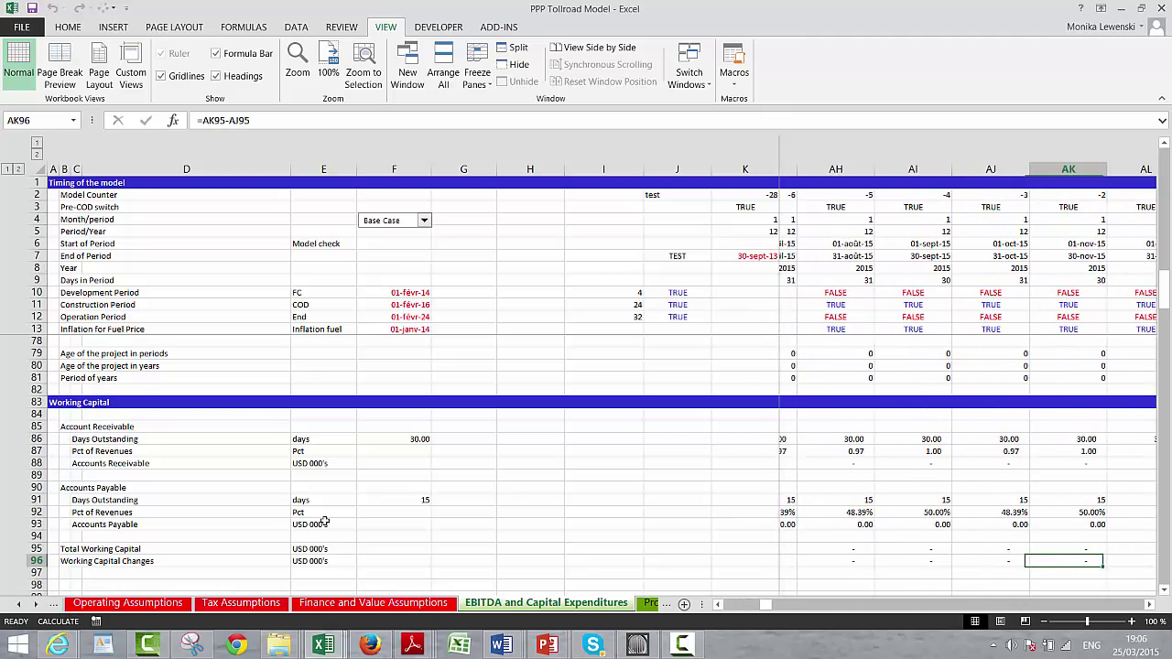
pyautogui.press('Right')
pyautogui.press('Right')
pyautogui.press('Right')
pyautogui.press('Right')
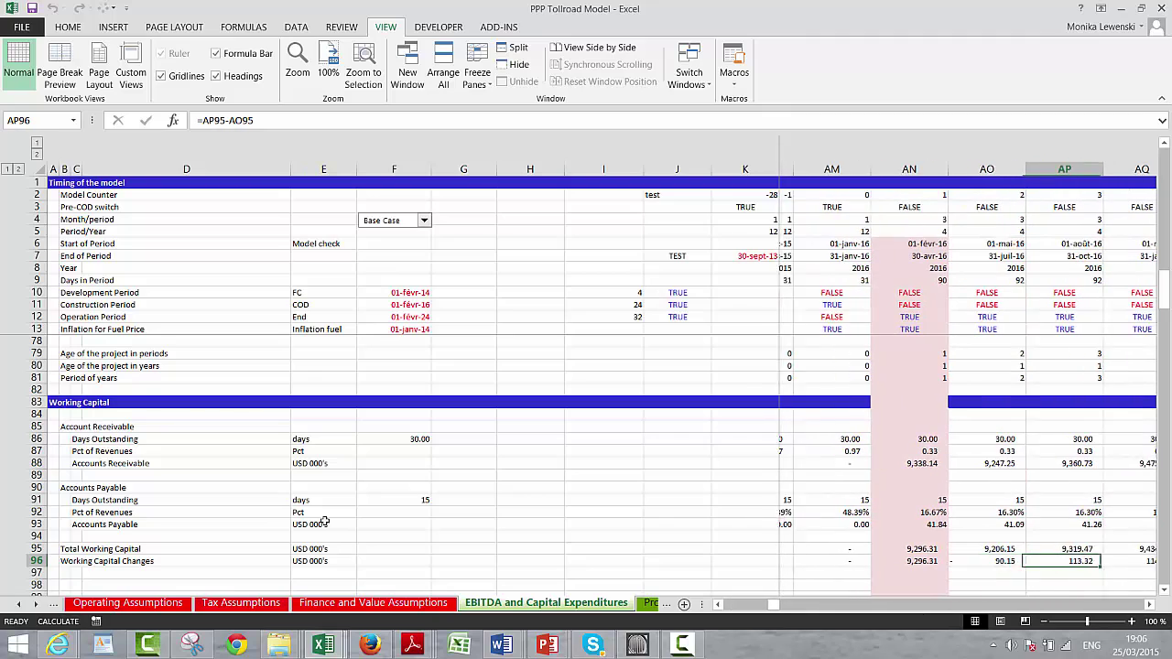
pyautogui.press('Right')
pyautogui.press('Right')
pyautogui.press('Right')
pyautogui.press('Right')
pyautogui.press('Right')
pyautogui.press('Right')
pyautogui.press('Right')
pyautogui.press('Right')
pyautogui.press('Right')
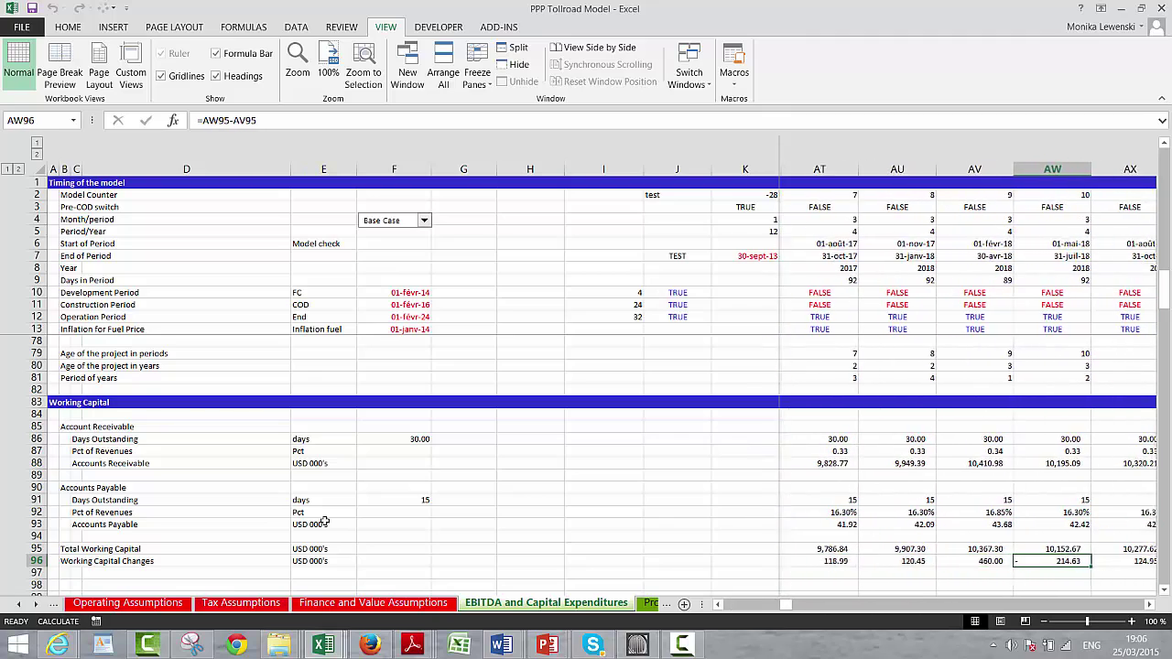
pyautogui.press('Right')
pyautogui.press('Right')
pyautogui.press('Right')
pyautogui.press('Right')
pyautogui.press('Right')
pyautogui.press('Right')
pyautogui.press('Right')
pyautogui.press('Right')
pyautogui.press('Right')
pyautogui.press('Right')
pyautogui.press('Right')
pyautogui.press('Right')
pyautogui.press('Right')
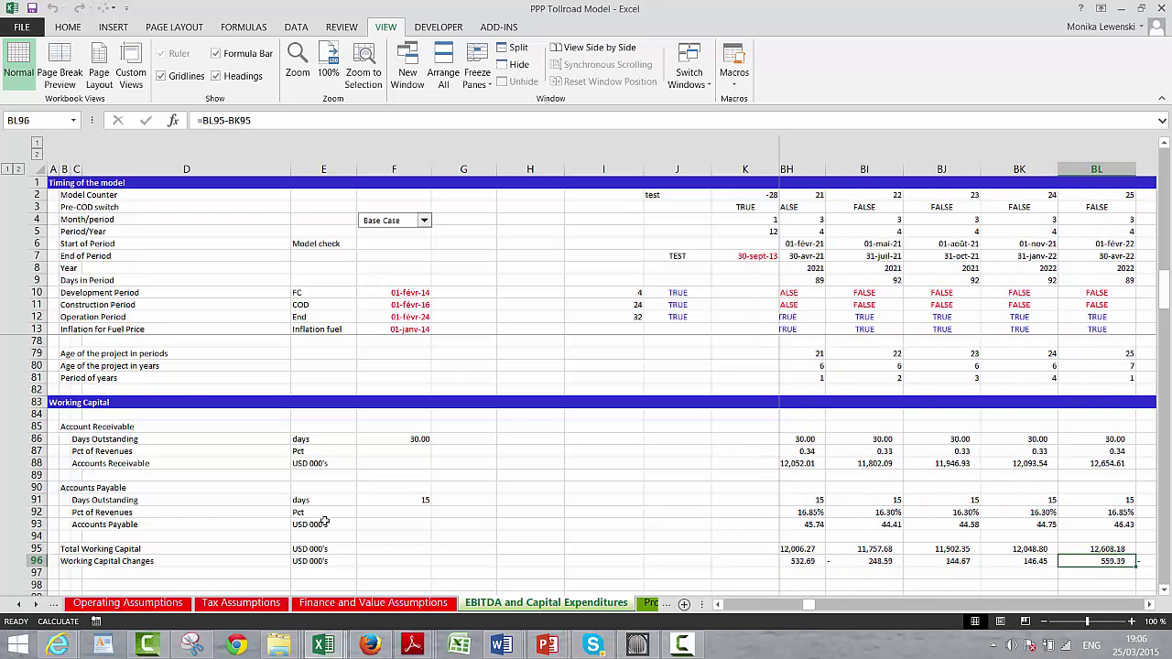
pyautogui.press('Right')
pyautogui.press('Right')
pyautogui.press('Right')
pyautogui.press('Right')
pyautogui.press('Right')
pyautogui.press('Right')
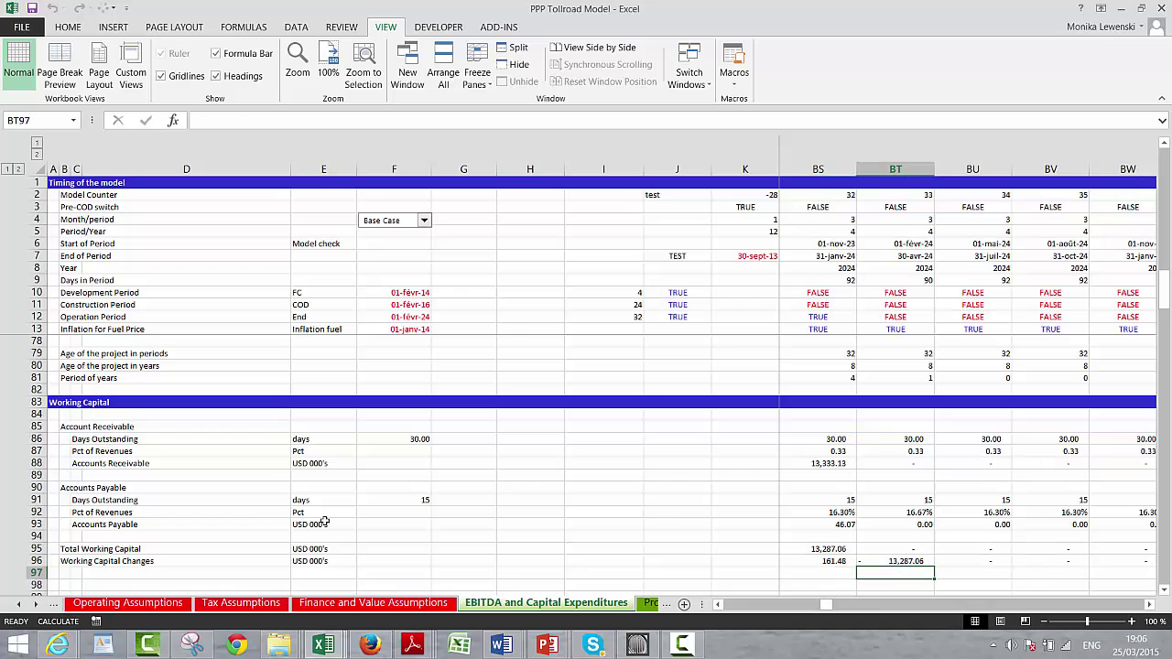
pyautogui.press('Left')
pyautogui.press('Up')
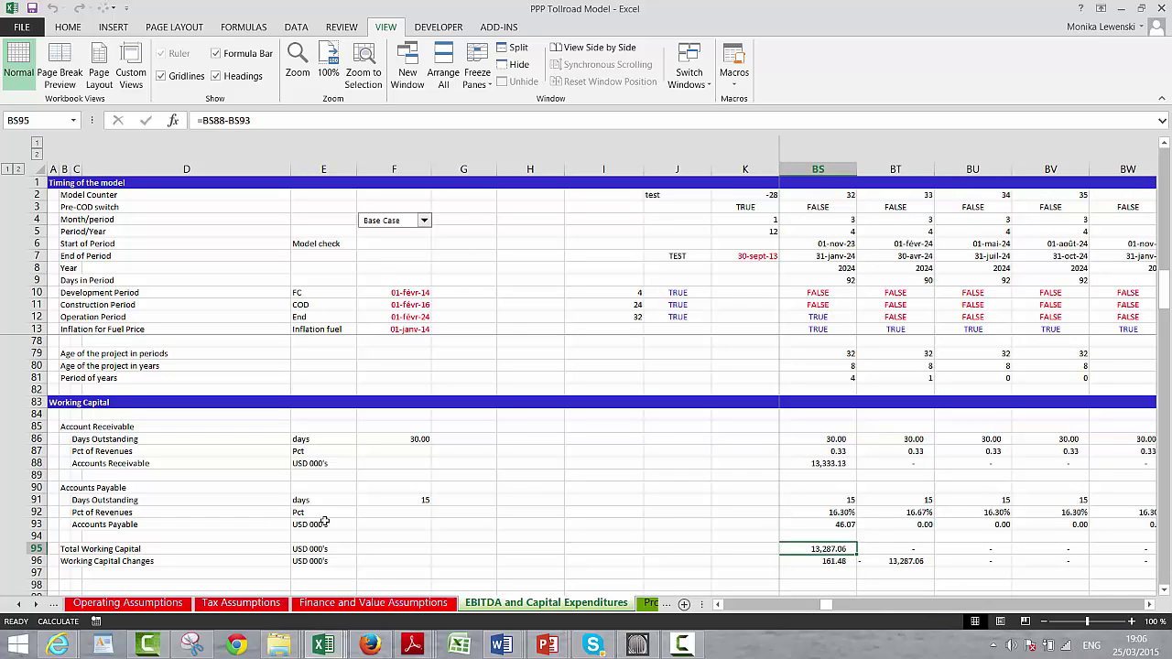
pyautogui.press('Down')
pyautogui.press('Down')
pyautogui.press('Right')
pyautogui.press('Up')
pyautogui.press('Left')
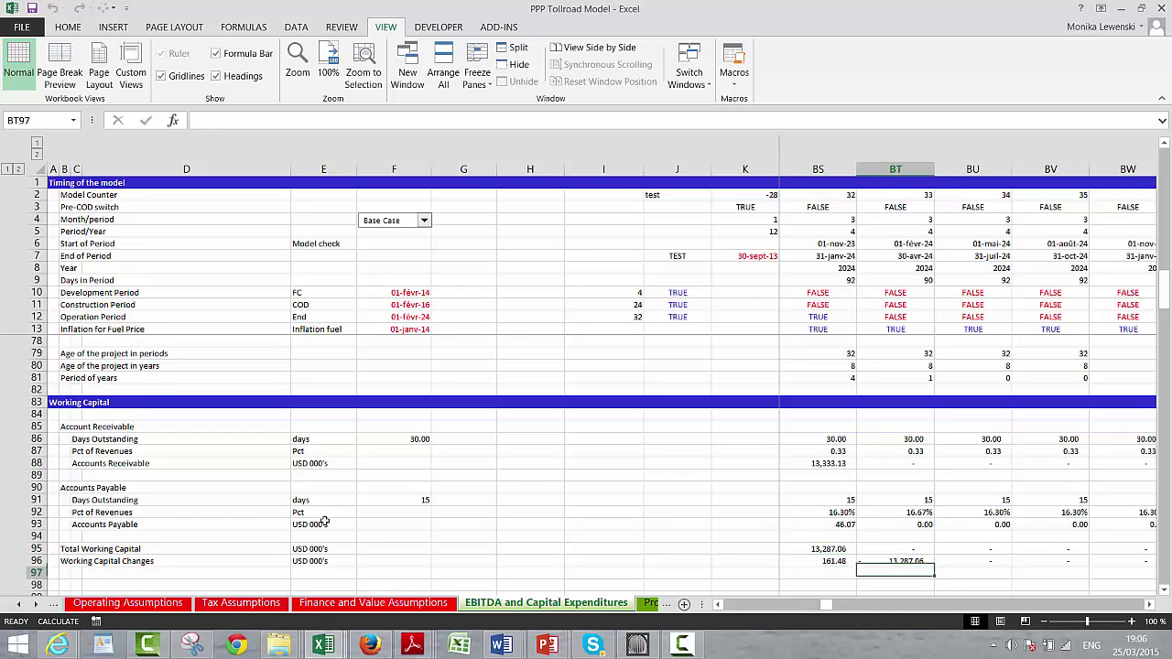
pyautogui.press('Right')
pyautogui.press('Left')
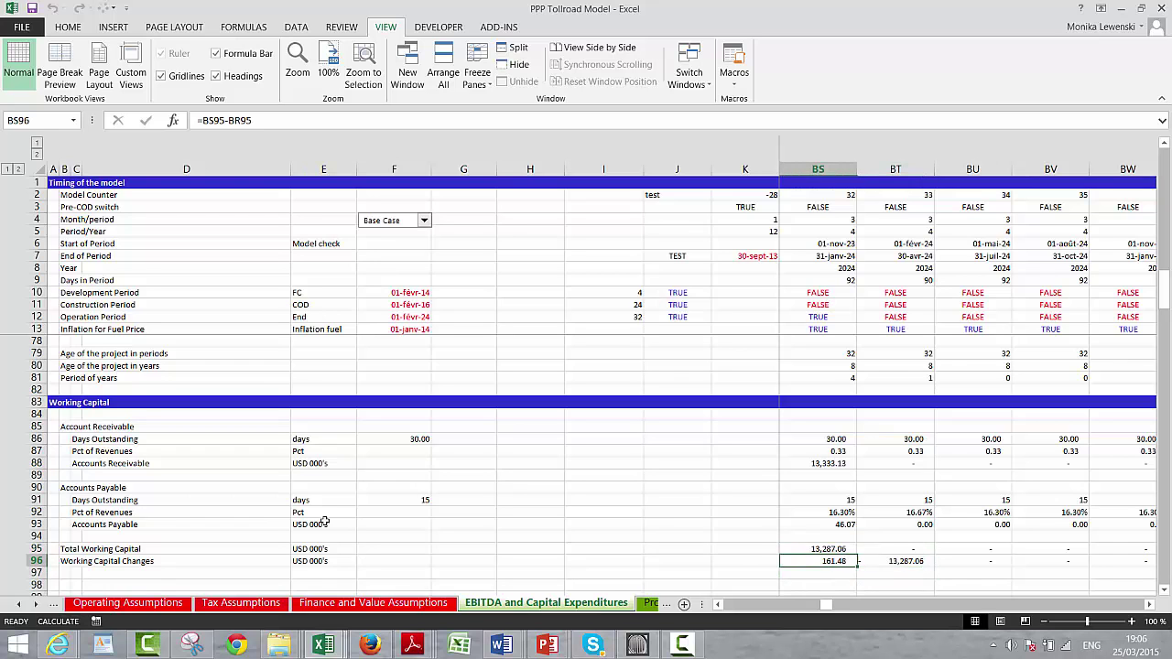
pyautogui.press('Down')
pyautogui.press('Left')
pyautogui.press('Left')
pyautogui.press('Left')
pyautogui.press('Left')
pyautogui.press('Left')
pyautogui.press('Left')
pyautogui.press('Left')
pyautogui.press('Left')
pyautogui.press('Left')
pyautogui.press('Left')
pyautogui.press('Left')
pyautogui.press('Left')
pyautogui.press('Left')
pyautogui.press('Left')
pyautogui.press('Left')
pyautogui.press('Left')
pyautogui.press('Left')
pyautogui.press('Left')
pyautogui.press('Left')
pyautogui.press('Left')
pyautogui.press('Left')
pyautogui.press('Left')
pyautogui.press('Left')
pyautogui.press('Left')
pyautogui.press('Left')
pyautogui.press('Left')
pyautogui.press('Left')
pyautogui.press('Left')
pyautogui.press('Left')
pyautogui.press('Left')
pyautogui.press('Left')
pyautogui.press('Left')
pyautogui.press('Left')
pyautogui.press('Left')
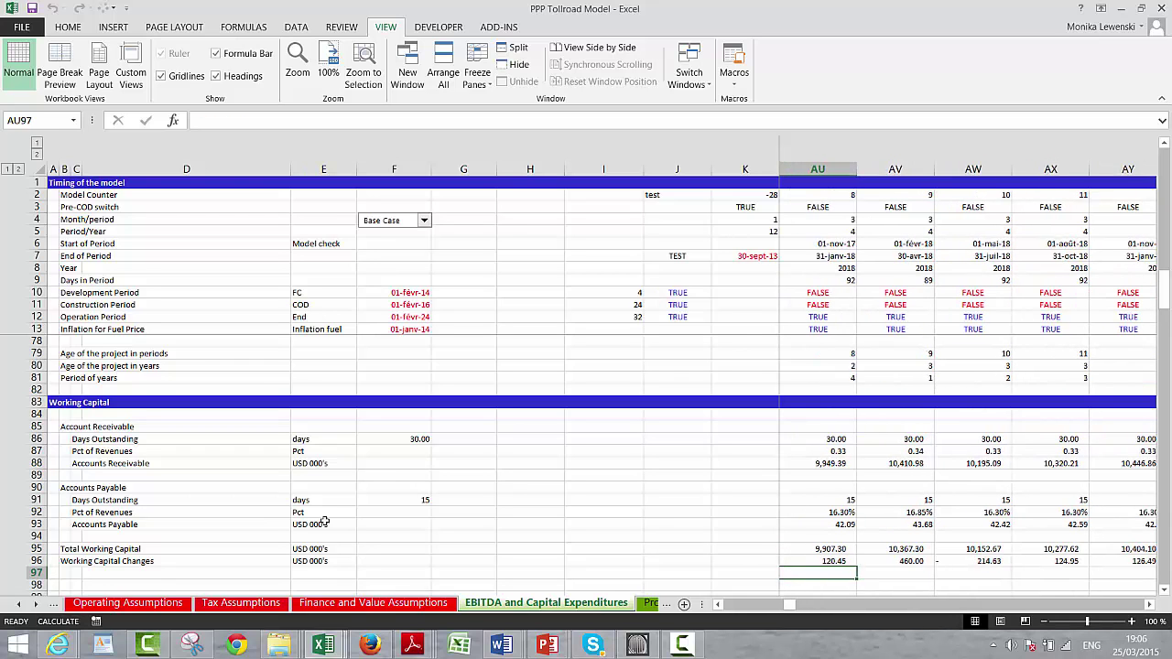
pyautogui.press('Left')
pyautogui.press('Left')
pyautogui.press('Left')
pyautogui.press('Left')
pyautogui.press('Left')
pyautogui.press('Left')
pyautogui.press('Left')
pyautogui.press('Left')
pyautogui.press('Left')
pyautogui.press('Left')
pyautogui.press('Left')
pyautogui.press('Left')
pyautogui.press('Left')
pyautogui.press('Left')
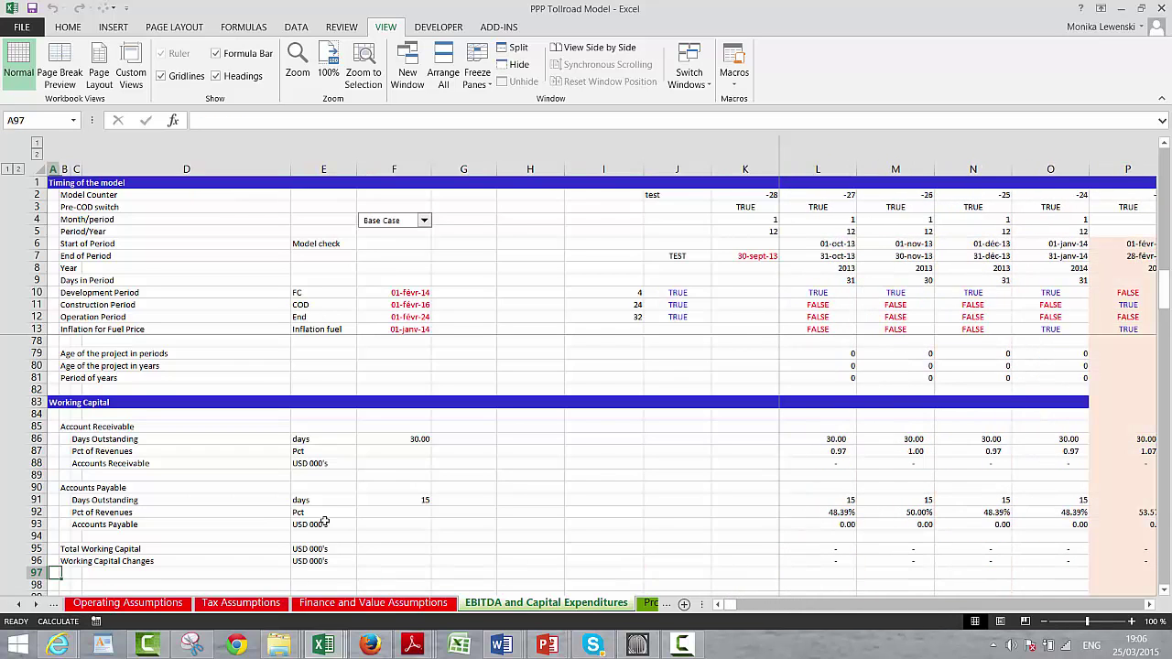
# Delete the empty rows 98 and 99 below Working Capital Changes.
pyautogui.press('Down')
pyautogui.press('Down')
pyautogui.press('Down')
pyautogui.press('Up')
pyautogui.press('Up')
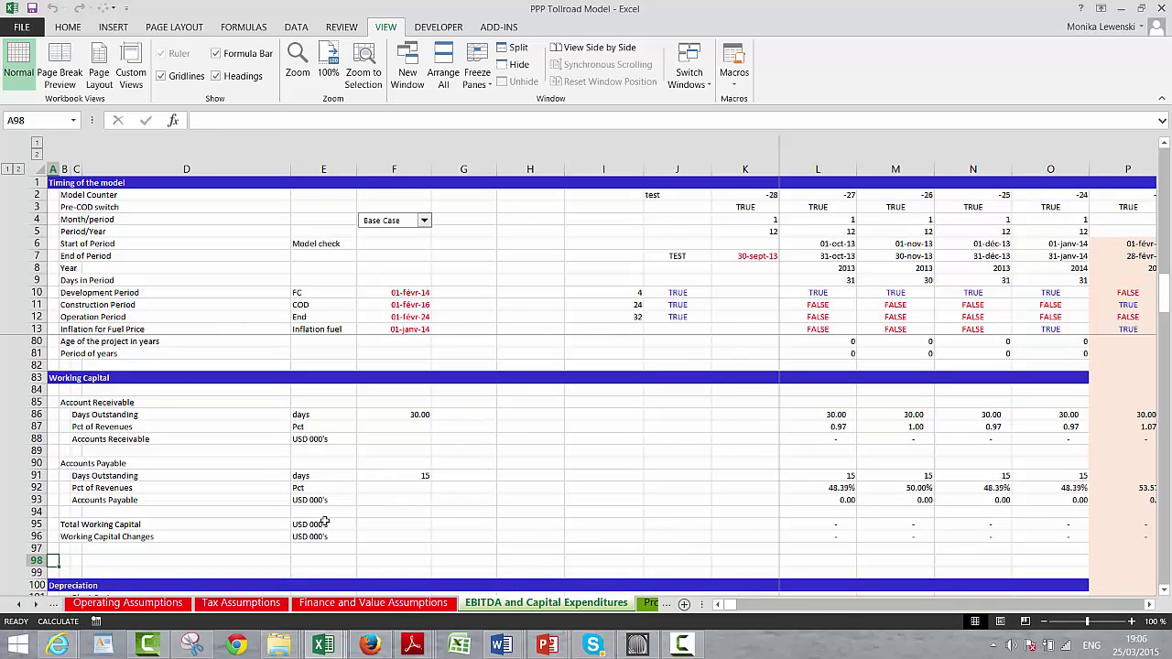
pyautogui.hotkey('shift', 'space')
pyautogui.hotkey('shift', 'Down')
pyautogui.hotkey('ctrl', '-')
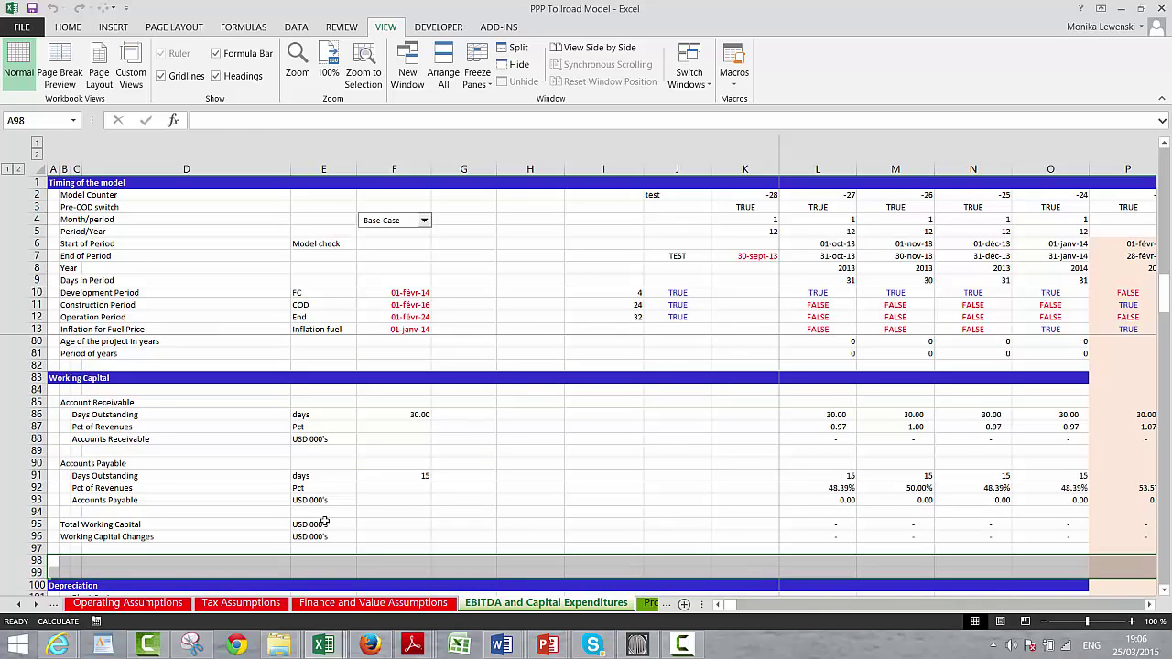
# Check the change formula in L96, then move to the Project Financing sheet.
pyautogui.press('Up')
pyautogui.press('Up')
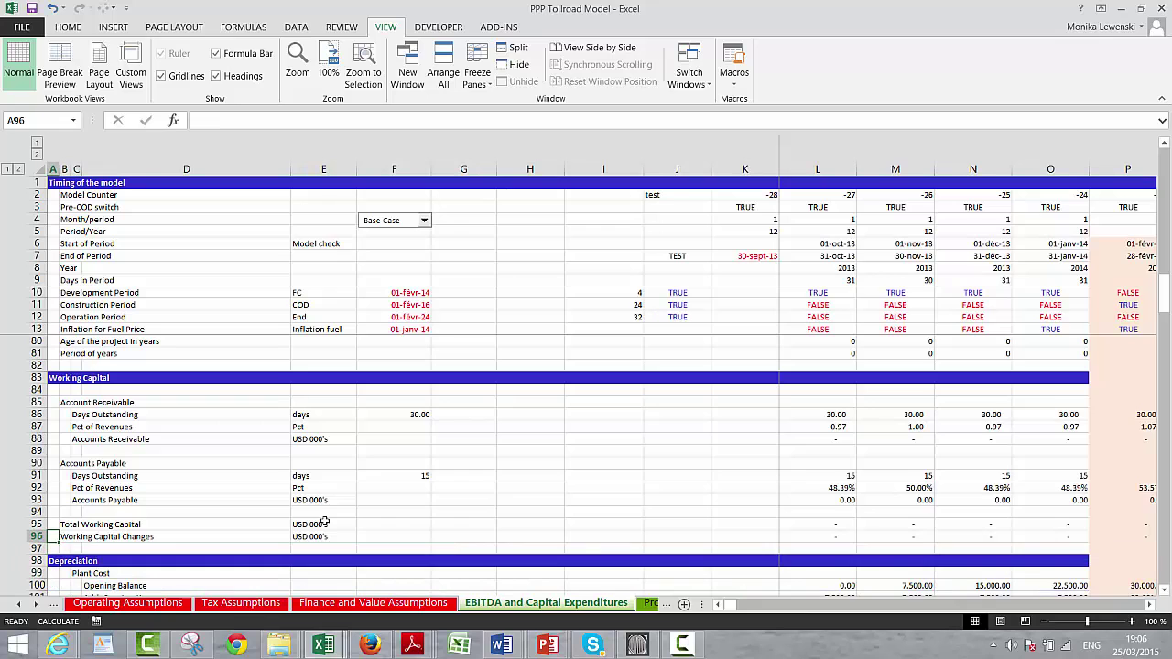
pyautogui.press('Right')
pyautogui.press('Right')
pyautogui.press('Right')
pyautogui.press('Right')
pyautogui.press('Right')
pyautogui.press('Right')
pyautogui.press('Right')
pyautogui.press('Right')
pyautogui.press('Right')
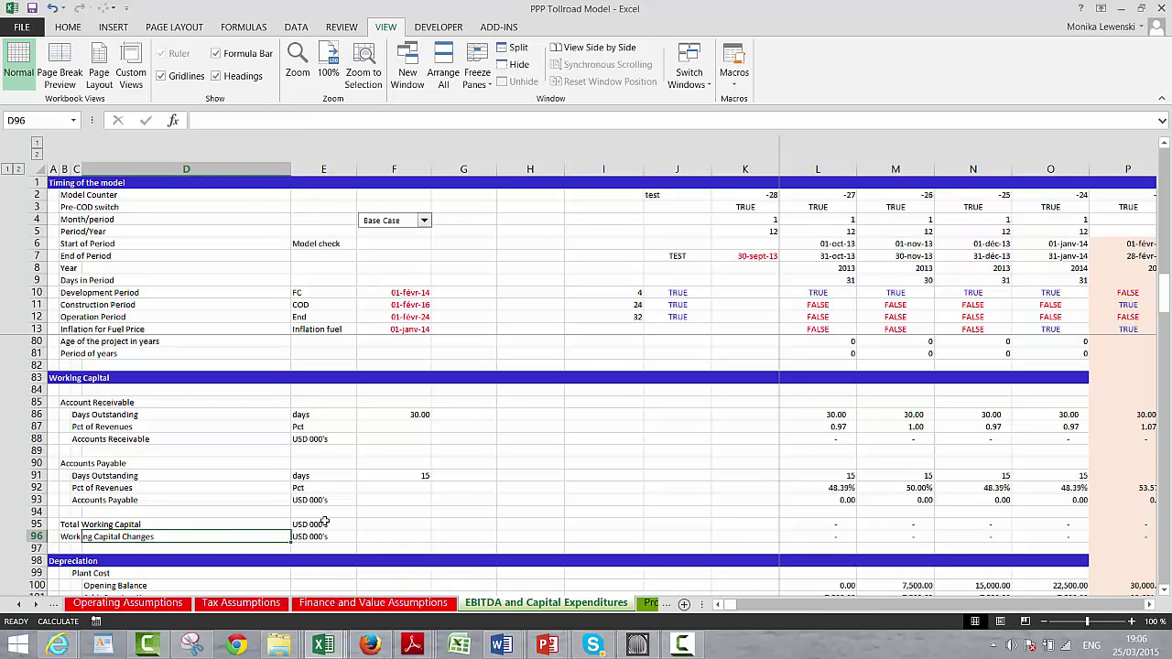
pyautogui.press('Right')
pyautogui.press('Right')
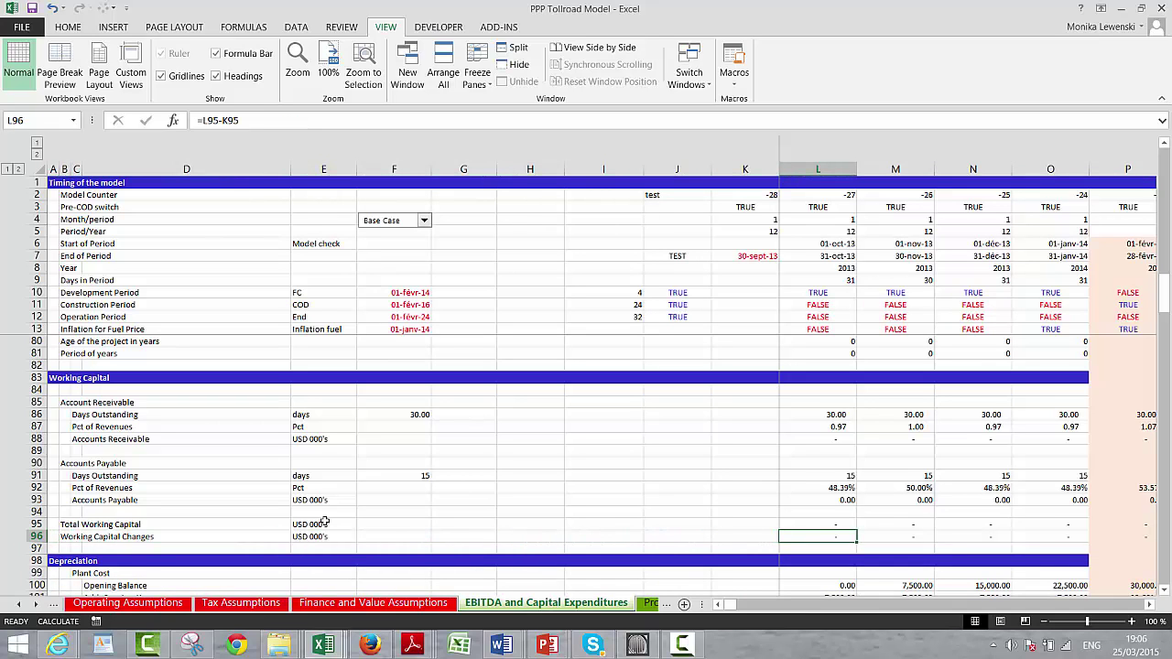
pyautogui.hotkey('ctrl', 'pagedown')
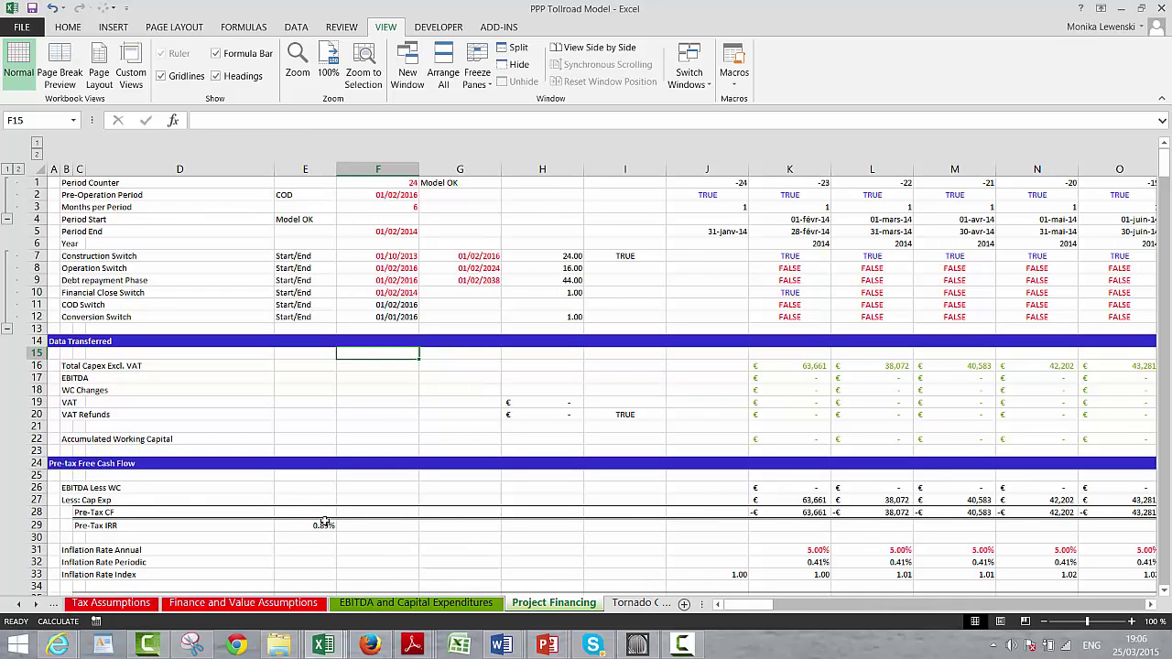
# Review the existing capex and EBITDA SUMIF links in K16 and K17 before K18.
pyautogui.press('Down')
pyautogui.press('Down')
pyautogui.press('Right')
pyautogui.press('Right')
pyautogui.press('Right')
pyautogui.press('Right')
pyautogui.press('Right')
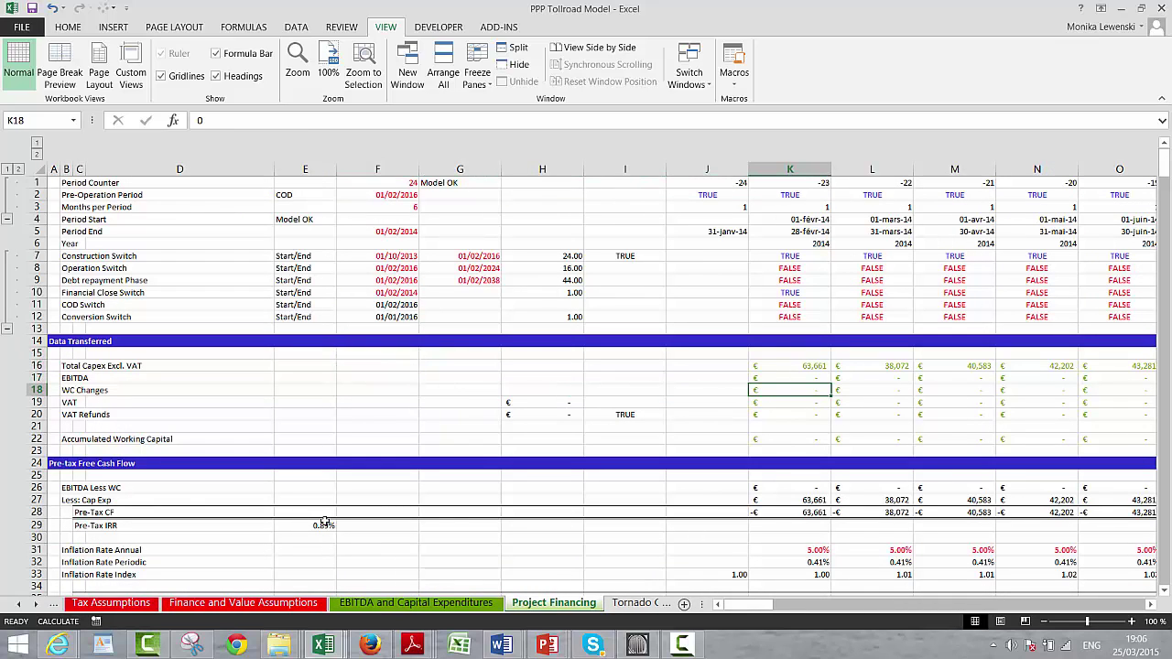
pyautogui.press('Up')
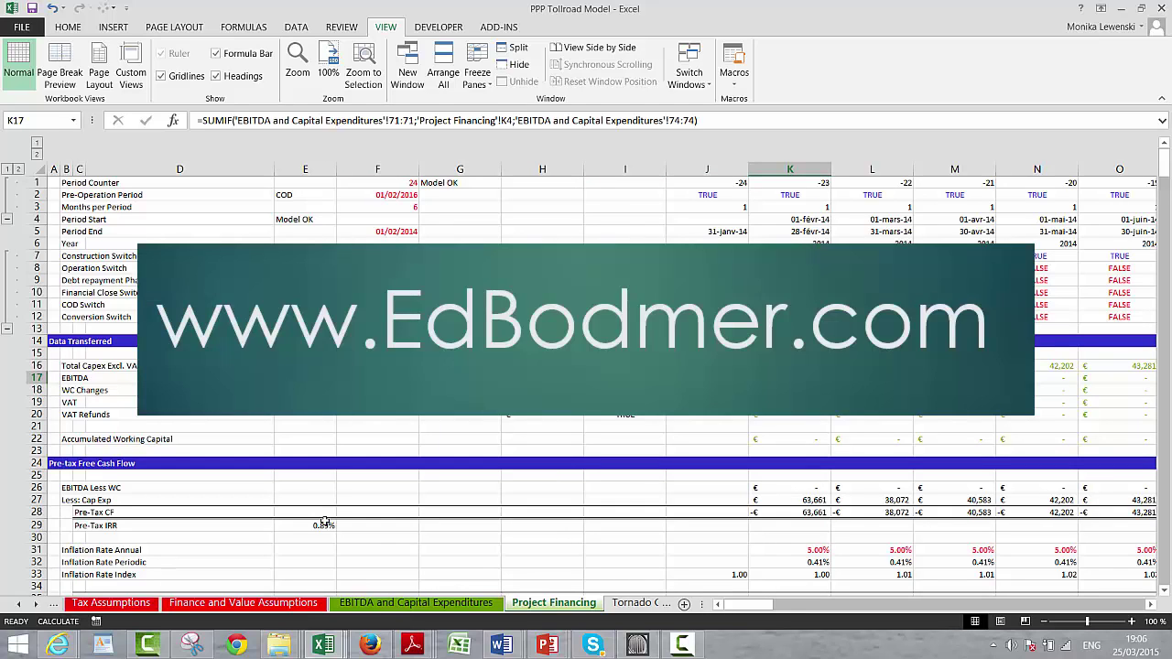
pyautogui.press('Up')
pyautogui.press('Down')
pyautogui.press('Down')
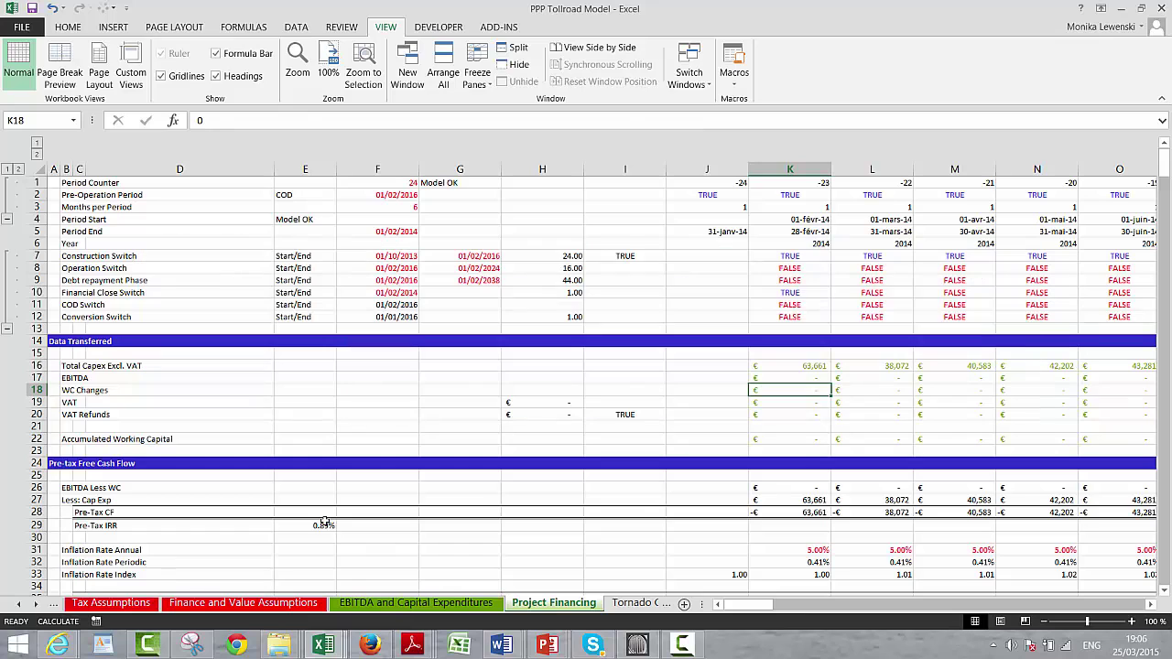
# In K18, SUMIF the source Start of Period row on K4, summing Working Capital Changes.
pyautogui.write('=sumif(')
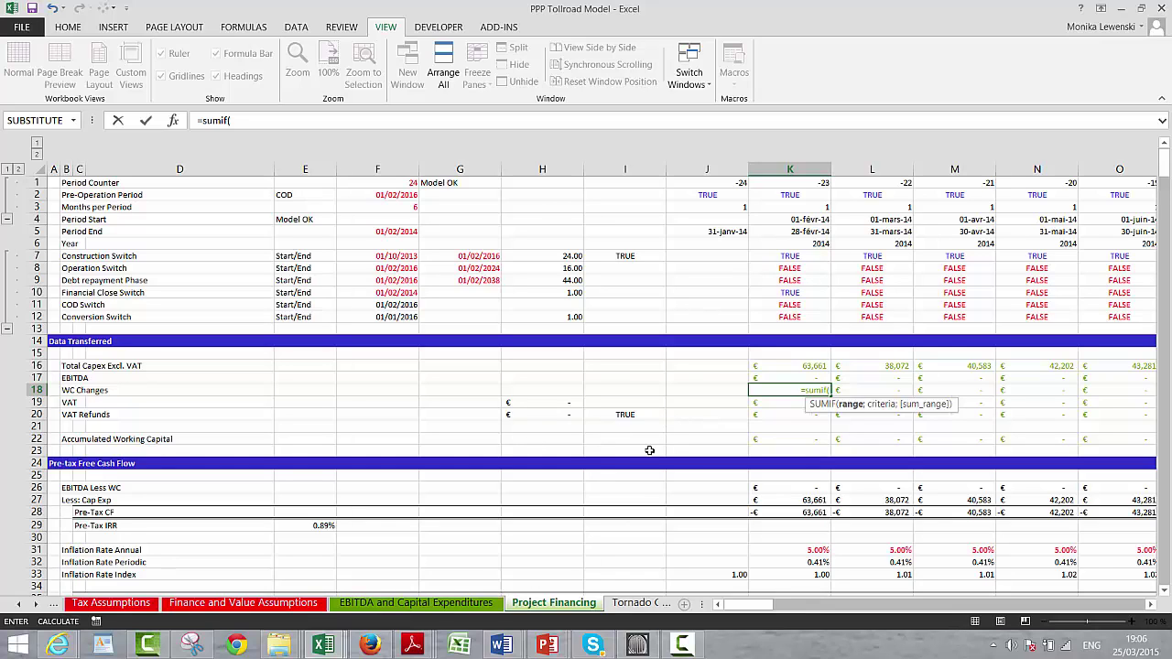
pyautogui.click(434, 609)
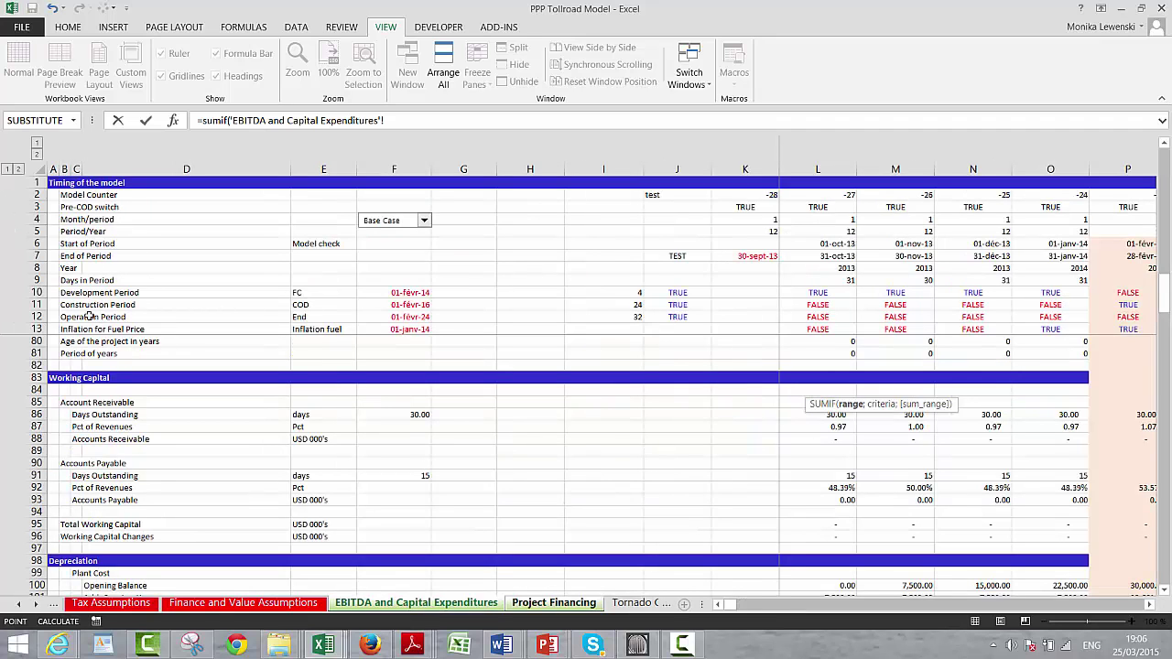
pyautogui.click(37, 242)
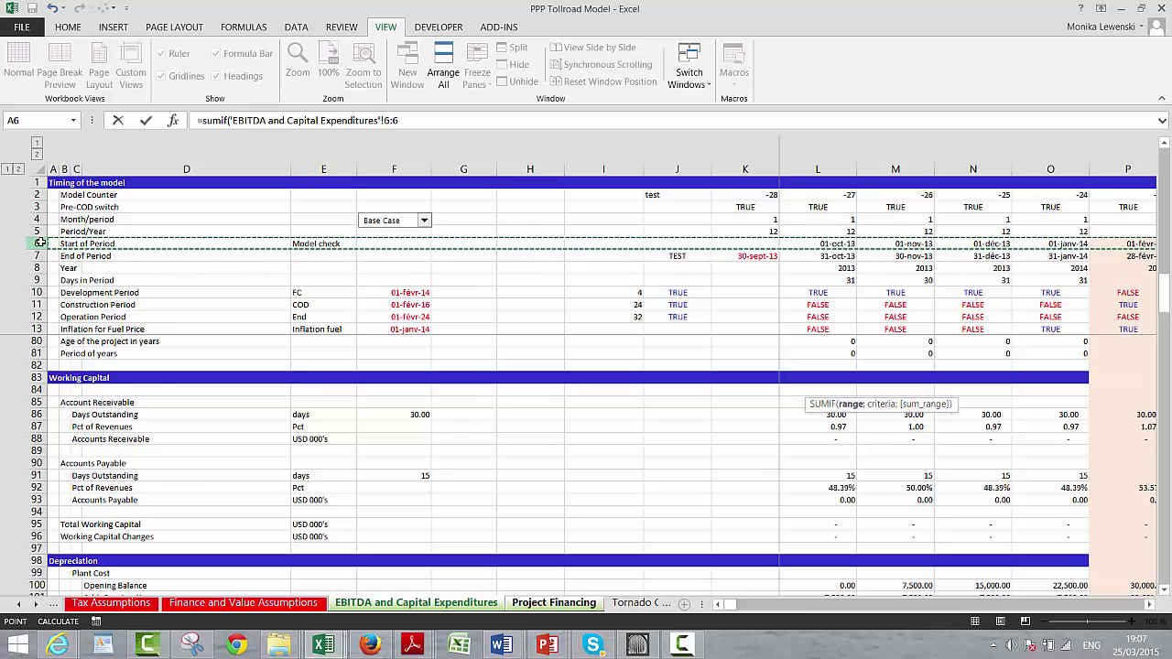
pyautogui.write(';')
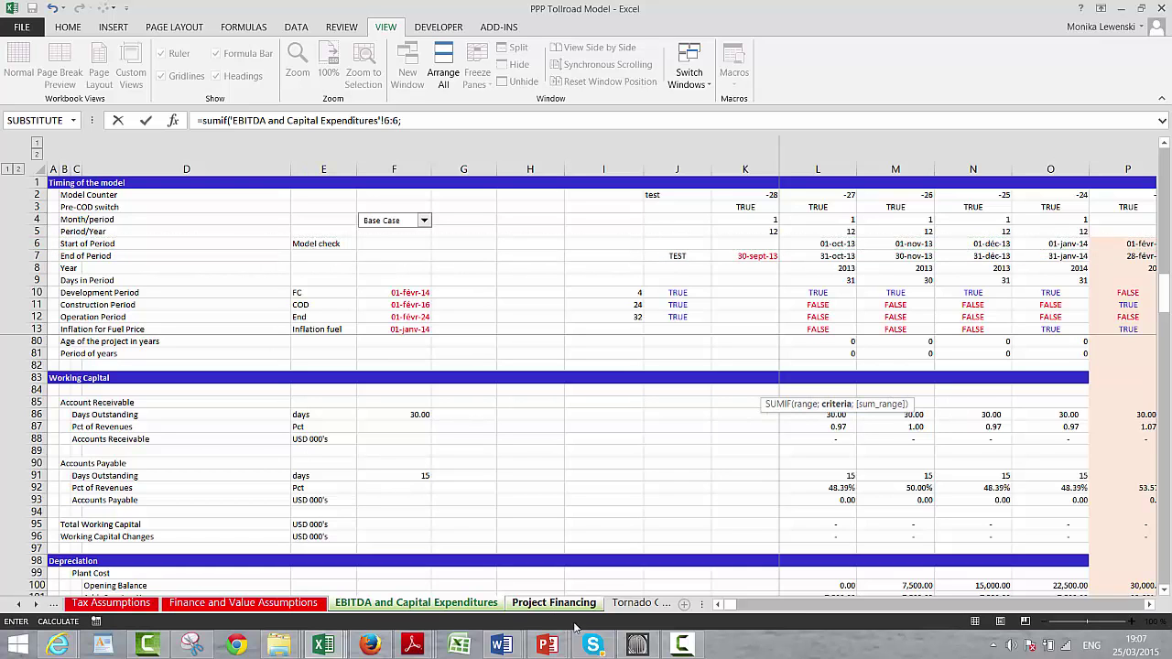
pyautogui.click(554, 602)
pyautogui.press('Up')
pyautogui.press('Up')
pyautogui.press('Up')
pyautogui.press('Up')
pyautogui.press('Up')
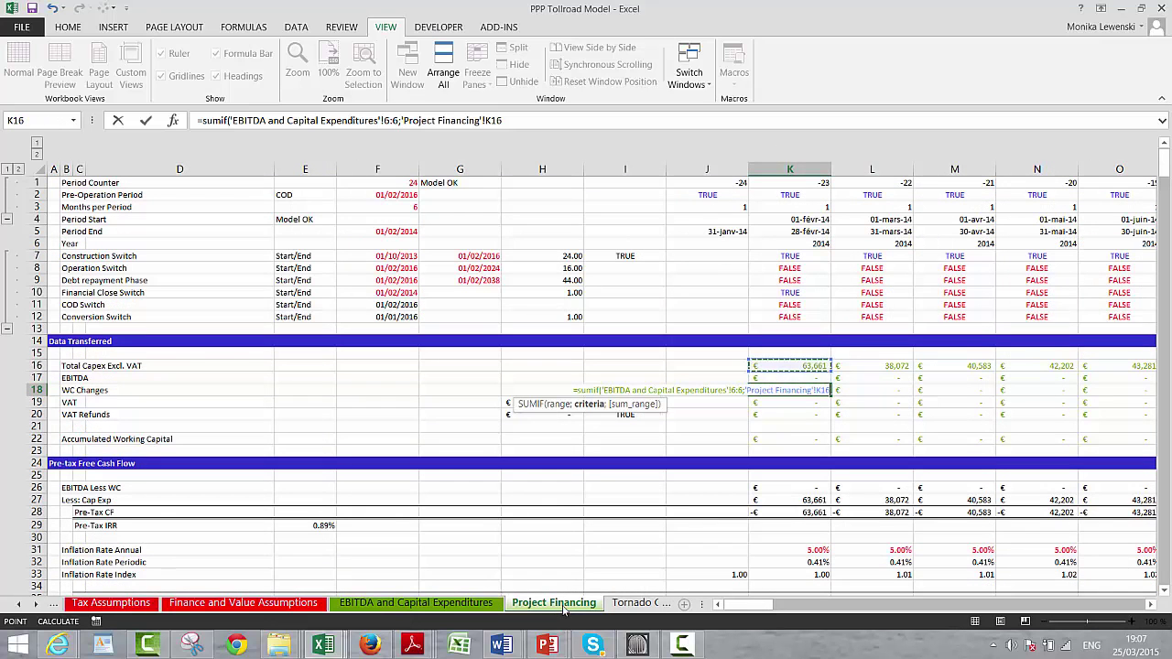
pyautogui.press('Up')
pyautogui.press('Up')
pyautogui.press('Up')
pyautogui.press('Up')
pyautogui.press('Up')
pyautogui.press('Up')
pyautogui.press('Up')
pyautogui.press('Up')
pyautogui.press('Up')
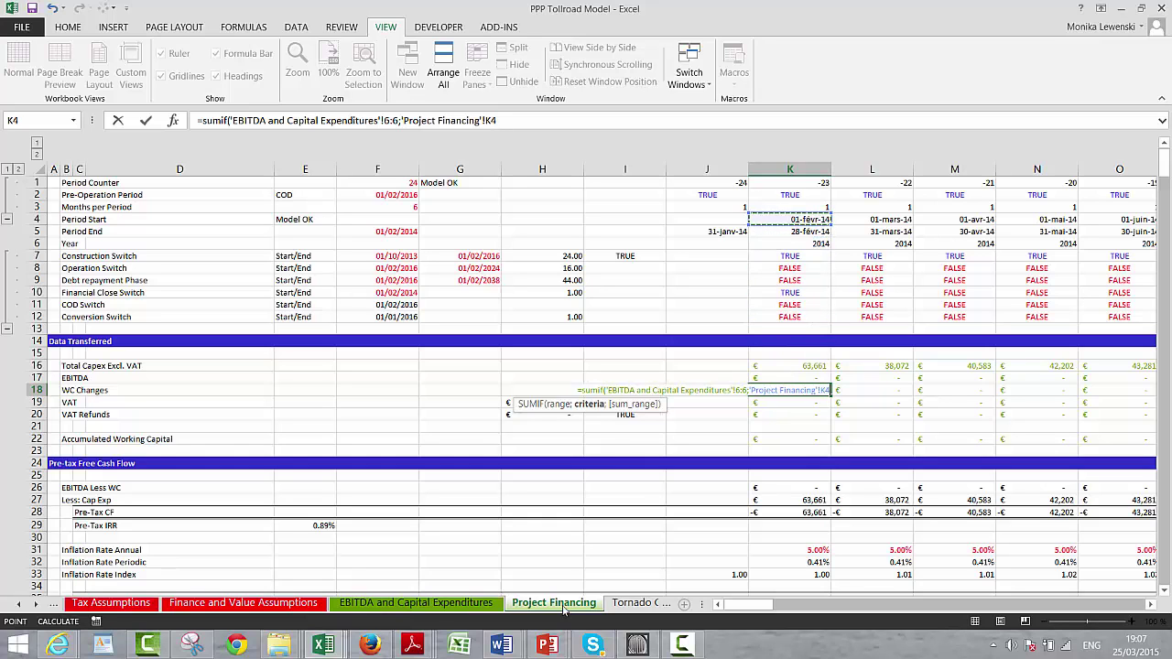
pyautogui.write(';')
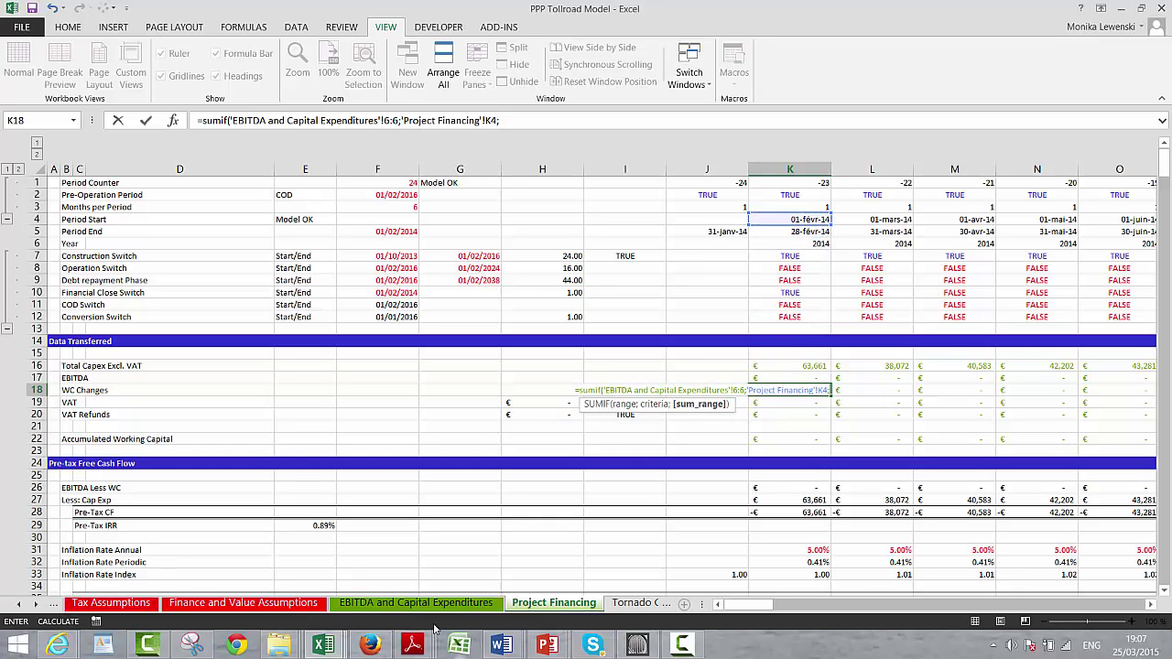
pyautogui.click(417, 603)
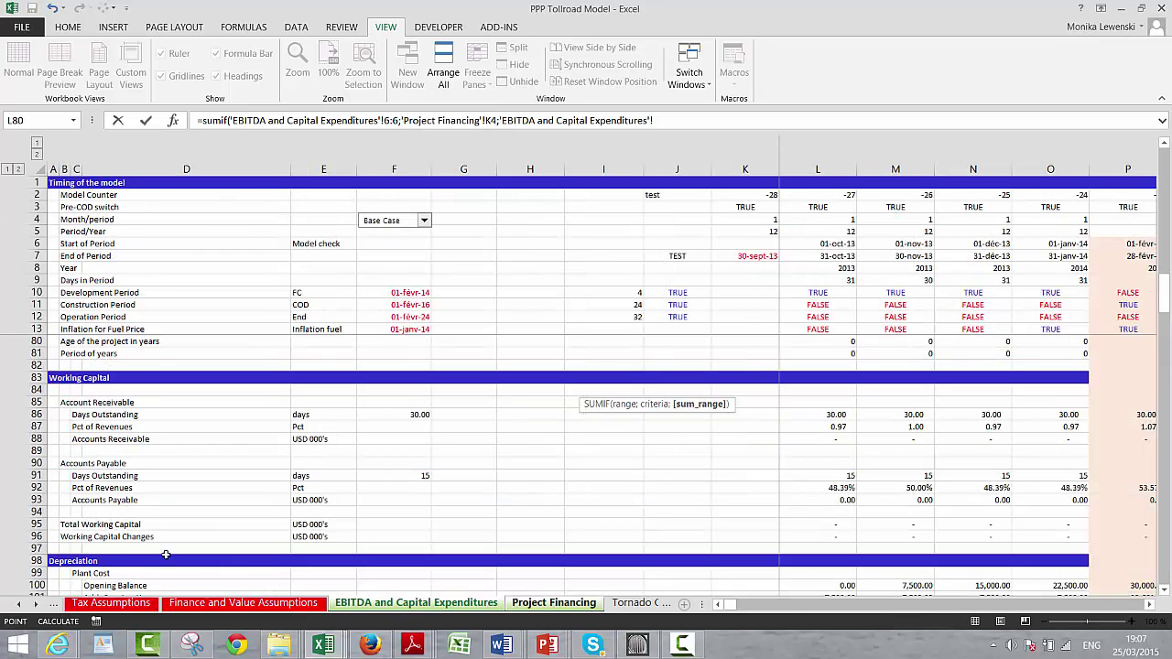
pyautogui.click(37, 536)
pyautogui.press('Return')
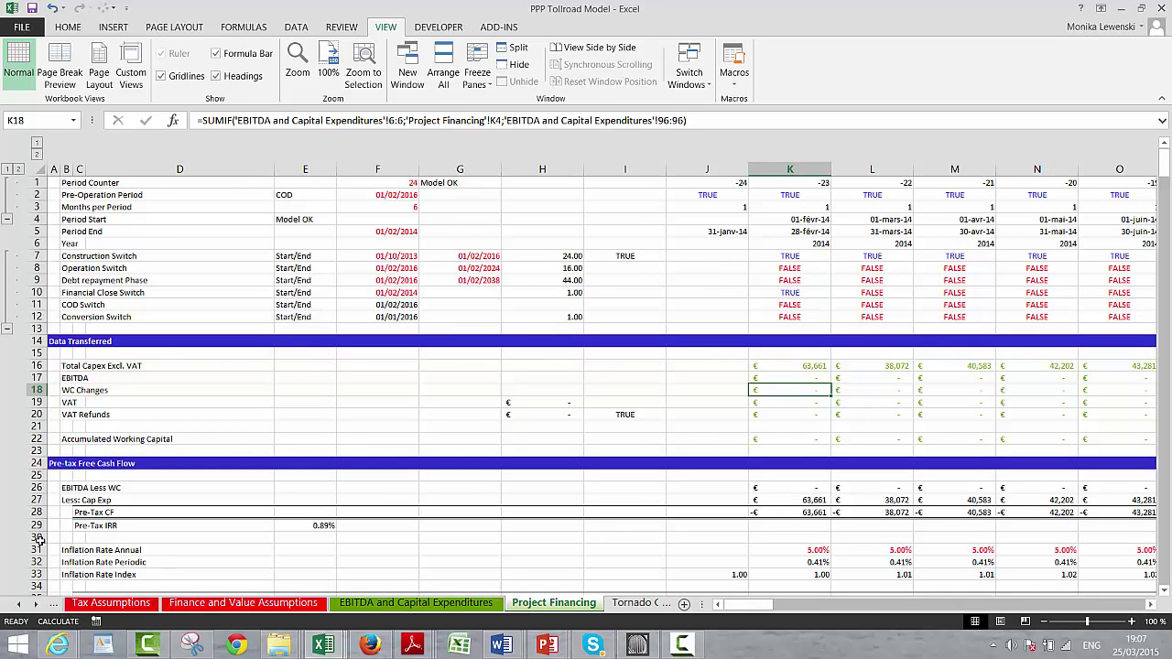
# Fill the WC Changes SUMIF from K18 across every period of row 18.
pyautogui.hotkey('ctrl', 'shift', 'Right')
pyautogui.hotkey('ctrl', 'r')
pyautogui.press('Right')
pyautogui.press('Right')
pyautogui.press('Right')
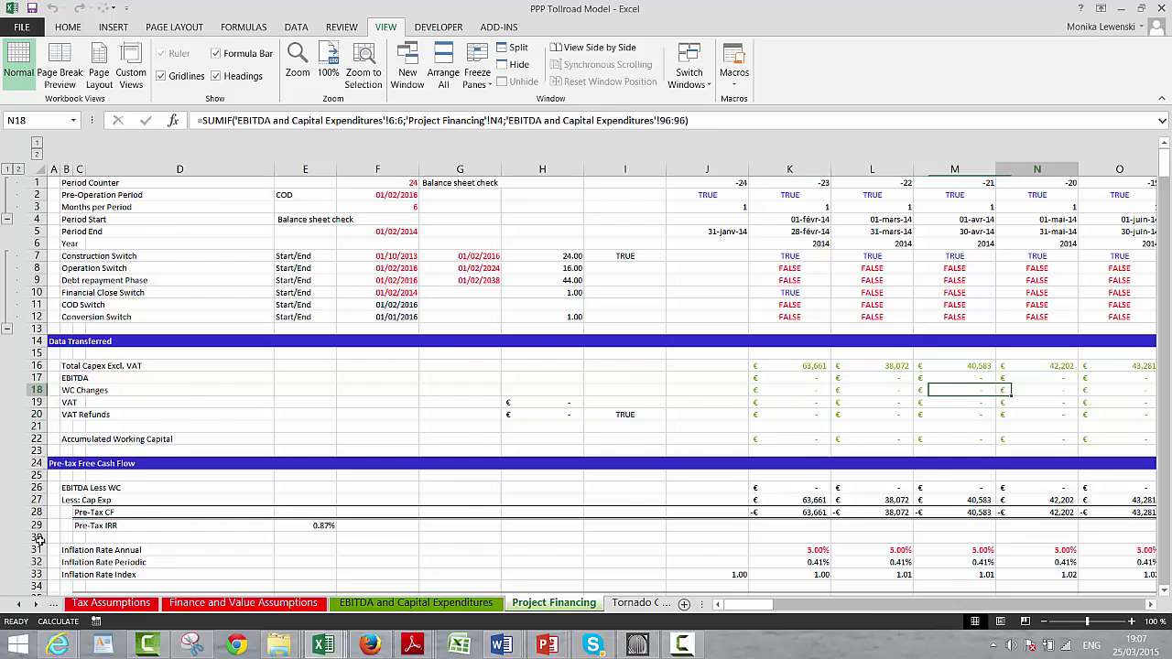
pyautogui.press('Right')
pyautogui.press('Right')
pyautogui.press('Right')
pyautogui.press('Right')
pyautogui.press('Right')
pyautogui.press('Right')
pyautogui.press('Right')
pyautogui.press('Right')
pyautogui.press('Right')
pyautogui.press('Right')
pyautogui.press('Right')
pyautogui.press('Right')
pyautogui.press('Right')
pyautogui.press('Right')
pyautogui.press('Right')
pyautogui.press('Right')
pyautogui.press('Right')
pyautogui.press('Right')
pyautogui.press('Right')
pyautogui.press('Right')
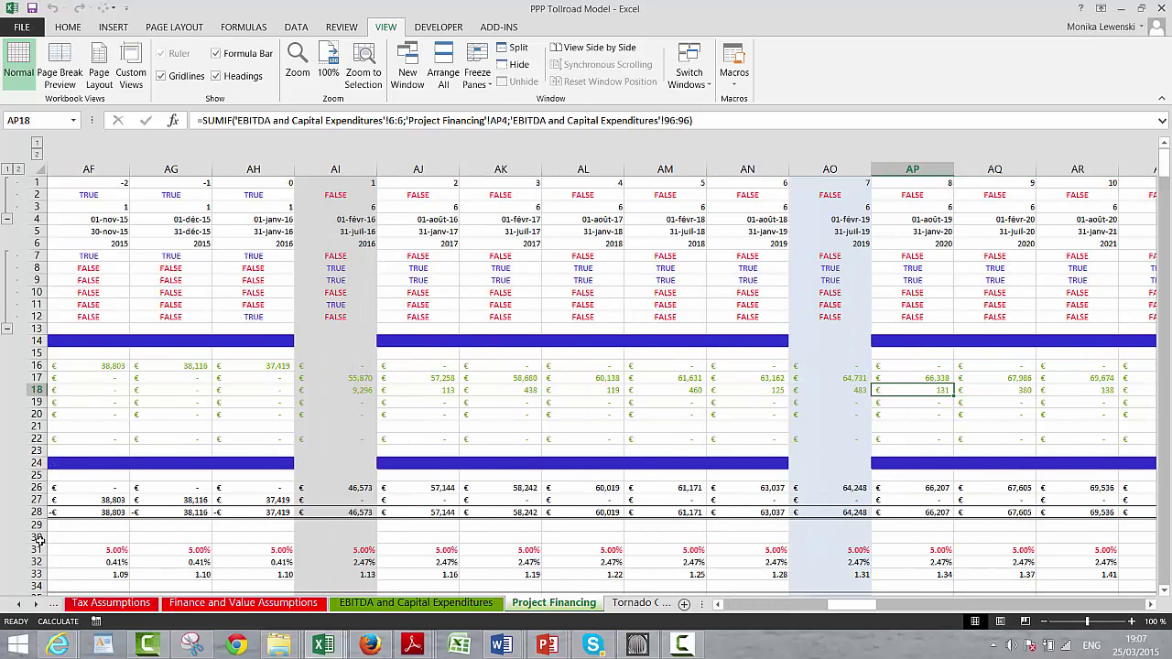
pyautogui.press('Left')
pyautogui.press('Left')
pyautogui.press('Left')
pyautogui.press('Left')
pyautogui.press('Left')
pyautogui.press('Left')
pyautogui.press('Left')
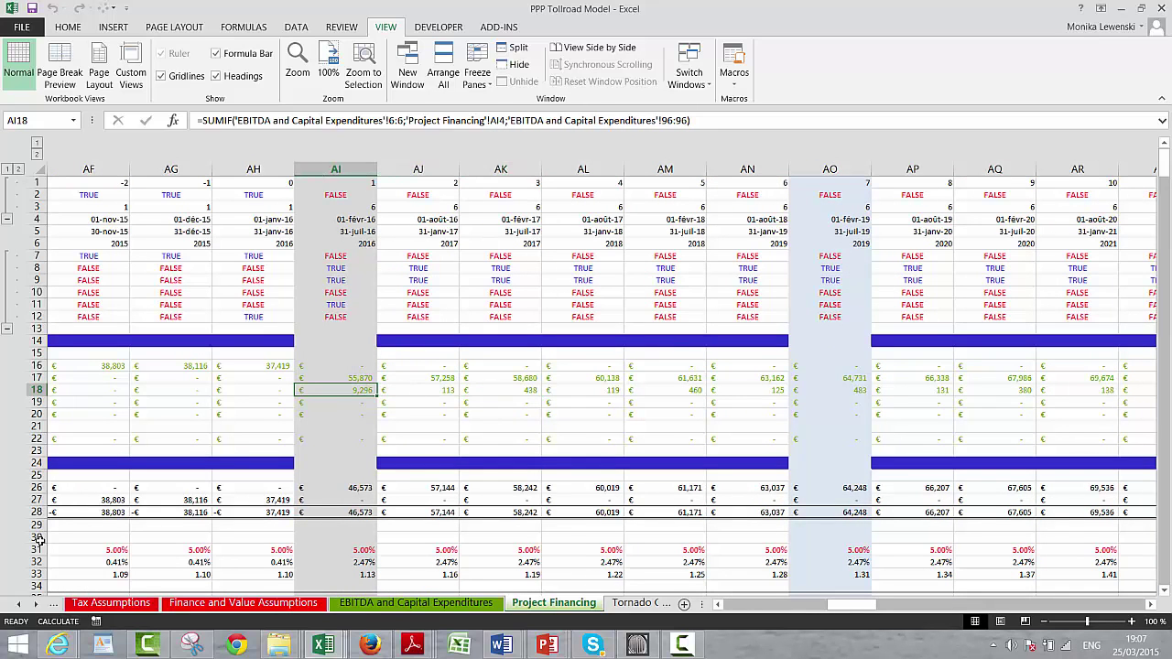
pyautogui.press('Right')
pyautogui.press('Left')
pyautogui.press('Left')
pyautogui.press('Right')
pyautogui.press('Left')
pyautogui.press('Right')
pyautogui.press('Left')
pyautogui.press('Left')
pyautogui.press('Right')
pyautogui.press('Right')
pyautogui.press('Right')
pyautogui.press('Right')
pyautogui.press('Left')
pyautogui.press('Left')
pyautogui.press('Left')
pyautogui.press('Right')
pyautogui.press('Right')
pyautogui.press('Left')
pyautogui.press('Left')
pyautogui.press('Left')
pyautogui.press('Left')
pyautogui.press('Left')
pyautogui.press('Left')
pyautogui.press('Left')
pyautogui.press('Left')
pyautogui.press('Left')
pyautogui.press('Left')
pyautogui.press('Left')
pyautogui.press('Left')
pyautogui.press('Left')
pyautogui.press('Left')
pyautogui.press('Left')
pyautogui.press('Left')
pyautogui.press('Left')
pyautogui.press('Left')
pyautogui.press('Left')
pyautogui.press('Left')
pyautogui.press('Left')
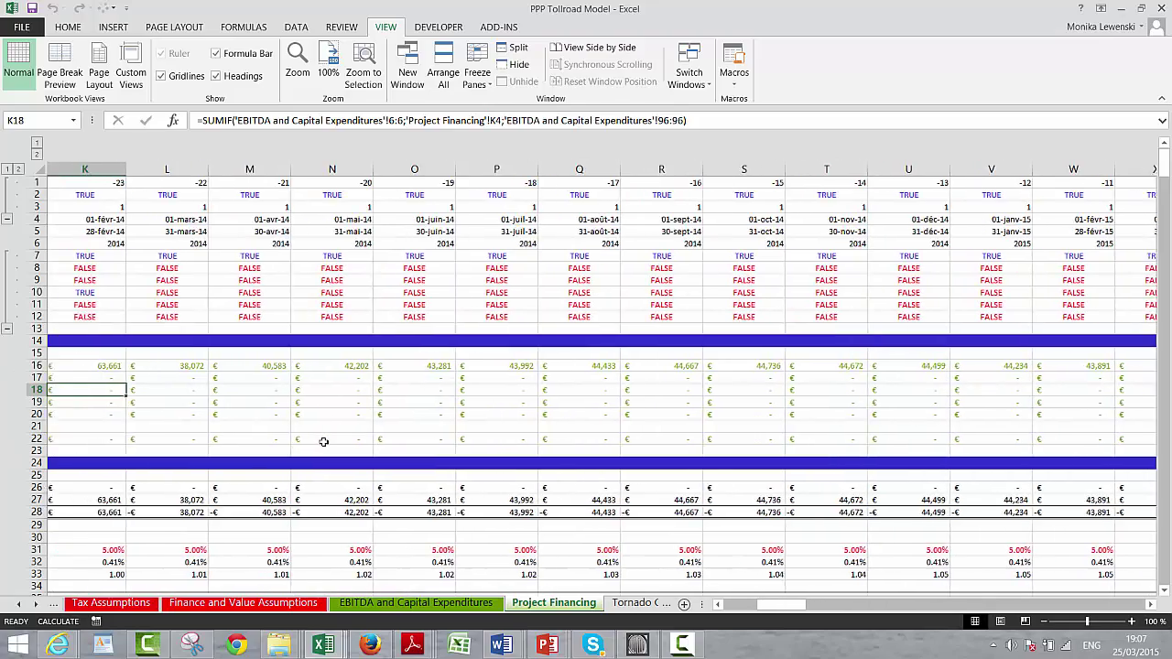
pyautogui.hscroll(-5, 323, 441)
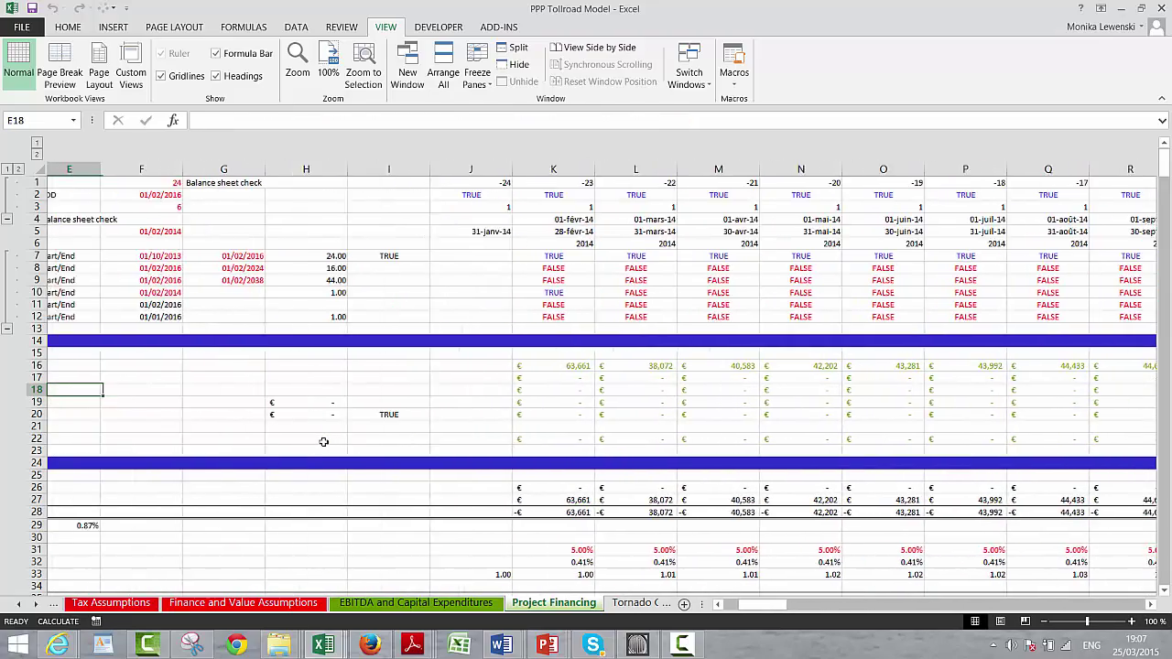
# Format the transferred data block K16:DU28 down to Pre-Tax CF as 0.00 numbers.
pyautogui.press('Right')
pyautogui.press('Right')
pyautogui.press('Right')
pyautogui.press('Right')
pyautogui.press('Right')
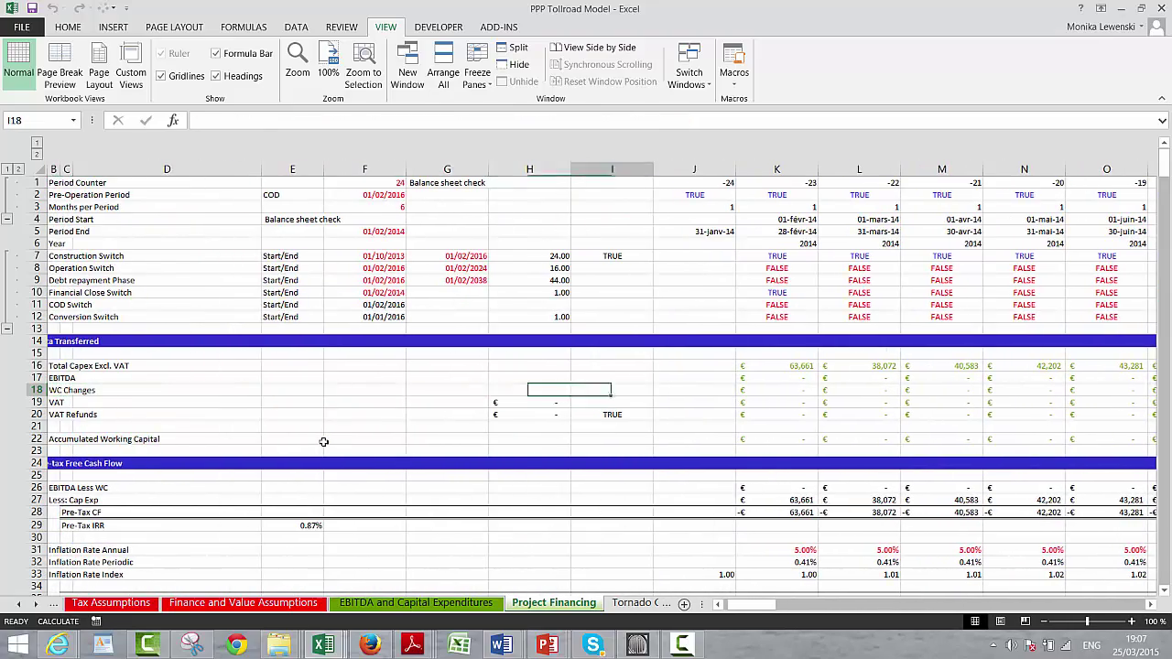
pyautogui.press('Up')
pyautogui.press('Up')
pyautogui.hotkey('shift', 'Down')
pyautogui.hotkey('shift', 'Down')
pyautogui.hotkey('shift', 'Down')
pyautogui.hotkey('shift', 'Down')
pyautogui.hotkey('shift', 'Down')
pyautogui.hotkey('shift', 'Down')
pyautogui.hotkey('shift', 'Down')
pyautogui.hotkey('shift', 'Down')
pyautogui.hotkey('shift', 'Down')
pyautogui.hotkey('shift', 'Down')
pyautogui.hotkey('shift', 'Down')
pyautogui.hotkey('shift', 'Down')
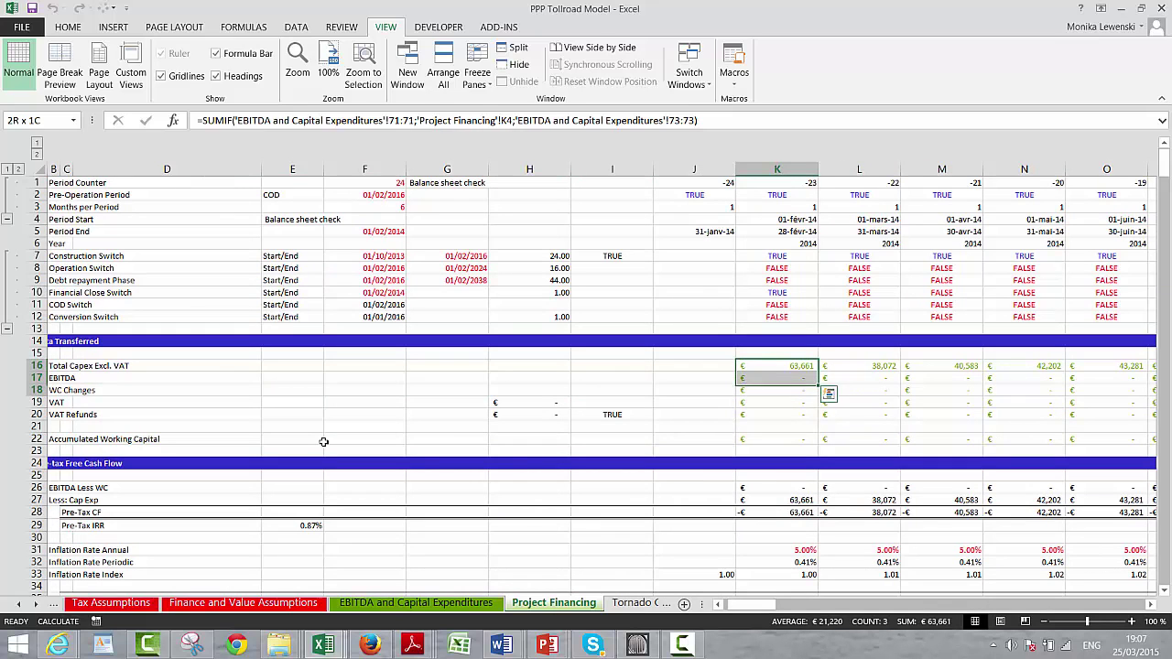
pyautogui.hotkey('ctrl', 'shift', 'Right')
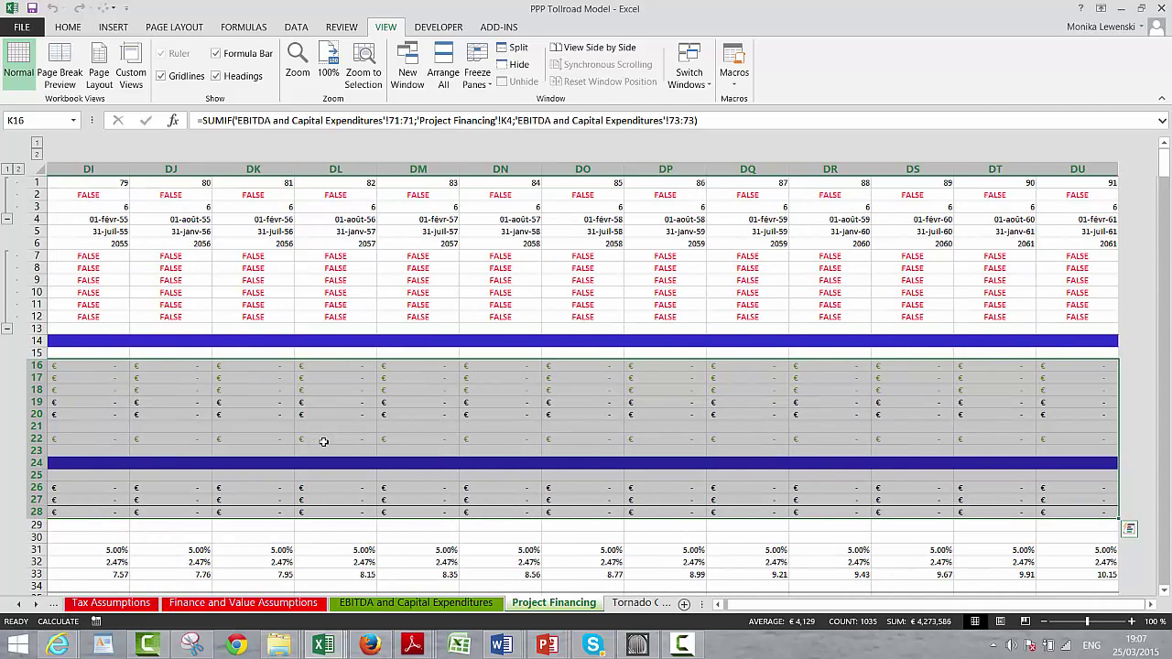
pyautogui.hotkey('ctrl', 'shift', '1')
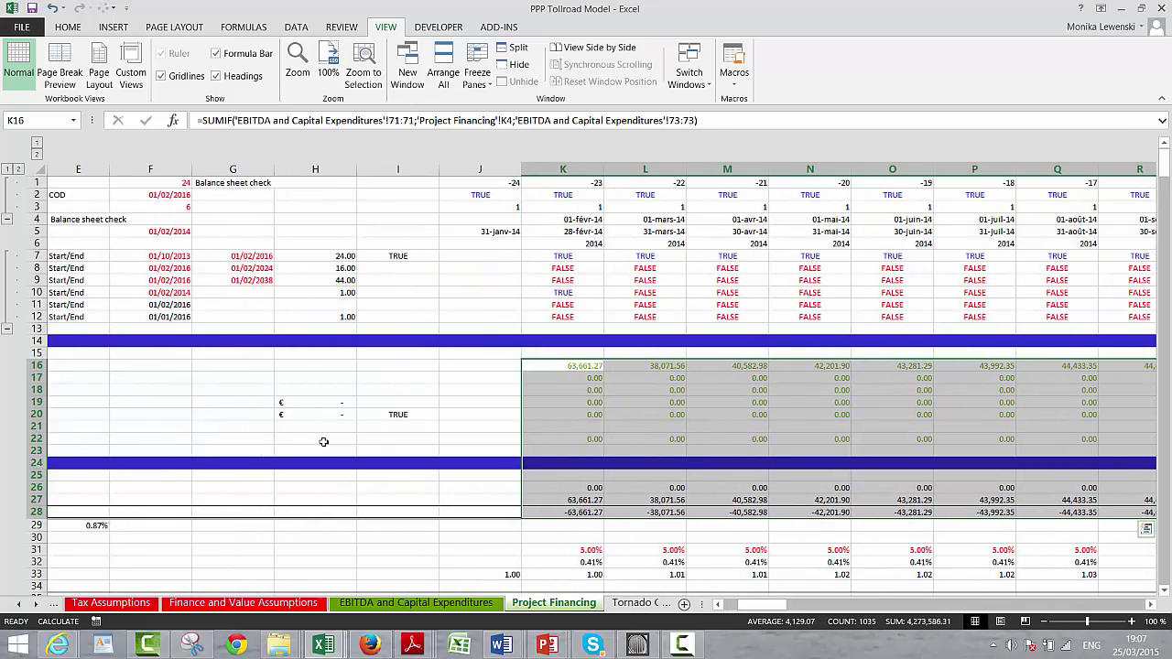
# Format the VAT and VAT Refunds totals in H19:H20 as 0.00 numbers.
pyautogui.press('Down')
pyautogui.press('Left')
pyautogui.press('Left')
pyautogui.press('Left')
pyautogui.press('Left')
pyautogui.press('Left')
pyautogui.press('Left')
pyautogui.press('Left')
pyautogui.press('Left')
pyautogui.press('Left')
pyautogui.press('Left')
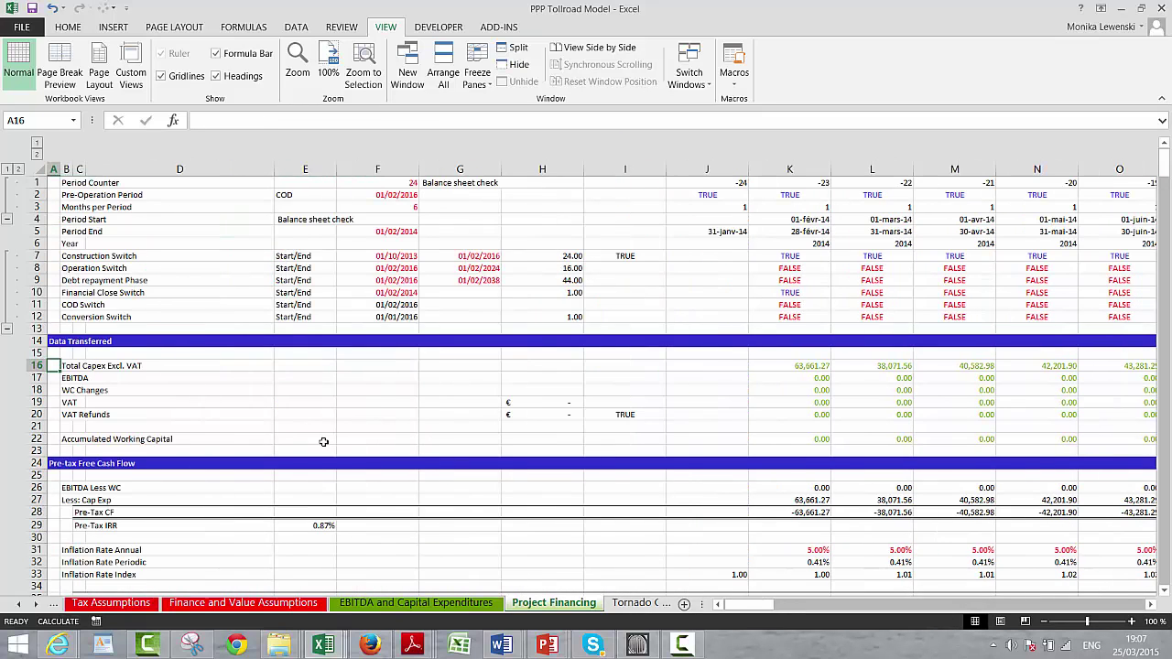
pyautogui.press('Down')
pyautogui.press('Down')
pyautogui.press('Right')
pyautogui.press('Right')
pyautogui.press('Right')
pyautogui.press('Right')
pyautogui.press('Right')
pyautogui.press('Right')
pyautogui.press('Right')
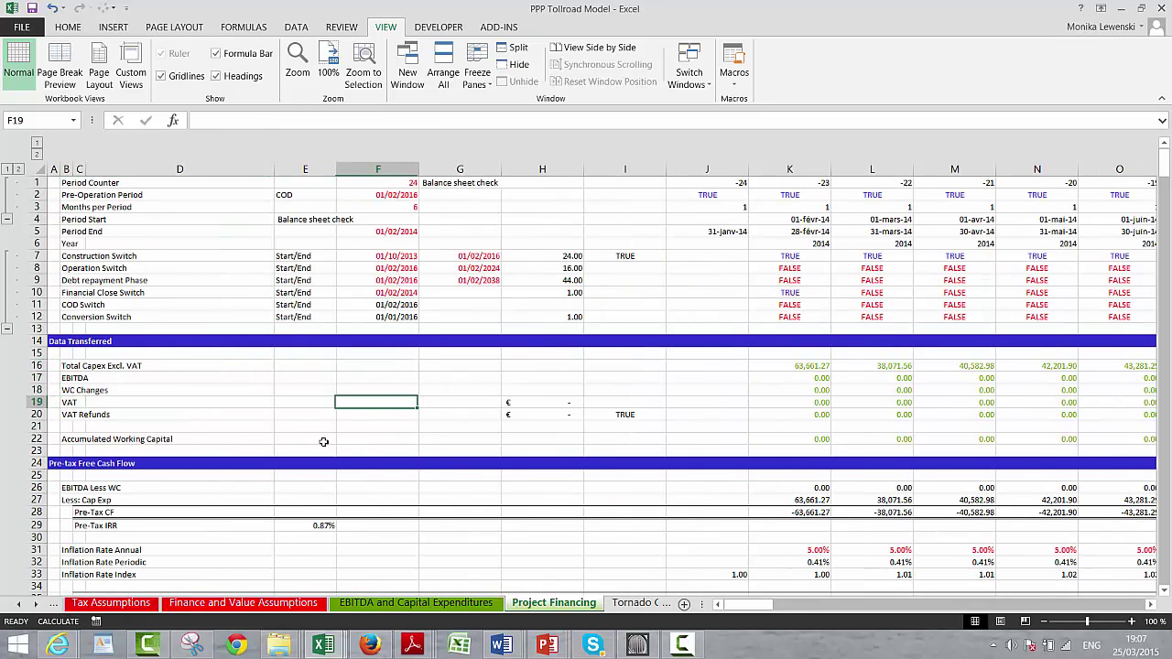
pyautogui.hotkey('shift', 'Down')
pyautogui.hotkey('ctrl', 'shift', '1')
# Freeze panes at cell I11 to keep the label columns and header rows visible.
pyautogui.press('Up')
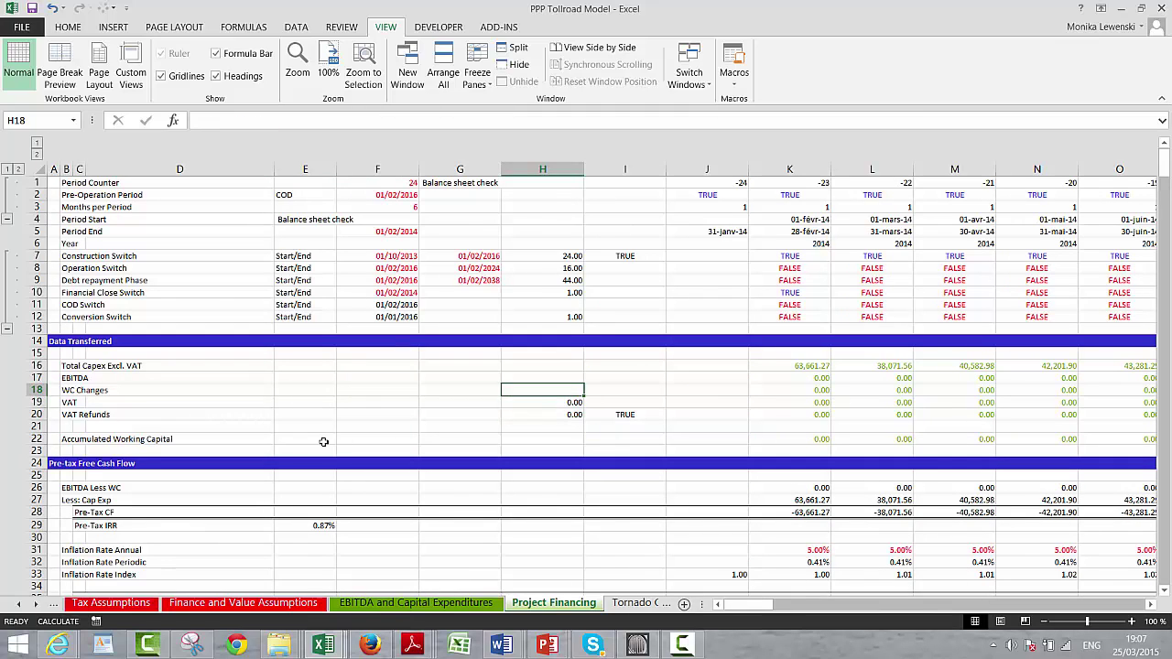
pyautogui.press('Left')
pyautogui.press('Left')
pyautogui.press('Left')
pyautogui.press('Left')
pyautogui.press('Left')
pyautogui.press('Left')
pyautogui.press('Left')
pyautogui.press('Up')
pyautogui.press('Up')
pyautogui.press('Up')
pyautogui.press('Up')
pyautogui.press('Up')
pyautogui.press('Up')
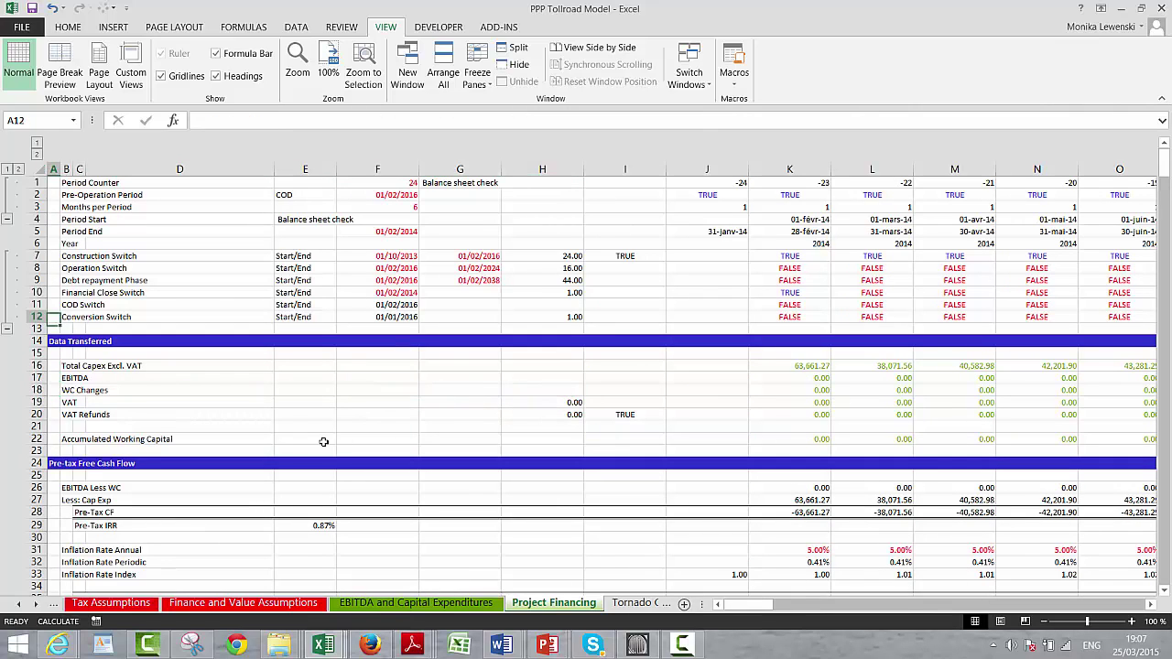
pyautogui.press('Right')
pyautogui.press('Right')
pyautogui.press('Right')
pyautogui.press('Right')
pyautogui.press('Right')
pyautogui.press('Right')
pyautogui.press('Right')
pyautogui.press('Up')
pyautogui.press('Up')
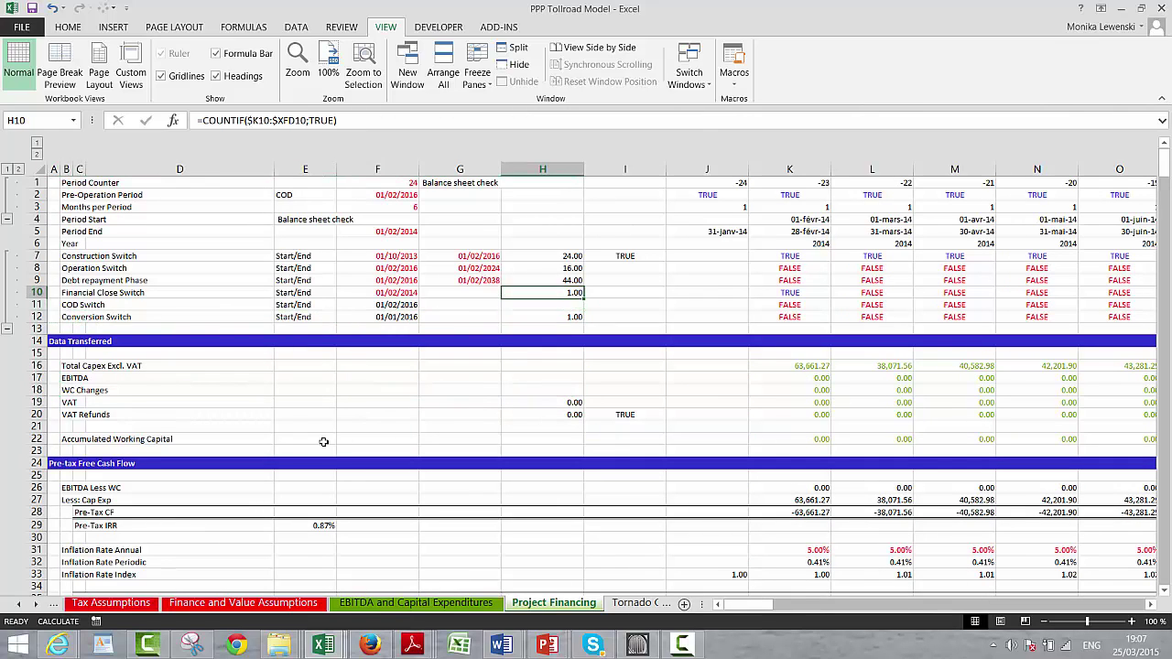
pyautogui.press('Right')
pyautogui.press('Down')
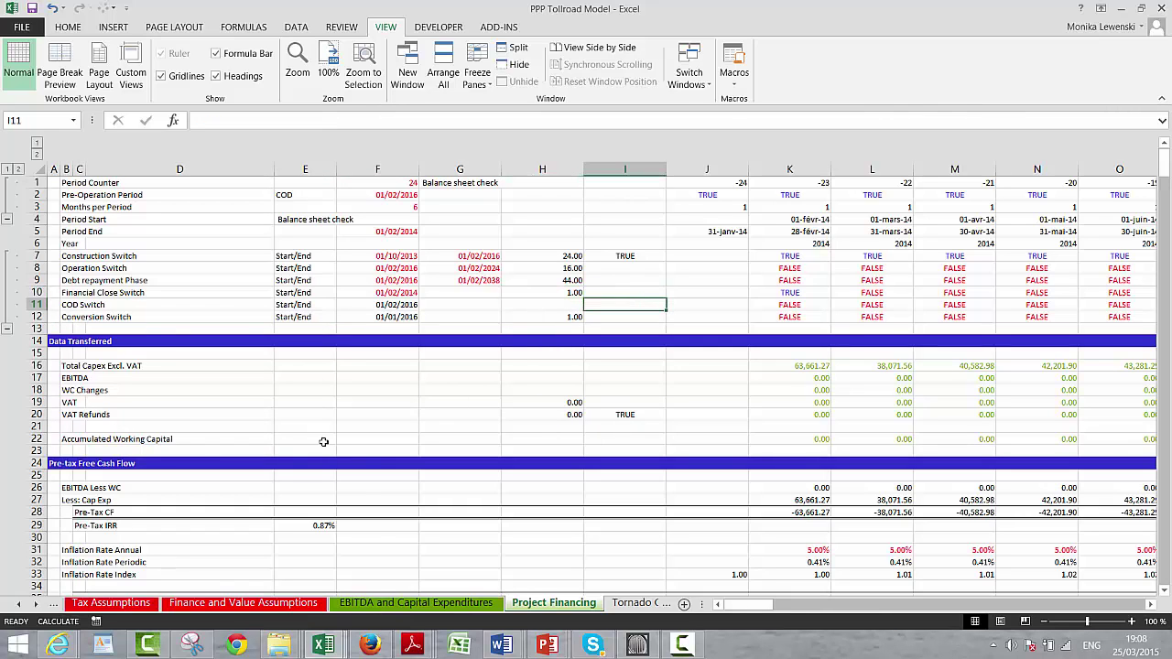
pyautogui.hotkey('alt', 'w')
pyautogui.press('f')
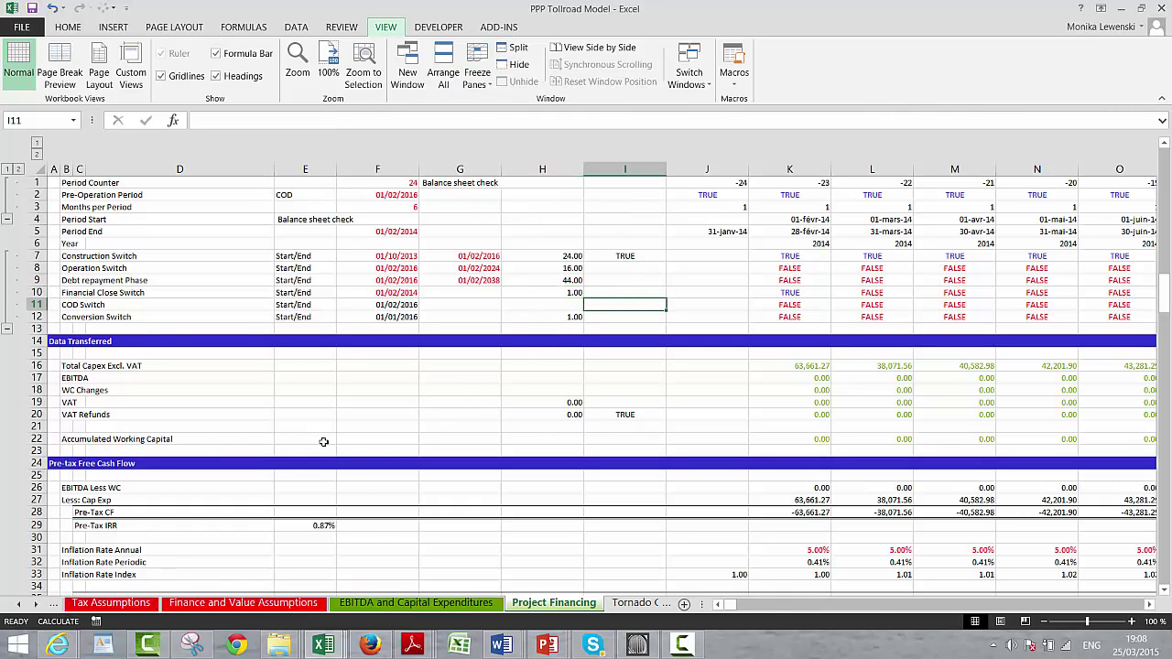
pyautogui.press('f')
pyautogui.press('Down')
pyautogui.press('Down')
pyautogui.press('Down')
pyautogui.press('Down')
pyautogui.press('Down')
pyautogui.press('Down')
pyautogui.press('Down')
pyautogui.press('Down')
pyautogui.press('Down')
pyautogui.press('Down')
pyautogui.press('Down')
pyautogui.press('Down')
pyautogui.press('Down')
pyautogui.press('Down')
pyautogui.press('Down')
pyautogui.press('Down')
pyautogui.press('Down')
pyautogui.press('Down')
pyautogui.press('Down')
pyautogui.press('Down')
pyautogui.press('Down')
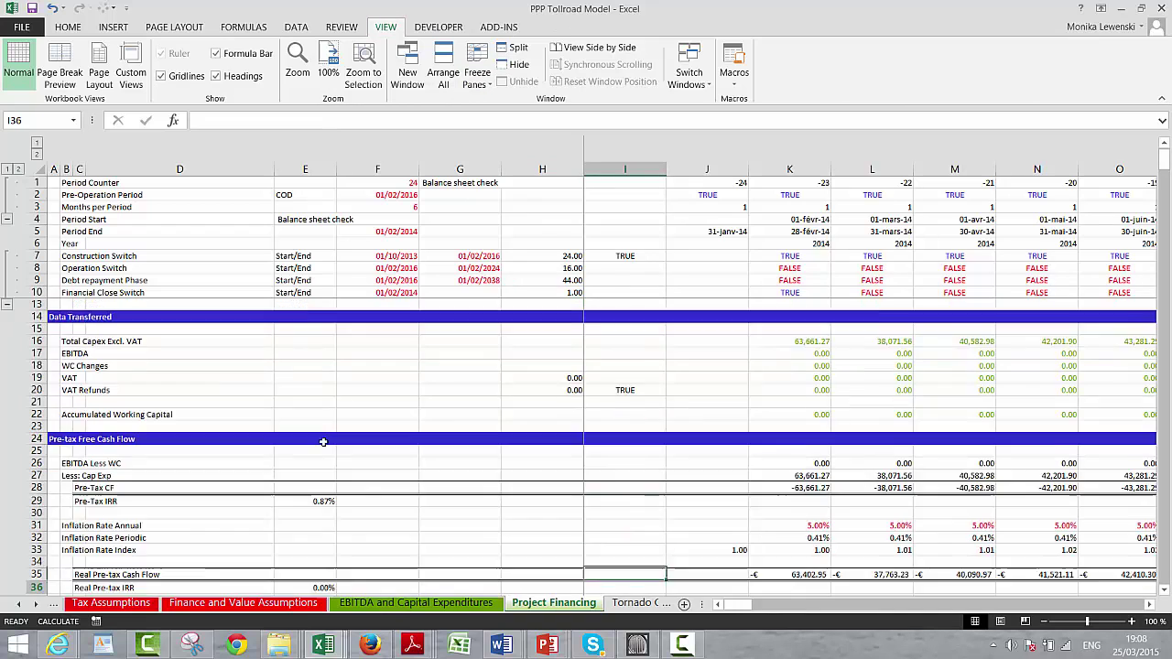
pyautogui.press('Down')
pyautogui.press('Down')
pyautogui.press('Down')
pyautogui.press('Down')
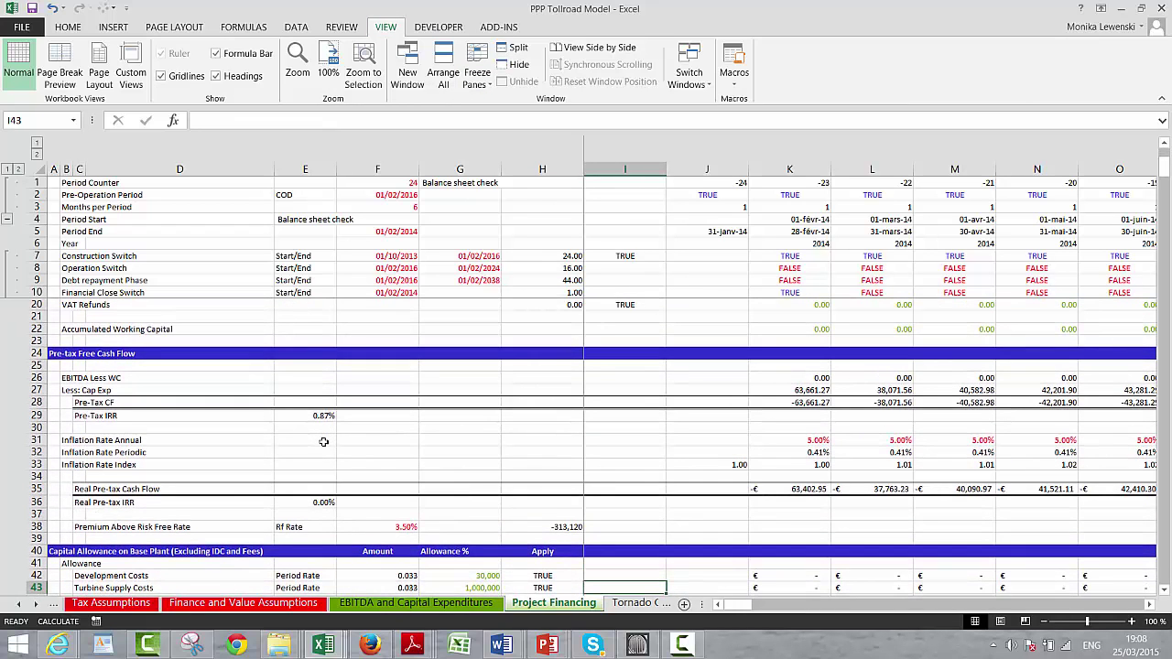
pyautogui.press('Up')
pyautogui.press('Up')
pyautogui.press('Up')
pyautogui.press('Up')
pyautogui.press('Up')
pyautogui.press('Up')
pyautogui.press('Up')
pyautogui.press('Up')
pyautogui.press('Up')
pyautogui.press('Up')
pyautogui.press('Up')
pyautogui.press('Up')
pyautogui.press('Up')
pyautogui.press('Up')
pyautogui.press('Up')
pyautogui.press('Up')
pyautogui.press('Up')
pyautogui.press('Up')
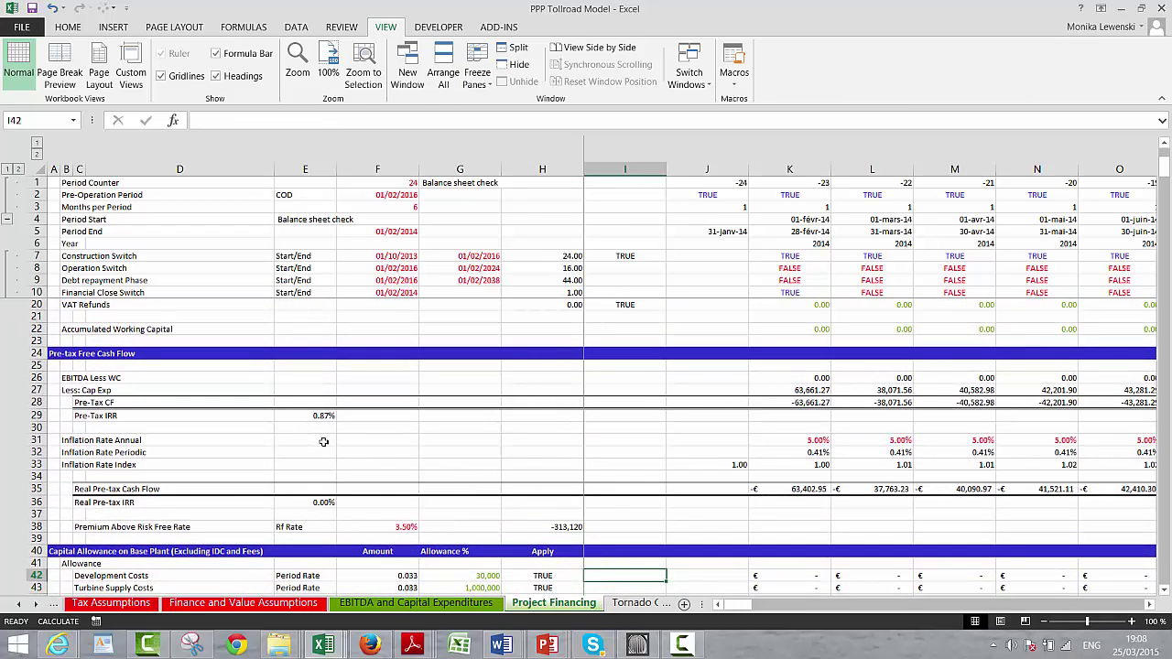
pyautogui.press('Right')
pyautogui.press('Right')
pyautogui.press('Right')
pyautogui.press('Right')
pyautogui.press('Right')
pyautogui.press('Right')
pyautogui.press('Right')
pyautogui.press('Right')
pyautogui.press('Right')
pyautogui.press('Right')
pyautogui.press('Right')
pyautogui.press('Right')
pyautogui.press('Right')
pyautogui.press('Right')
pyautogui.press('Right')
pyautogui.press('Right')
pyautogui.press('Right')
pyautogui.press('Right')
pyautogui.press('Right')
pyautogui.press('Right')
pyautogui.press('Right')
pyautogui.press('Right')
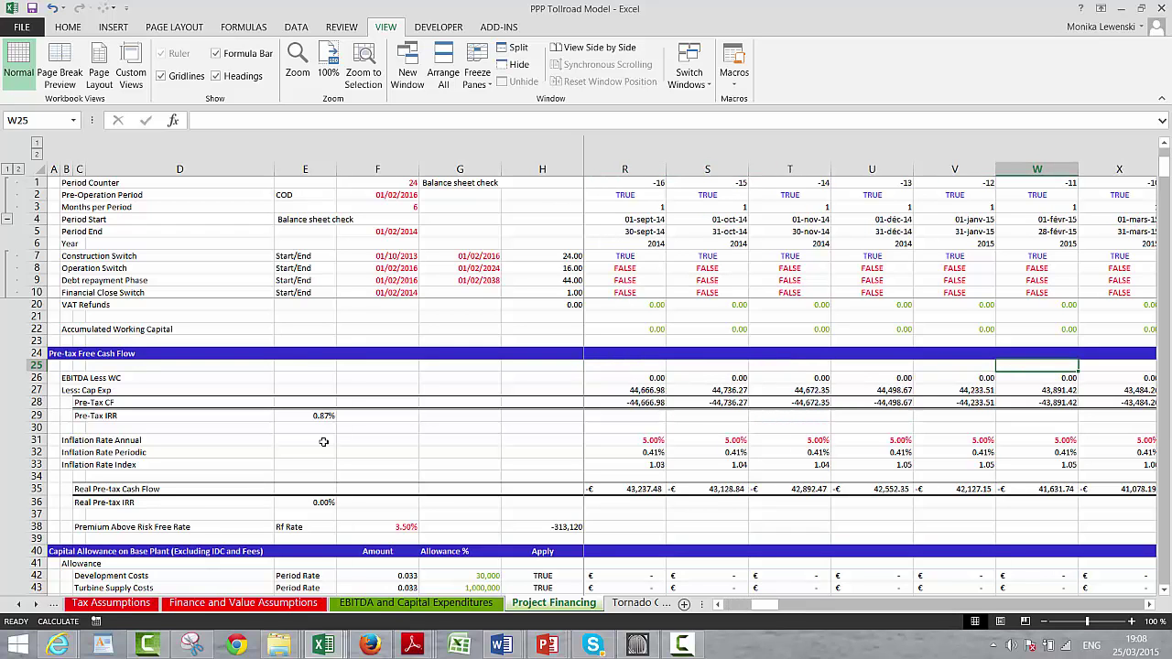
pyautogui.press('Down')
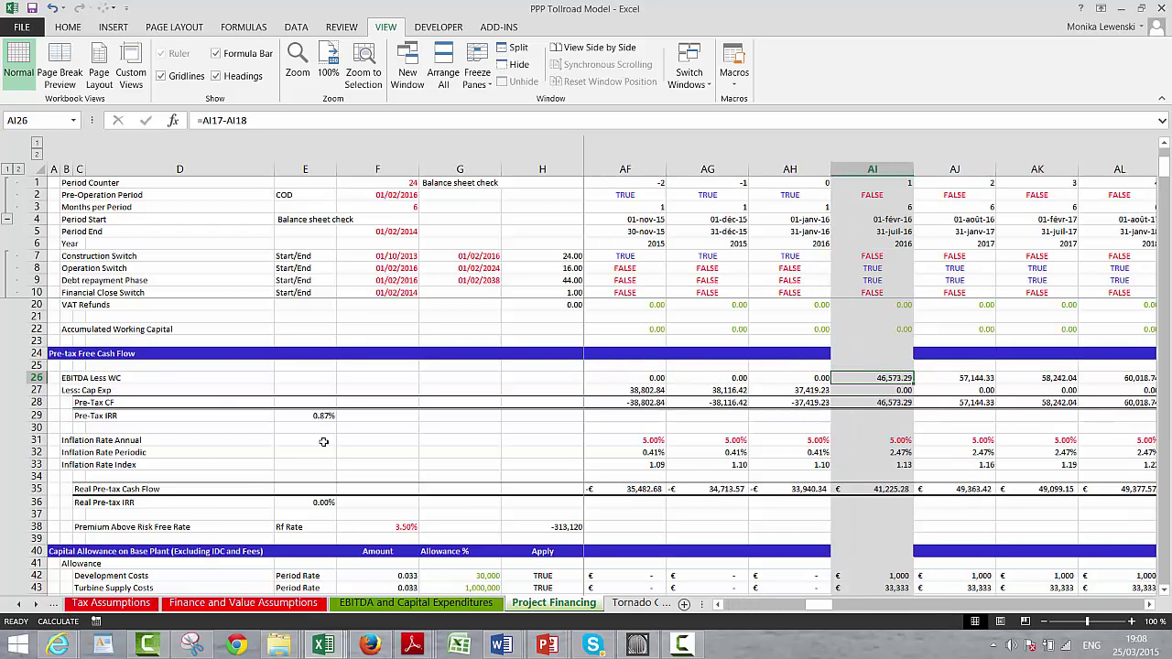
pyautogui.press('Right')
pyautogui.press('Right')
pyautogui.press('Right')
pyautogui.press('Right')
pyautogui.press('Right')
pyautogui.press('Right')
pyautogui.press('Right')
pyautogui.press('Right')
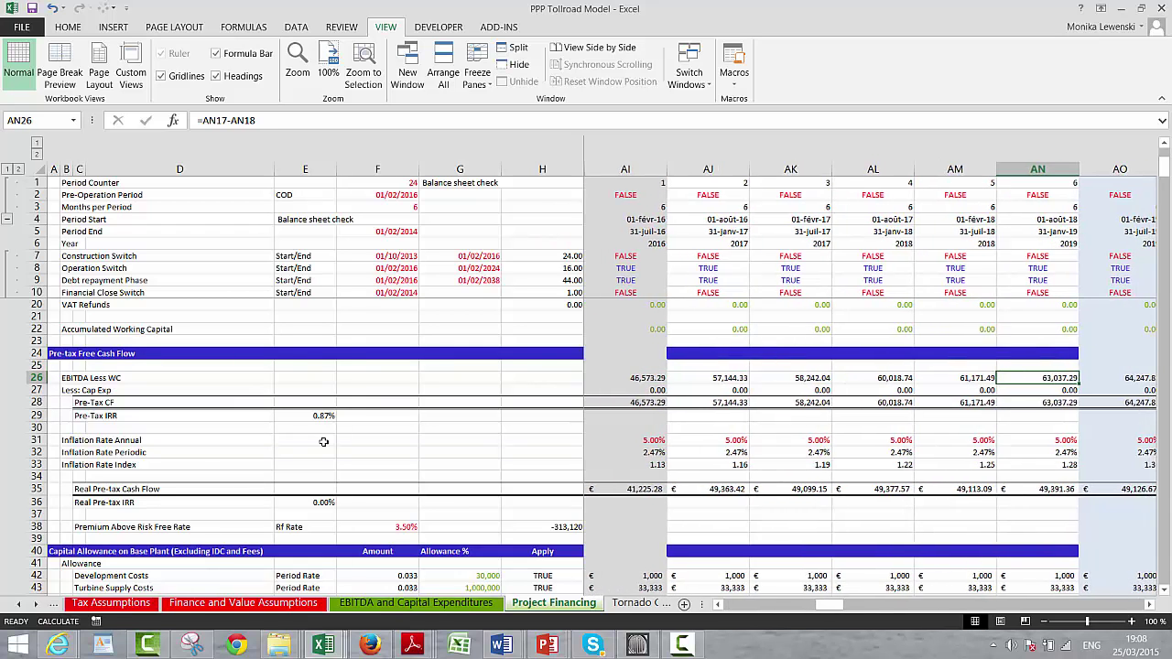
pyautogui.press('Left')
pyautogui.press('Left')
pyautogui.press('Left')
pyautogui.press('Left')
pyautogui.press('Left')
pyautogui.press('Left')
pyautogui.press('Left')
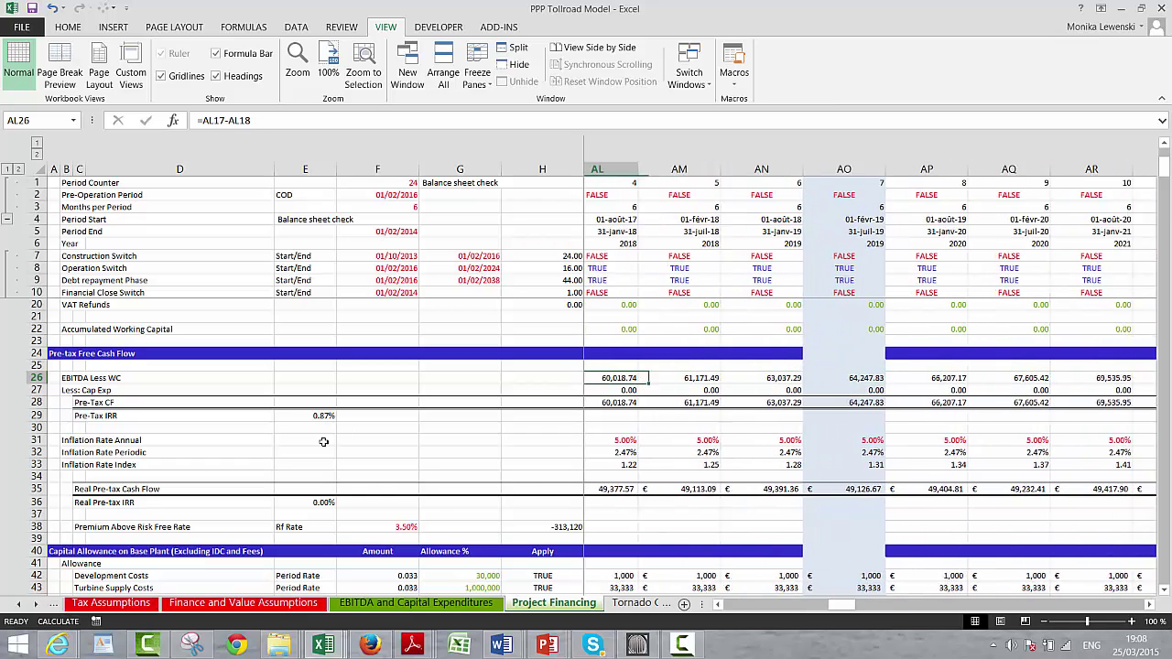
pyautogui.press('Left')
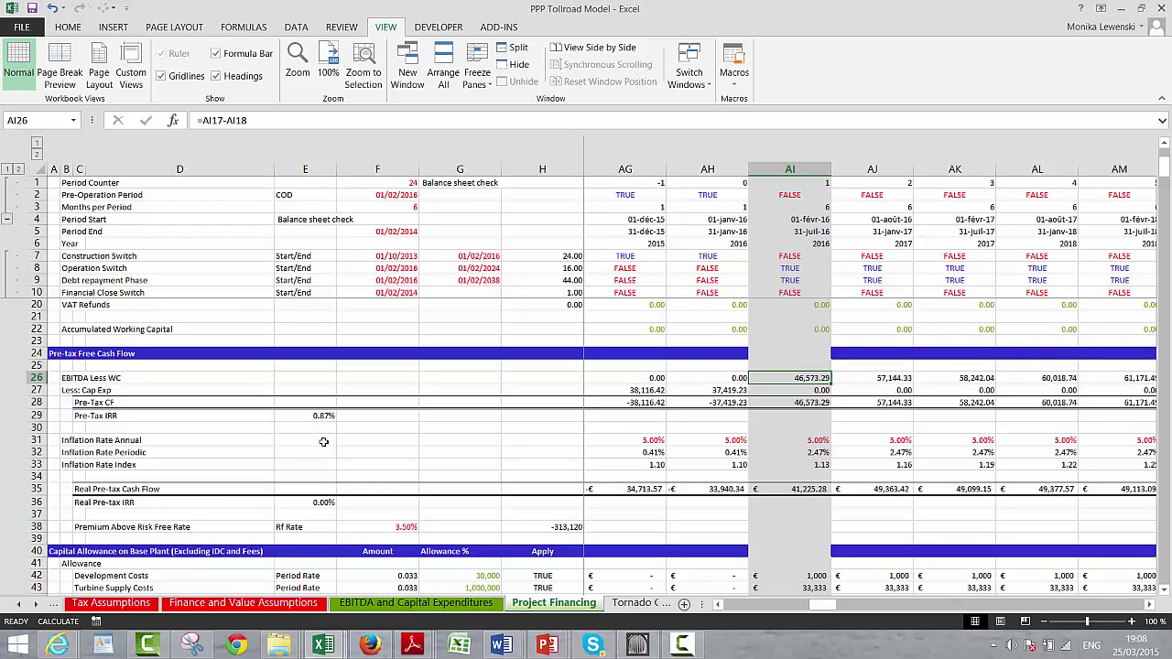
# Select row 39, just above the Capital Allowance on Base Plant header.
pyautogui.press('Down')
pyautogui.press('Down')
pyautogui.press('Down')
pyautogui.press('Down')
pyautogui.press('Down')
pyautogui.press('Down')
pyautogui.press('Down')
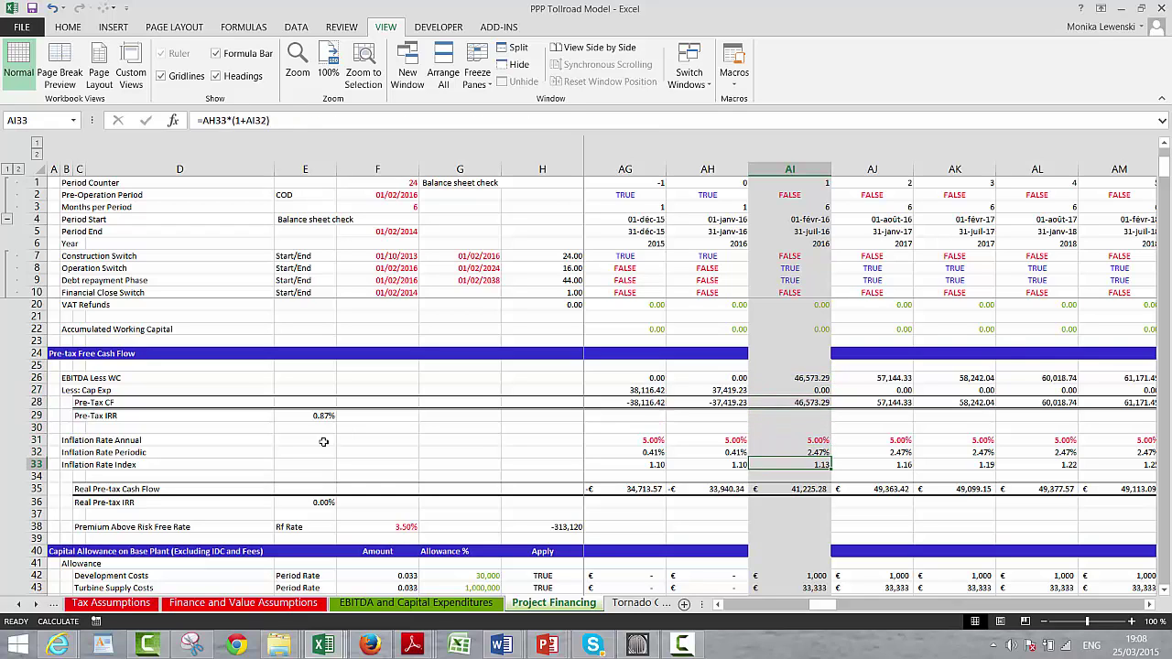
pyautogui.press('Down')
pyautogui.press('Down')
pyautogui.press('Down')
pyautogui.press('Down')
pyautogui.press('Down')
pyautogui.press('Down')
pyautogui.press('Down')
pyautogui.press('Down')
pyautogui.press('Down')
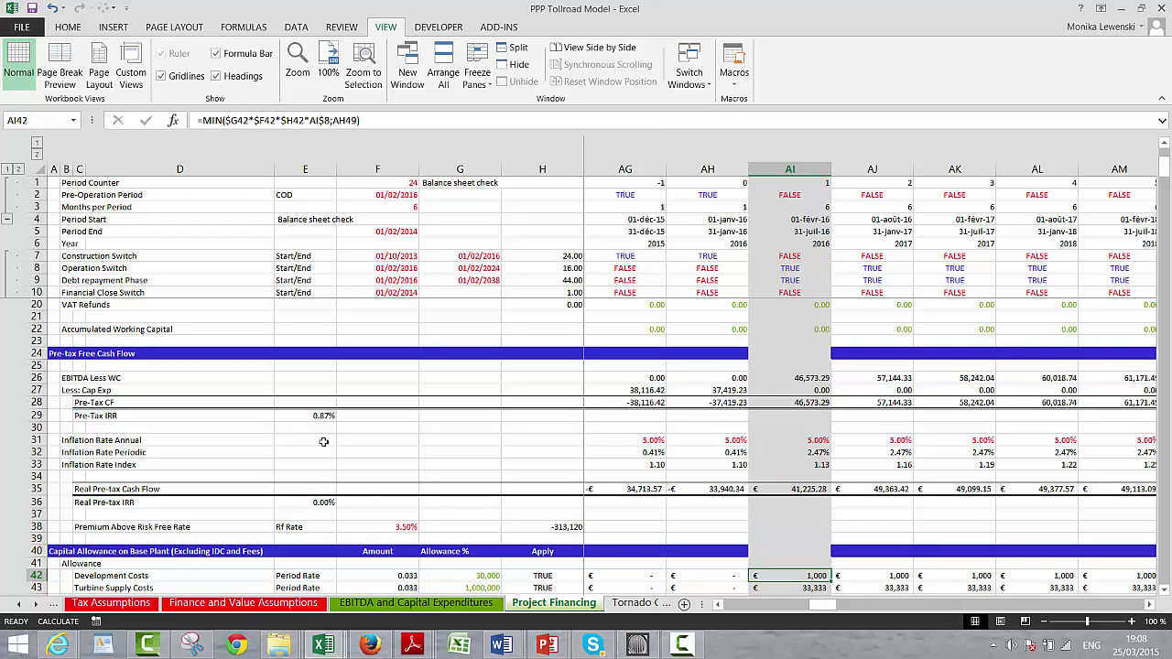
pyautogui.press('Down')
pyautogui.press('Up')
pyautogui.press('Up')
pyautogui.press('Up')
pyautogui.press('Left')
pyautogui.press('Left')
pyautogui.press('Left')
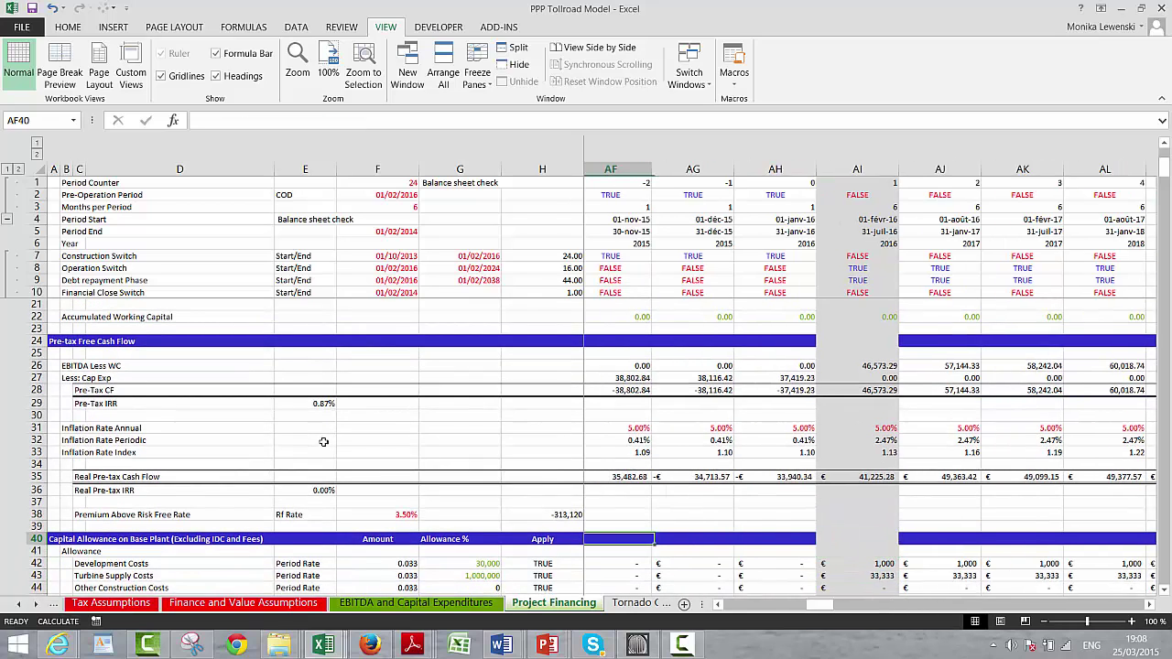
pyautogui.press('Up')
pyautogui.press('Left')
pyautogui.press('Left')
pyautogui.press('Left')
pyautogui.press('Left')
pyautogui.press('Left')
pyautogui.press('Left')
pyautogui.press('Left')
pyautogui.press('Left')
pyautogui.press('Left')
pyautogui.press('Left')
pyautogui.press('Left')
pyautogui.press('Left')
pyautogui.press('Left')
pyautogui.press('Left')
pyautogui.press('Left')
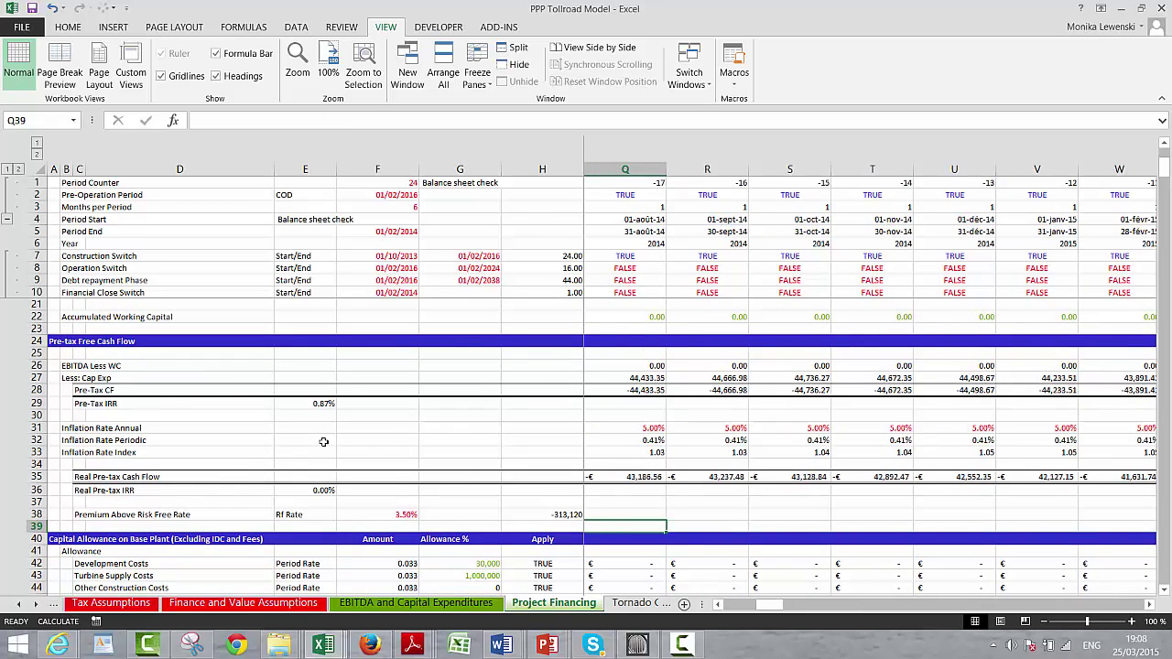
pyautogui.press('Left')
pyautogui.press('Left')
pyautogui.press('Left')
pyautogui.press('Left')
pyautogui.press('Left')
pyautogui.press('Left')
pyautogui.press('Left')
pyautogui.press('Left')
pyautogui.press('Left')
pyautogui.press('Left')
pyautogui.press('Left')
pyautogui.press('Left')
pyautogui.press('Left')
pyautogui.press('Left')
pyautogui.press('Left')
pyautogui.press('Left')
pyautogui.hotkey('shift', 'space')
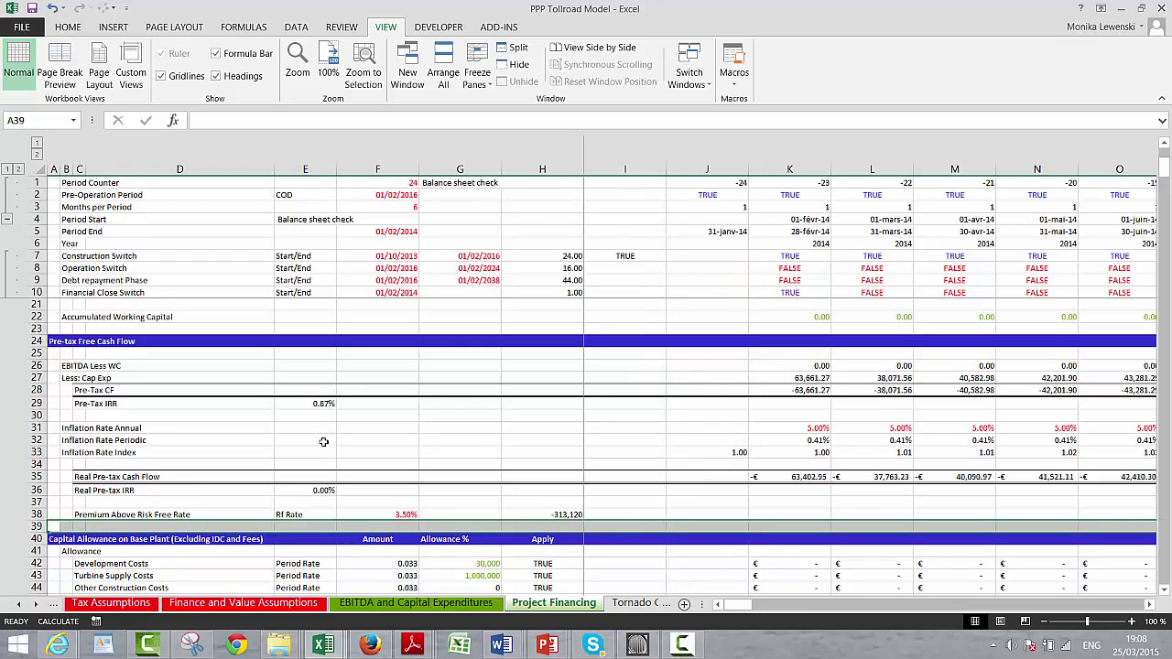
# Insert blank rows above the Capital Allowance on Base Plant section with Ctrl+Shift+Plus.
pyautogui.hotkey('ctrl', 'shift', '=')
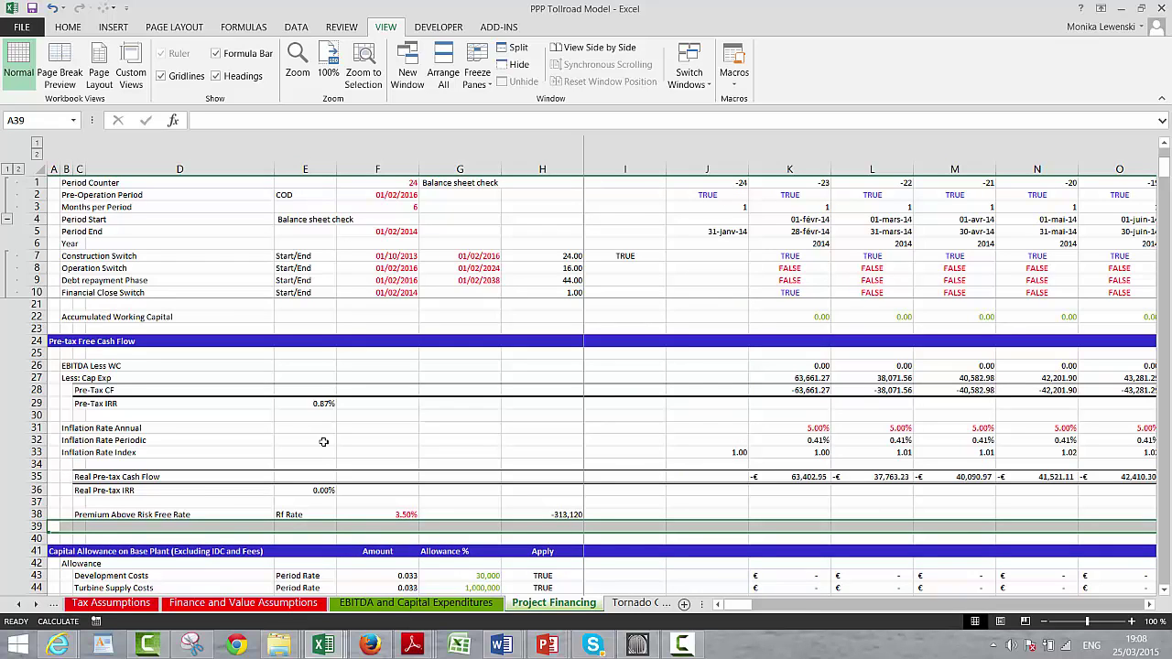
pyautogui.hotkey('ctrl', 'shift', '=')
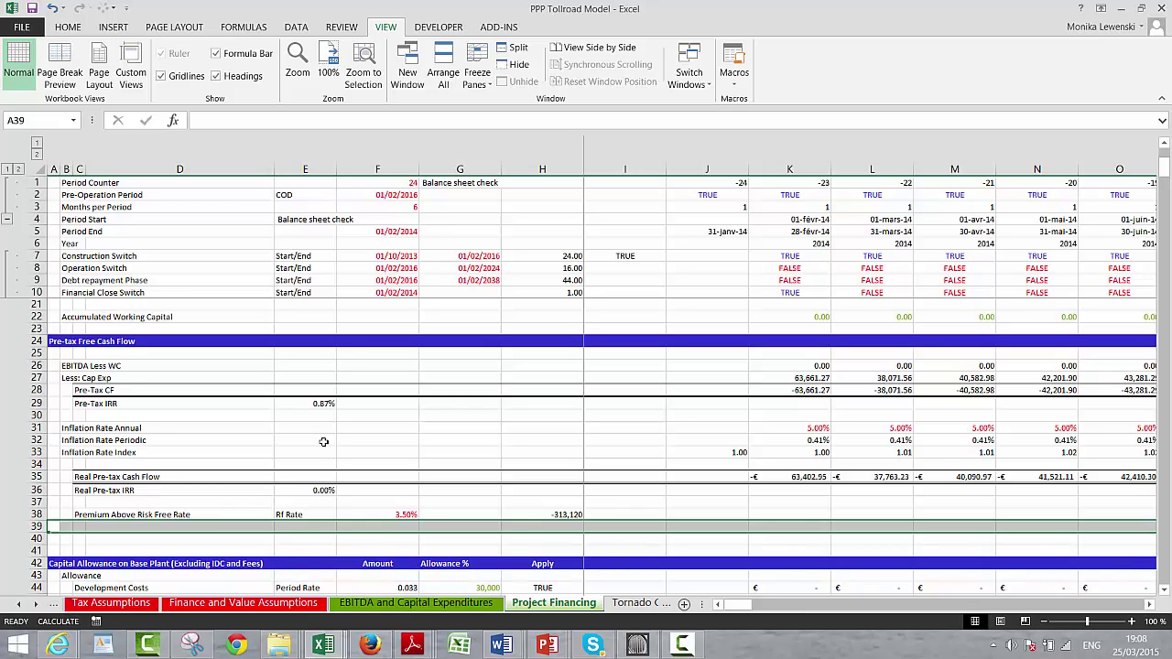
pyautogui.hotkey('ctrl', 'shift', '=')
pyautogui.hotkey('ctrl', 'shift', '=')
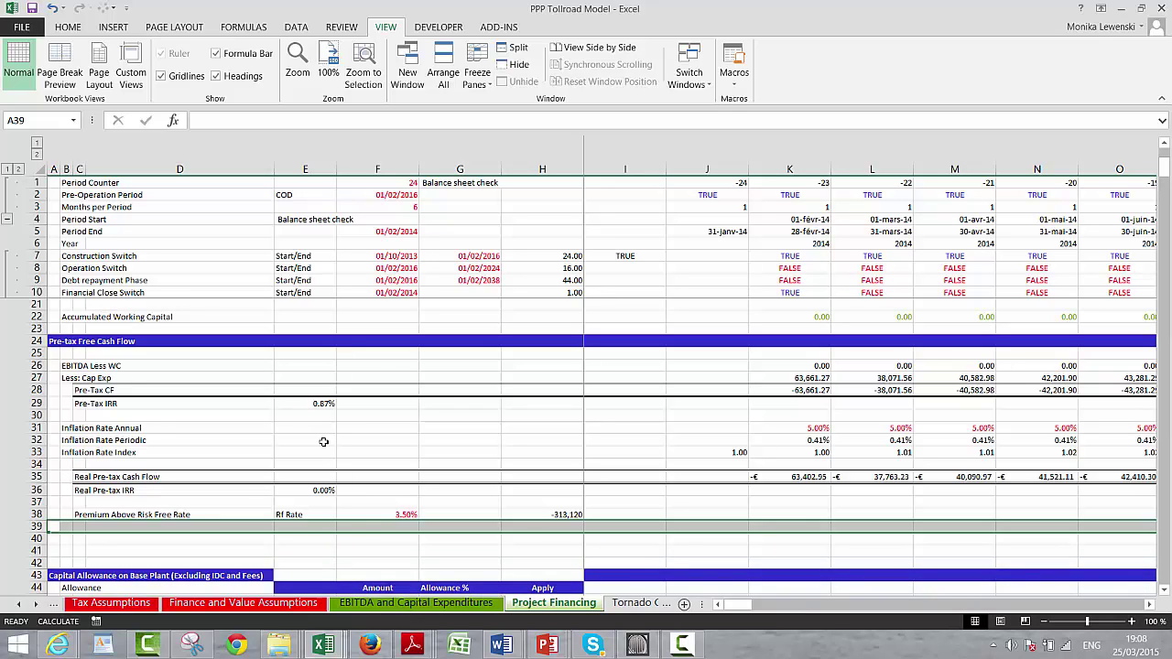
pyautogui.hotkey('ctrl', 'shift', '=')
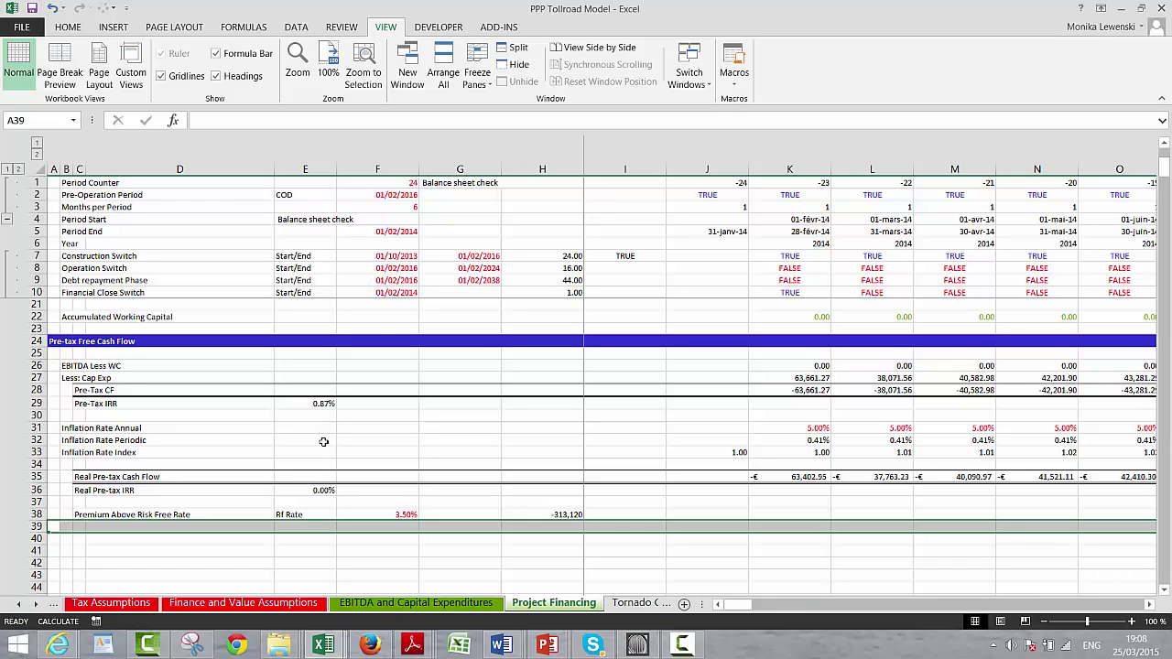
# Insert one more row and enter the heading 'Working Capital Account (Initial WC)' in B40.
pyautogui.hotkey('ctrl', 'shift', '=')
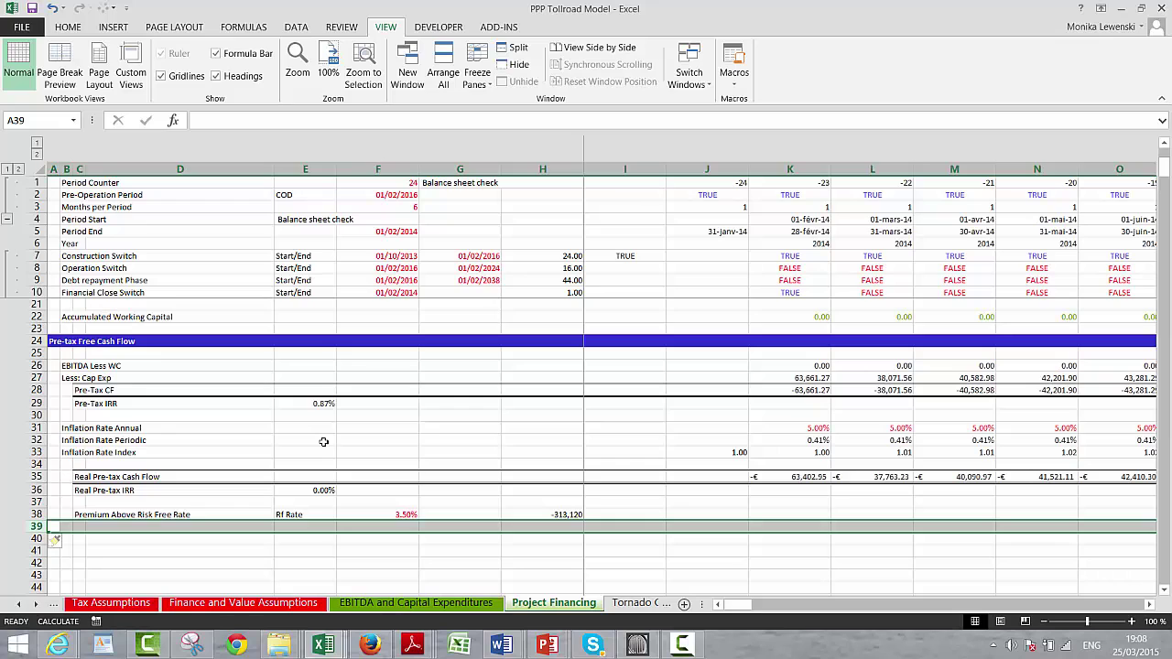
pyautogui.press('Down')
pyautogui.press('Right')
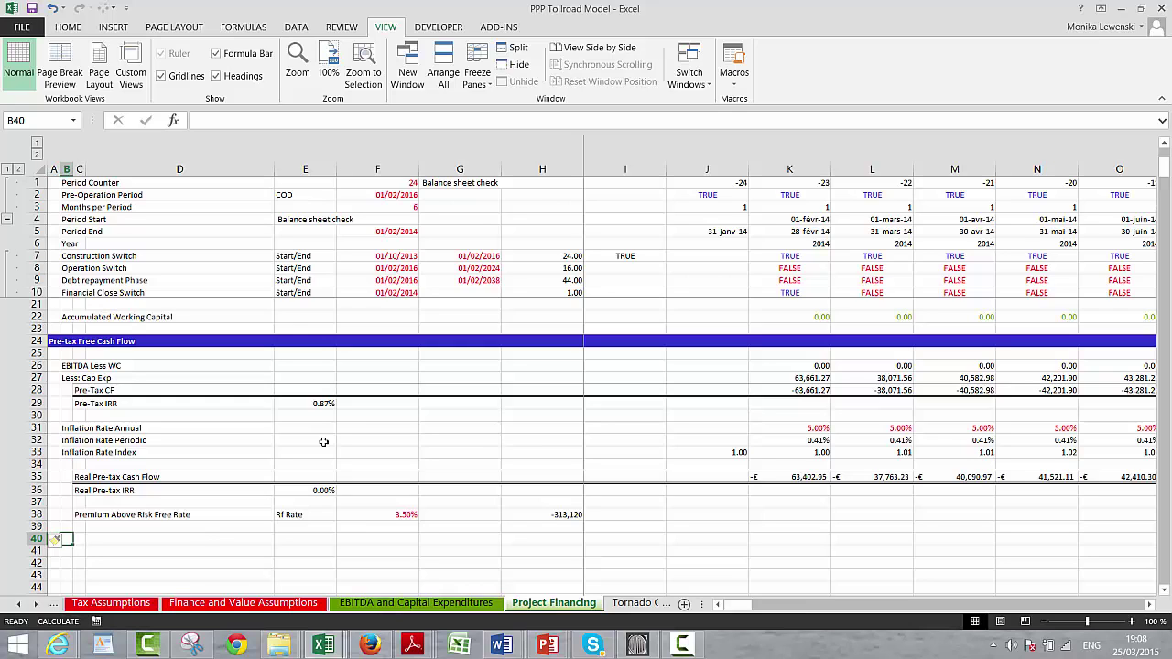
pyautogui.write('Working')
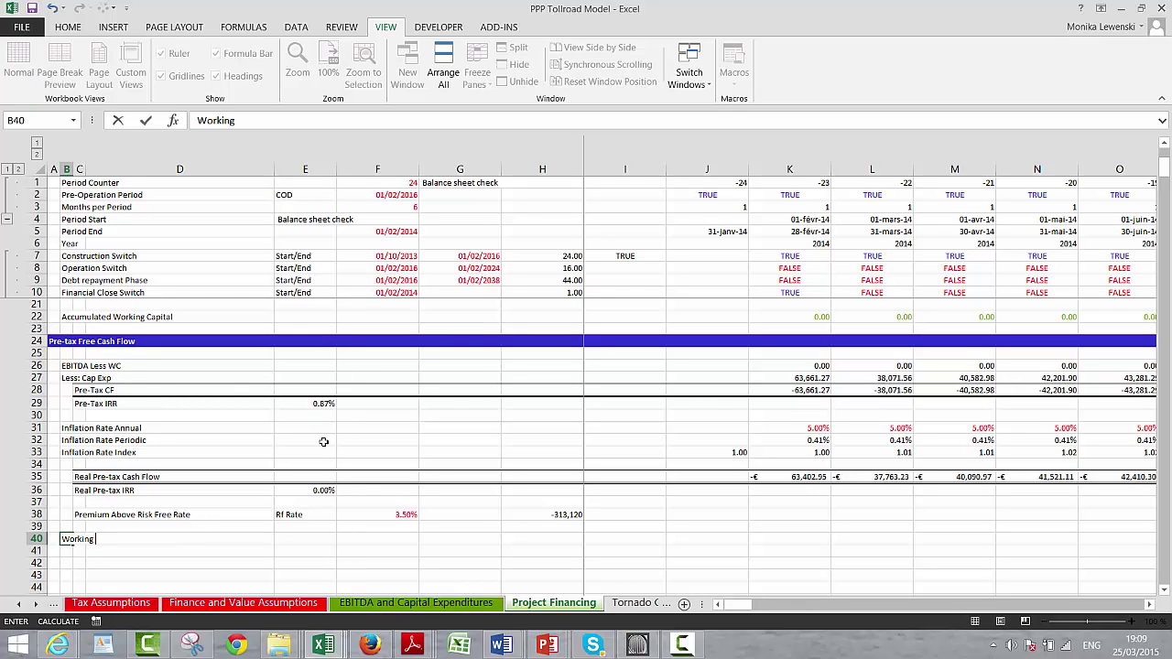
pyautogui.write(' Capital Account (Ini')
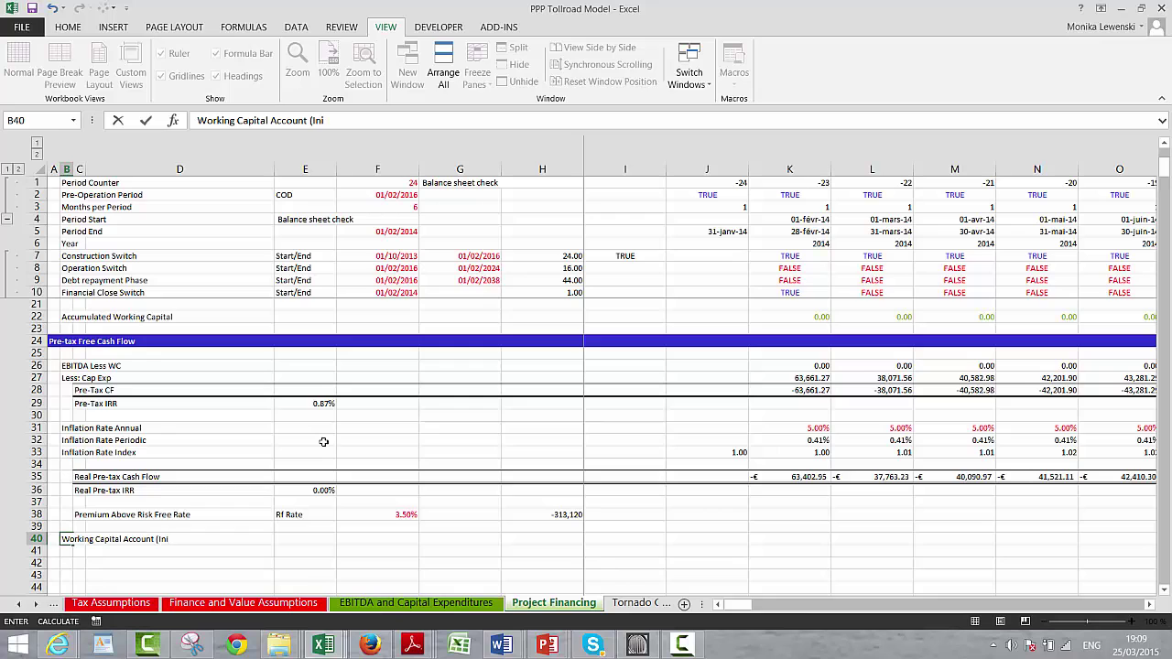
pyautogui.write('tial WC)')
pyautogui.press('Return')
# Label C41 and C42 'Opening Balance' and 'Add: Initial Working Capital'.
pyautogui.press('Right')
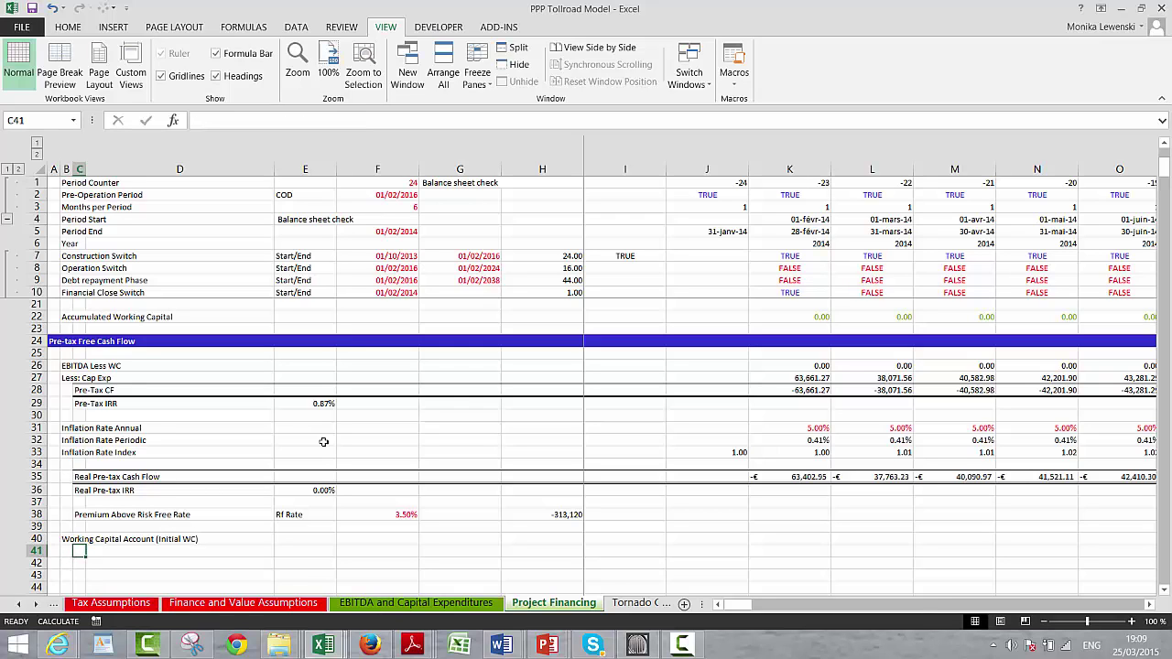
pyautogui.write('openin')
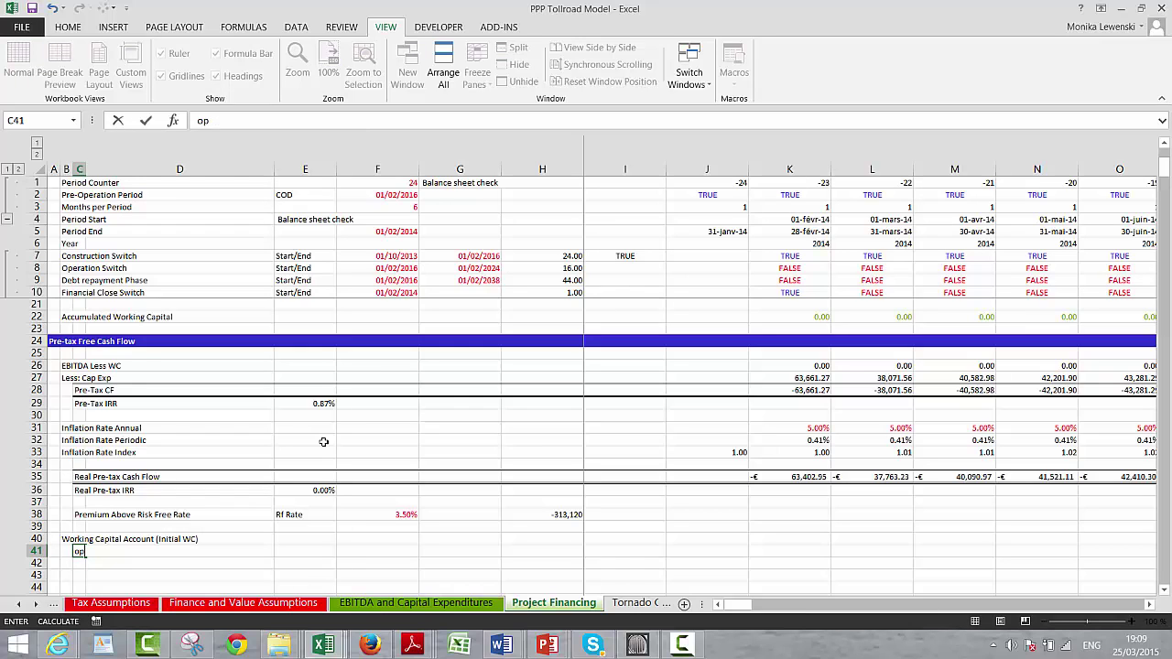
pyautogui.press('BackSpace')
pyautogui.press('BackSpace')
pyautogui.write('Opening Balance')
pyautogui.press('Return')
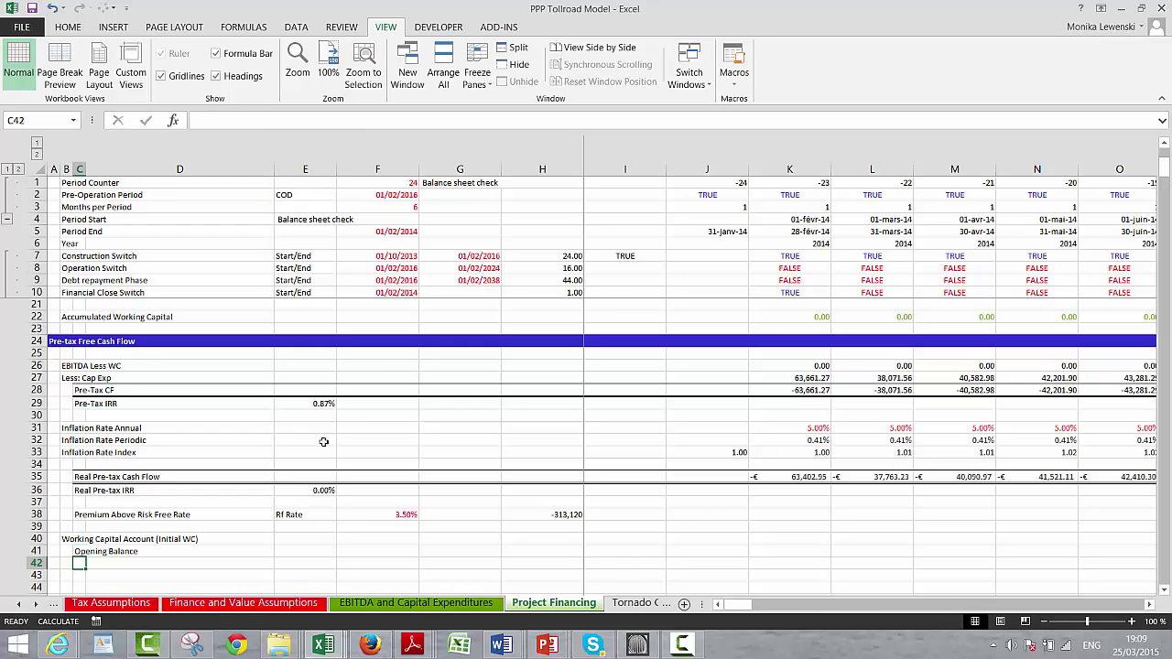
pyautogui.write('Add:')
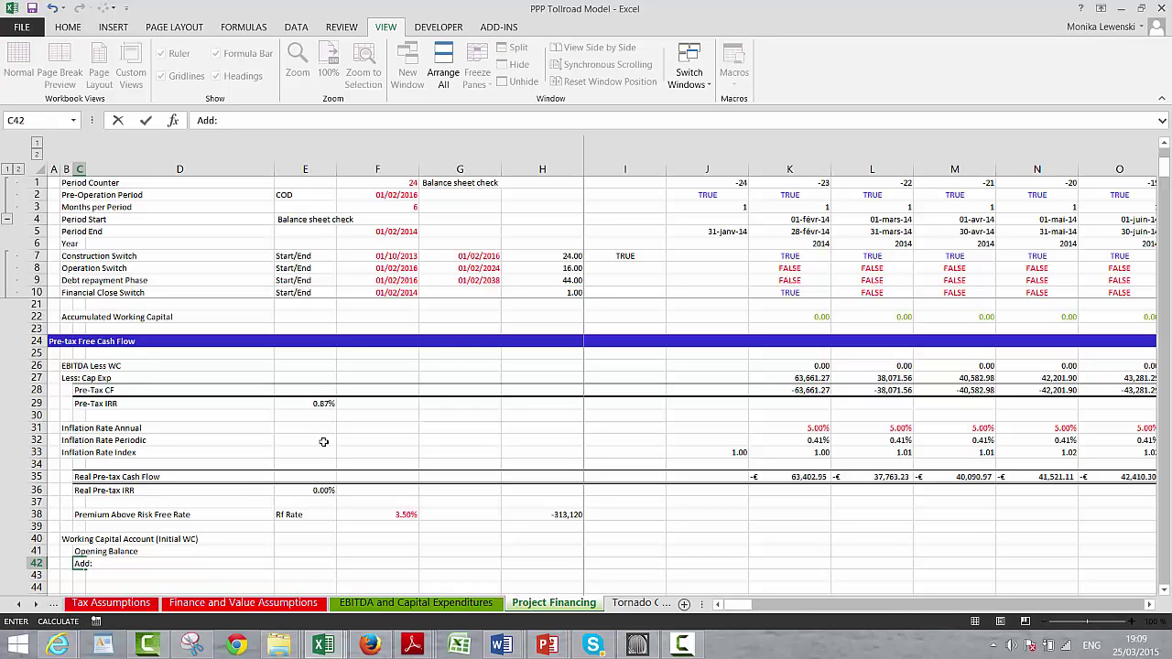
pyautogui.write(' Req')
pyautogui.press('BackSpace')
pyautogui.press('BackSpace')
pyautogui.write('qu')
pyautogui.press('BackSpace')
pyautogui.press('BackSpace')
pyautogui.press('BackSpace')
pyautogui.write('Initial Working Capi')
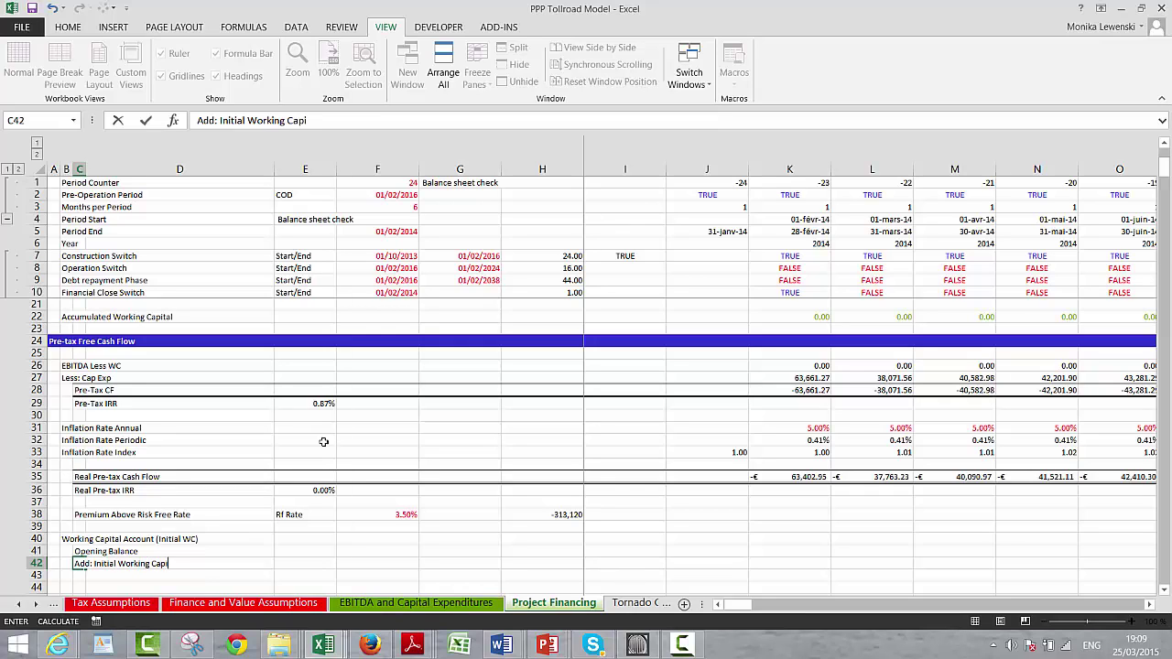
pyautogui.write('tal')
pyautogui.press('Return')
# Label C43 and C44 'Less: Withdrawls in First Period' and 'Closing Balance'.
pyautogui.write('Less')
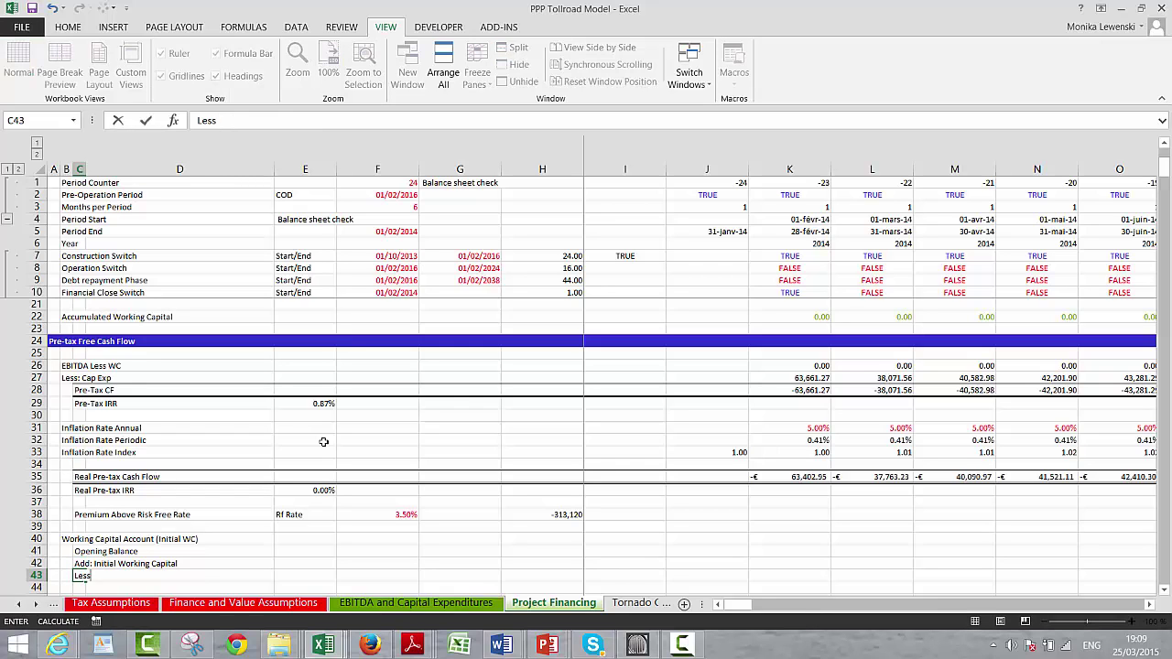
pyautogui.write(': Withdrawls in Fist Pe')
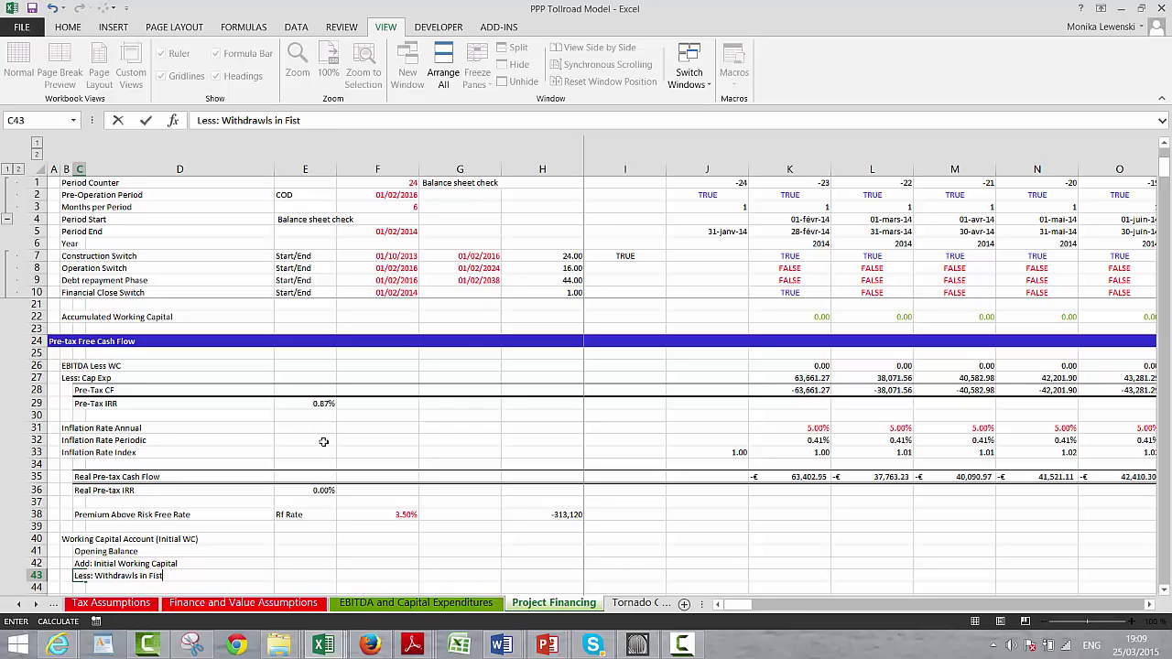
pyautogui.press('BackSpace')
pyautogui.press('BackSpace')
pyautogui.press('BackSpace')
pyautogui.press('BackSpace')
pyautogui.write('Period')
pyautogui.press('Return')
pyautogui.write('Cl')
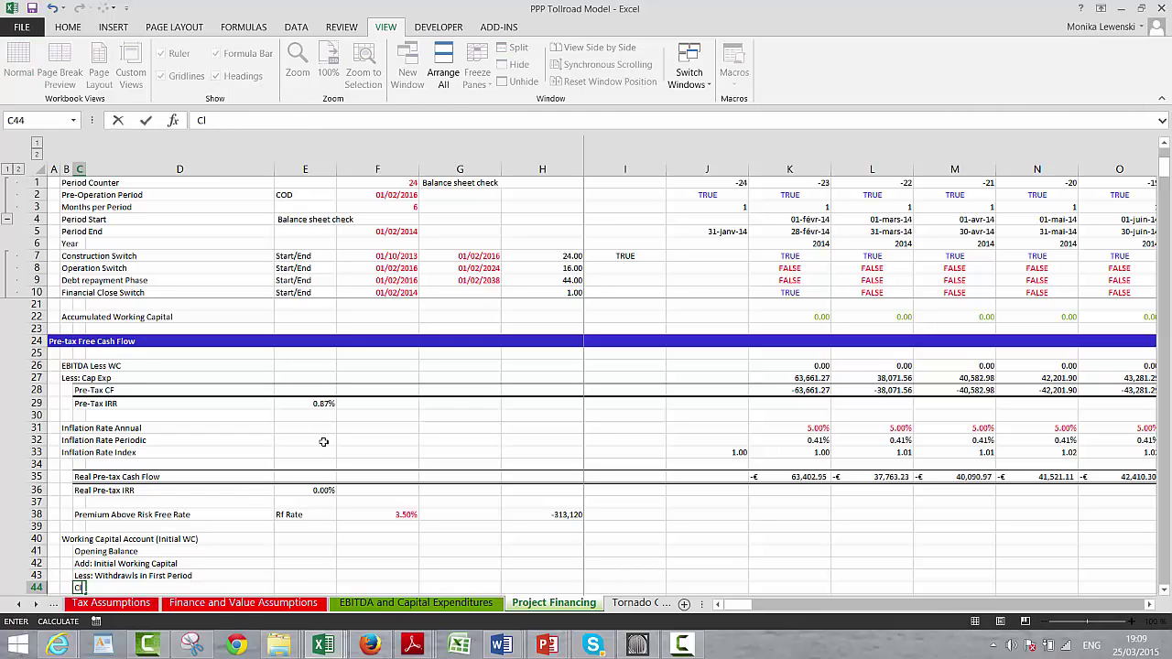
pyautogui.write('osing Balanc')
pyautogui.press('Return')
pyautogui.press('Return')
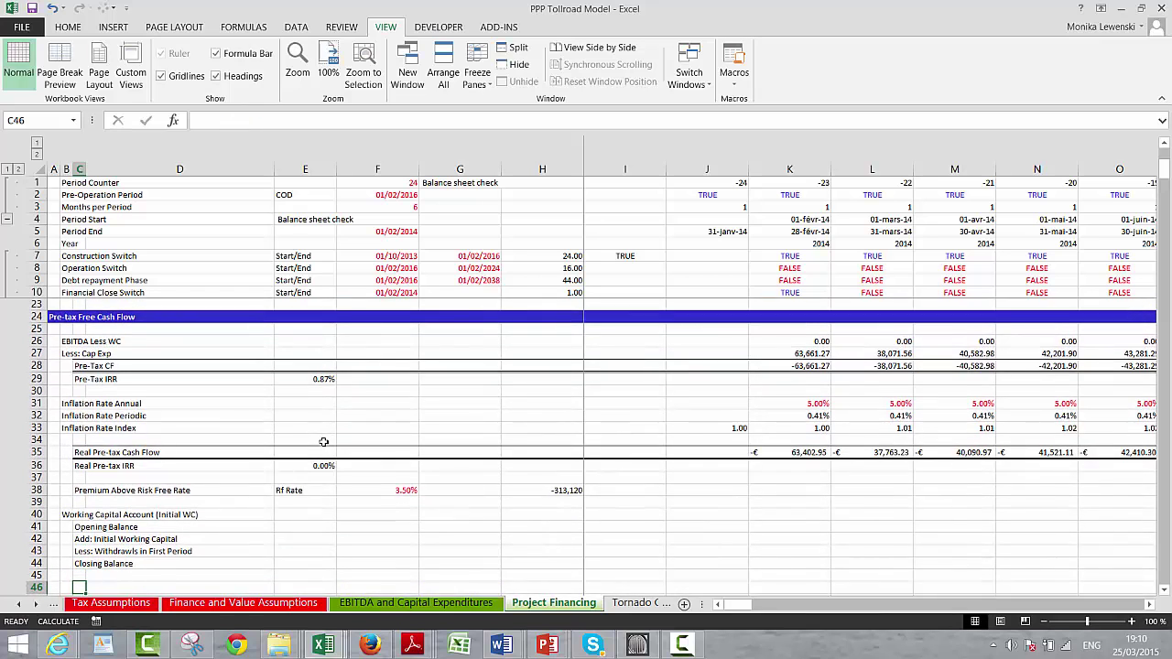
# Remove the surplus blank row above Capital Allowance and check the Real Pre-tax Cash Flow row.
pyautogui.press('Left')
pyautogui.press('Left')
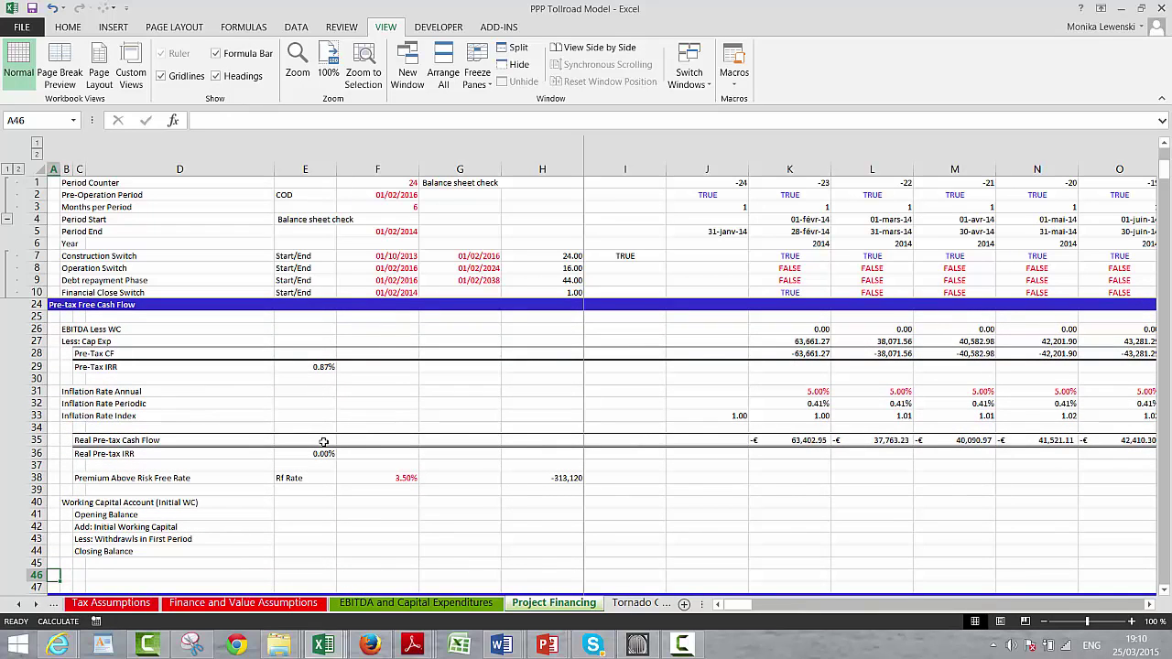
pyautogui.hotkey('shift', 'space')
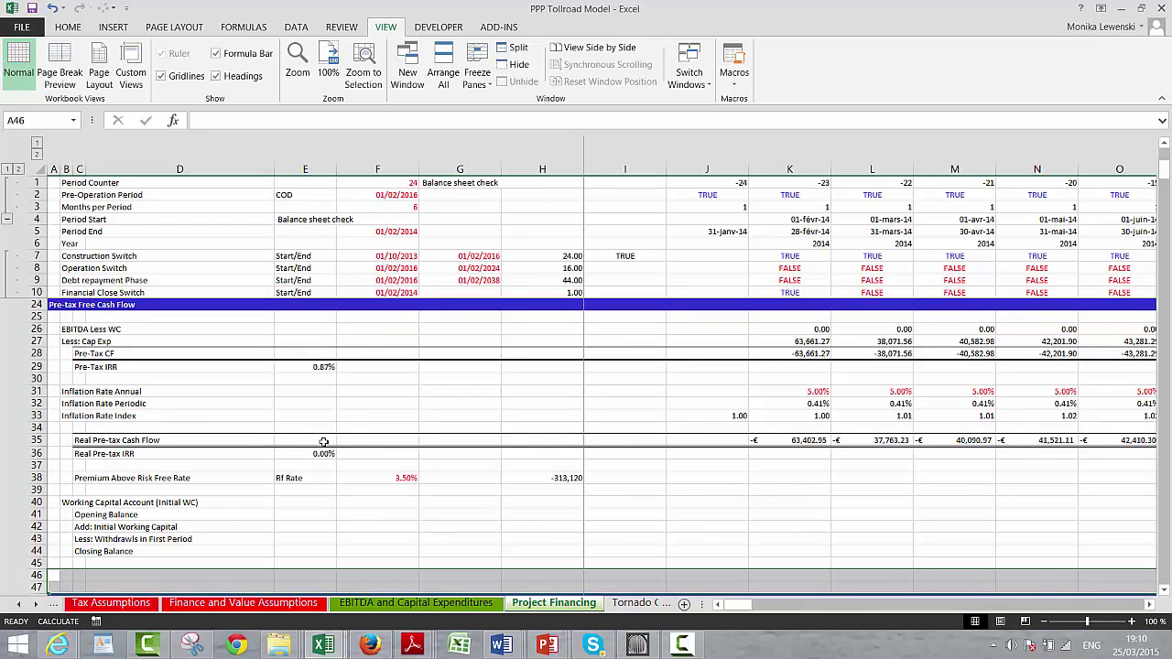
pyautogui.write('Capital Allowance on Base Plant (Excluding IDC and Fees)\tAmount\tAllowance %\tApply Allowance')
pyautogui.press('Up')
pyautogui.press('Up')
pyautogui.press('Up')
pyautogui.press('Up')
pyautogui.press('Up')
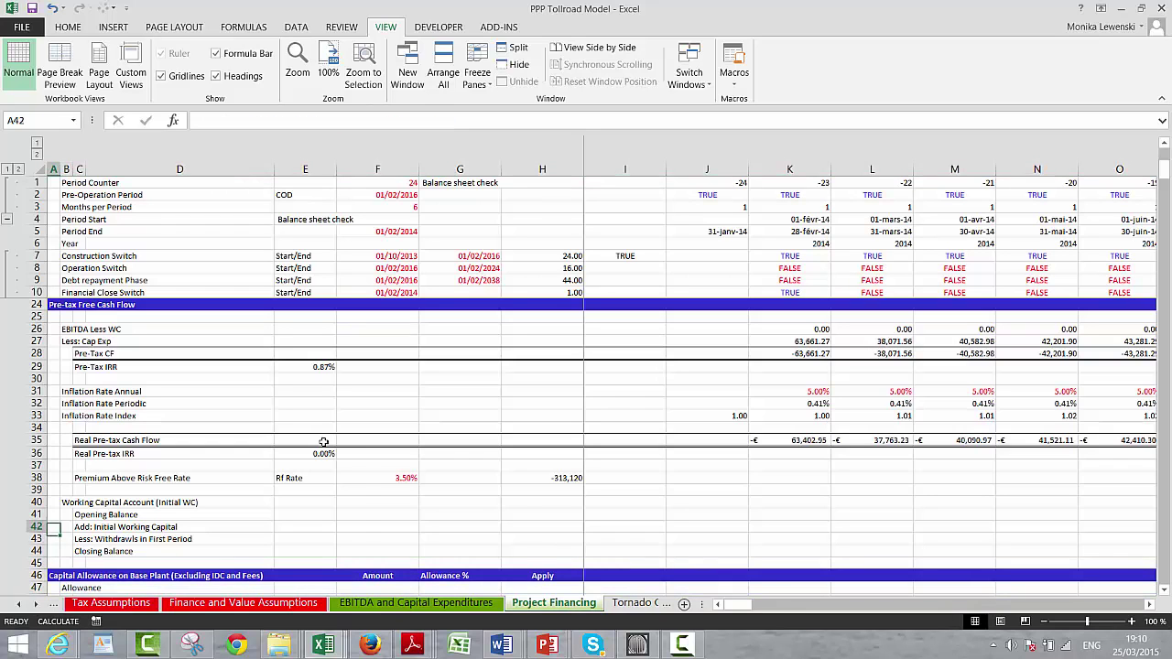
pyautogui.press('Right')
pyautogui.press('Up')
pyautogui.press('Right')
pyautogui.press('Right')
pyautogui.press('Right')
pyautogui.press('Right')
pyautogui.press('Right')
pyautogui.press('Right')
pyautogui.press('Right')
pyautogui.press('Right')
pyautogui.press('Right')
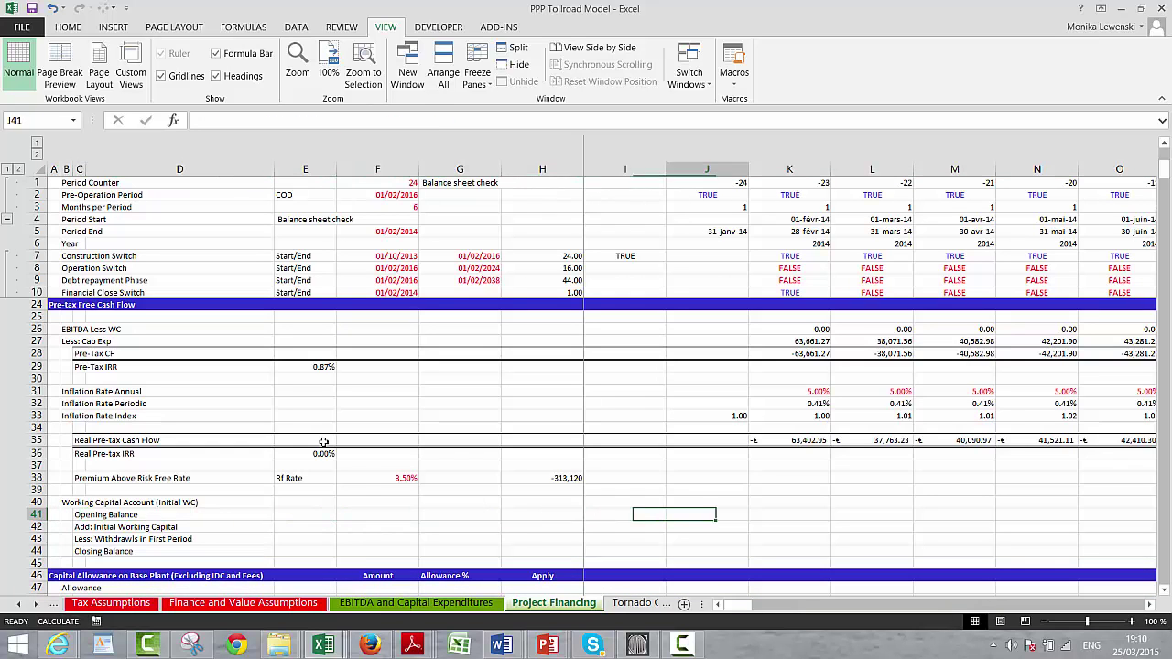
pyautogui.press('Up')
pyautogui.press('Up')
pyautogui.press('Up')
pyautogui.press('Up')
pyautogui.press('Up')
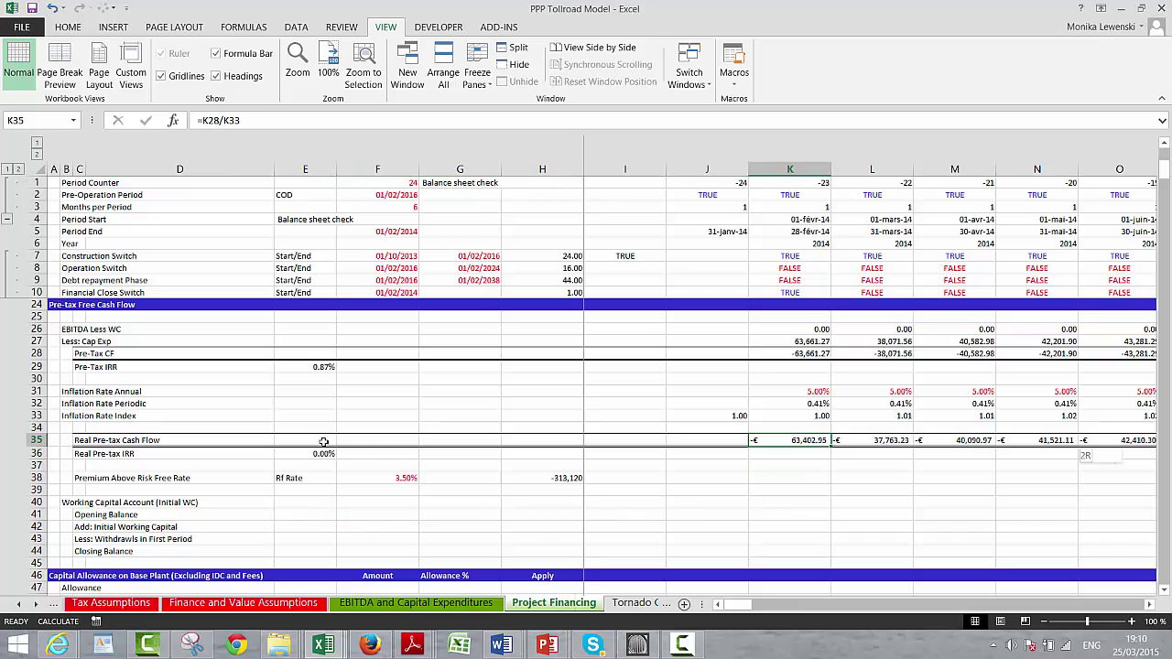
pyautogui.hotkey('ctrl', 'shift', 'Right')
pyautogui.press('Left')
pyautogui.press('Left')
pyautogui.press('Left')
pyautogui.press('Left')
pyautogui.press('Left')
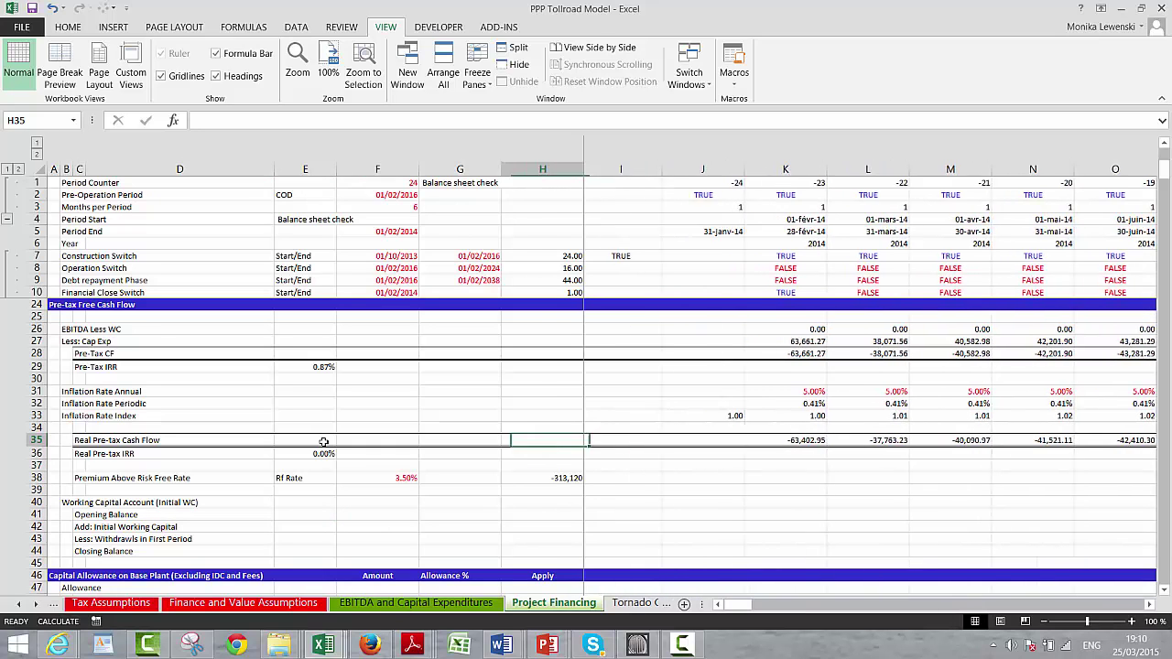
# Link the opening balance in K41 to the prior closing balance with =J44.
pyautogui.press('Down')
pyautogui.press('Down')
pyautogui.press('Down')
pyautogui.press('Down')
pyautogui.press('Down')
pyautogui.press('Down')
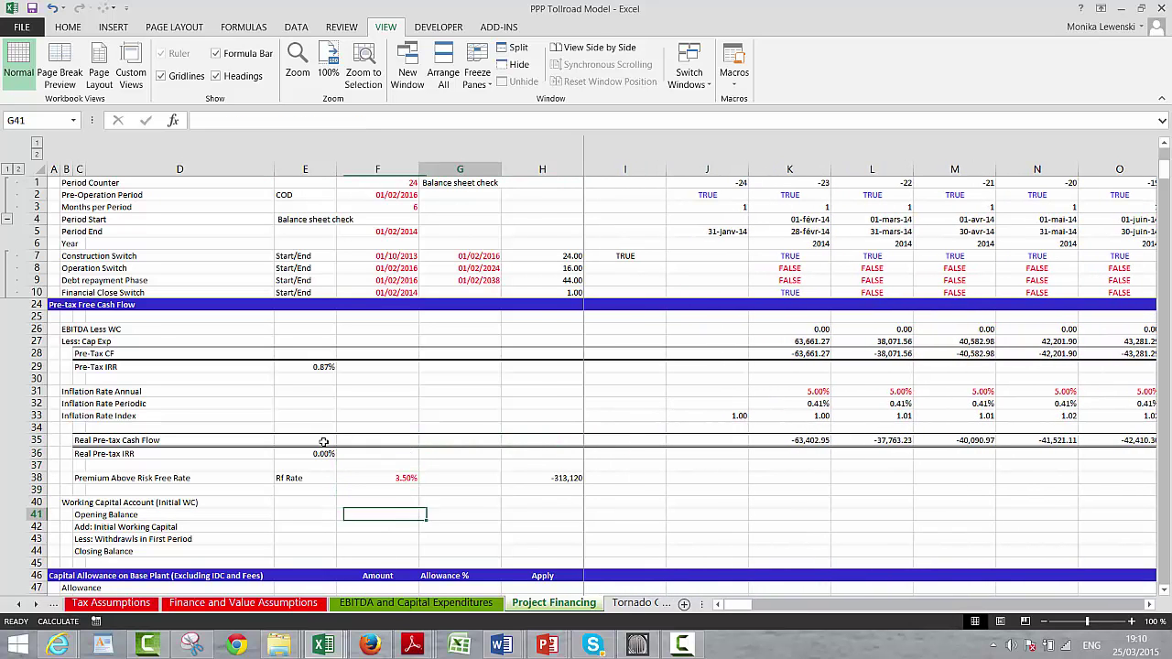
pyautogui.press('Right')
pyautogui.press('Right')
pyautogui.press('Right')
pyautogui.press('Right')
pyautogui.press('Right')
pyautogui.write('=')
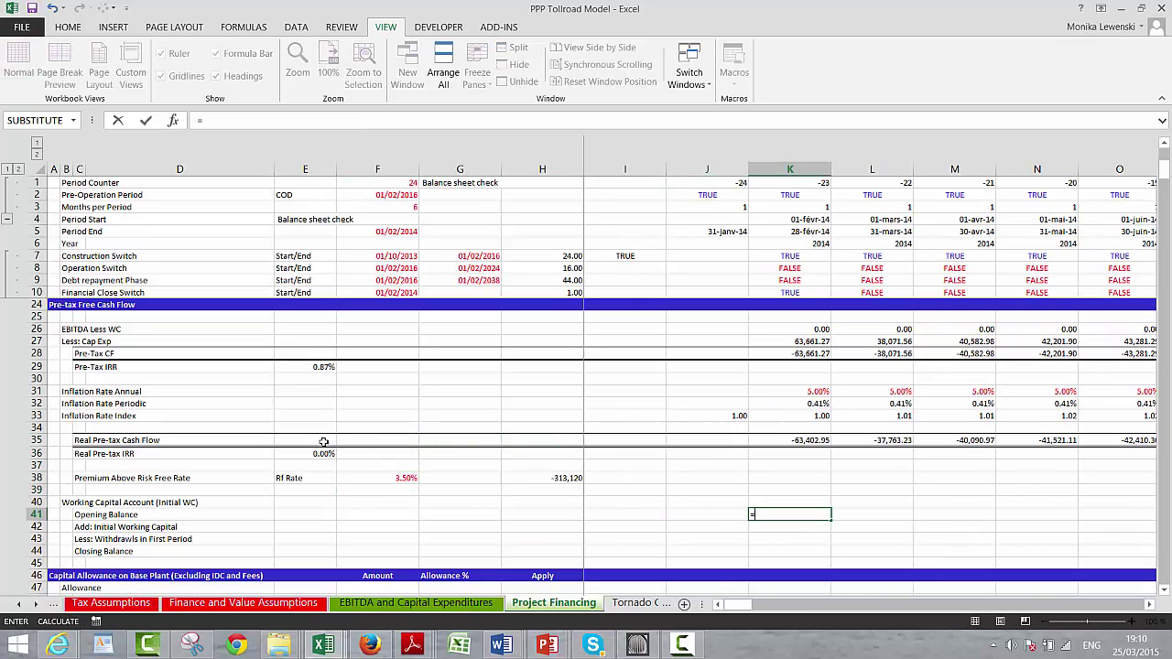
pyautogui.press('Down')
pyautogui.press('Down')
pyautogui.press('Left')
pyautogui.press('Down')
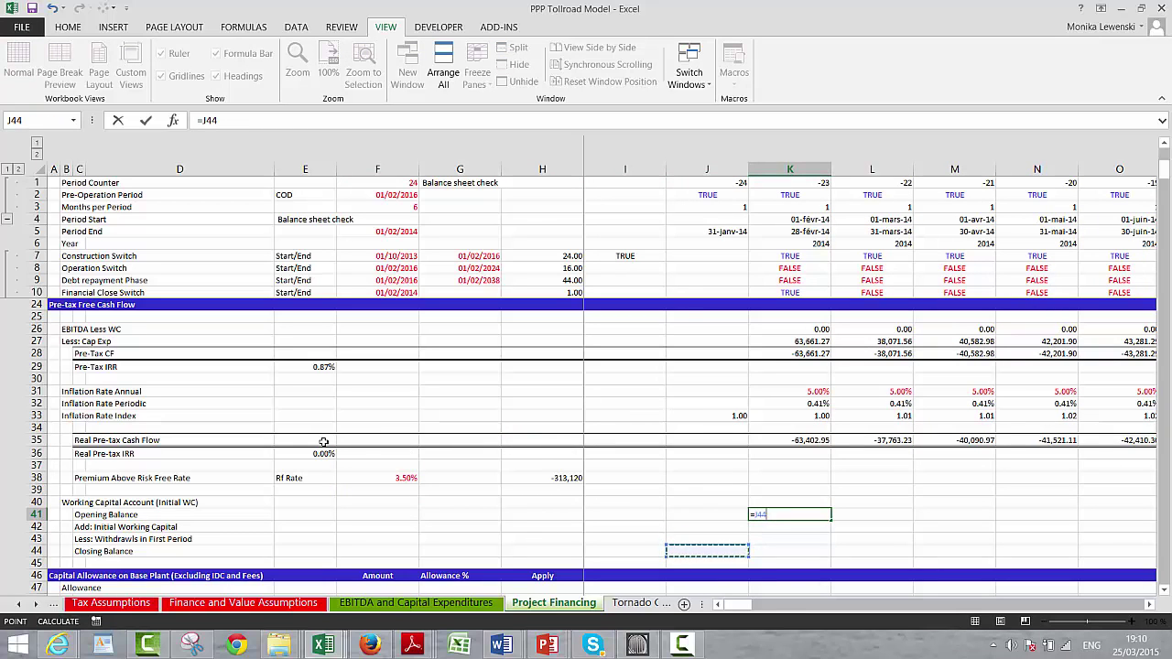
pyautogui.hotkey('ctrl', 'Return')
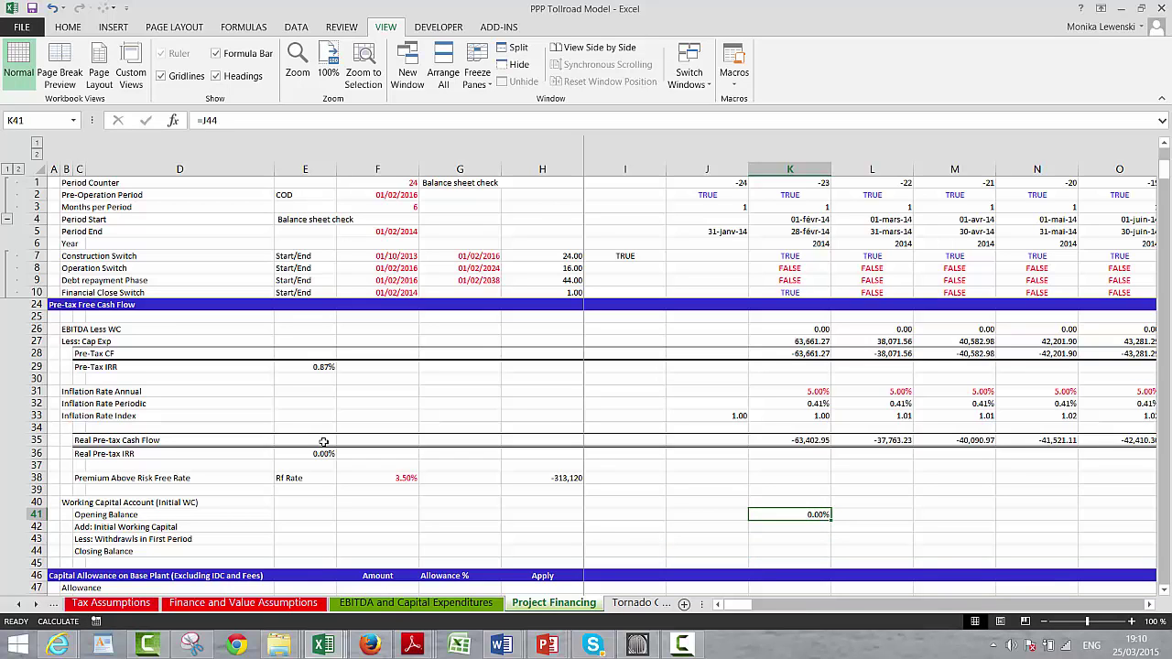
# Enter =K11*K18 in K43 to tie first-period withdrawals to the COD switch.
pyautogui.press('Down')
pyautogui.press('Down')
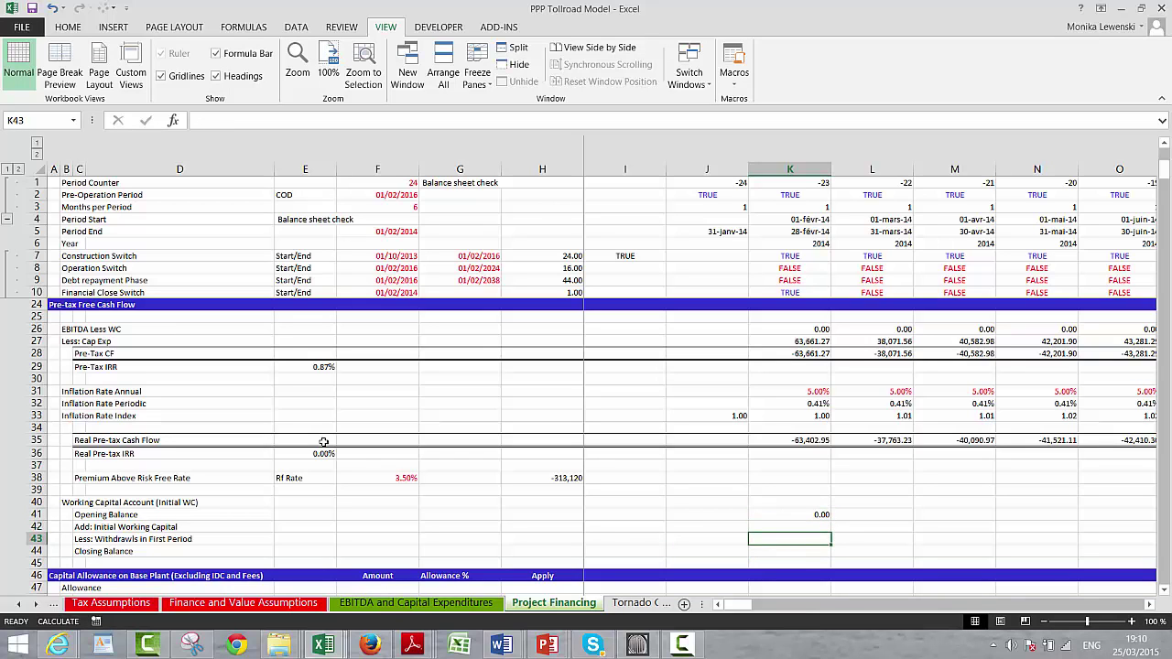
pyautogui.write('=')
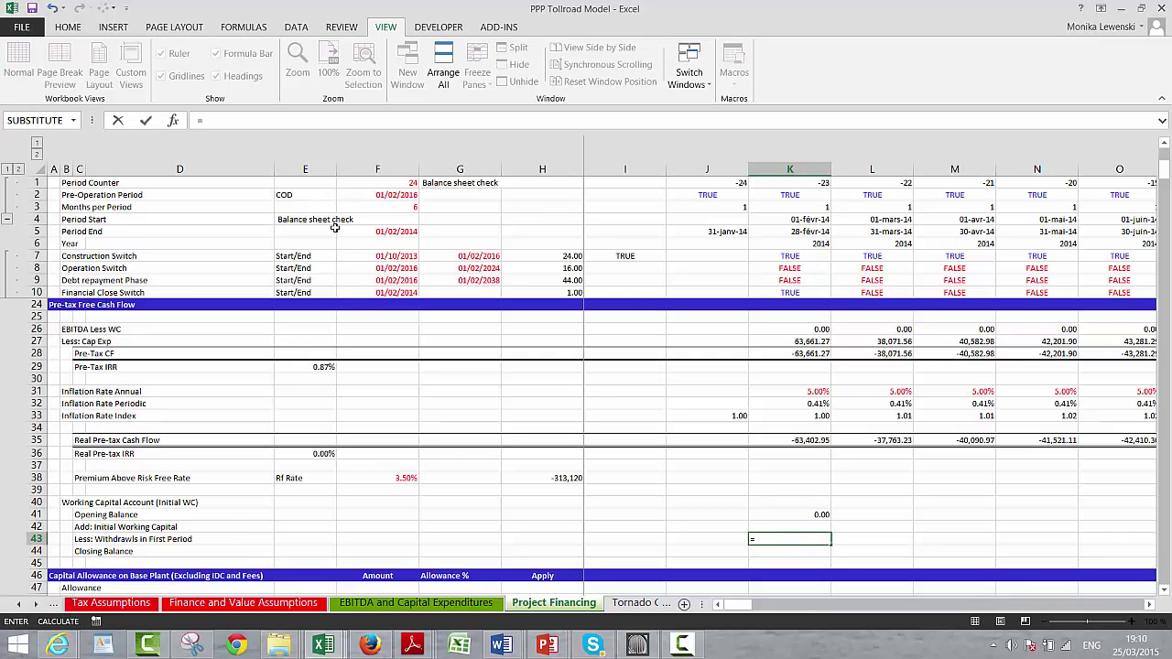
pyautogui.click(789, 256)
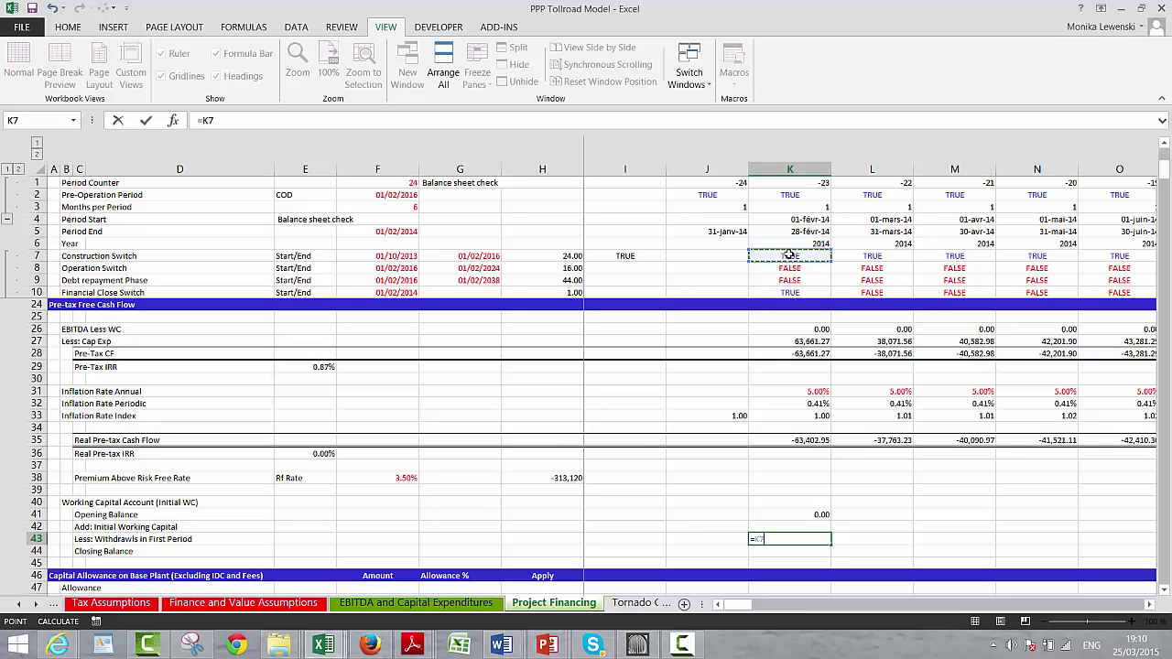
pyautogui.press('Down')
pyautogui.press('Down')
pyautogui.press('Down')
pyautogui.press('Down')
pyautogui.press('Down')
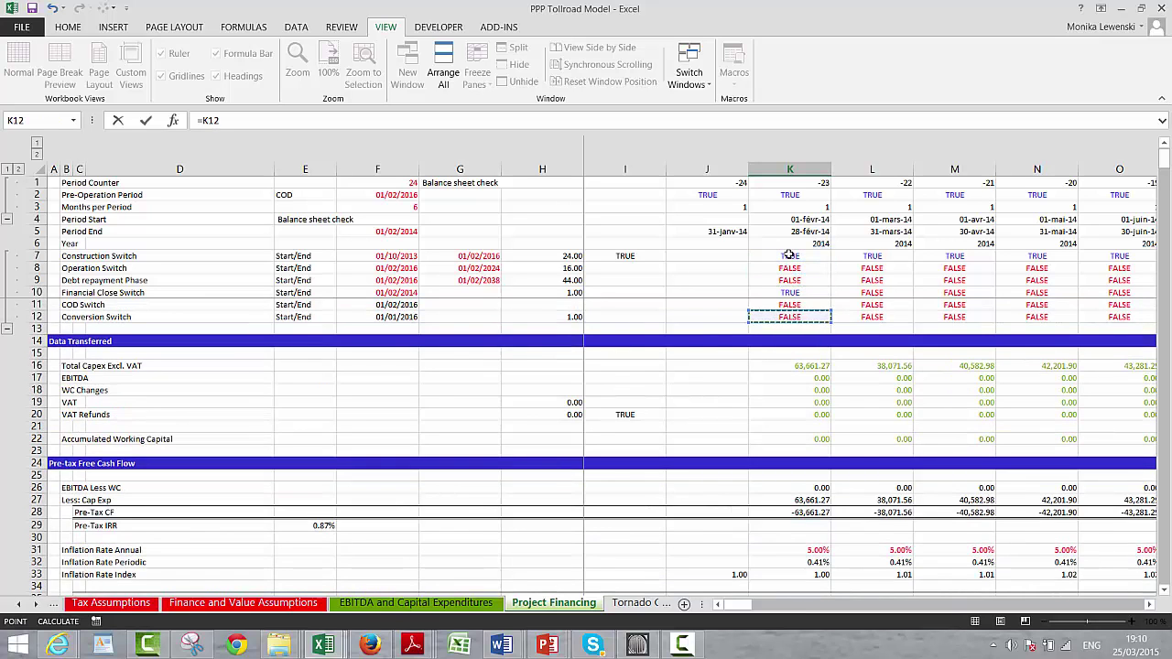
pyautogui.press('Up')
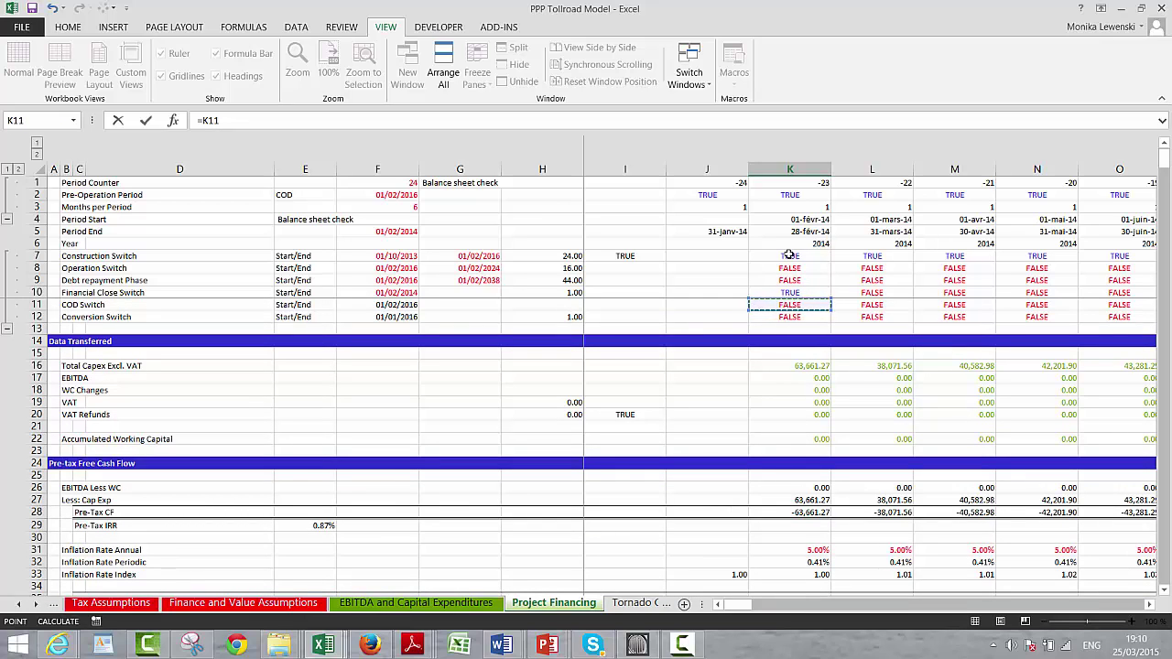
pyautogui.write('*')
pyautogui.press('Down')
pyautogui.press('Down')
pyautogui.press('Down')
pyautogui.press('Down')
pyautogui.press('Down')
pyautogui.press('Down')
pyautogui.press('Down')
pyautogui.press('Down')
pyautogui.press('Down')
pyautogui.press('Down')
pyautogui.press('Down')
pyautogui.press('Up')
pyautogui.press('Up')
pyautogui.press('Up')
pyautogui.press('Up')
pyautogui.press('Up')
pyautogui.press('Up')
pyautogui.press('Up')
pyautogui.press('Up')
pyautogui.press('Up')
pyautogui.press('Up')
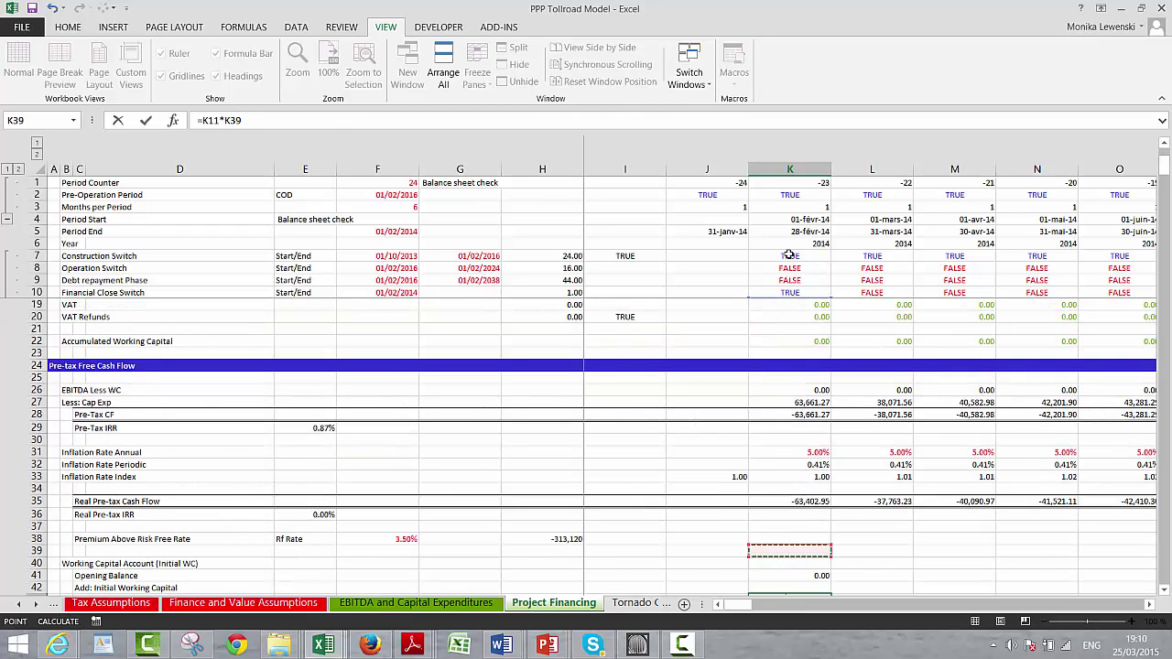
pyautogui.press('Up')
pyautogui.press('Up')
pyautogui.press('Up')
pyautogui.press('Up')
pyautogui.press('Up')
pyautogui.press('Up')
pyautogui.press('Up')
pyautogui.press('Up')
pyautogui.press('Up')
pyautogui.press('Up')
pyautogui.press('Up')
pyautogui.press('Up')
pyautogui.press('Up')
pyautogui.press('Up')
pyautogui.press('Up')
pyautogui.press('Up')
pyautogui.press('Up')
pyautogui.press('Up')
pyautogui.press('Up')
pyautogui.press('Up')
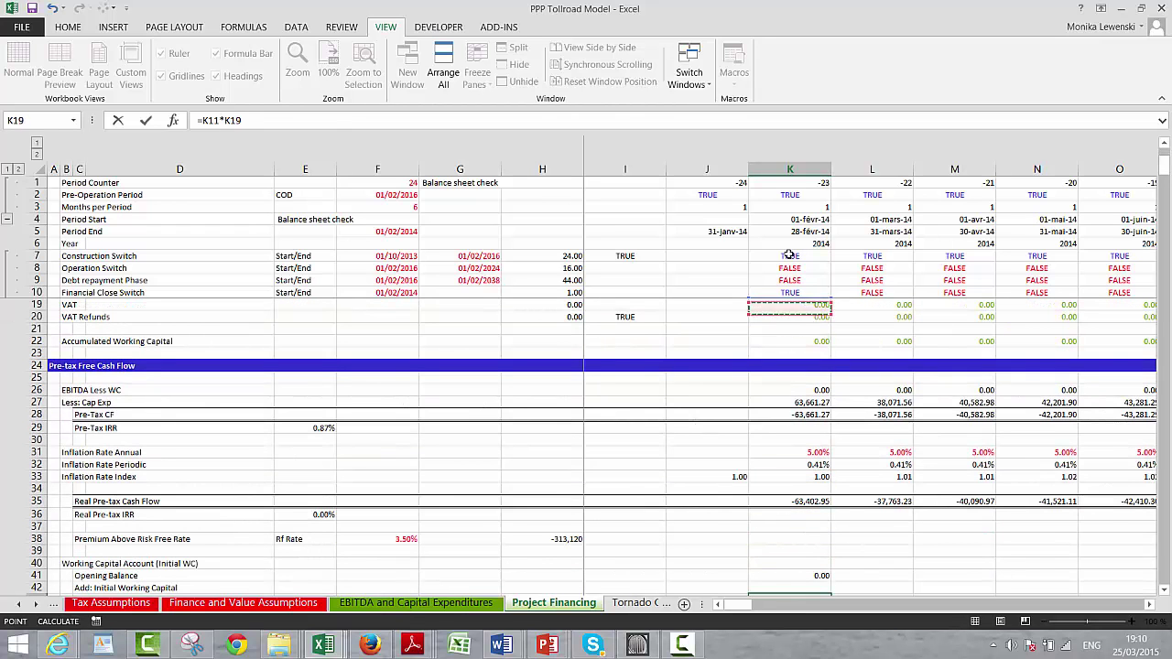
pyautogui.press('Up')
pyautogui.press('Down')
pyautogui.press('Down')
pyautogui.press('Down')
pyautogui.press('Down')
pyautogui.press('Down')
pyautogui.press('Down')
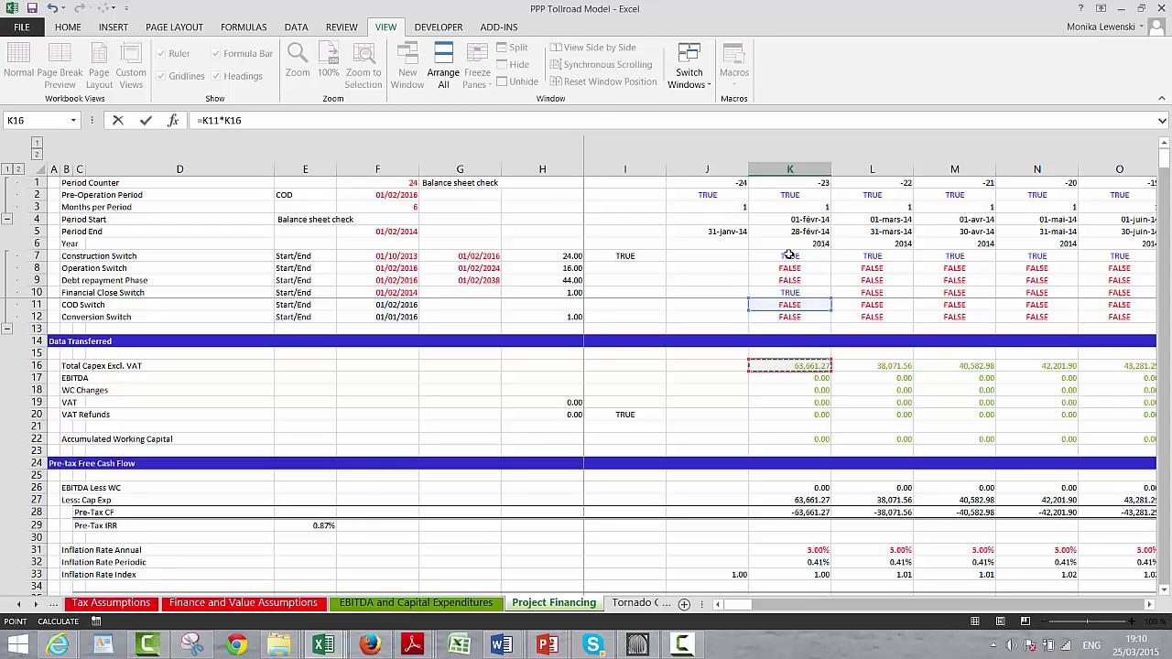
pyautogui.press('Down')
pyautogui.press('Return')
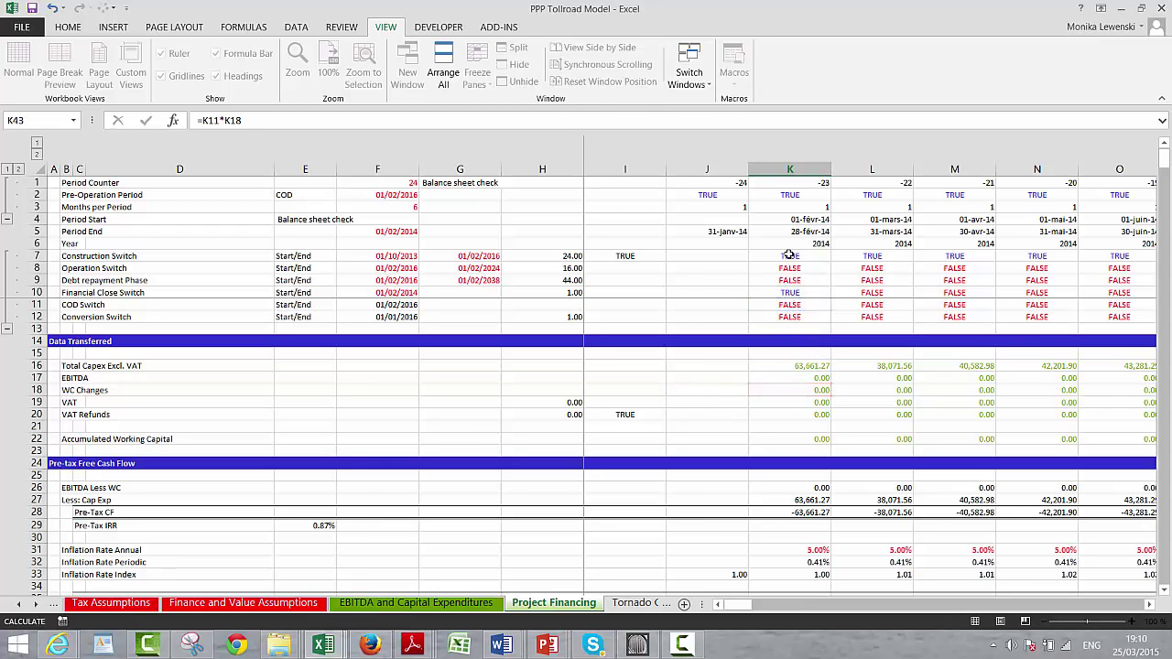
# Enter the closing balance formula =K41+K42-K43 in K44.
pyautogui.press('Up')
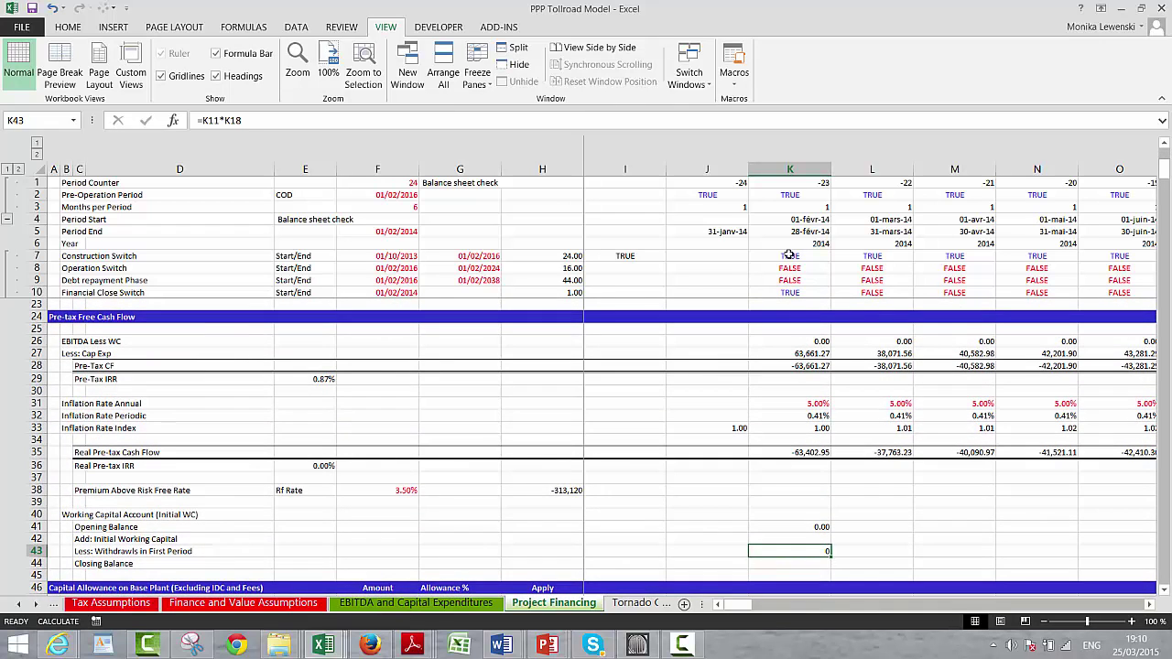
pyautogui.press('Down')
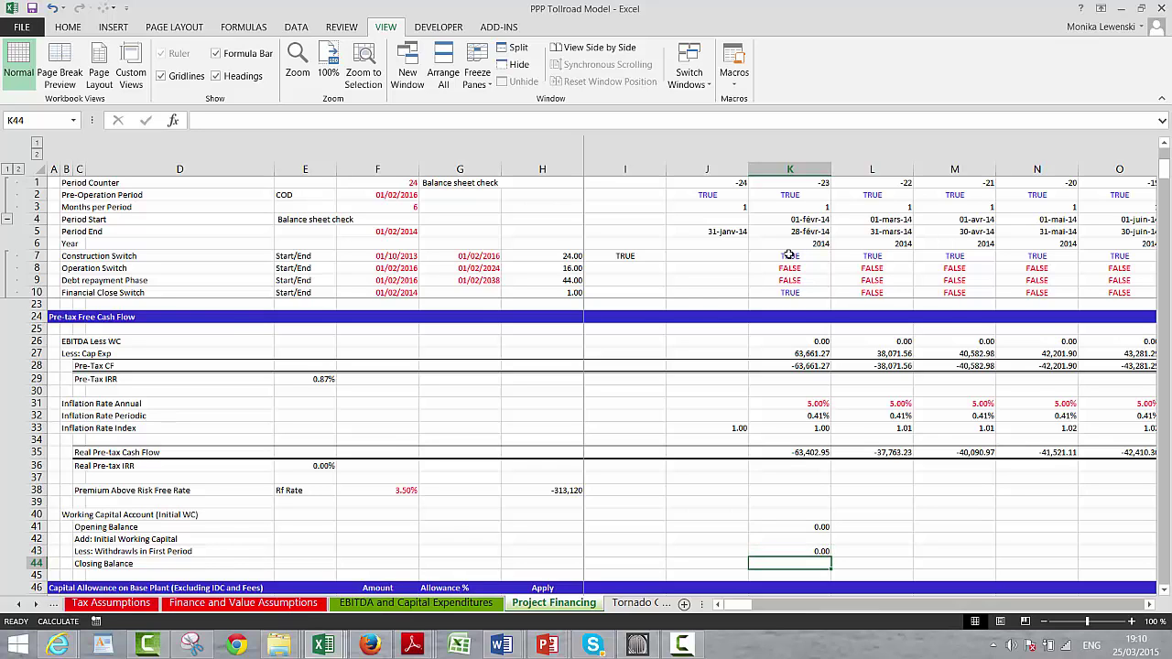
pyautogui.write('=')
pyautogui.press('Up')
pyautogui.press('Up')
pyautogui.press('Up')
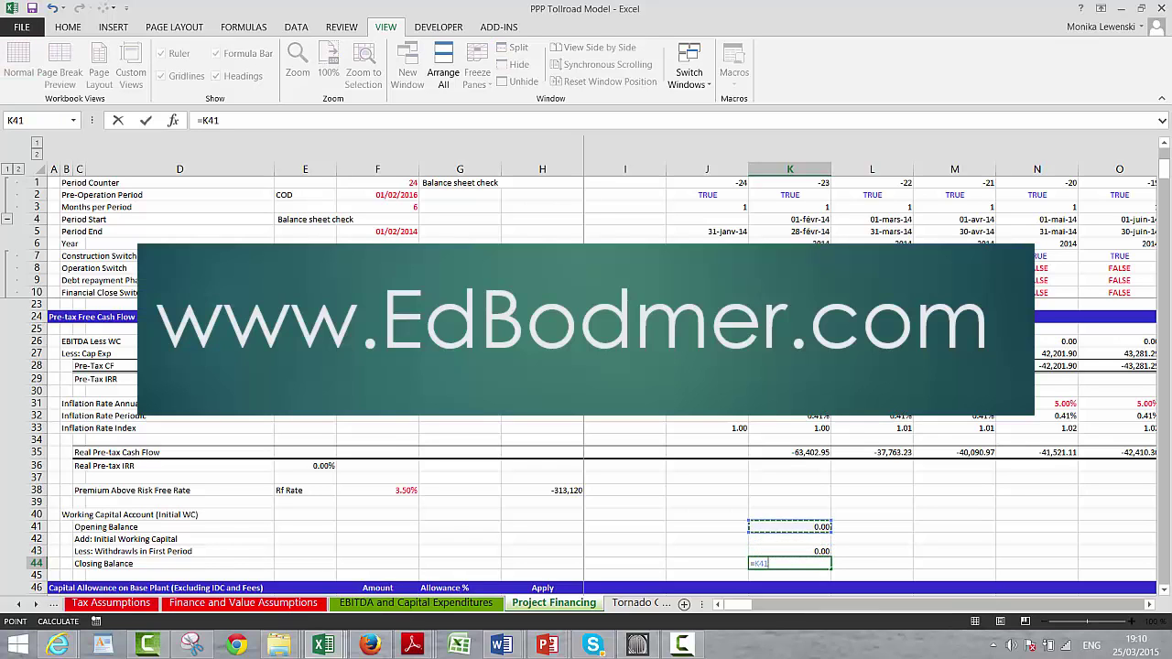
pyautogui.write('+')
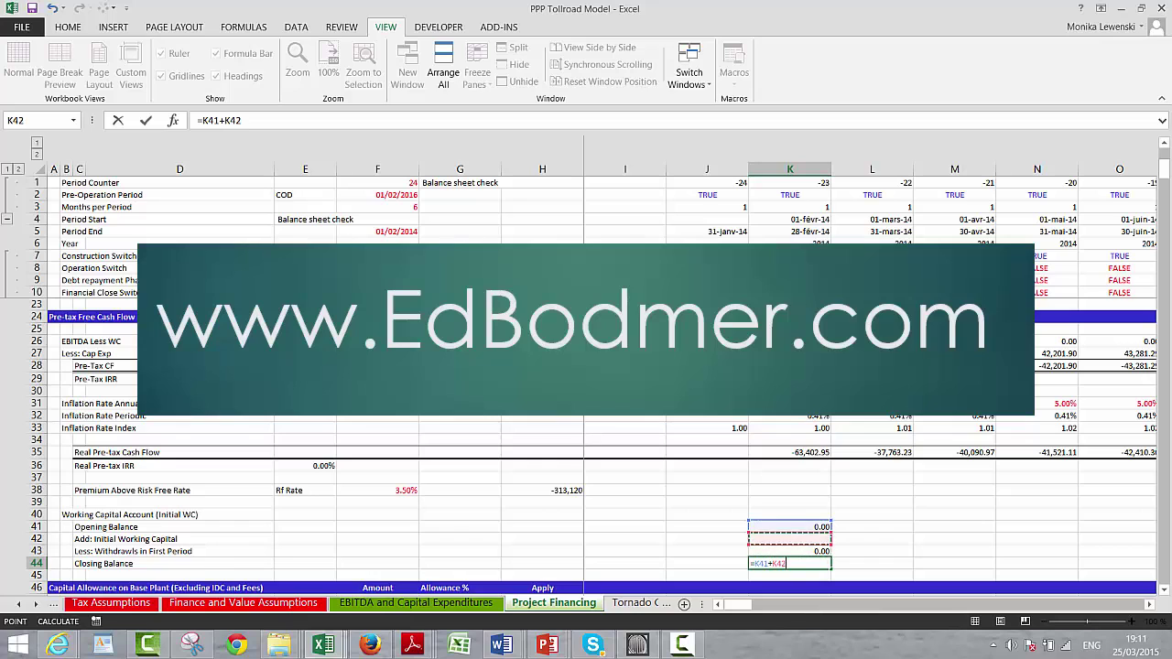
pyautogui.write('-')
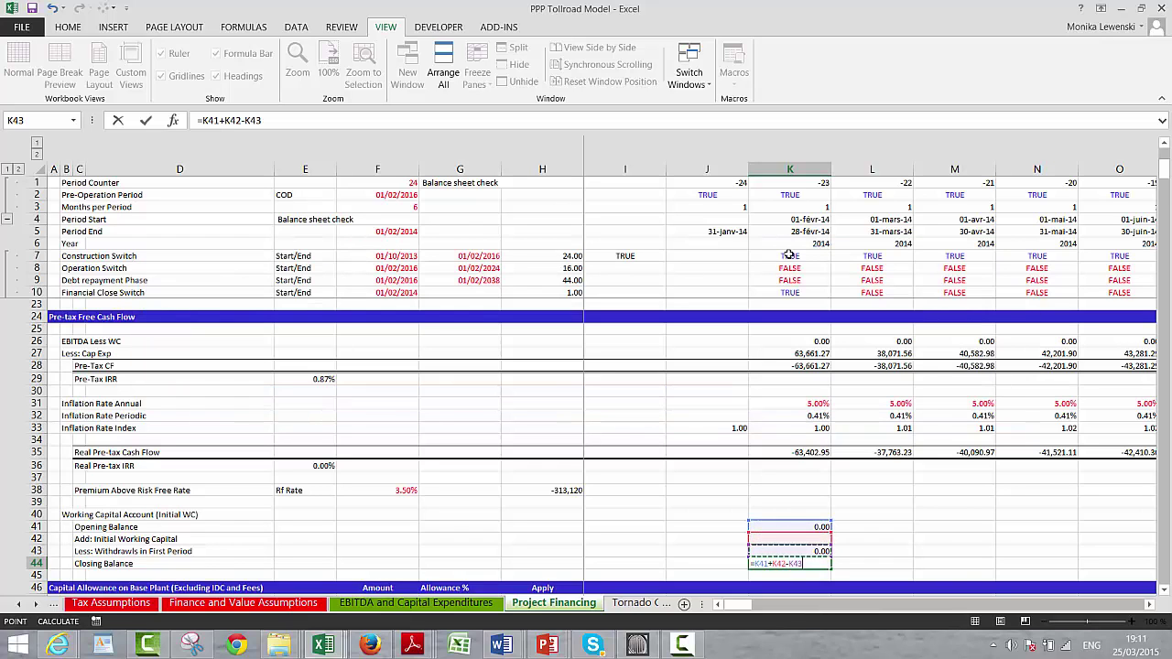
pyautogui.press('Return')
# Set the initial working capital addition in K42 to =L43 and select K41:K44.
pyautogui.press('Up')
pyautogui.press('Up')
pyautogui.press('Up')
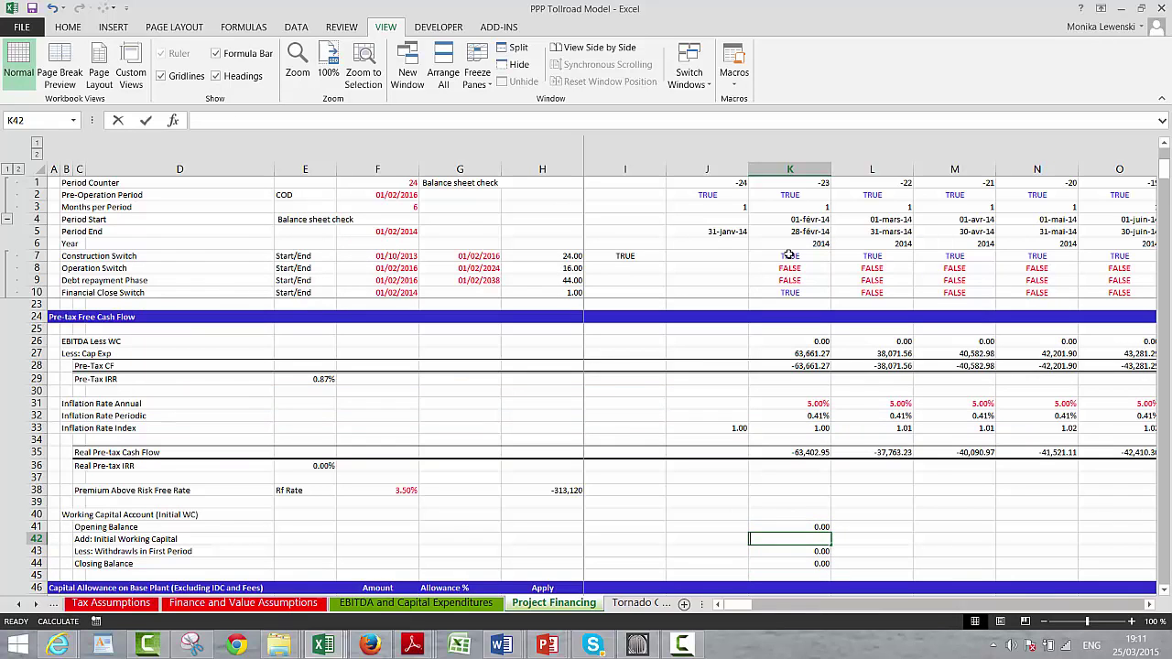
pyautogui.write('=')
pyautogui.press('Right')
pyautogui.press('Down')
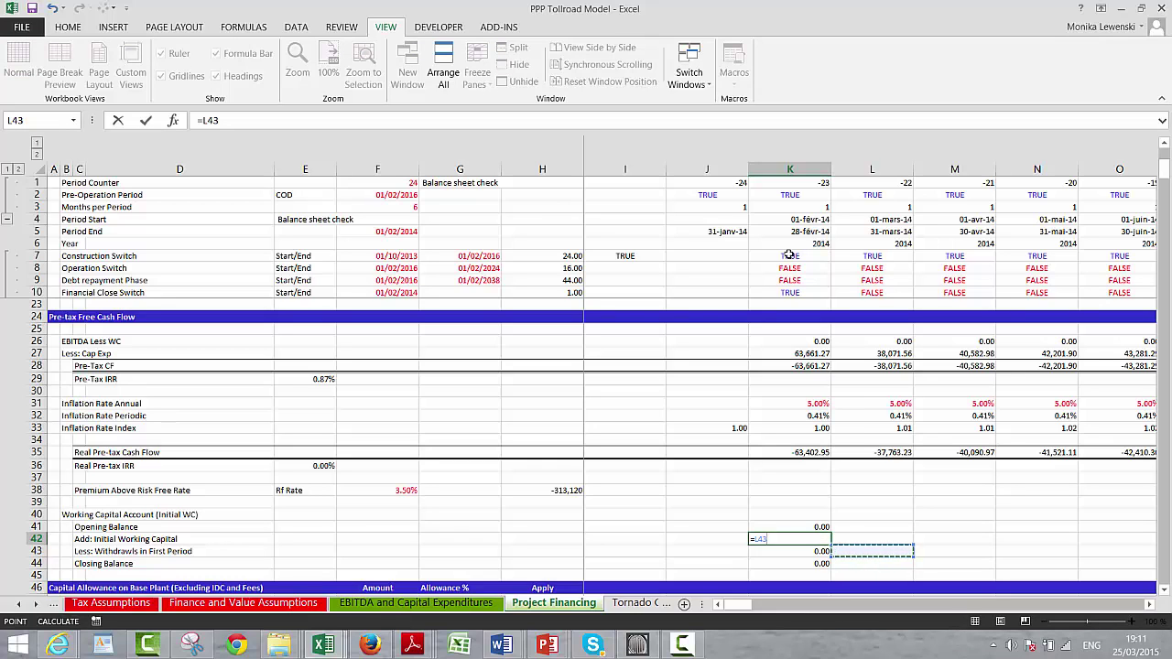
pyautogui.hotkey('ctrl', 'Return')
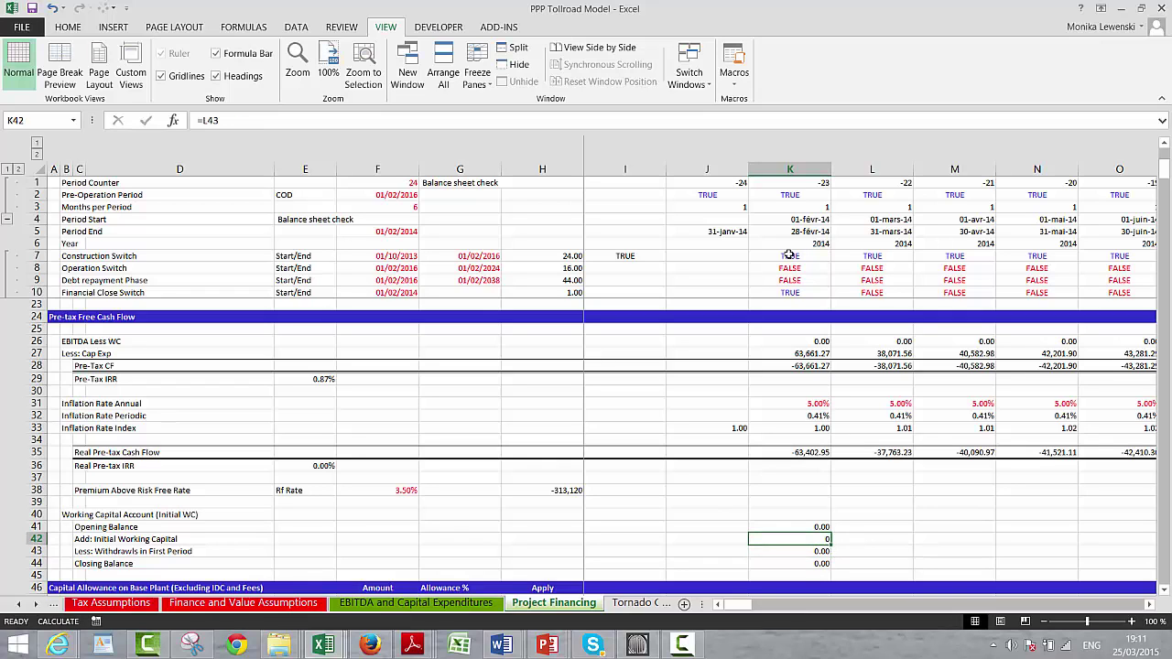
pyautogui.press('Up')
pyautogui.hotkey('shift', 'Down')
pyautogui.hotkey('shift', 'Down')
pyautogui.hotkey('shift', 'Down')
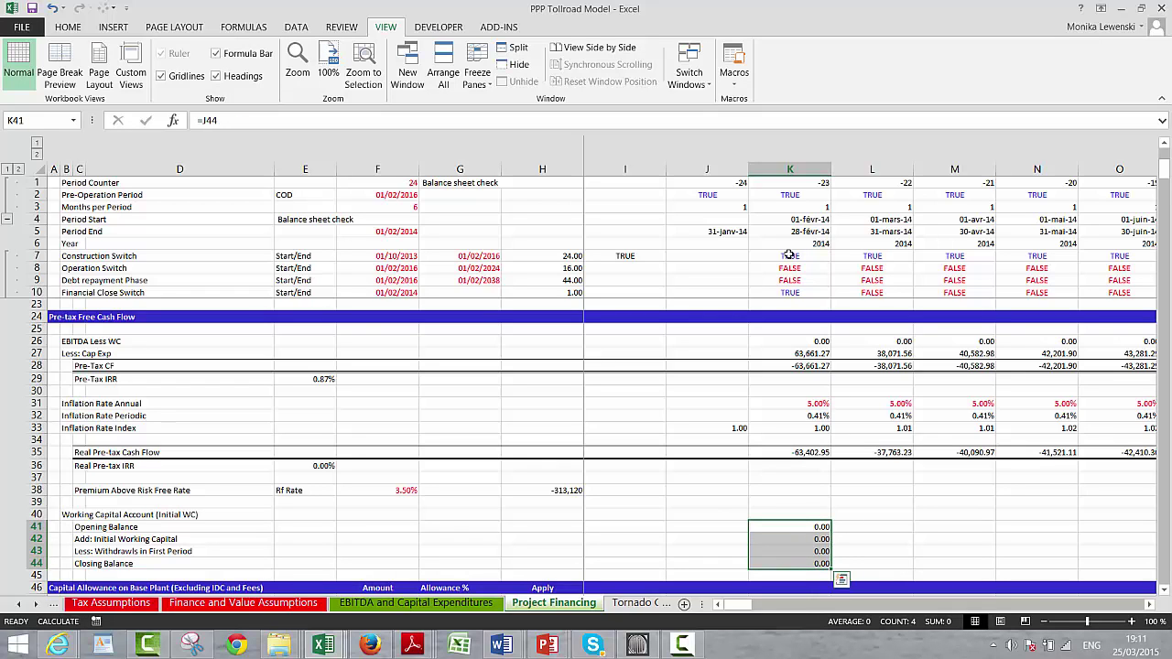
# Copy the K41:K44 formulas across all periods, then check the 9,296.31 figures around COD.
pyautogui.hotkey('ctrl', 'c')
pyautogui.press('Right')
pyautogui.hotkey('ctrl', 'v')
pyautogui.press('Right')
pyautogui.hotkey('ctrl', 'v')
pyautogui.press('Right')
pyautogui.hotkey('ctrl', 'v')
pyautogui.press('Right')
pyautogui.hotkey('ctrl', 'v')
pyautogui.press('Right')
pyautogui.hotkey('ctrl', 'v')
pyautogui.press('Right')
pyautogui.hotkey('ctrl', 'v')
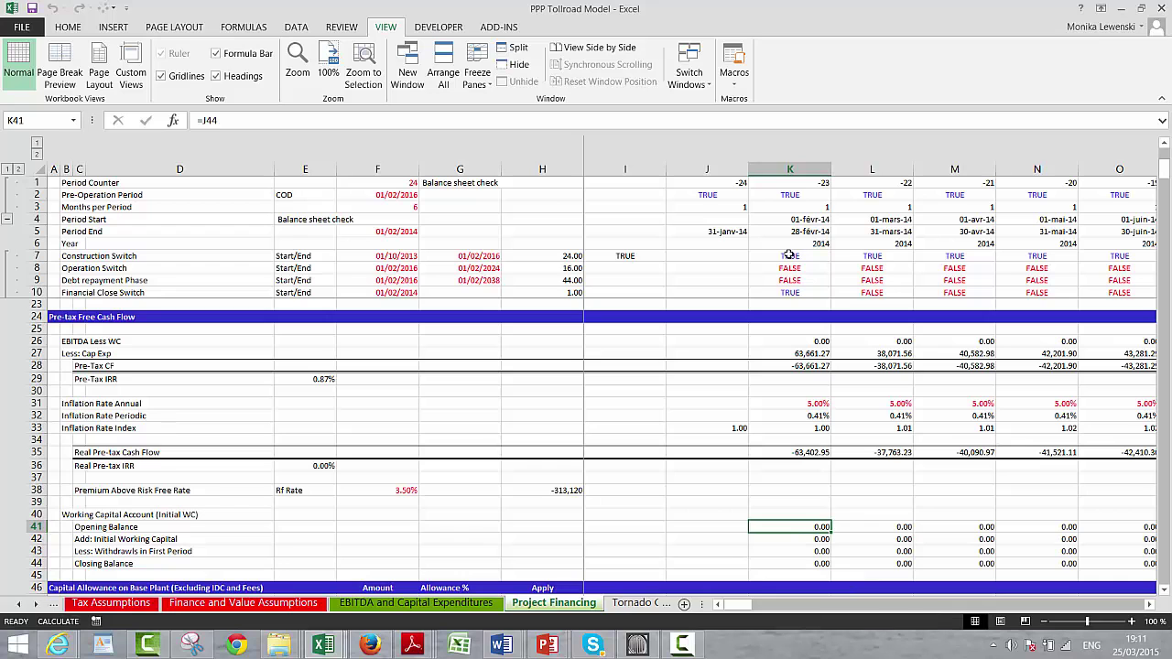
pyautogui.press('Right')
pyautogui.hotkey('ctrl', 'v')
pyautogui.press('Right')
pyautogui.hotkey('ctrl', 'v')
pyautogui.press('Right')
pyautogui.hotkey('ctrl', 'v')
pyautogui.press('Right')
pyautogui.hotkey('ctrl', 'v')
pyautogui.press('Right')
pyautogui.hotkey('ctrl', 'v')
pyautogui.press('Right')
pyautogui.hotkey('ctrl', 'v')
pyautogui.press('Right')
pyautogui.hotkey('ctrl', 'v')
pyautogui.press('Right')
pyautogui.hotkey('ctrl', 'v')
pyautogui.press('Right')
pyautogui.hotkey('ctrl', 'v')
pyautogui.press('Right')
pyautogui.hotkey('ctrl', 'v')
pyautogui.press('Right')
pyautogui.hotkey('ctrl', 'v')
pyautogui.press('Right')
pyautogui.hotkey('ctrl', 'v')
pyautogui.press('Right')
pyautogui.hotkey('ctrl', 'v')
pyautogui.press('Right')
pyautogui.hotkey('ctrl', 'v')
pyautogui.press('Right')
pyautogui.hotkey('ctrl', 'v')
pyautogui.press('Right')
pyautogui.hotkey('ctrl', 'v')
pyautogui.press('Right')
pyautogui.hotkey('ctrl', 'v')
pyautogui.press('Right')
pyautogui.hotkey('ctrl', 'v')
pyautogui.press('Right')
pyautogui.hotkey('ctrl', 'v')
pyautogui.press('Right')
pyautogui.hotkey('ctrl', 'v')
pyautogui.press('Right')
pyautogui.hotkey('ctrl', 'v')
pyautogui.press('Right')
pyautogui.hotkey('ctrl', 'v')
pyautogui.press('Right')
pyautogui.hotkey('ctrl', 'v')
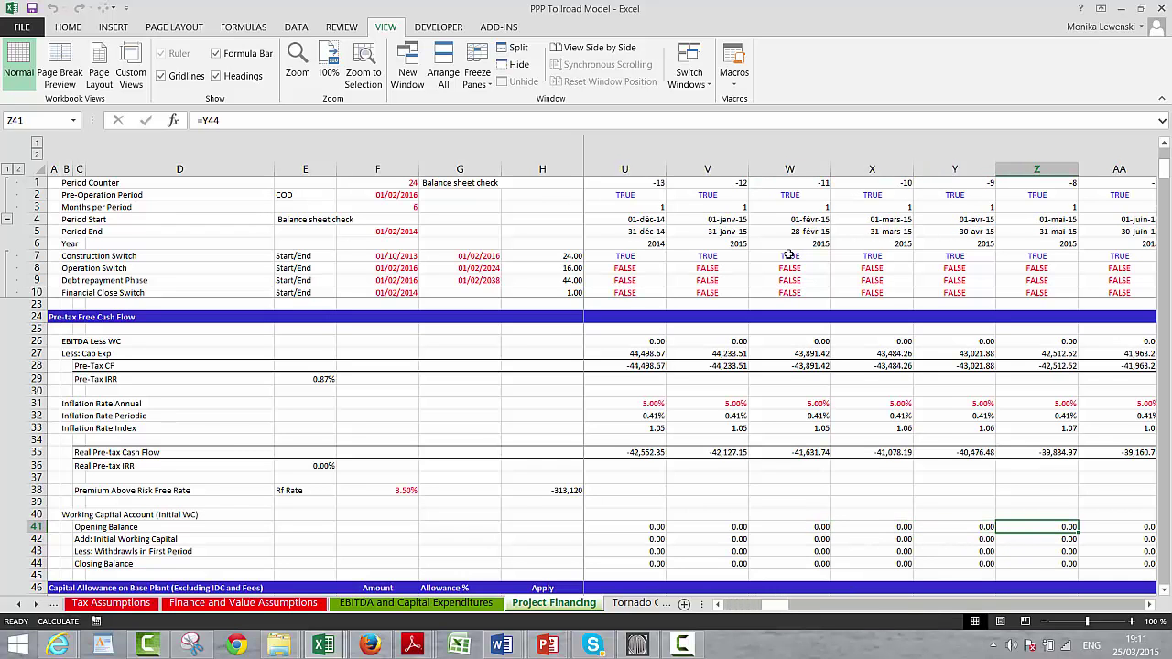
pyautogui.press('Left')
pyautogui.press('Left')
pyautogui.press('Left')
pyautogui.press('Left')
pyautogui.press('Left')
pyautogui.press('Left')
pyautogui.press('Left')
pyautogui.press('Left')
pyautogui.press('Left')
pyautogui.press('Left')
pyautogui.press('Left')
pyautogui.press('Left')
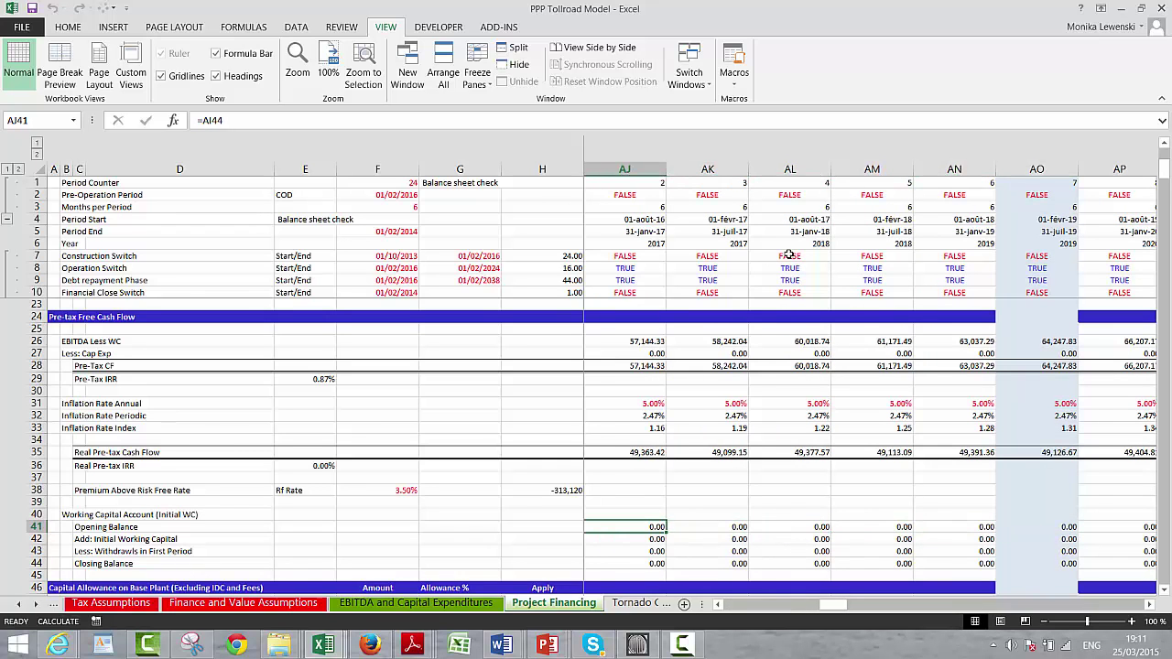
pyautogui.press('Right')
pyautogui.press('Right')
pyautogui.press('Right')
pyautogui.press('Right')
pyautogui.press('Right')
pyautogui.press('Right')
pyautogui.press('Right')
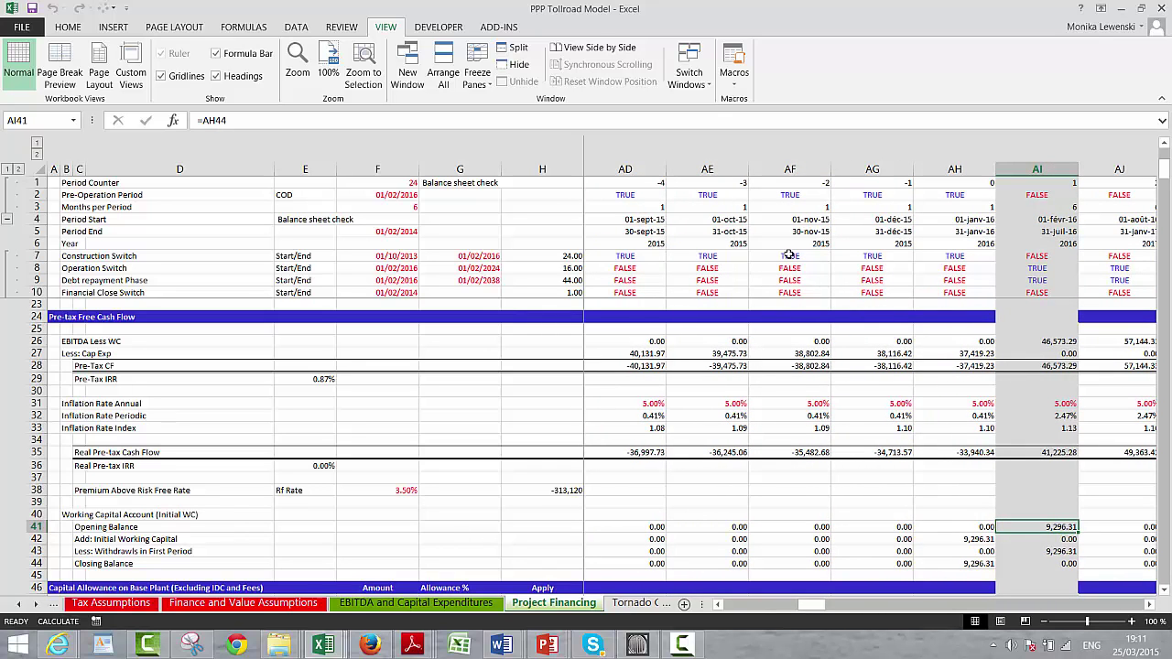
pyautogui.press('Right')
pyautogui.press('Right')
pyautogui.press('Right')
pyautogui.press('Right')
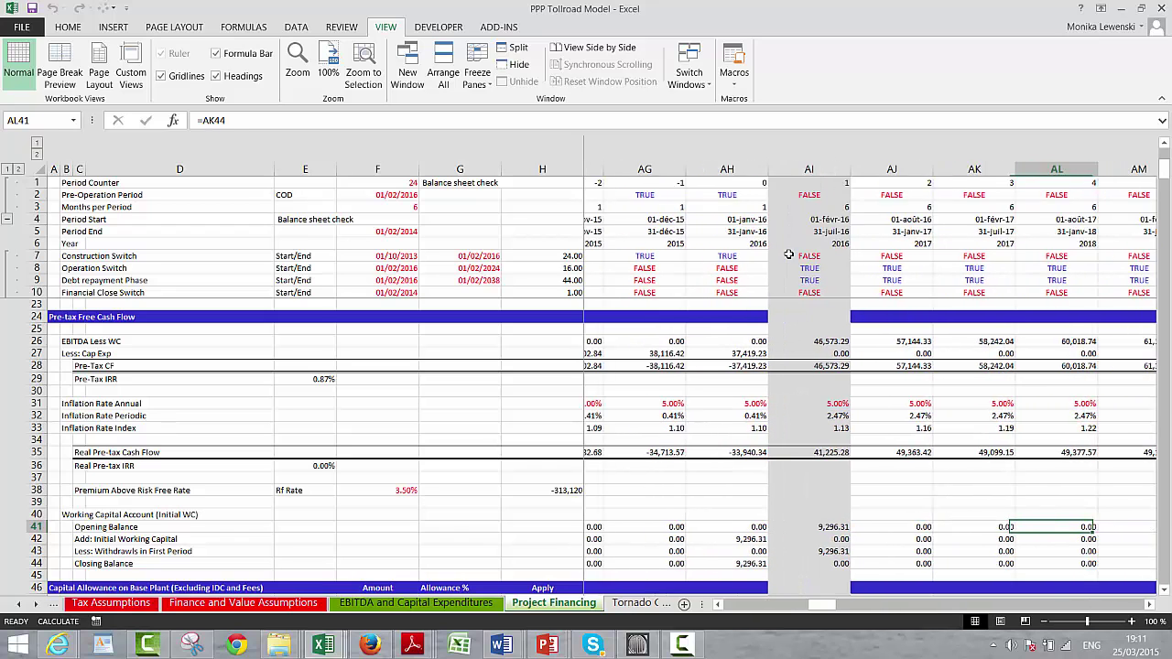
pyautogui.press('Right')
pyautogui.press('Right')
pyautogui.press('Left')
pyautogui.press('Left')
pyautogui.press('Left')
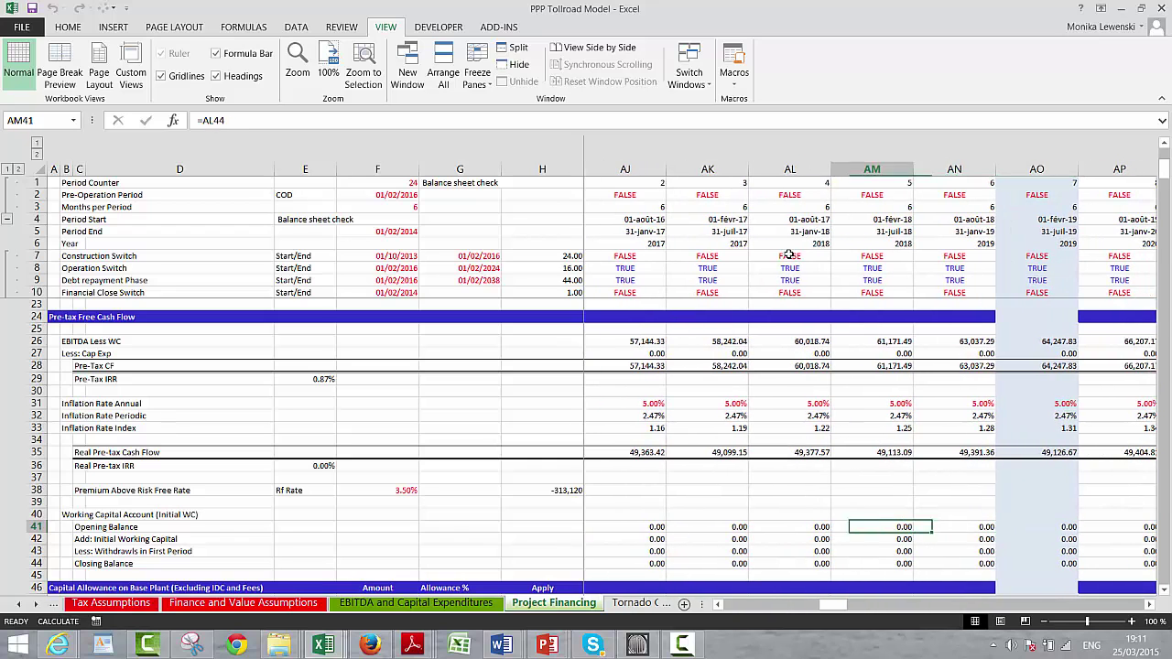
pyautogui.press('Left')
pyautogui.press('Left')
pyautogui.press('Left')
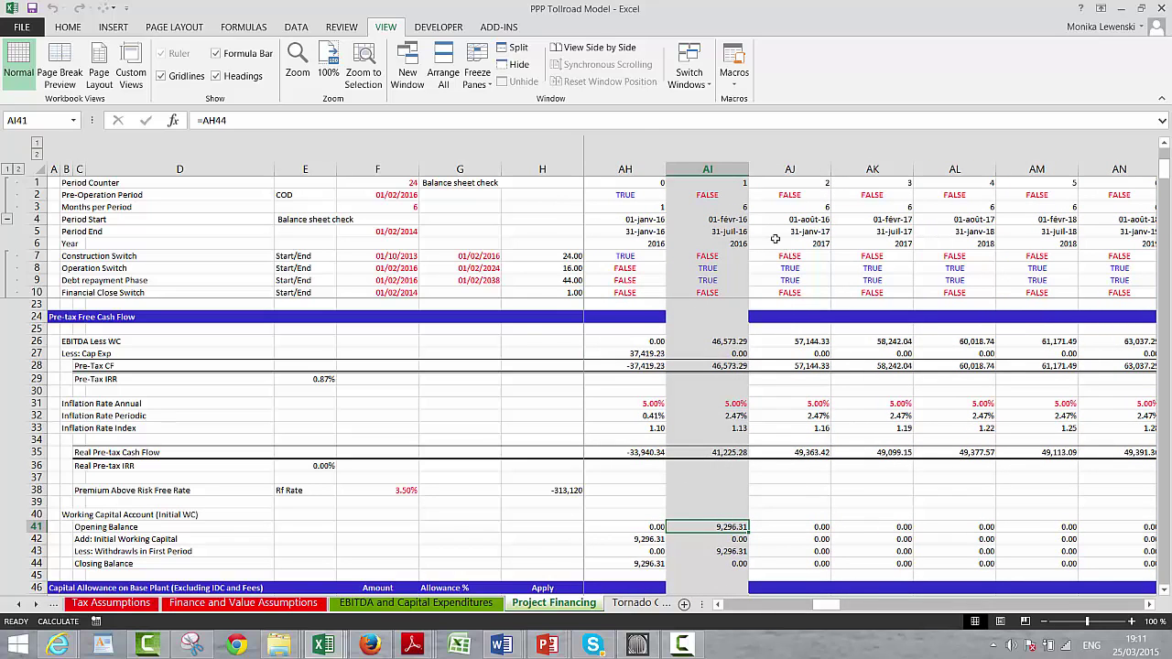
# Format the timing block F5:G10 as day-month-year dates like 01-févr-14.
pyautogui.click(393, 201)
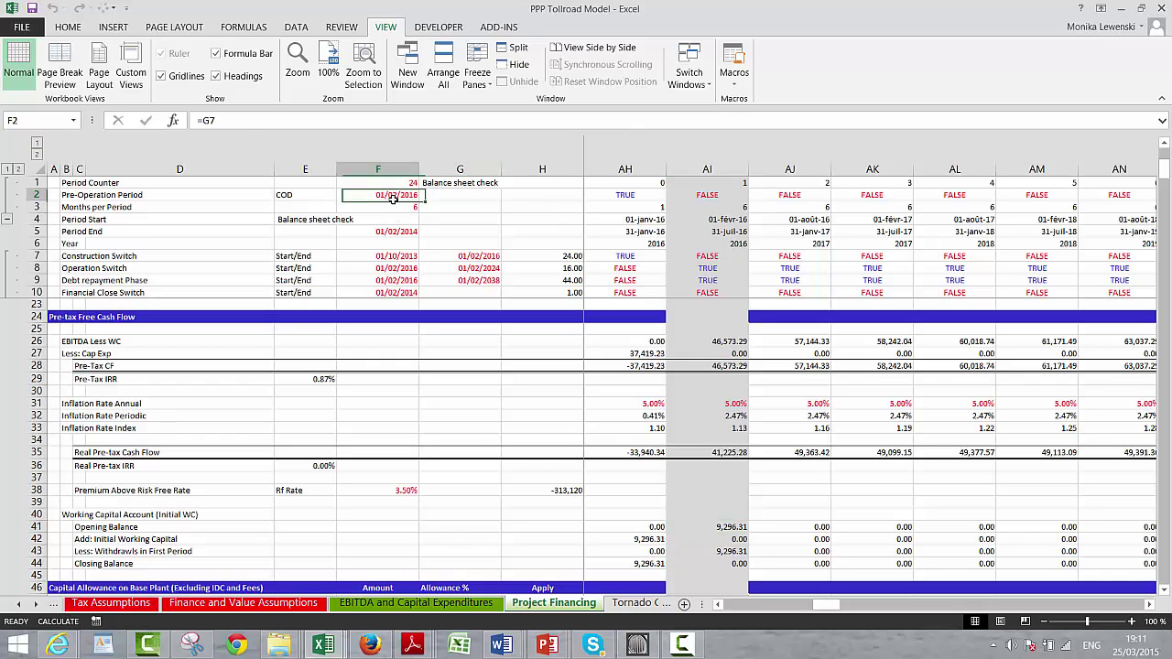
pyautogui.press('Down')
pyautogui.press('Down')
pyautogui.press('Down')
pyautogui.hotkey('shift', 'Down')
pyautogui.hotkey('shift', 'Down')
pyautogui.hotkey('shift', 'Down')
pyautogui.hotkey('shift', 'Down')
pyautogui.hotkey('shift', 'Down')
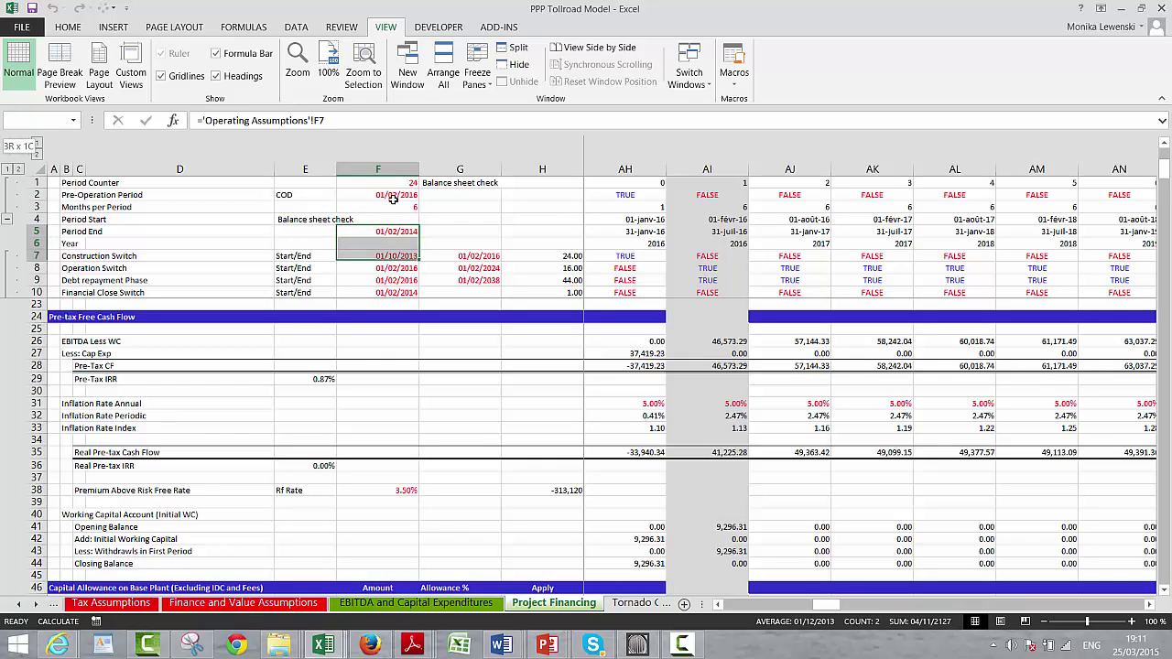
pyautogui.hotkey('shift', 'Right')
pyautogui.hotkey('ctrl', 'shift', '1')
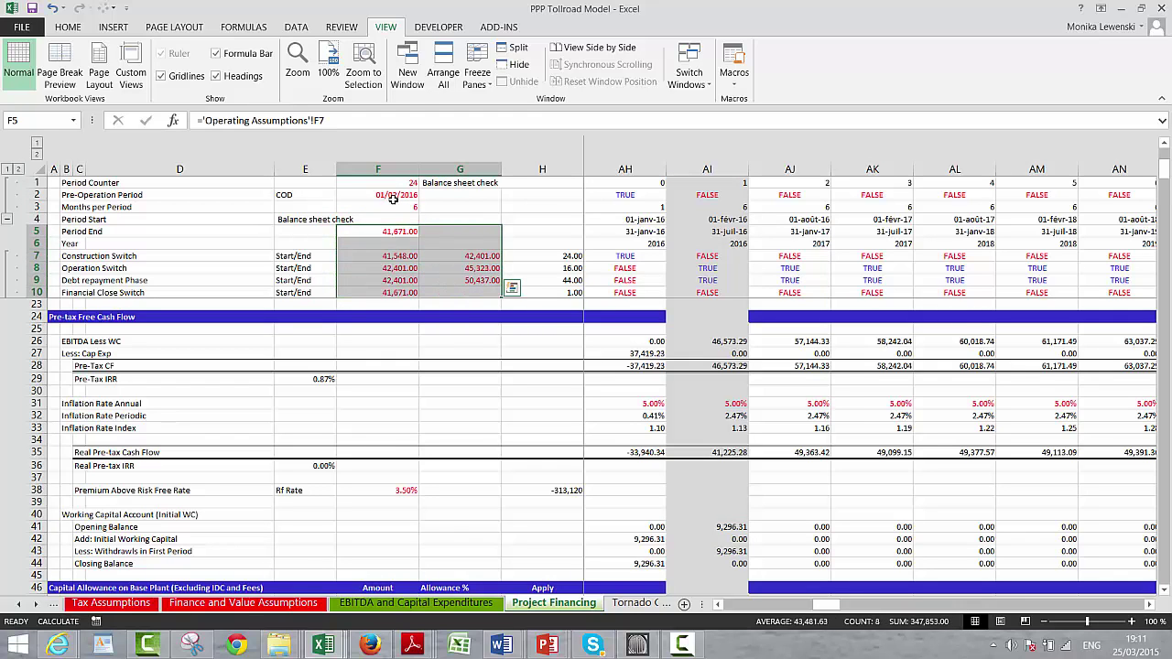
pyautogui.hotkey('shift', 'BackSpace')
pyautogui.hotkey('shift', 'Down')
pyautogui.hotkey('shift', 'Down')
pyautogui.hotkey('shift', 'Down')
pyautogui.hotkey('shift', 'Down')
pyautogui.hotkey('shift', 'Down')
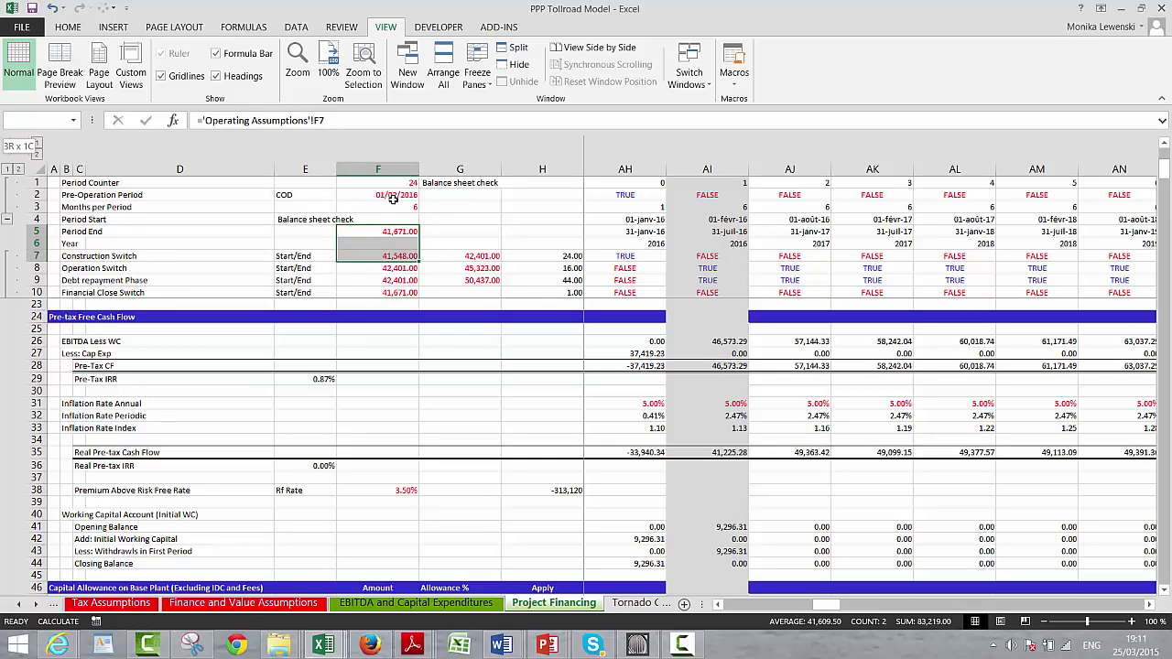
pyautogui.hotkey('shift', 'Right')
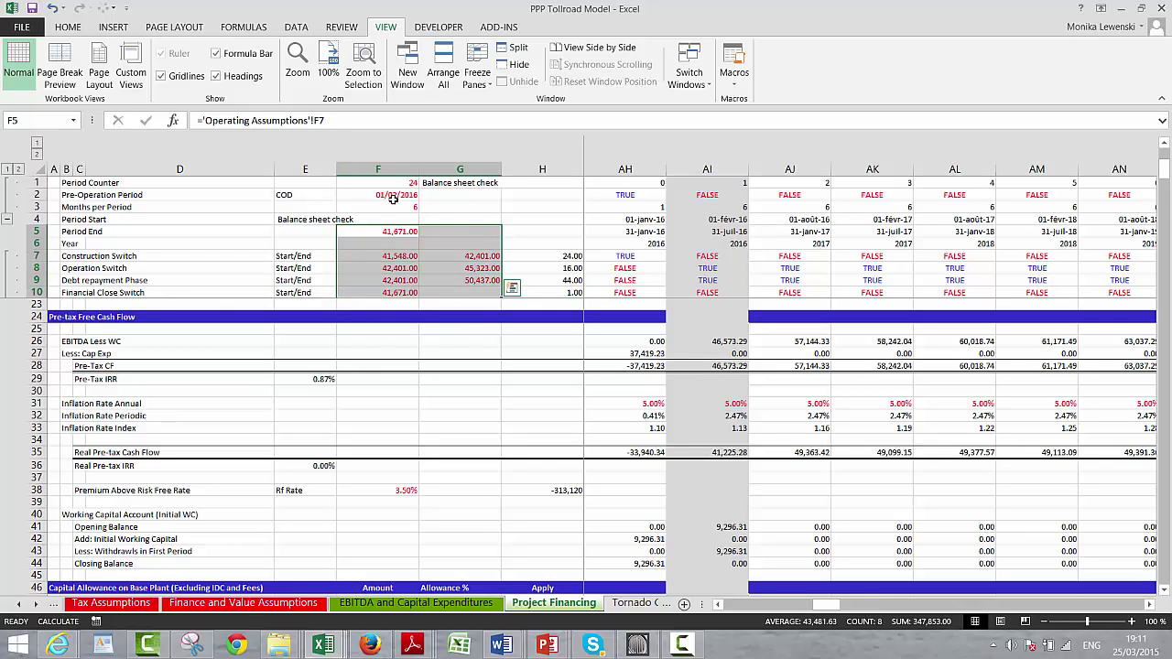
pyautogui.hotkey('ctrl', 'shift', '3')
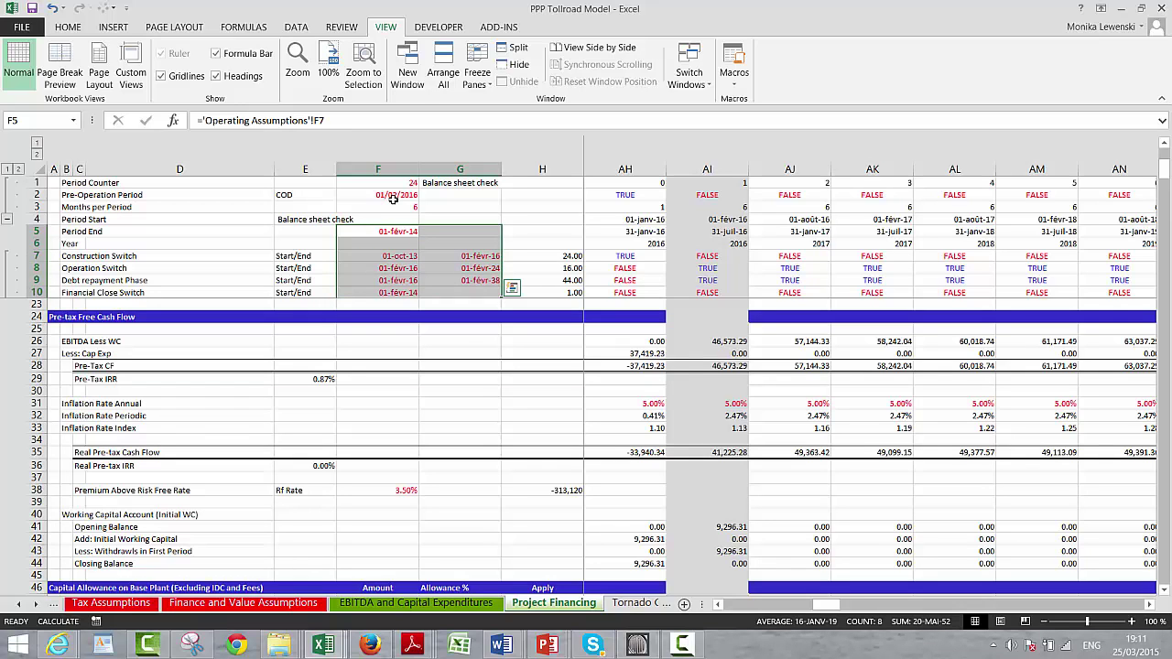
# Inspect the Construction and Operation switch start/end dates and the period count in row 8.
pyautogui.press('Down')
pyautogui.press('Down')
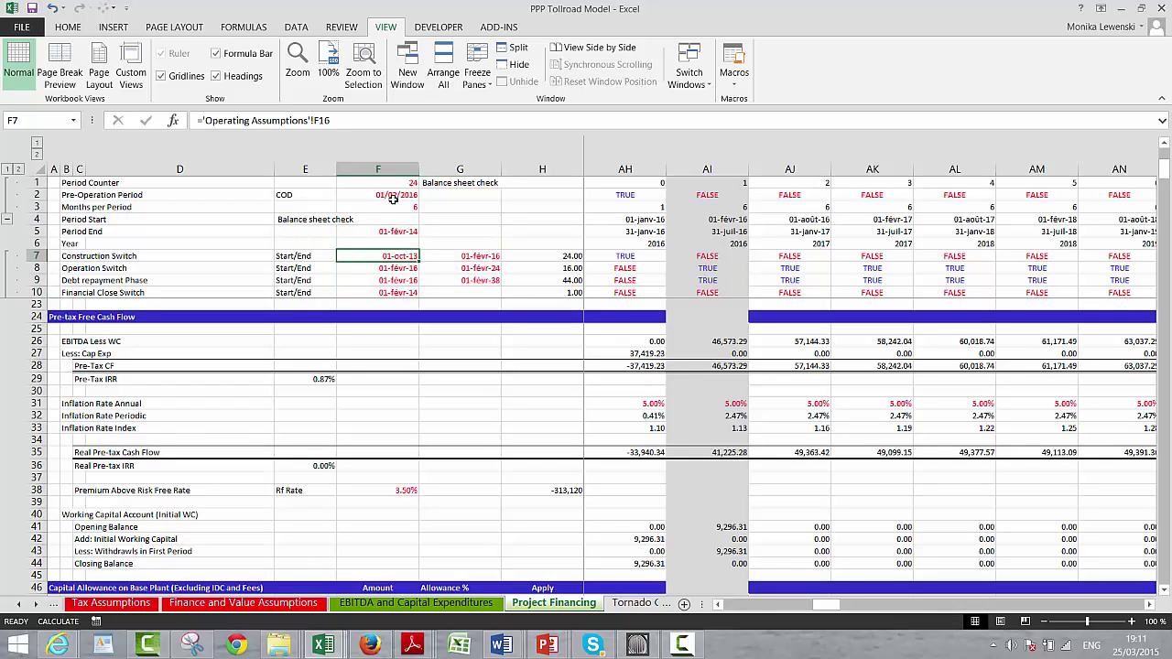
pyautogui.press('Down')
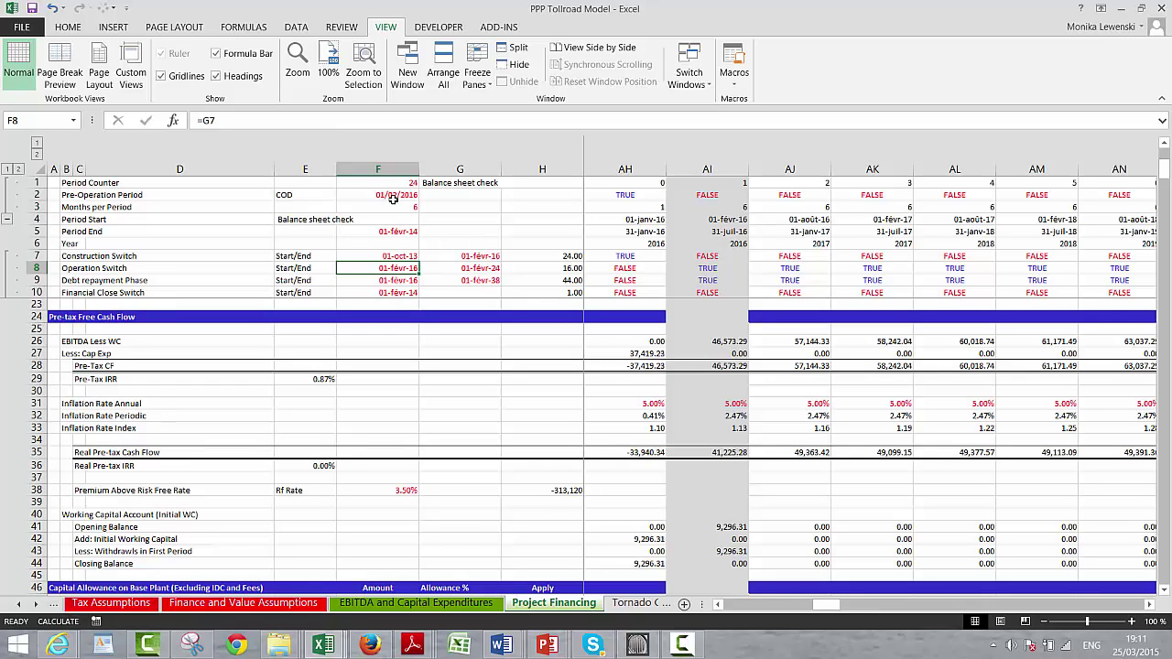
pyautogui.press('Up')
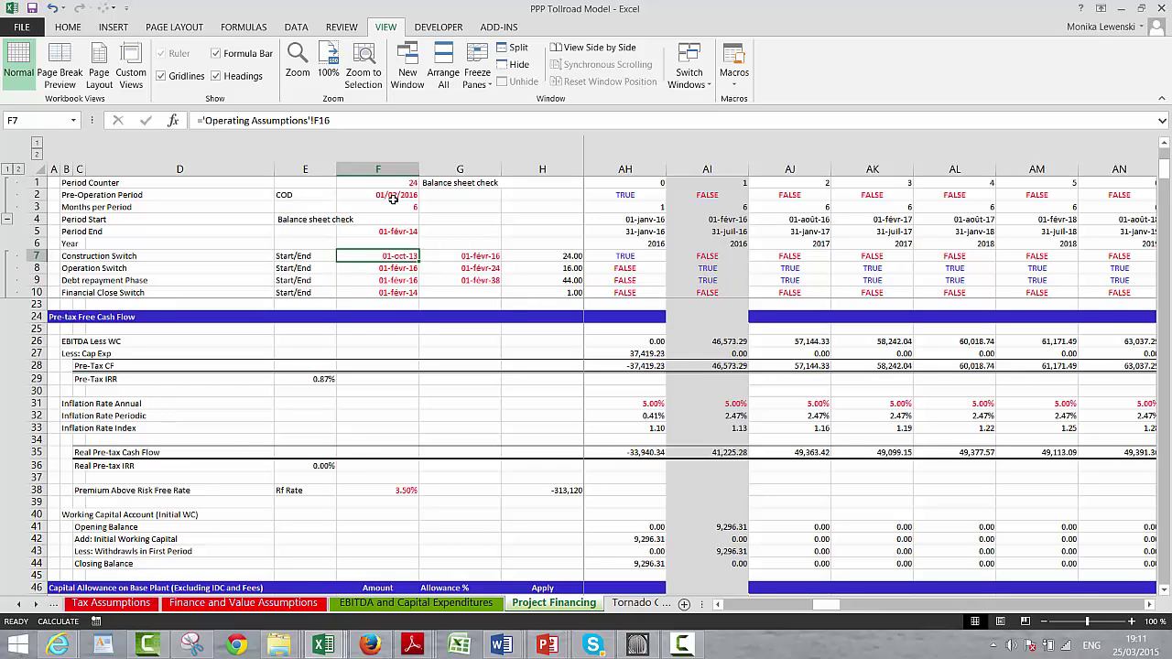
pyautogui.press('Down')
pyautogui.press('Right')
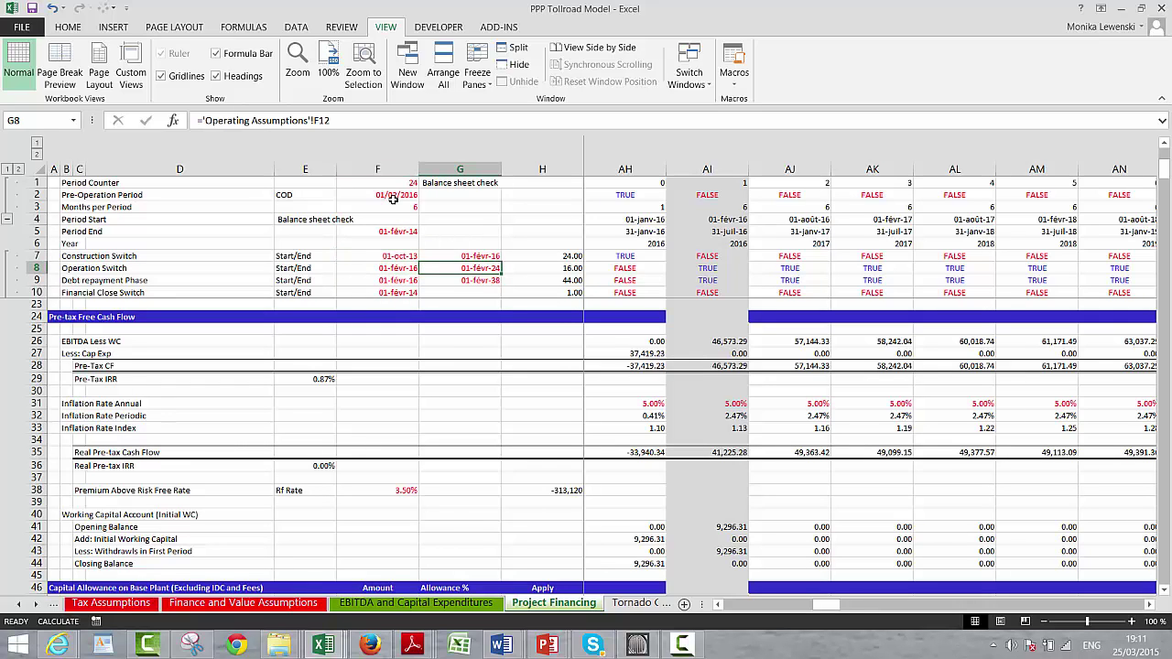
pyautogui.press('Left')
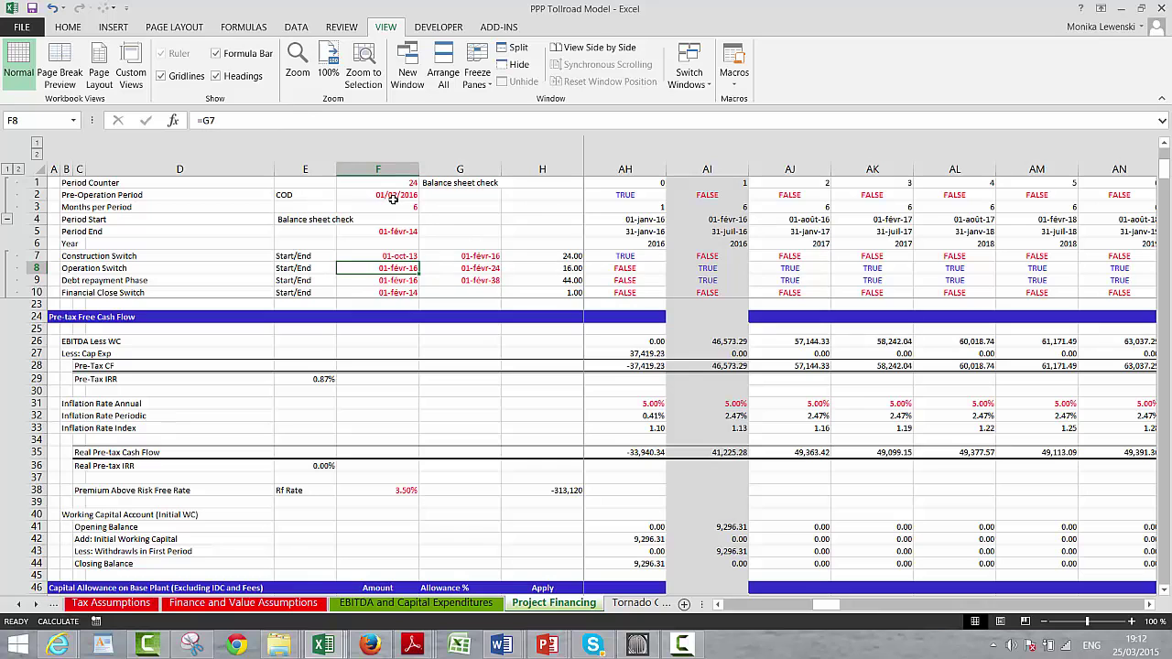
pyautogui.press('Right')
pyautogui.press('Right')
pyautogui.press('Left')
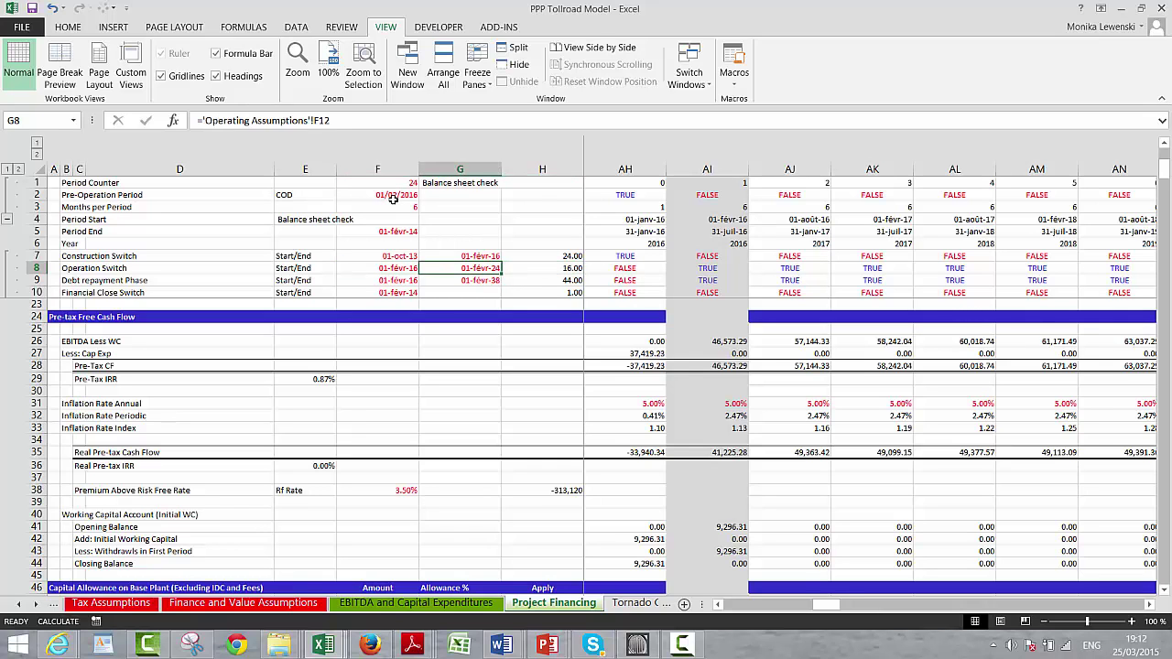
pyautogui.press('Right')
pyautogui.press('Right')
pyautogui.press('Right')
pyautogui.press('Right')
pyautogui.press('Right')
pyautogui.press('Right')
pyautogui.press('Right')
pyautogui.press('Right')
pyautogui.press('Right')
pyautogui.press('Right')
pyautogui.press('Right')
pyautogui.press('Right')
pyautogui.press('Right')
pyautogui.press('Right')
pyautogui.press('Right')
pyautogui.press('Right')
pyautogui.press('Right')
pyautogui.press('Right')
pyautogui.press('Right')
pyautogui.press('Right')
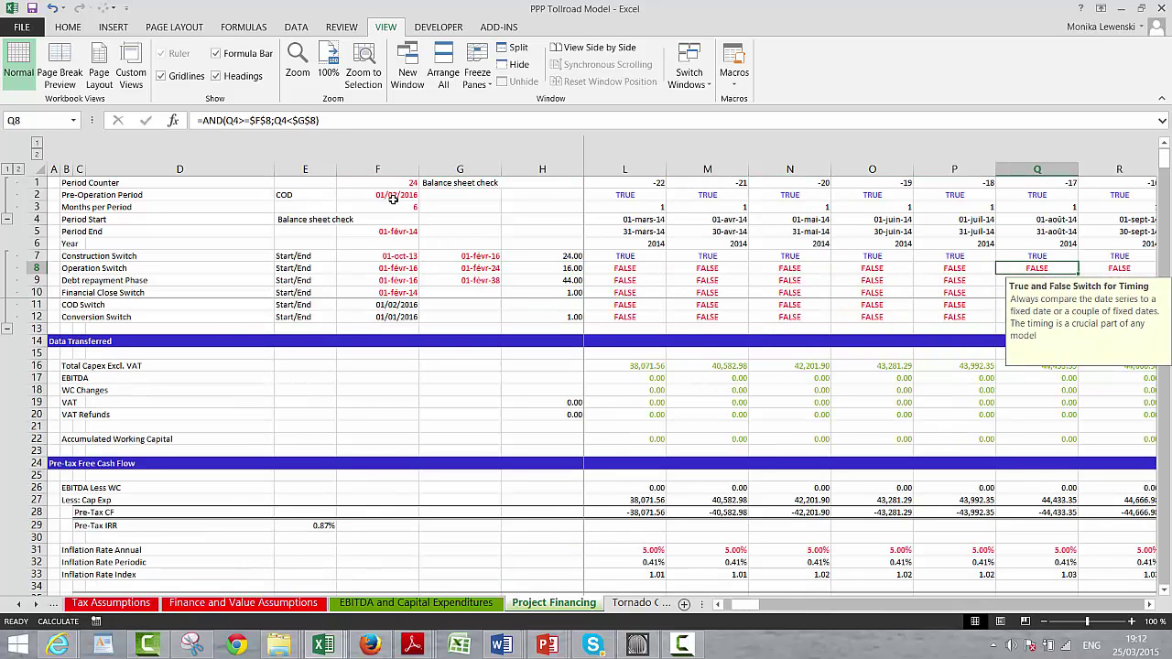
pyautogui.press('Right')
pyautogui.press('Right')
pyautogui.press('Right')
pyautogui.press('Right')
pyautogui.press('Right')
pyautogui.press('Right')
pyautogui.press('Right')
pyautogui.press('Right')
pyautogui.press('Right')
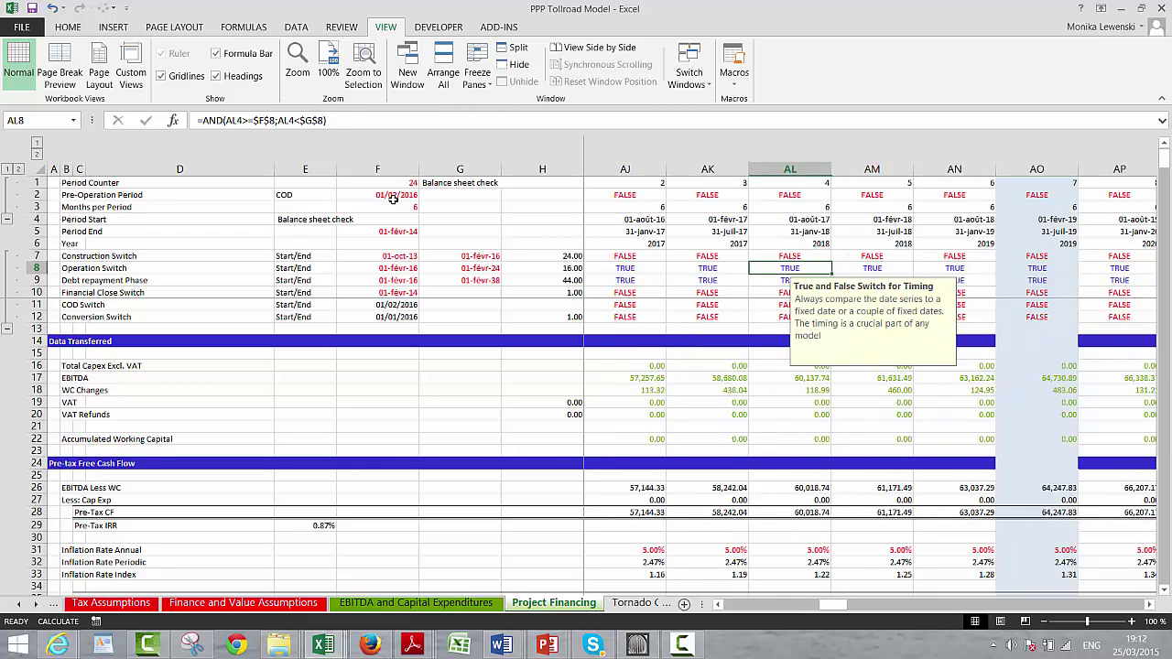
pyautogui.press('Left')
pyautogui.press('Left')
pyautogui.press('Right')
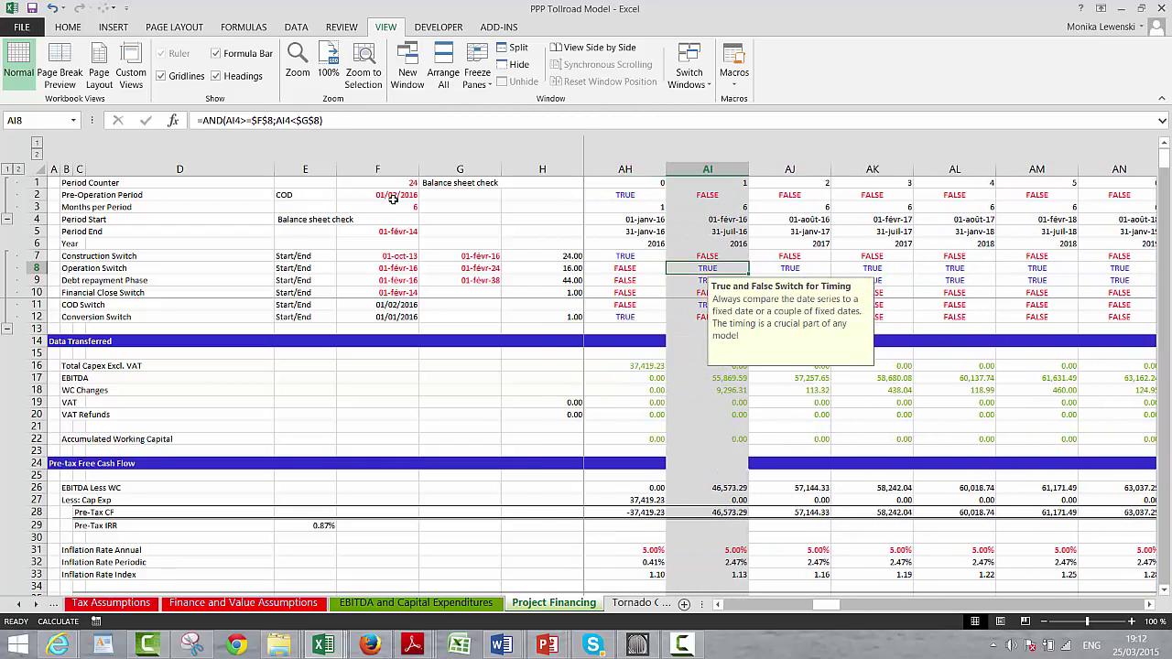
pyautogui.press('Right')
pyautogui.press('Right')
pyautogui.press('Left')
pyautogui.press('Left')
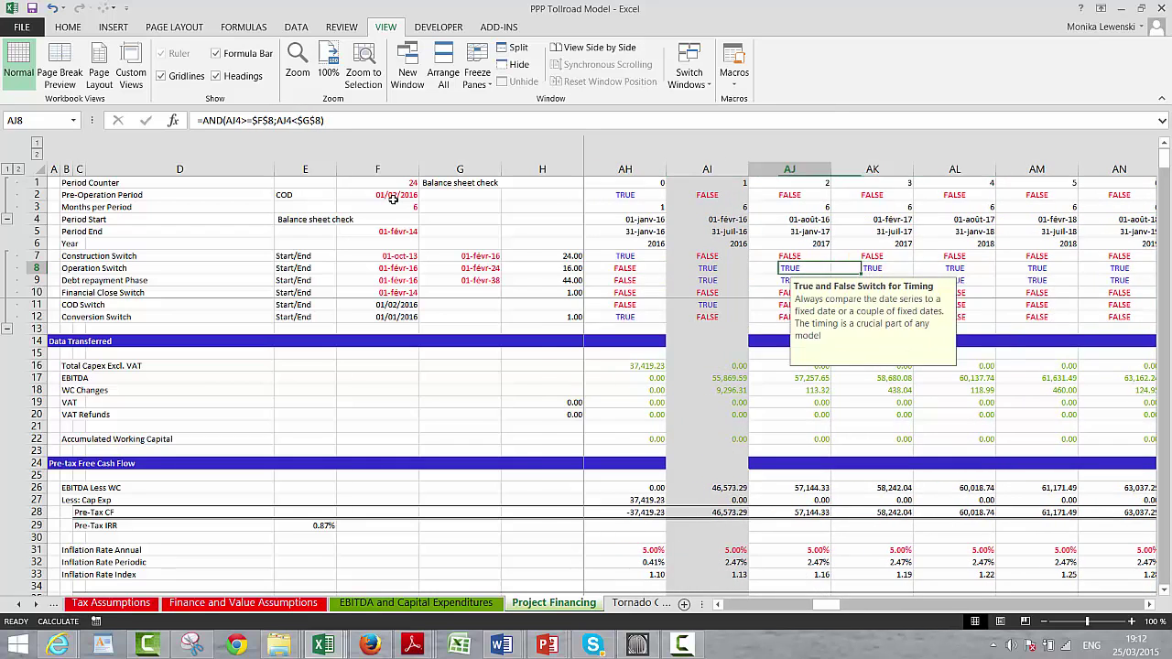
pyautogui.press('Right')
pyautogui.press('Right')
pyautogui.press('Right')
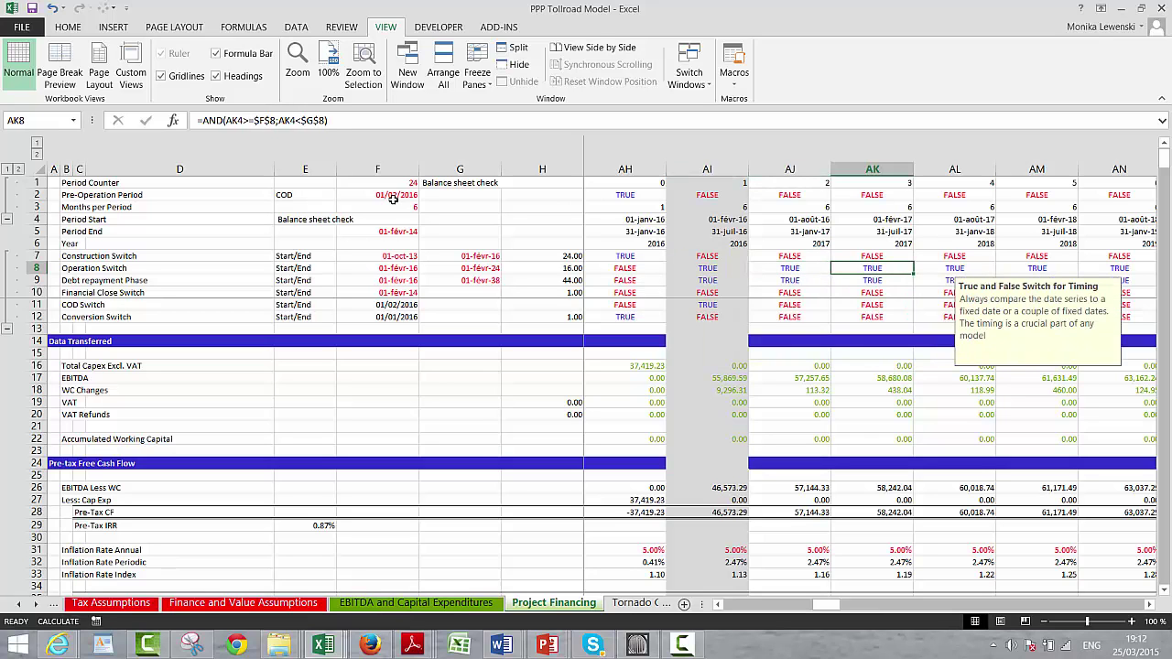
pyautogui.press('Right')
pyautogui.press('Right')
pyautogui.press('Right')
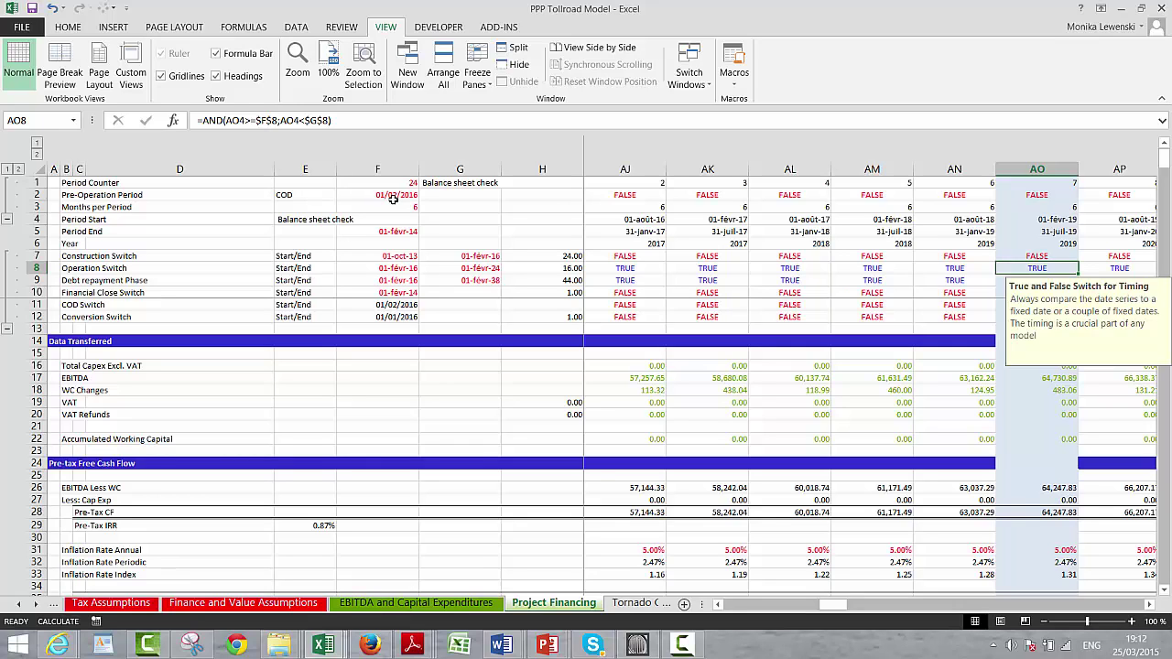
pyautogui.press('Right')
pyautogui.press('Right')
pyautogui.press('Right')
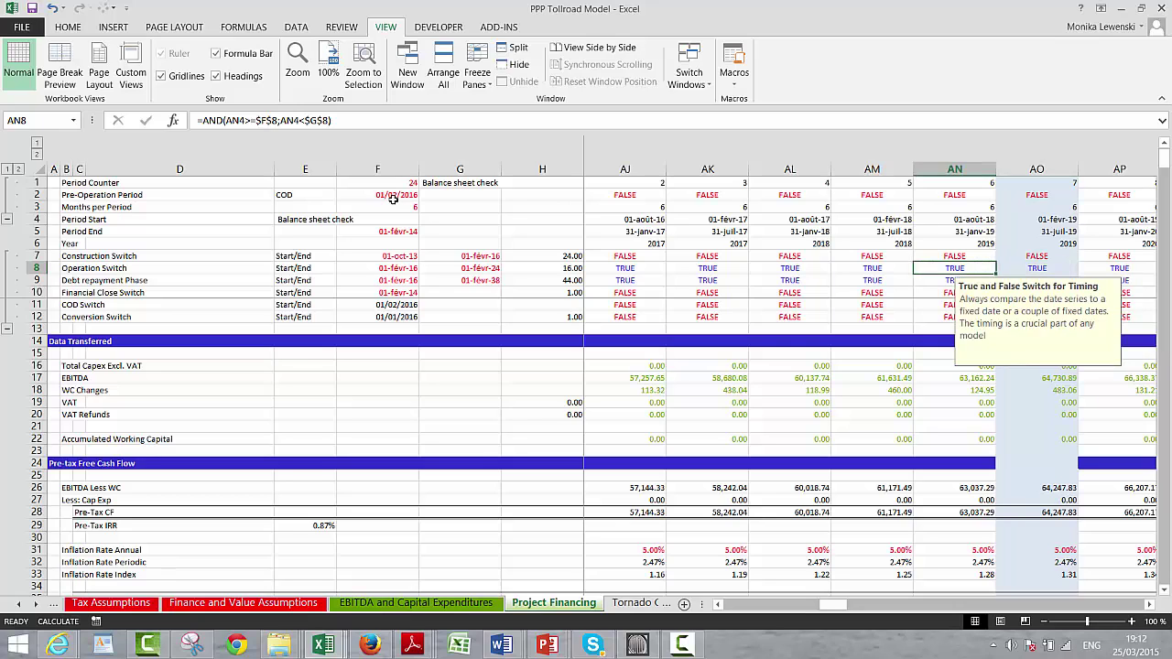
pyautogui.press('Right')
pyautogui.press('Right')
pyautogui.press('Right')
pyautogui.press('Right')
pyautogui.press('Right')
pyautogui.press('Right')
pyautogui.press('Right')
pyautogui.press('Right')
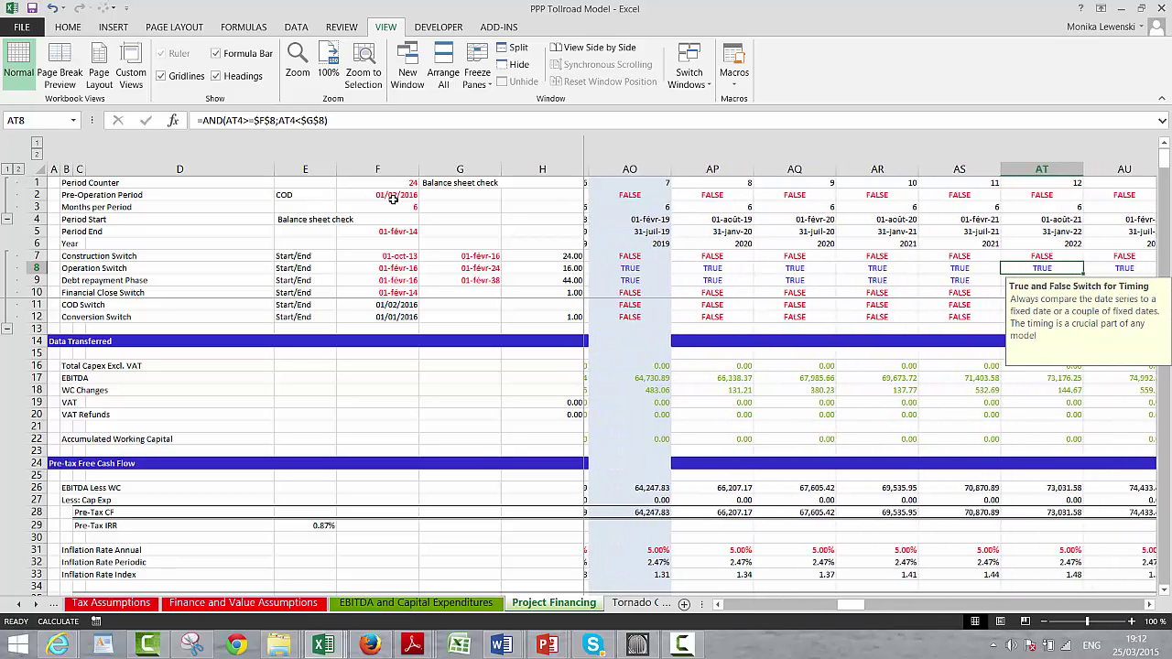
pyautogui.press('Left')
pyautogui.press('Left')
pyautogui.press('Left')
pyautogui.press('Left')
pyautogui.press('Left')
pyautogui.press('Left')
pyautogui.press('Left')
pyautogui.press('Left')
pyautogui.press('Left')
pyautogui.press('Left')
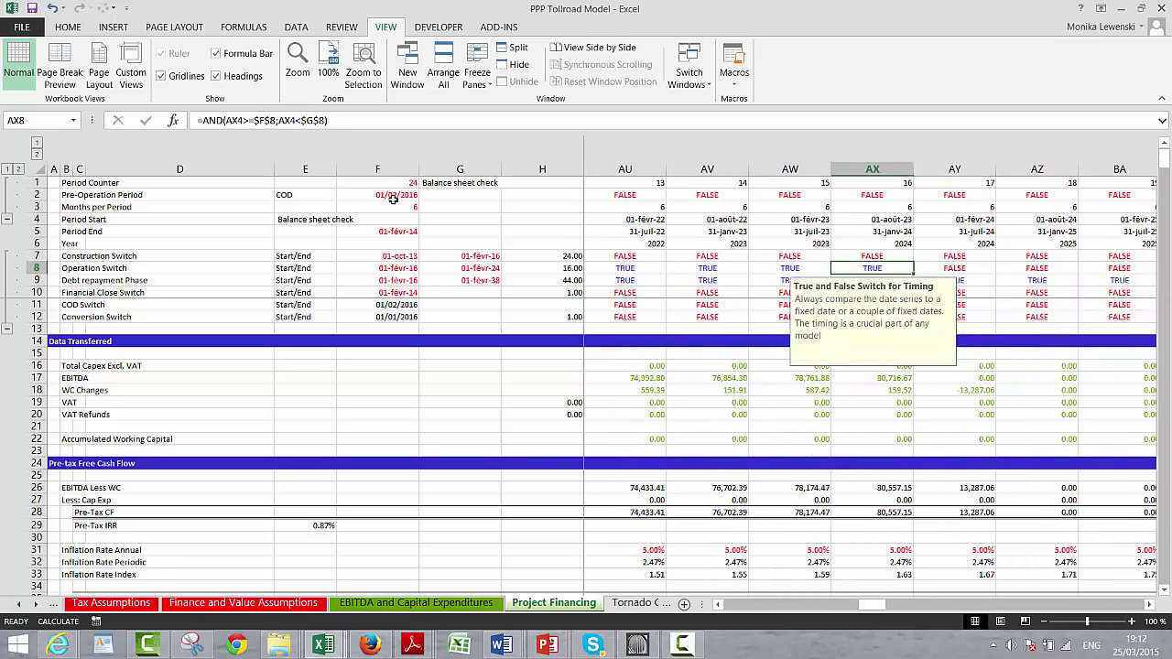
pyautogui.press('Left')
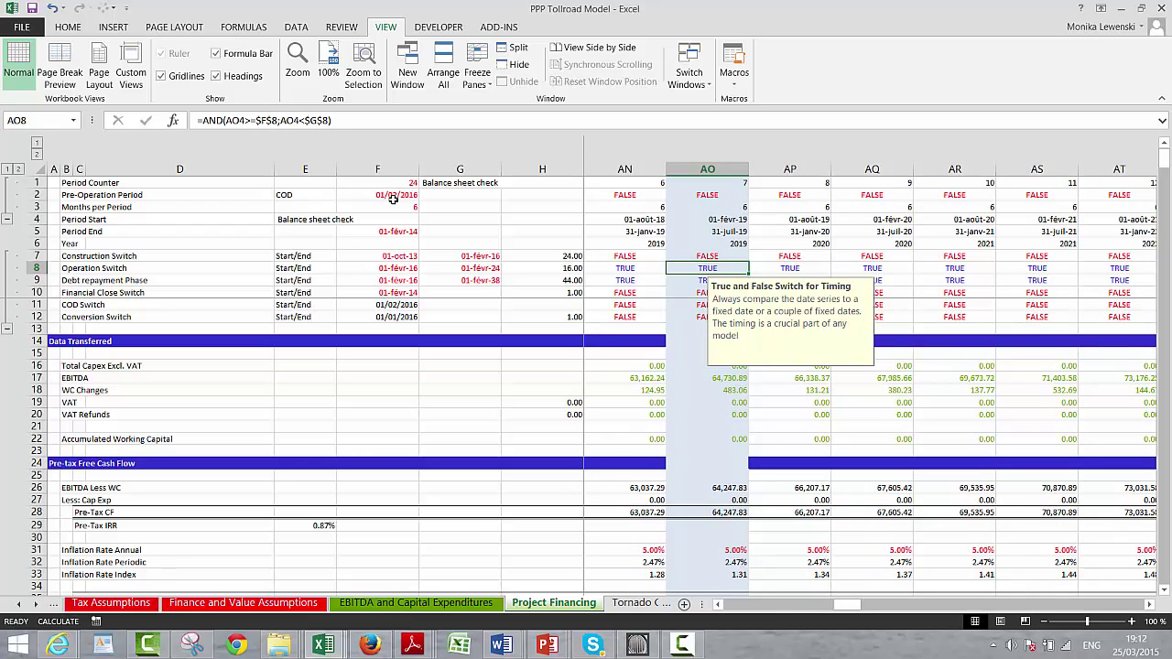
pyautogui.press('Left')
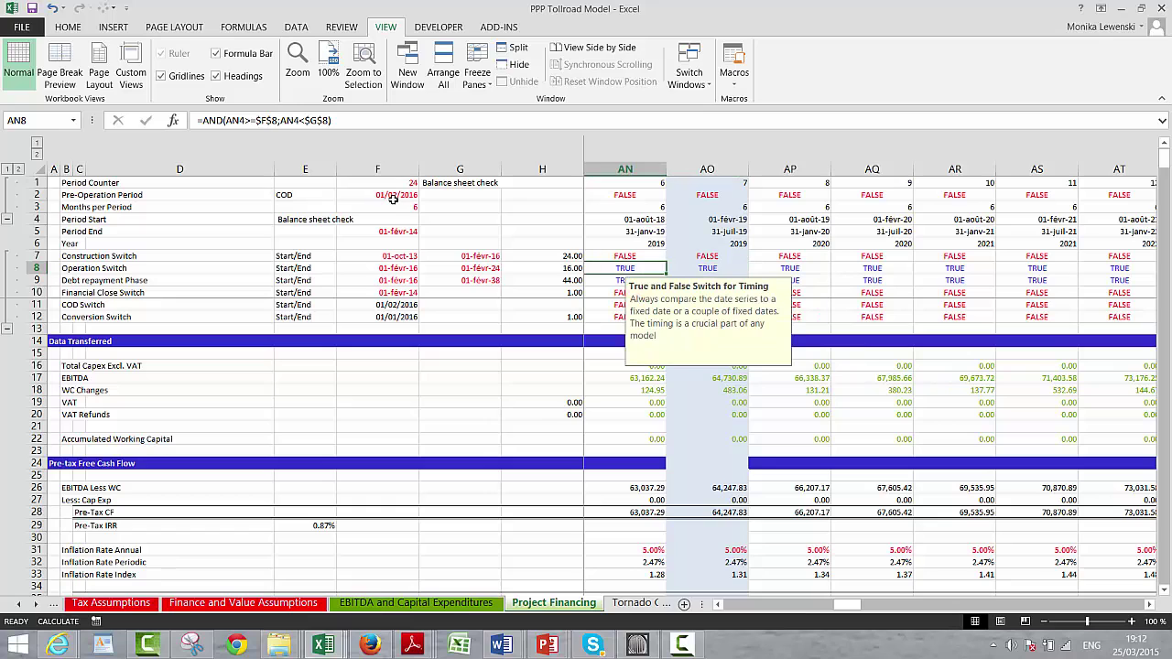
pyautogui.press('Down')
pyautogui.press('Down')
pyautogui.press('Down')
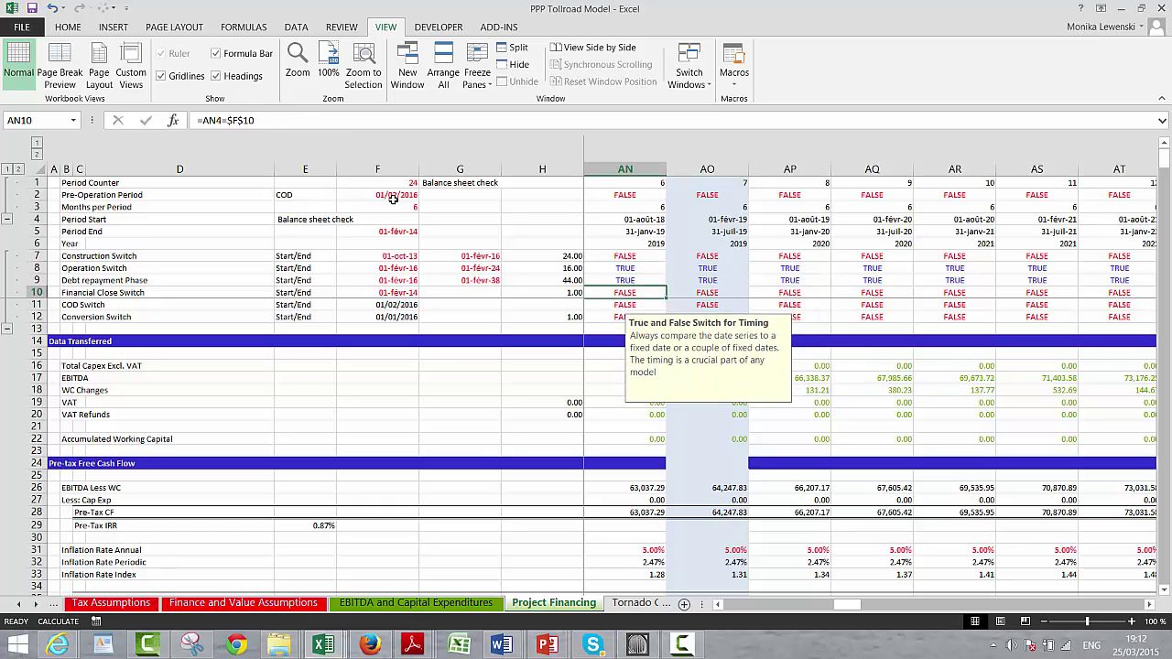
pyautogui.click(675, 427)
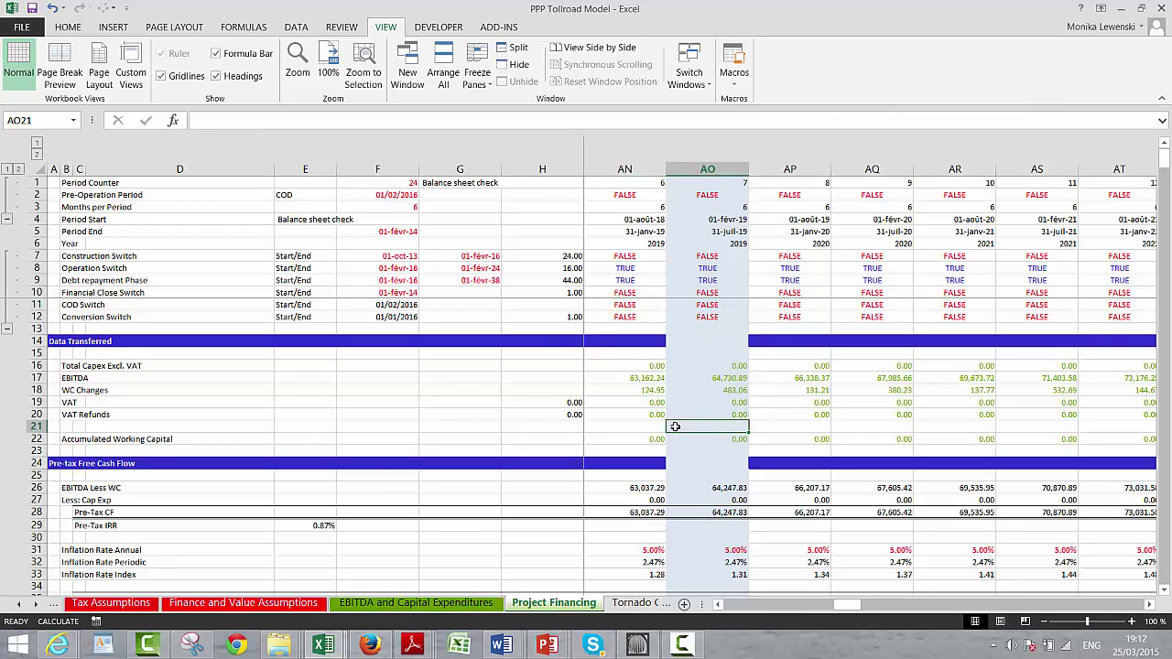
pyautogui.press('Down')
pyautogui.press('Down')
pyautogui.press('Down')
pyautogui.press('Down')
pyautogui.press('Down')
pyautogui.press('Down')
pyautogui.press('Down')
pyautogui.press('Down')
pyautogui.press('Down')
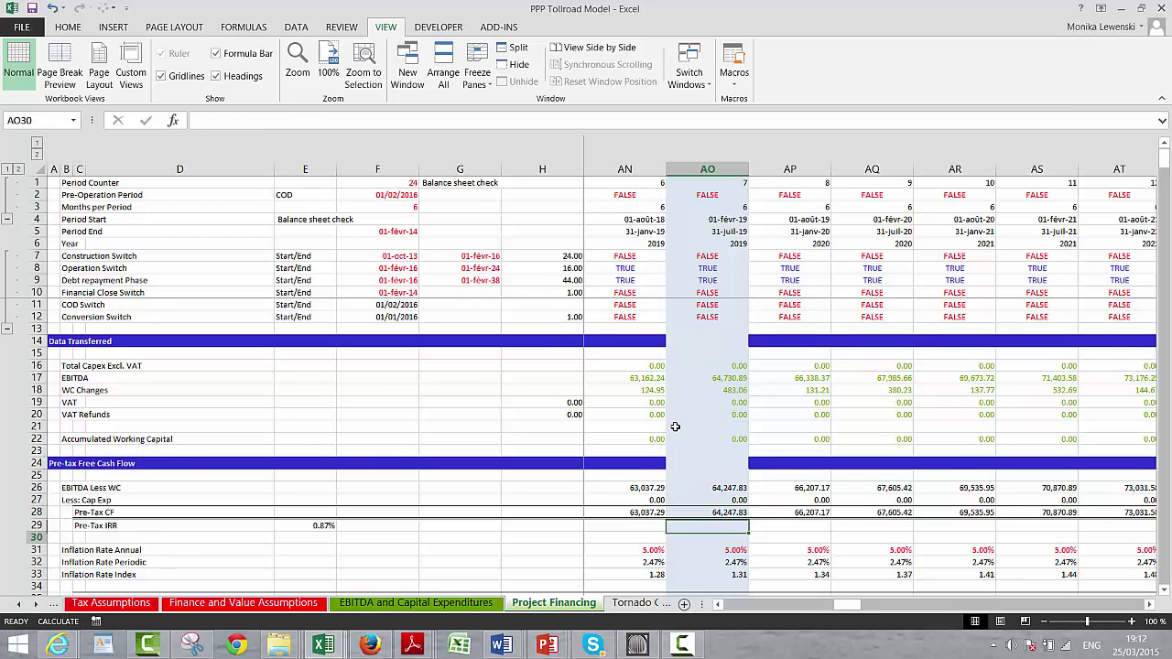
pyautogui.press('Down')
pyautogui.press('Down')
pyautogui.press('Down')
pyautogui.press('Down')
pyautogui.press('Down')
pyautogui.press('Down')
pyautogui.press('Down')
pyautogui.press('Down')
pyautogui.press('Down')
pyautogui.press('Down')
pyautogui.press('Down')
pyautogui.press('Down')
pyautogui.press('Down')
pyautogui.press('Down')
pyautogui.press('Down')
pyautogui.press('Down')
pyautogui.press('Down')
pyautogui.press('Down')
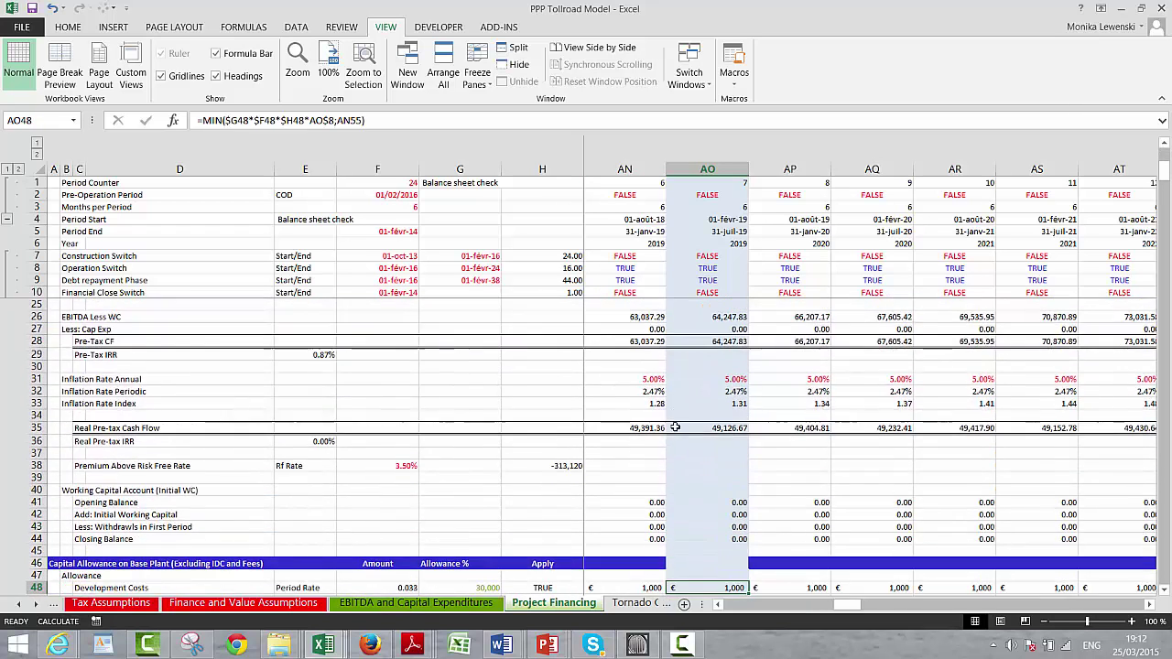
pyautogui.press('Up')
pyautogui.press('Up')
pyautogui.press('Up')
pyautogui.press('Up')
pyautogui.press('Left')
pyautogui.press('Left')
pyautogui.press('Left')
pyautogui.press('Left')
pyautogui.press('Left')
pyautogui.press('Left')
pyautogui.press('Left')
pyautogui.press('Left')
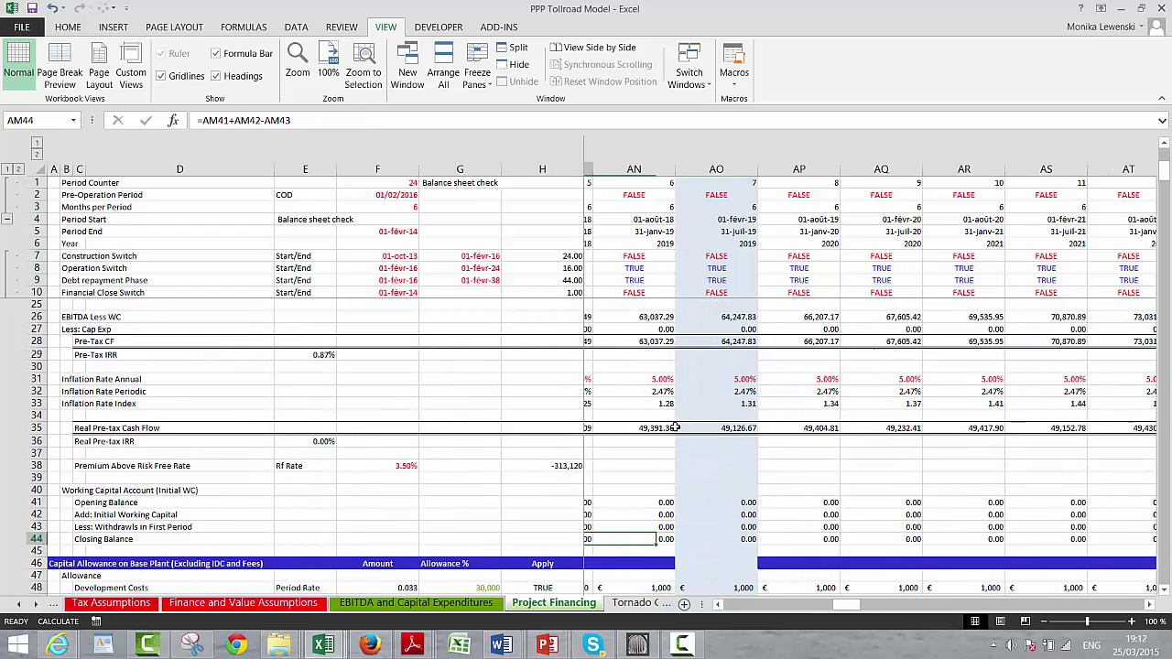
pyautogui.press('Right')
pyautogui.press('Right')
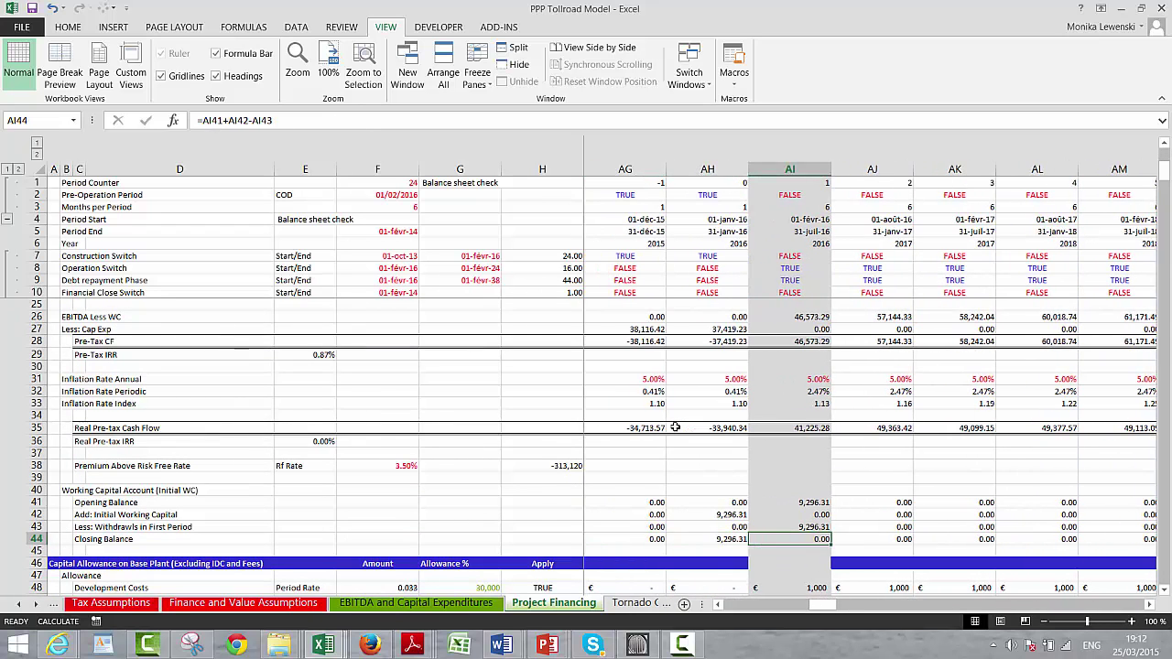
pyautogui.press('Up')
pyautogui.press('Left')
pyautogui.press('Up')
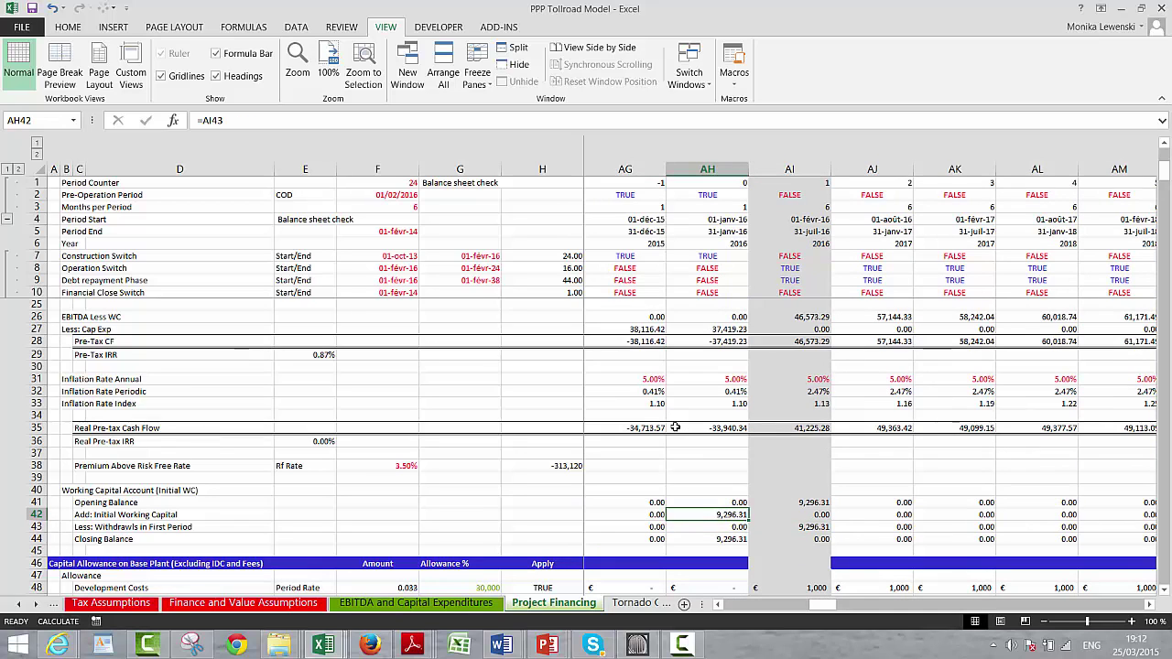
pyautogui.press('Down')
pyautogui.press('Right')
pyautogui.press('Right')
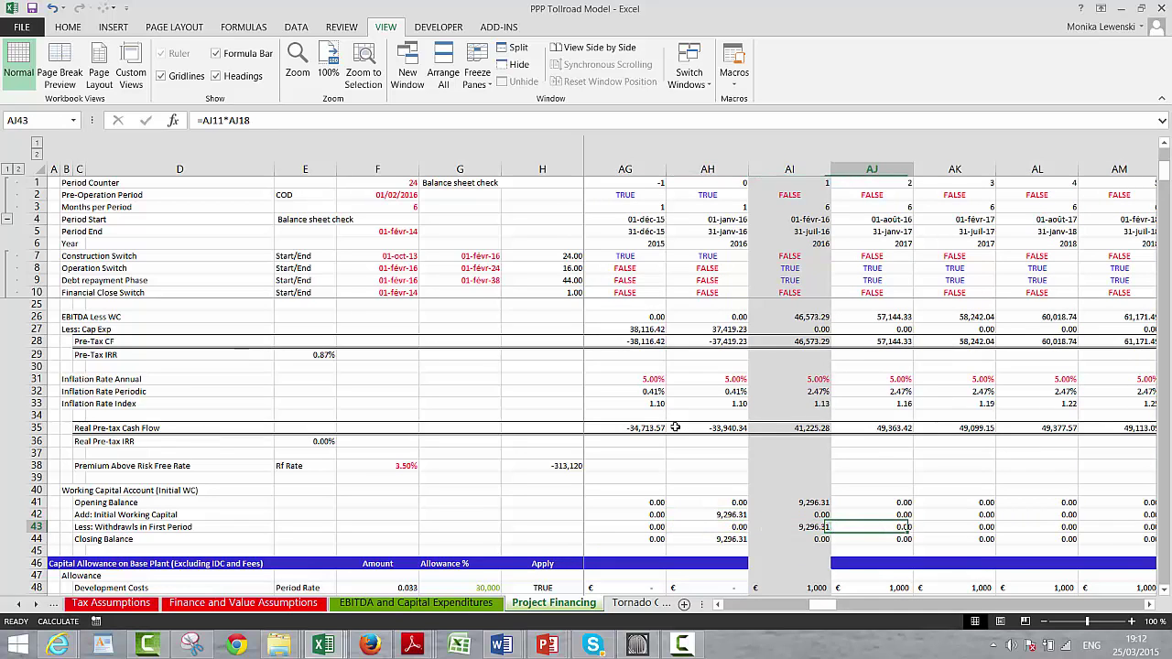
pyautogui.press('Down')
pyautogui.press('Left')
pyautogui.press('Down')
pyautogui.press('Down')
pyautogui.press('Down')
pyautogui.press('Down')
pyautogui.press('Down')
pyautogui.press('Down')
pyautogui.press('Down')
pyautogui.press('Down')
pyautogui.press('Down')
pyautogui.press('Down')
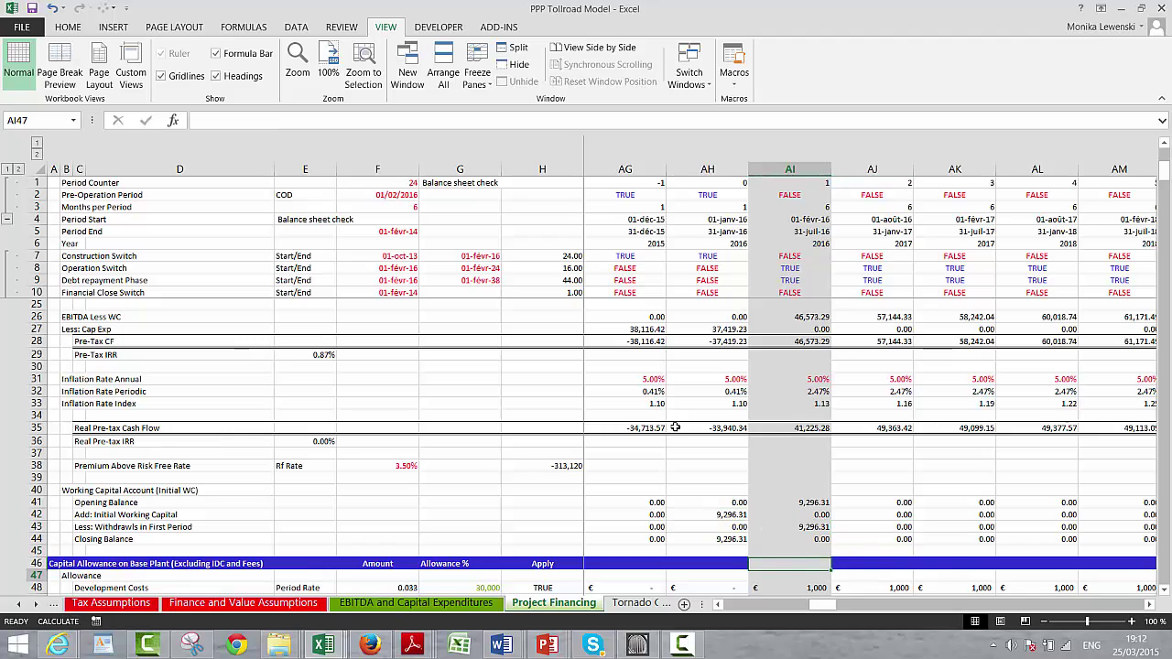
pyautogui.press('Down')
pyautogui.press('Down')
pyautogui.press('Down')
pyautogui.press('Down')
pyautogui.press('Down')
pyautogui.press('Down')
pyautogui.press('Down')
pyautogui.press('Down')
pyautogui.press('Down')
pyautogui.press('Down')
pyautogui.press('Down')
pyautogui.press('Down')
pyautogui.press('Down')
pyautogui.press('Down')
pyautogui.press('Down')
pyautogui.press('Down')
pyautogui.press('Down')
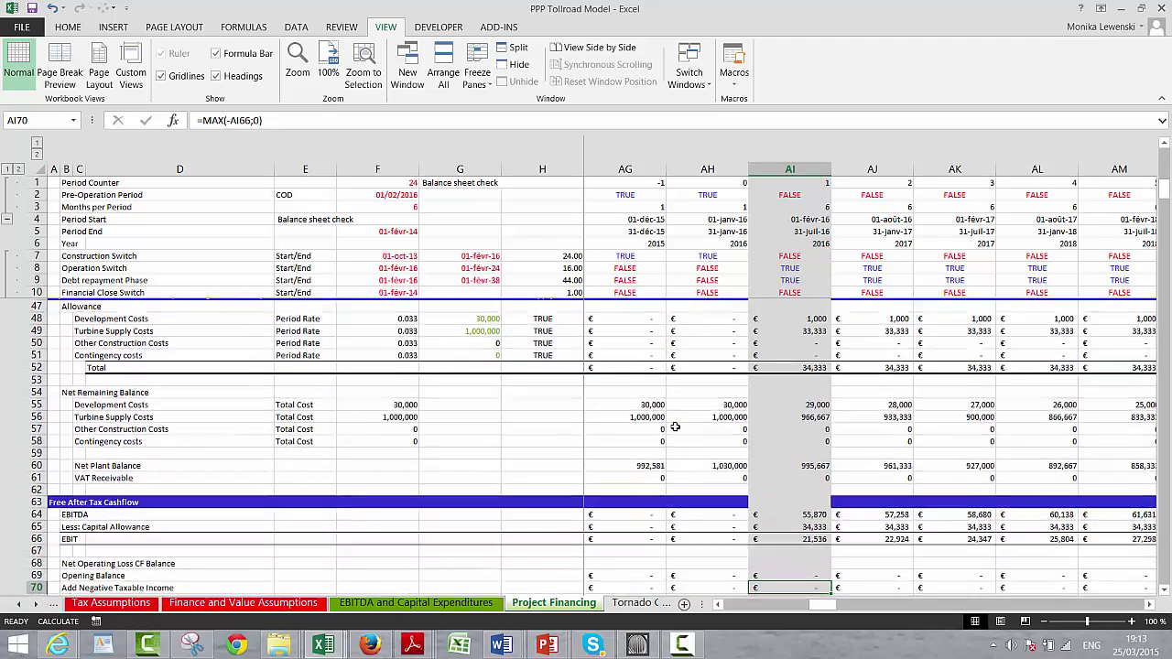
# Move down to the Funding Cascade's funding needs Total and Add: Development Fee rows.
pyautogui.press('Down')
pyautogui.press('Down')
pyautogui.press('Down')
pyautogui.press('Down')
pyautogui.press('Down')
pyautogui.press('Down')
pyautogui.press('Down')
pyautogui.press('Down')
pyautogui.press('Down')
pyautogui.press('Down')
pyautogui.press('Down')
pyautogui.press('Down')
pyautogui.press('Down')
pyautogui.press('Down')
pyautogui.press('Down')
pyautogui.press('Down')
pyautogui.press('Down')
pyautogui.press('Down')
pyautogui.press('Down')
pyautogui.press('Down')
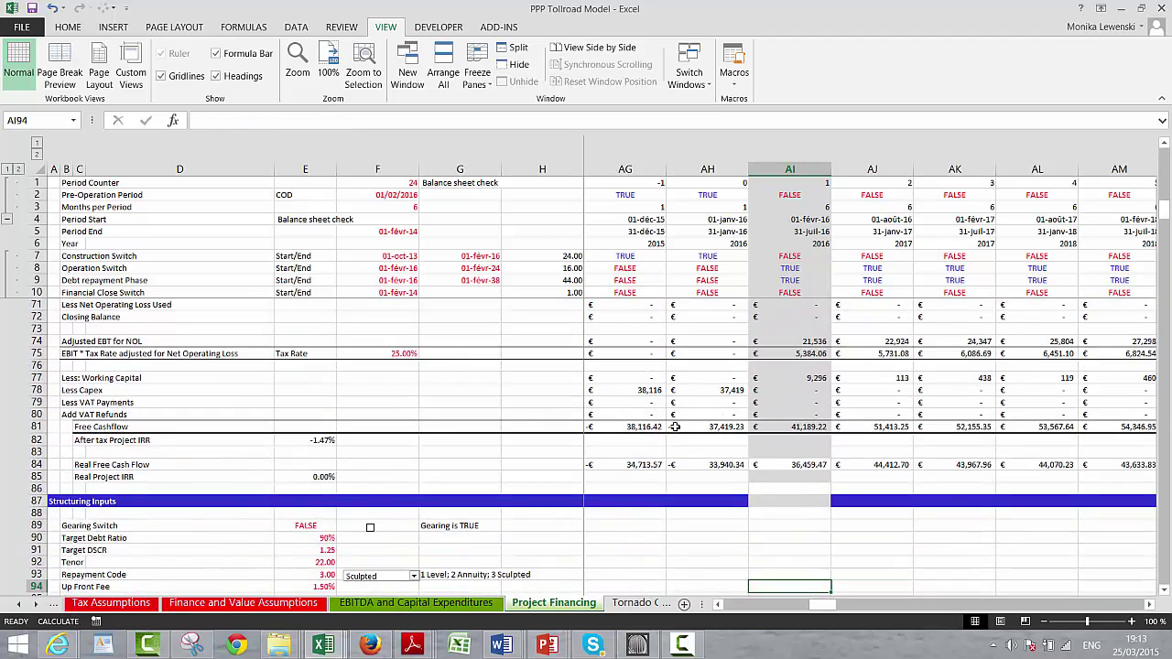
pyautogui.press('Down')
pyautogui.press('Down')
pyautogui.press('Down')
pyautogui.press('Down')
pyautogui.press('Down')
pyautogui.press('Down')
pyautogui.press('Down')
pyautogui.press('Down')
pyautogui.press('Down')
pyautogui.press('Down')
pyautogui.press('Down')
pyautogui.press('Down')
pyautogui.press('Down')
pyautogui.press('Down')
pyautogui.press('Down')
pyautogui.press('Down')
pyautogui.press('Down')
pyautogui.press('Down')
pyautogui.press('Down')
pyautogui.press('Down')
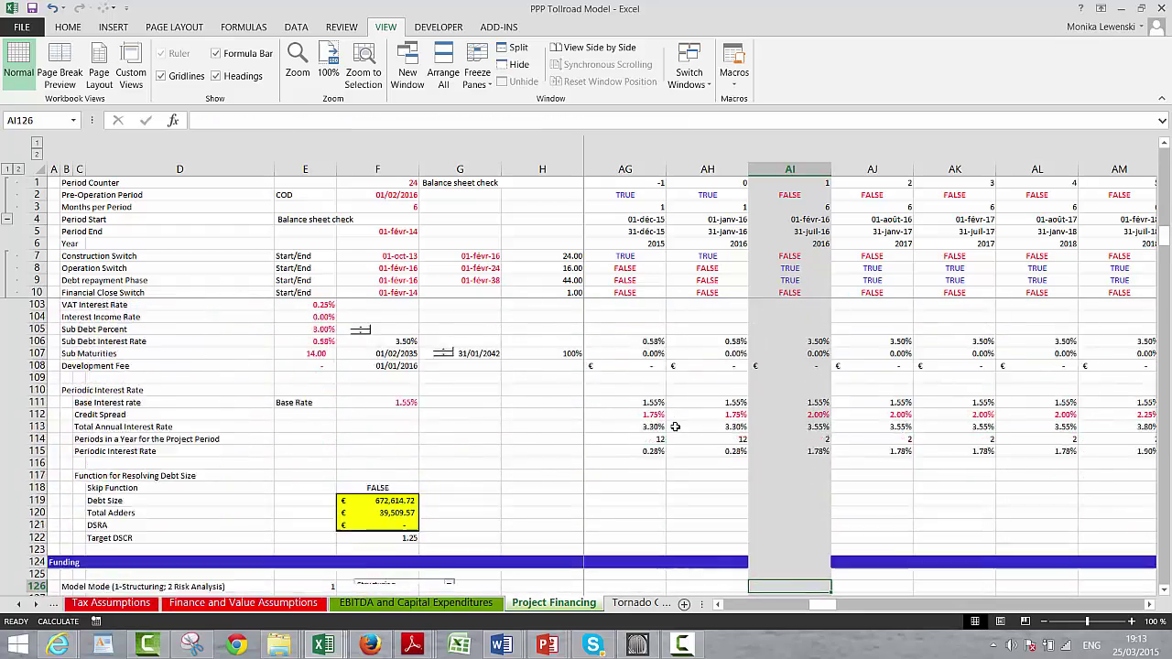
pyautogui.press('Down')
pyautogui.press('Down')
pyautogui.press('Down')
pyautogui.press('Down')
pyautogui.press('Down')
pyautogui.press('Down')
pyautogui.press('Down')
pyautogui.press('Down')
pyautogui.press('Down')
pyautogui.press('Down')
pyautogui.press('Down')
pyautogui.press('Down')
pyautogui.press('Down')
pyautogui.press('Down')
pyautogui.press('Down')
pyautogui.press('Down')
pyautogui.press('Down')
pyautogui.press('Down')
pyautogui.press('Down')
pyautogui.press('Down')
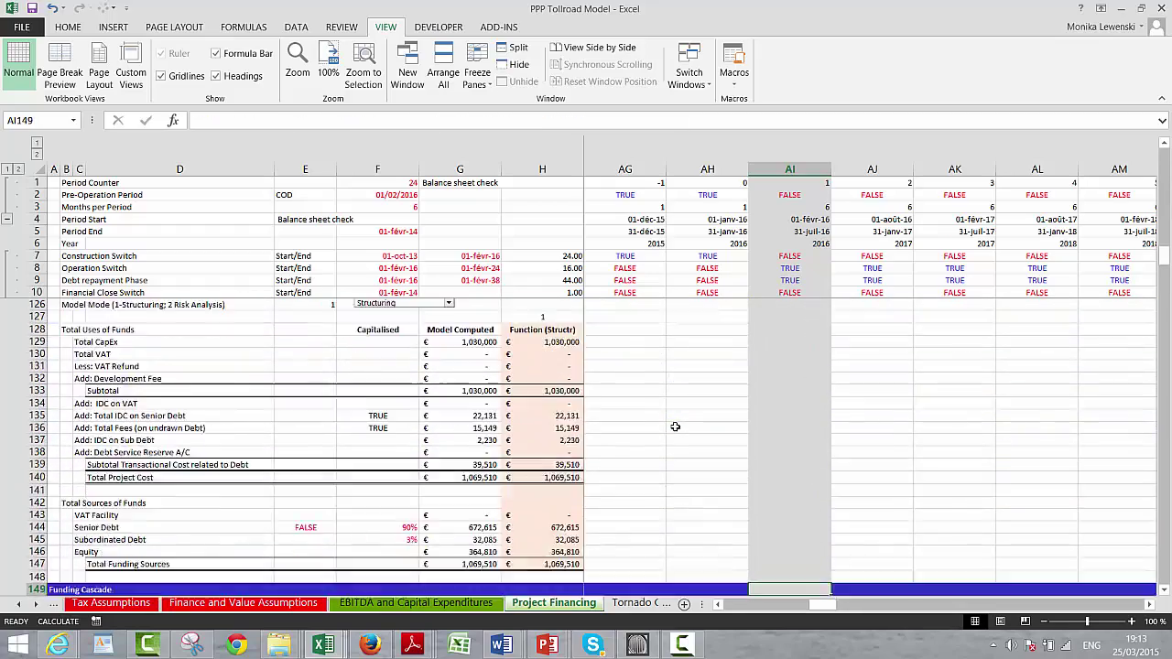
pyautogui.press('Down')
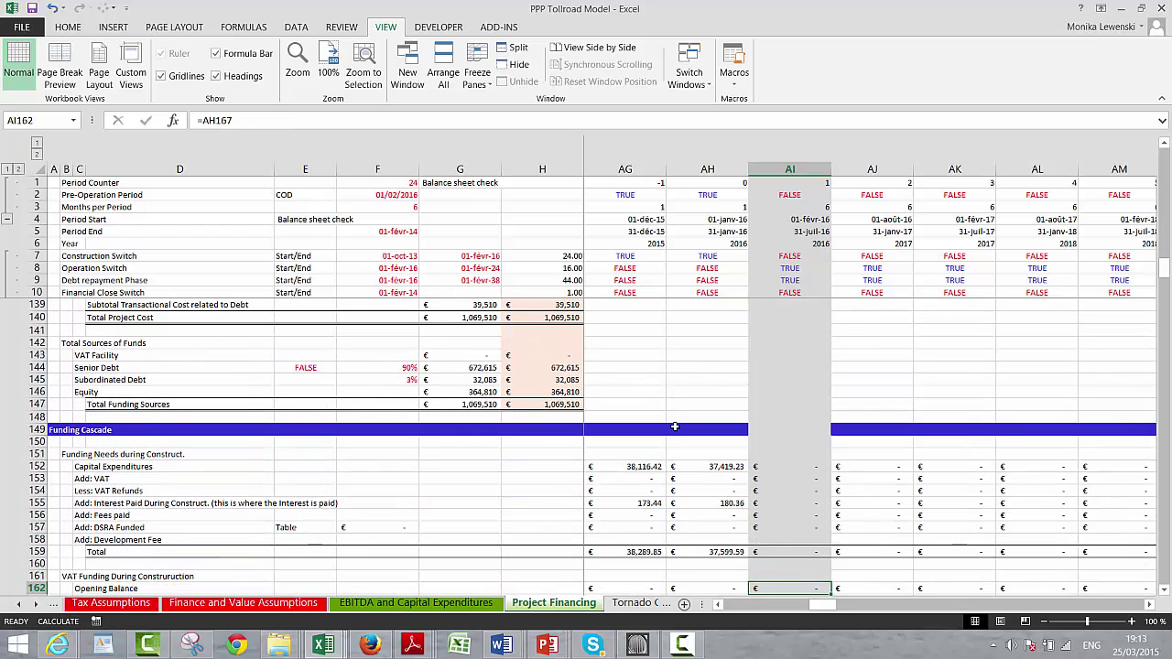
pyautogui.press('Up')
pyautogui.press('Up')
pyautogui.press('Up')
pyautogui.press('Left')
pyautogui.press('Left')
pyautogui.press('Left')
pyautogui.press('Left')
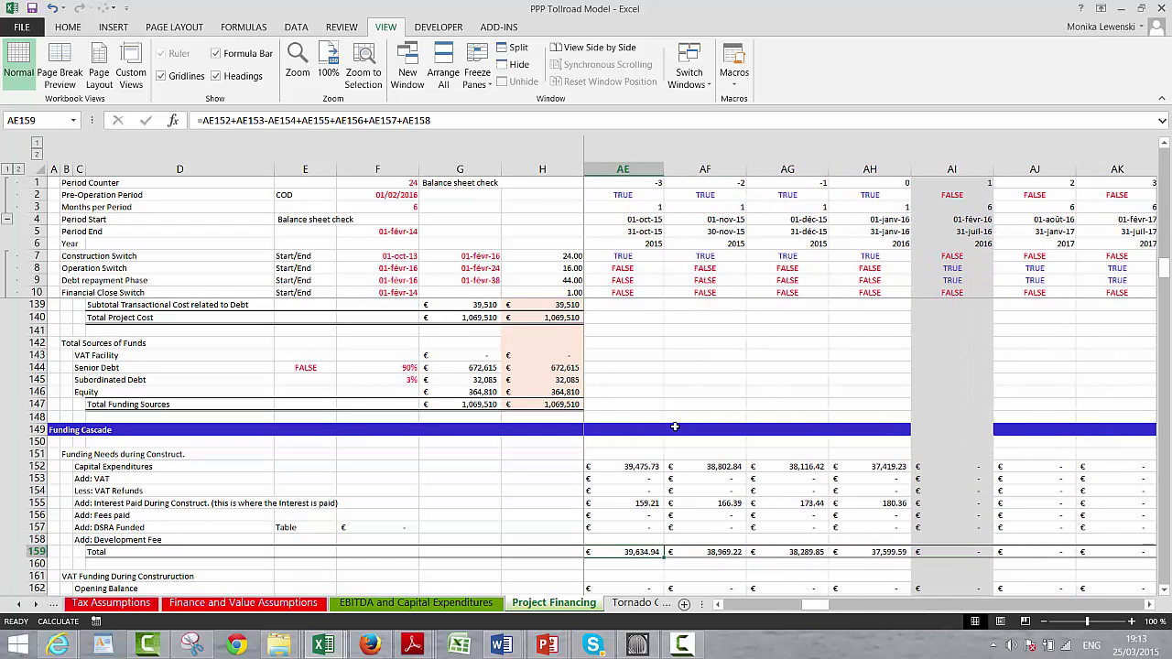
pyautogui.press('Up')
pyautogui.press('Left')
pyautogui.press('Left')
pyautogui.press('Left')
pyautogui.press('Left')
pyautogui.press('Left')
pyautogui.press('Left')
pyautogui.press('Left')
pyautogui.press('Left')
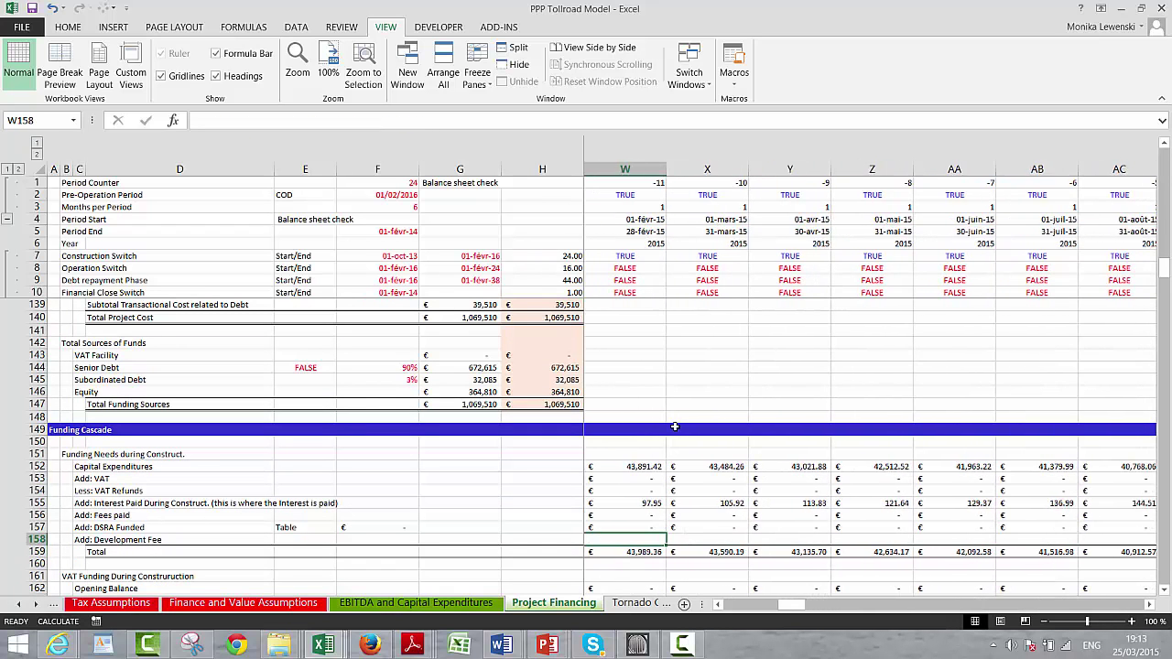
# Insert a row above Add: VAT labelled 'Add: Initial Working Capital Funded' in C153.
pyautogui.press('Home')
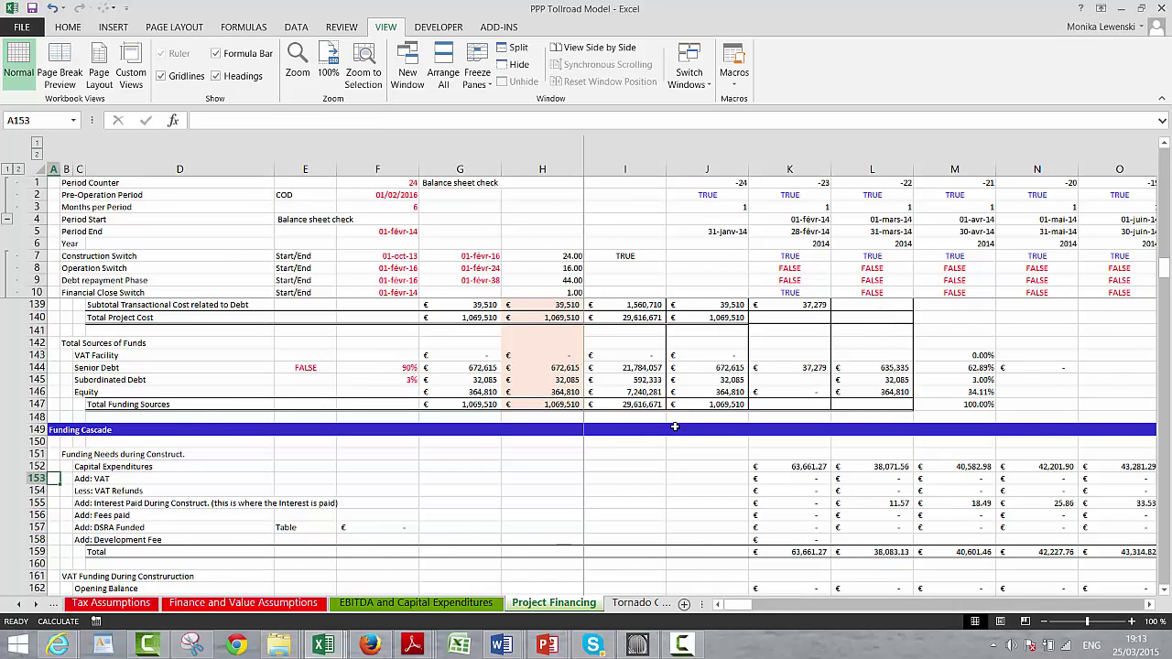
pyautogui.hotkey('shift', 'space')
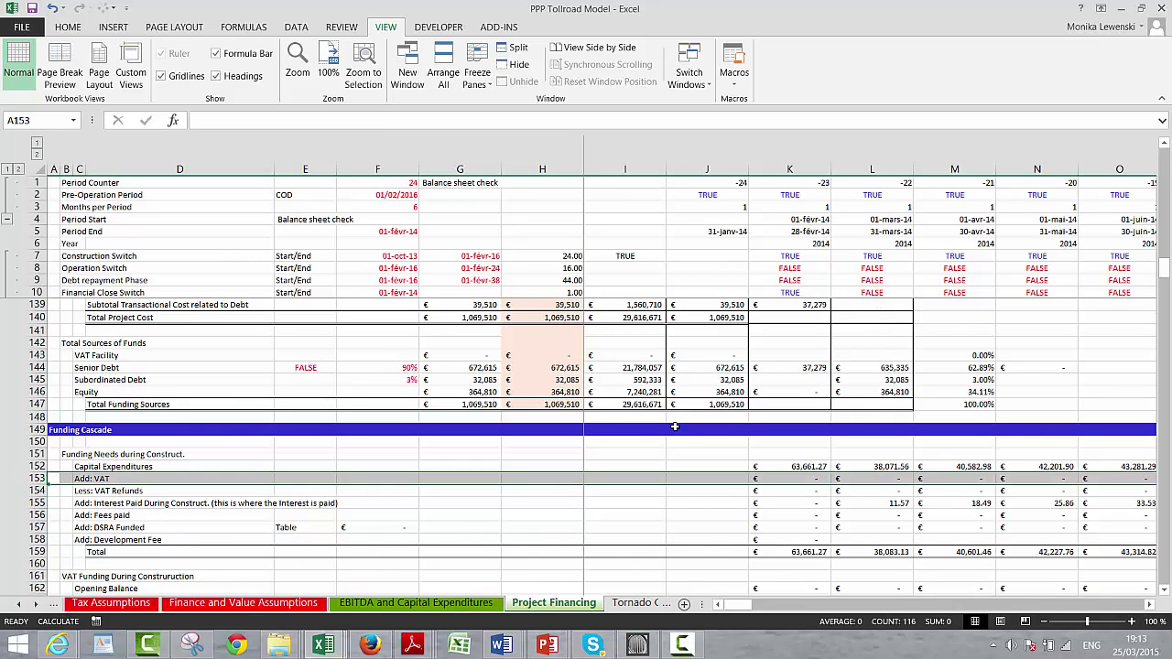
pyautogui.hotkey('ctrl', '+')
pyautogui.press('Right')
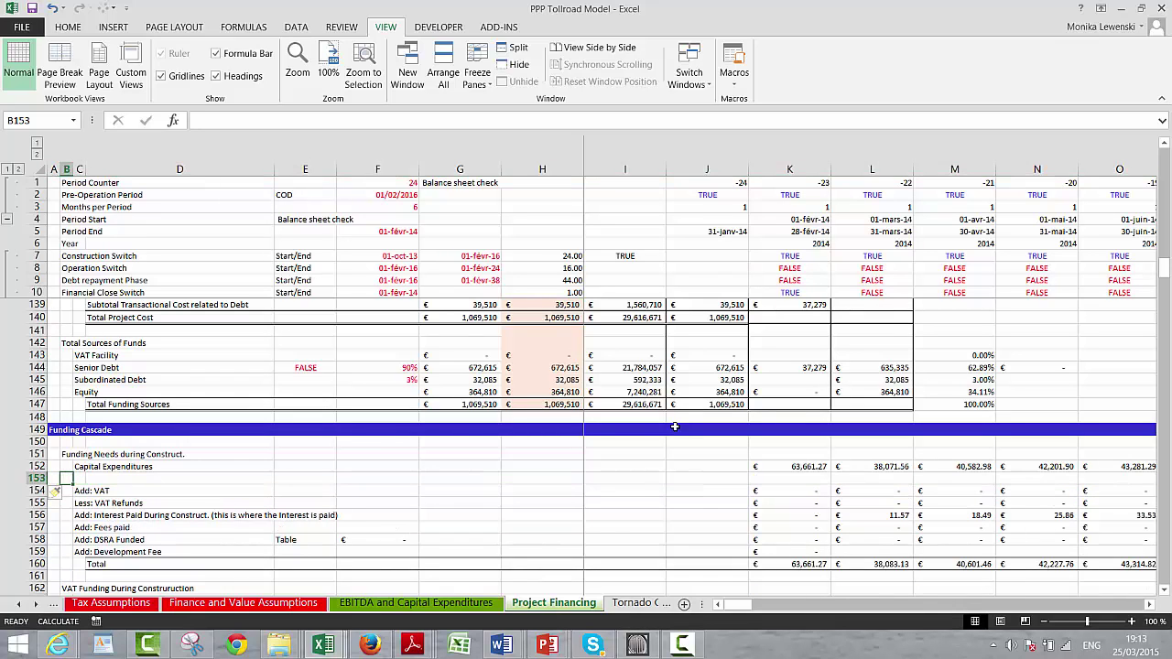
pyautogui.write('Add')
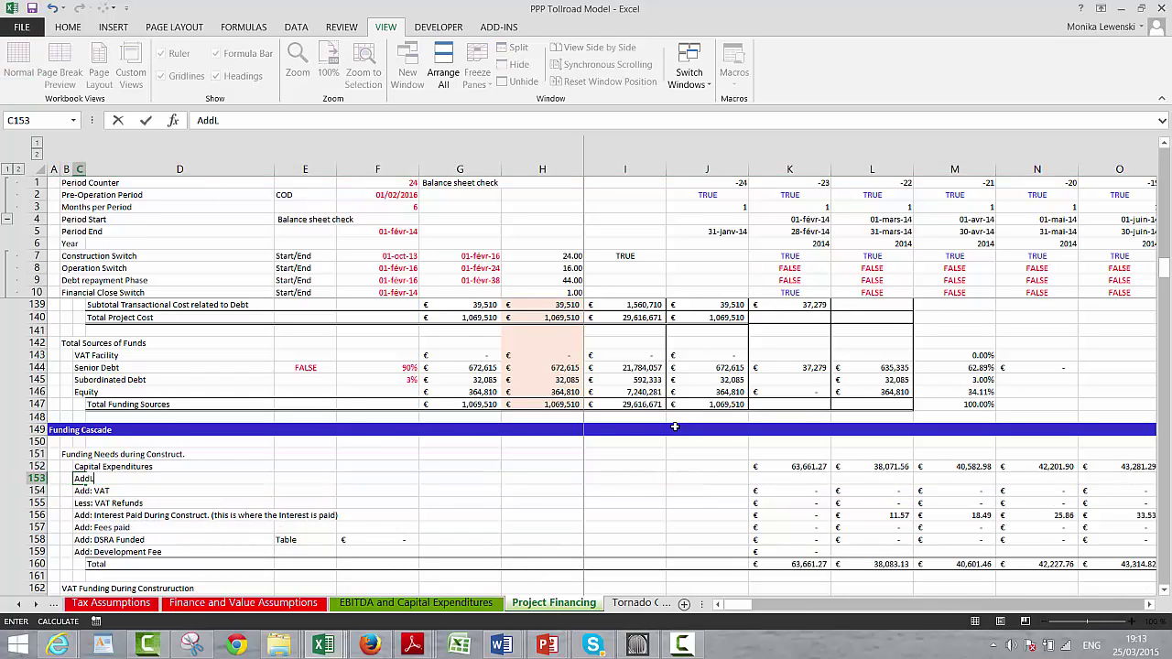
pyautogui.write(': Initial Working Capital Funded')
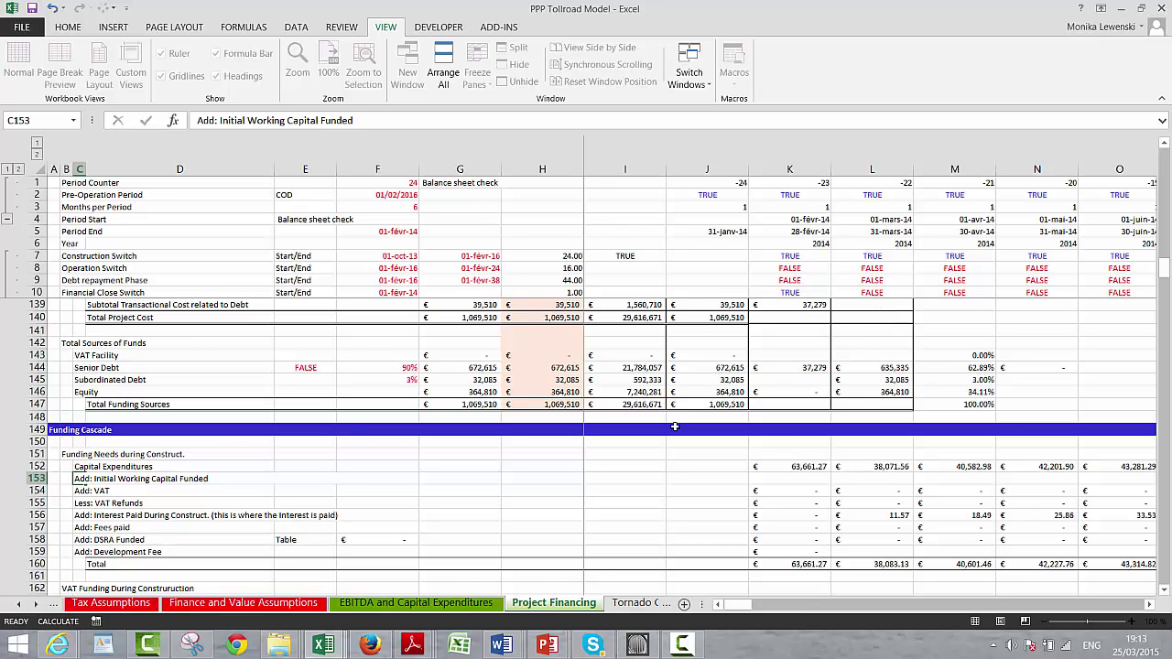
pyautogui.press('Return')
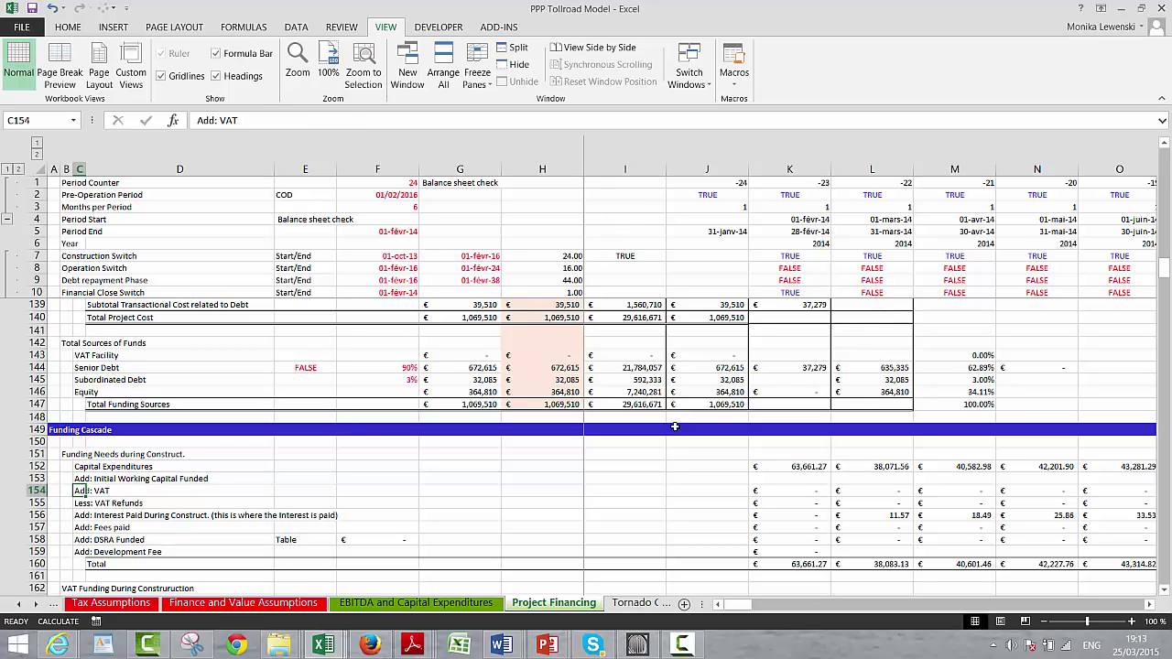
pyautogui.press('Up')
pyautogui.press('Right')
pyautogui.press('Right')
pyautogui.press('Right')
pyautogui.press('Right')
pyautogui.press('Right')
pyautogui.press('Right')
pyautogui.press('Right')
pyautogui.press('Right')
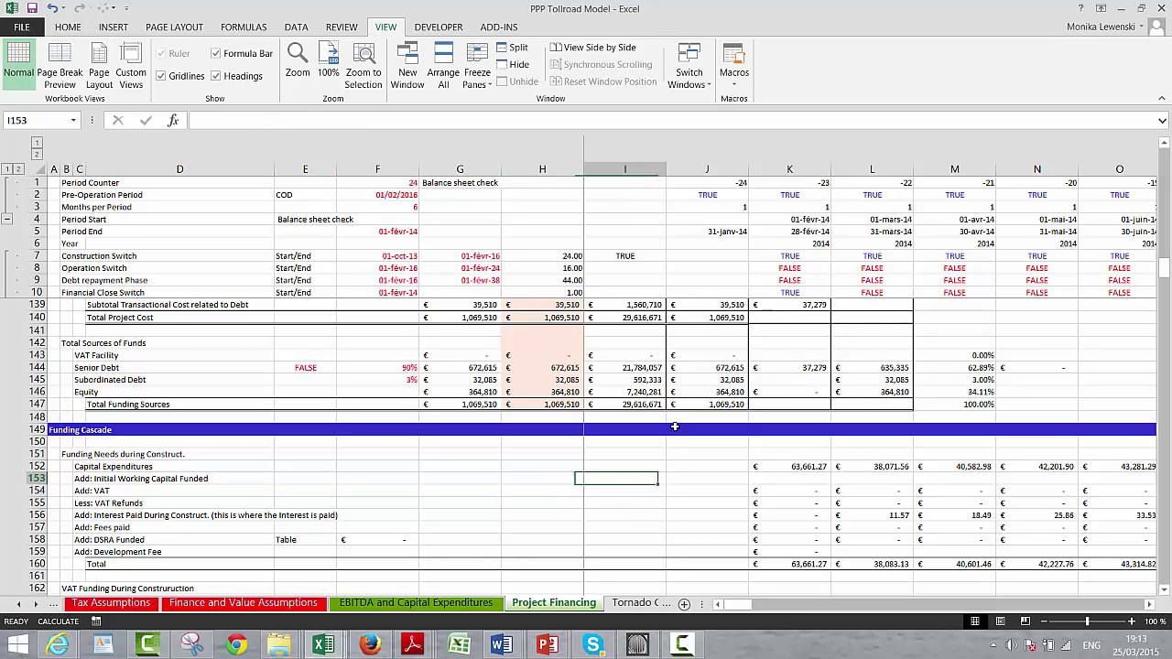
# Point K153's formula at K42, the Add: Initial Working Capital line of the working capital account.
pyautogui.write('=')
pyautogui.press('Up')
pyautogui.press('Up')
pyautogui.press('Up')
pyautogui.press('Up')
pyautogui.press('Up')
pyautogui.press('Up')
pyautogui.press('Up')
pyautogui.press('Up')
pyautogui.press('Up')
pyautogui.press('Up')
pyautogui.press('Up')
pyautogui.press('Up')
pyautogui.press('Up')
pyautogui.press('Up')
pyautogui.press('Up')
pyautogui.press('Up')
pyautogui.press('Up')
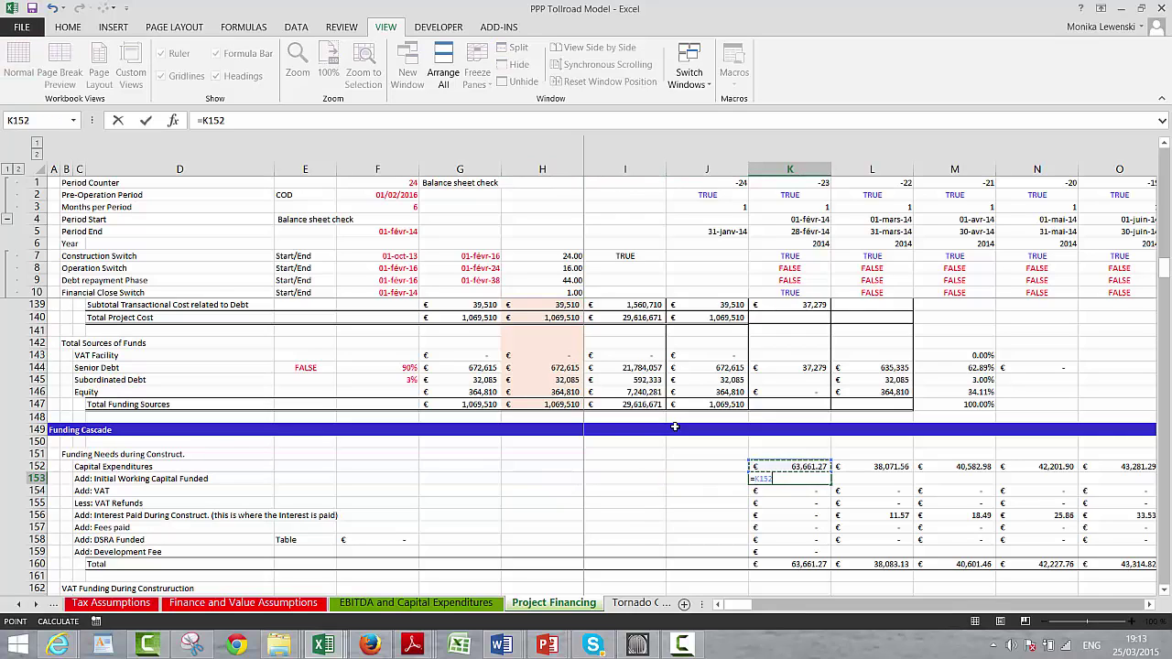
pyautogui.press('Up')
pyautogui.press('Up')
pyautogui.press('Up')
pyautogui.press('Up')
pyautogui.press('Up')
pyautogui.press('Up')
pyautogui.press('Up')
pyautogui.press('Up')
pyautogui.press('Up')
pyautogui.press('Up')
pyautogui.press('Up')
pyautogui.press('Up')
pyautogui.press('Up')
pyautogui.press('Up')
pyautogui.press('Up')
pyautogui.press('Up')
pyautogui.press('Up')
pyautogui.press('Up')
pyautogui.press('Up')
pyautogui.press('Up')
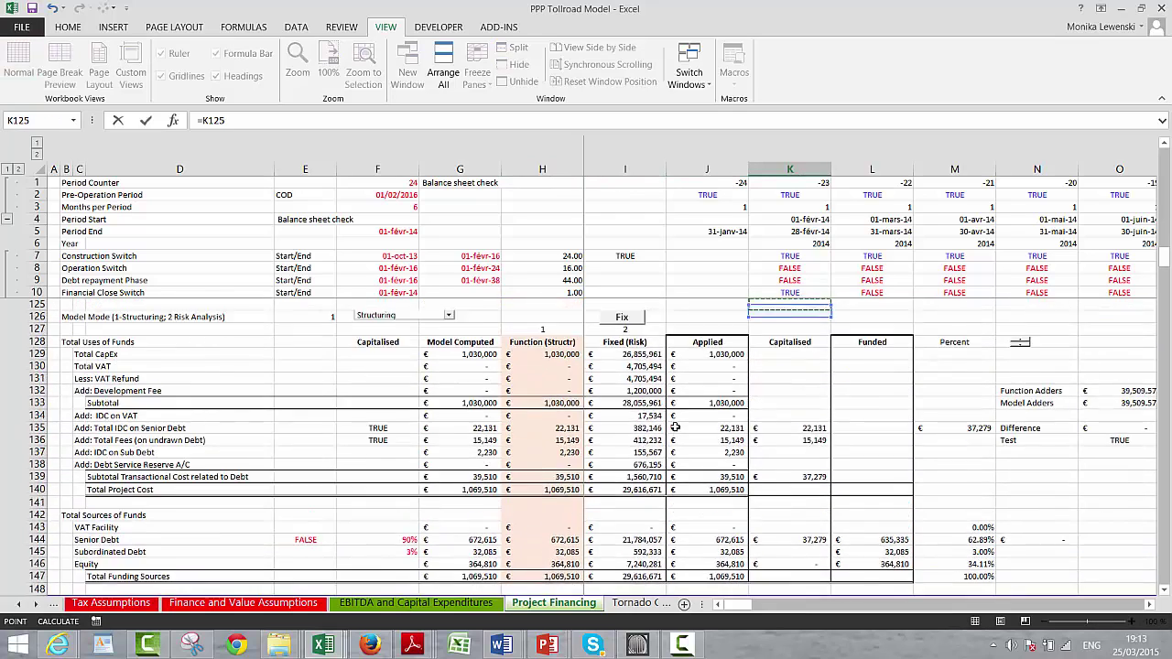
pyautogui.press('Up')
pyautogui.press('Up')
pyautogui.press('Up')
pyautogui.press('Up')
pyautogui.press('Up')
pyautogui.press('Up')
pyautogui.press('Up')
pyautogui.press('Up')
pyautogui.press('Up')
pyautogui.press('Up')
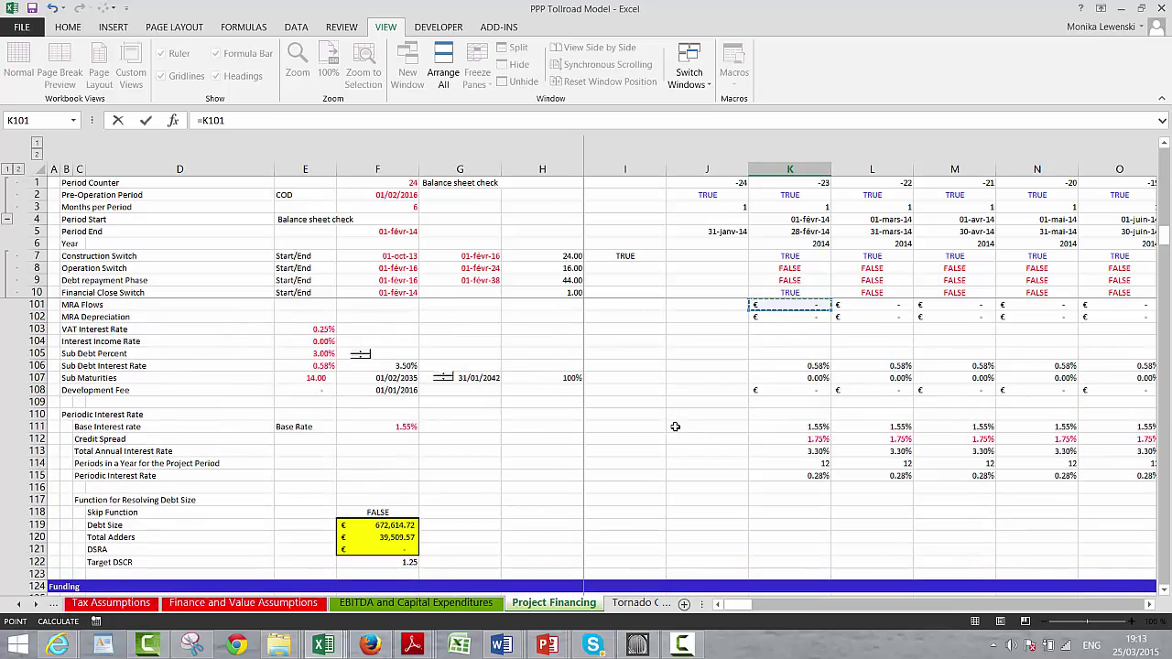
pyautogui.press('Up')
pyautogui.press('Up')
pyautogui.press('Up')
pyautogui.press('Up')
pyautogui.press('Up')
pyautogui.press('Up')
pyautogui.press('Up')
pyautogui.press('Up')
pyautogui.press('Up')
pyautogui.press('Up')
pyautogui.press('Up')
pyautogui.press('Up')
pyautogui.press('Up')
pyautogui.press('Up')
pyautogui.press('Up')
pyautogui.press('Up')
pyautogui.press('Up')
pyautogui.press('Up')
pyautogui.press('Up')
pyautogui.press('Up')
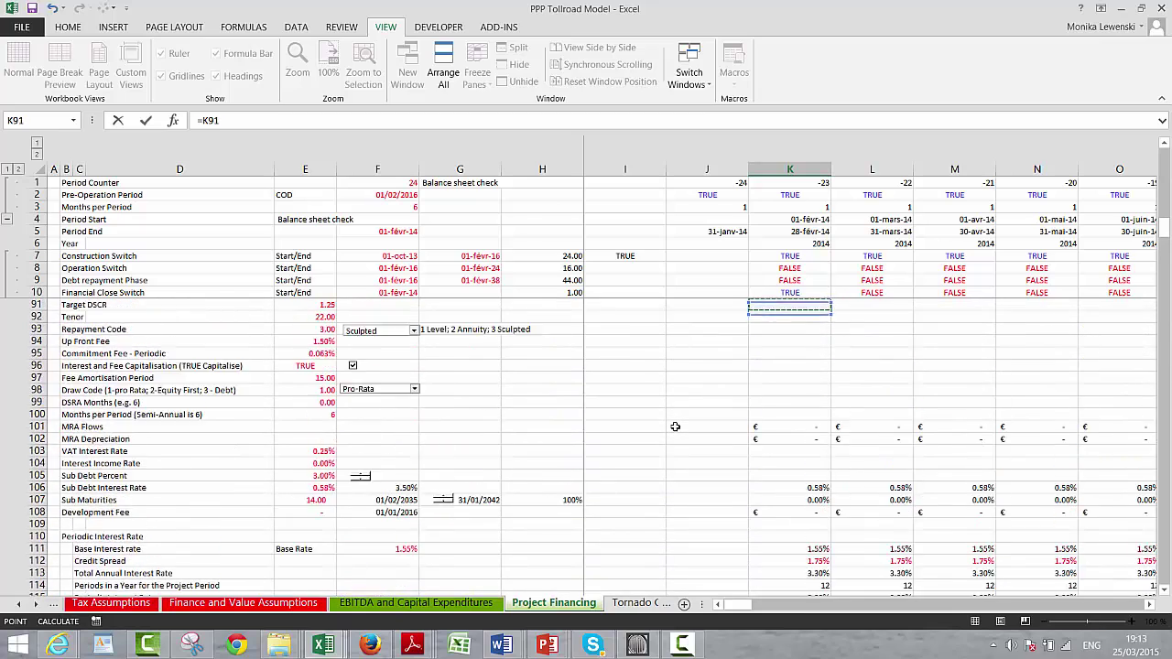
pyautogui.press('Up')
pyautogui.press('Up')
pyautogui.press('Up')
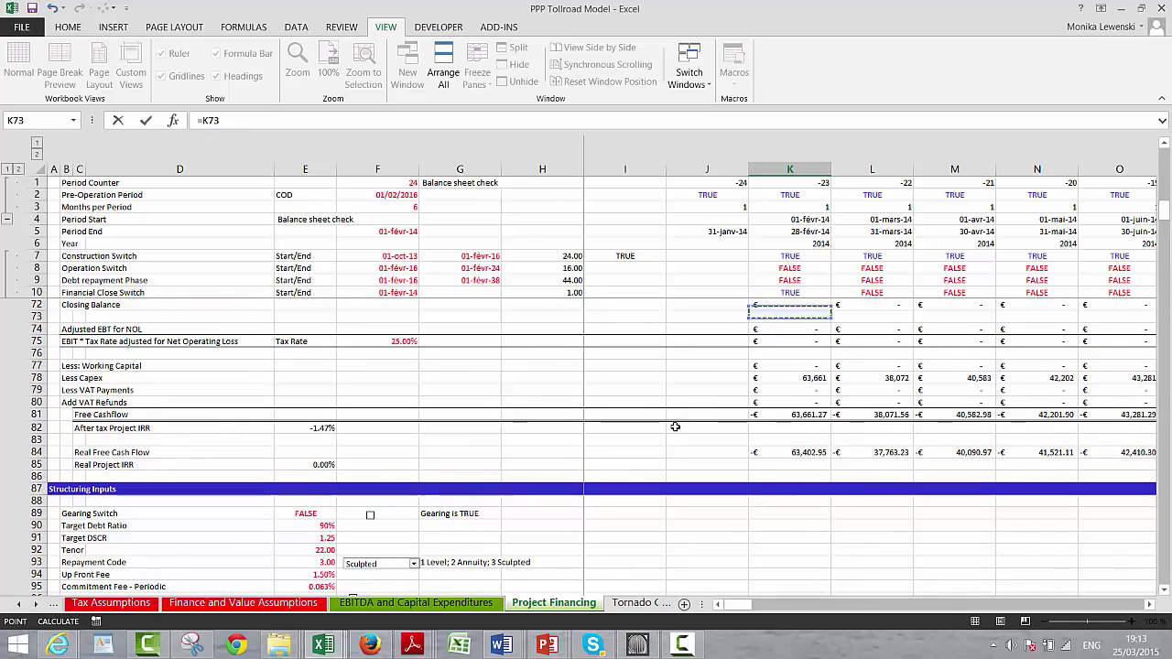
pyautogui.press('Up')
pyautogui.press('Up')
pyautogui.press('Up')
pyautogui.press('Up')
pyautogui.press('Up')
pyautogui.press('Up')
pyautogui.press('Up')
pyautogui.press('Up')
pyautogui.press('Up')
pyautogui.press('Up')
pyautogui.press('Up')
pyautogui.press('Up')
pyautogui.press('Up')
pyautogui.press('Up')
pyautogui.press('Up')
pyautogui.press('Up')
pyautogui.press('Up')
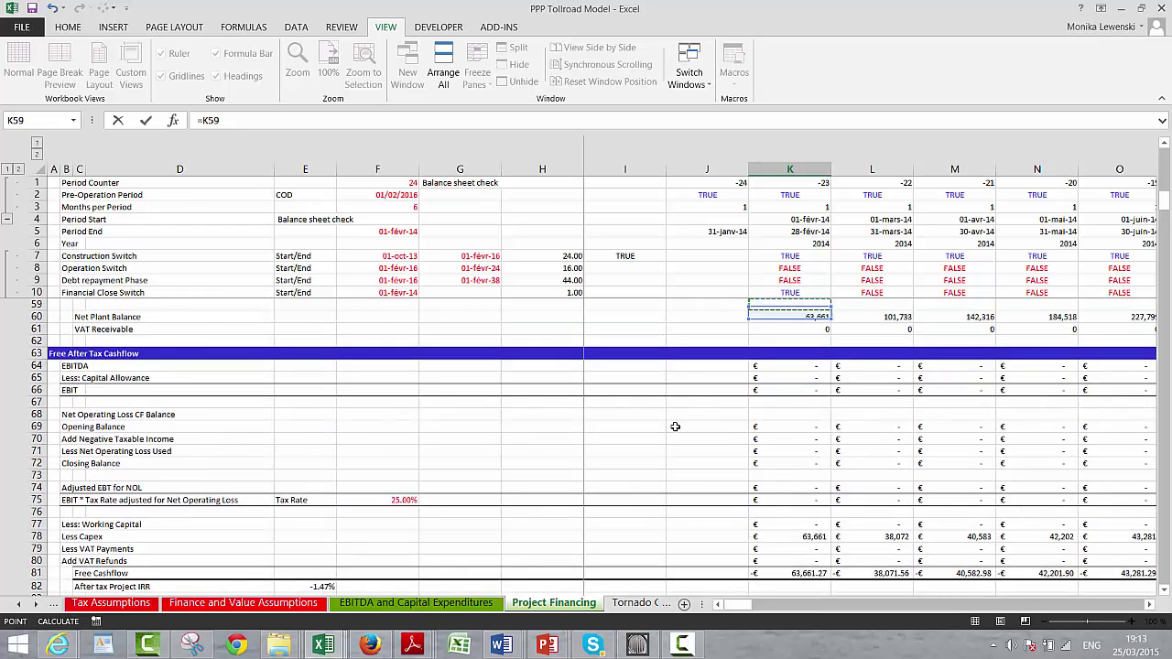
pyautogui.press('Up')
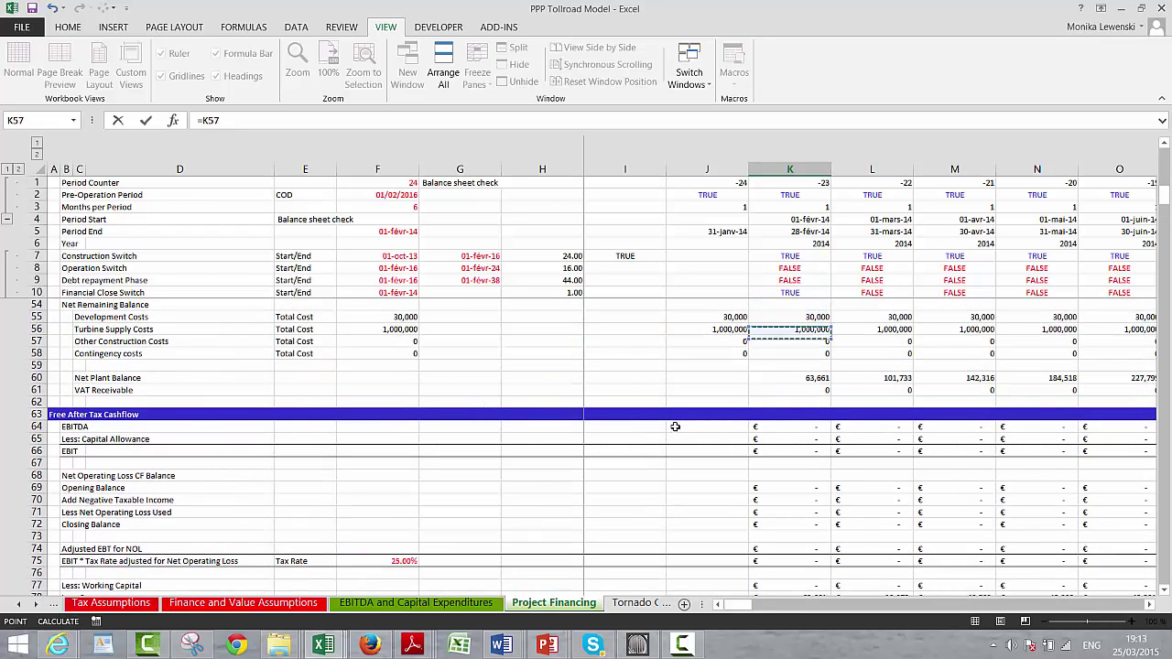
pyautogui.press('Up')
pyautogui.press('Up')
pyautogui.press('Up')
pyautogui.press('Up')
pyautogui.press('Up')
pyautogui.press('Up')
pyautogui.press('Up')
pyautogui.press('Up')
pyautogui.press('Up')
pyautogui.press('Up')
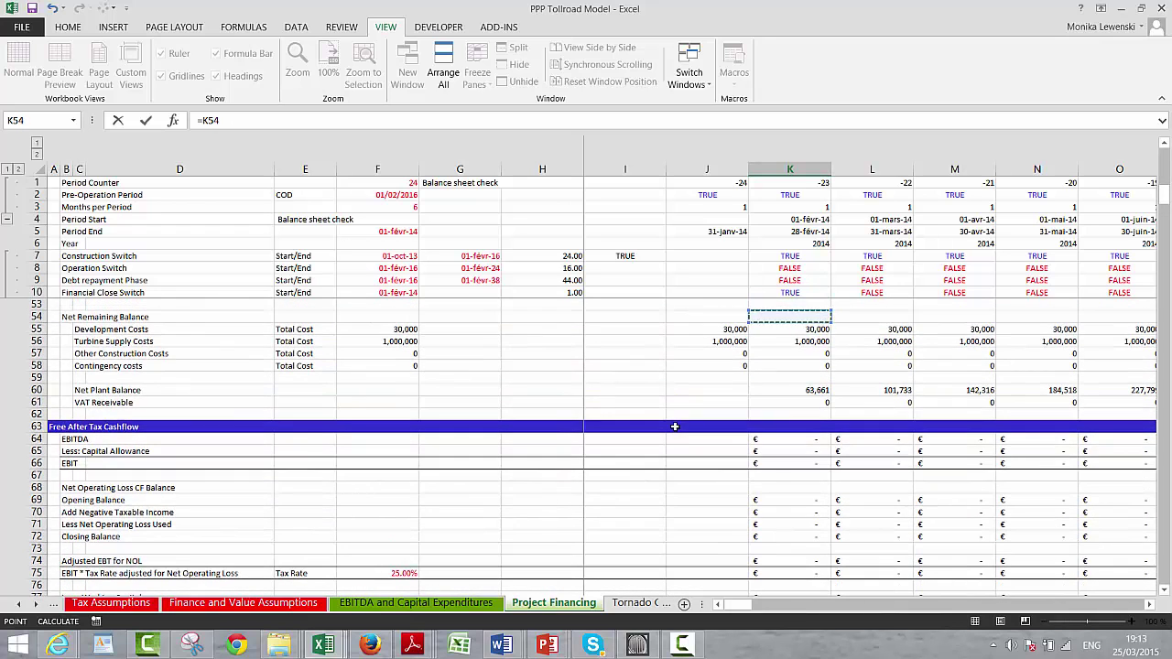
pyautogui.press('Down')
pyautogui.press('Down')
pyautogui.press('Down')
pyautogui.press('Down')
pyautogui.press('Down')
pyautogui.press('Down')
pyautogui.press('Down')
pyautogui.press('Down')
pyautogui.press('Down')
pyautogui.press('Down')
pyautogui.press('Down')
pyautogui.press('Down')
pyautogui.press('Down')
pyautogui.press('Down')
pyautogui.press('Down')
pyautogui.press('Down')
pyautogui.press('Down')
pyautogui.press('Down')
pyautogui.press('Down')
pyautogui.press('Down')
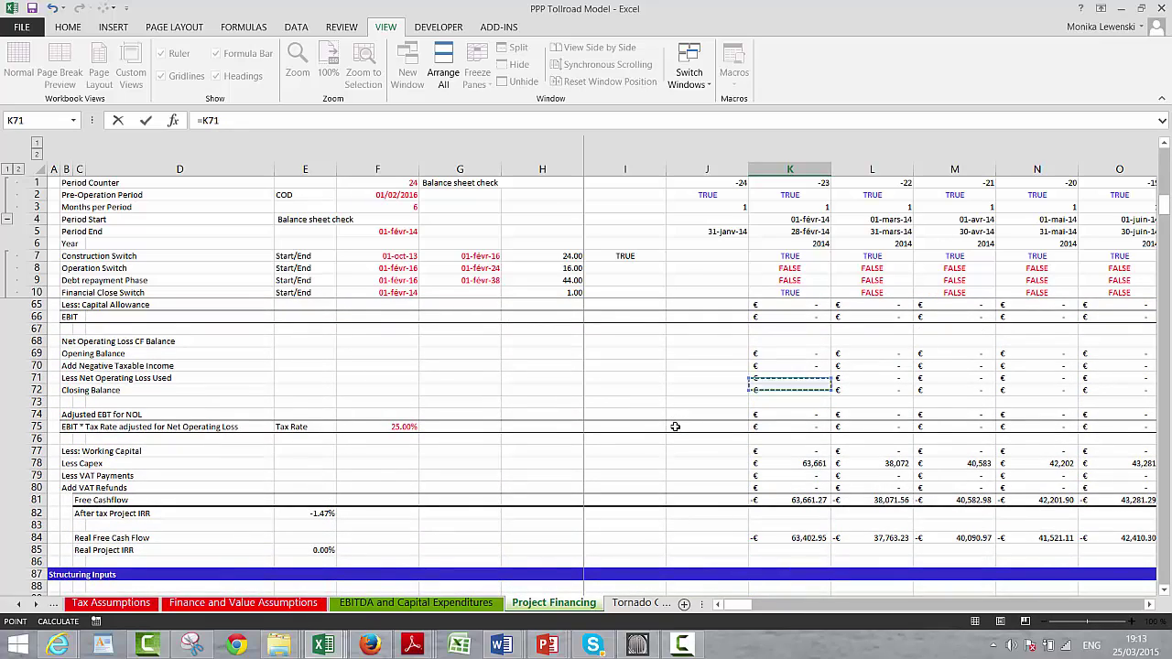
pyautogui.press('Up')
pyautogui.press('Up')
pyautogui.press('Up')
pyautogui.press('Up')
pyautogui.press('Up')
pyautogui.press('Up')
pyautogui.press('Up')
pyautogui.press('Up')
pyautogui.press('Up')
pyautogui.press('Up')
pyautogui.press('Up')
pyautogui.press('Up')
pyautogui.press('Up')
pyautogui.press('Up')
pyautogui.press('Up')
pyautogui.press('Up')
pyautogui.press('Up')
pyautogui.press('Up')
pyautogui.press('Up')
pyautogui.press('Up')
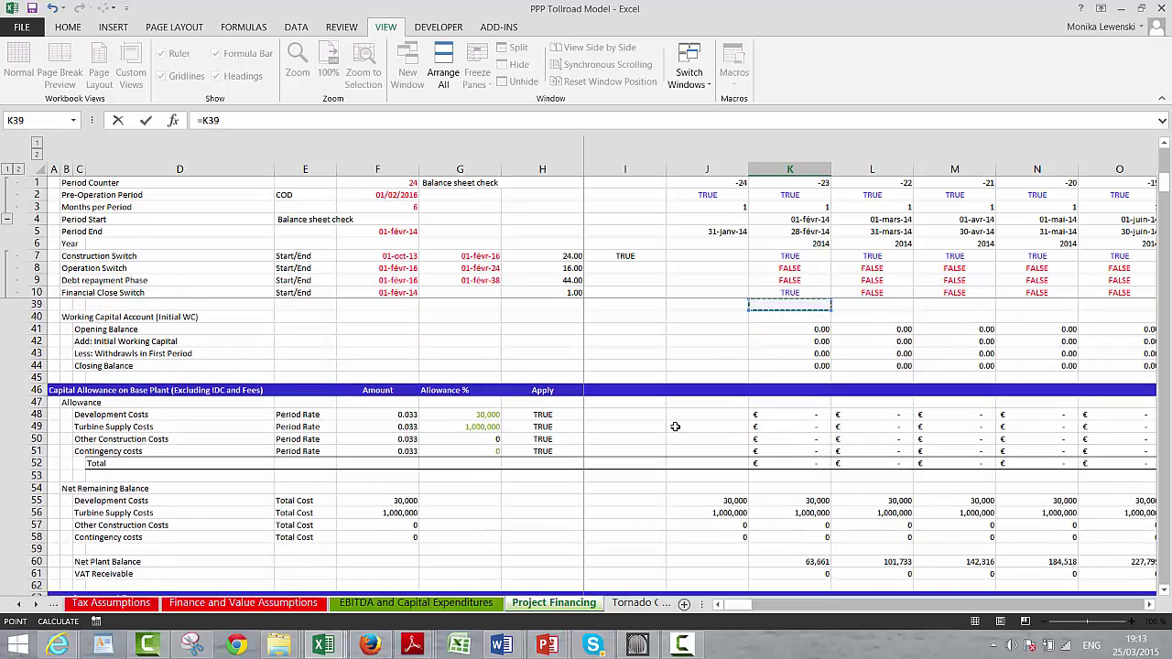
pyautogui.press('Up')
pyautogui.press('Up')
pyautogui.press('Up')
pyautogui.press('Up')
pyautogui.press('Up')
pyautogui.press('Up')
pyautogui.press('Up')
pyautogui.press('Up')
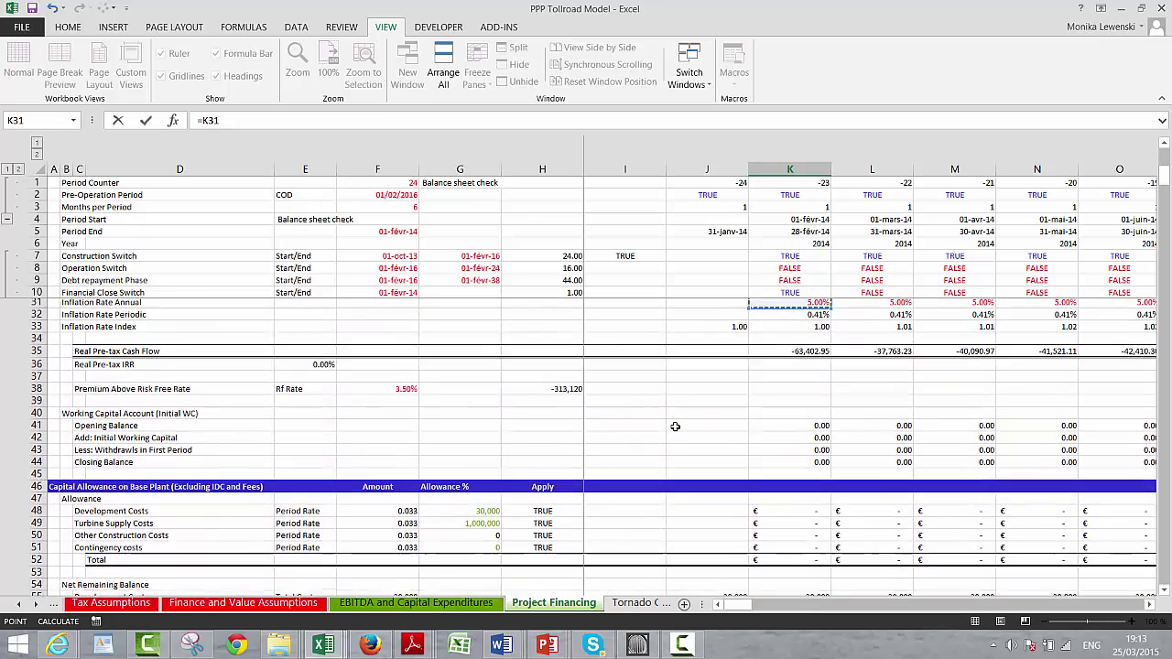
pyautogui.press('Up')
pyautogui.press('Down')
pyautogui.press('Down')
pyautogui.press('Down')
pyautogui.press('Down')
pyautogui.press('Down')
pyautogui.press('Down')
pyautogui.press('Down')
pyautogui.press('Down')
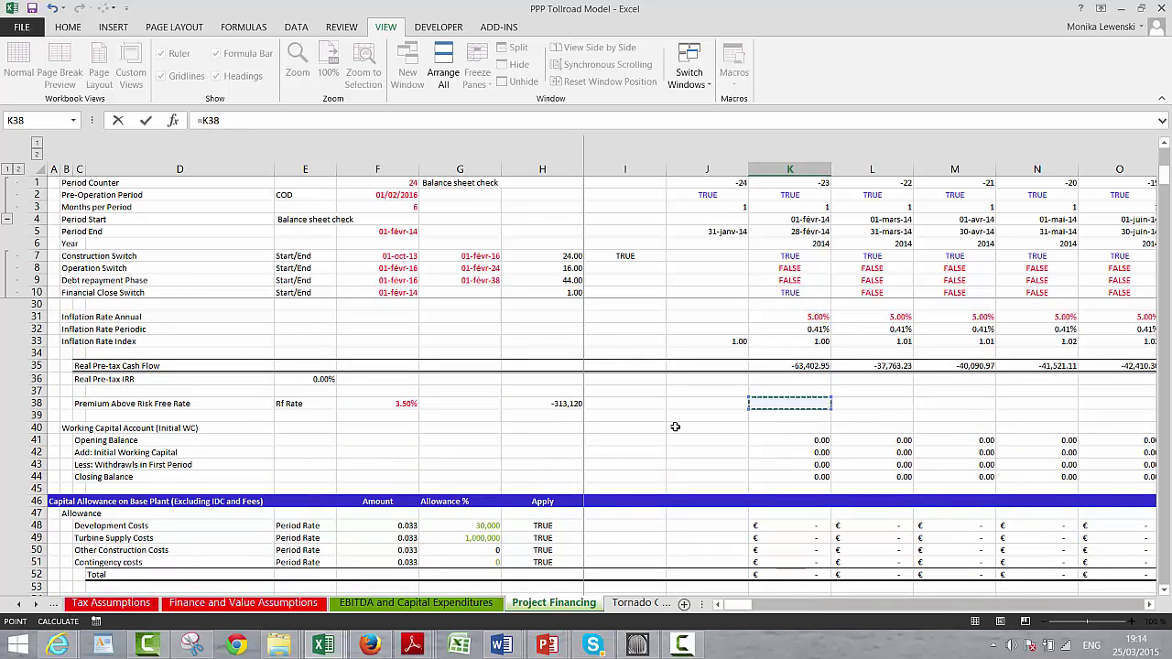
pyautogui.press('Down')
pyautogui.press('Down')
pyautogui.press('Down')
pyautogui.press('Down')
pyautogui.press('Down')
pyautogui.press('Escape')
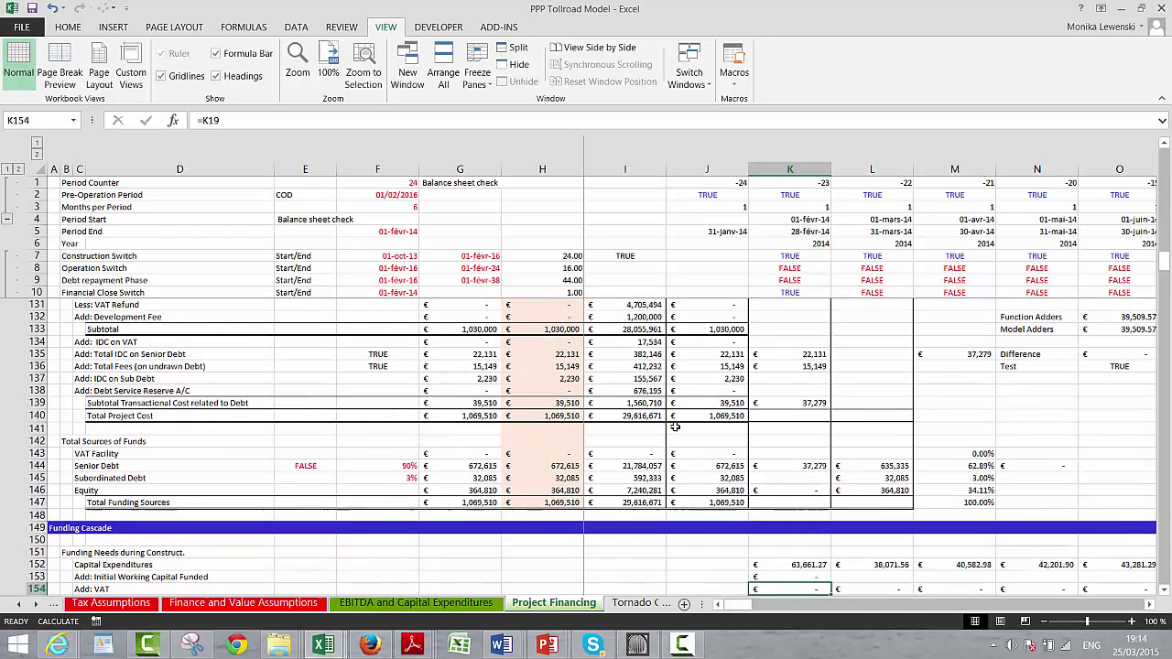
# Format the uses and sources of funds block G129:L147 as plain two-decimal numbers.
pyautogui.press('Up')
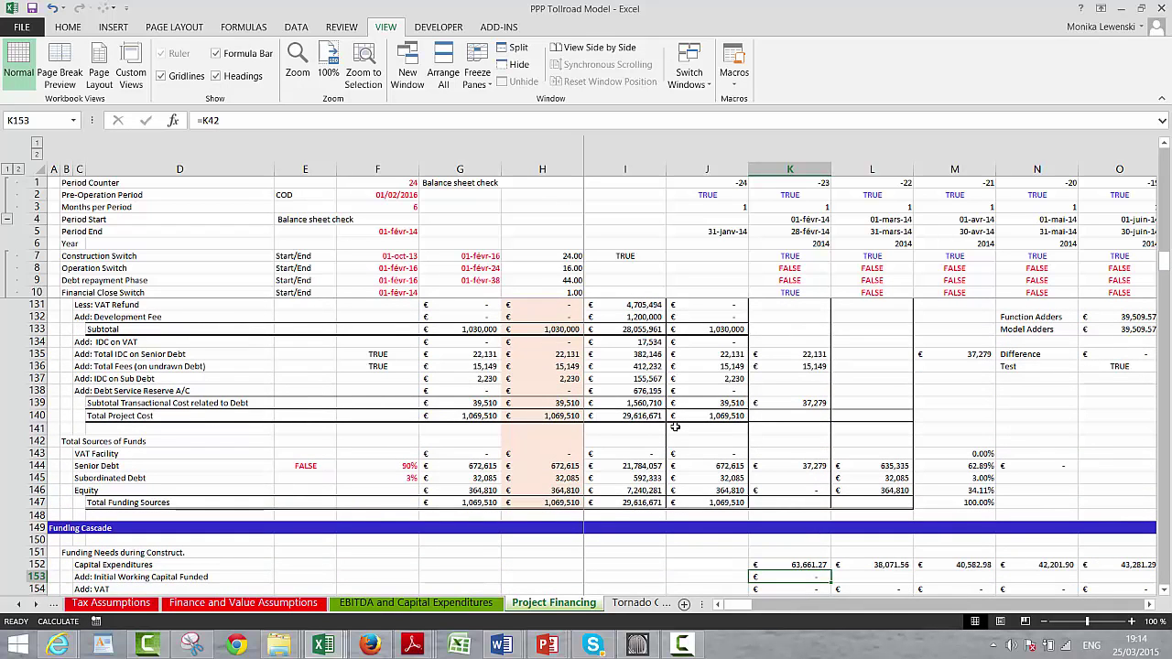
pyautogui.hotkey('ctrl', 'shift', 'Right')
pyautogui.press('Up')
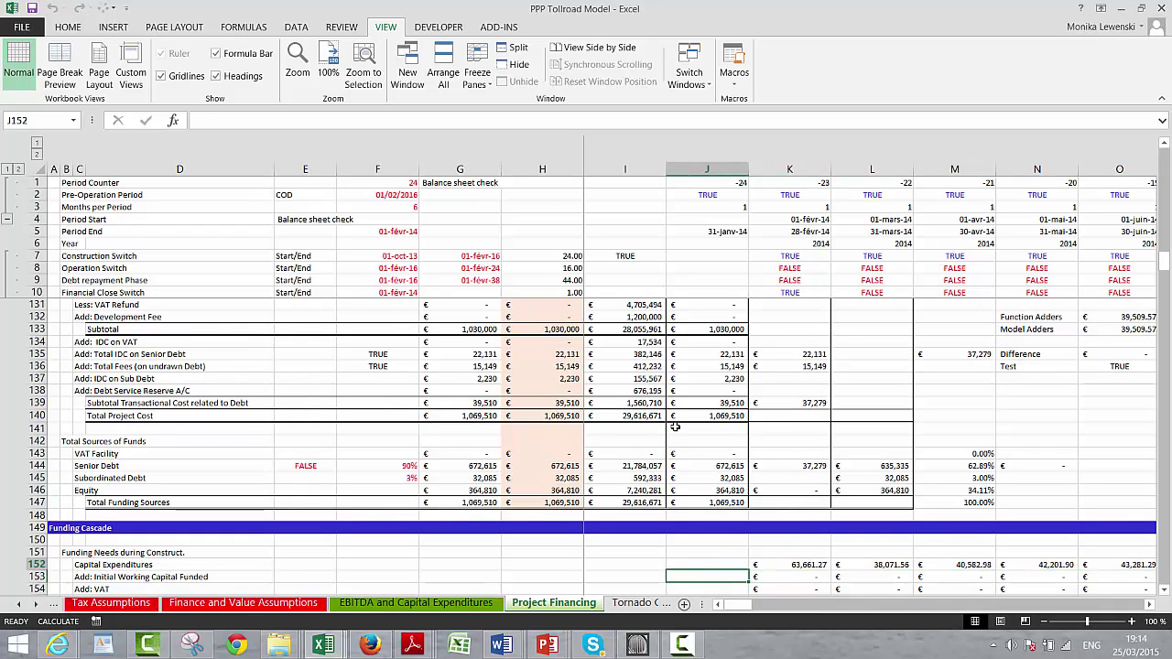
pyautogui.hotkey('shift', 'Down')
pyautogui.hotkey('shift', 'Down')
pyautogui.hotkey('shift', 'Down')
pyautogui.hotkey('shift', 'Down')
pyautogui.hotkey('shift', 'Down')
pyautogui.hotkey('shift', 'Down')
pyautogui.hotkey('shift', 'Down')
pyautogui.hotkey('shift', 'Down')
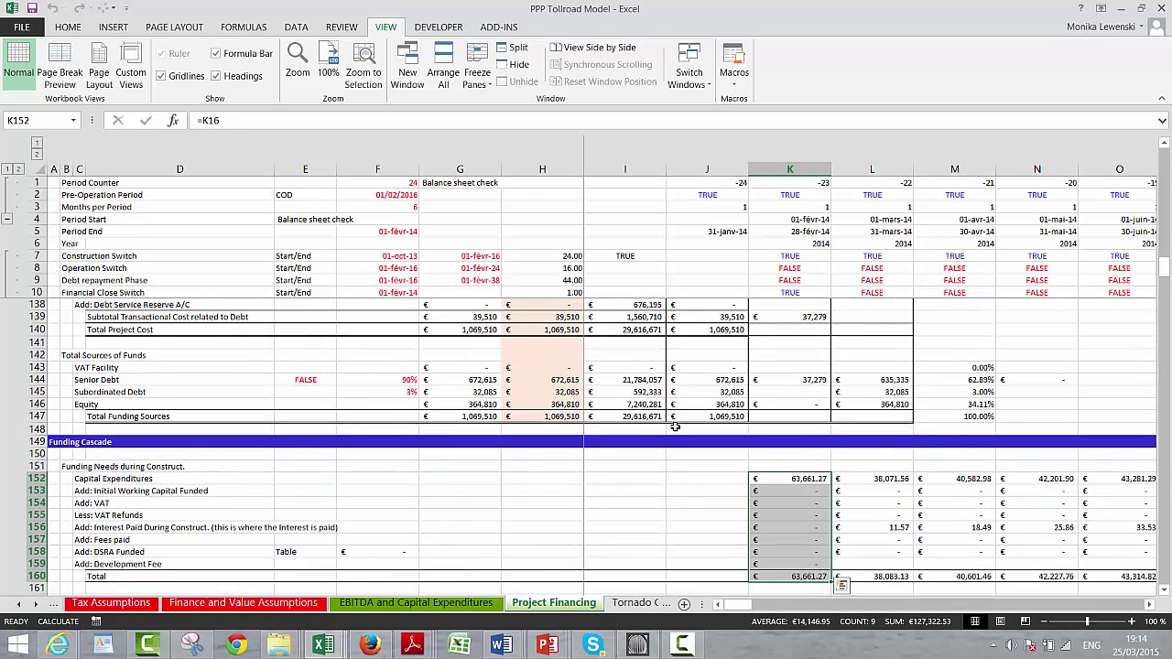
pyautogui.hotkey('ctrl', 'shift', 'Right')
pyautogui.press('Left')
pyautogui.press('Down')
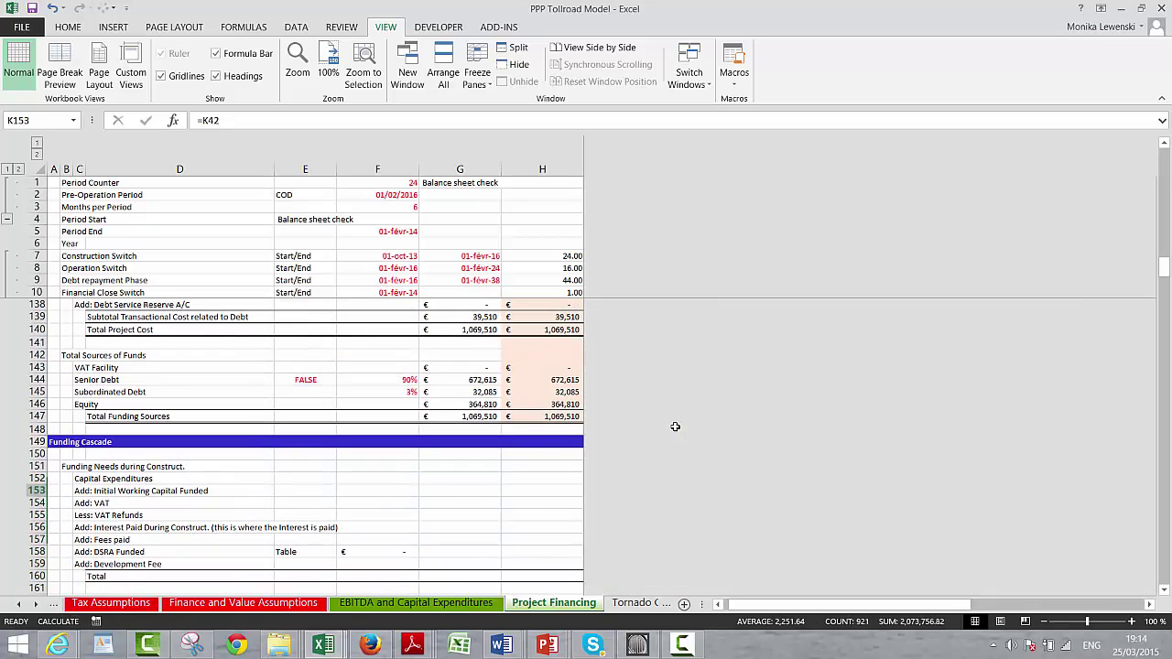
pyautogui.press('Right')
pyautogui.press('Up')
pyautogui.press('Up')
pyautogui.press('Up')
pyautogui.press('Up')
pyautogui.press('Up')
pyautogui.press('Up')
pyautogui.press('Up')
pyautogui.press('Up')
pyautogui.press('Up')
pyautogui.press('Up')
pyautogui.press('Up')
pyautogui.press('Up')
pyautogui.press('Up')
pyautogui.press('Up')
pyautogui.press('Up')
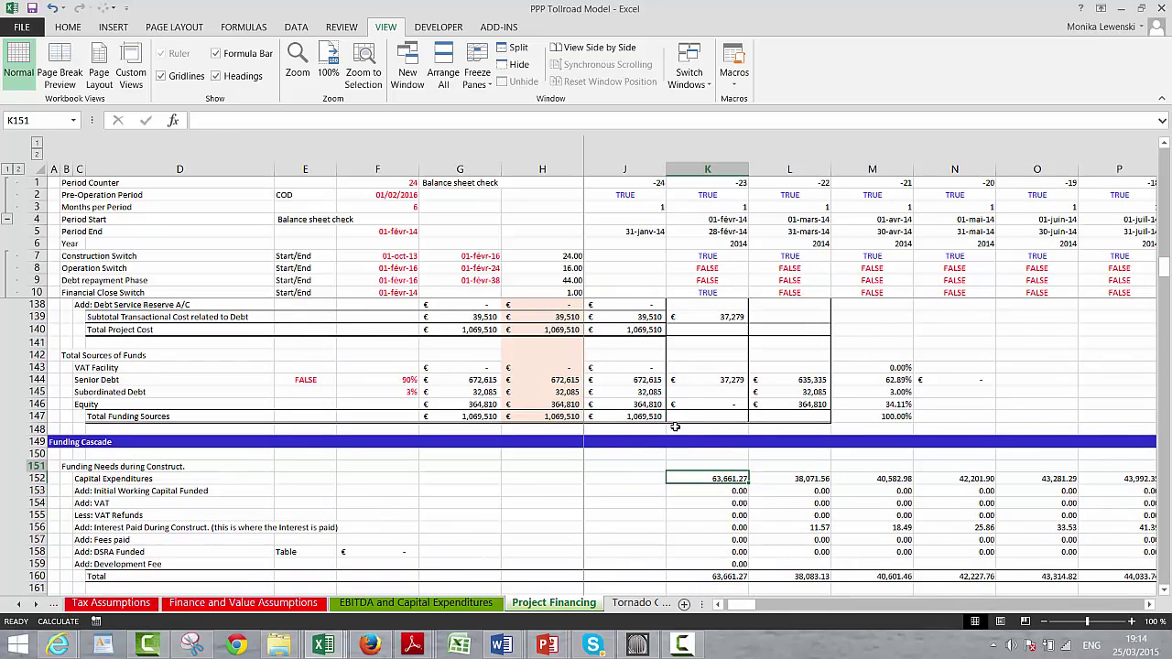
pyautogui.press('Up')
pyautogui.press('Up')
pyautogui.press('Up')
pyautogui.press('Up')
pyautogui.press('Up')
pyautogui.press('Up')
pyautogui.press('Up')
pyautogui.press('Up')
pyautogui.press('Up')
pyautogui.press('Up')
pyautogui.press('Left')
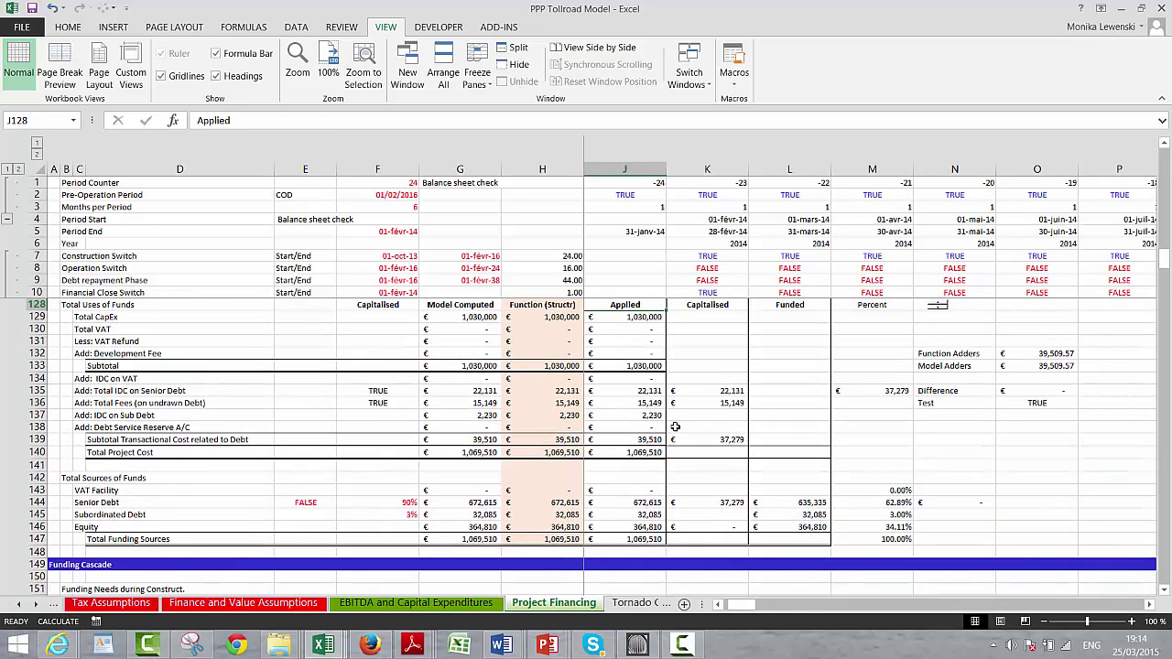
pyautogui.press('Left')
pyautogui.press('Up')
pyautogui.press('Up')
pyautogui.press('Down')
pyautogui.press('Down')
pyautogui.press('Down')
pyautogui.press('Left')
pyautogui.press('Left')
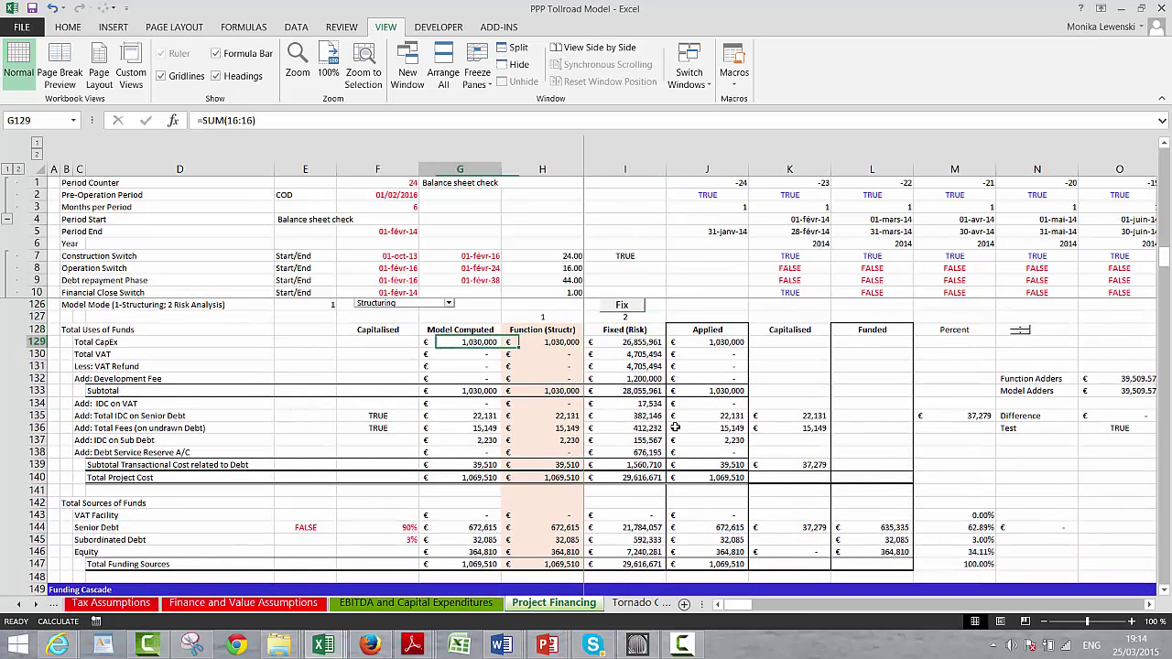
pyautogui.press('Left')
pyautogui.press('Right')
pyautogui.hotkey('shift', 'Right')
pyautogui.moveTo(733, 343); pyautogui.dragTo(870, 528)
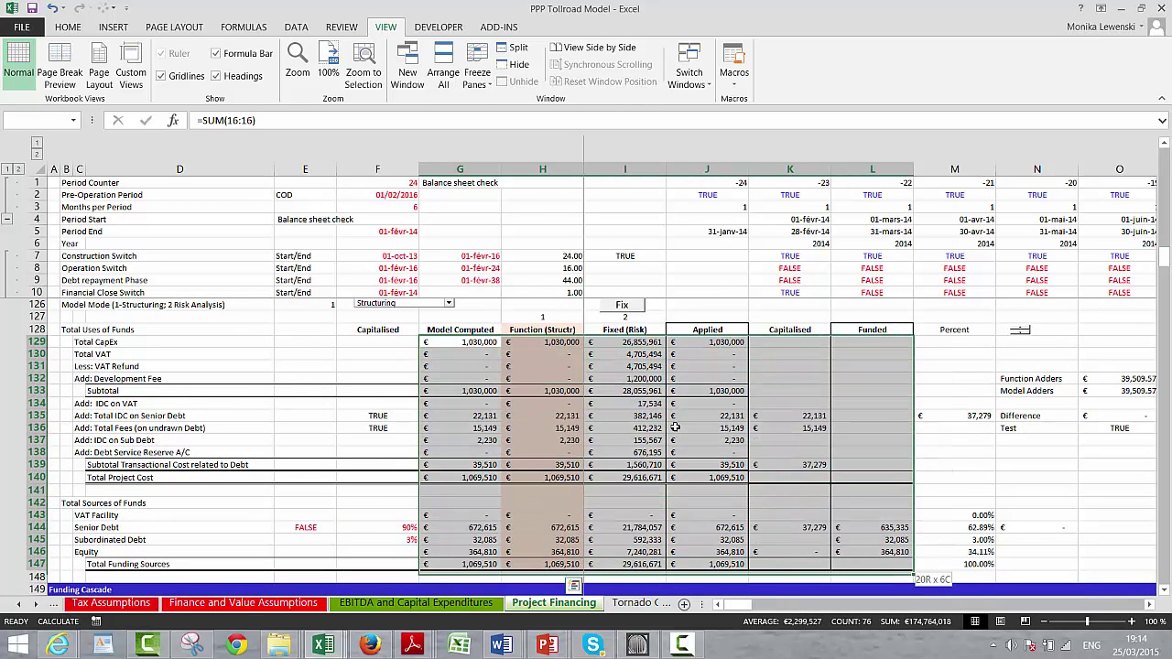
pyautogui.hotkey('ctrl', 'shift', '1')
pyautogui.press('Left')
pyautogui.press('Left')
pyautogui.press('Left')
pyautogui.press('Left')
pyautogui.press('Left')
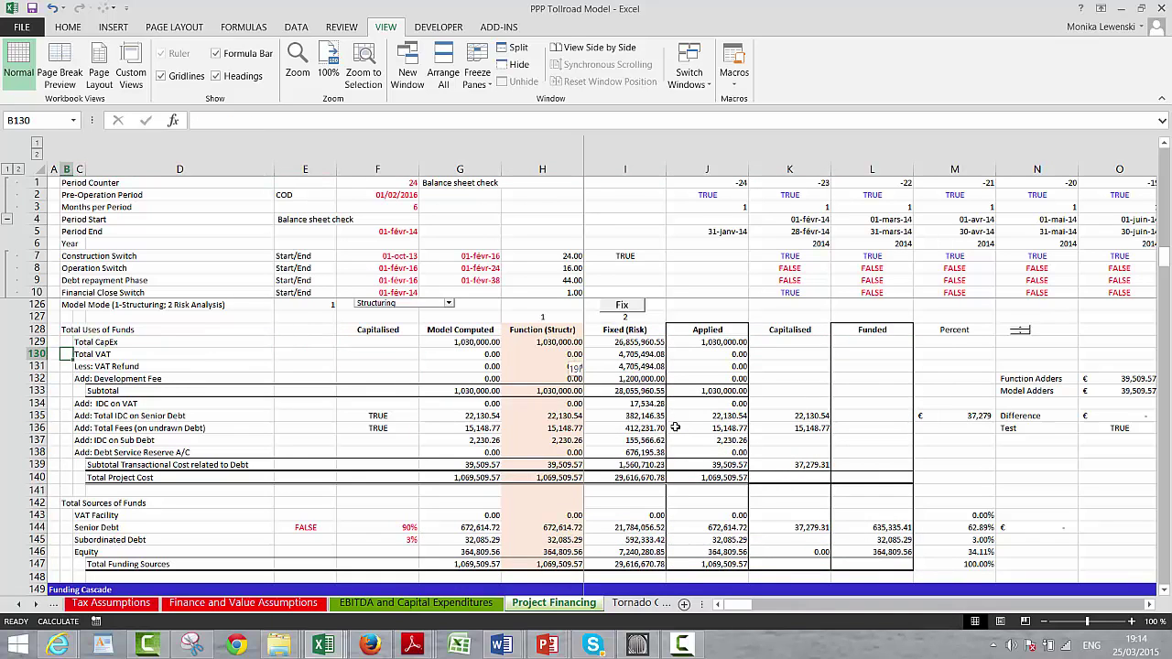
# Insert a row under Total CapEx and label it 'Add: Initial Working Capital'.
pyautogui.hotkey('shift', 'space')
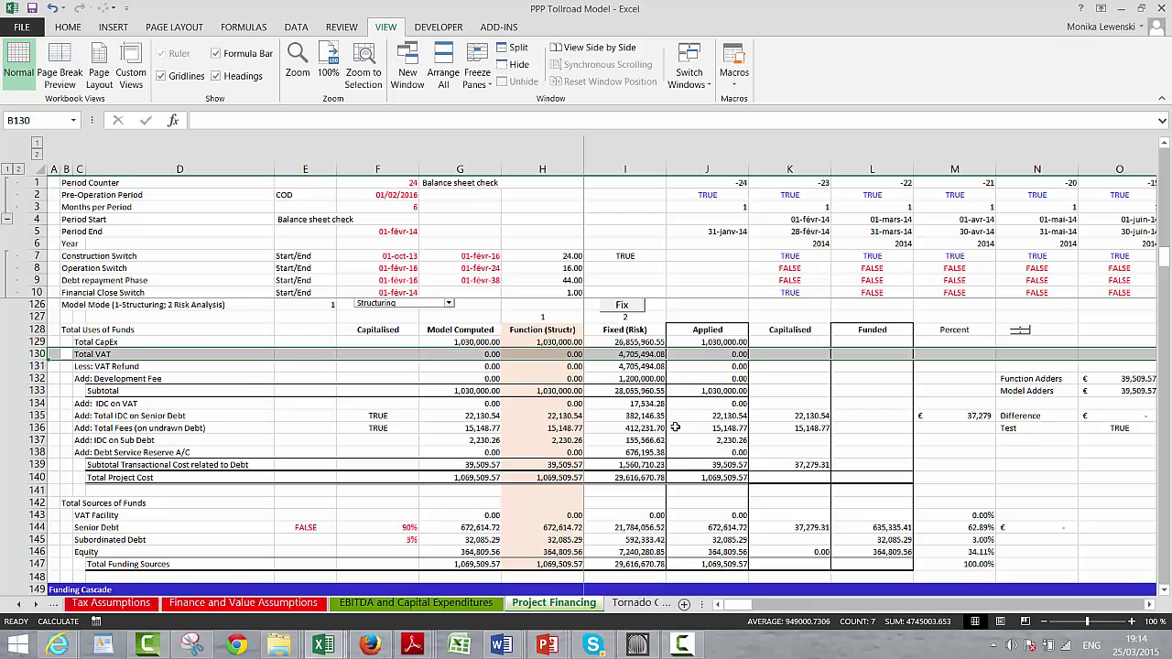
pyautogui.hotkey('ctrl', 'shift', '+')
pyautogui.press('Right')
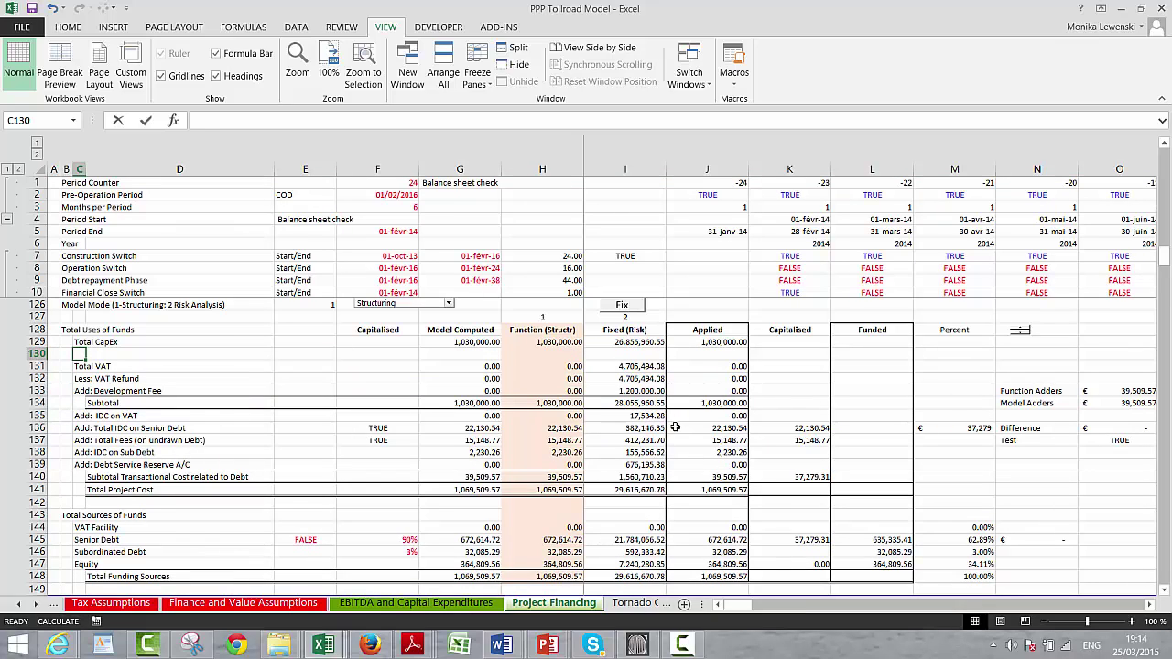
pyautogui.write('Add:')
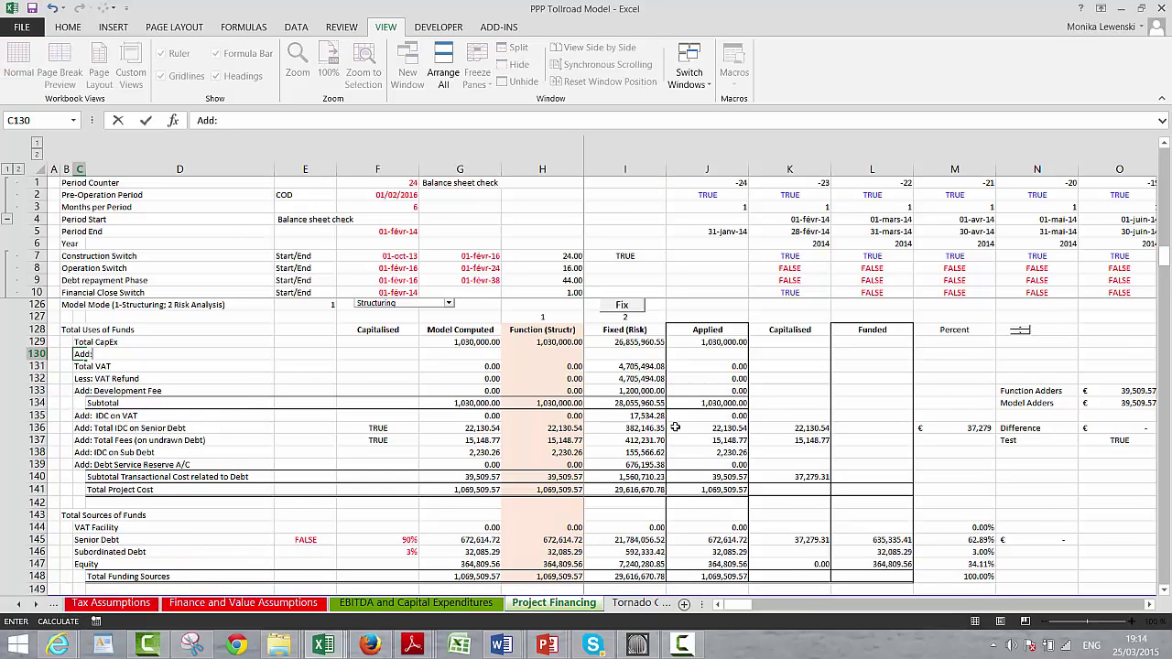
pyautogui.write(' Initial Working Capital')
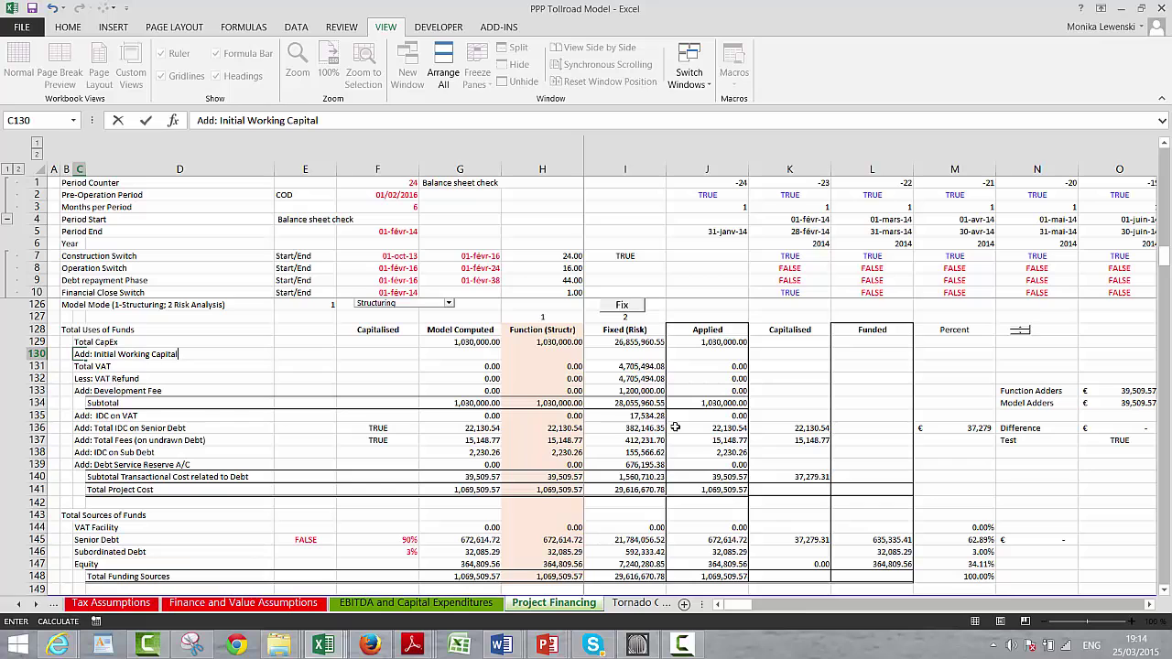
pyautogui.press('Right')
pyautogui.press('Right')
pyautogui.press('Right')
pyautogui.press('Right')
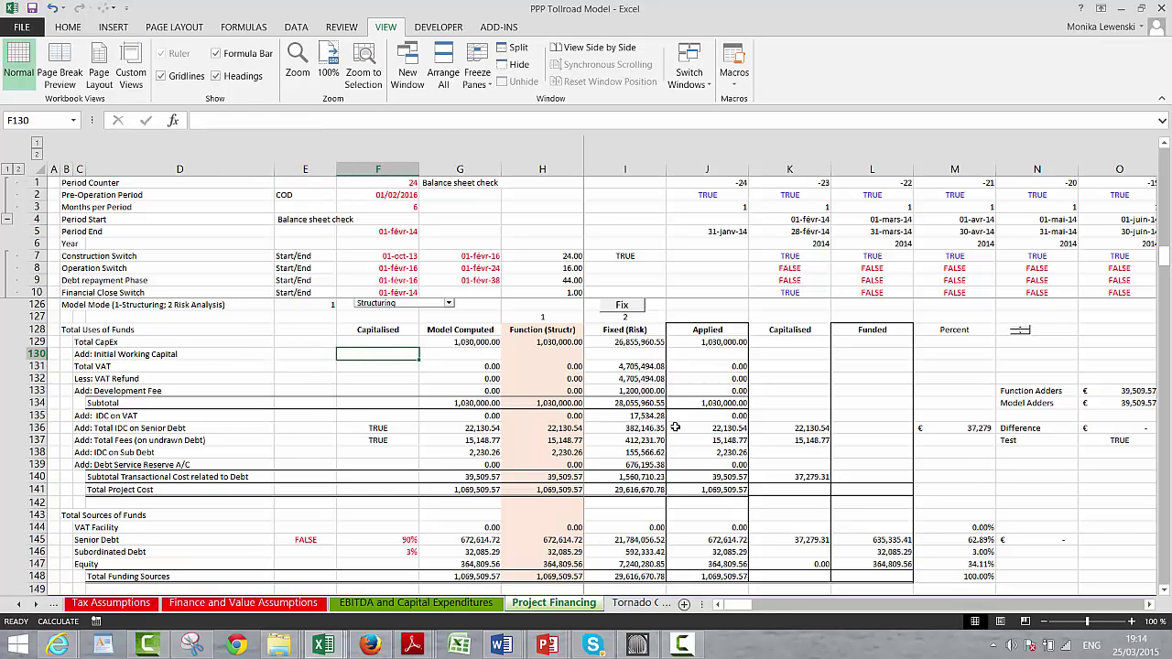
# Enter =SUM(154:154) in G130 to total the Initial Working Capital Funded row.
pyautogui.write('=sum(')
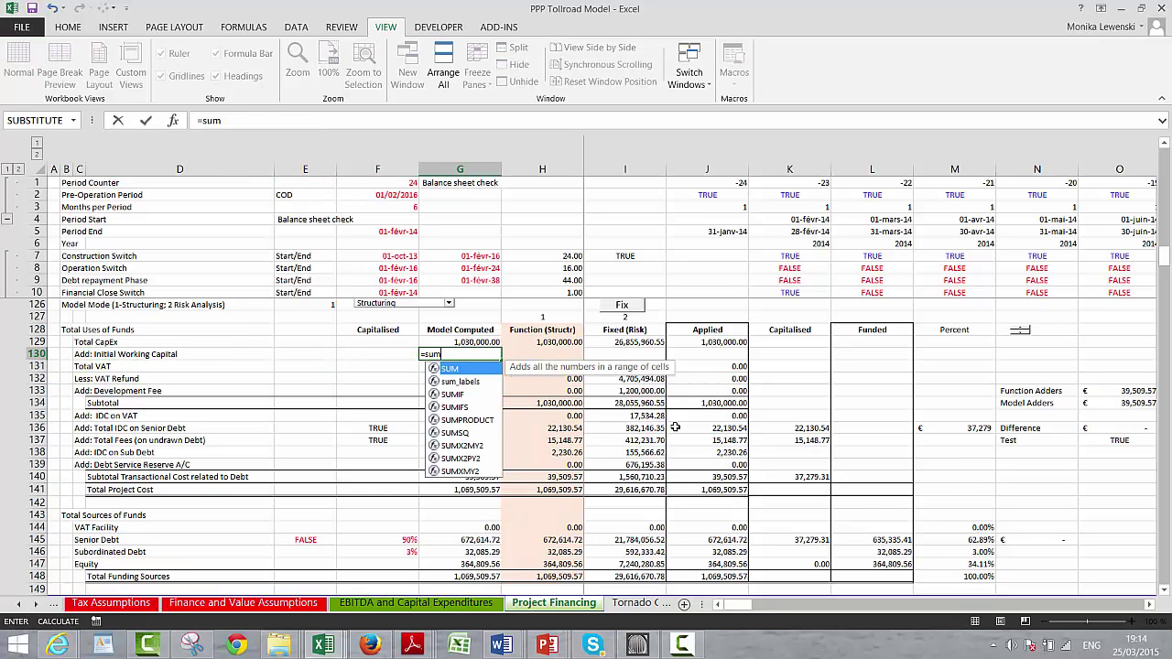
pyautogui.click(169, 536)
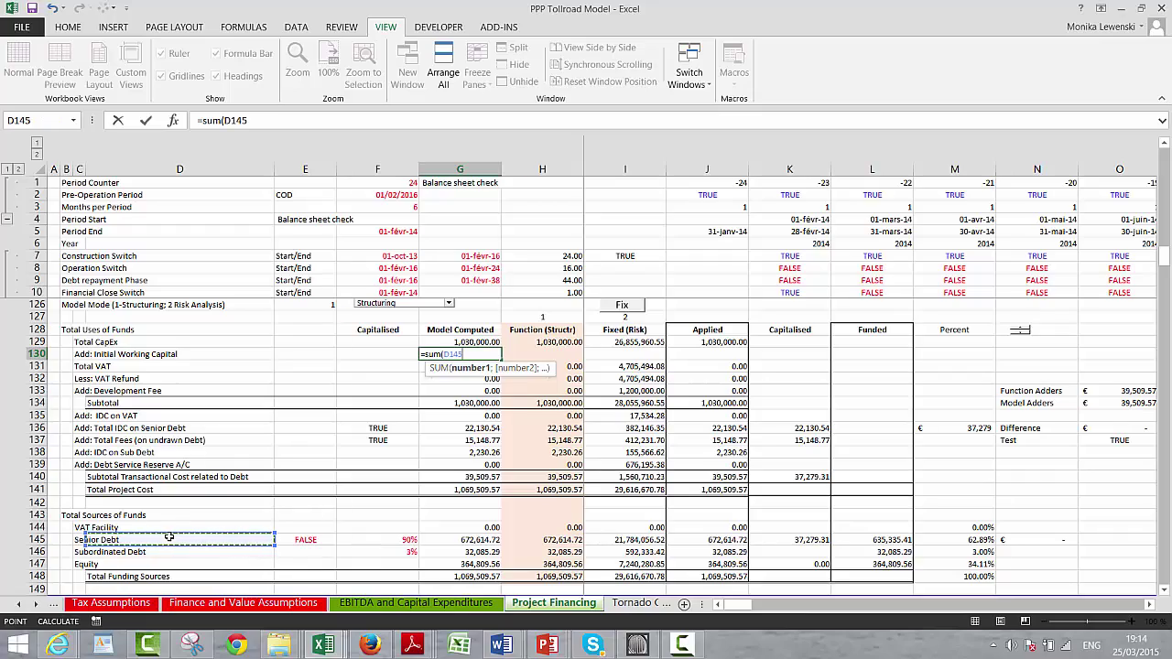
pyautogui.press('Down')
pyautogui.press('Down')
pyautogui.press('Down')
pyautogui.press('Down')
pyautogui.press('Down')
pyautogui.press('Down')
pyautogui.press('Down')
pyautogui.press('Down')
pyautogui.press('Down')
pyautogui.press('Down')
pyautogui.press('Down')
pyautogui.press('Down')
pyautogui.press('Down')
pyautogui.press('Down')
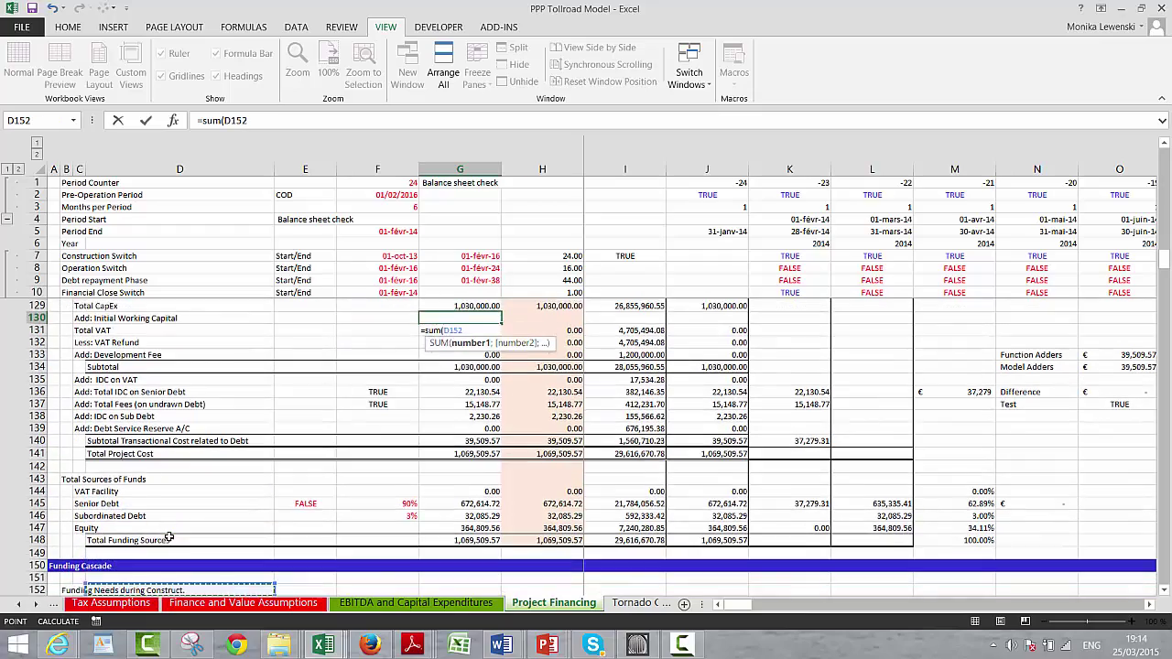
pyautogui.press('Down')
pyautogui.press('Down')
pyautogui.press('Down')
pyautogui.press('Down')
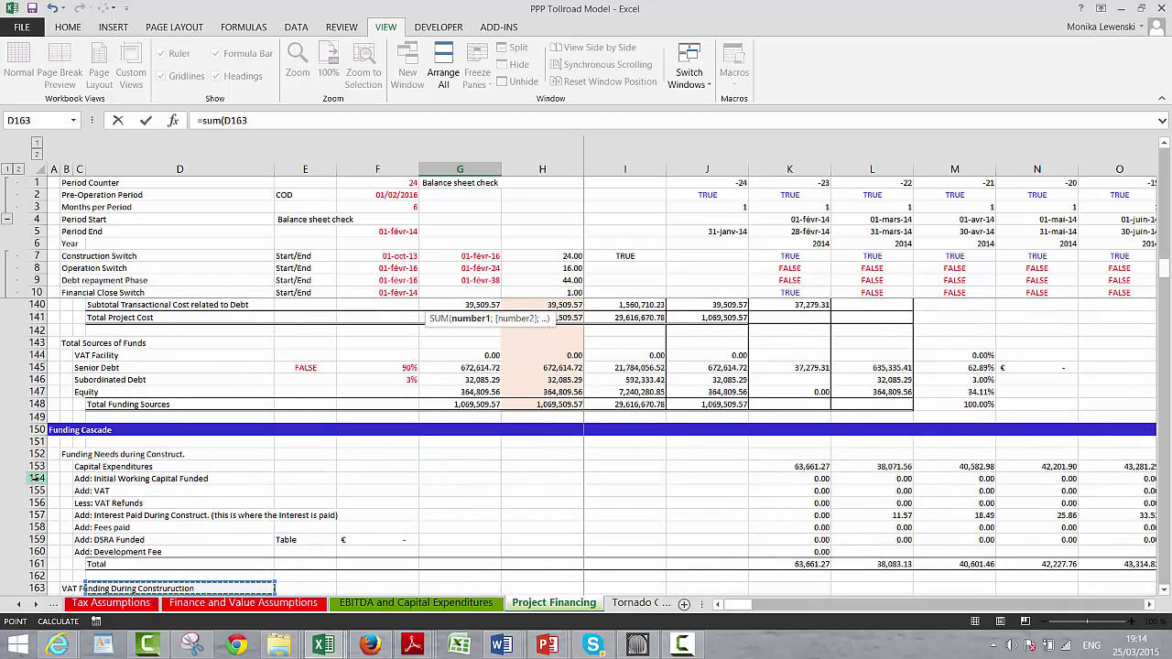
pyautogui.click(36, 478)
pyautogui.press('Return')
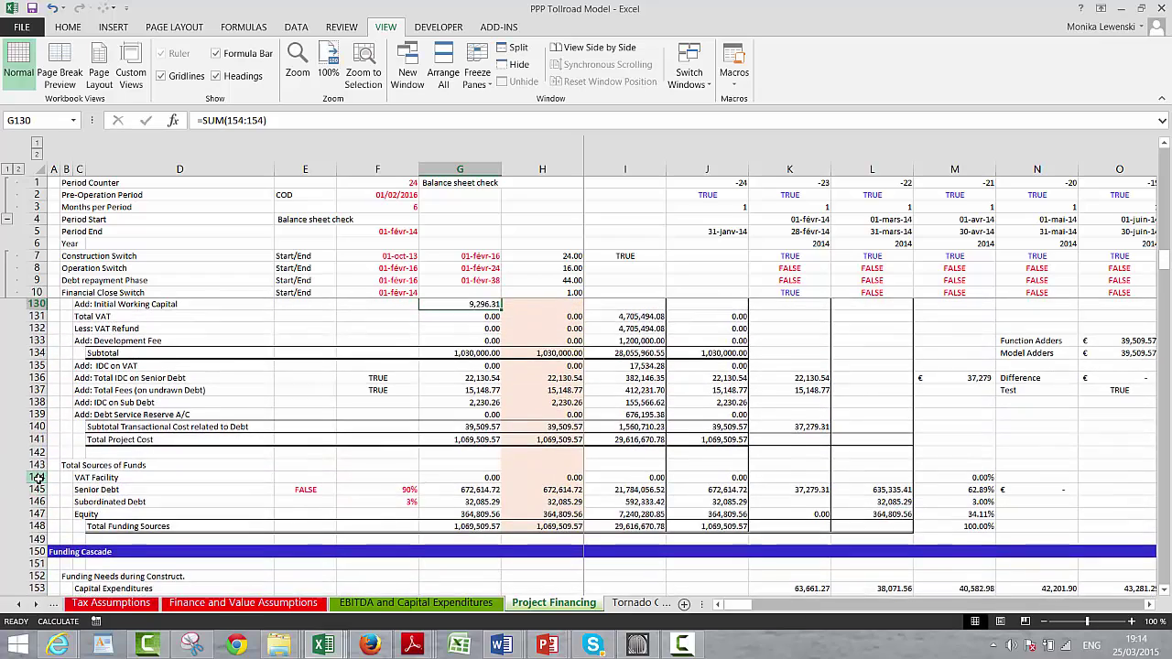
# Link H130 to G130 and I130 to H130.
pyautogui.press('Up')
pyautogui.press('Up')
pyautogui.press('Down')
pyautogui.press('Down')
pyautogui.press('Right')
pyautogui.write('=')
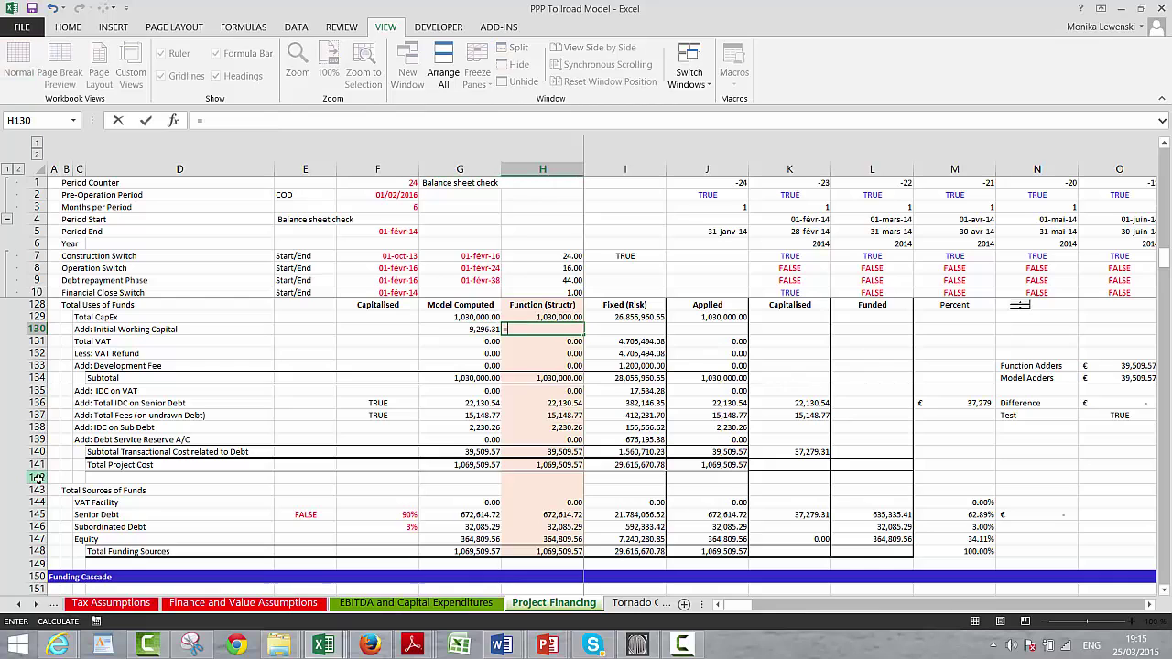
pyautogui.press('Left')
pyautogui.press('Return')
pyautogui.press('Up')
pyautogui.press('Right')
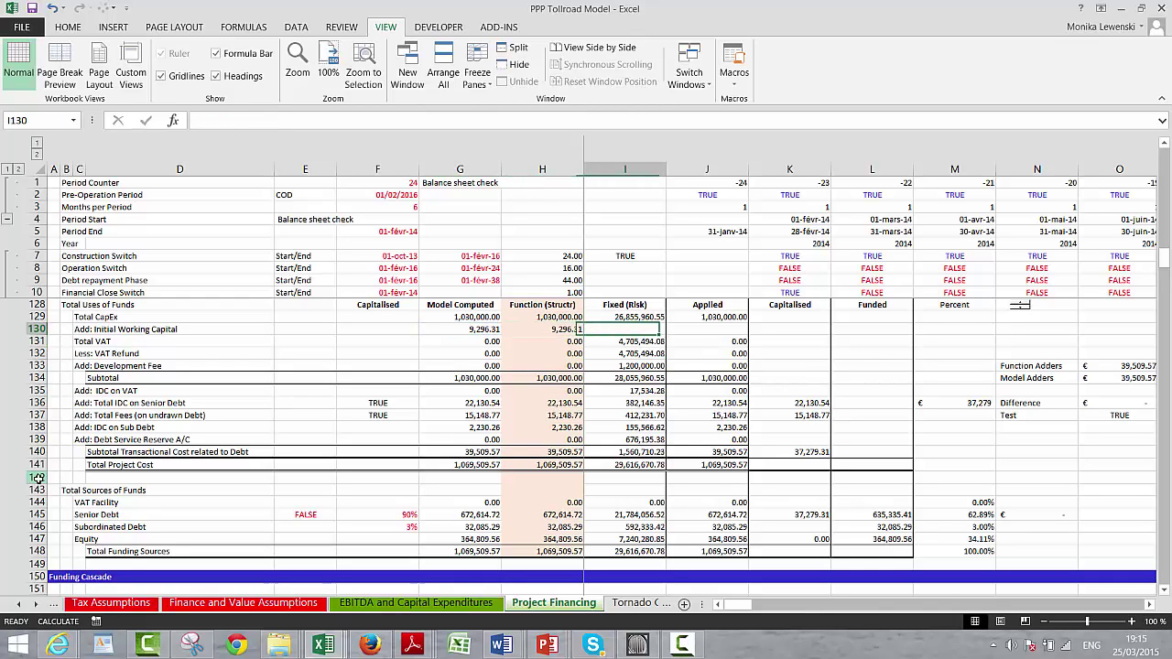
pyautogui.write('=')
pyautogui.press('Left')
pyautogui.press('Return')
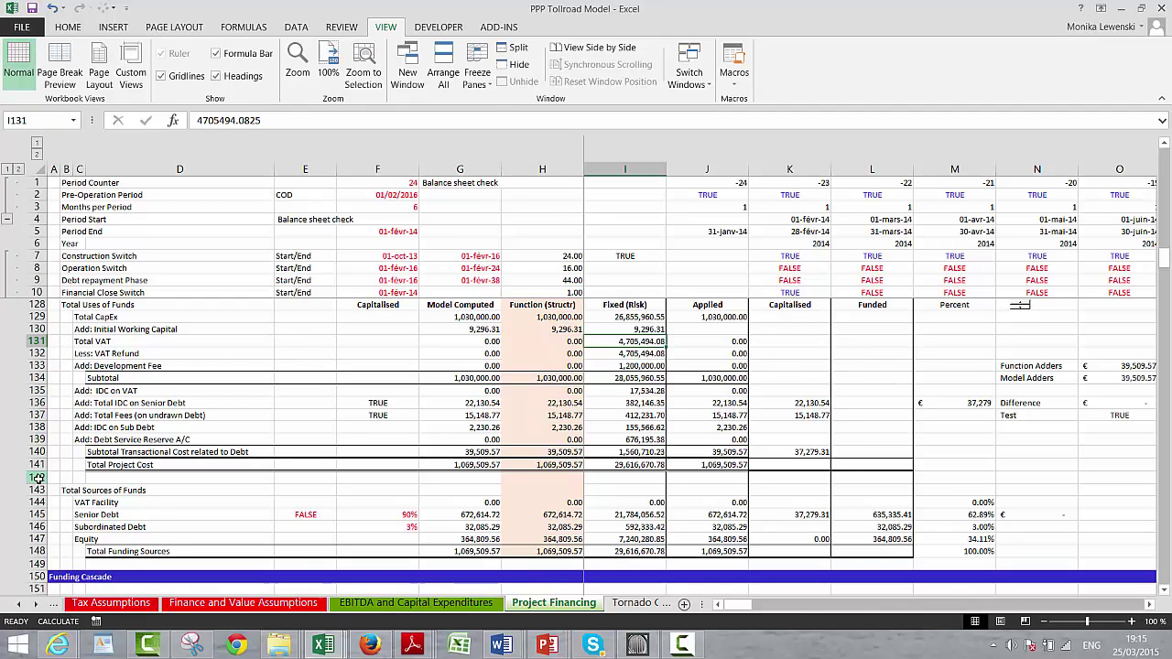
# Fill J129's Applied CHOOSE formula down into J130.
pyautogui.press('Up')
pyautogui.press('Right')
pyautogui.press('Up')
pyautogui.press('Down')
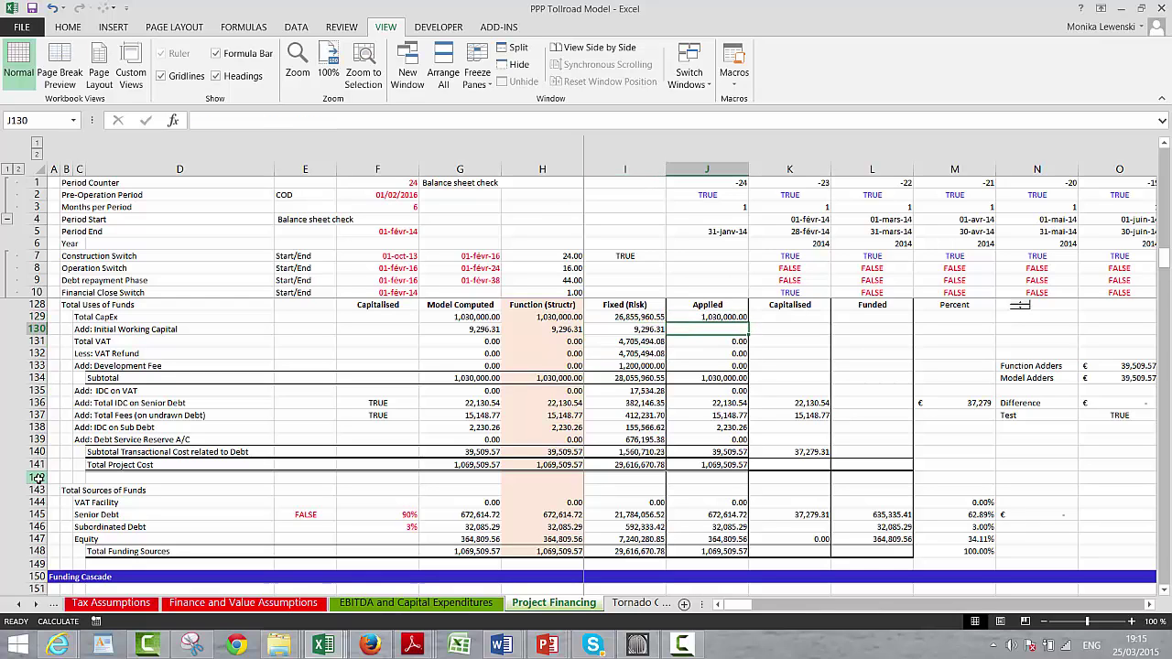
pyautogui.press('Up')
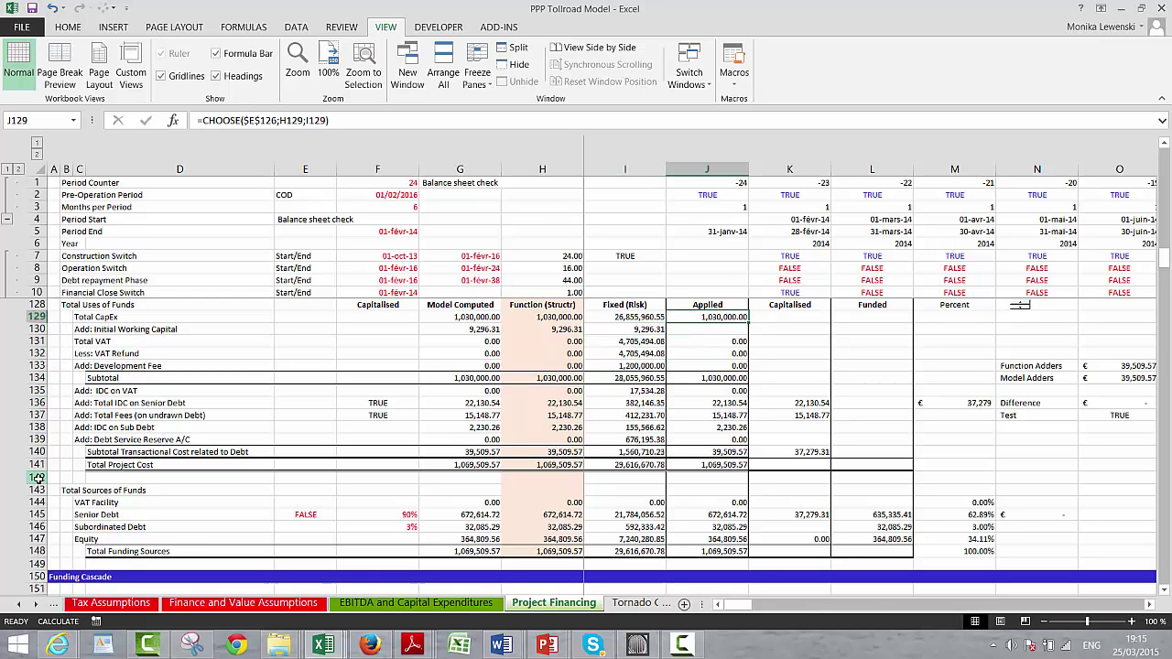
pyautogui.hotkey('shift', 'Down')
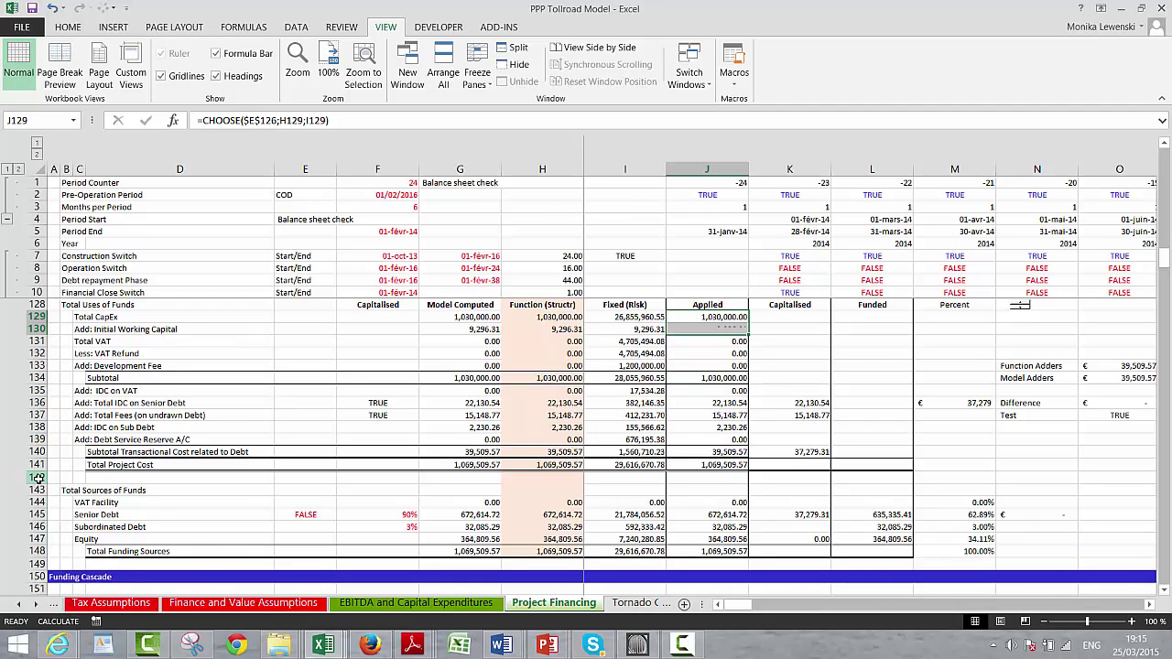
pyautogui.hotkey('ctrl', 'd')
pyautogui.press('Down')
pyautogui.press('Down')
pyautogui.press('Down')
pyautogui.press('Down')
pyautogui.press('Down')
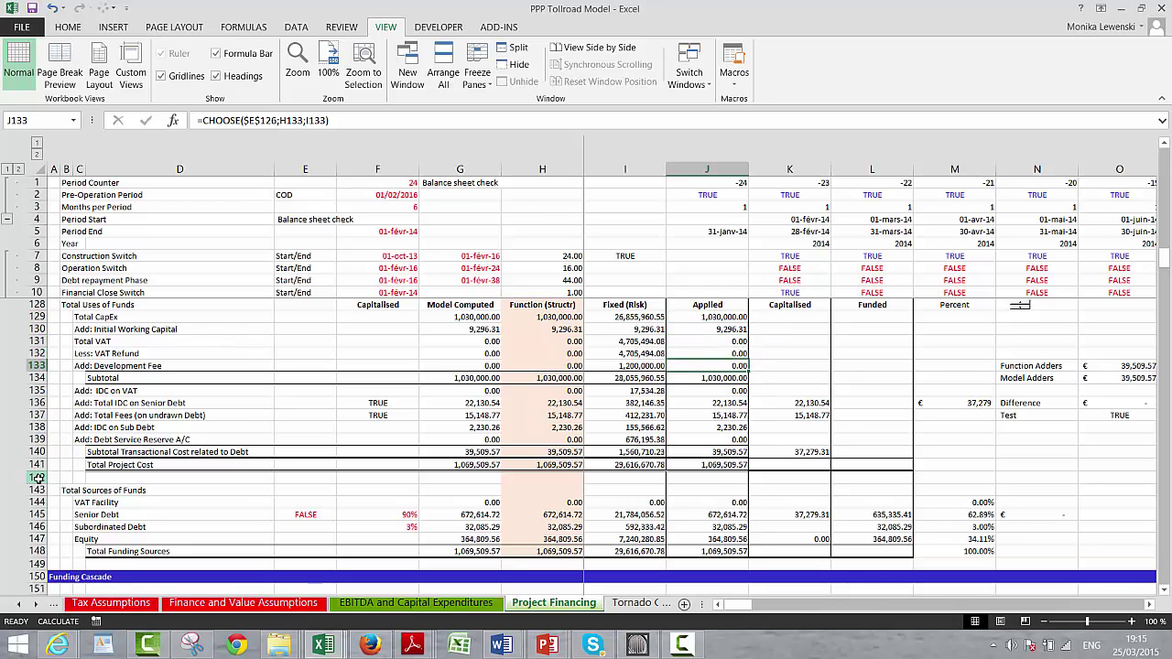
pyautogui.press('Left')
pyautogui.press('Left')
pyautogui.press('Left')
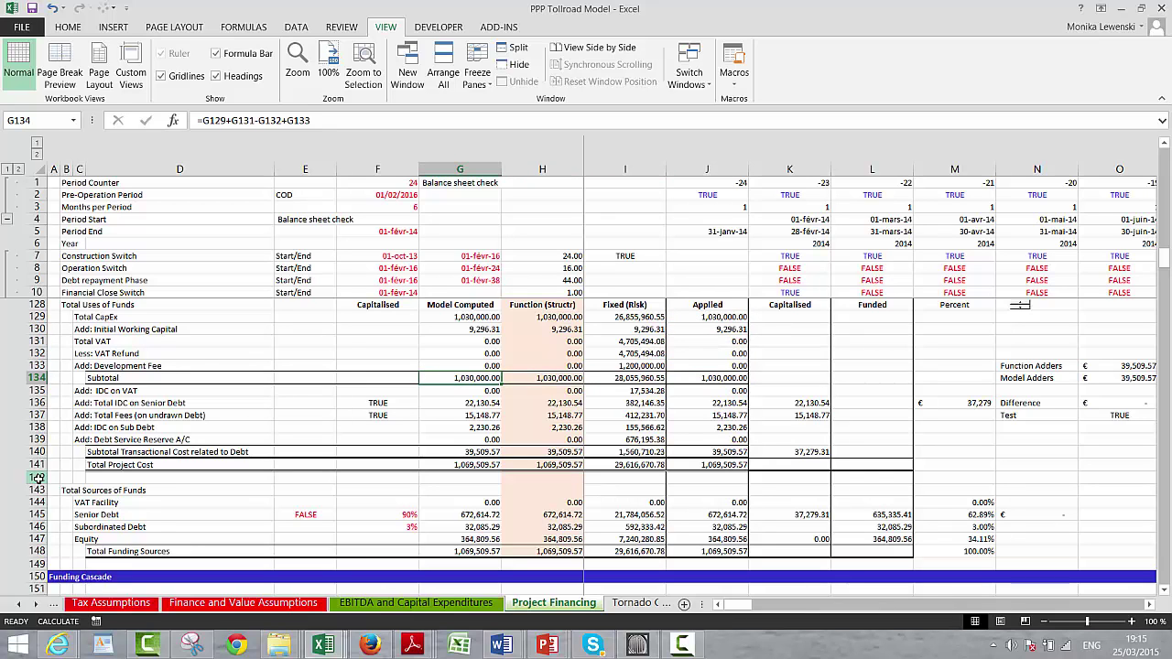
pyautogui.press('Right')
# Append +G130 to the G134 Subtotal formula, raising it to 1,039,296.31.
pyautogui.press('Right')
pyautogui.press('Right')
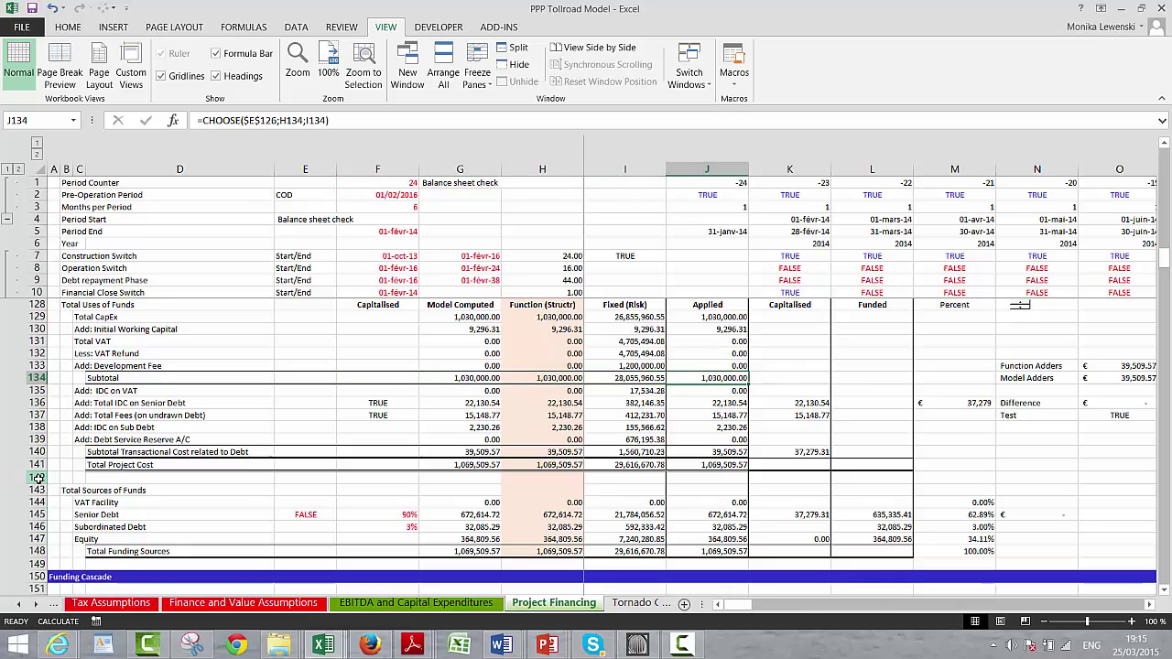
pyautogui.press('Left')
pyautogui.press('Left')
pyautogui.press('Right')
pyautogui.press('Right')
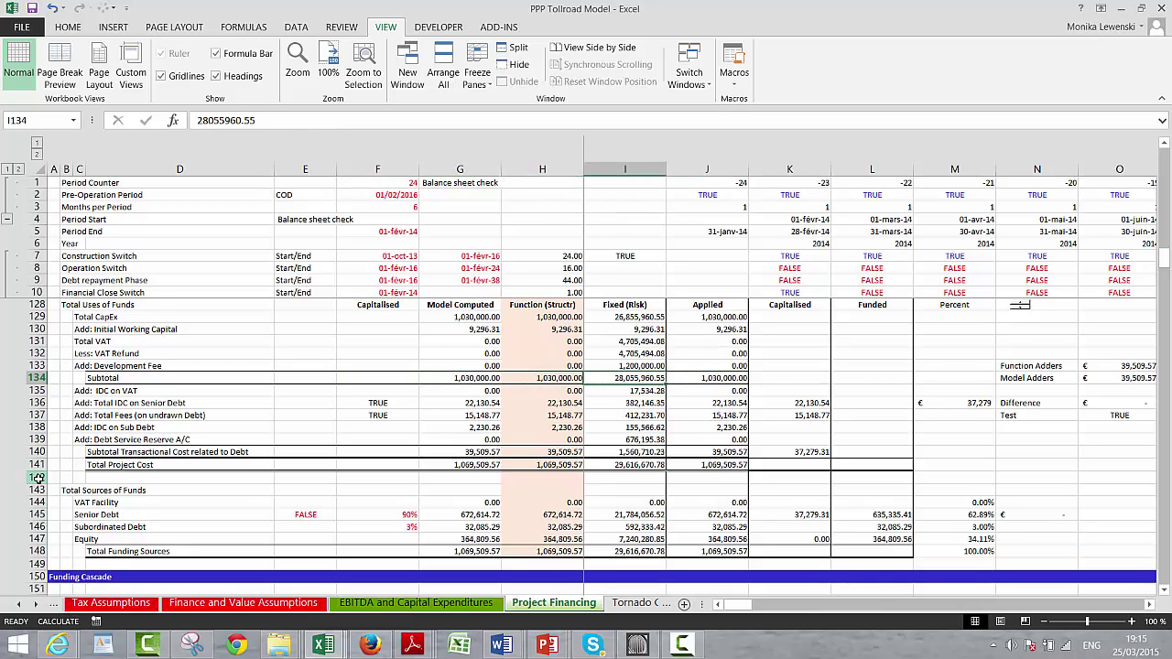
pyautogui.press('Right')
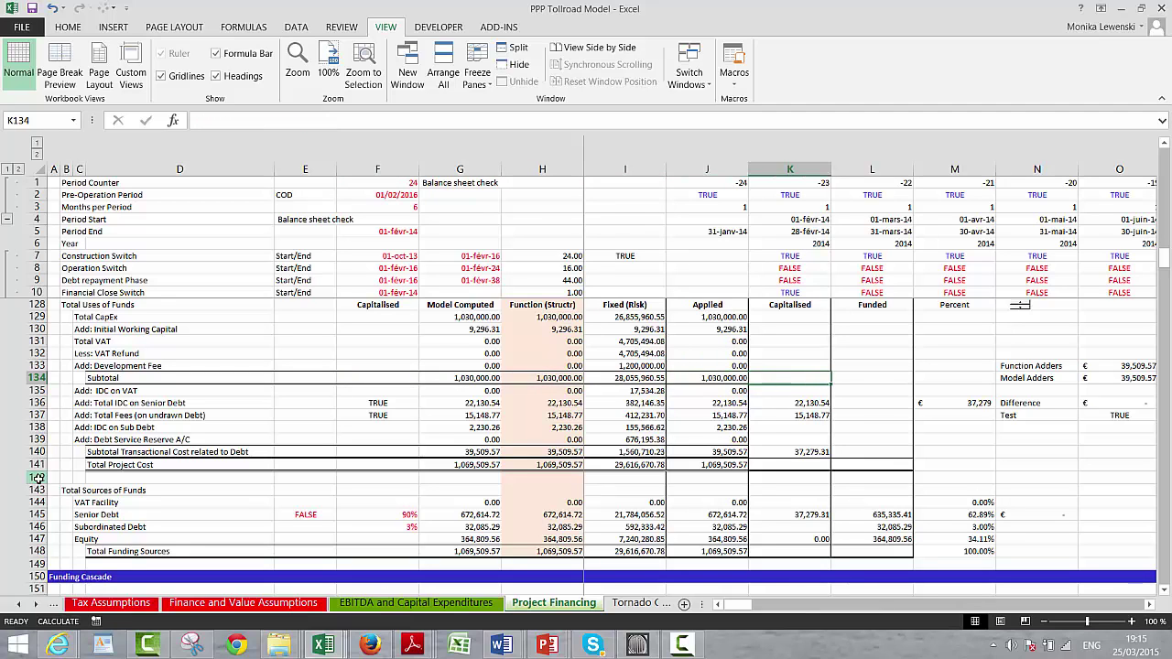
pyautogui.press('Left')
pyautogui.press('Left')
pyautogui.press('Left')
pyautogui.press('Left')
pyautogui.press('Left')
pyautogui.press('Right')
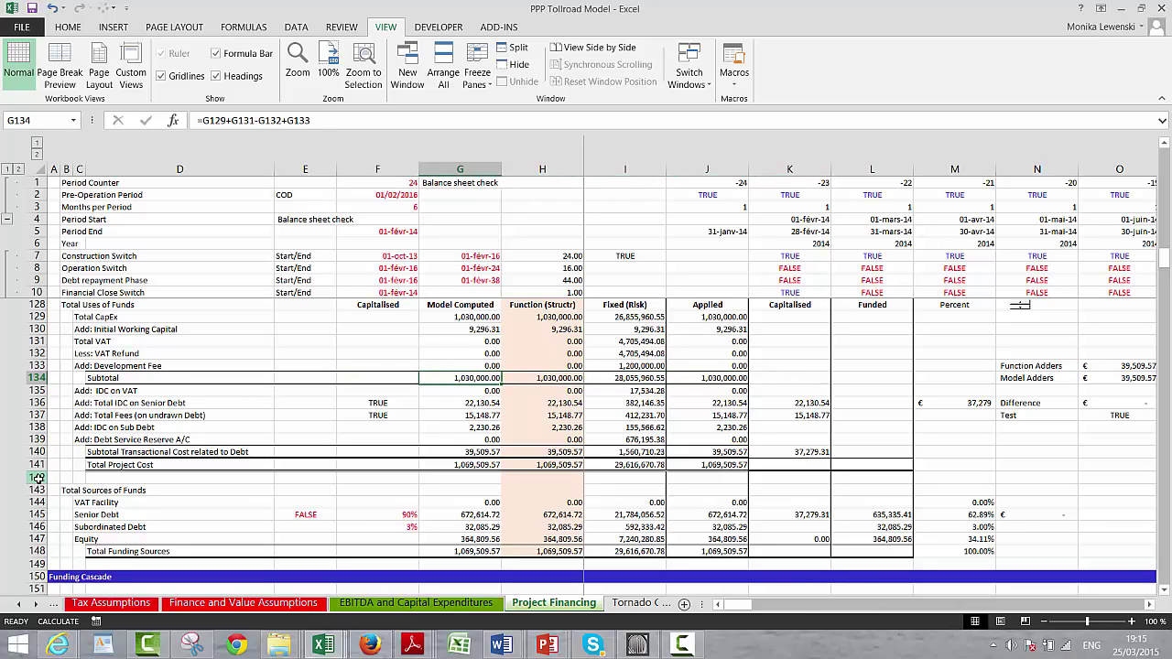
pyautogui.press('F2')
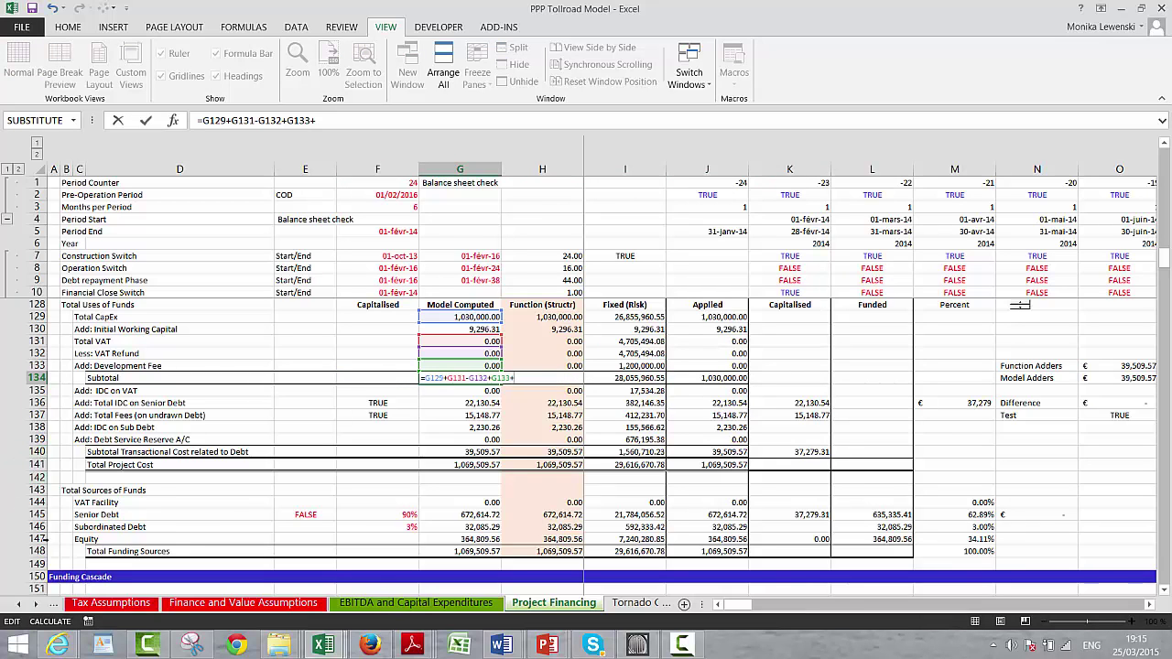
pyautogui.write('+')
pyautogui.click(438, 329)
pyautogui.press('Return')
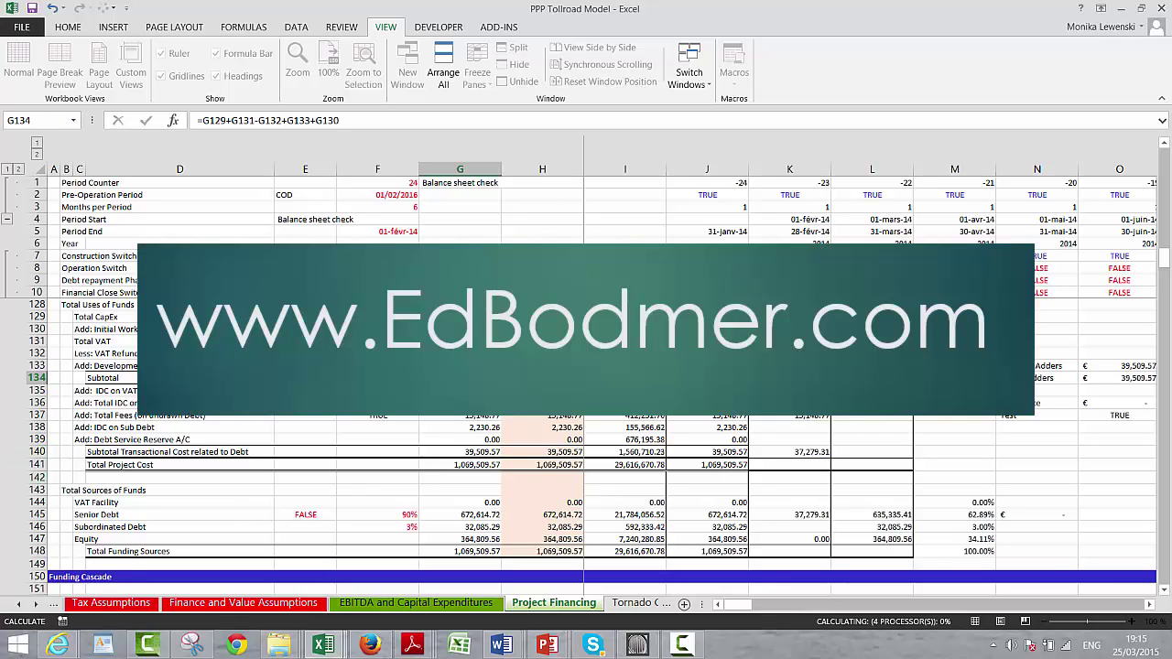
pyautogui.click(542, 378)
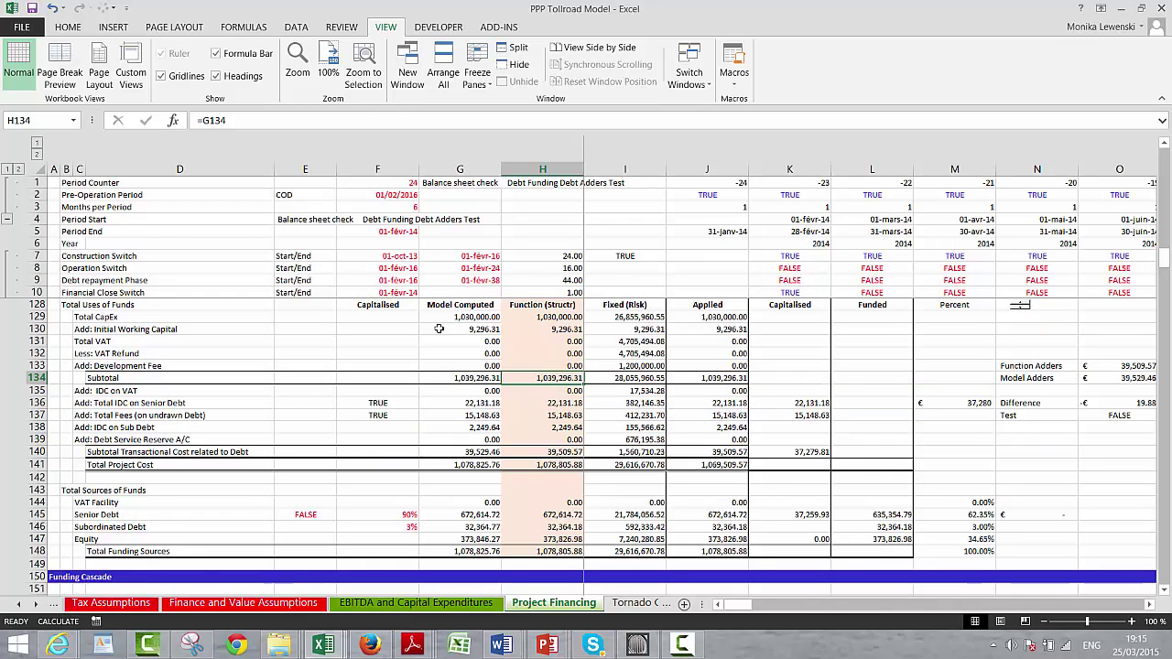
pyautogui.press('Left')
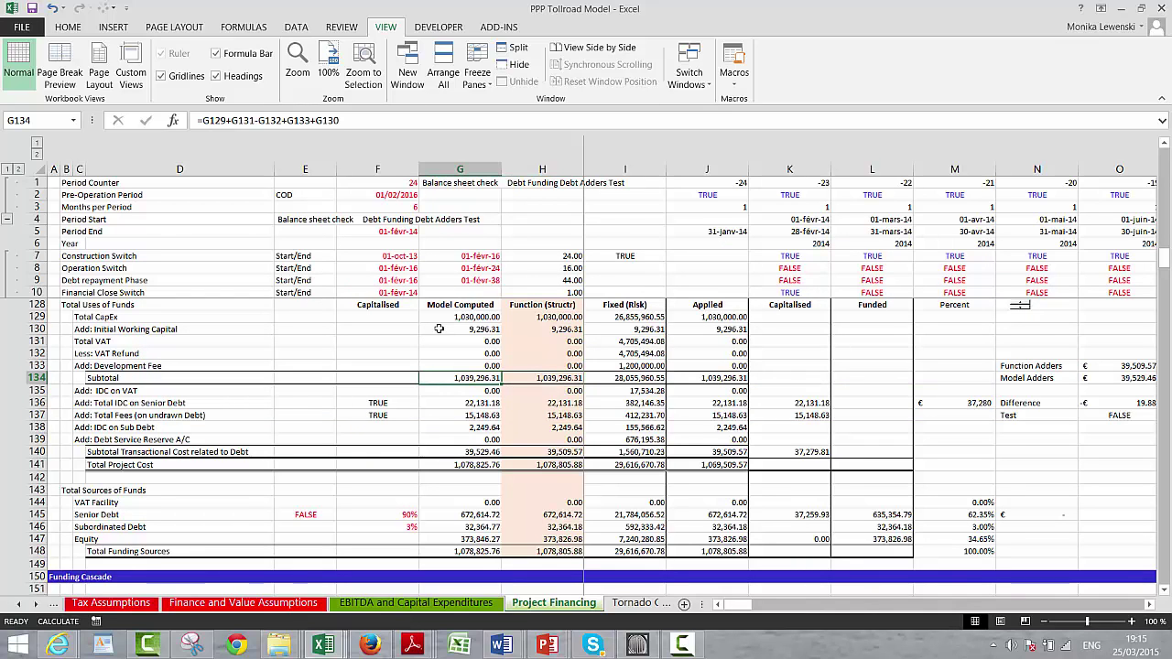
pyautogui.press('Right')
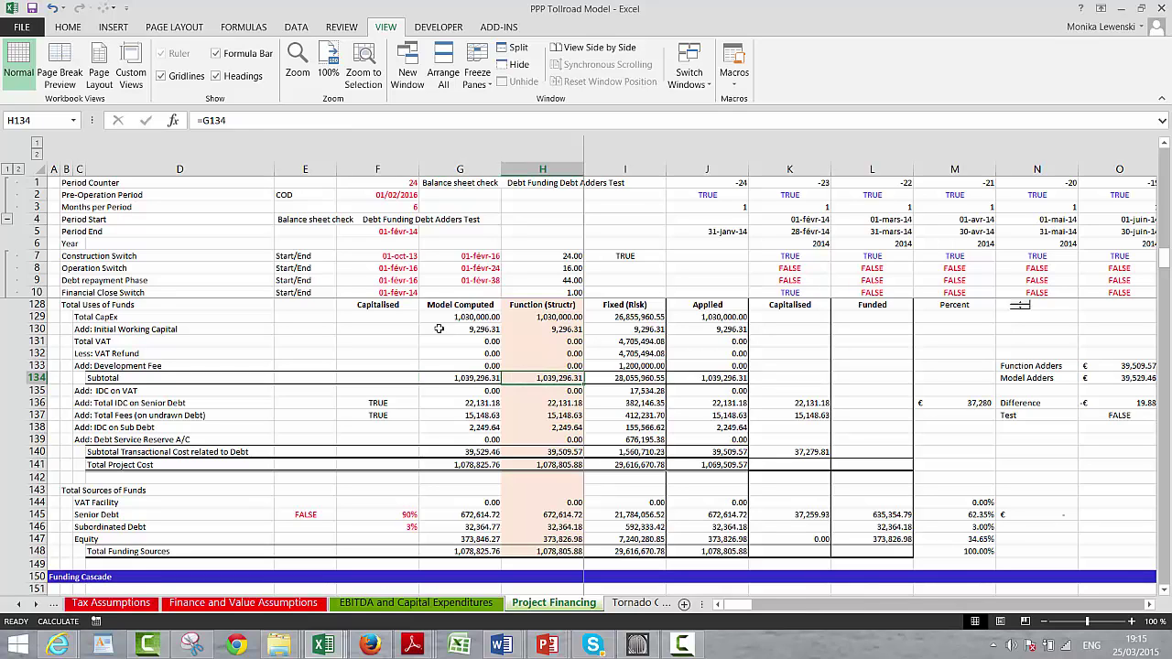
pyautogui.press('Right')
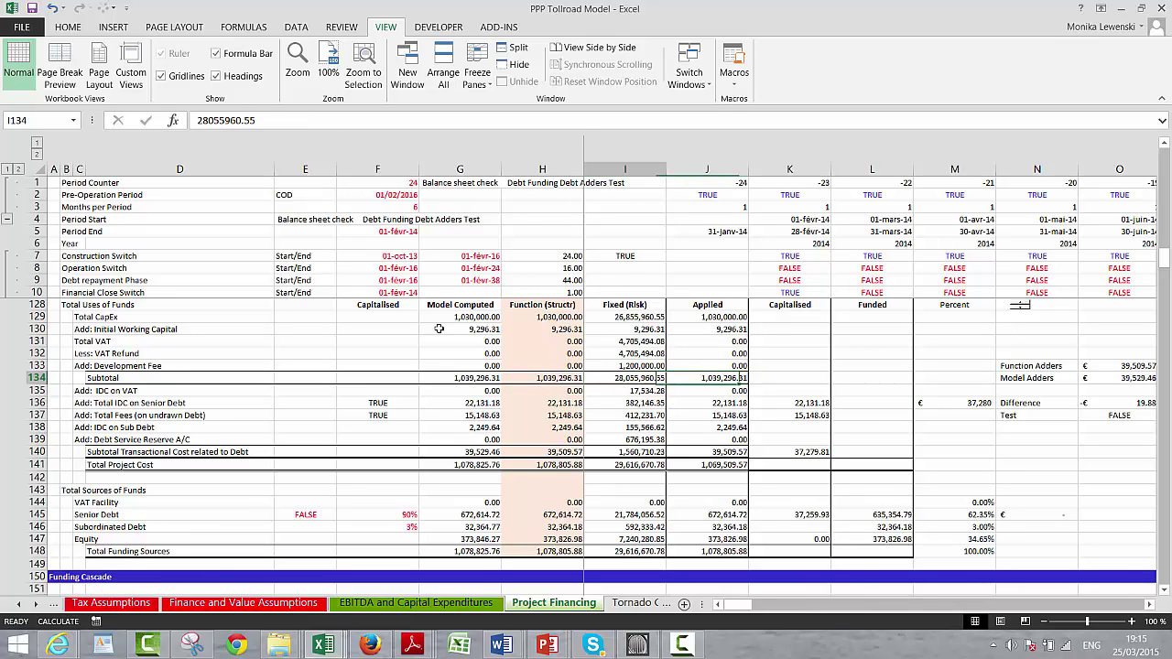
pyautogui.press('Right')
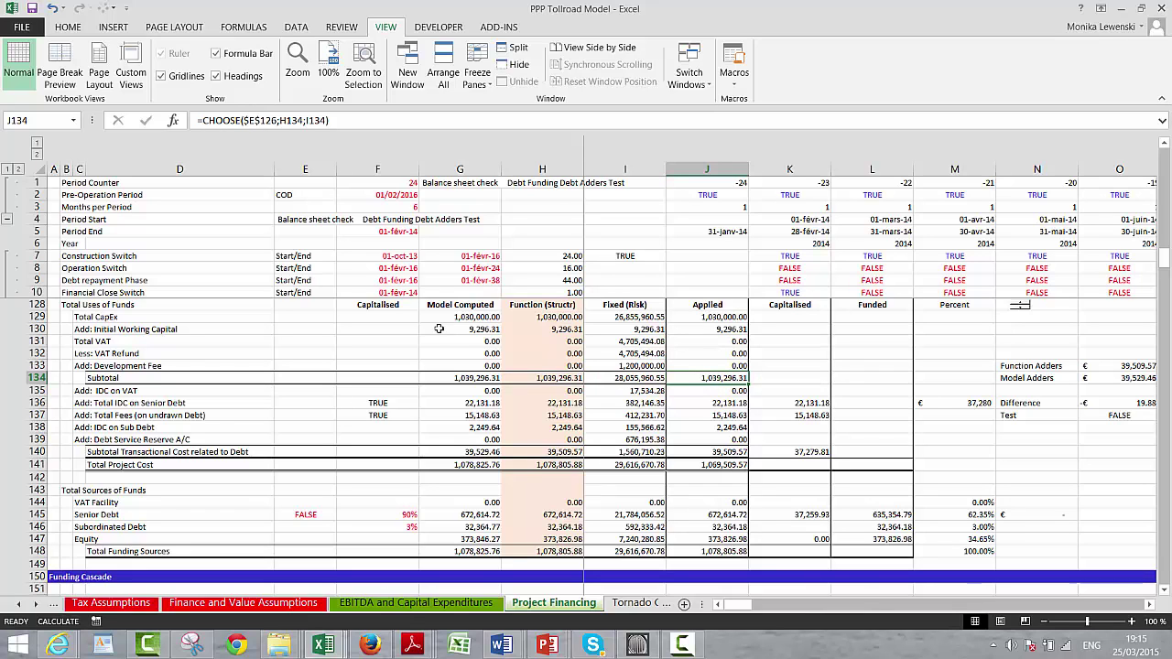
pyautogui.press('Down')
pyautogui.press('Down')
pyautogui.press('Down')
pyautogui.press('Down')
pyautogui.press('Down')
pyautogui.press('Down')
pyautogui.press('Down')
pyautogui.press('Down')
pyautogui.press('Down')
pyautogui.press('Down')
pyautogui.press('Down')
pyautogui.press('Down')
pyautogui.press('Down')
pyautogui.press('Down')
pyautogui.press('Down')
pyautogui.press('Down')
pyautogui.press('Down')
pyautogui.press('Down')
pyautogui.press('Down')
pyautogui.press('Down')
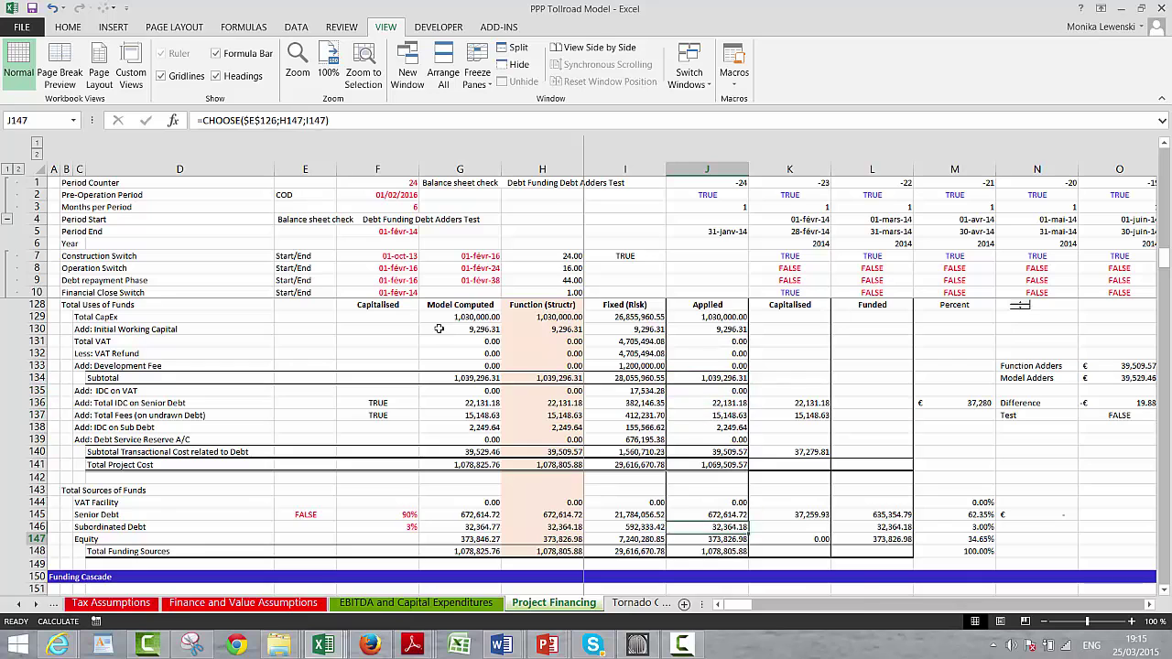
pyautogui.press('Down')
pyautogui.press('Down')
pyautogui.press('Down')
pyautogui.press('Down')
pyautogui.press('Down')
pyautogui.press('Down')
pyautogui.press('Down')
pyautogui.press('Down')
pyautogui.press('Down')
pyautogui.press('Down')
pyautogui.press('Down')
pyautogui.press('Down')
pyautogui.press('Down')
pyautogui.press('Down')
pyautogui.press('Down')
pyautogui.press('Down')
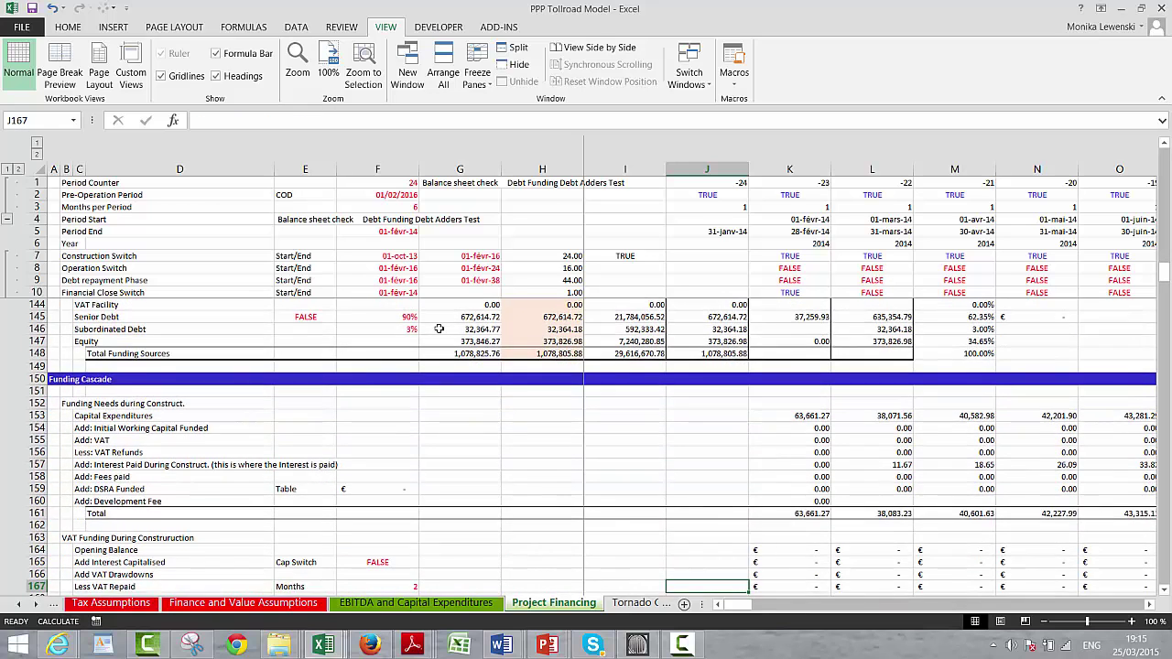
# Format the VAT funding rows across all periods as plain two-decimal numbers.
pyautogui.press('Down')
pyautogui.press('Down')
pyautogui.press('Up')
pyautogui.press('Up')
pyautogui.press('Up')
pyautogui.press('Up')
pyautogui.press('Up')
pyautogui.press('Up')
pyautogui.press('Up')
pyautogui.press('Up')
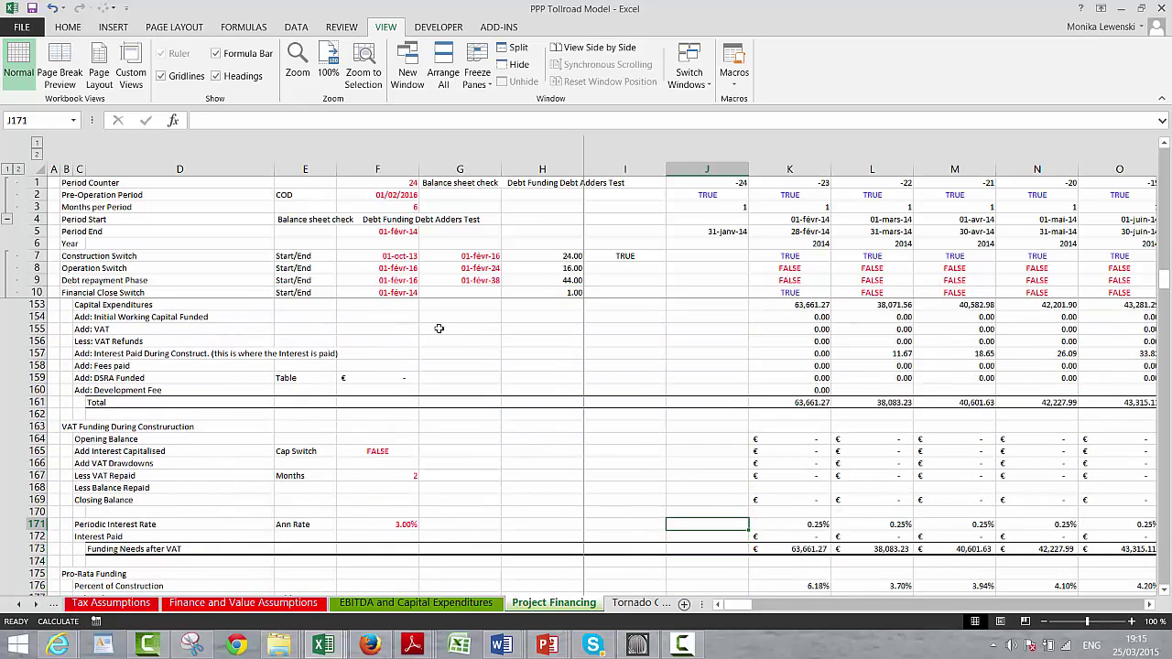
pyautogui.press('Up')
pyautogui.press('Up')
pyautogui.press('Up')
pyautogui.press('Up')
pyautogui.press('Right')
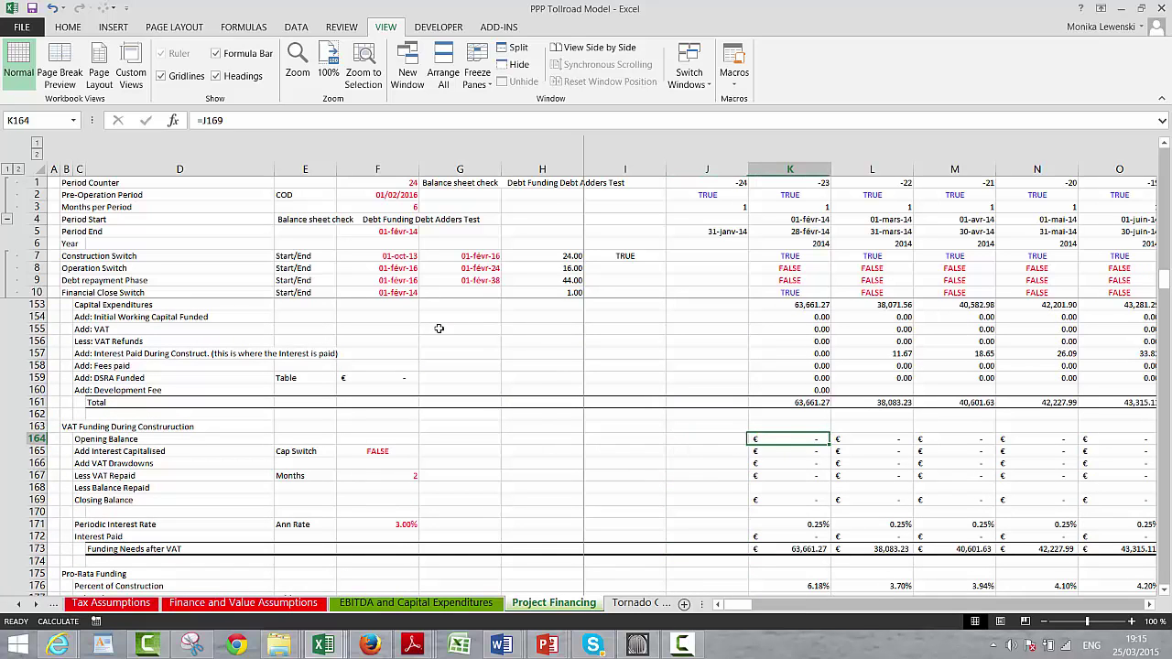
pyautogui.hotkey('shift', 'Down')
pyautogui.hotkey('shift', 'Down')
pyautogui.hotkey('shift', 'Down')
pyautogui.hotkey('shift', 'Down')
pyautogui.hotkey('shift', 'Down')
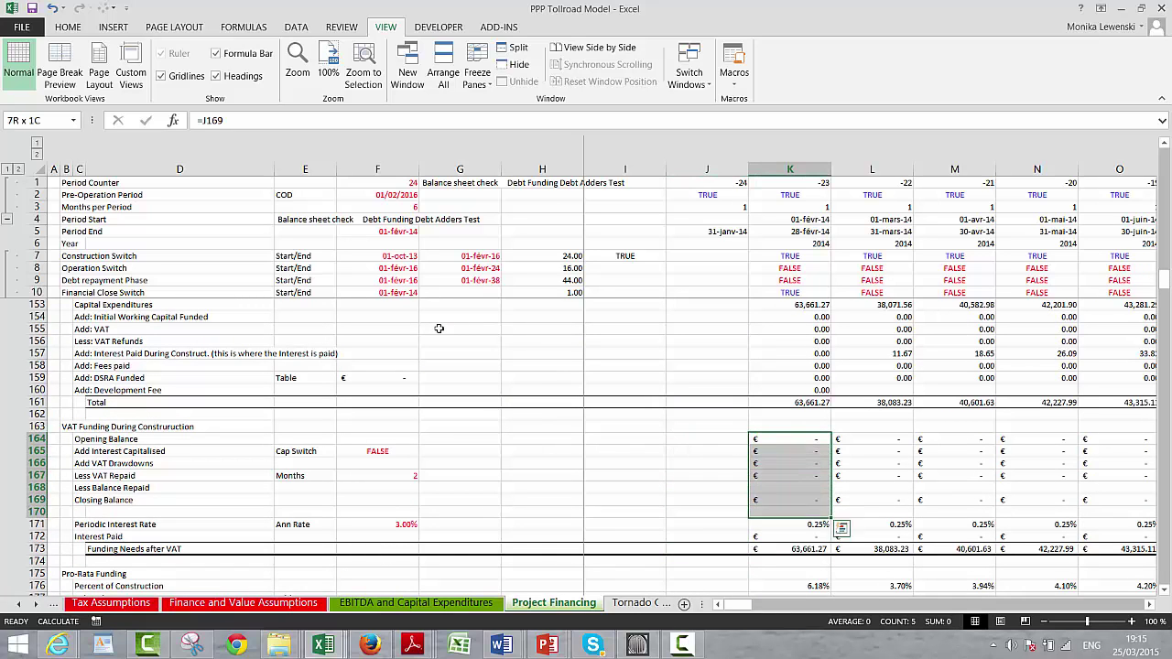
pyautogui.hotkey('ctrl', 'shift', 'Right')
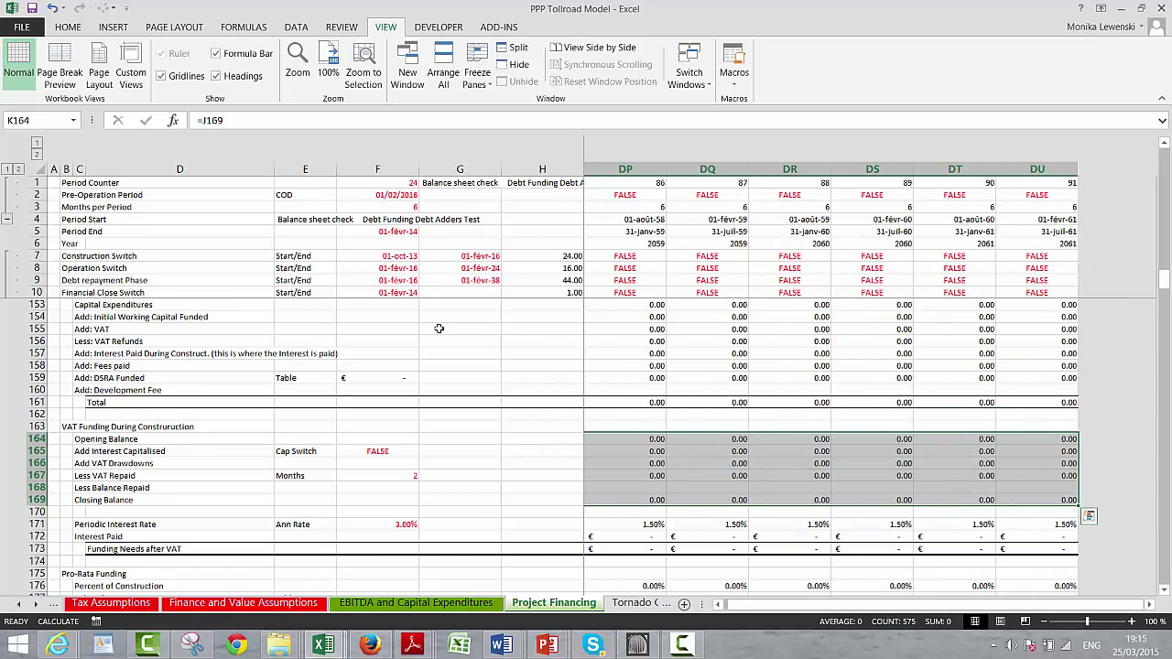
pyautogui.hotkey('ctrl', 'r')
# Format the Interest Paid and Funding Needs after VAT rows as two-decimal numbers.
pyautogui.press('Down')
pyautogui.press('Down')
pyautogui.press('Down')
pyautogui.press('Down')
pyautogui.press('Down')
pyautogui.press('Down')
pyautogui.press('Down')
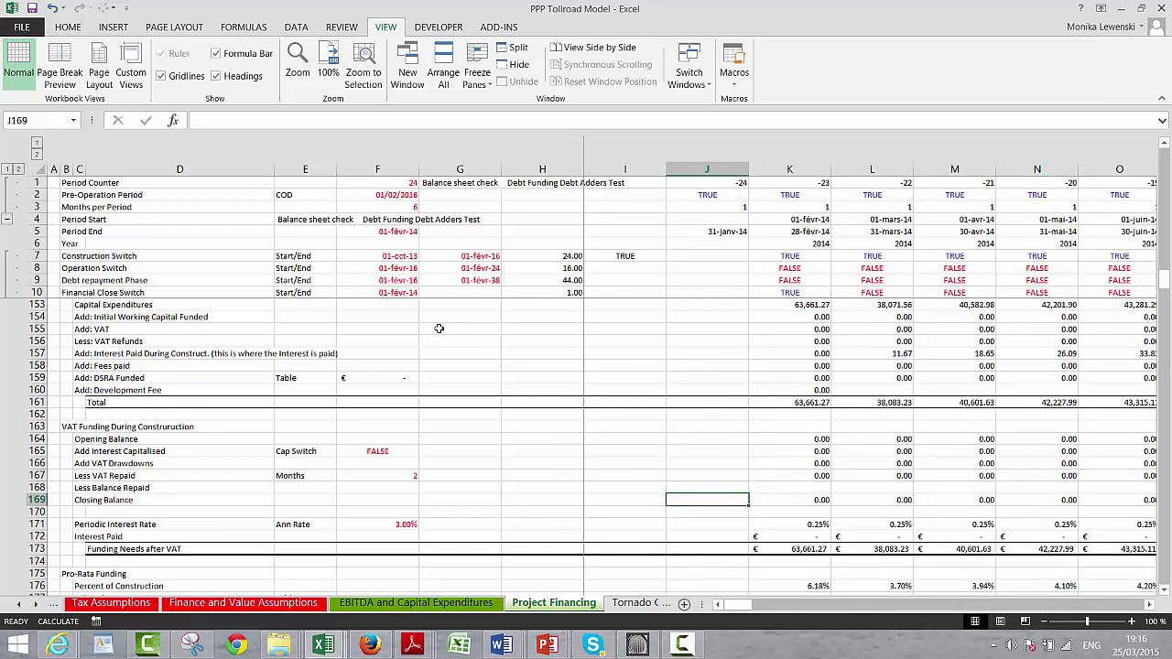
pyautogui.press('Right')
pyautogui.press('Down')
pyautogui.hotkey('shift', 'Down')
pyautogui.hotkey('ctrl', 'shift', 'Right')
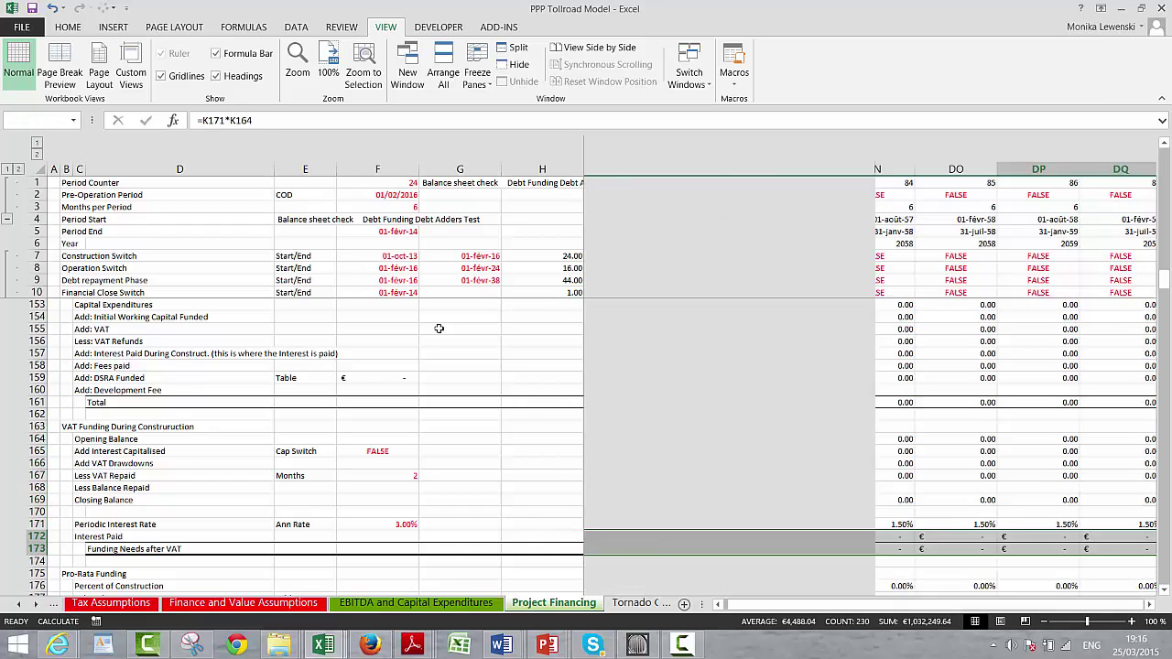
pyautogui.hotkey('ctrl', 'r')
# Format the Sub-Debt Pro-Rata through Remaining Equity Available rows as two-decimal numbers.
pyautogui.press('Left')
pyautogui.press('Left')
pyautogui.press('Left')
pyautogui.press('Left')
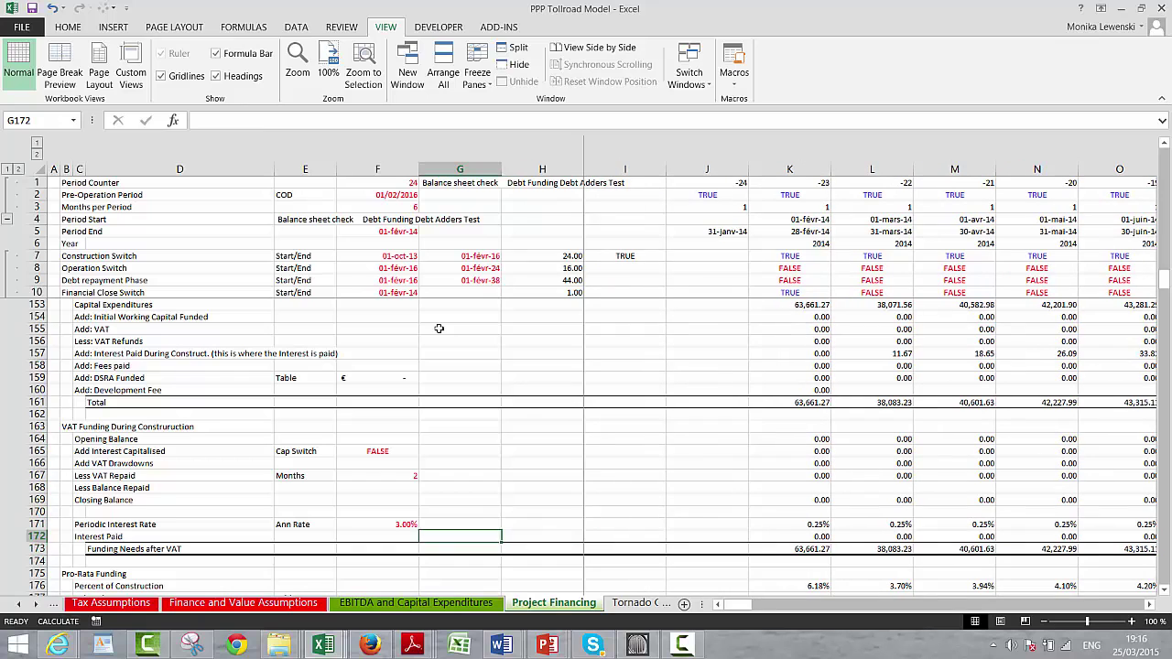
pyautogui.press('Down')
pyautogui.press('Down')
pyautogui.press('Down')
pyautogui.press('Down')
pyautogui.press('Down')
pyautogui.press('Down')
pyautogui.press('Down')
pyautogui.press('Down')
pyautogui.press('Down')
pyautogui.press('Down')
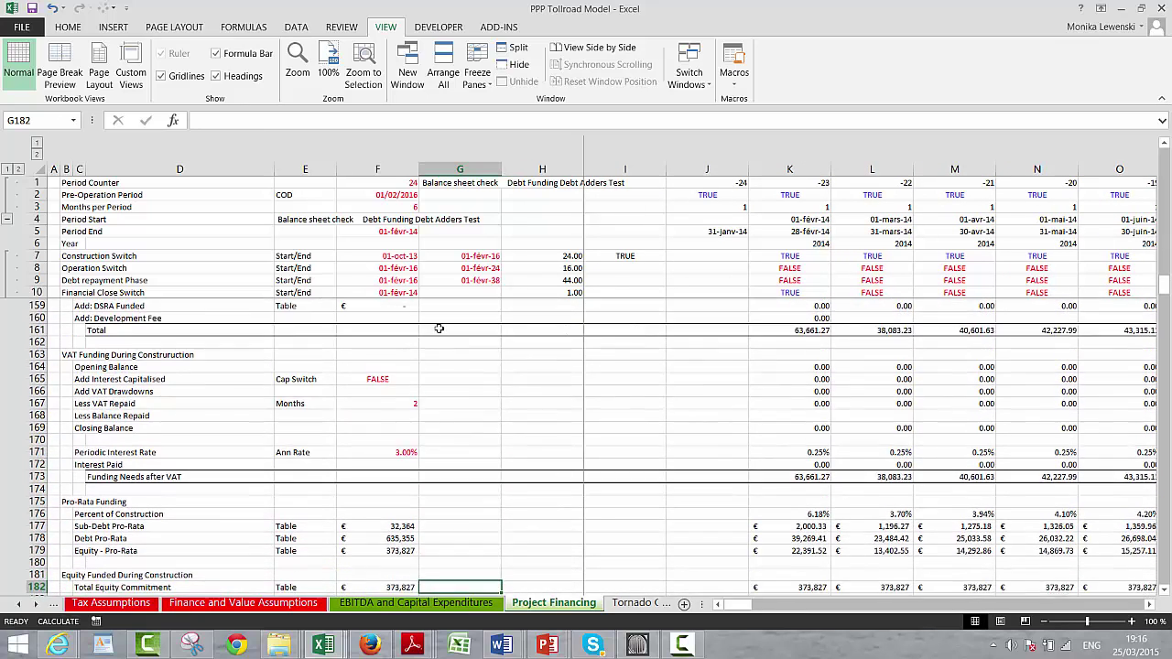
pyautogui.press('Up')
pyautogui.press('Up')
pyautogui.press('Up')
pyautogui.press('Up')
pyautogui.press('Up')
pyautogui.press('Right')
pyautogui.press('Right')
pyautogui.press('Right')
pyautogui.press('Right')
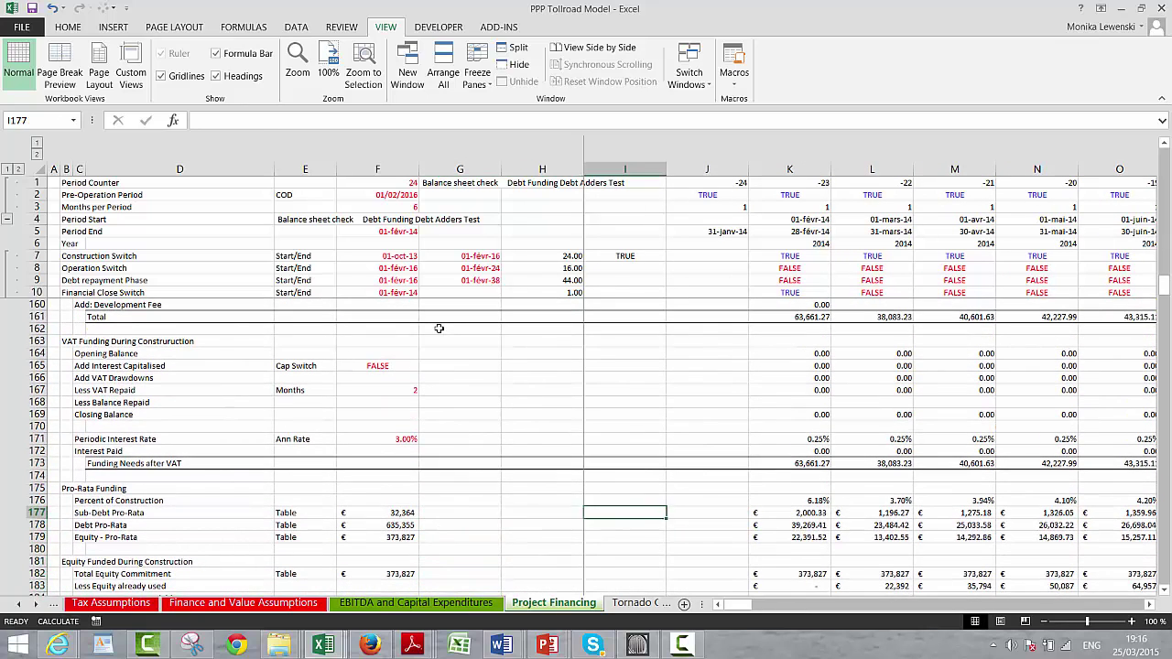
pyautogui.hotkey('shift', 'Down')
pyautogui.hotkey('shift', 'Down')
pyautogui.hotkey('shift', 'Down')
pyautogui.hotkey('shift', 'Down')
pyautogui.hotkey('shift', 'Down')
pyautogui.hotkey('shift', 'Down')
pyautogui.hotkey('shift', 'Down')
pyautogui.hotkey('shift', 'Down')
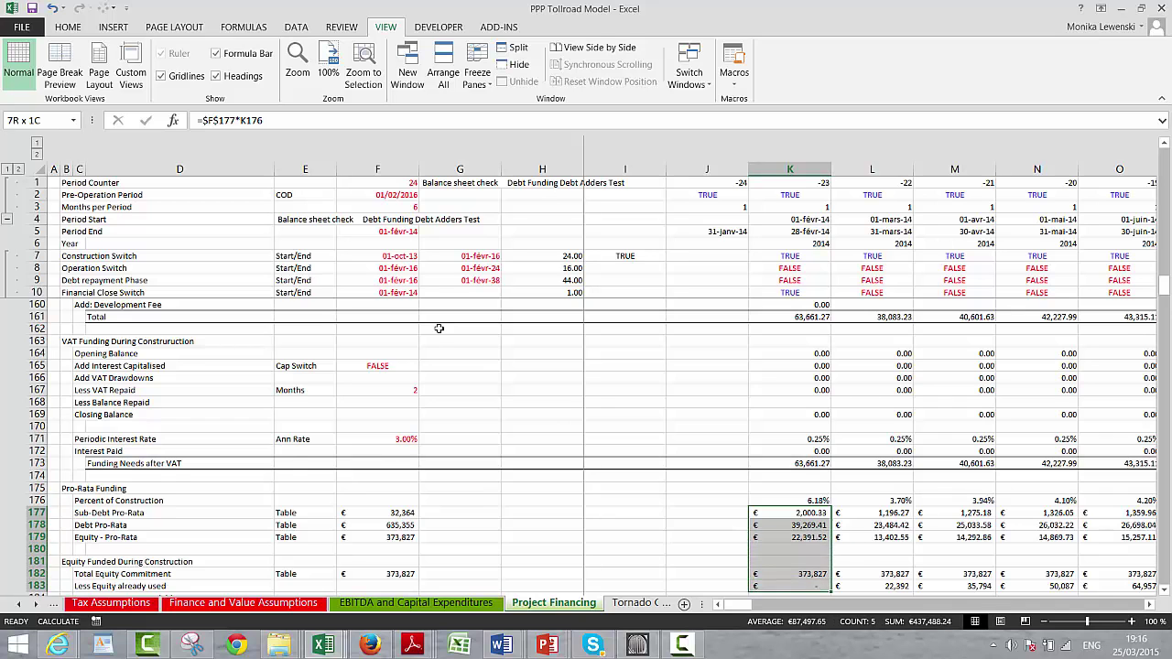
pyautogui.hotkey('shift', 'Up')
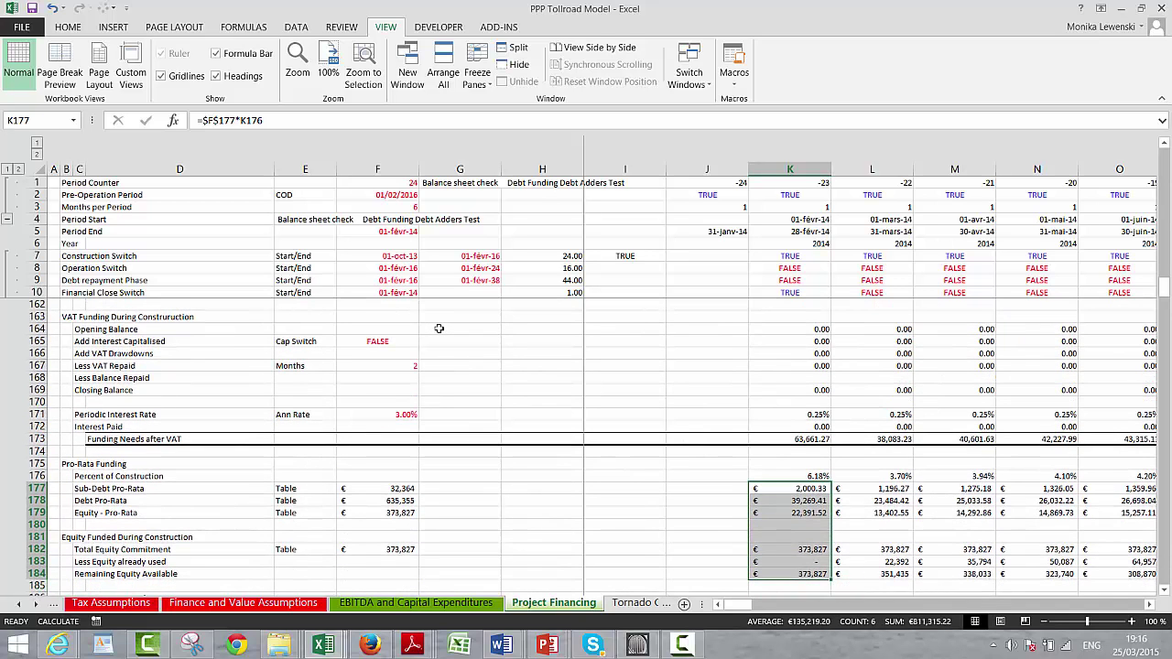
pyautogui.hotkey('ctrl', 'z')
pyautogui.hotkey('ctrl', 'z')
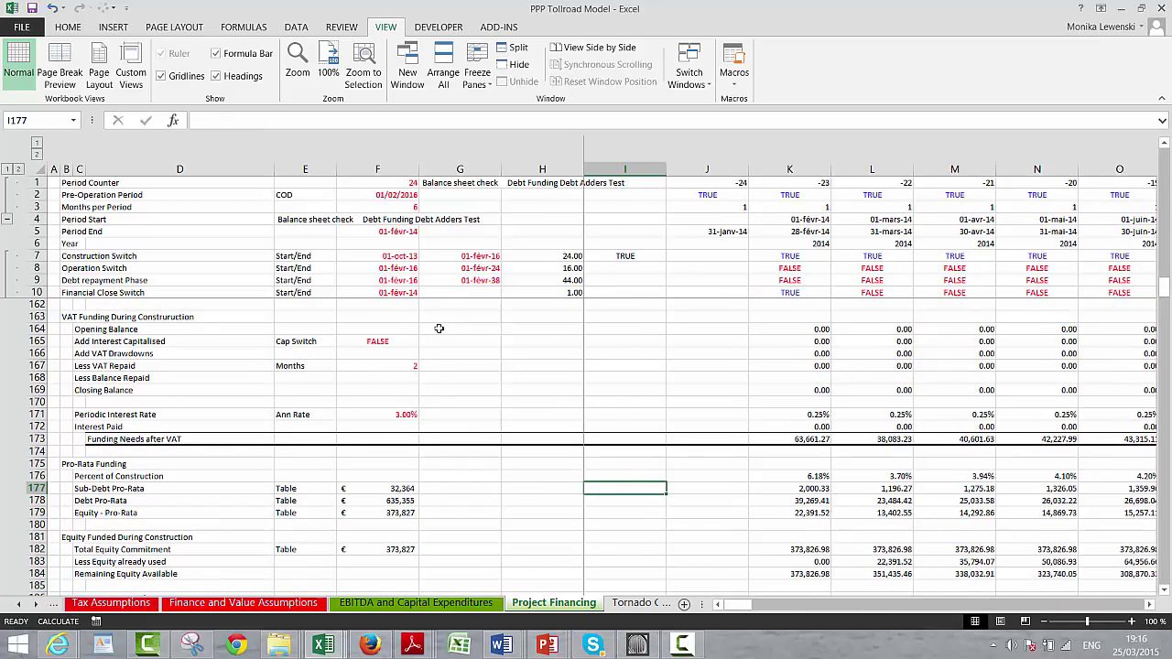
pyautogui.press('Up')
pyautogui.press('Right')
pyautogui.press('Right')
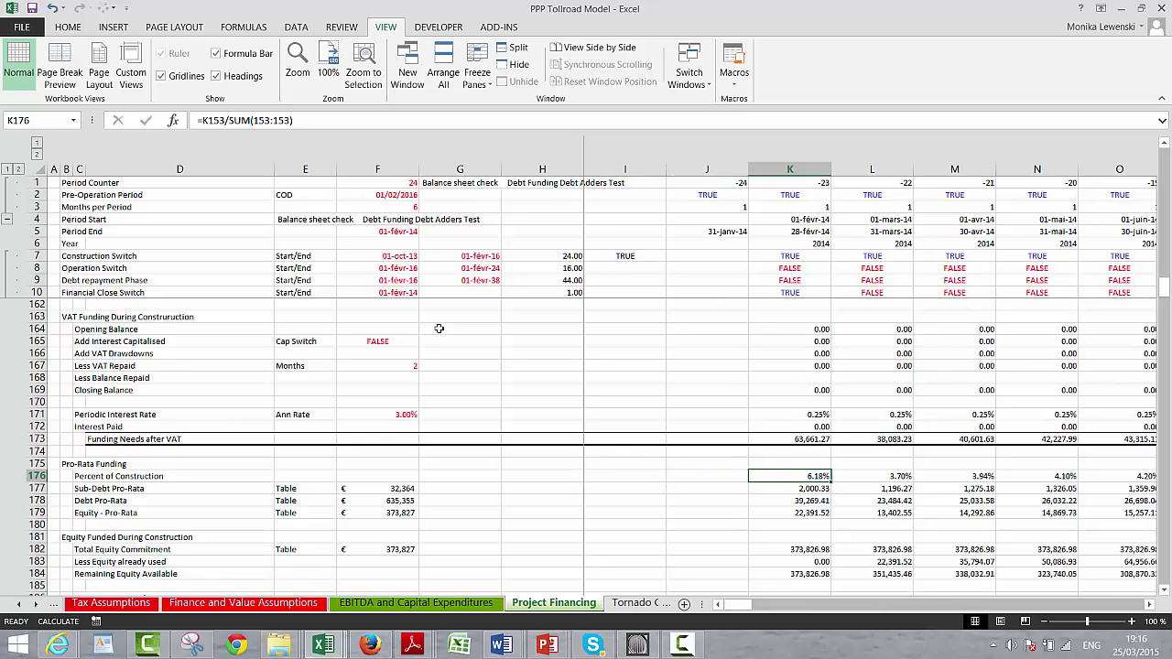
# Review the Percent of Construction, pro-rata and equity commitment formulas without changing them.
pyautogui.press('F2')
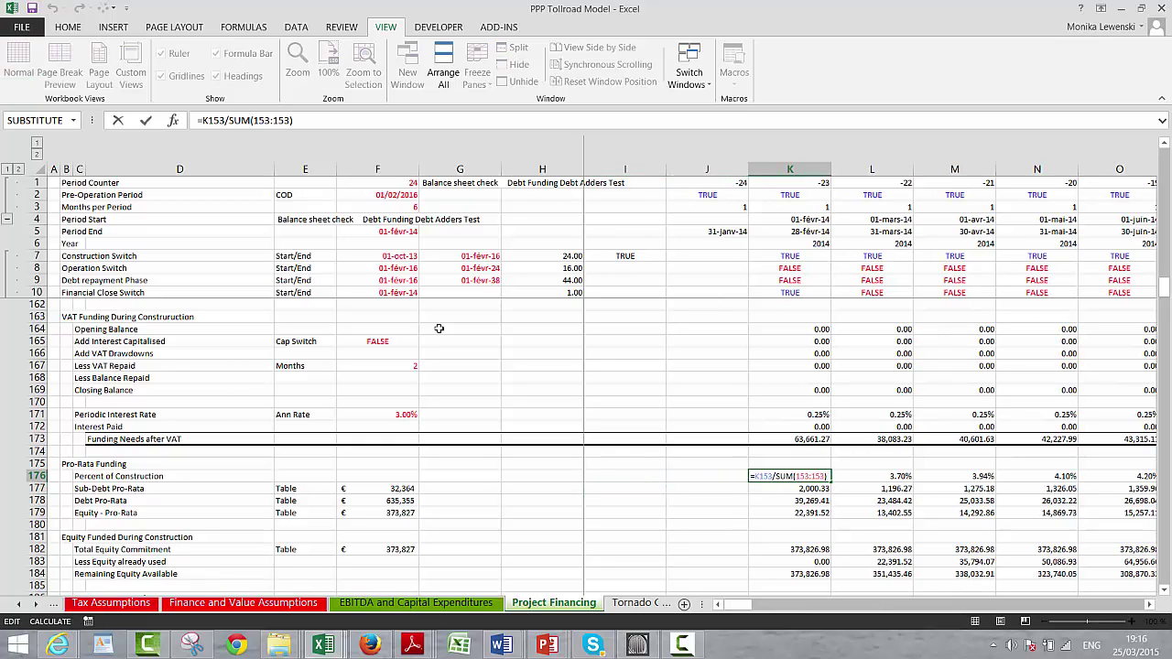
pyautogui.press('Escape')
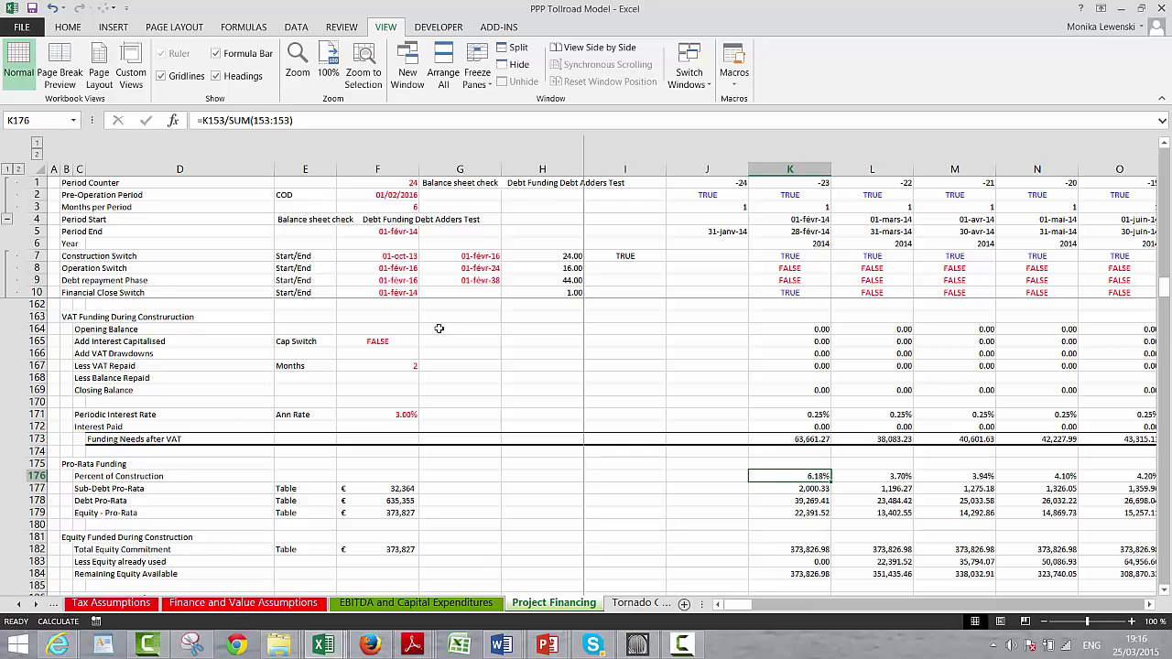
pyautogui.press('Up')
pyautogui.press('Up')
pyautogui.press('Up')
pyautogui.press('Up')
pyautogui.press('Up')
pyautogui.press('Up')
pyautogui.press('Up')
pyautogui.press('Up')
pyautogui.press('Up')
pyautogui.press('Up')
pyautogui.press('Up')
pyautogui.press('Up')
pyautogui.press('Up')
pyautogui.press('Up')
pyautogui.press('Up')
pyautogui.press('Up')
pyautogui.press('Up')
pyautogui.press('Up')
pyautogui.press('Up')
pyautogui.press('Up')
pyautogui.press('Up')
pyautogui.press('Up')
pyautogui.press('Up')
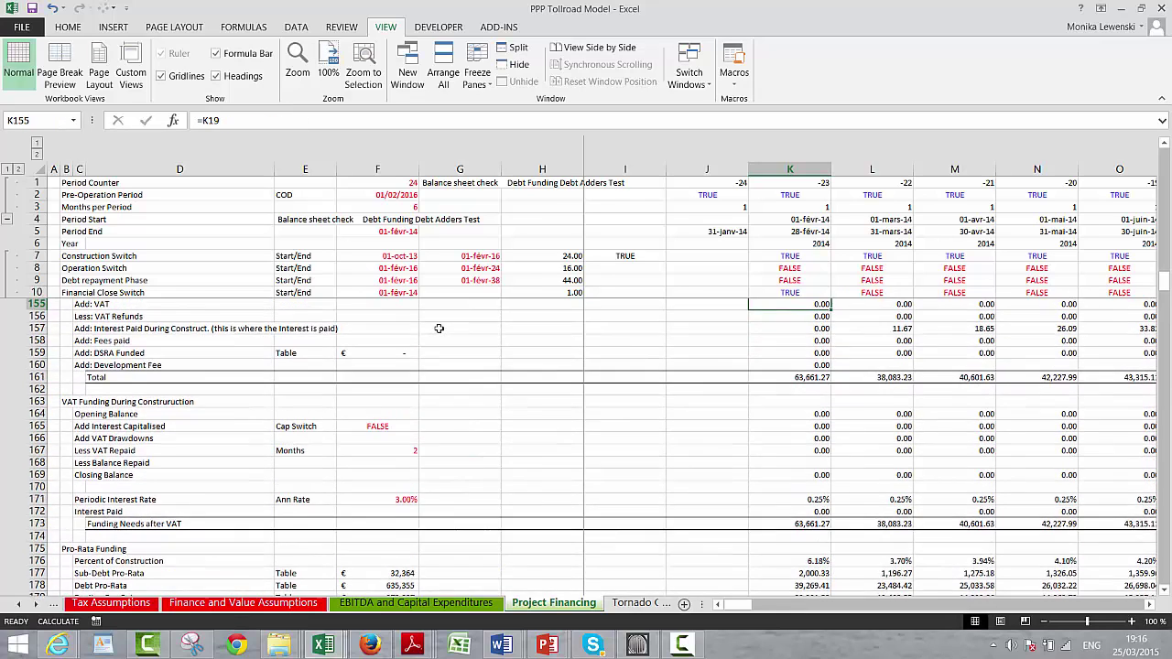
pyautogui.press('Down')
pyautogui.press('Down')
pyautogui.press('Down')
pyautogui.press('Down')
pyautogui.press('Down')
pyautogui.press('Down')
pyautogui.press('Down')
pyautogui.press('Down')
pyautogui.press('Down')
pyautogui.press('Down')
pyautogui.press('Down')
pyautogui.press('Down')
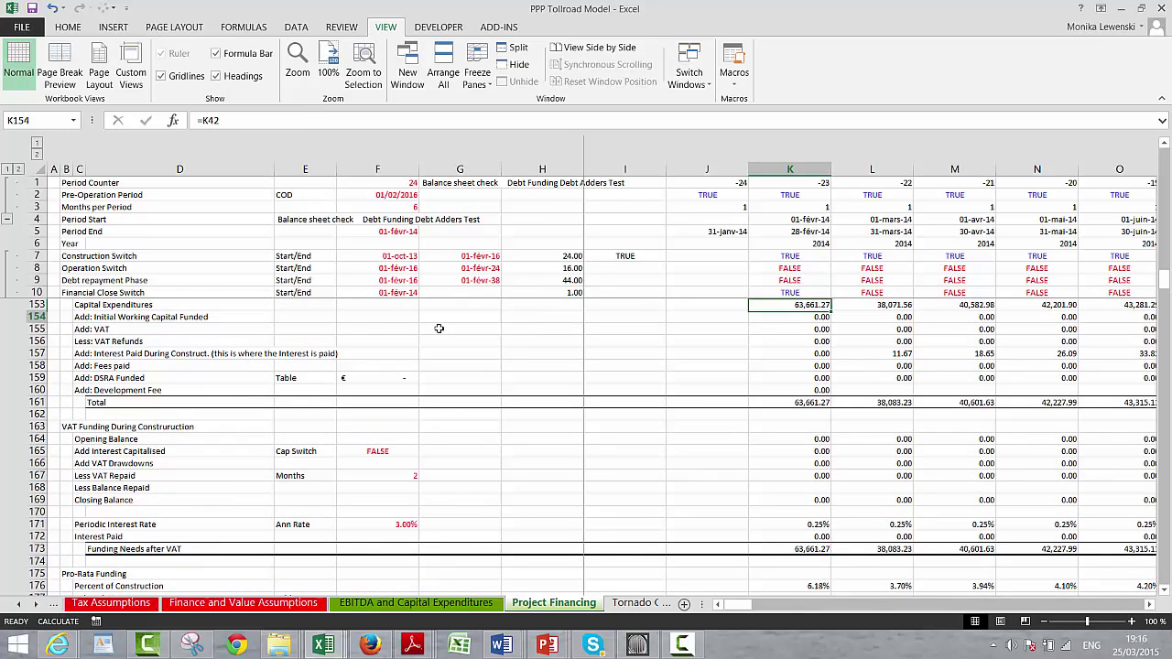
pyautogui.press('Down')
pyautogui.press('Down')
pyautogui.press('Down')
pyautogui.press('Down')
pyautogui.press('Down')
pyautogui.press('Down')
pyautogui.press('Down')
pyautogui.press('Down')
pyautogui.press('Down')
pyautogui.press('Down')
pyautogui.press('Down')
pyautogui.press('Down')
pyautogui.press('Down')
pyautogui.press('Down')
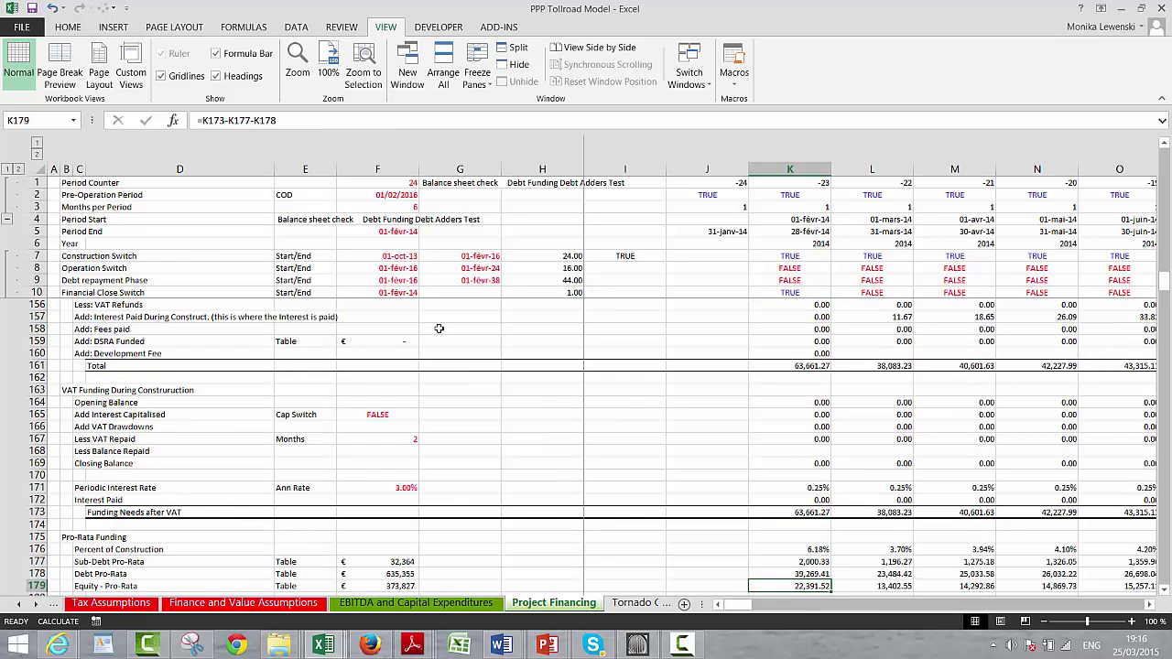
pyautogui.press('Up')
pyautogui.press('Up')
pyautogui.press('Up')
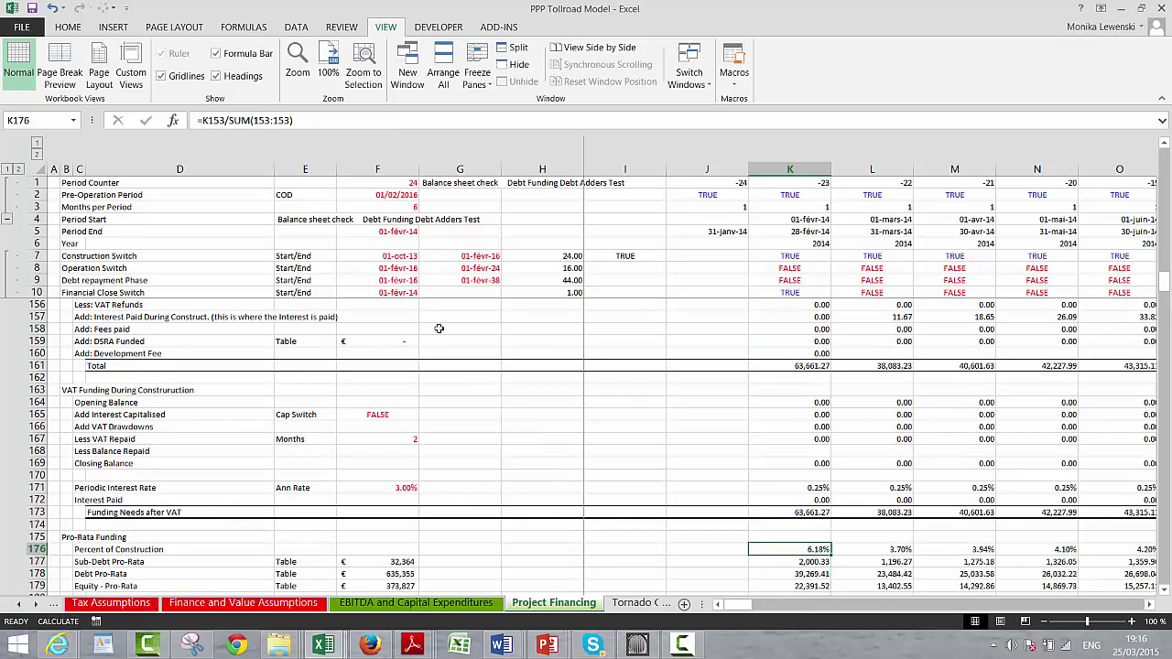
pyautogui.press('Down')
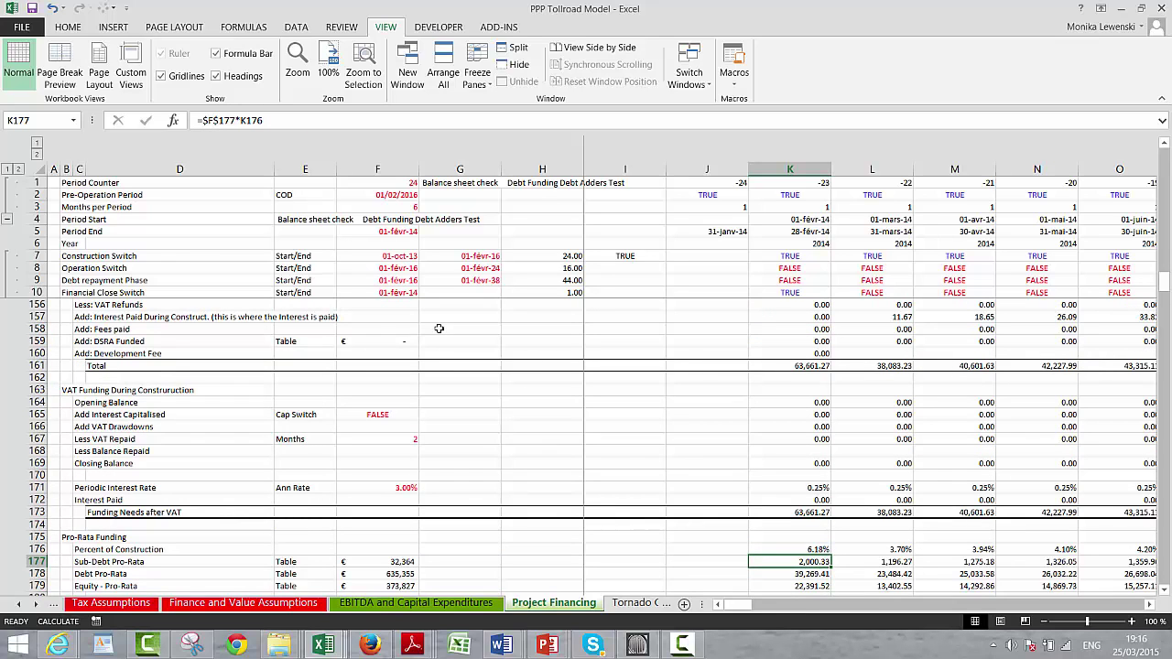
pyautogui.press('Down')
pyautogui.press('Down')
pyautogui.press('Down')
pyautogui.press('Down')
pyautogui.press('Down')
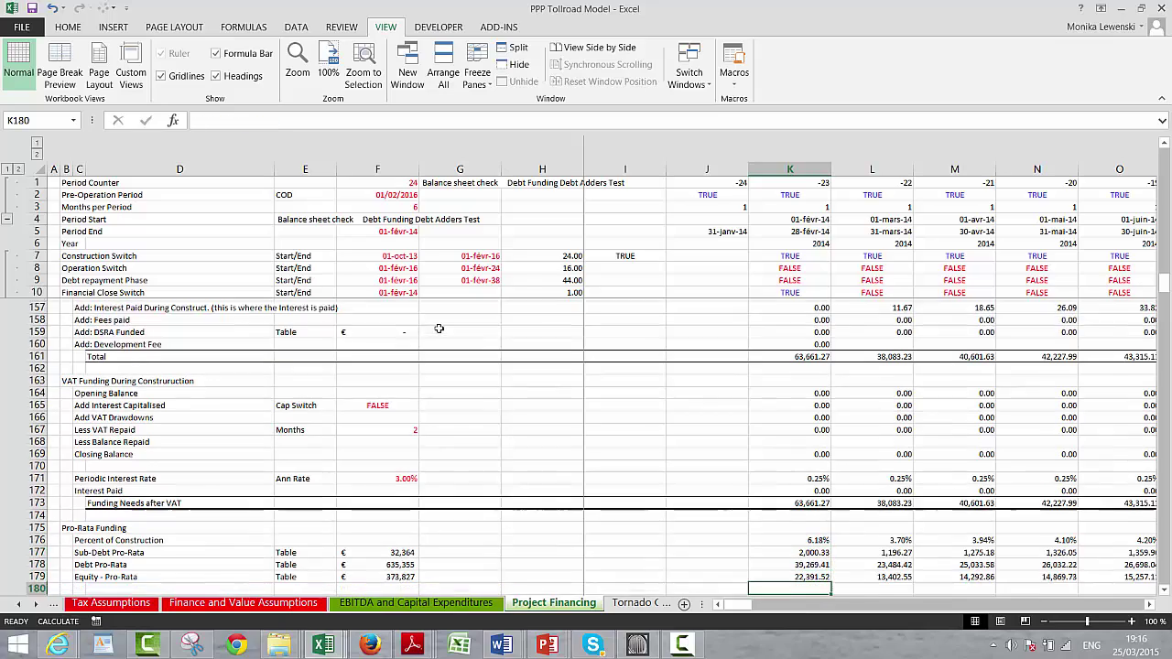
pyautogui.press('Down')
pyautogui.press('Down')
pyautogui.press('Down')
pyautogui.press('Down')
pyautogui.press('Down')
pyautogui.press('Down')
pyautogui.press('Down')
pyautogui.press('Down')
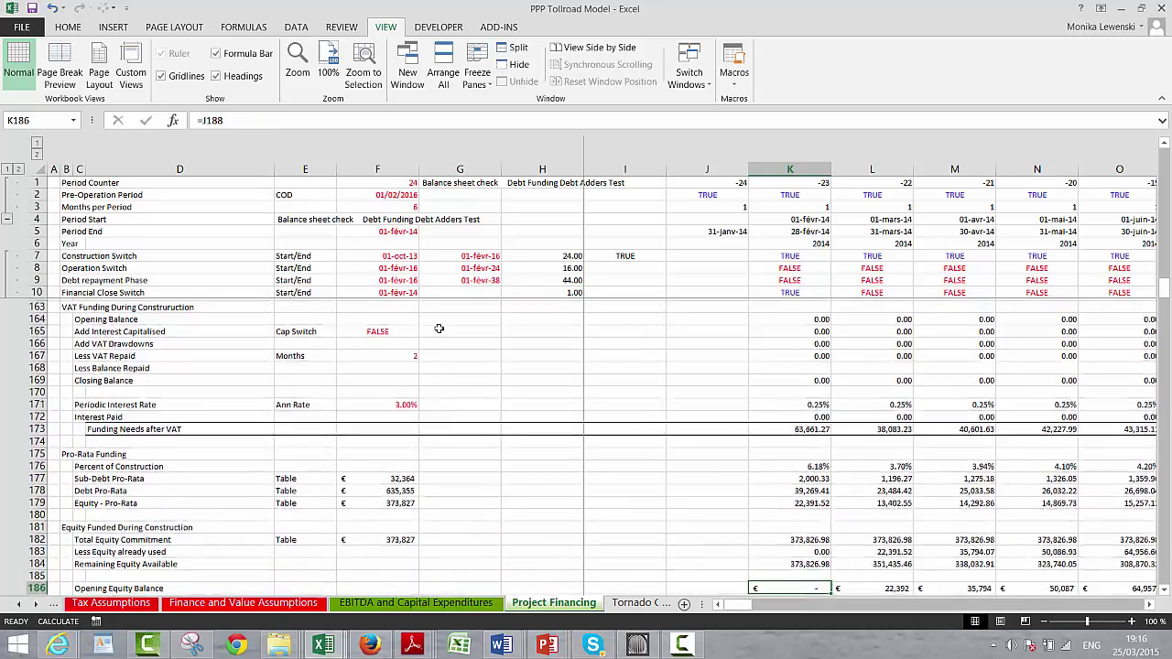
pyautogui.press('Up')
pyautogui.press('Up')
pyautogui.press('Up')
pyautogui.press('Up')
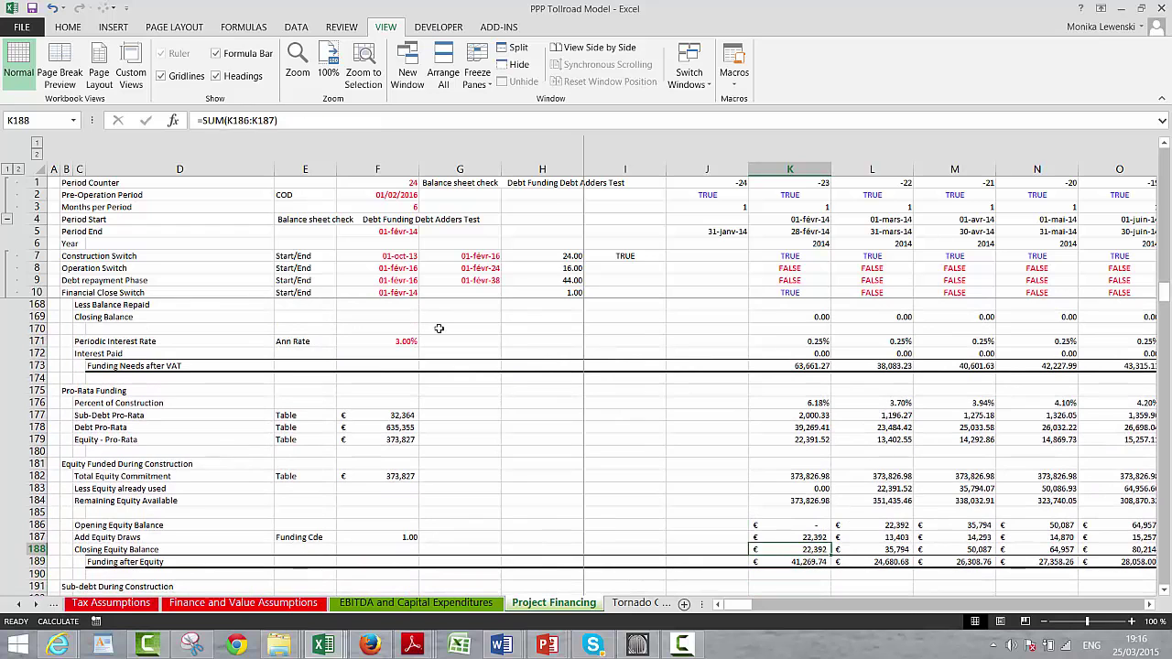
# Fill the equity formulas in rows 186–189 right across every period to column DU.
pyautogui.hotkey('shift', 'Down')
pyautogui.hotkey('shift', 'Down')
pyautogui.hotkey('shift', 'Down')
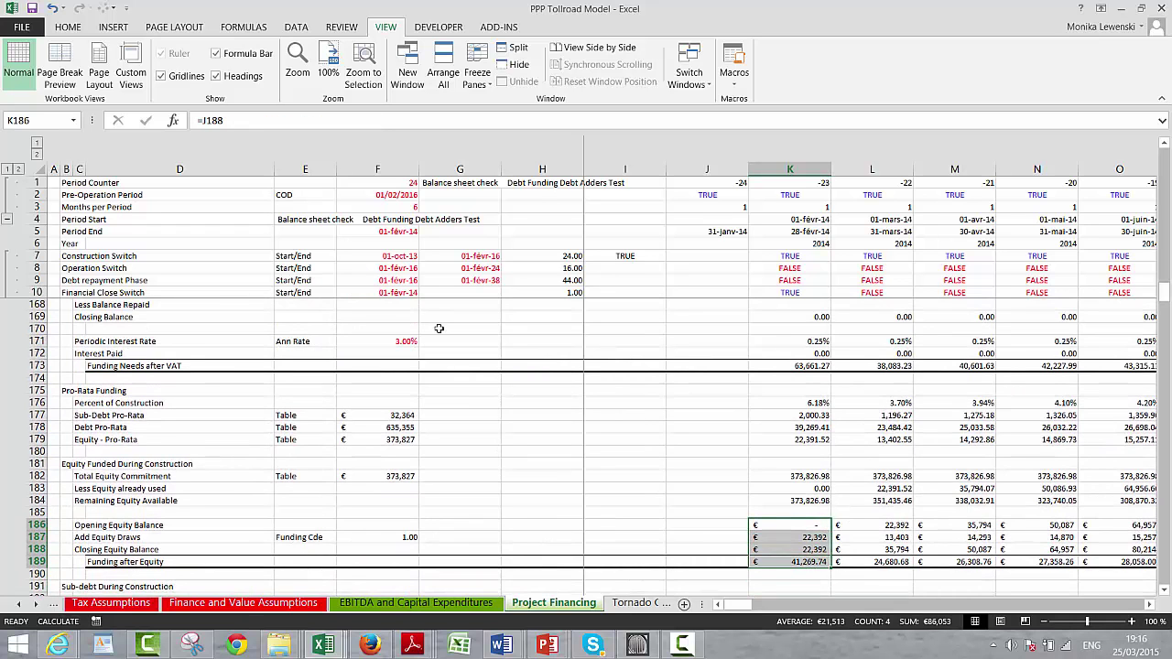
pyautogui.hotkey('ctrl', 'shift', 'Right')
pyautogui.hotkey('ctrl', 'r')
pyautogui.press('Left')
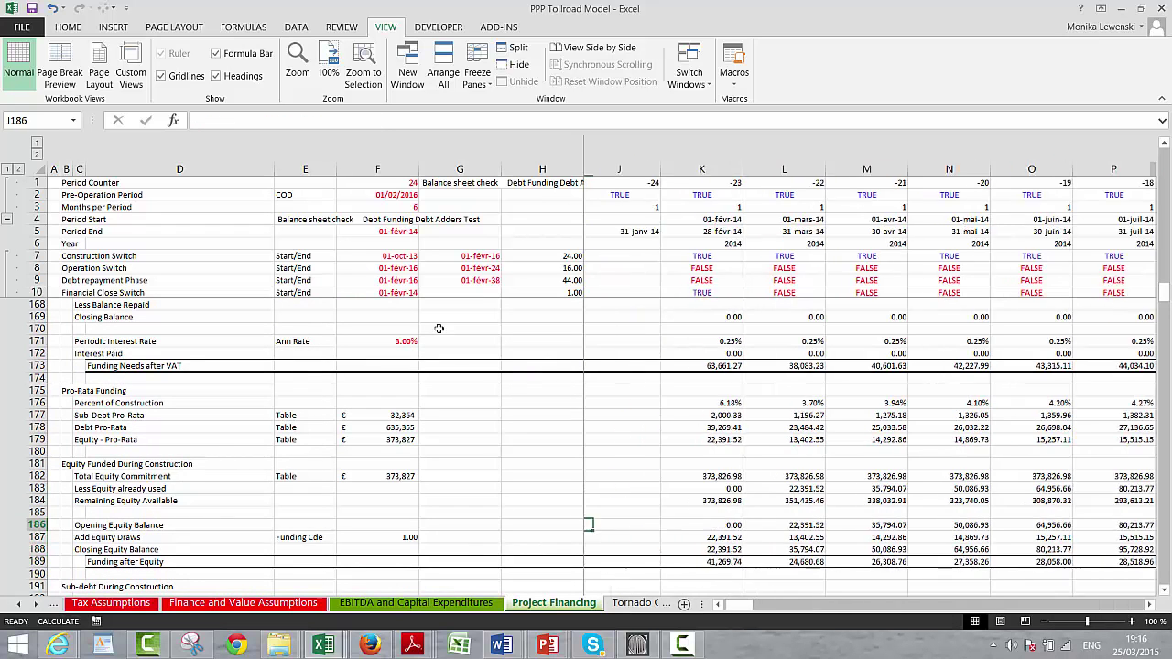
pyautogui.press('Up')
pyautogui.press('Up')
pyautogui.press('Up')
pyautogui.press('Up')
pyautogui.press('Up')
pyautogui.press('Up')
pyautogui.press('Up')
pyautogui.press('Up')
pyautogui.press('Up')
pyautogui.press('Up')
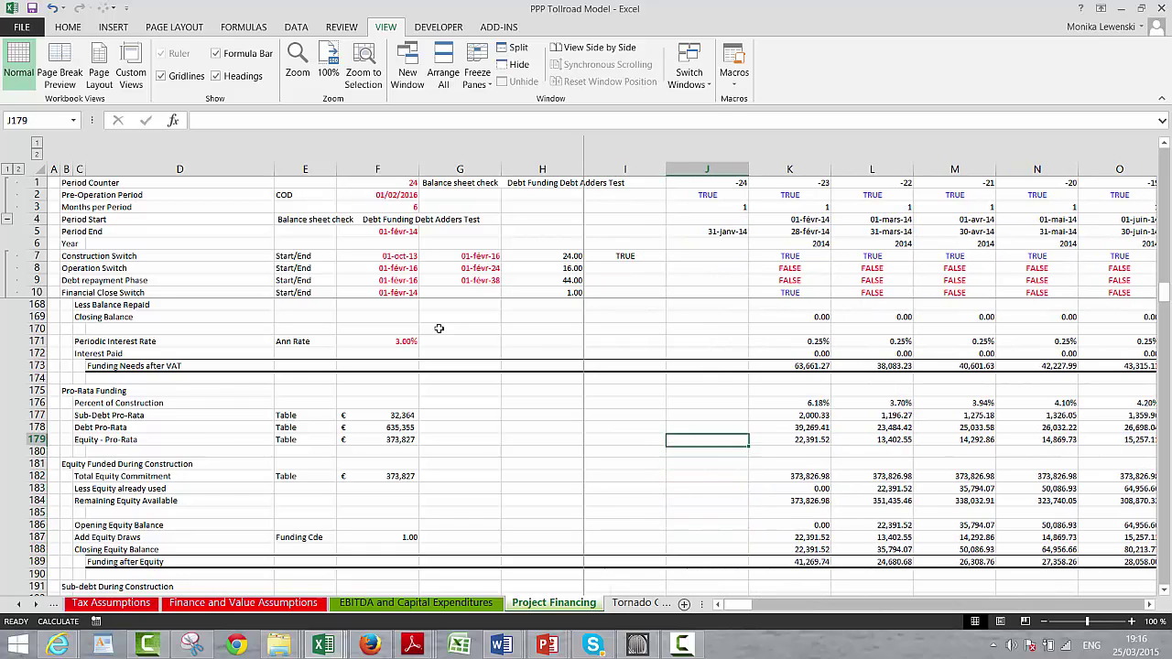
pyautogui.press('Right')
pyautogui.hotkey('ctrl', 'c')
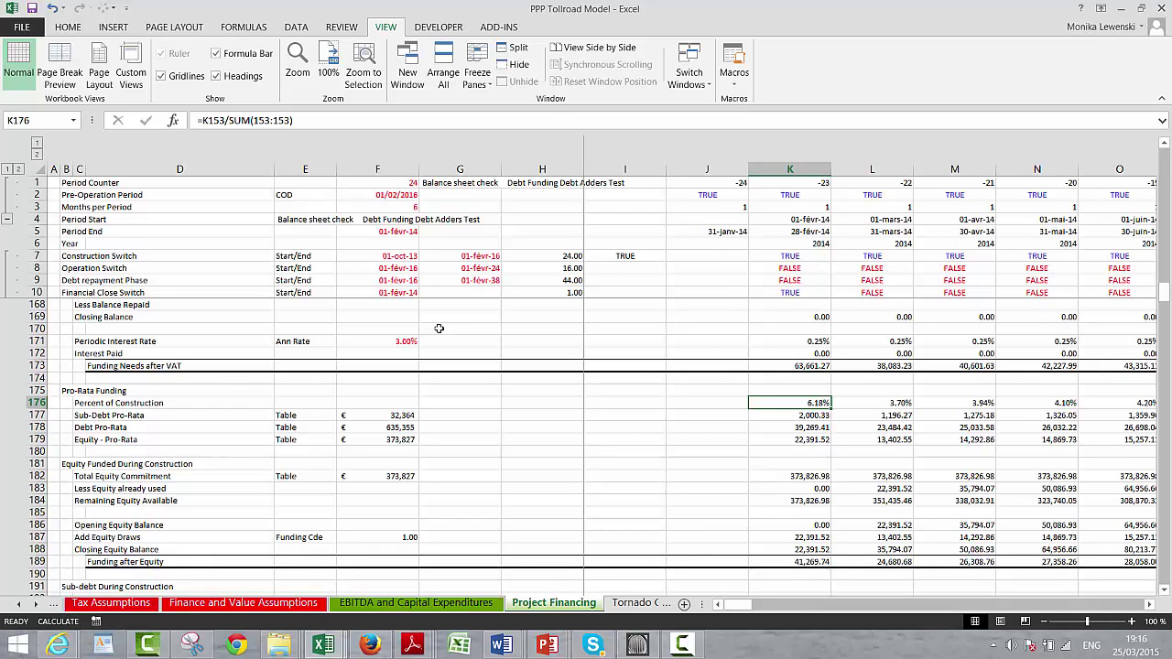
# Change K176's numerator to (K153+K154).
pyautogui.press('F2')
pyautogui.press('Left')
pyautogui.press('Left')
pyautogui.press('Left')
pyautogui.press('Left')
pyautogui.press('Left')
pyautogui.press('Left')
pyautogui.press('Left')
pyautogui.press('Left')
pyautogui.press('Left')
pyautogui.press('Left')
pyautogui.press('Left')
pyautogui.press('Left')
pyautogui.press('Left')
pyautogui.press('Left')
pyautogui.press('Left')
pyautogui.press('Left')
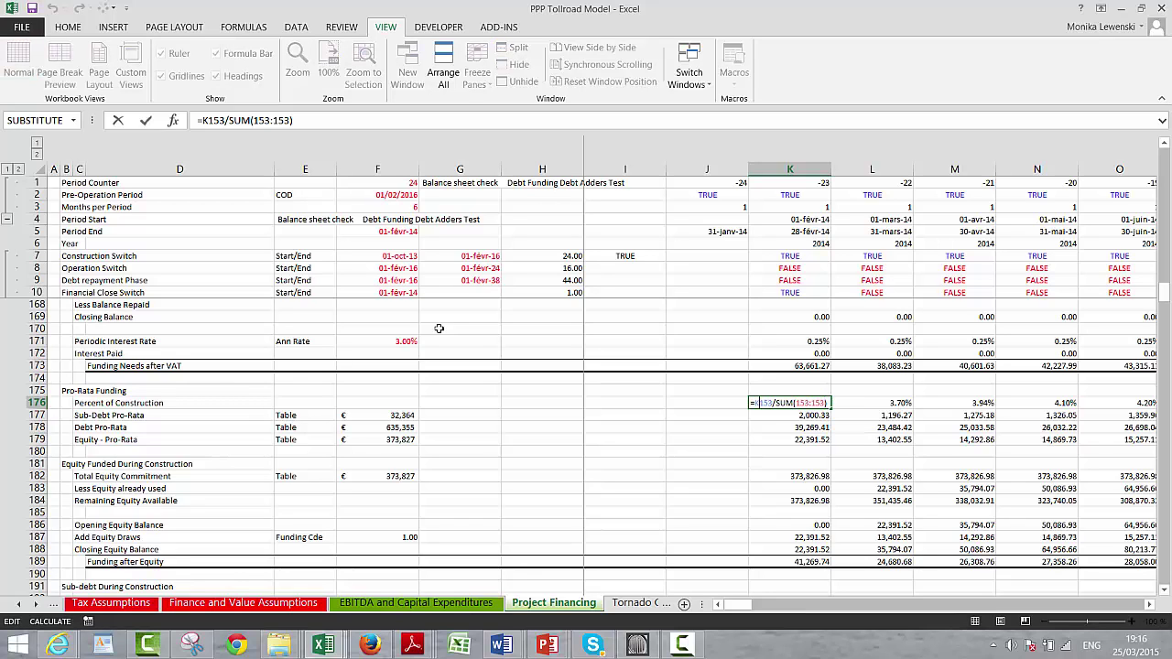
pyautogui.write('(K153')
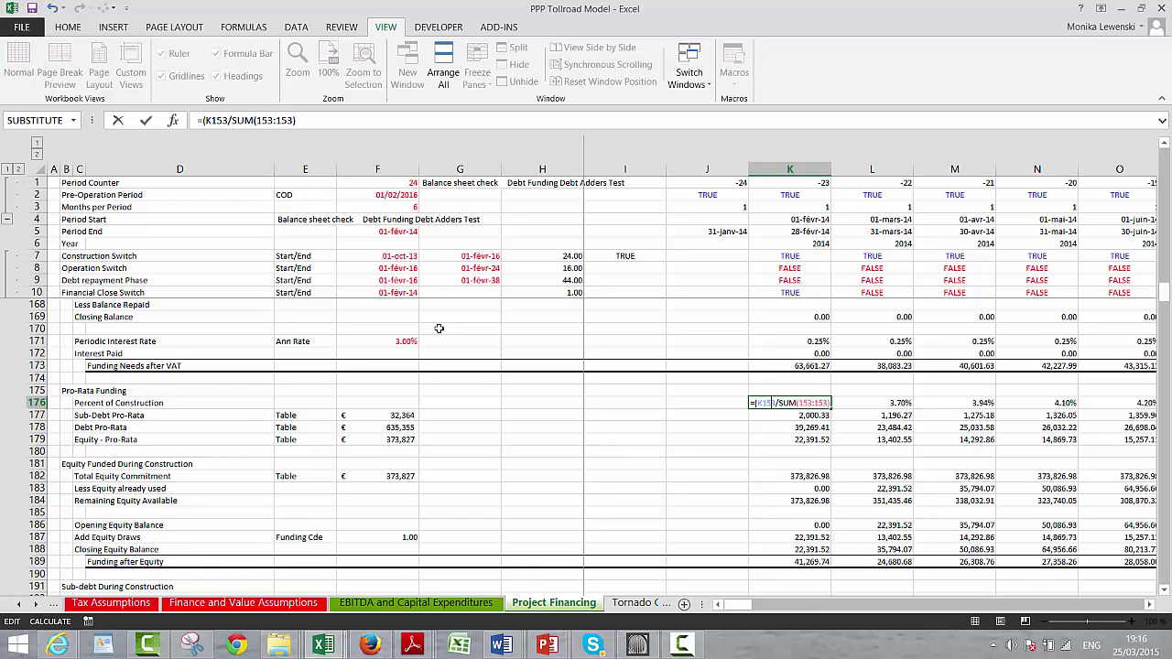
pyautogui.write('+')
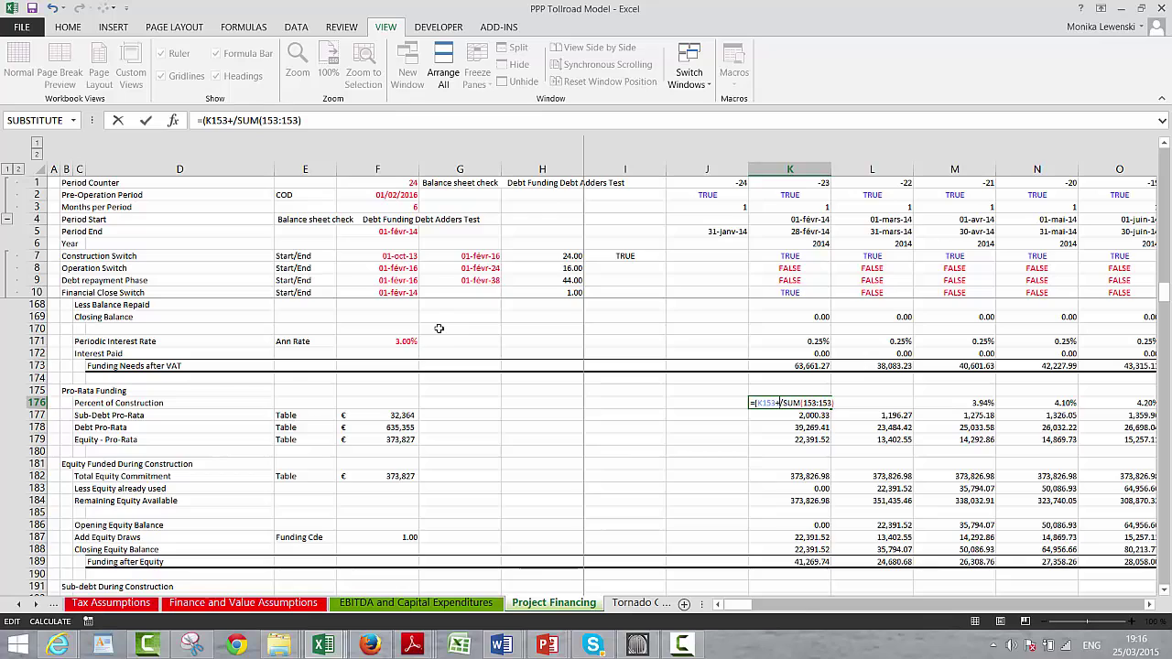
pyautogui.click(825, 325)
pyautogui.press('Up')
pyautogui.press('Up')
pyautogui.press('Up')
pyautogui.press('Up')
pyautogui.press('Up')
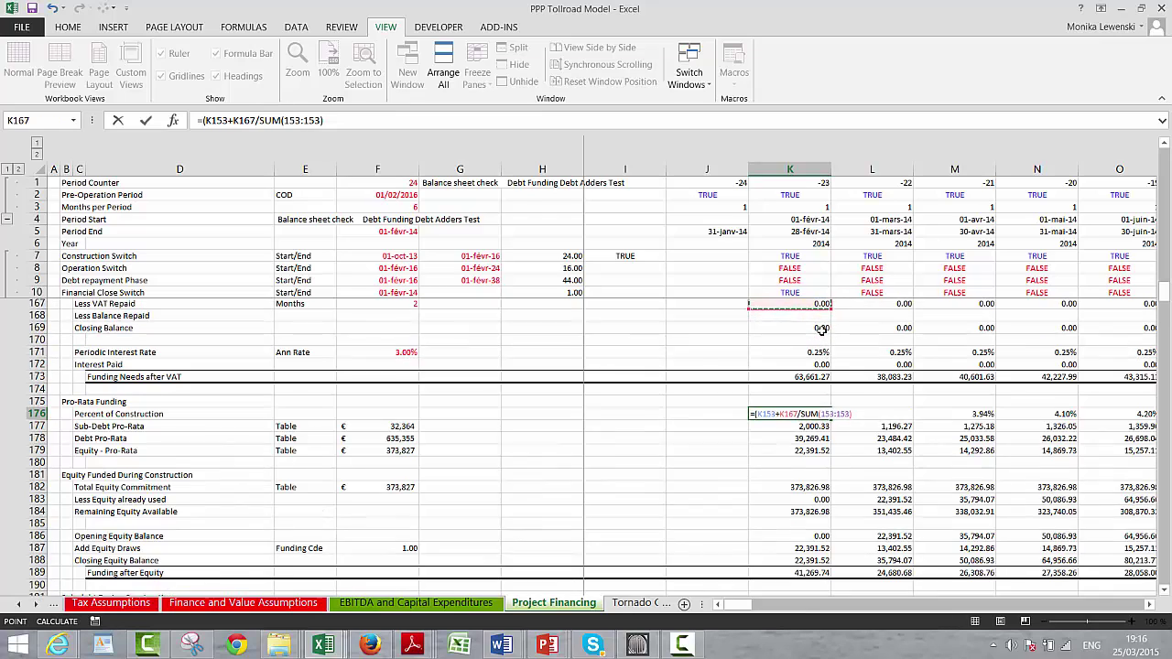
pyautogui.press('Up')
pyautogui.press('Up')
pyautogui.press('Up')
pyautogui.press('Up')
pyautogui.press('Up')
pyautogui.press('Up')
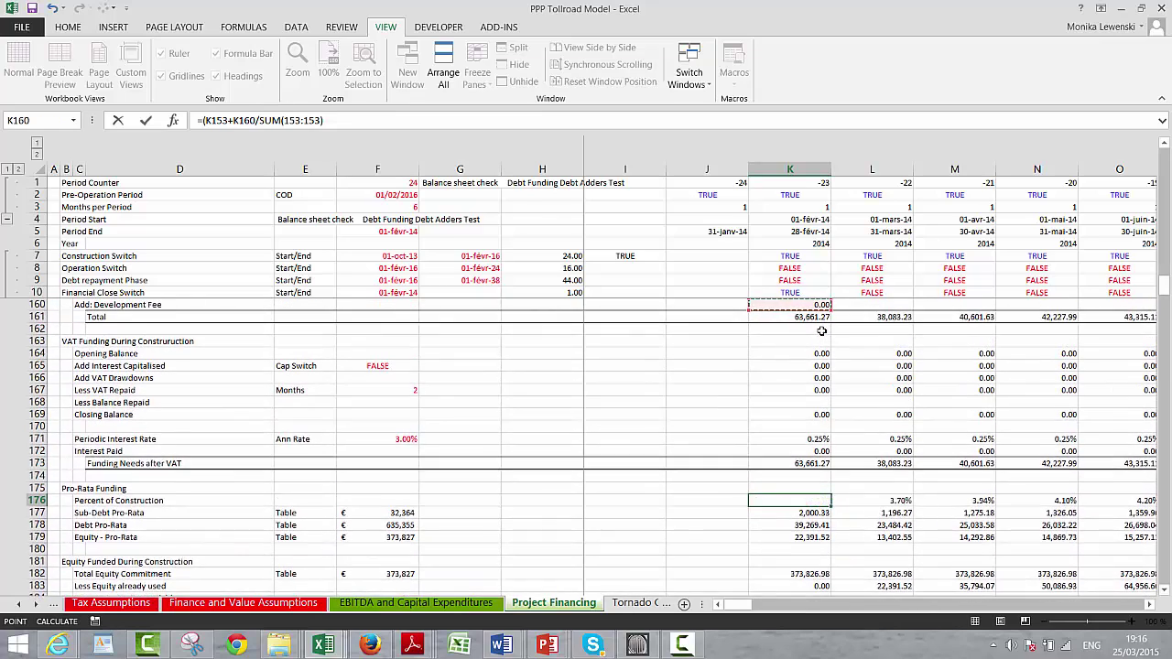
pyautogui.press('Up')
pyautogui.press('Up')
pyautogui.press('Up')
pyautogui.press('Up')
pyautogui.press('Up')
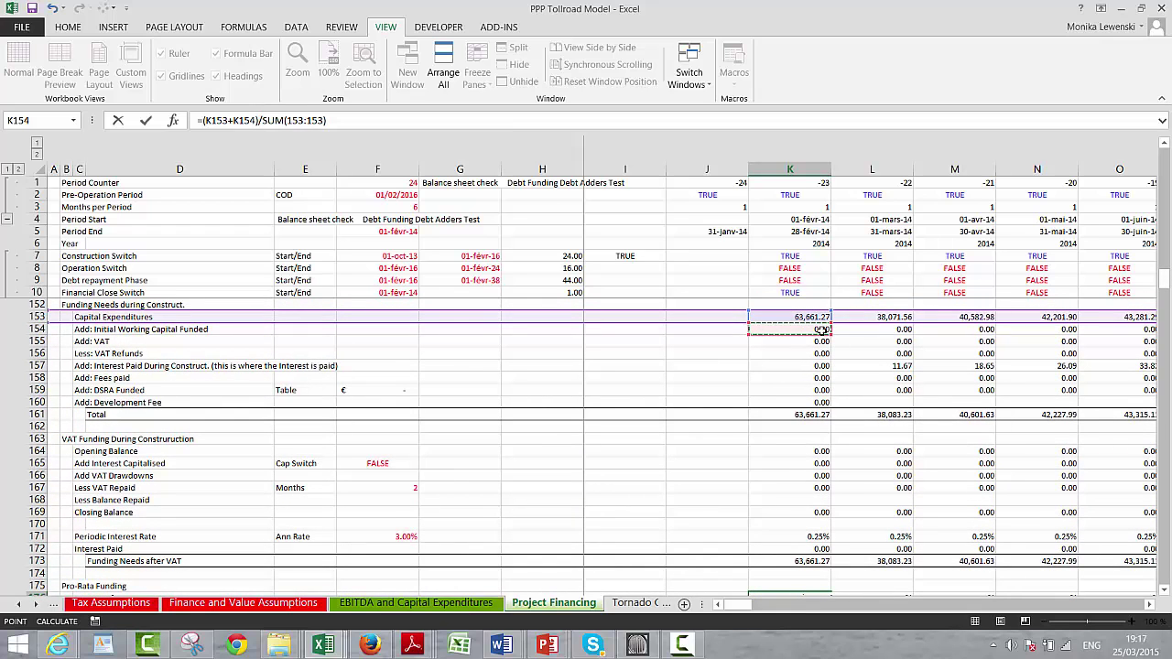
pyautogui.press('Return')
pyautogui.press('Up')
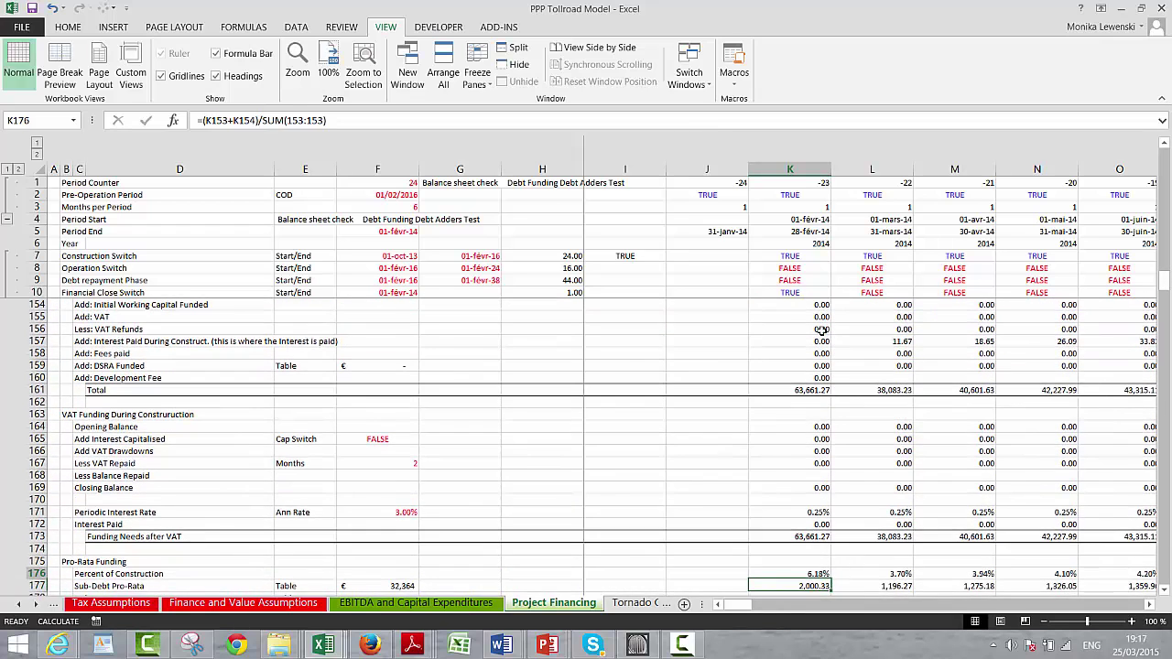
# Divide by (SUM(153:153)+SUM(154:154)) and fill row 176 across all periods.
pyautogui.press('F2')
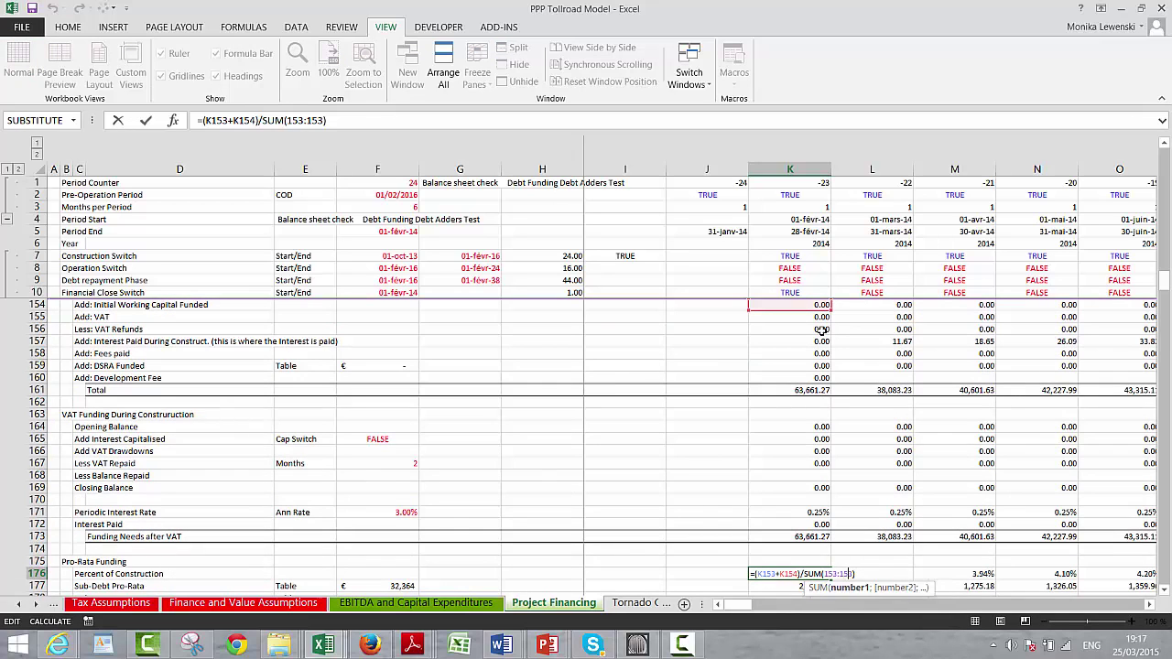
pyautogui.press('Home')
pyautogui.write('+sum(')
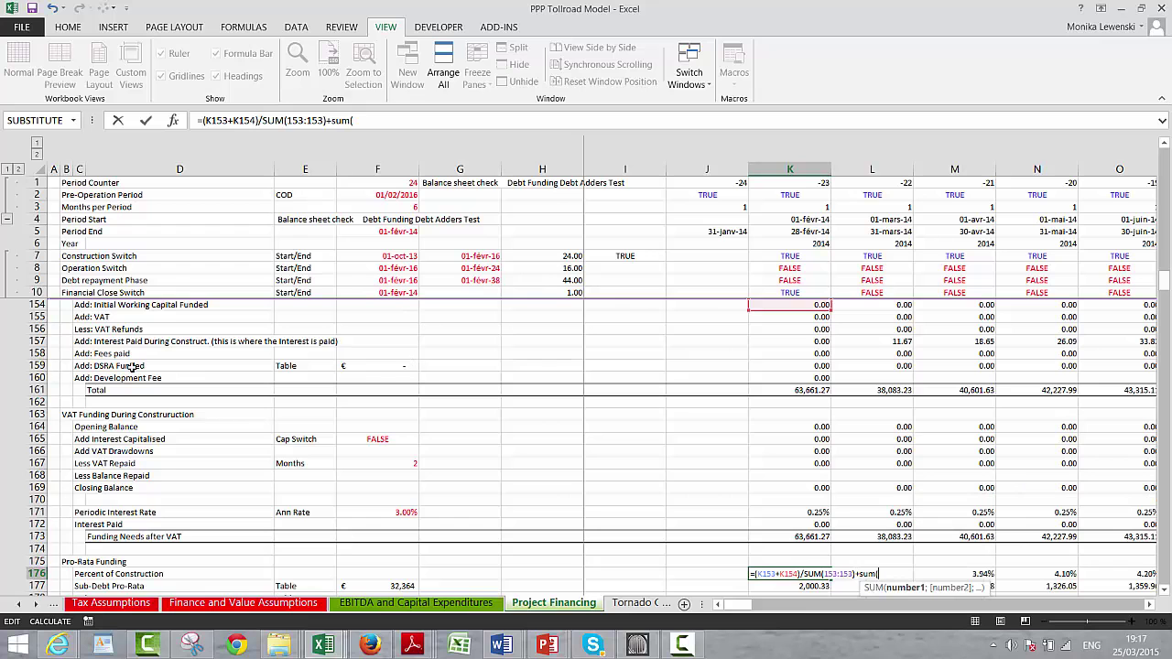
pyautogui.click(36, 304)
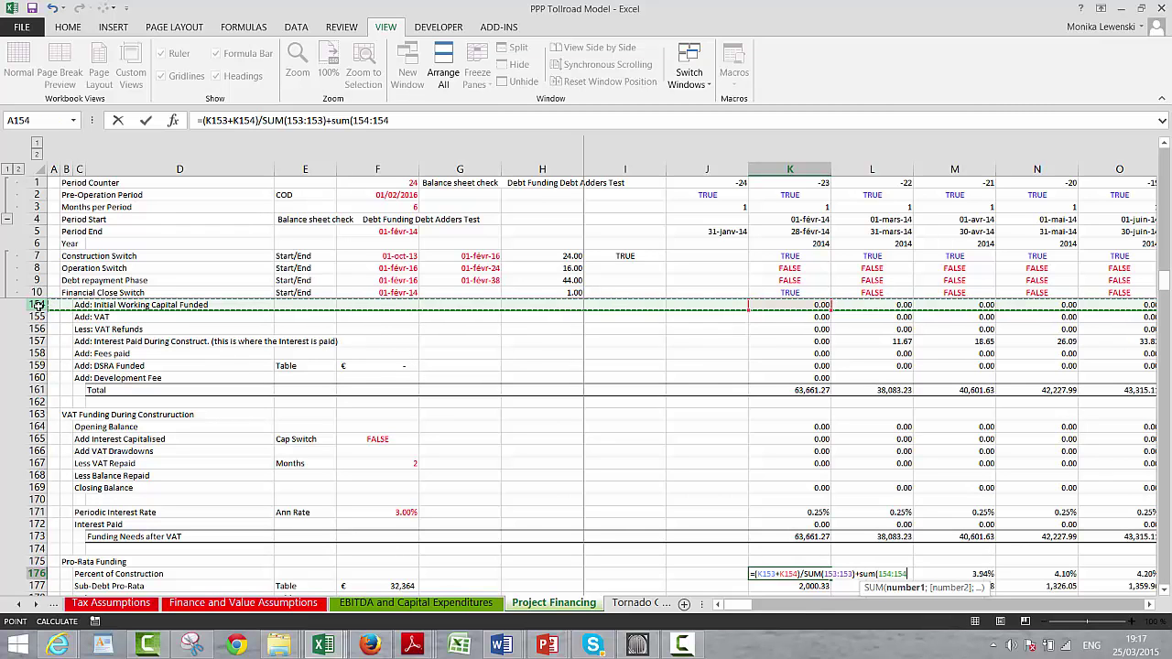
pyautogui.press('Return')
pyautogui.press('Return')
pyautogui.press('Up')
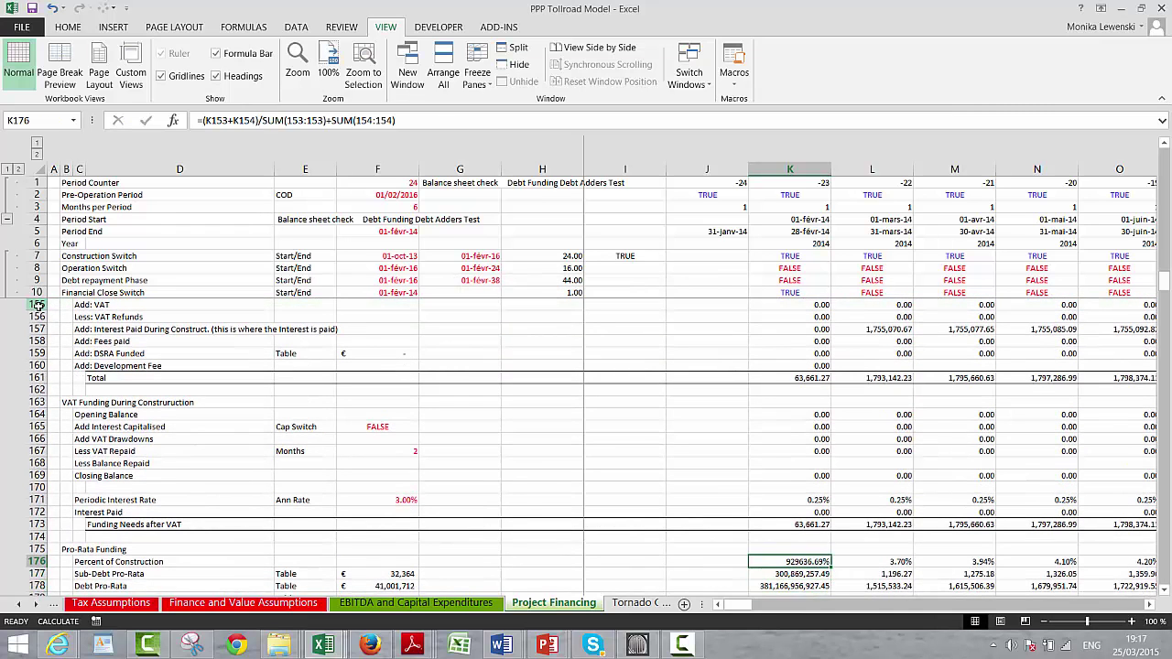
pyautogui.press('F2')
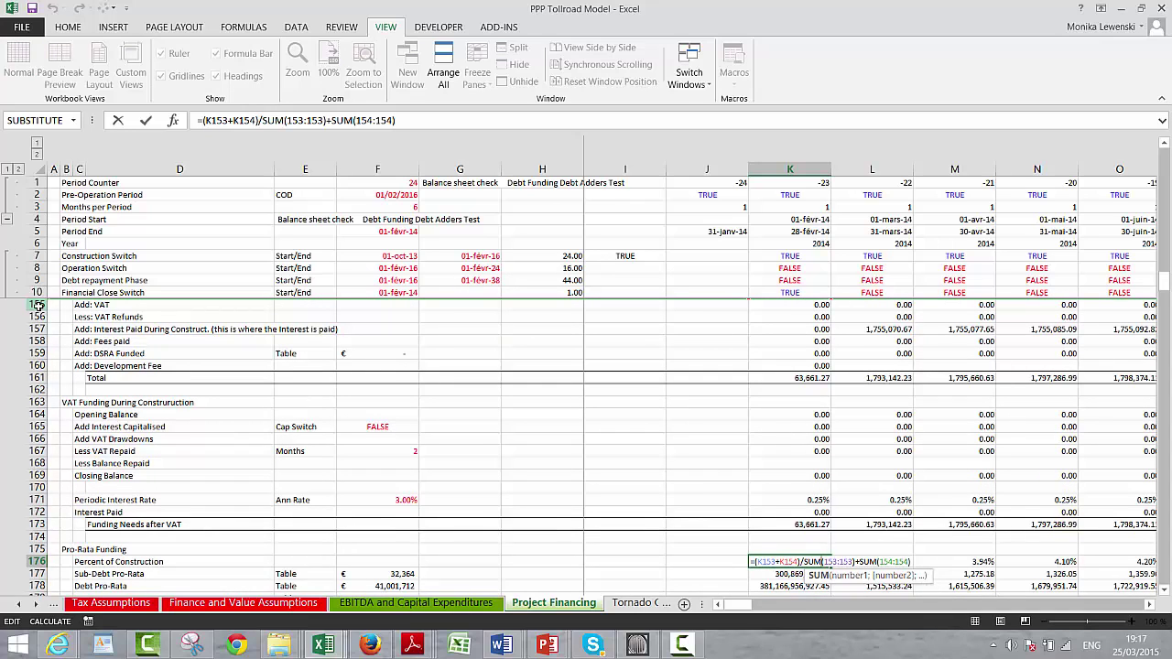
pyautogui.write('(')
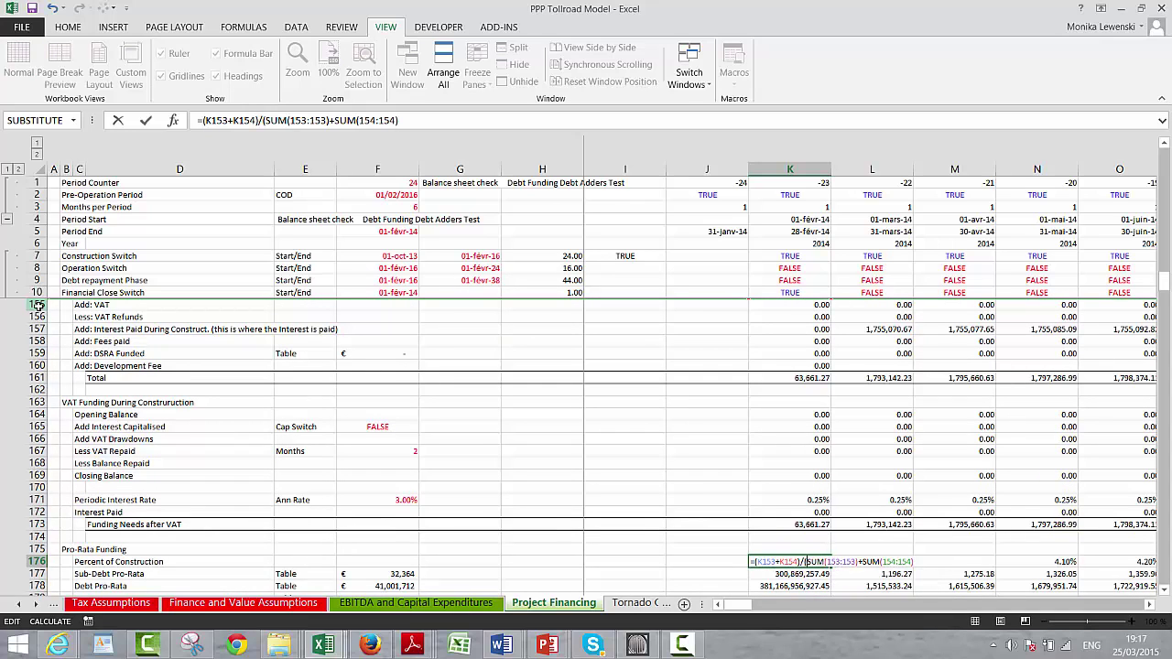
pyautogui.press('Return')
pyautogui.press('Return')
pyautogui.press('Up')
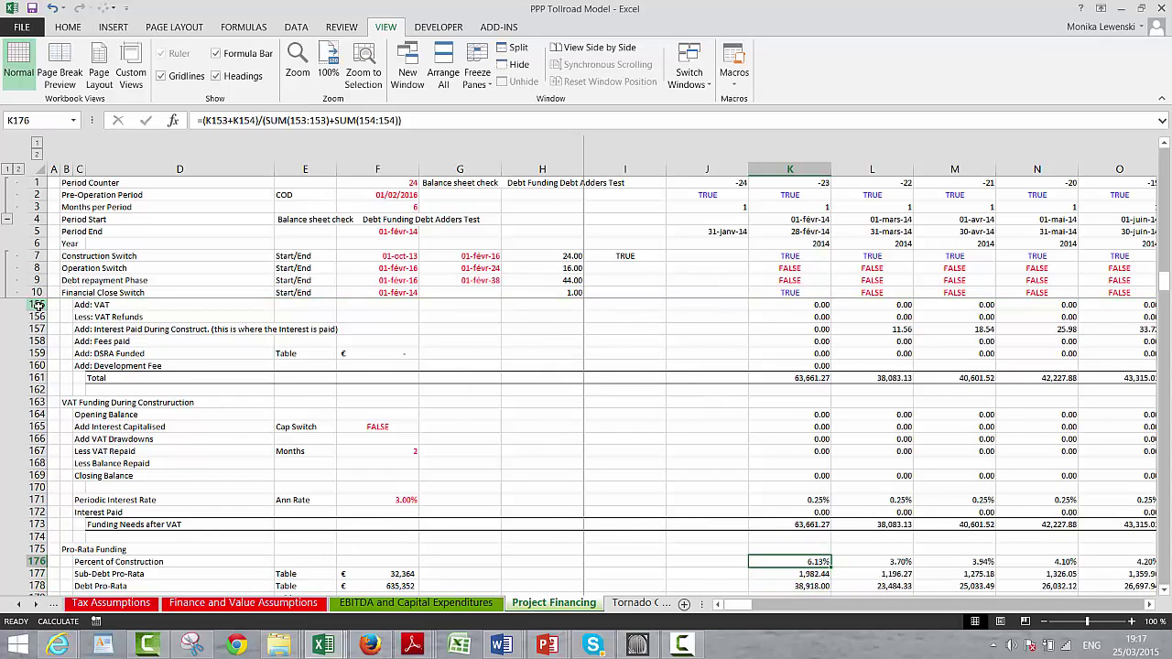
pyautogui.hotkey('ctrl', 'shift', 'Right')
pyautogui.hotkey('ctrl', 'r')
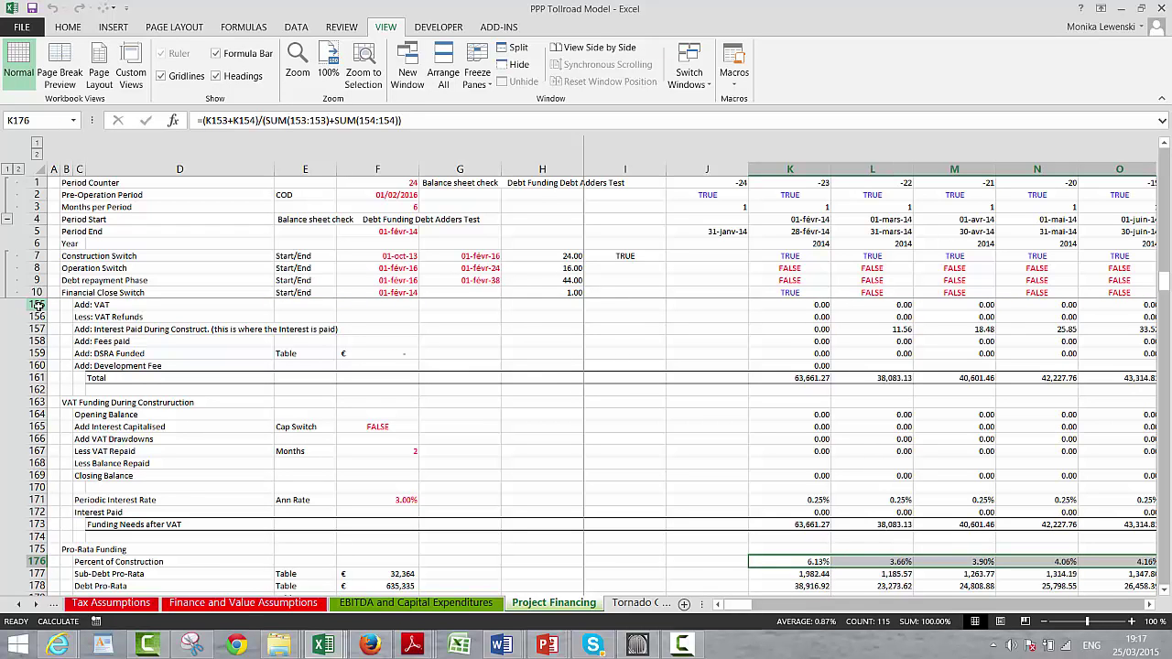
# Fill the sub-debt commitment formulas from K192 across all period columns.
pyautogui.press('Down')
pyautogui.press('Down')
pyautogui.press('Down')
pyautogui.press('Down')
pyautogui.press('Down')
pyautogui.press('Down')
pyautogui.press('Down')
pyautogui.press('Down')
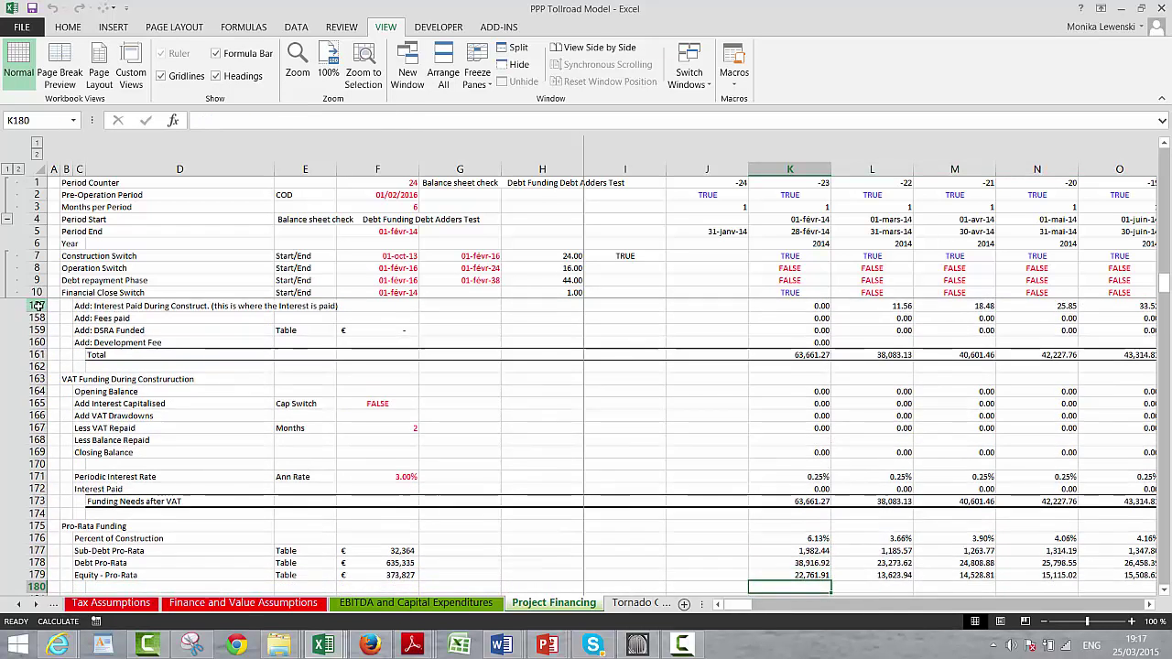
pyautogui.press('Down')
pyautogui.press('Down')
pyautogui.press('Down')
pyautogui.press('Down')
pyautogui.press('Down')
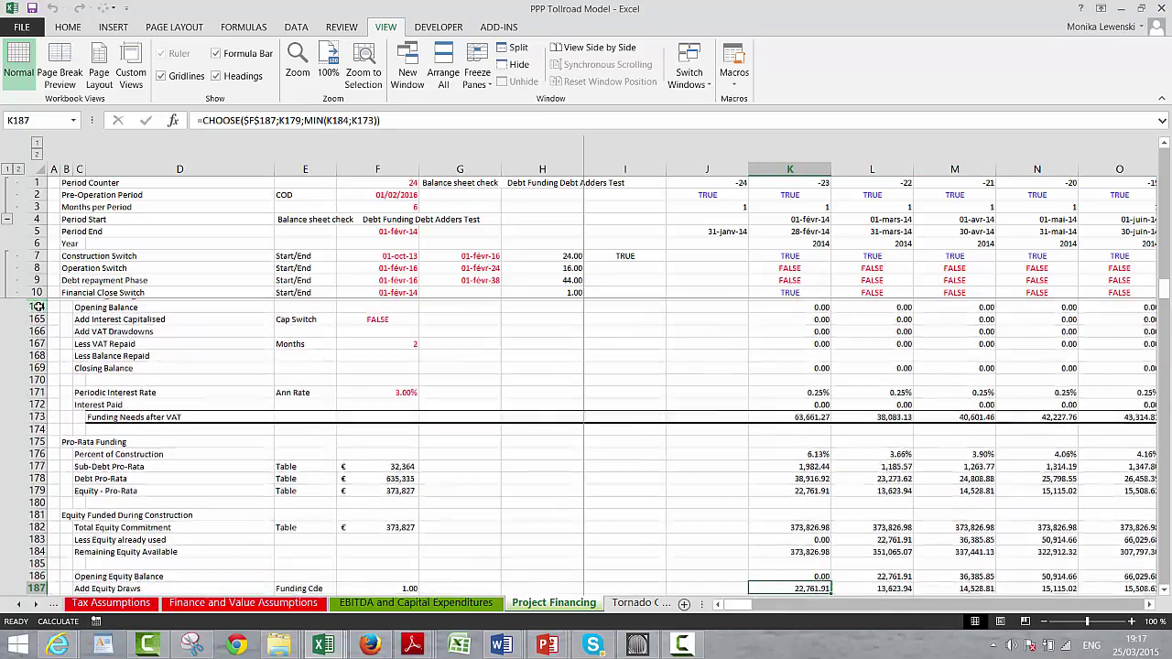
pyautogui.press('Down')
pyautogui.press('Down')
pyautogui.press('Down')
pyautogui.press('Down')
pyautogui.press('Down')
pyautogui.press('Down')
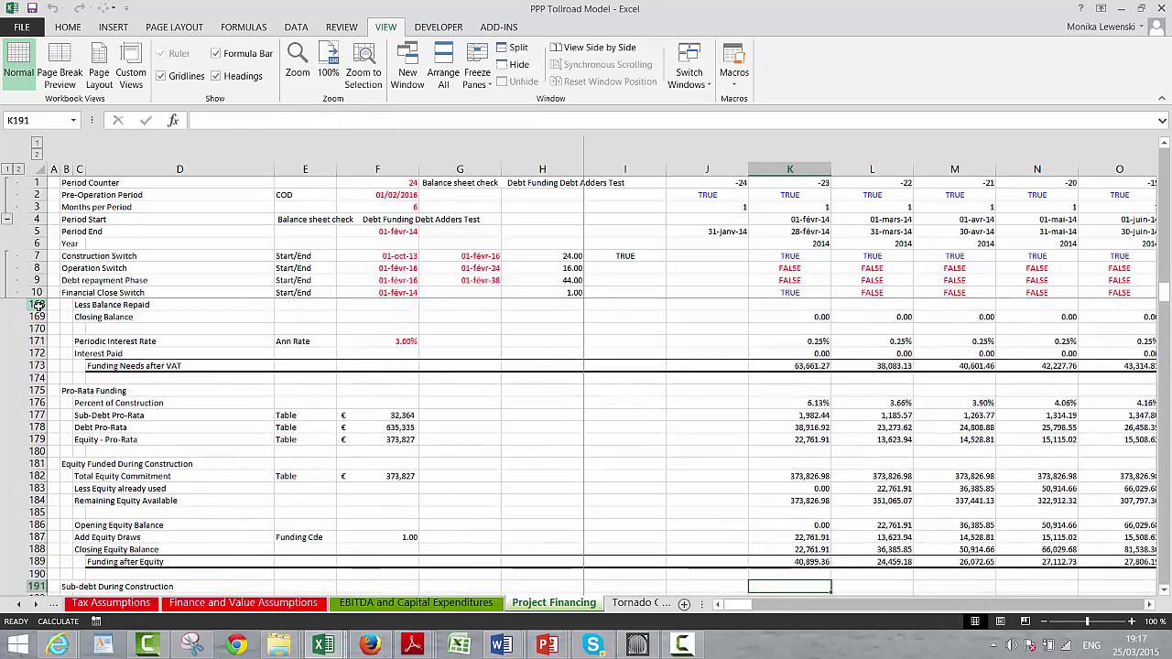
pyautogui.press('Down')
pyautogui.press('Down')
pyautogui.press('Down')
pyautogui.press('Down')
pyautogui.press('Down')
pyautogui.press('Down')
pyautogui.press('Down')
pyautogui.press('Down')
pyautogui.press('Down')
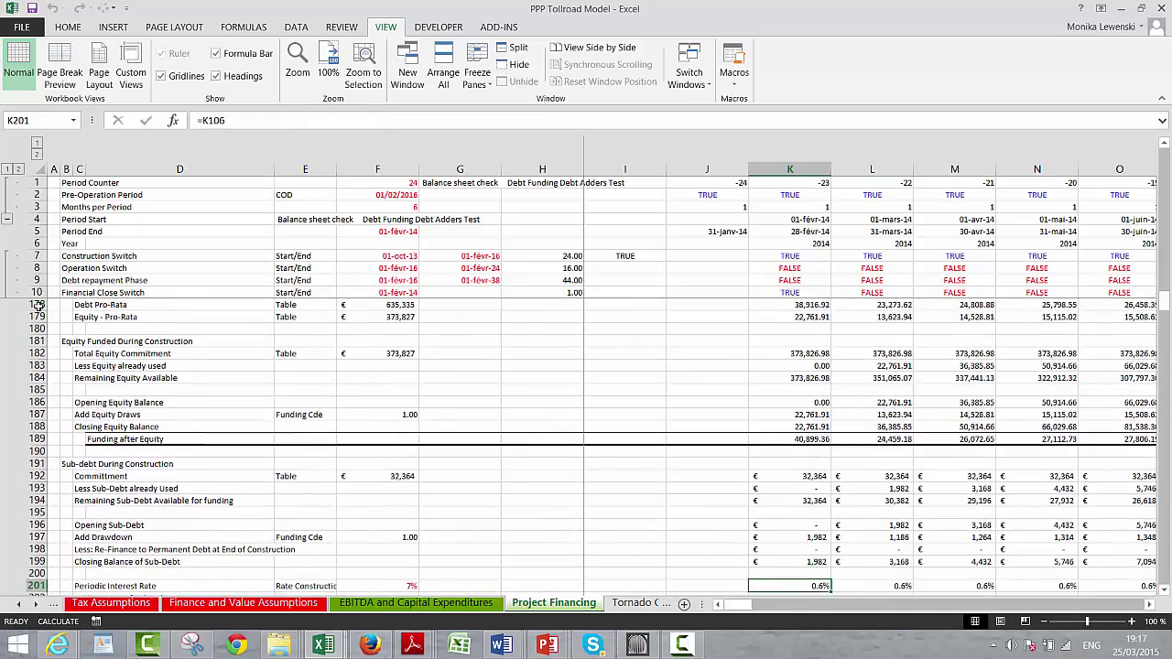
pyautogui.press('Up')
pyautogui.press('Up')
pyautogui.press('Up')
pyautogui.press('Up')
pyautogui.press('Up')
pyautogui.press('Up')
pyautogui.press('Up')
pyautogui.press('Up')
pyautogui.press('Up')
pyautogui.press('Up')
pyautogui.press('Up')
pyautogui.press('Up')
pyautogui.press('Up')
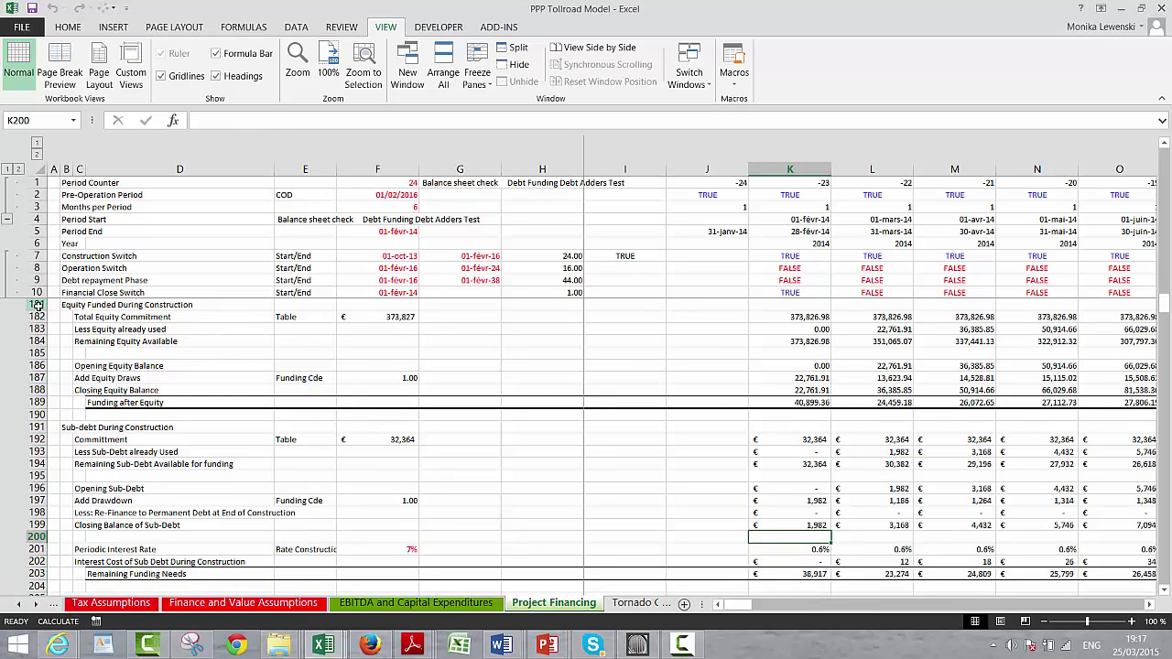
pyautogui.press('Down')
pyautogui.press('Down')
pyautogui.press('Down')
pyautogui.press('Down')
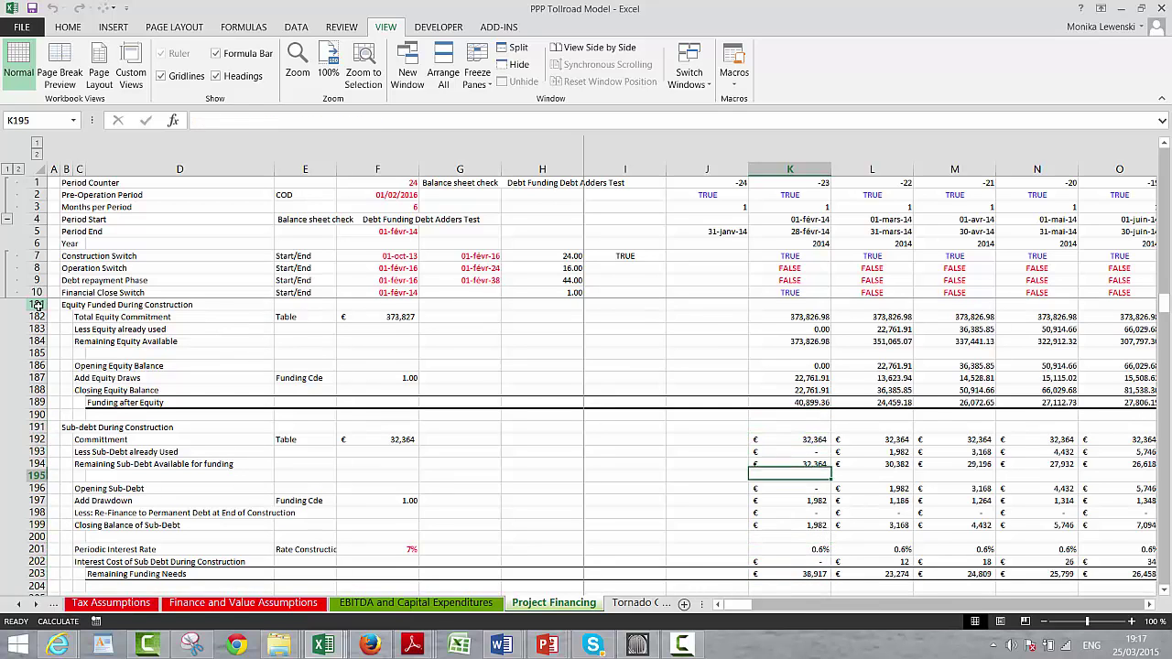
pyautogui.press('Up')
pyautogui.press('Up')
pyautogui.press('Up')
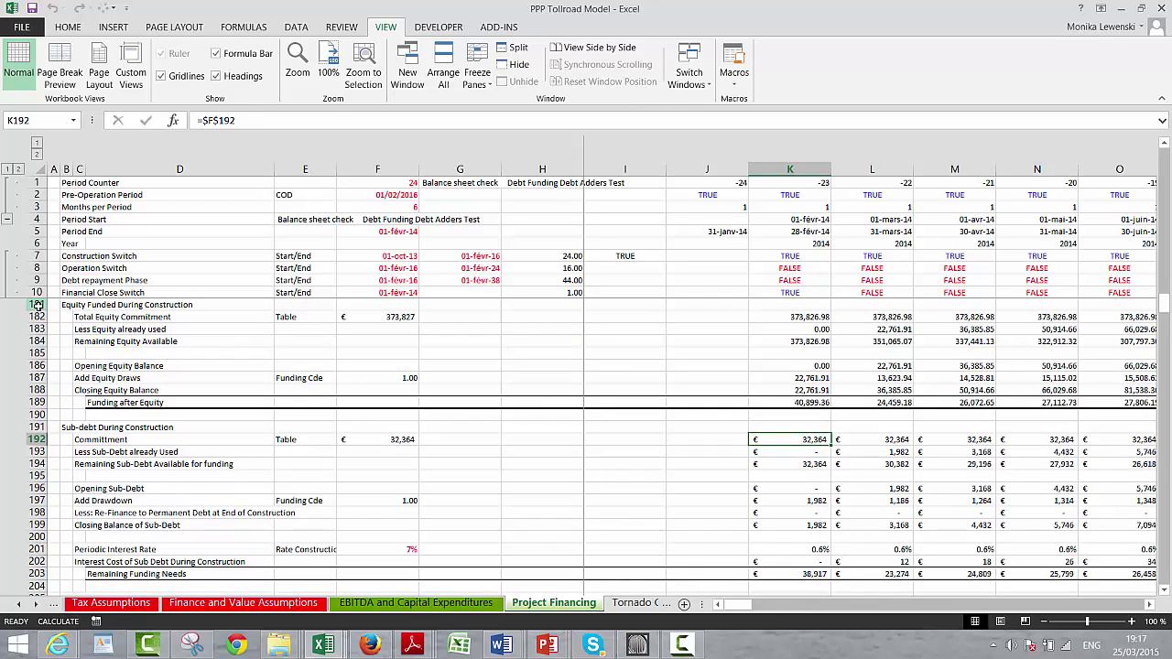
pyautogui.hotkey('shift', 'Down')
pyautogui.hotkey('shift', 'Down')
pyautogui.hotkey('shift', 'Down')
pyautogui.hotkey('shift', 'Down')
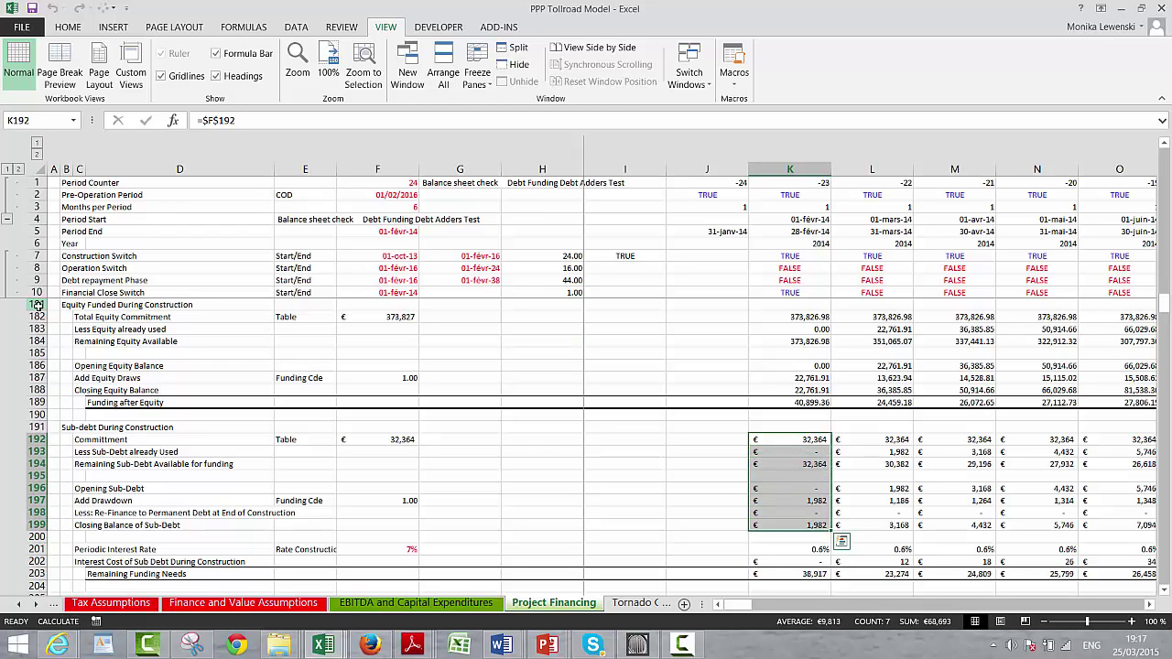
pyautogui.hotkey('ctrl', 'shift', 'Right')
pyautogui.press('Down')
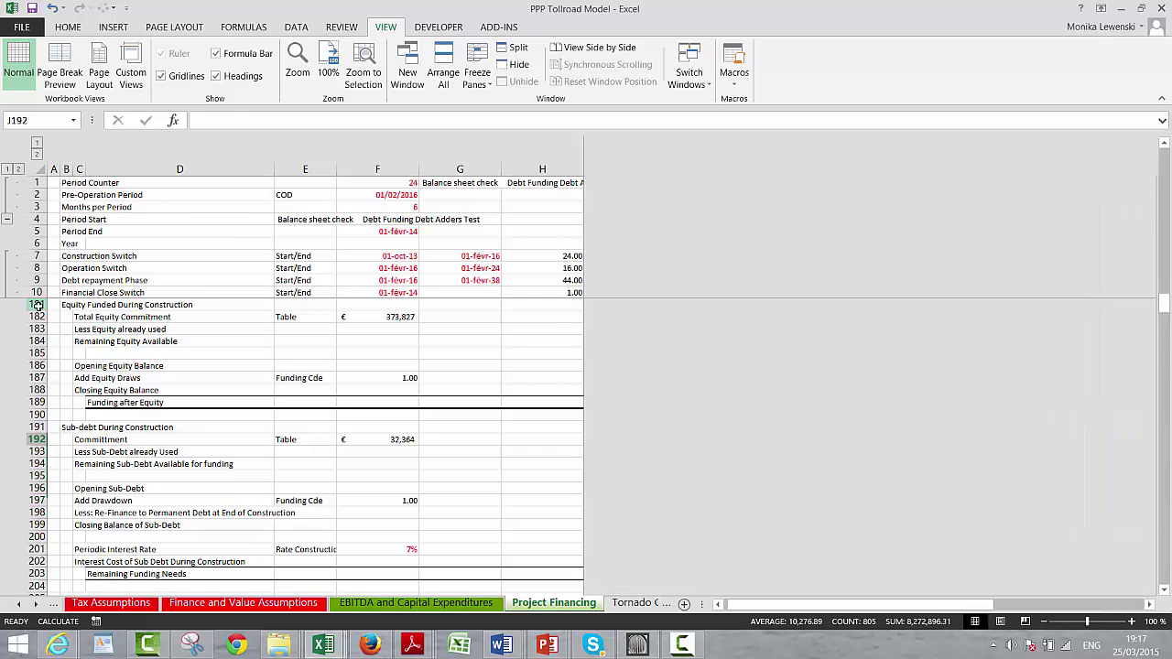
pyautogui.press('Down')
# Fill the sub-debt interest cost and remaining funding rows across all periods.
pyautogui.moveTo(723, 563); pyautogui.dragTo(724, 574)
pyautogui.hotkey('ctrl', 'shift', 'Right')
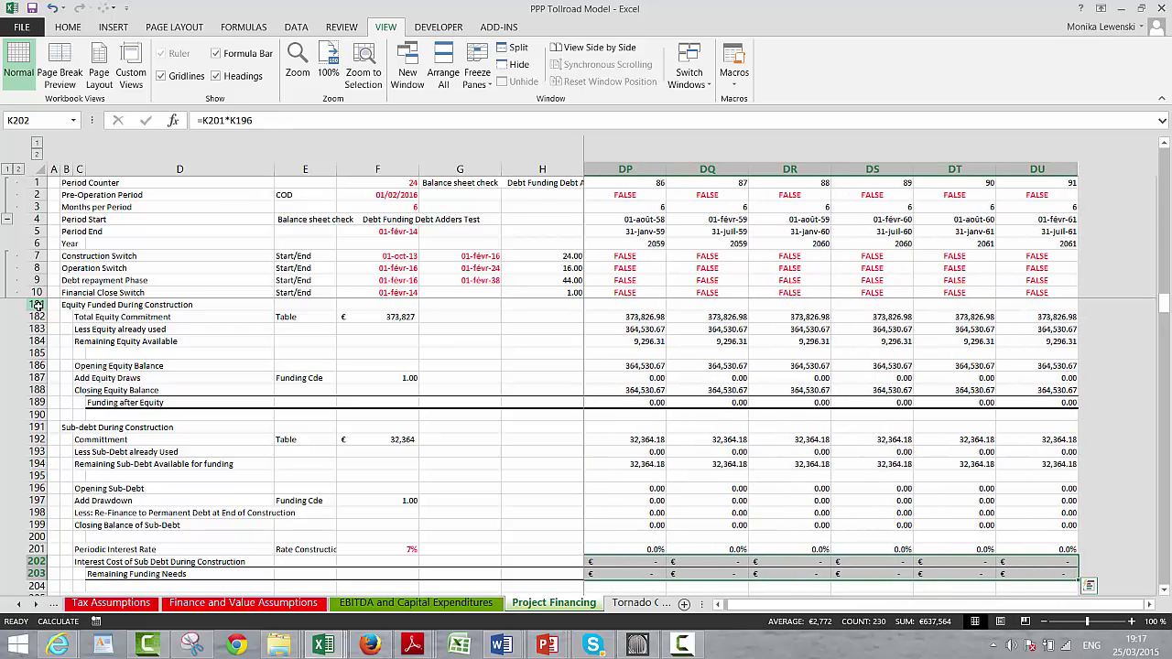
pyautogui.hotkey('ctrl', 'r')
# Format senior debt rows 206–214 as plain two-decimal numbers without euro signs.
pyautogui.press('Left')
pyautogui.press('Left')
pyautogui.press('Left')
pyautogui.press('Left')
pyautogui.press('Down')
pyautogui.press('Down')
pyautogui.press('Down')
pyautogui.press('Down')
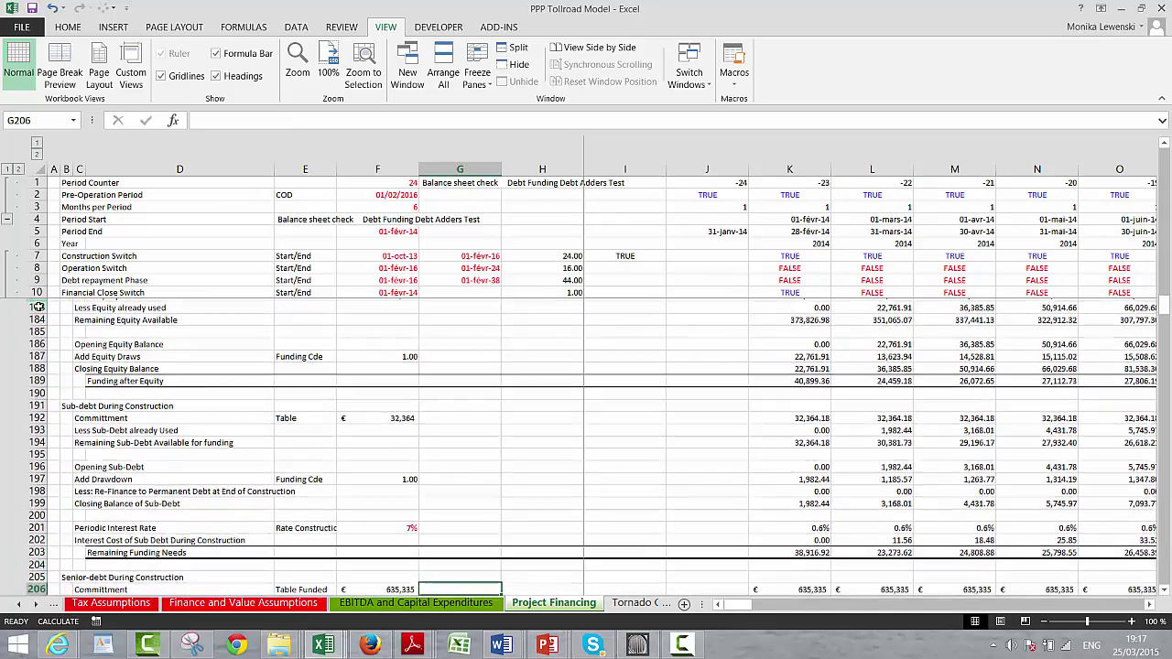
pyautogui.press('Down')
pyautogui.press('Down')
pyautogui.press('Down')
pyautogui.press('Down')
pyautogui.press('Down')
pyautogui.press('Down')
pyautogui.press('Down')
pyautogui.press('Down')
pyautogui.press('Down')
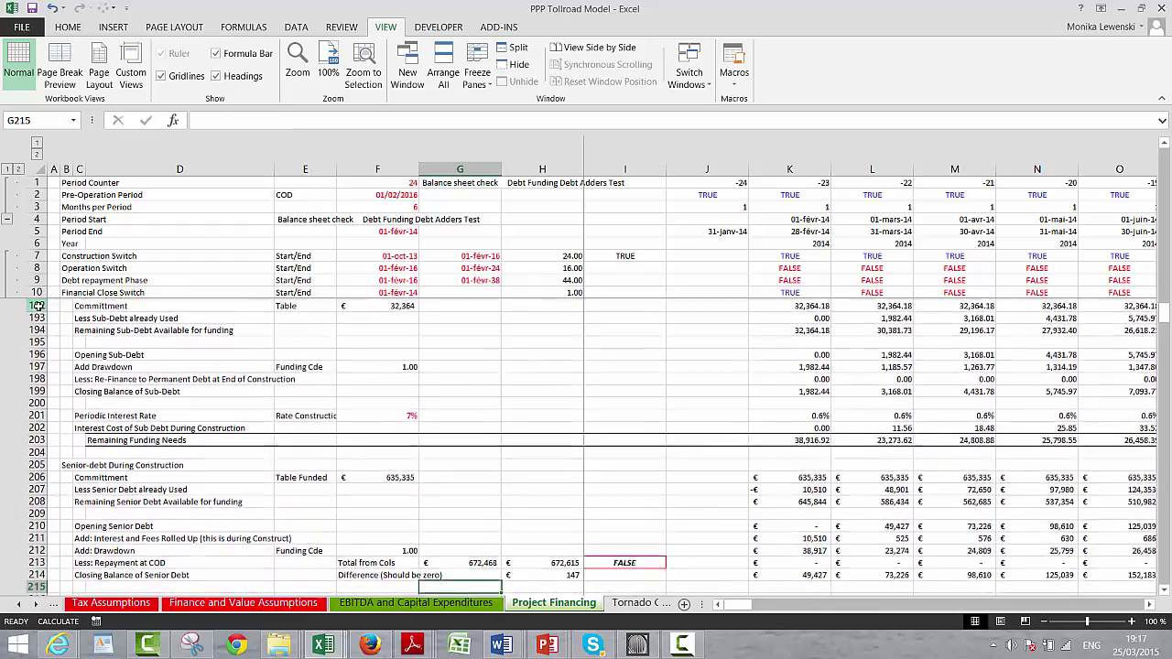
pyautogui.press('Down')
pyautogui.press('Down')
pyautogui.press('Down')
pyautogui.press('Down')
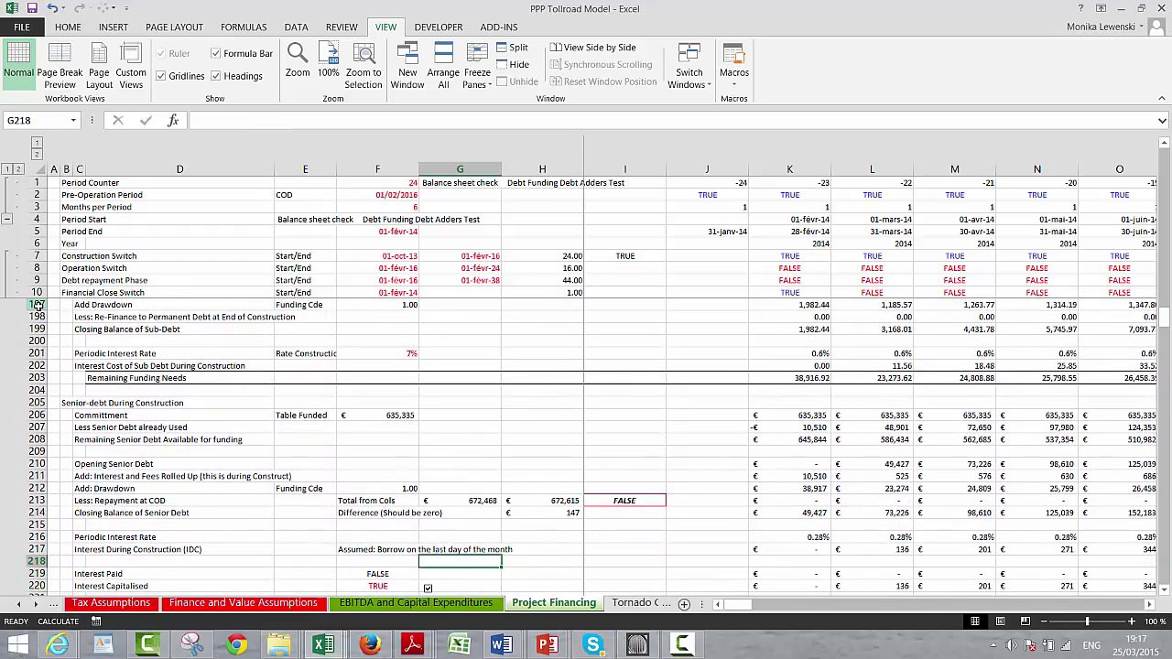
pyautogui.press('Up')
pyautogui.press('Up')
pyautogui.press('Up')
pyautogui.press('Up')
pyautogui.press('Up')
pyautogui.press('Up')
pyautogui.press('Up')
pyautogui.press('Up')
pyautogui.press('Up')
pyautogui.press('Up')
pyautogui.press('Up')
pyautogui.press('Up')
pyautogui.press('Right')
pyautogui.press('Right')
pyautogui.press('Right')
pyautogui.press('Right')
pyautogui.hotkey('shift', 'Down')
pyautogui.hotkey('shift', 'Down')
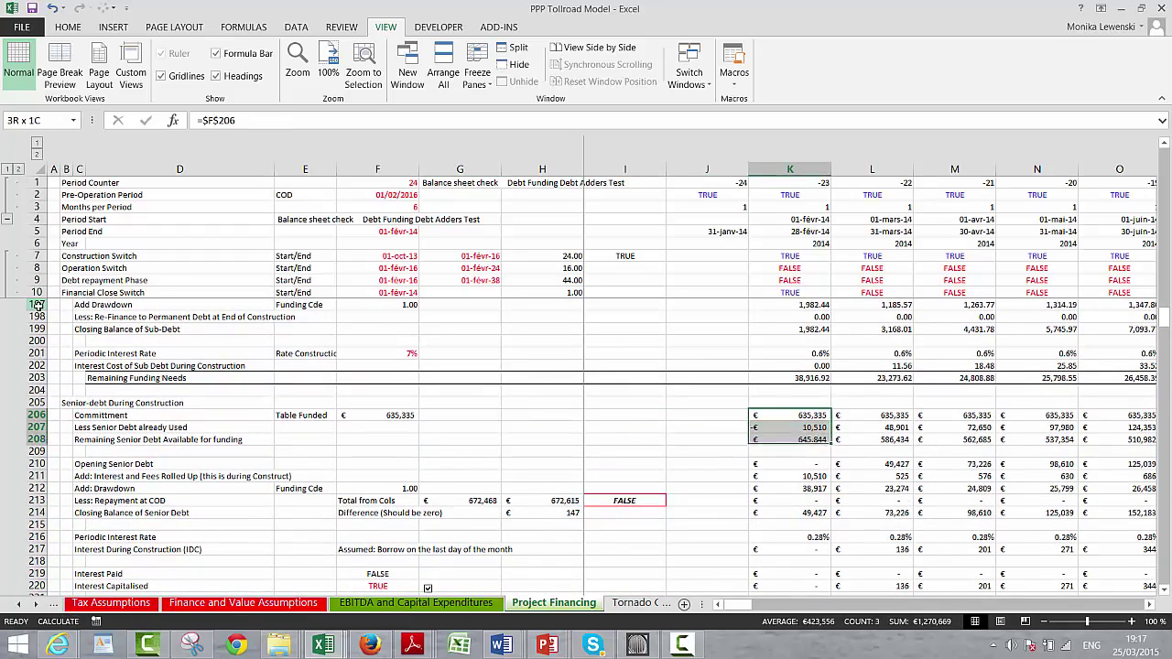
pyautogui.hotkey('shift', 'Down')
pyautogui.hotkey('shift', 'Down')
pyautogui.hotkey('shift', 'Down')
pyautogui.hotkey('shift', 'Down')
pyautogui.hotkey('shift', 'Down')
pyautogui.hotkey('shift', 'Down')
pyautogui.hotkey('shift', 'Down')
pyautogui.hotkey('shift', 'Down')
pyautogui.hotkey('shift', 'Down')
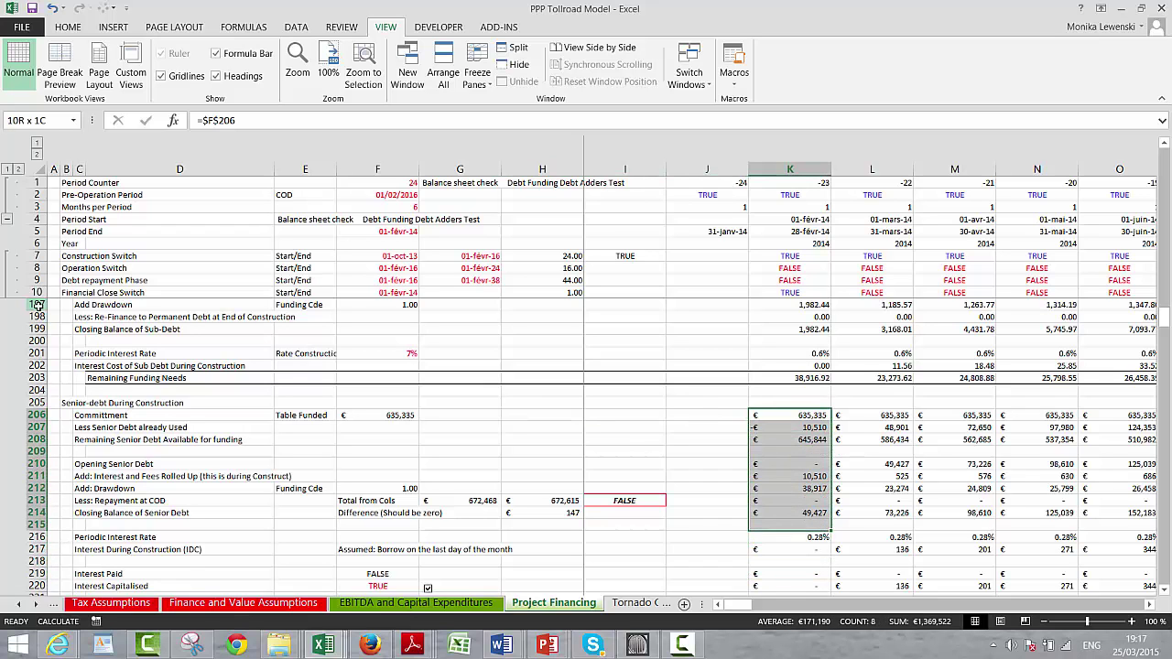
pyautogui.hotkey('ctrl', 'z')
pyautogui.hotkey('ctrl', 'z')
pyautogui.hotkey('ctrl', 'z')
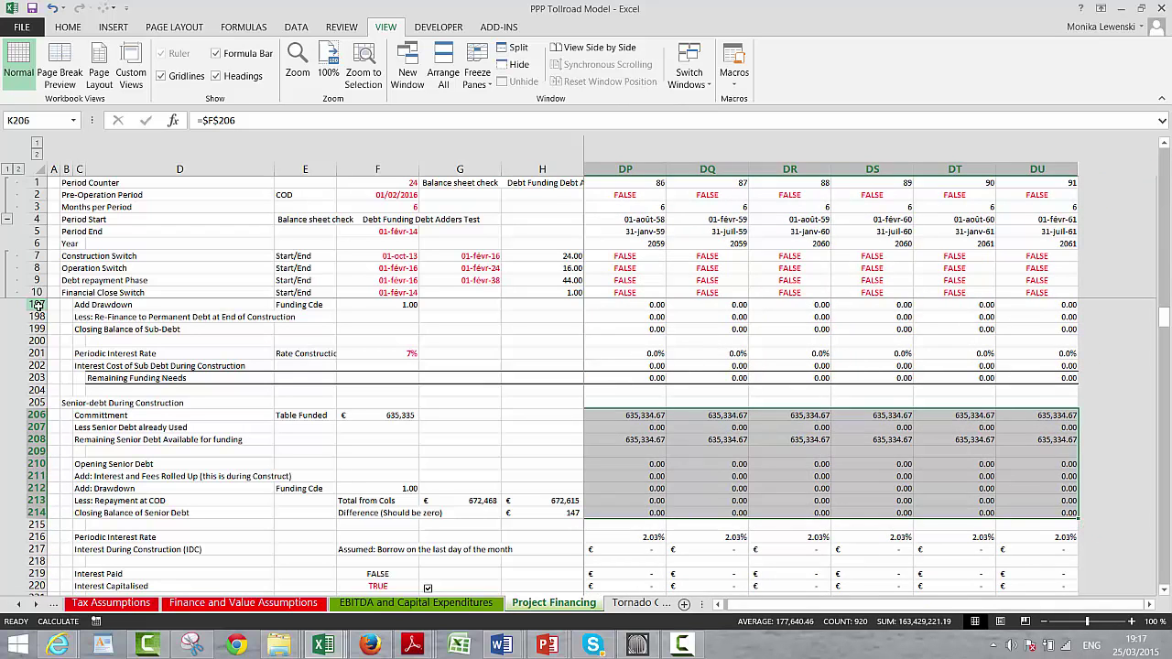
pyautogui.press('Left')
pyautogui.press('Left')
pyautogui.press('Left')
pyautogui.press('Left')
pyautogui.press('Left')
pyautogui.press('Left')
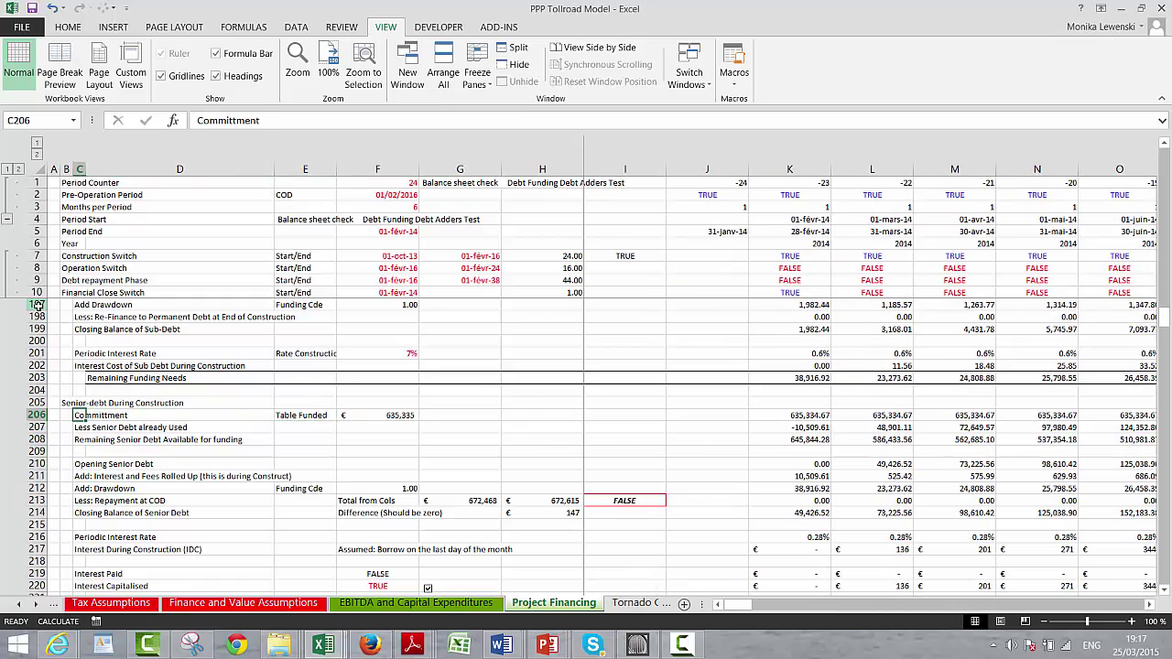
# Move down past fees, reserves and tax rows to the Cash Flow Waterfall EBITDA row.
pyautogui.press('Down')
pyautogui.press('Down')
pyautogui.press('Down')
pyautogui.press('Down')
pyautogui.press('Down')
pyautogui.press('Down')
pyautogui.press('Down')
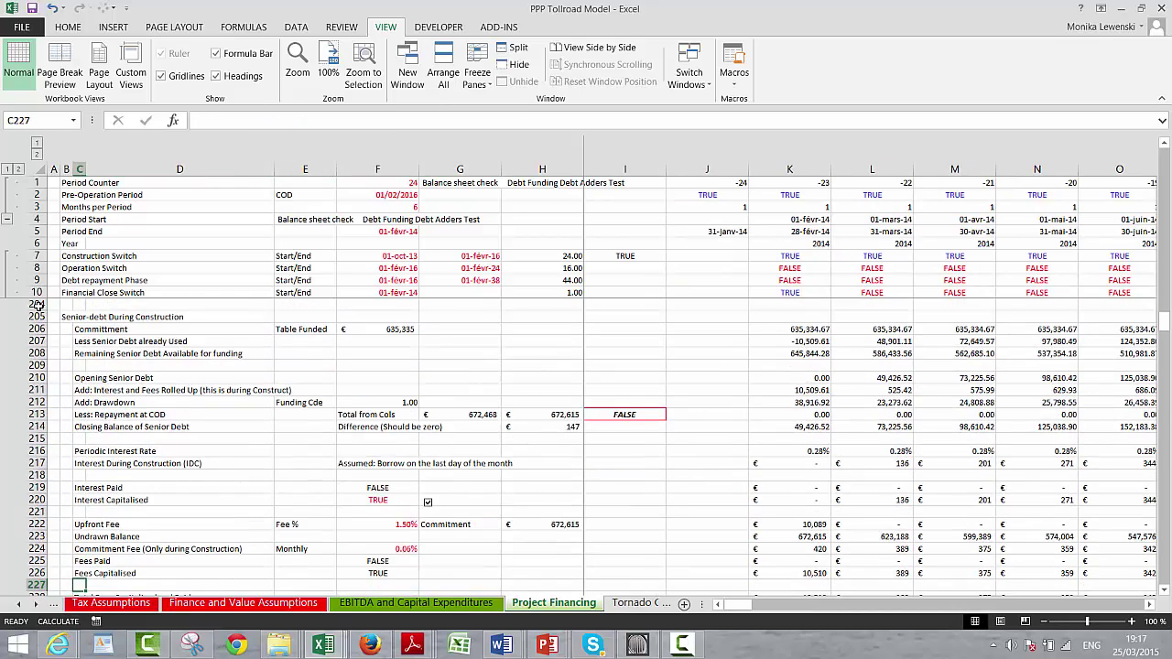
pyautogui.press('Down')
pyautogui.press('Down')
pyautogui.press('Down')
pyautogui.press('Down')
pyautogui.press('Down')
pyautogui.press('Down')
pyautogui.press('Down')
pyautogui.press('Down')
pyautogui.press('Down')
pyautogui.press('Down')
pyautogui.press('Down')
pyautogui.press('Down')
pyautogui.press('Down')
pyautogui.press('Down')
pyautogui.press('Down')
pyautogui.press('Down')
pyautogui.press('Down')
pyautogui.press('Down')
pyautogui.press('Down')
pyautogui.press('Down')
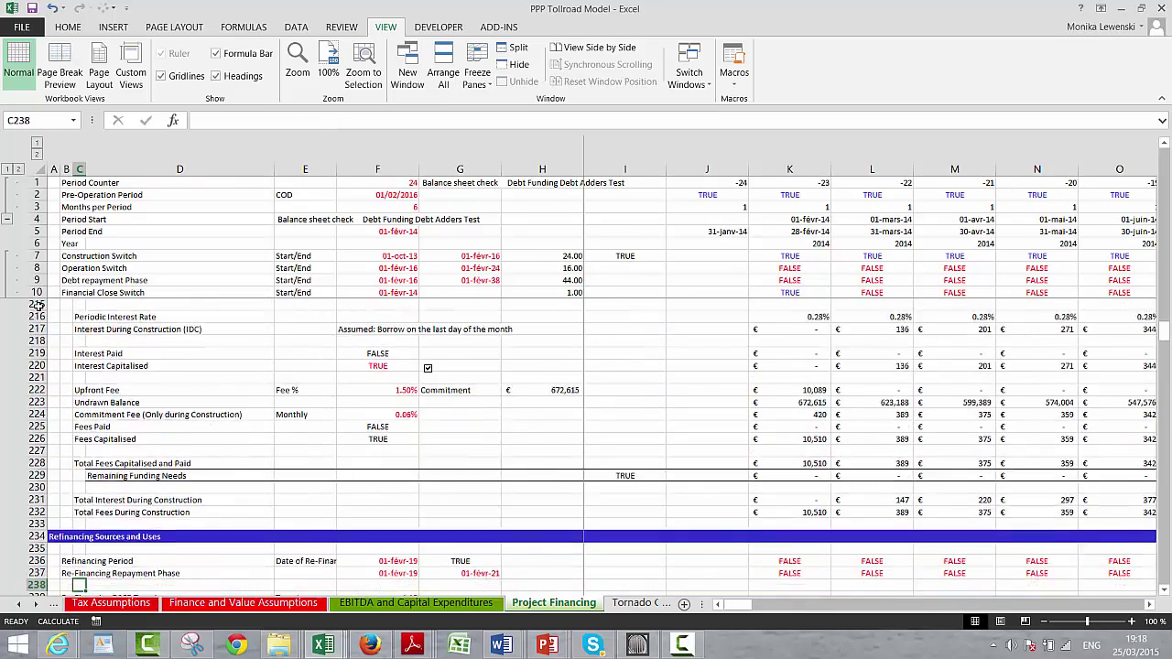
pyautogui.press('Down')
pyautogui.press('Down')
pyautogui.press('Down')
pyautogui.press('Down')
pyautogui.press('Down')
pyautogui.press('Down')
pyautogui.press('Down')
pyautogui.press('Down')
pyautogui.press('Down')
pyautogui.press('Down')
pyautogui.press('Down')
pyautogui.press('Down')
pyautogui.press('Down')
pyautogui.press('Down')
pyautogui.press('Down')
pyautogui.press('Down')
pyautogui.press('Down')
pyautogui.press('Down')
pyautogui.press('Down')
pyautogui.press('Down')
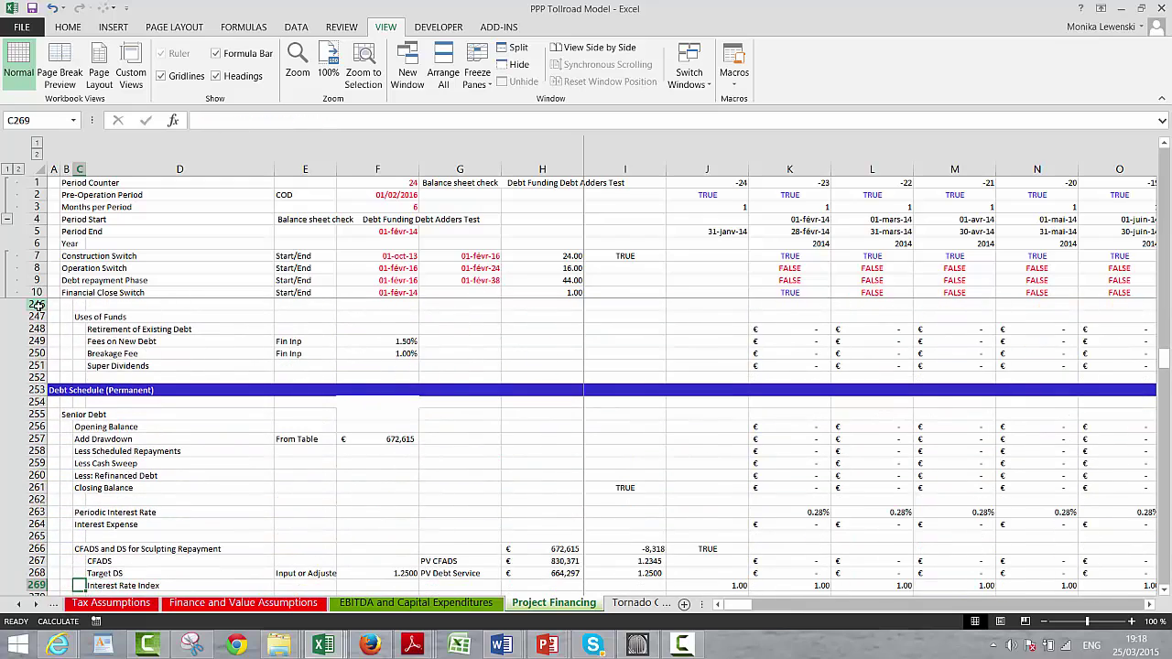
pyautogui.press('Down')
pyautogui.press('Down')
pyautogui.press('Down')
pyautogui.press('Down')
pyautogui.press('Down')
pyautogui.press('Down')
pyautogui.press('Down')
pyautogui.press('Down')
pyautogui.press('Down')
pyautogui.press('Down')
pyautogui.press('Down')
pyautogui.press('Down')
pyautogui.press('Down')
pyautogui.press('Down')
pyautogui.press('Down')
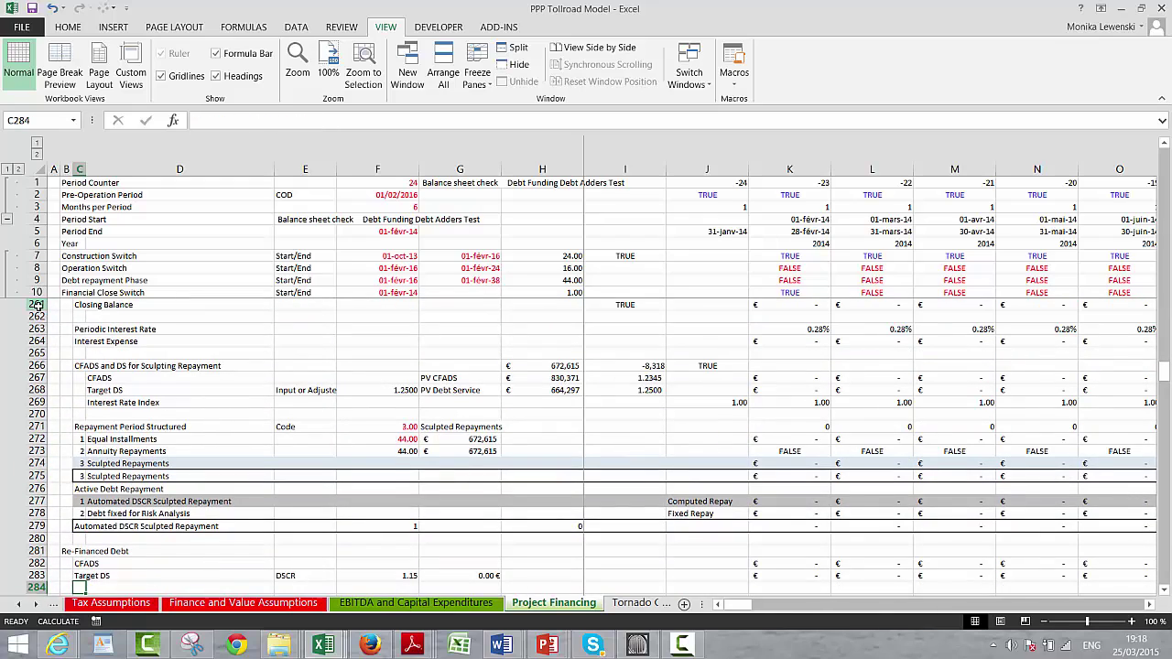
pyautogui.press('Down')
pyautogui.press('Down')
pyautogui.press('Down')
pyautogui.press('Down')
pyautogui.press('Down')
pyautogui.press('Down')
pyautogui.press('Down')
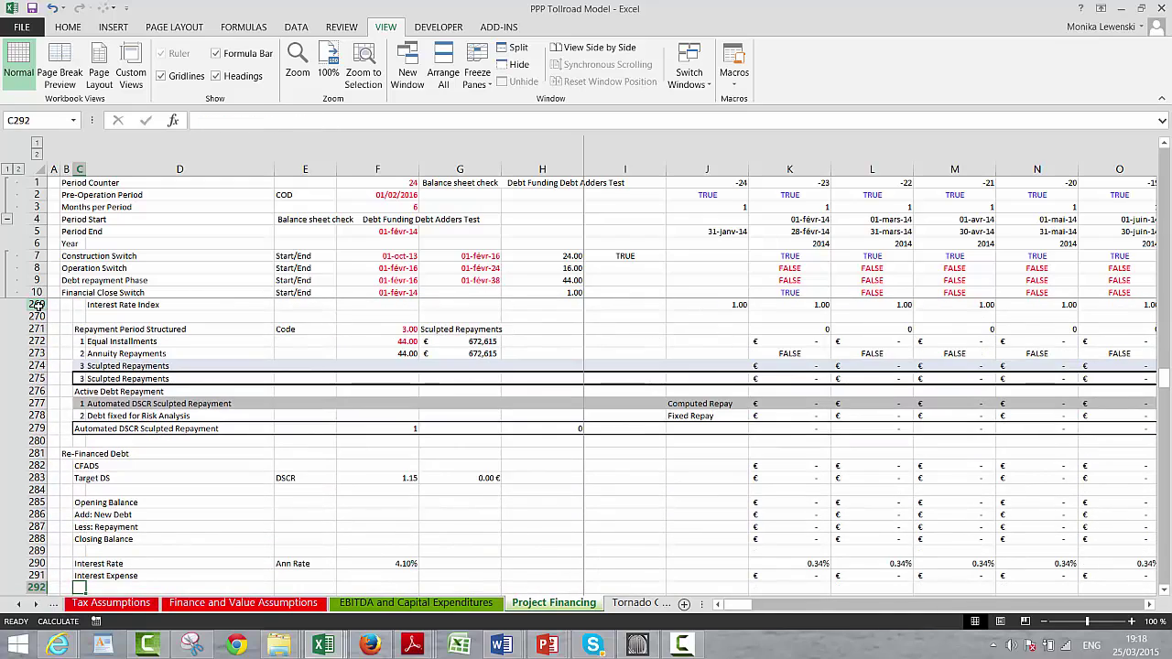
pyautogui.press('Down')
pyautogui.press('Down')
pyautogui.press('Down')
pyautogui.press('Down')
pyautogui.press('Down')
pyautogui.press('Down')
pyautogui.press('Down')
pyautogui.press('Down')
pyautogui.press('Down')
pyautogui.press('Down')
pyautogui.press('Down')
pyautogui.press('Down')
pyautogui.press('Down')
pyautogui.press('Down')
pyautogui.press('Down')
pyautogui.press('Down')
pyautogui.press('Down')
pyautogui.press('Down')
pyautogui.press('Down')
pyautogui.press('Down')
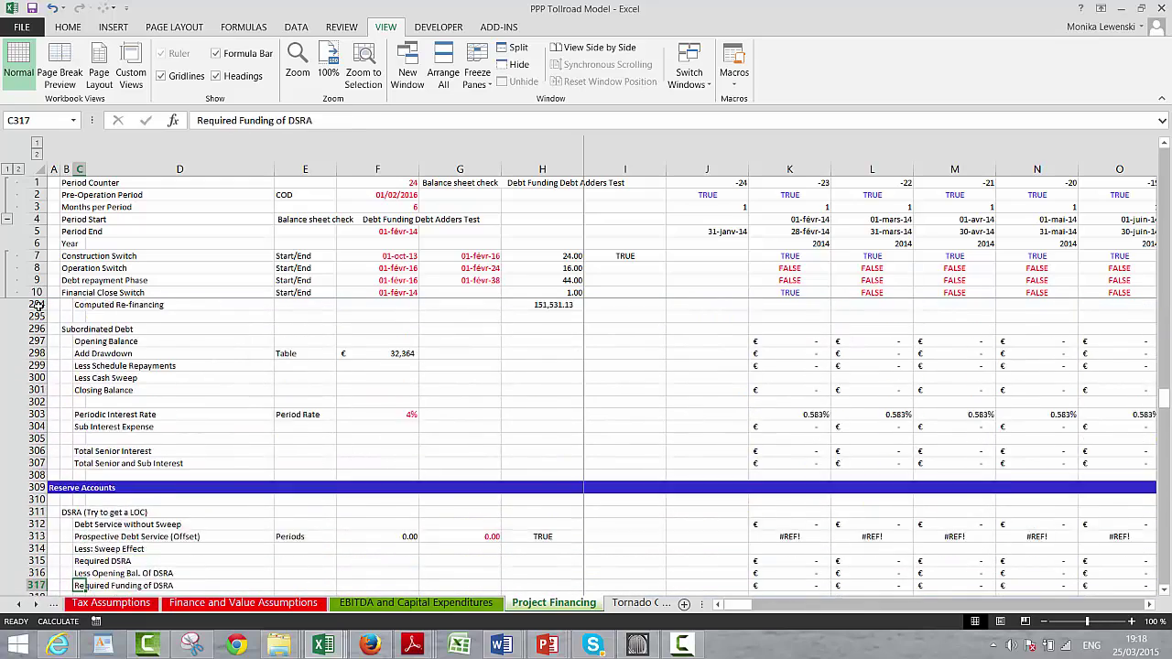
pyautogui.press('Down')
pyautogui.press('Down')
pyautogui.press('Down')
pyautogui.press('Down')
pyautogui.press('Down')
pyautogui.press('Down')
pyautogui.press('Down')
pyautogui.press('Down')
pyautogui.press('Down')
pyautogui.press('Down')
pyautogui.press('Down')
pyautogui.press('Down')
pyautogui.press('Down')
pyautogui.press('Down')
pyautogui.press('Down')
pyautogui.press('Down')
pyautogui.press('Down')
pyautogui.press('Down')
pyautogui.press('Down')
pyautogui.press('Down')
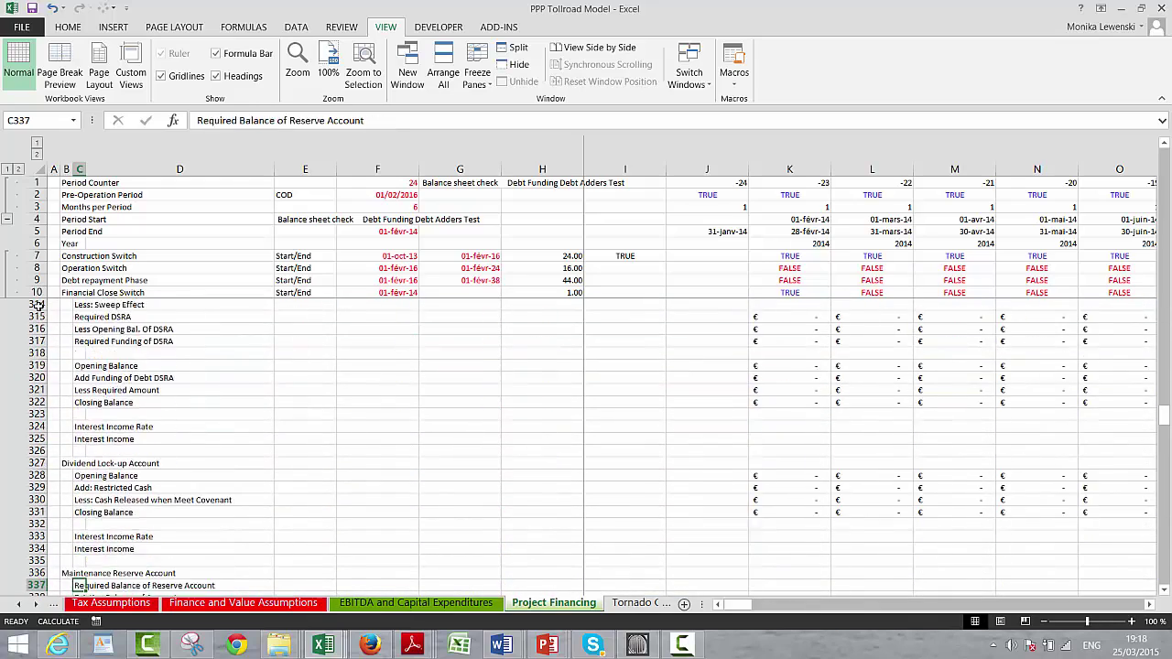
pyautogui.press('Down')
pyautogui.press('Down')
pyautogui.press('Down')
pyautogui.press('Down')
pyautogui.press('Down')
pyautogui.press('Down')
pyautogui.press('Down')
pyautogui.press('Down')
pyautogui.press('Down')
pyautogui.press('Down')
pyautogui.press('Down')
pyautogui.press('Down')
pyautogui.press('Down')
pyautogui.press('Down')
pyautogui.press('Down')
pyautogui.press('Down')
pyautogui.press('Down')
pyautogui.press('Down')
pyautogui.press('Down')
pyautogui.press('Down')
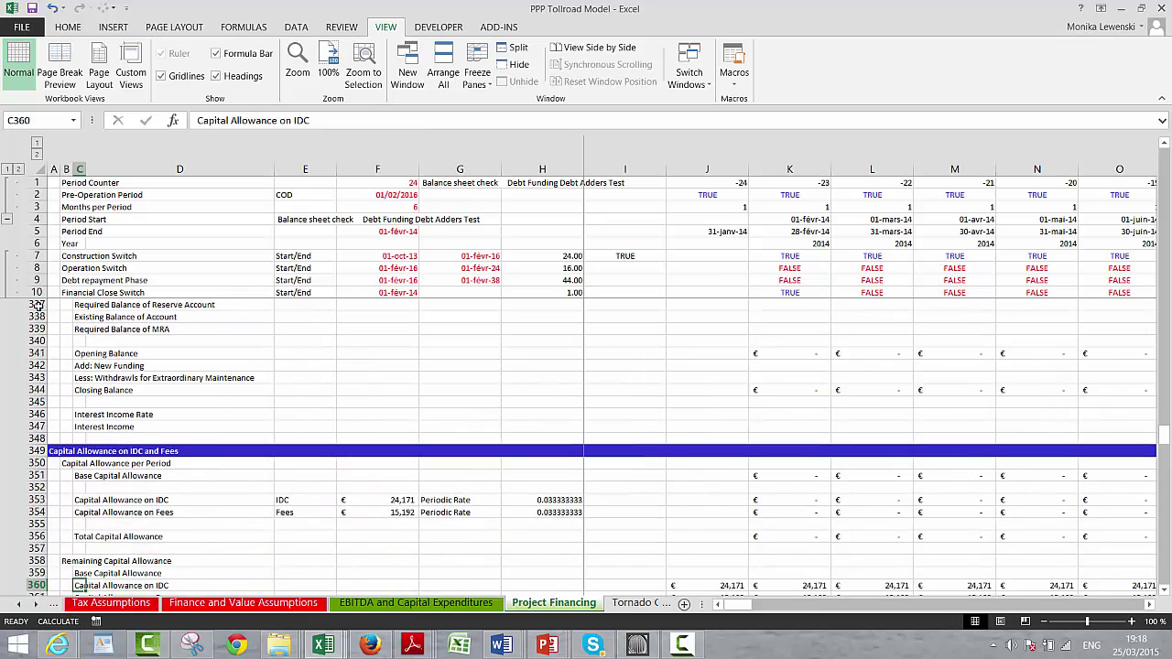
pyautogui.press('Down')
pyautogui.press('Down')
pyautogui.press('Down')
pyautogui.press('Down')
pyautogui.press('Down')
pyautogui.press('Down')
pyautogui.press('Down')
pyautogui.press('Down')
pyautogui.press('Down')
pyautogui.press('Down')
pyautogui.press('Down')
pyautogui.press('Down')
pyautogui.press('Down')
pyautogui.press('Down')
pyautogui.press('Down')
pyautogui.press('Down')
pyautogui.press('Down')
pyautogui.press('Down')
pyautogui.press('Down')
pyautogui.press('Down')
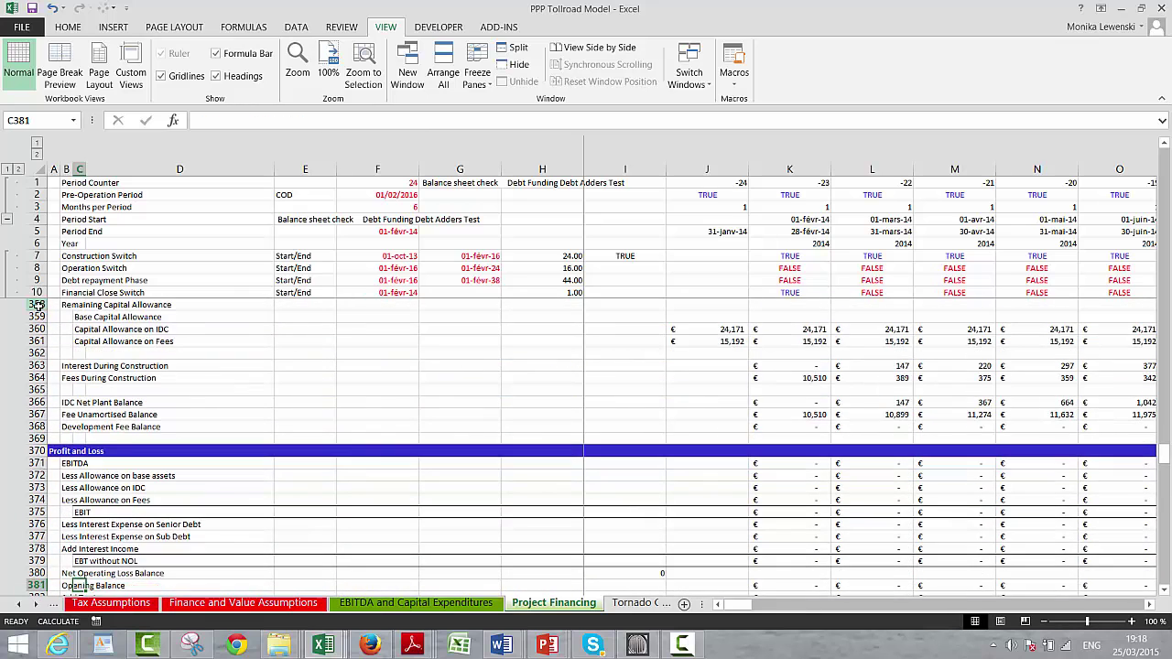
pyautogui.press('Down')
pyautogui.press('Down')
pyautogui.press('Down')
pyautogui.press('Down')
pyautogui.press('Down')
pyautogui.press('Down')
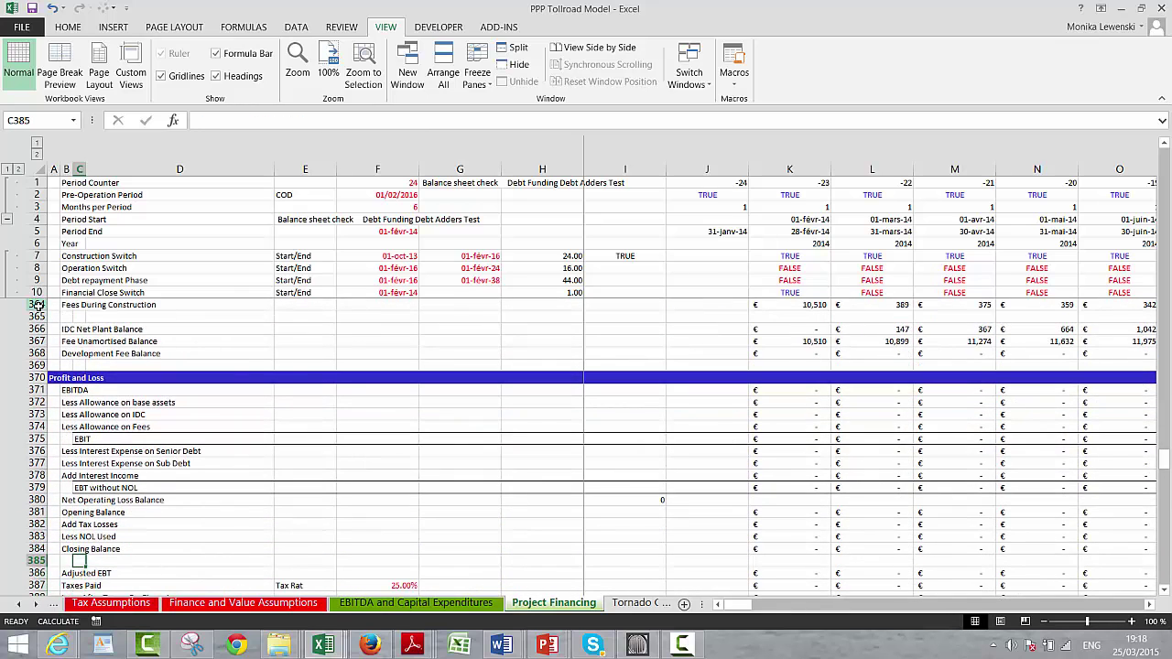
pyautogui.press('Down')
pyautogui.press('Down')
pyautogui.press('Down')
pyautogui.press('Down')
pyautogui.press('Down')
pyautogui.press('Down')
pyautogui.press('Down')
pyautogui.press('Down')
pyautogui.press('Down')
pyautogui.press('Down')
pyautogui.press('Down')
pyautogui.press('Down')
pyautogui.press('Down')
pyautogui.press('Down')
pyautogui.press('Down')
pyautogui.press('Down')
pyautogui.press('Down')
pyautogui.press('Down')
pyautogui.press('Down')
pyautogui.press('Down')
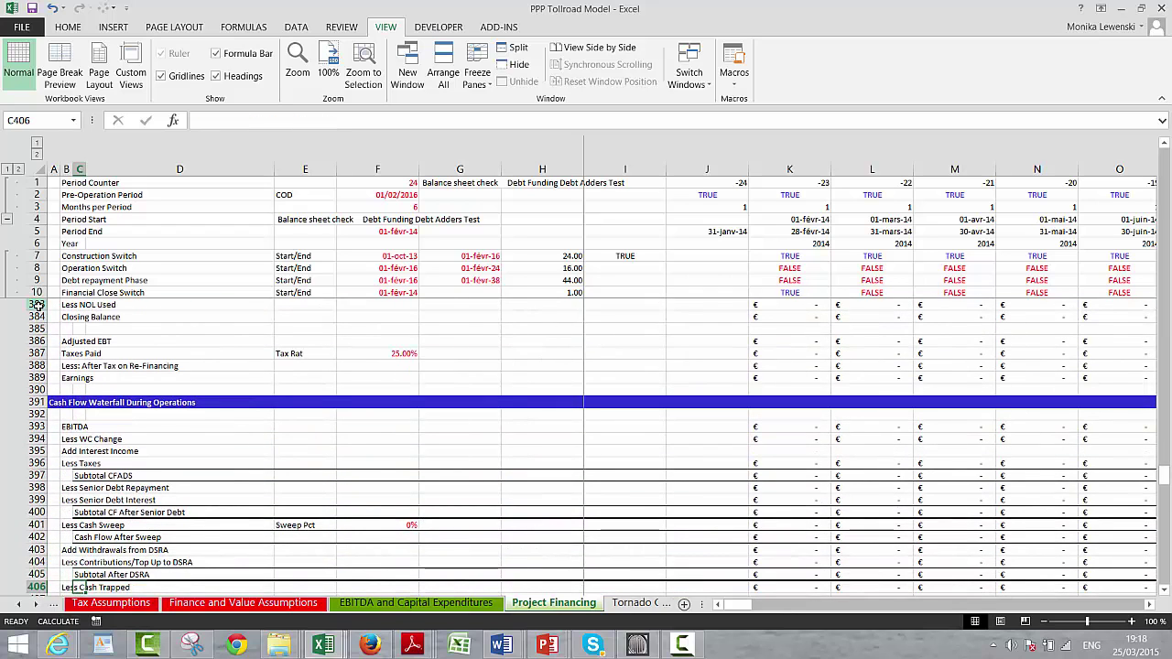
pyautogui.press('Up')
pyautogui.press('Up')
pyautogui.press('Up')
pyautogui.press('Up')
pyautogui.press('Up')
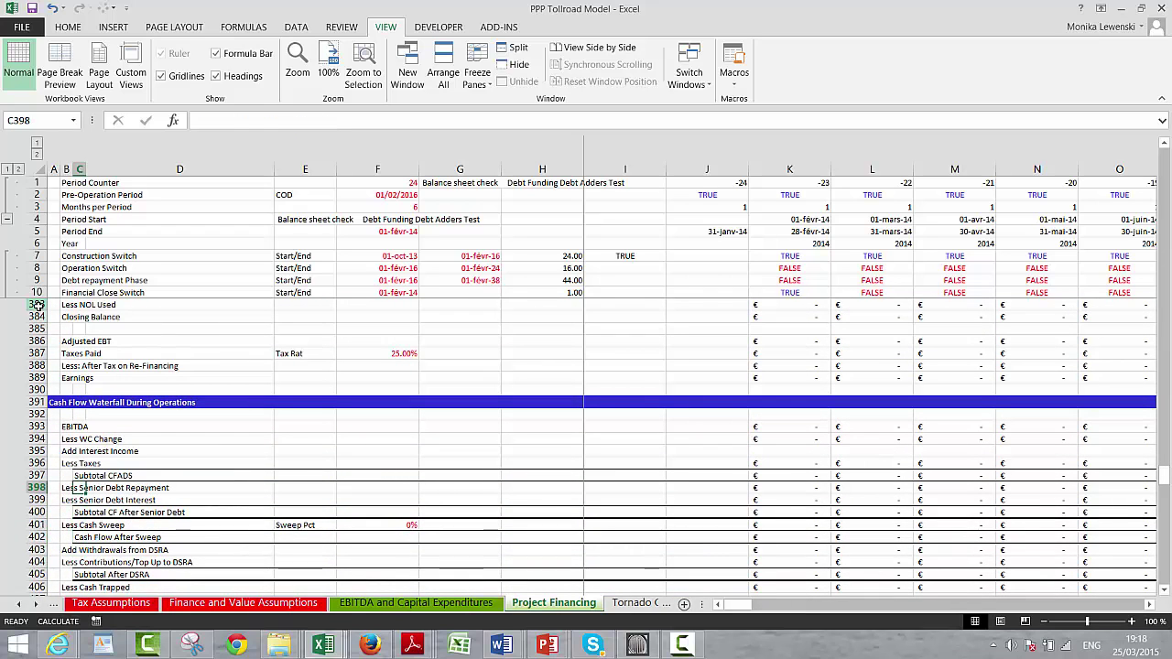
pyautogui.press('Up')
pyautogui.press('Up')
pyautogui.press('Right')
pyautogui.press('Right')
pyautogui.press('Right')
pyautogui.press('Right')
pyautogui.press('Right')
pyautogui.press('Right')
pyautogui.press('Right')
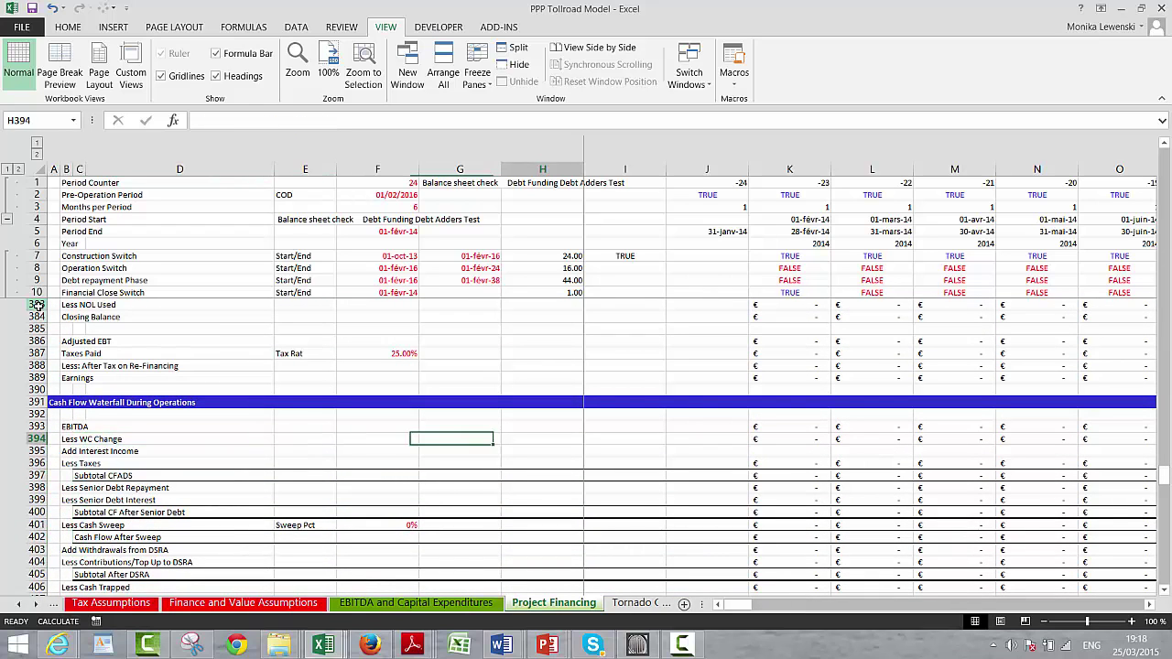
# Format waterfall cells K393:DU413, EBITDA to Dividends, as two-decimal numbers.
pyautogui.press('Right')
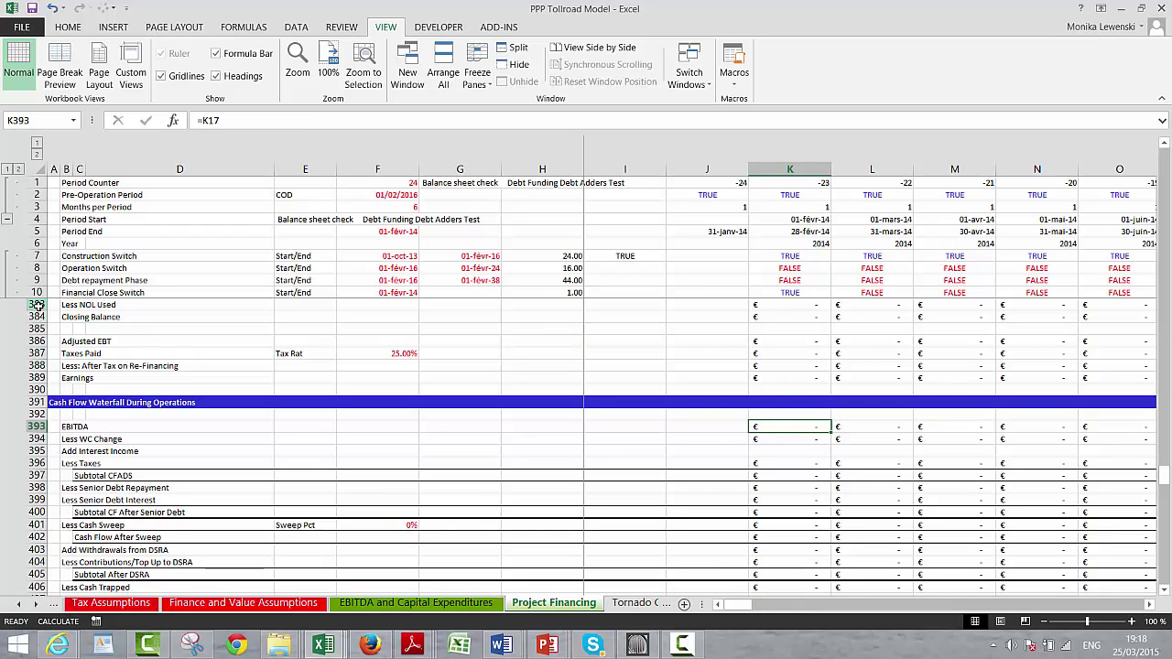
pyautogui.hotkey('shift', 'Down')
pyautogui.hotkey('shift', 'Down')
pyautogui.hotkey('shift', 'Down')
pyautogui.hotkey('shift', 'Down')
pyautogui.hotkey('shift', 'Down')
pyautogui.hotkey('shift', 'Down')
pyautogui.hotkey('shift', 'Down')
pyautogui.hotkey('shift', 'Down')
pyautogui.hotkey('shift', 'Down')
pyautogui.hotkey('shift', 'Down')
pyautogui.hotkey('shift', 'Down')
pyautogui.hotkey('shift', 'Down')
pyautogui.hotkey('shift', 'Down')
pyautogui.hotkey('shift', 'Down')
pyautogui.hotkey('shift', 'Down')
pyautogui.hotkey('shift', 'Down')
pyautogui.hotkey('shift', 'Down')
pyautogui.hotkey('shift', 'Down')
pyautogui.hotkey('shift', 'Down')
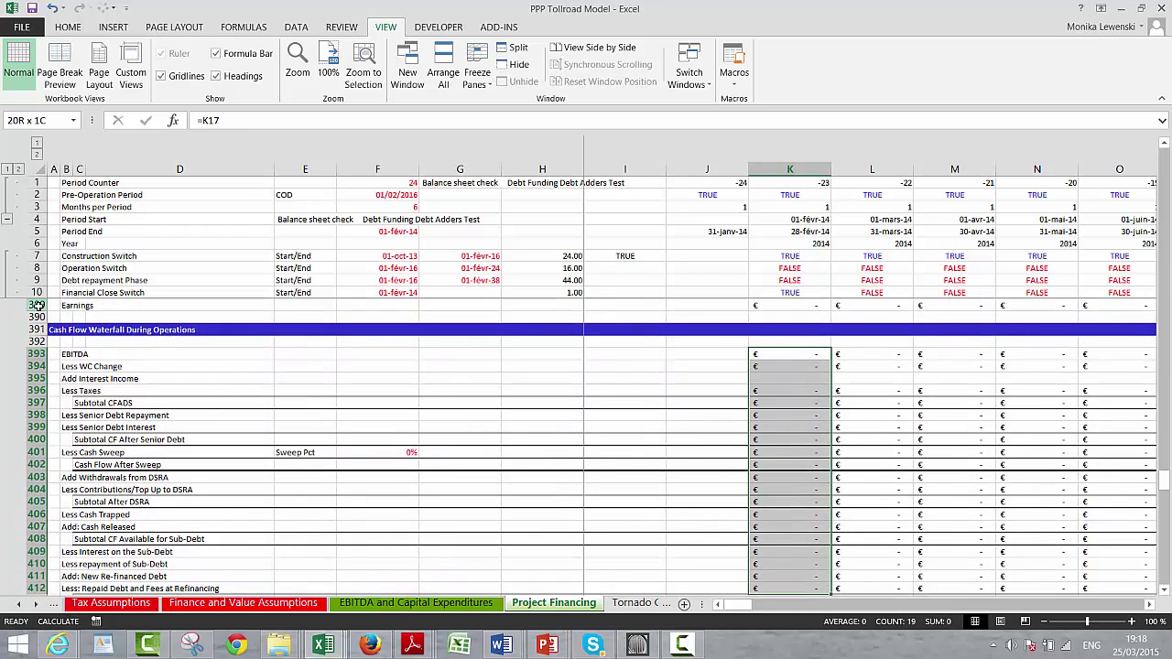
pyautogui.hotkey('shift', 'Down')
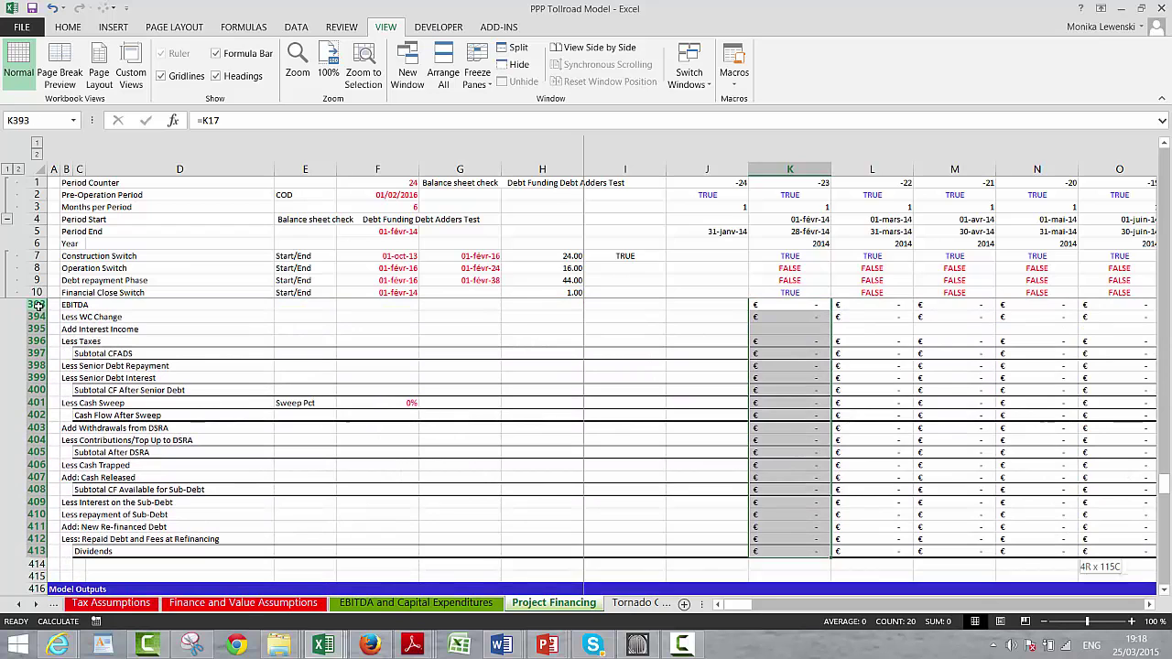
pyautogui.hotkey('ctrl', 'shift', 'Right')
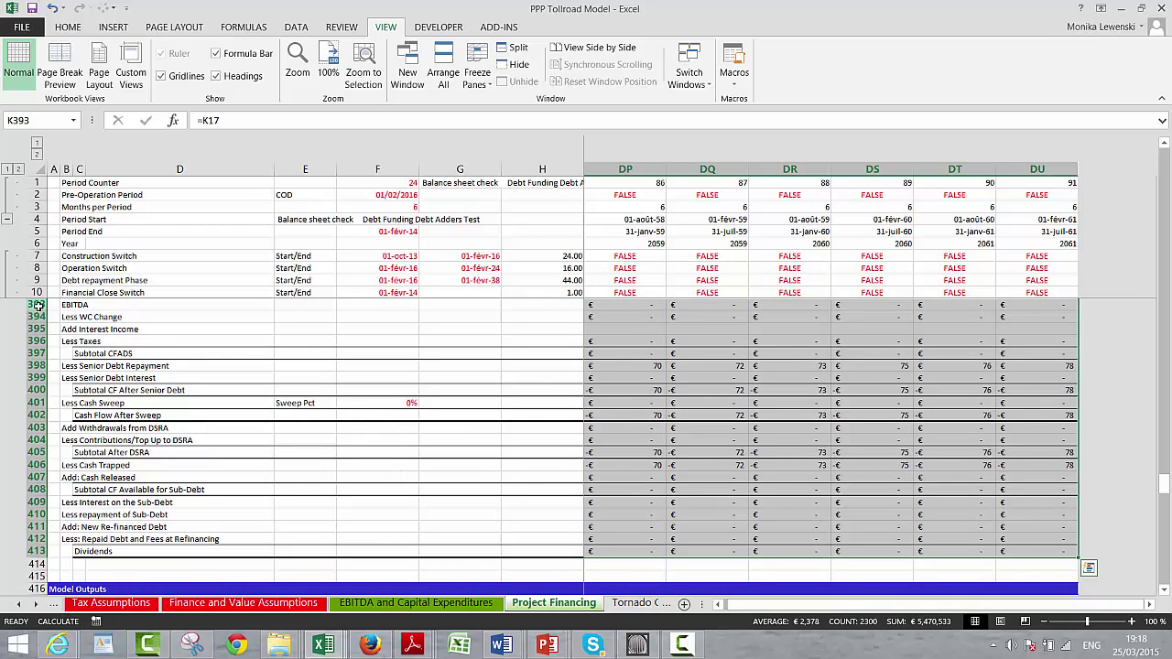
pyautogui.hotkey('ctrl', 'Left')
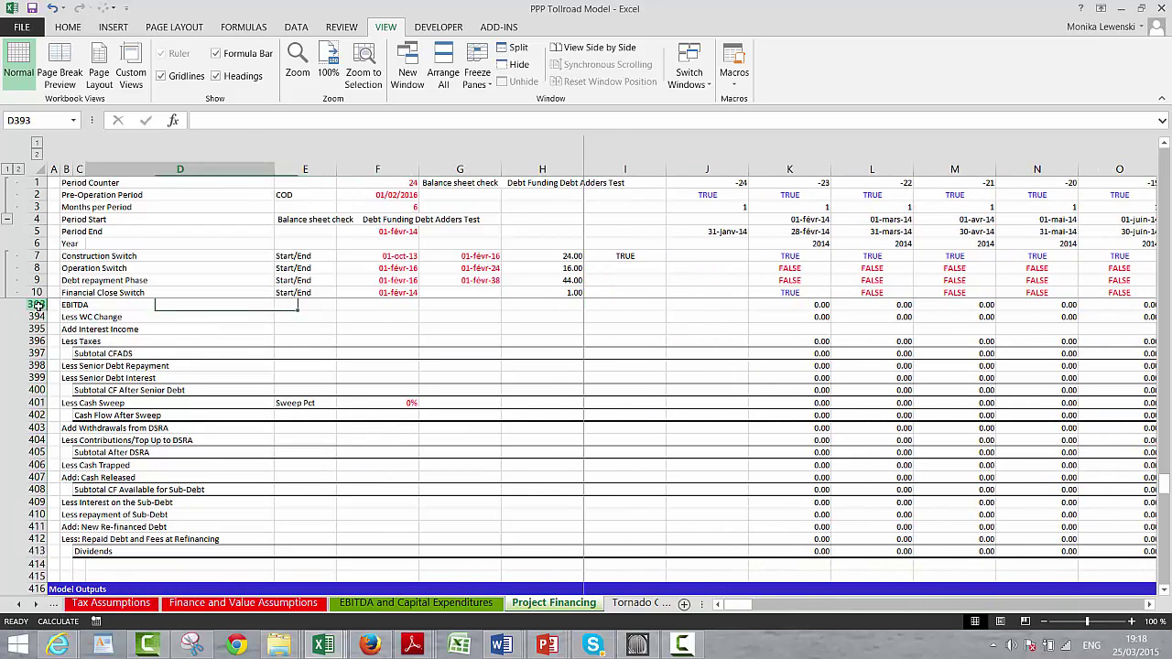
# Select the entire Add Interest Income row below Less WC Change.
pyautogui.hotkey('ctrl', 'Left')
pyautogui.press('Down')
pyautogui.hotkey('shift', 'space')
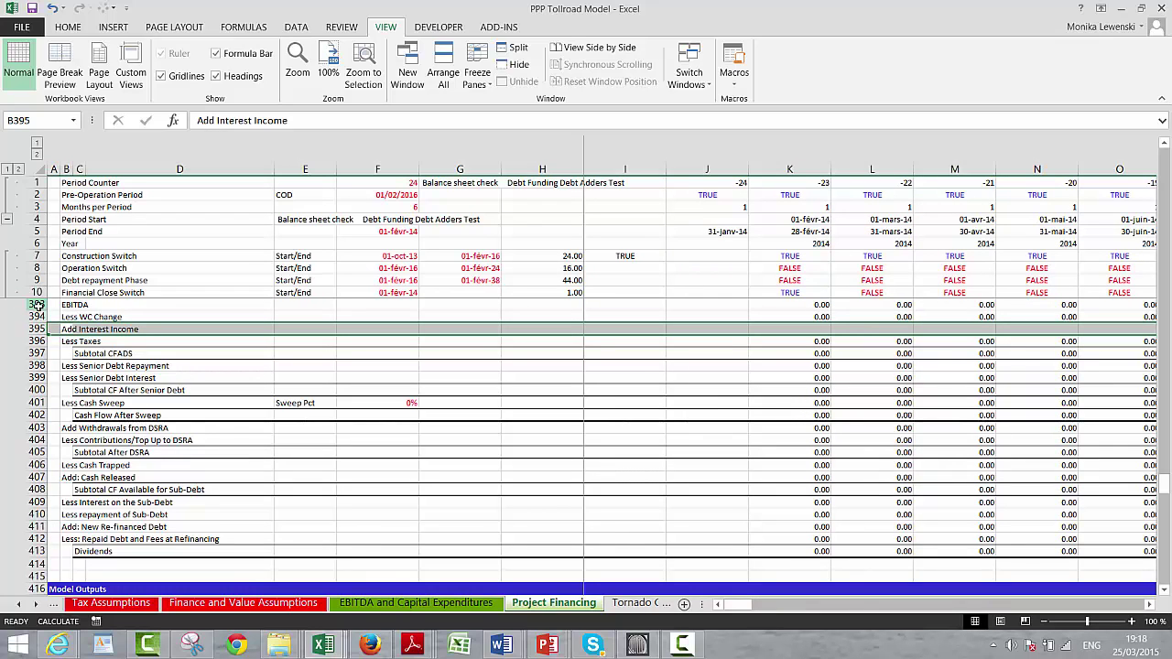
# Insert a blank row above Add Interest Income and begin its 'Add:' label.
pyautogui.hotkey('ctrl', 'shift', '+')
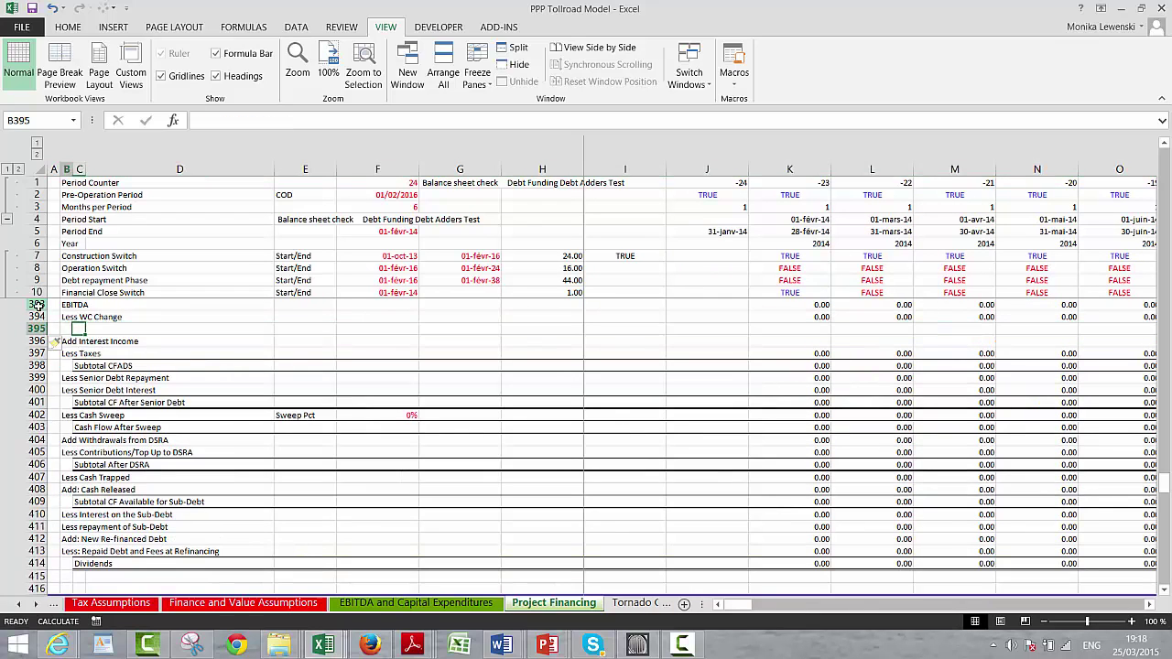
pyautogui.write('Add:')
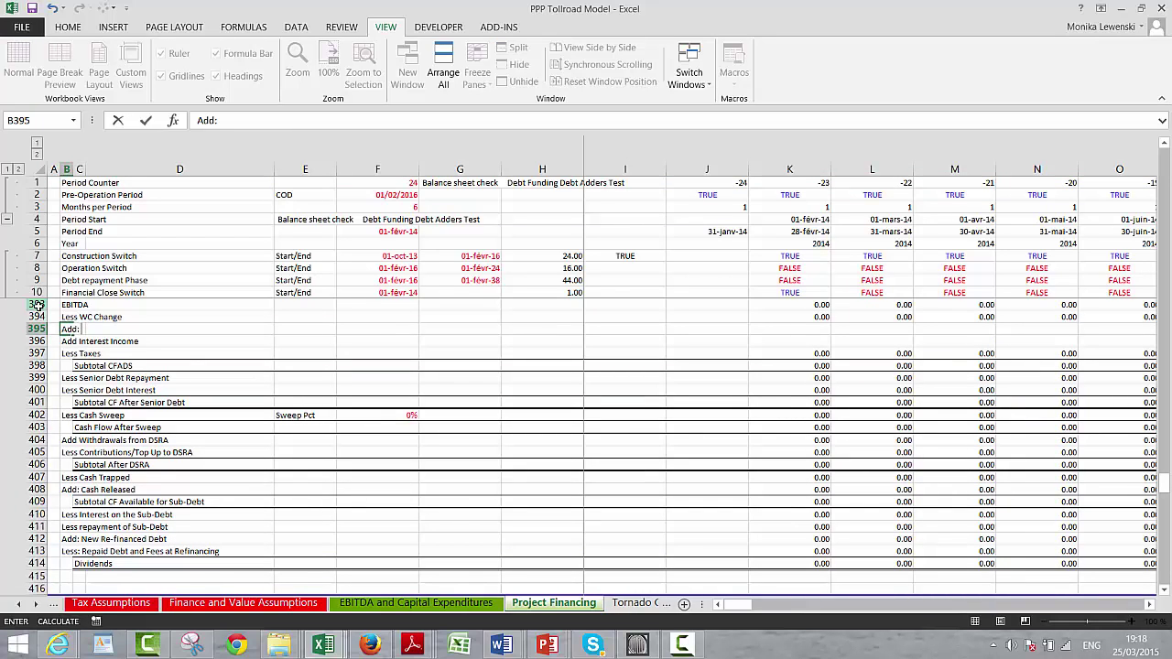
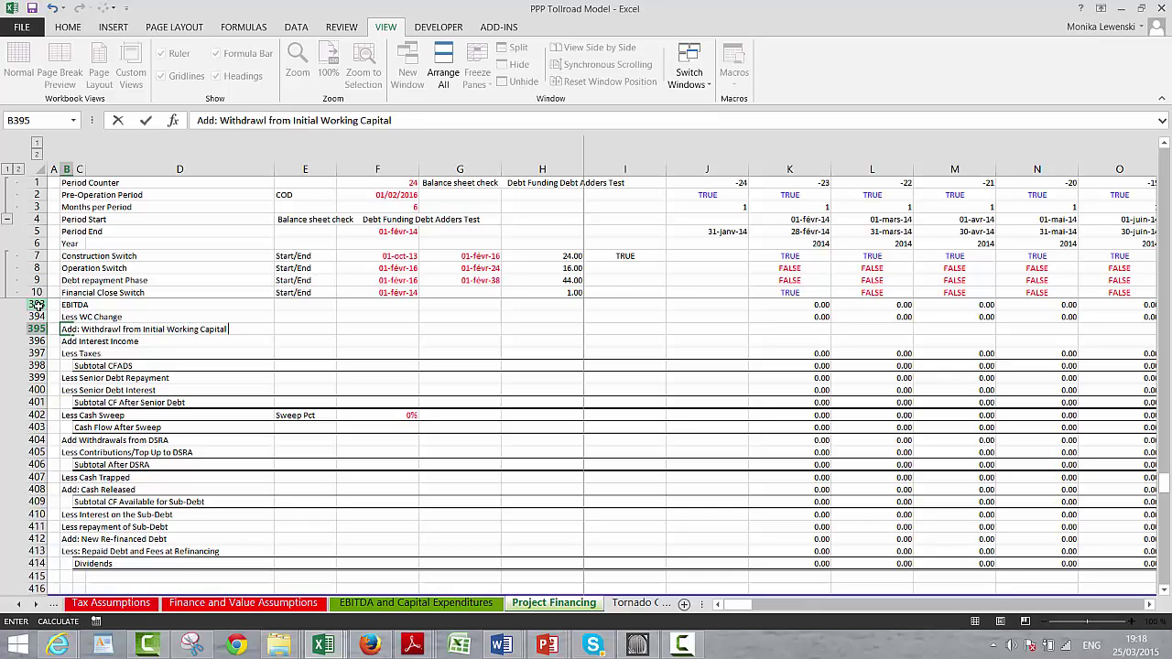
# Finish the B395 label 'Add: Withdrawl from Initial Working Capital Account' and move toward column K.
pyautogui.write('nt')
pyautogui.press('Return')
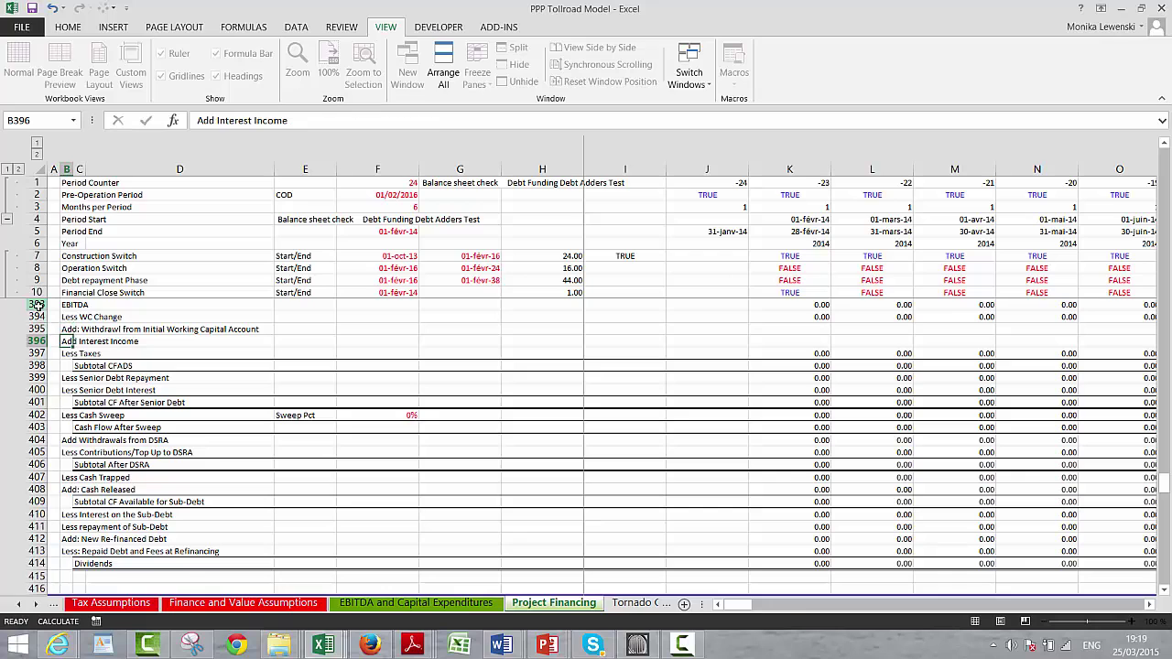
pyautogui.press('Up')
pyautogui.press('Right')
pyautogui.press('Right')
pyautogui.press('Right')
pyautogui.press('Right')
pyautogui.press('Right')
pyautogui.press('Right')
pyautogui.press('Right')
pyautogui.press('Right')
pyautogui.press('Right')
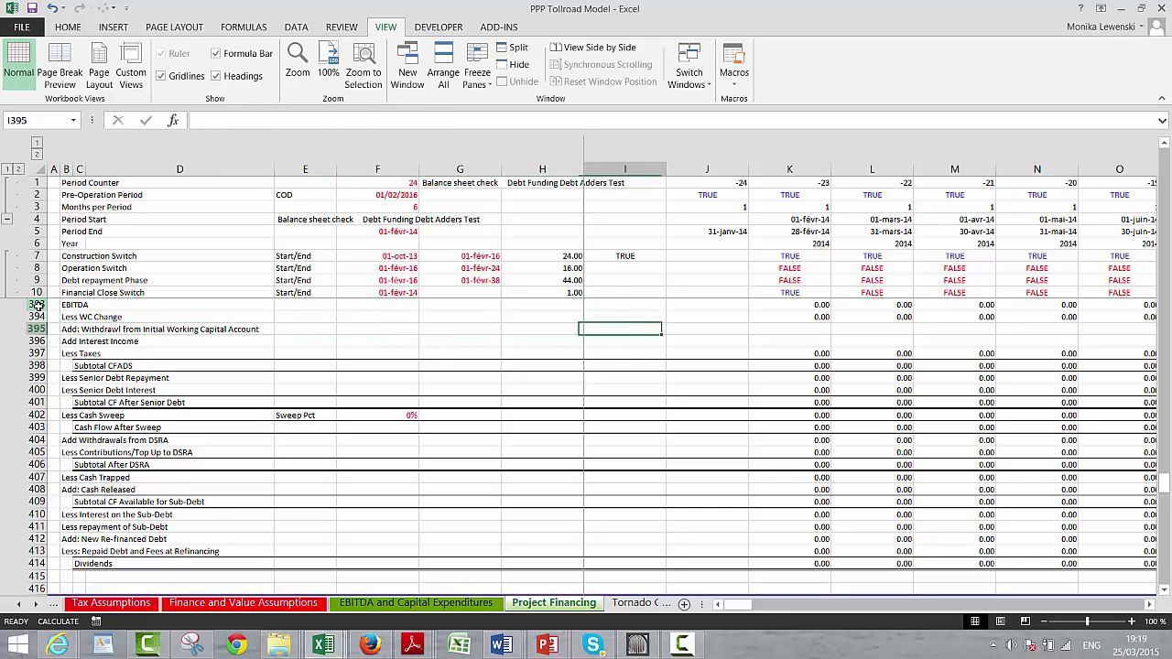
# Point a formula in K395 at the first-period withdrawals in K43 (=K43).
pyautogui.write('=')
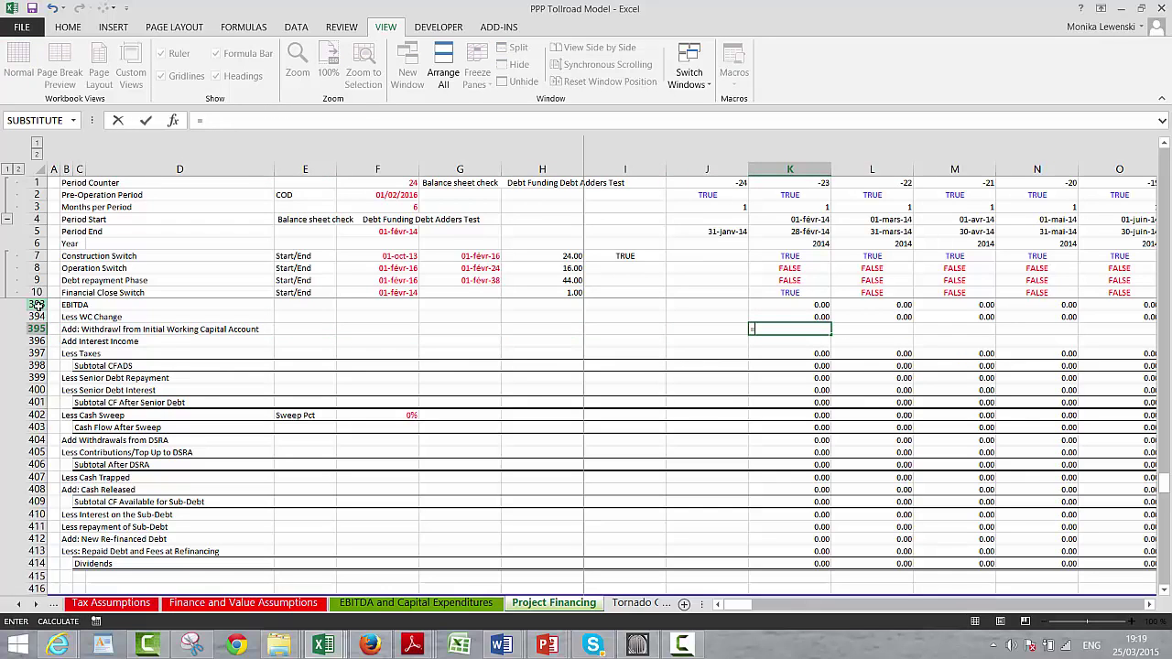
pyautogui.press('pageup')
pyautogui.press('pageup')
pyautogui.press('pageup')
pyautogui.press('pageup')
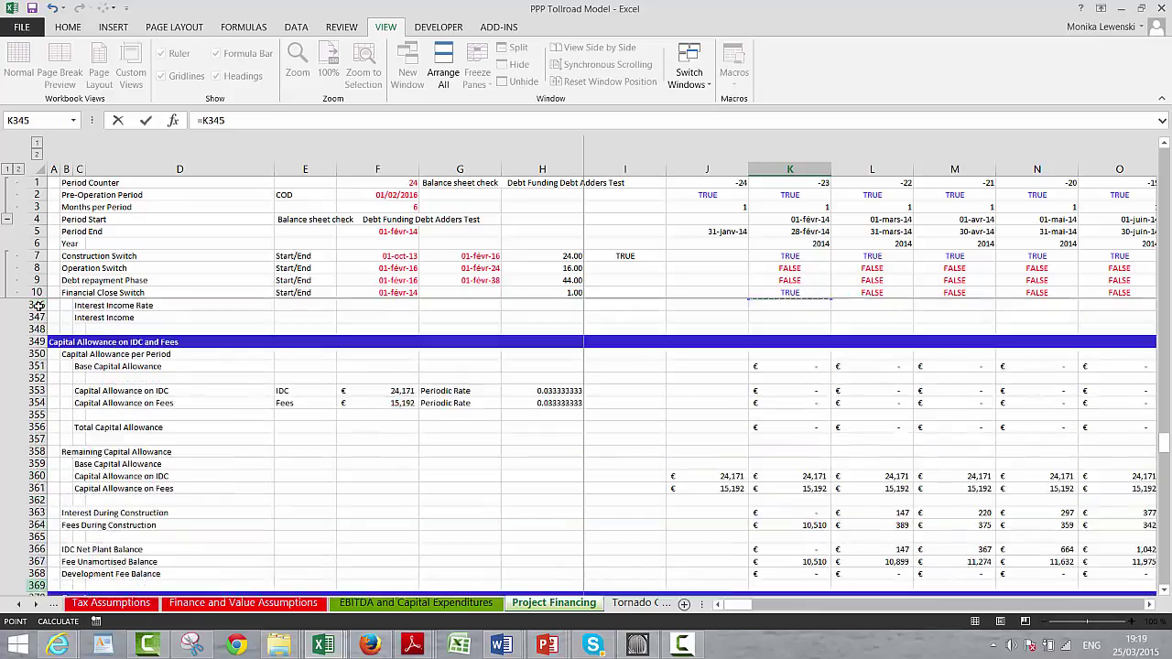
pyautogui.press('pageup')
pyautogui.press('pageup')
pyautogui.press('pageup')
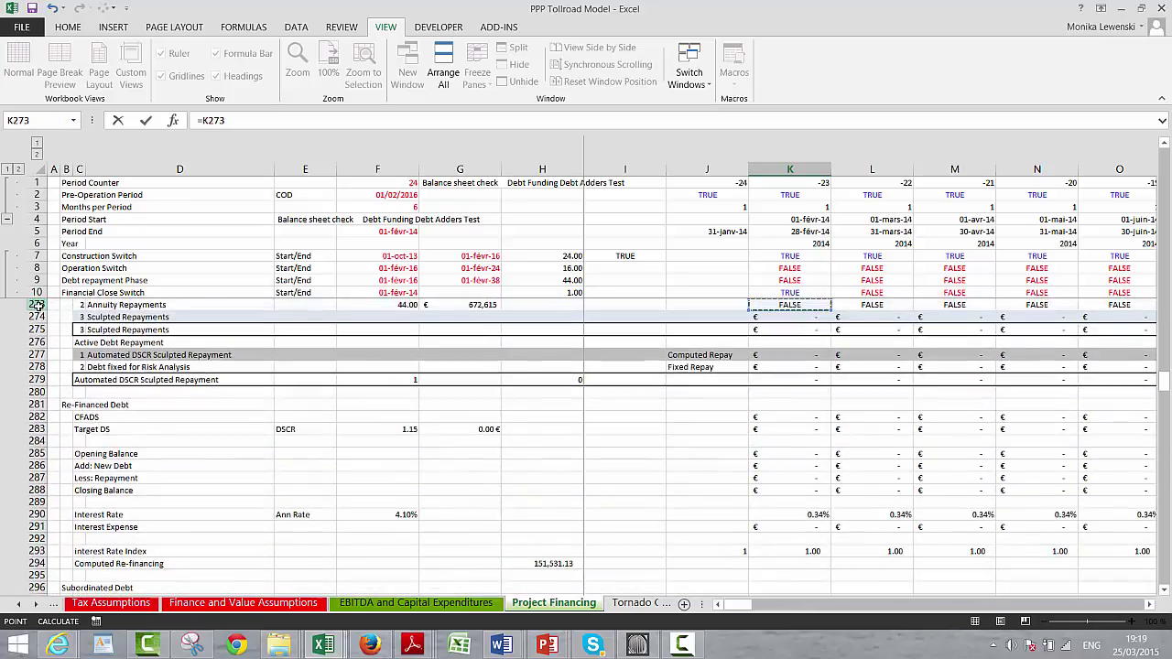
pyautogui.press('pageup')
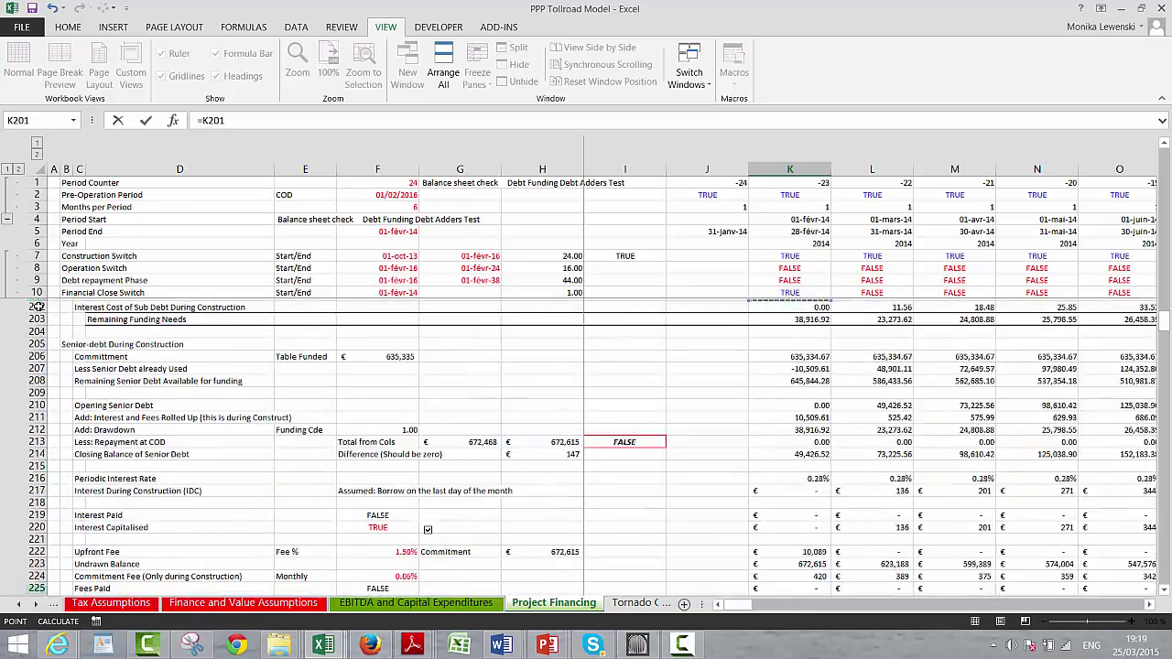
pyautogui.press('pageup')
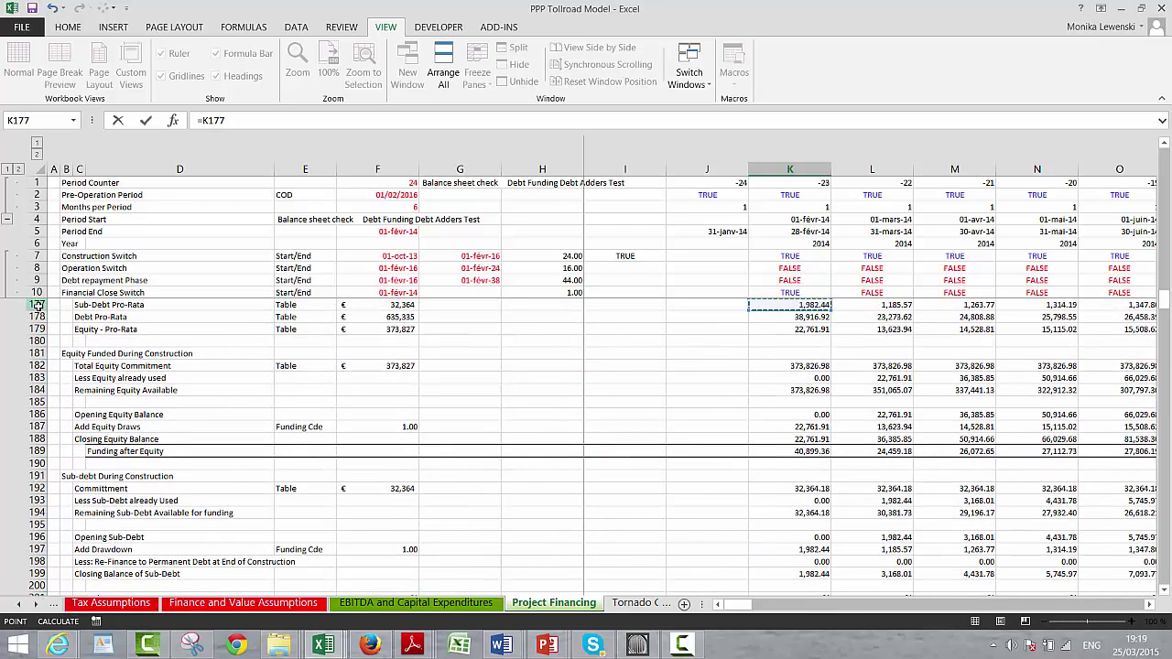
pyautogui.press('pageup')
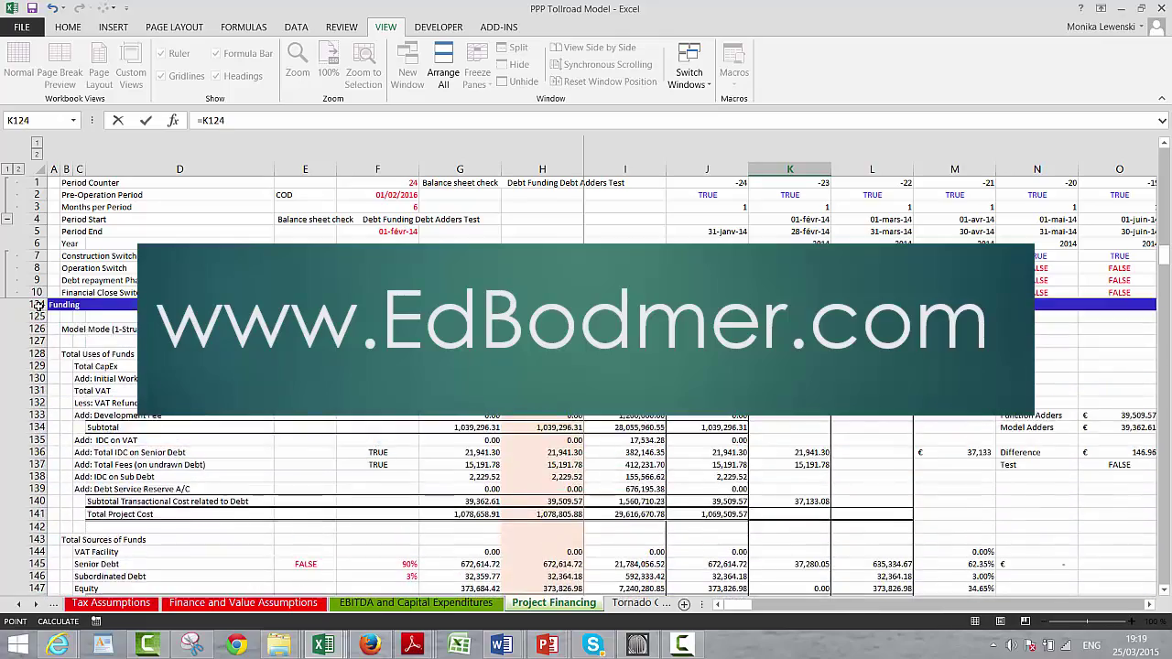
pyautogui.press('pageup')
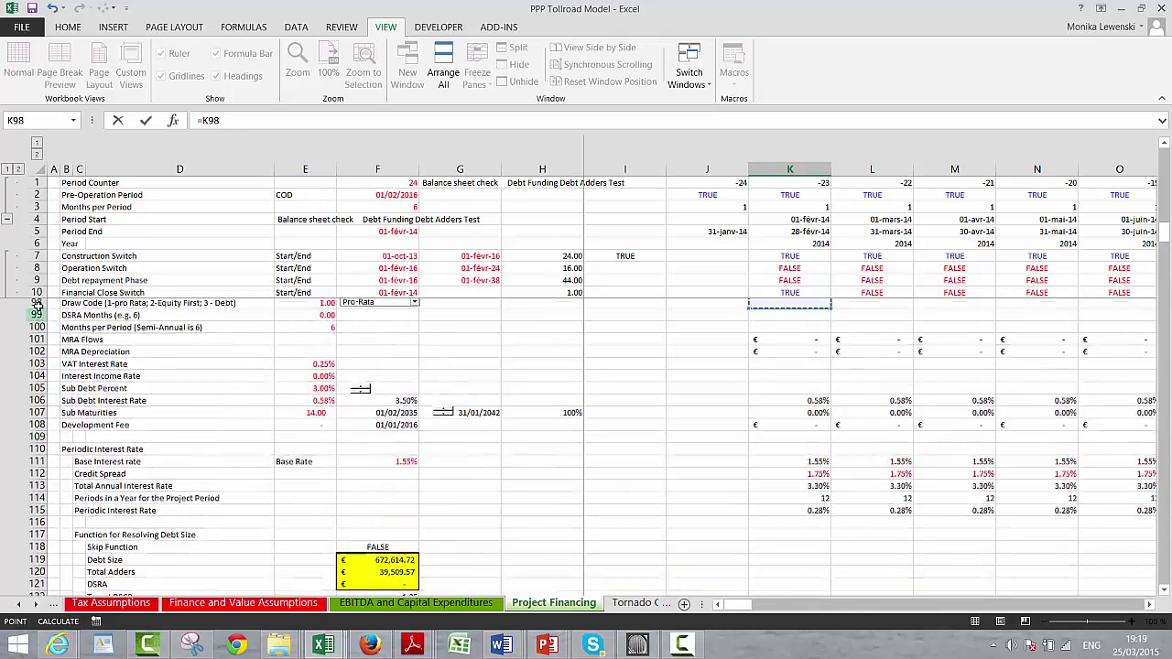
pyautogui.press('Up')
pyautogui.press('Up')
pyautogui.press('Up')
pyautogui.press('Up')
pyautogui.press('Up')
pyautogui.press('Up')
pyautogui.press('Up')
pyautogui.press('Up')
pyautogui.press('Up')
pyautogui.press('Up')
pyautogui.press('Up')
pyautogui.press('Up')
pyautogui.press('Up')
pyautogui.press('Up')
pyautogui.press('Up')
pyautogui.press('Up')
pyautogui.press('Up')
pyautogui.press('Up')
pyautogui.press('Up')
pyautogui.press('Up')
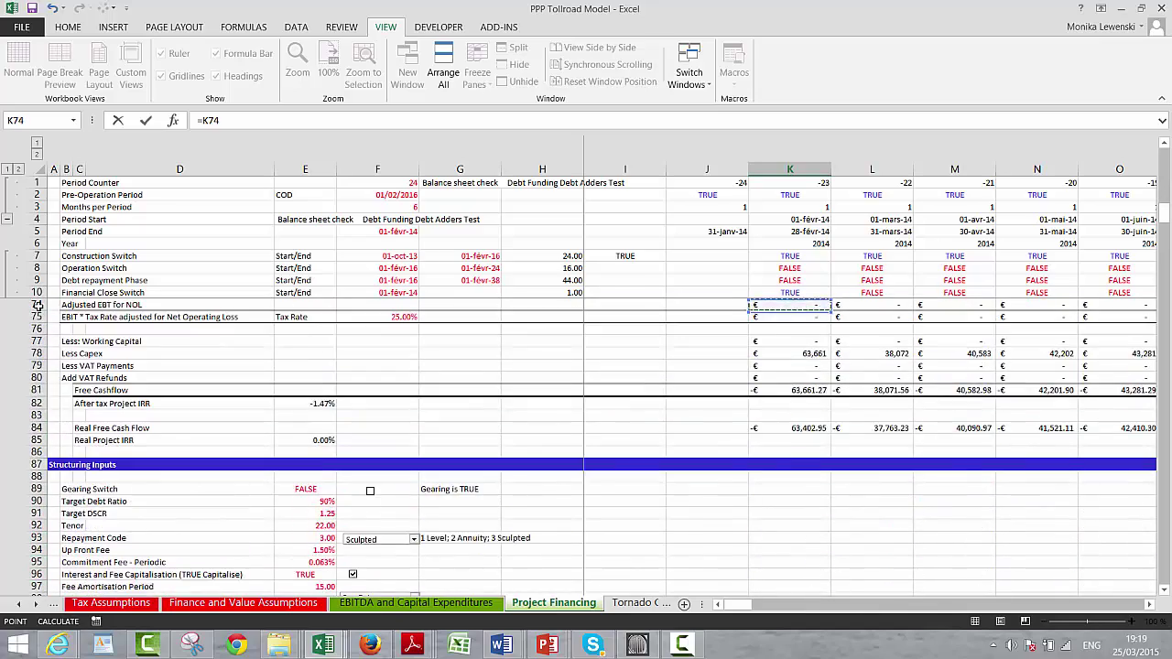
pyautogui.press('Up')
pyautogui.press('Up')
pyautogui.press('Up')
pyautogui.press('Up')
pyautogui.press('Up')
pyautogui.press('Up')
pyautogui.press('Up')
pyautogui.press('Up')
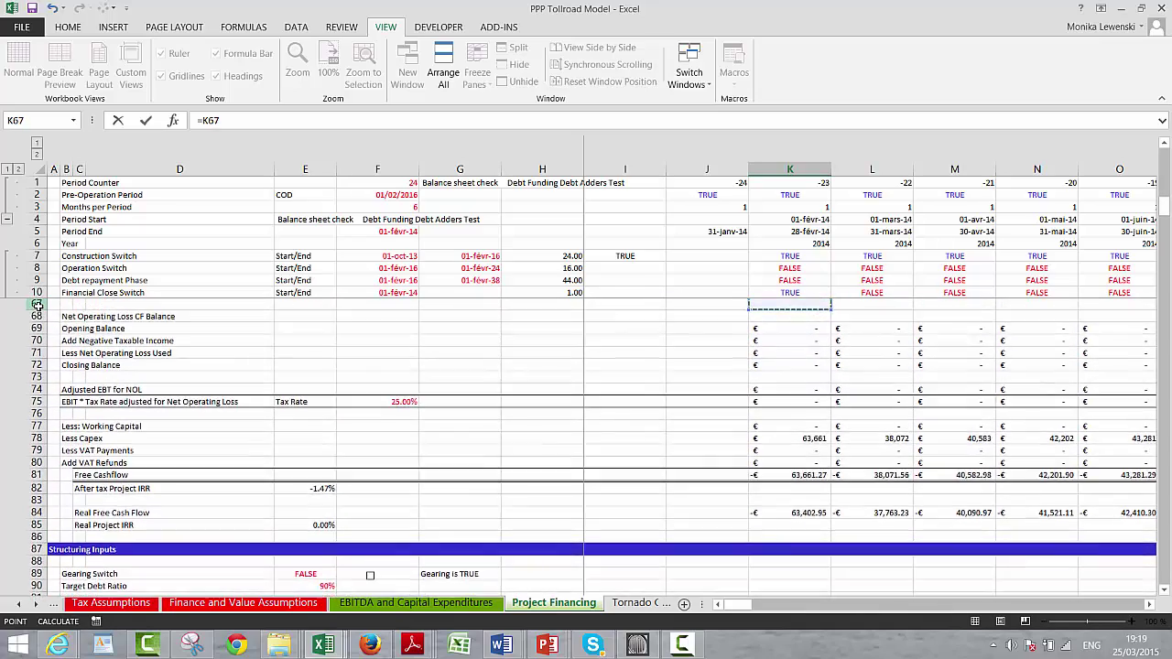
pyautogui.press('Up')
pyautogui.press('Up')
pyautogui.press('Up')
pyautogui.press('Up')
pyautogui.press('Up')
pyautogui.press('Up')
pyautogui.press('Up')
pyautogui.press('Up')
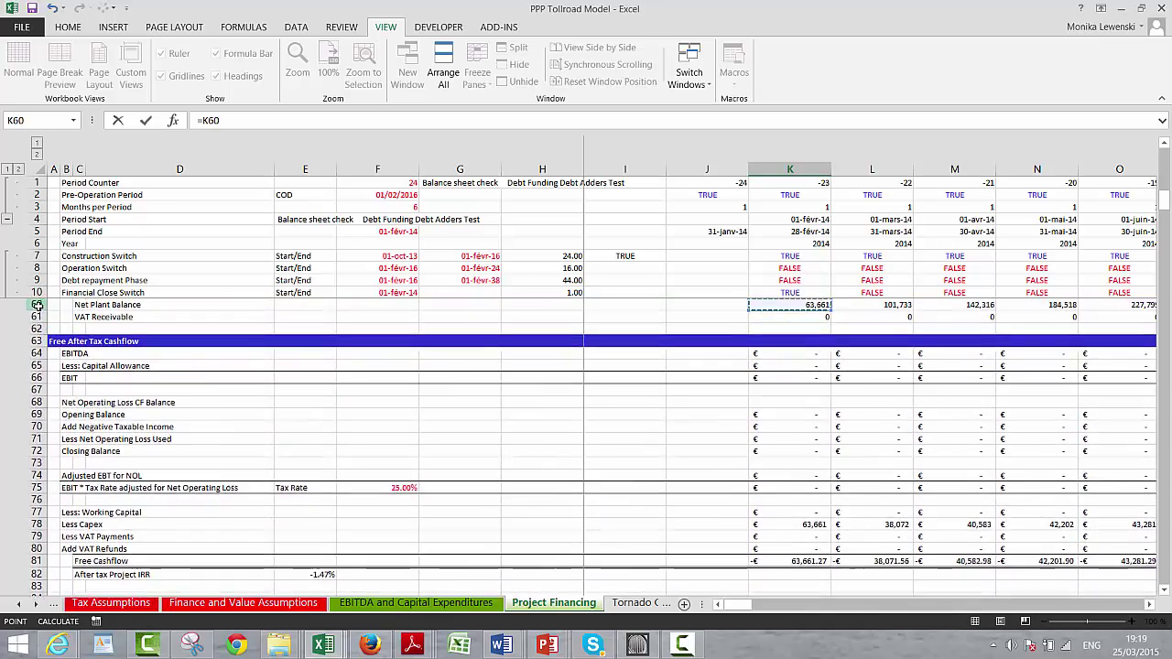
pyautogui.press('Up')
pyautogui.press('Up')
pyautogui.press('Up')
pyautogui.press('Up')
pyautogui.press('Up')
pyautogui.press('Up')
pyautogui.press('Up')
pyautogui.press('Up')
pyautogui.press('Up')
pyautogui.press('Up')
pyautogui.press('Up')
pyautogui.press('Up')
pyautogui.press('Up')
pyautogui.press('Up')
pyautogui.press('Up')
pyautogui.press('Up')
pyautogui.press('Up')
pyautogui.press('Up')
pyautogui.press('Up')
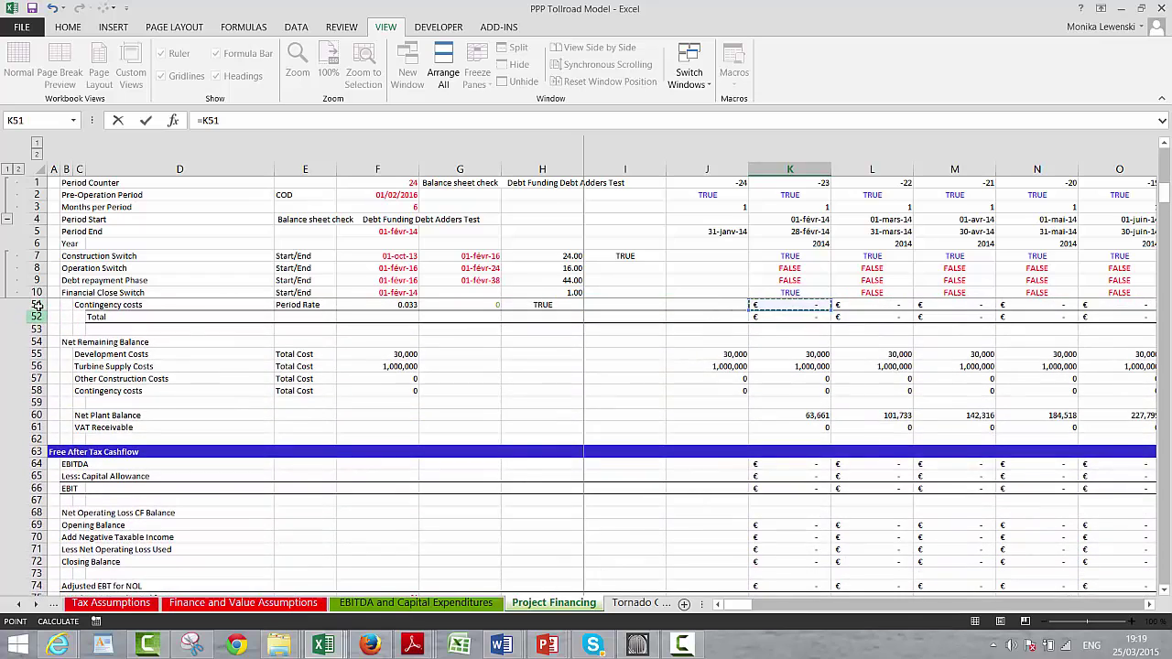
pyautogui.press('Down')
pyautogui.press('Down')
pyautogui.press('Down')
pyautogui.press('Down')
pyautogui.press('Down')
pyautogui.press('Down')
pyautogui.press('Down')
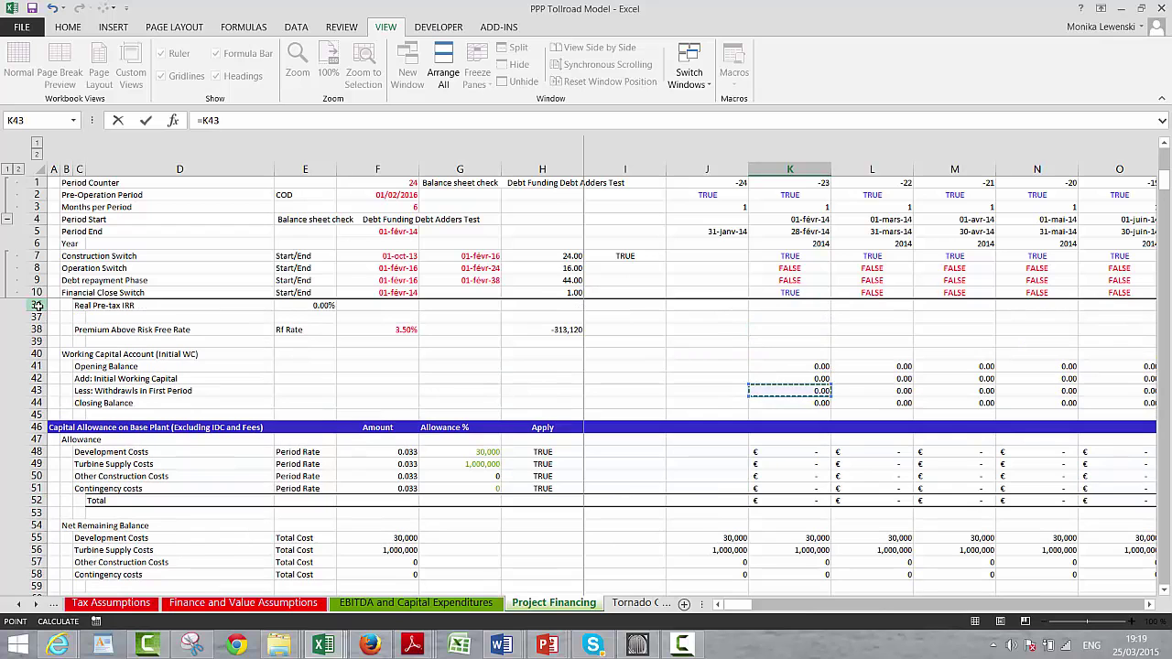
pyautogui.press('Escape')
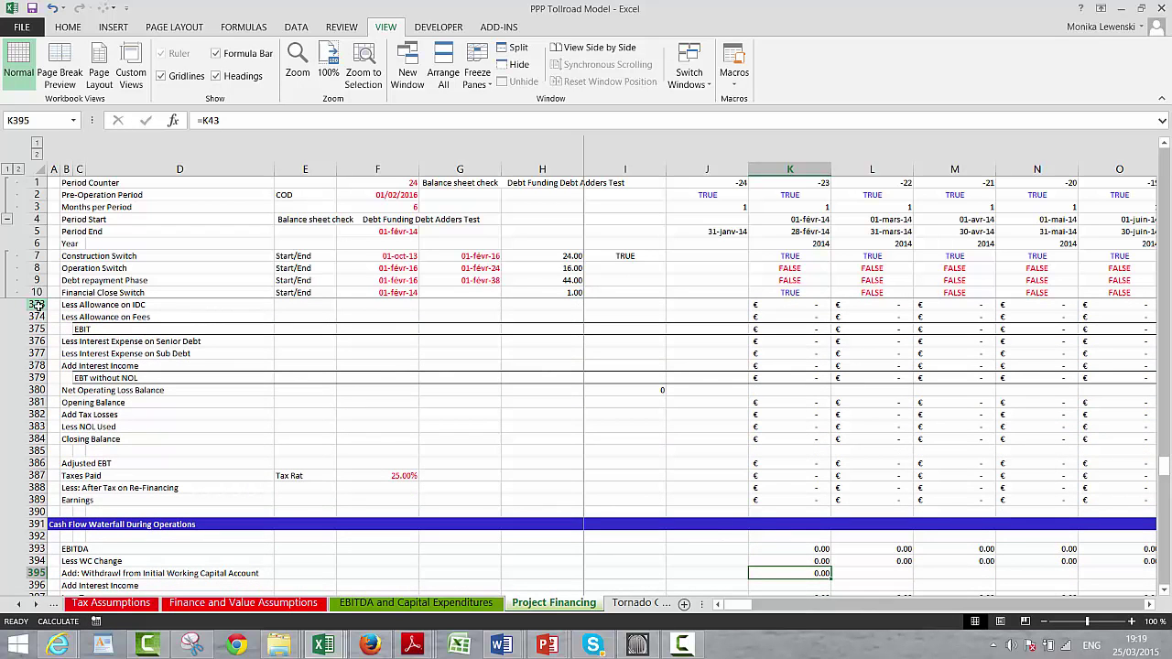
# Extend Subtotal CFADS in K398 to =K393-K394-K397+K395 and review the result.
pyautogui.press('Down')
pyautogui.press('Down')
pyautogui.press('Down')
pyautogui.press('Down')
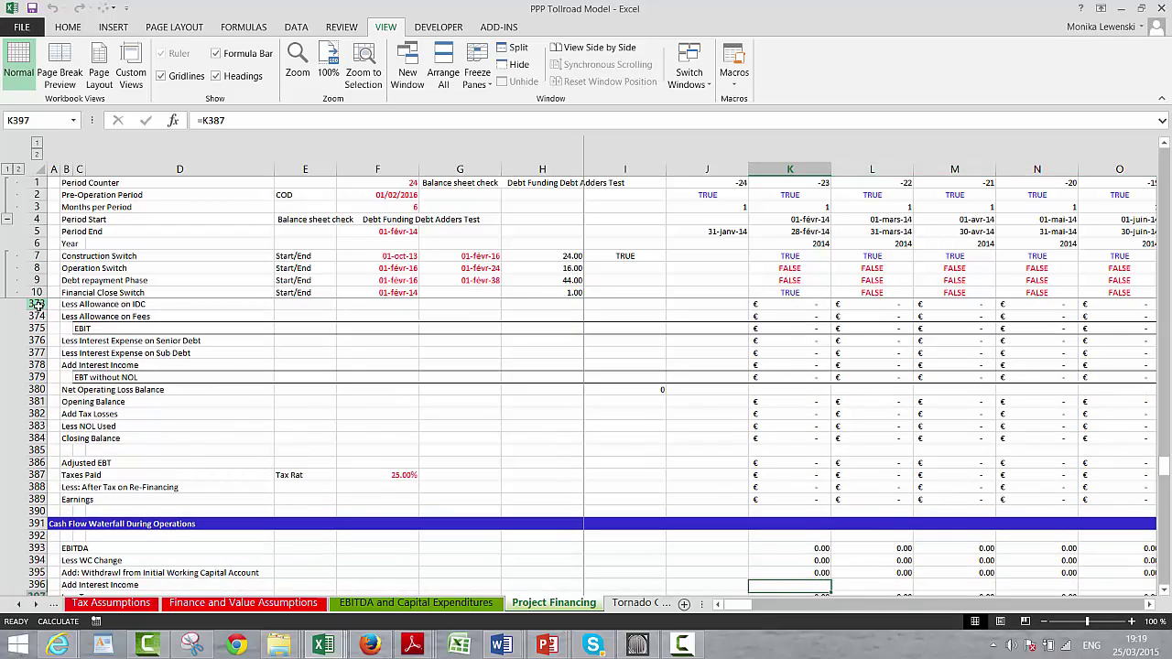
pyautogui.press('Up')
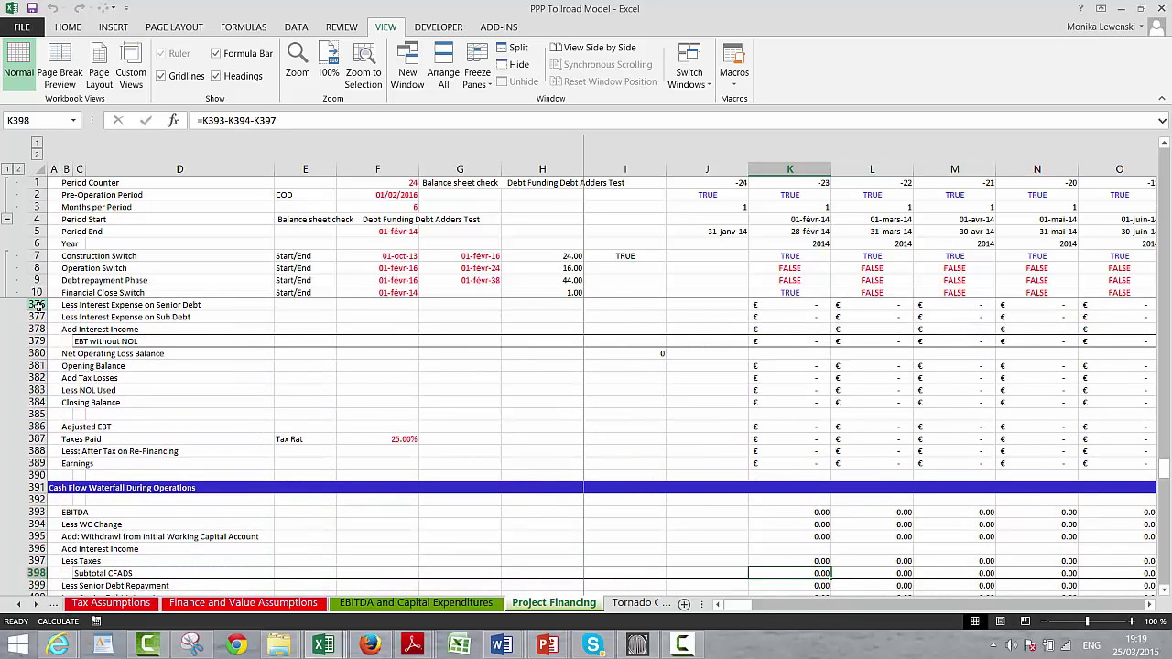
pyautogui.press('F2')
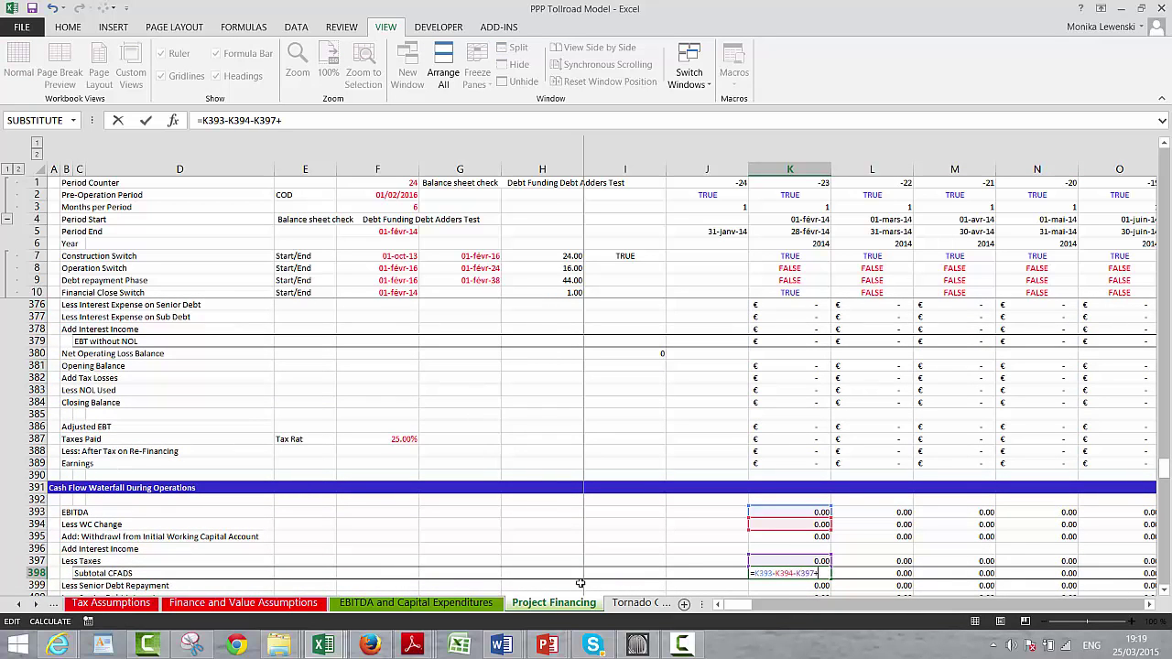
pyautogui.write('+')
pyautogui.click(780, 538)
pyautogui.press('Return')
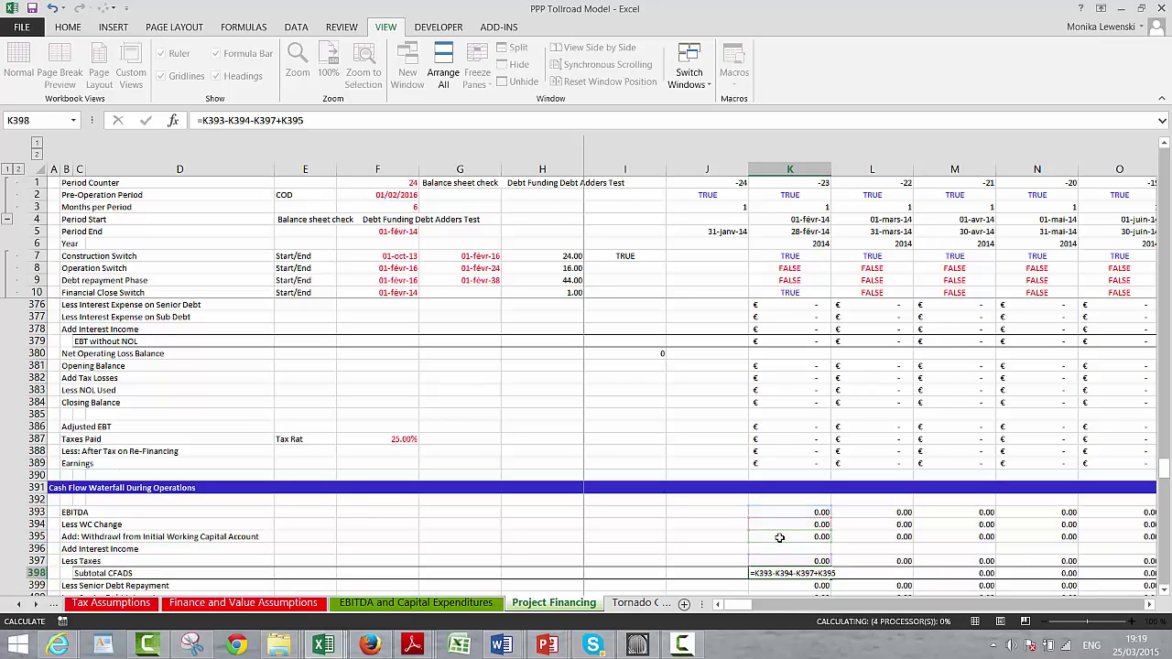
pyautogui.press('Up')
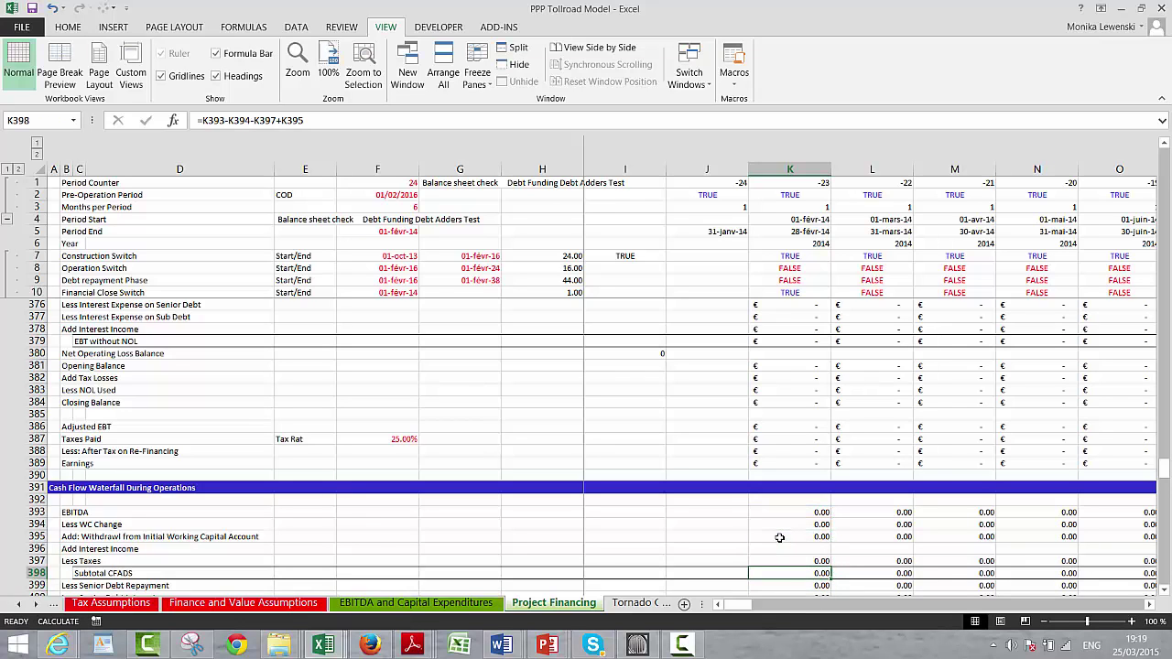
pyautogui.press('Down')
pyautogui.press('Down')
pyautogui.press('Down')
pyautogui.press('Down')
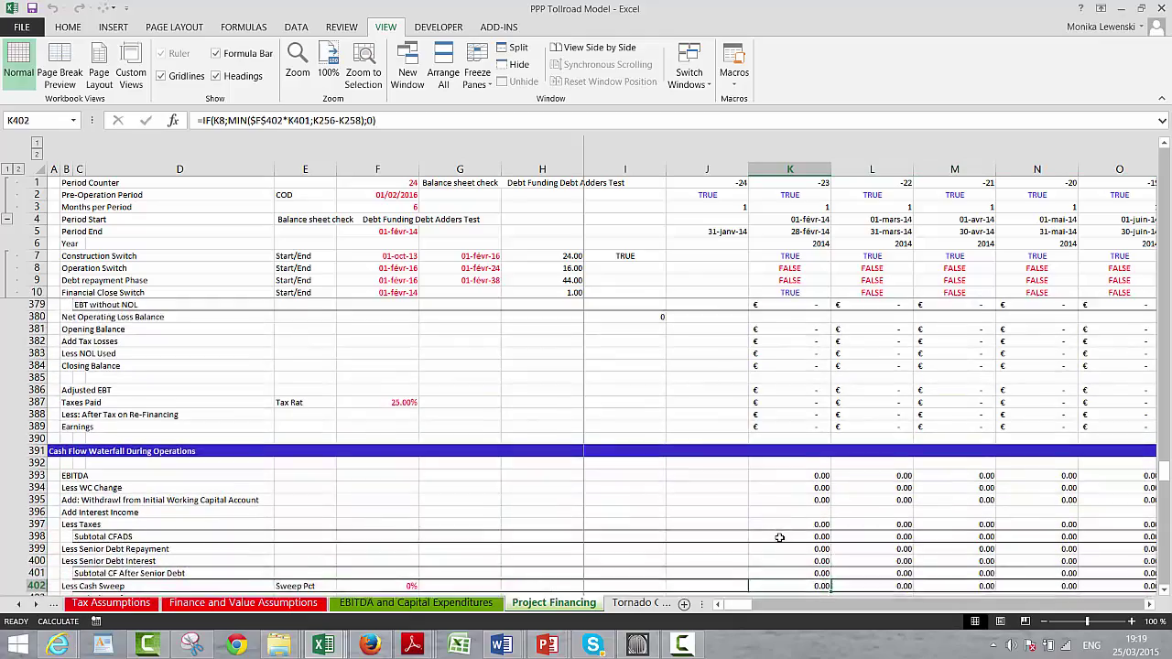
# Move down to the balance sheet and check the row 497 Working Capital formulas across periods.
pyautogui.press('Down')
pyautogui.press('Down')
pyautogui.press('Down')
pyautogui.press('Down')
pyautogui.press('Down')
pyautogui.press('Down')
pyautogui.press('Down')
pyautogui.press('Down')
pyautogui.press('Down')
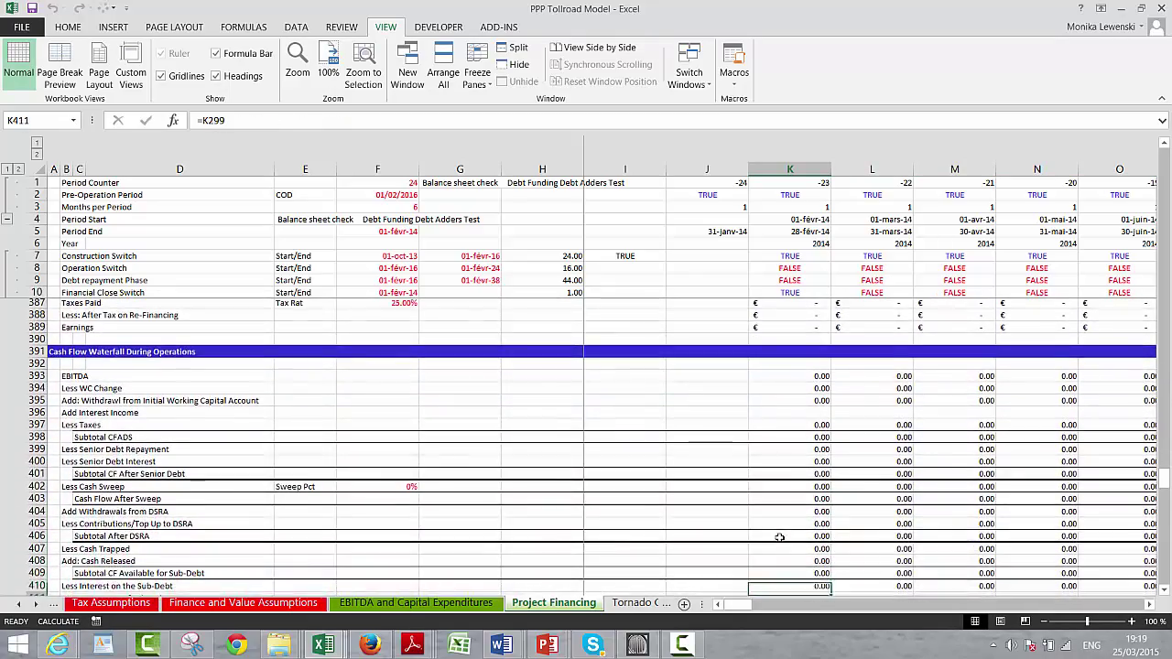
pyautogui.press('Down')
pyautogui.press('Down')
pyautogui.press('Down')
pyautogui.press('Down')
pyautogui.press('Down')
pyautogui.press('Down')
pyautogui.press('Down')
pyautogui.press('Down')
pyautogui.press('Down')
pyautogui.press('Down')
pyautogui.press('Down')
pyautogui.press('Down')
pyautogui.press('Down')
pyautogui.press('Down')
pyautogui.press('Down')
pyautogui.press('Down')
pyautogui.press('Down')
pyautogui.press('Down')
pyautogui.press('Down')
pyautogui.press('Down')
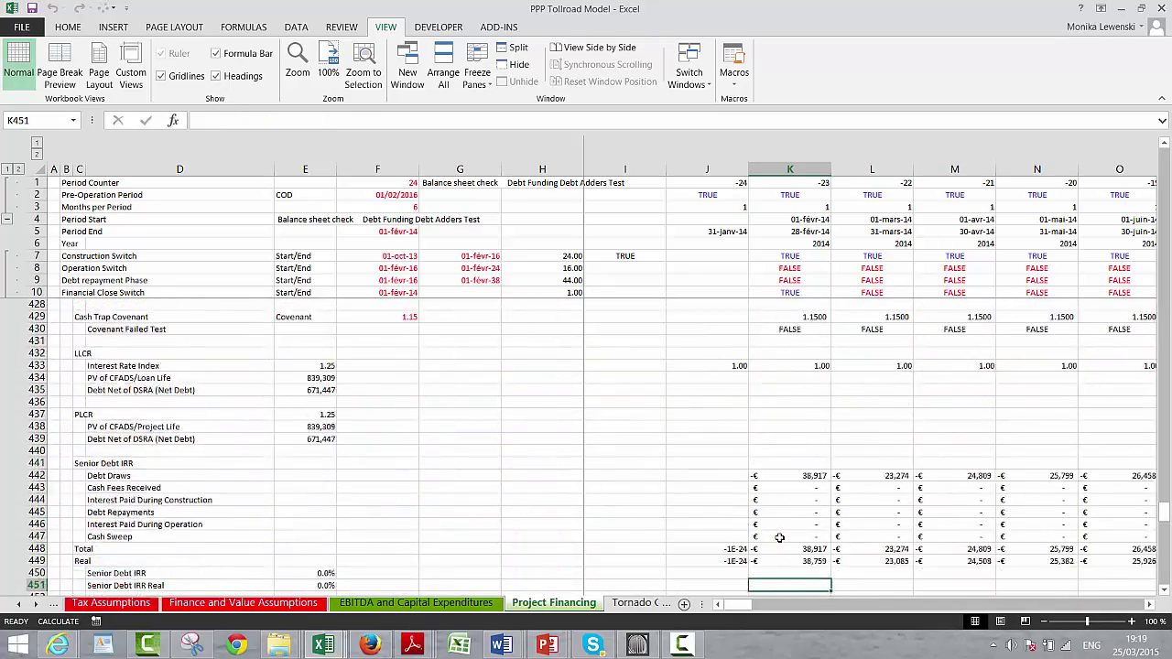
pyautogui.press('Down')
pyautogui.press('Down')
pyautogui.press('Down')
pyautogui.press('Down')
pyautogui.press('Down')
pyautogui.press('Down')
pyautogui.press('Down')
pyautogui.press('Down')
pyautogui.press('Down')
pyautogui.press('Down')
pyautogui.press('Down')
pyautogui.press('Down')
pyautogui.press('Down')
pyautogui.press('Down')
pyautogui.press('Down')
pyautogui.press('Down')
pyautogui.press('Down')
pyautogui.press('Down')
pyautogui.press('Down')
pyautogui.press('Down')
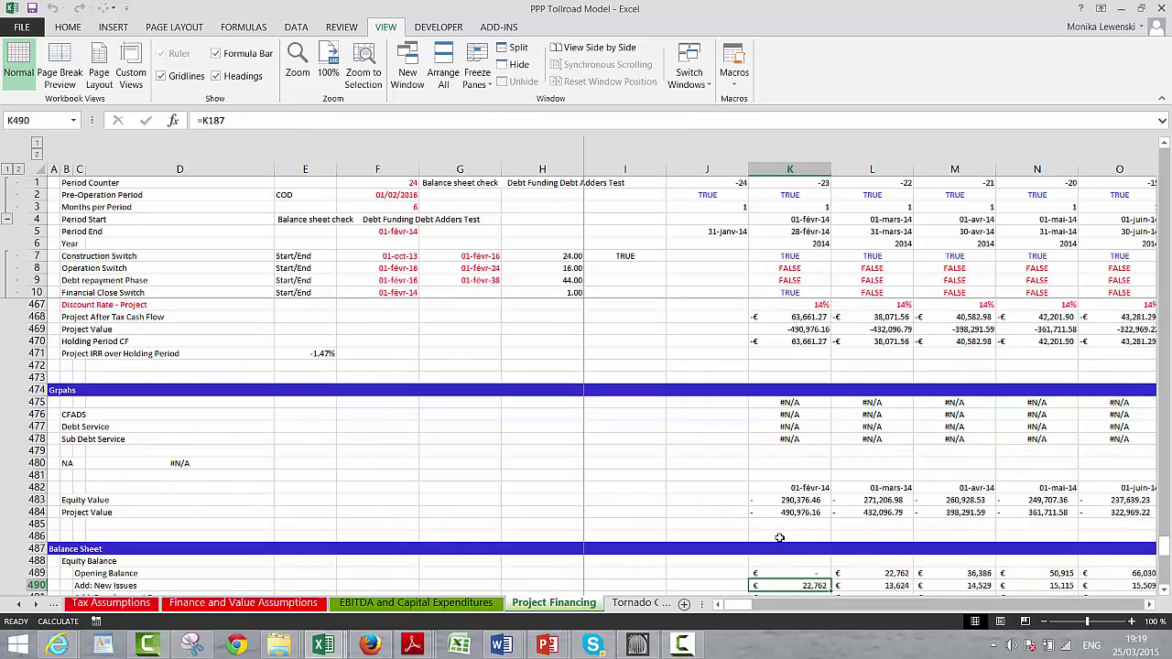
pyautogui.press('Down')
pyautogui.press('Down')
pyautogui.press('Down')
pyautogui.press('Down')
pyautogui.press('Down')
pyautogui.press('Down')
pyautogui.press('Down')
pyautogui.press('Down')
pyautogui.press('Down')
pyautogui.press('Down')
pyautogui.press('Down')
pyautogui.press('Down')
pyautogui.press('Down')
pyautogui.press('Down')
pyautogui.press('Down')
pyautogui.press('Down')
pyautogui.press('Down')
pyautogui.press('Down')
pyautogui.press('Down')
pyautogui.press('Down')
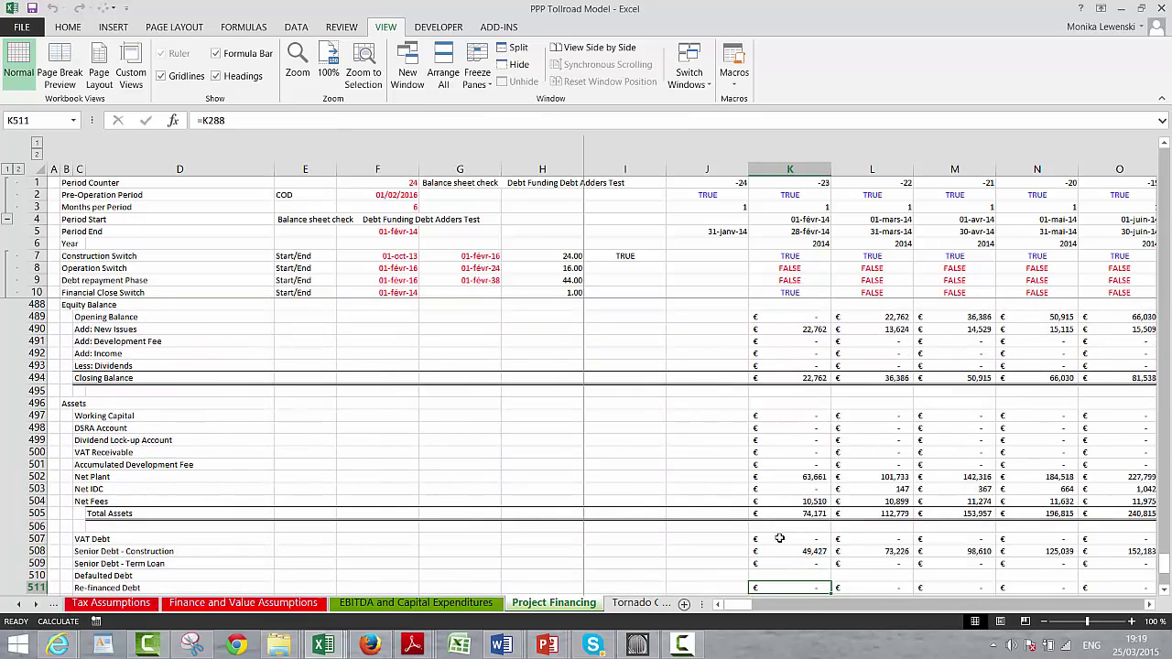
pyautogui.press('Up')
pyautogui.press('Up')
pyautogui.press('Up')
pyautogui.press('Up')
pyautogui.press('Up')
pyautogui.press('Right')
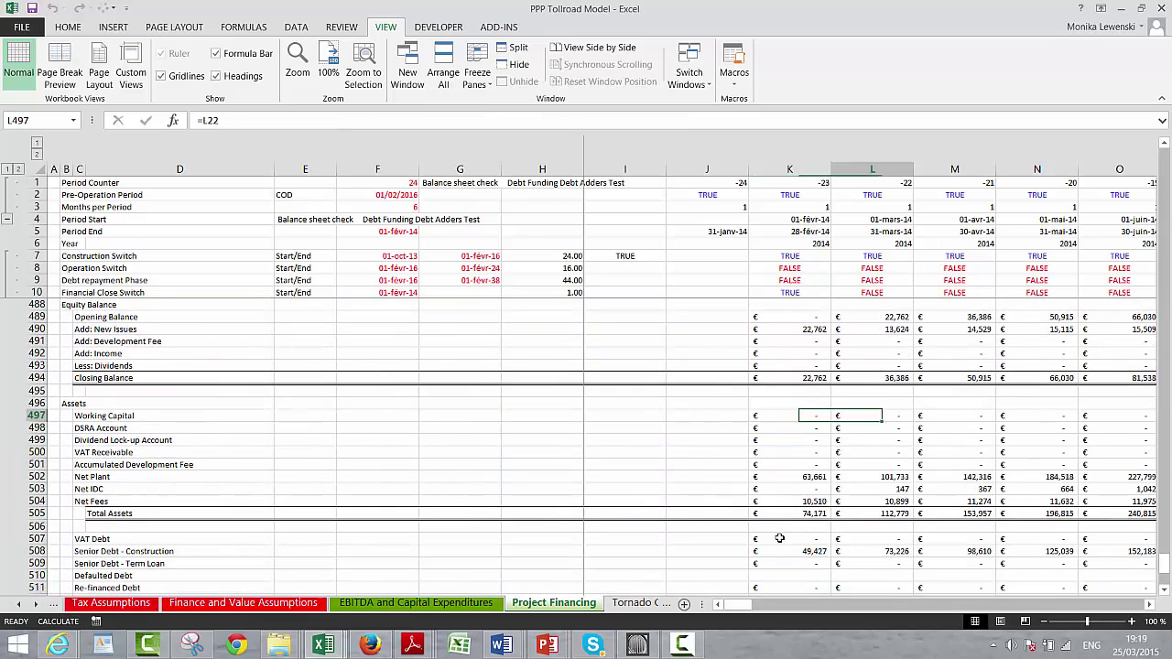
pyautogui.press('Right')
pyautogui.press('Right')
pyautogui.press('Right')
pyautogui.press('Right')
pyautogui.press('Right')
pyautogui.press('Right')
pyautogui.press('Right')
pyautogui.press('Right')
pyautogui.press('Right')
pyautogui.press('Right')
pyautogui.press('Right')
pyautogui.press('Right')
pyautogui.press('Right')
pyautogui.press('Right')
pyautogui.press('Right')
pyautogui.press('Right')
pyautogui.press('Right')
pyautogui.press('Right')
pyautogui.press('Right')
pyautogui.press('Right')
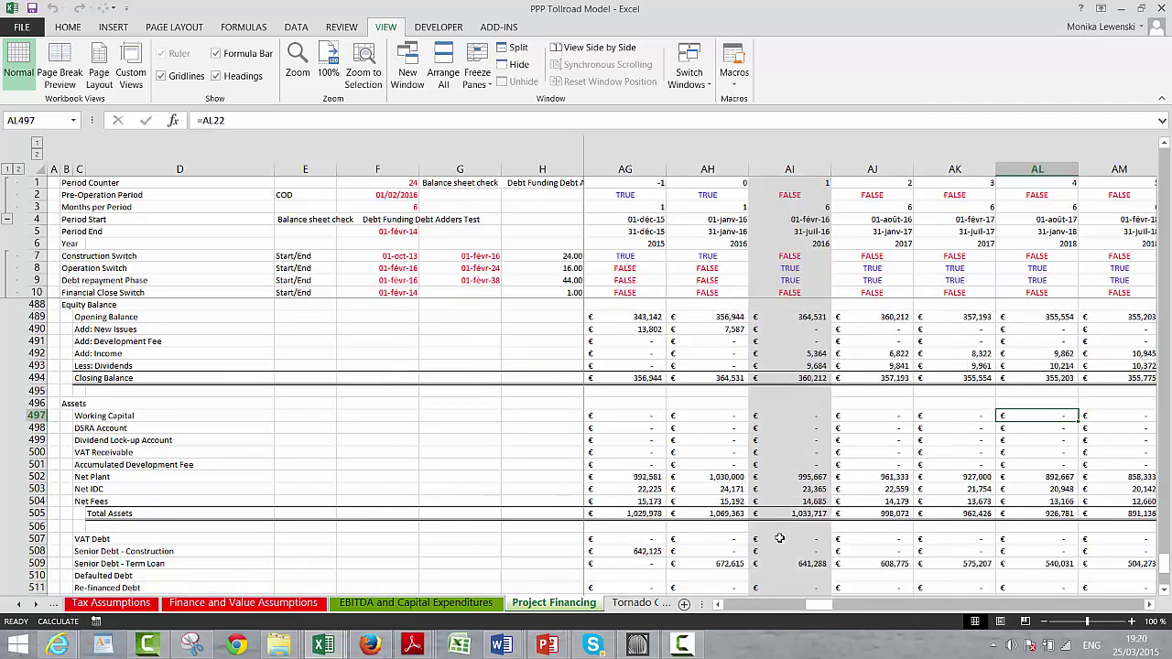
pyautogui.press('Right')
pyautogui.press('Right')
pyautogui.press('Right')
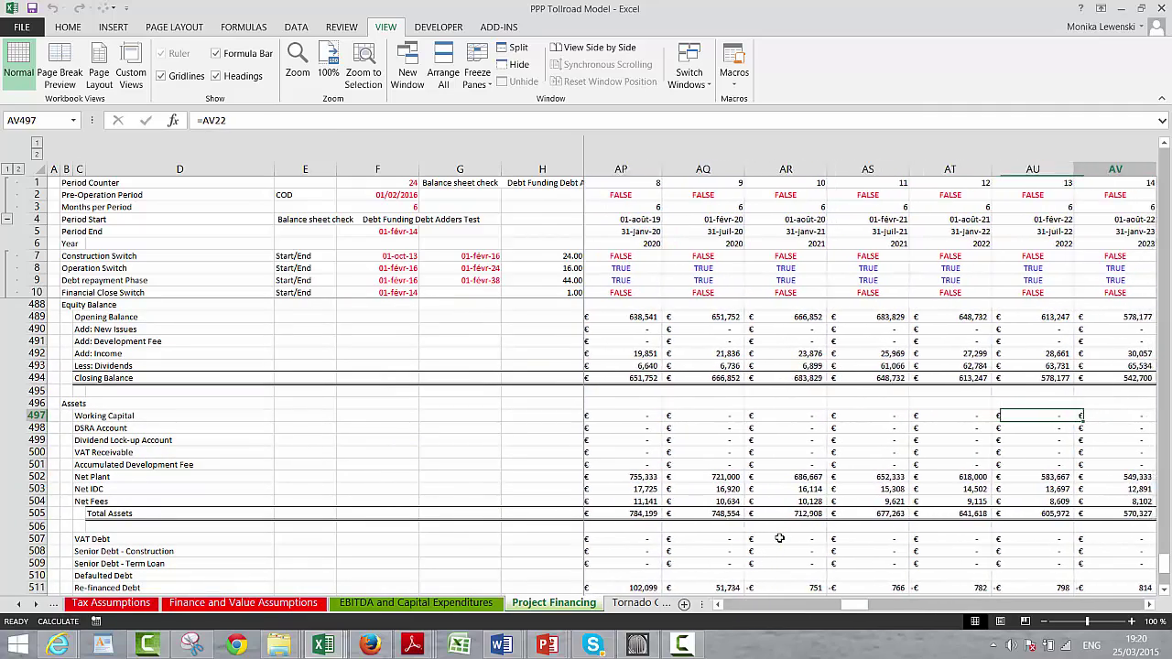
# Return to the label column and select the whole DSRA Account row 498.
pyautogui.press('Left')
pyautogui.press('Left')
pyautogui.press('Left')
pyautogui.press('Left')
pyautogui.press('Left')
pyautogui.press('Left')
pyautogui.press('Left')
pyautogui.press('Left')
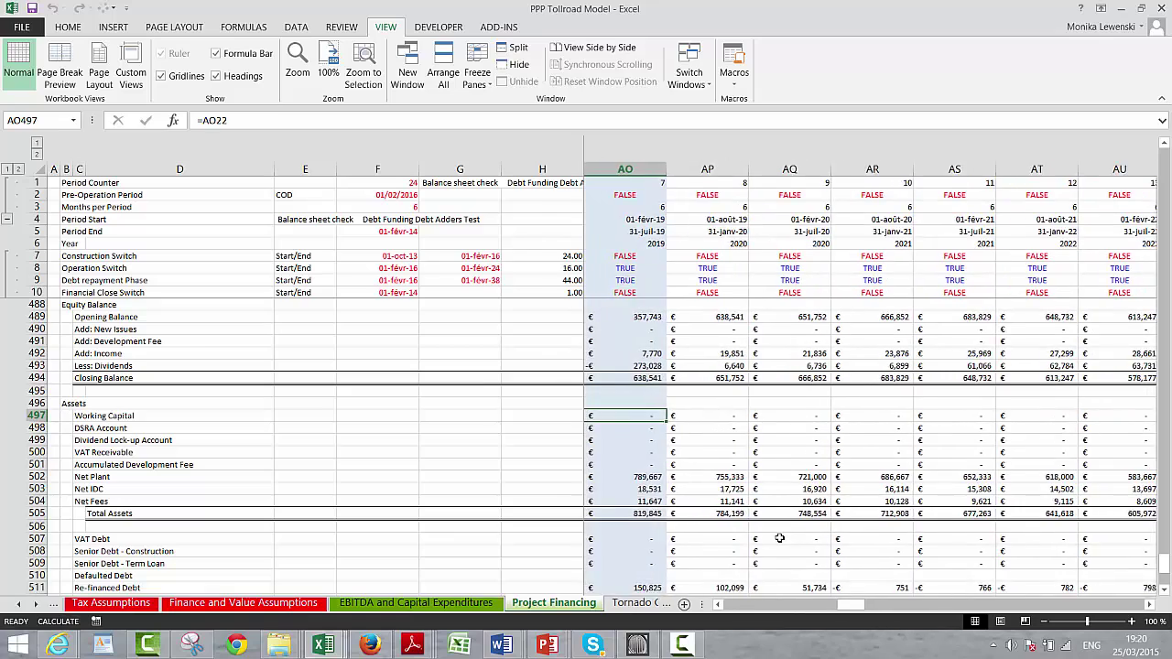
pyautogui.press('Left')
pyautogui.press('Left')
pyautogui.press('Left')
pyautogui.press('Left')
pyautogui.press('Left')
pyautogui.press('Left')
pyautogui.press('Left')
pyautogui.press('Left')
pyautogui.press('Left')
pyautogui.press('Left')
pyautogui.press('Left')
pyautogui.press('Left')
pyautogui.press('Left')
pyautogui.press('Left')
pyautogui.press('Left')
pyautogui.press('Left')
pyautogui.press('Left')
pyautogui.press('Left')
pyautogui.press('Left')
pyautogui.press('Left')
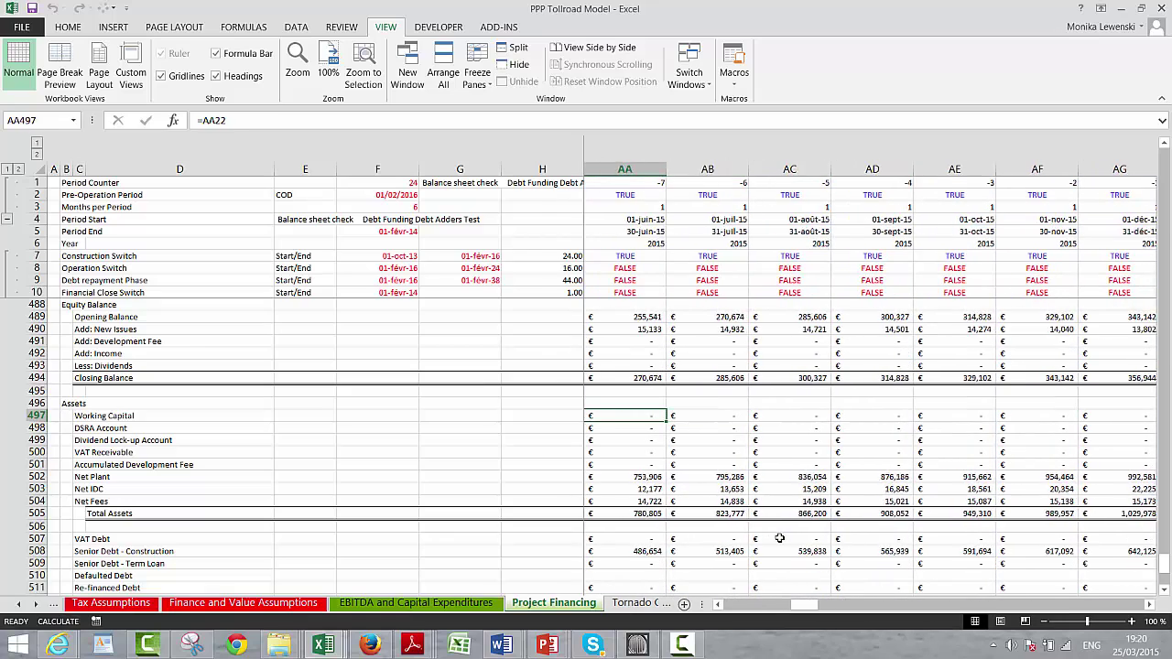
pyautogui.press('Left')
pyautogui.press('Left')
pyautogui.press('Left')
pyautogui.press('Left')
pyautogui.press('Left')
pyautogui.press('Left')
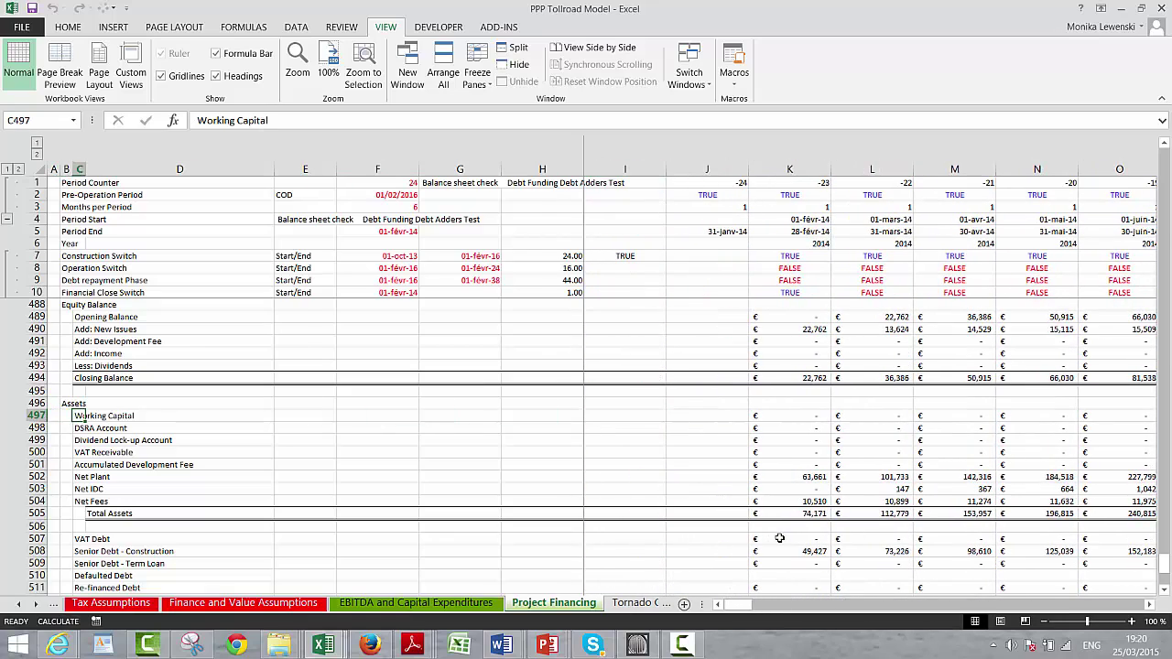
pyautogui.press('Down')
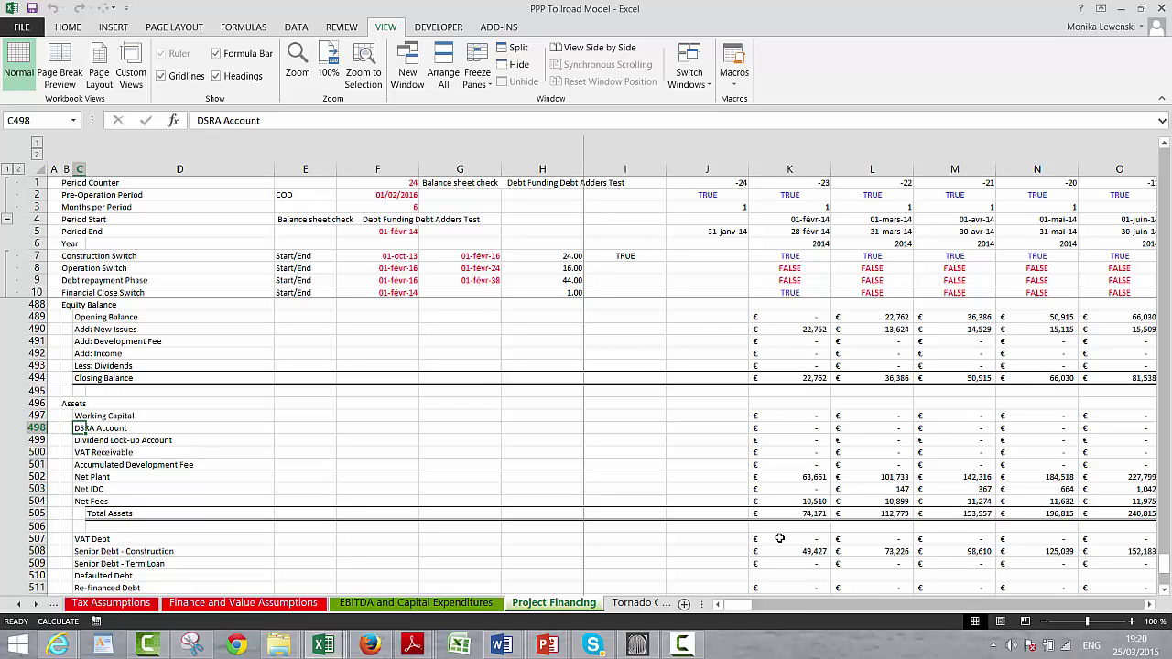
pyautogui.hotkey('shift', 'space')
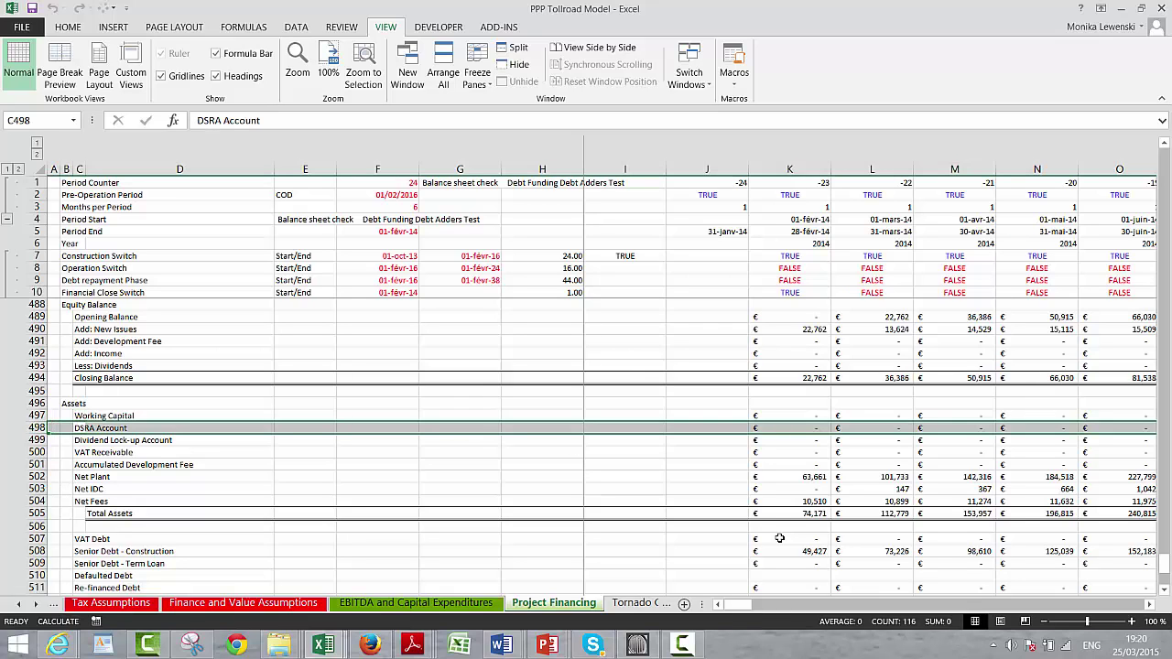
# Insert a row above DSRA Account labelled 'Initial Working Capital Account' in C498.
pyautogui.hotkey('ctrl', 'shift', '+')
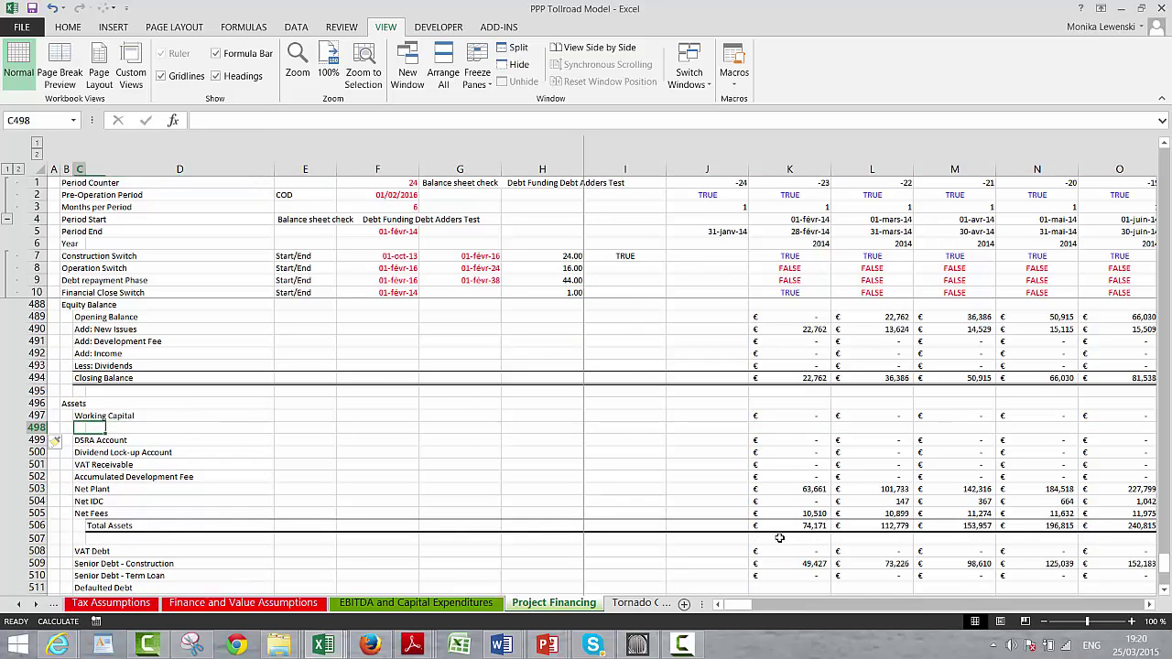
pyautogui.write('w')
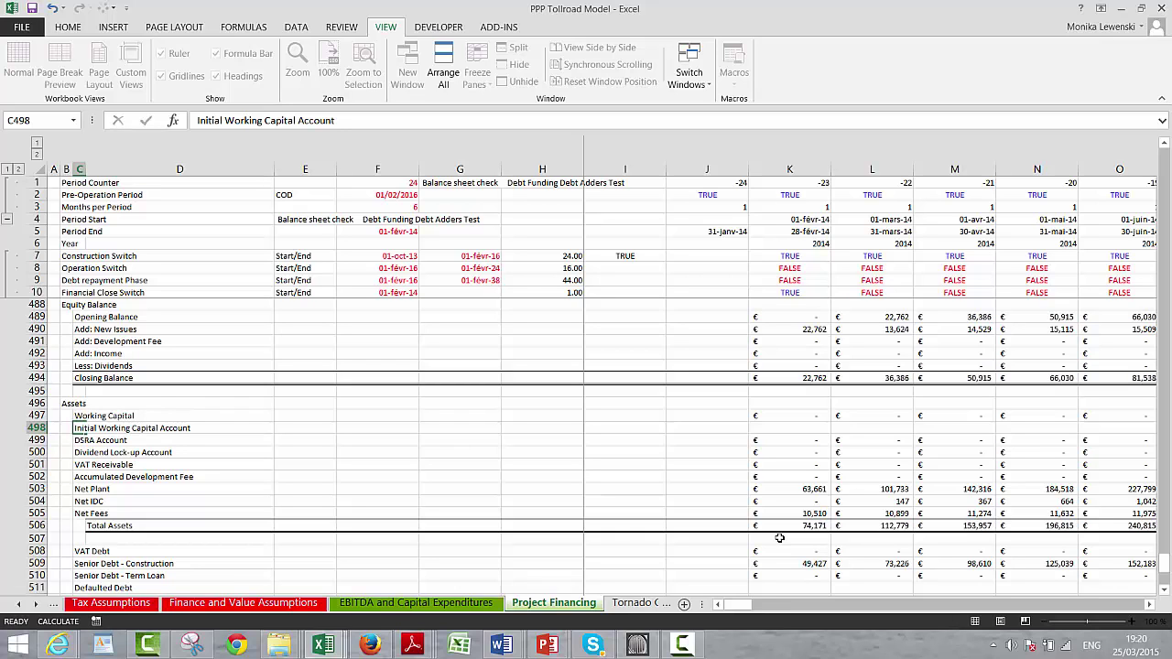
pyautogui.press('Return')
pyautogui.press('Up')
pyautogui.press('Right')
pyautogui.press('Right')
pyautogui.press('Right')
pyautogui.press('Right')
pyautogui.press('Right')
pyautogui.press('Right')
pyautogui.press('Right')
pyautogui.press('Right')
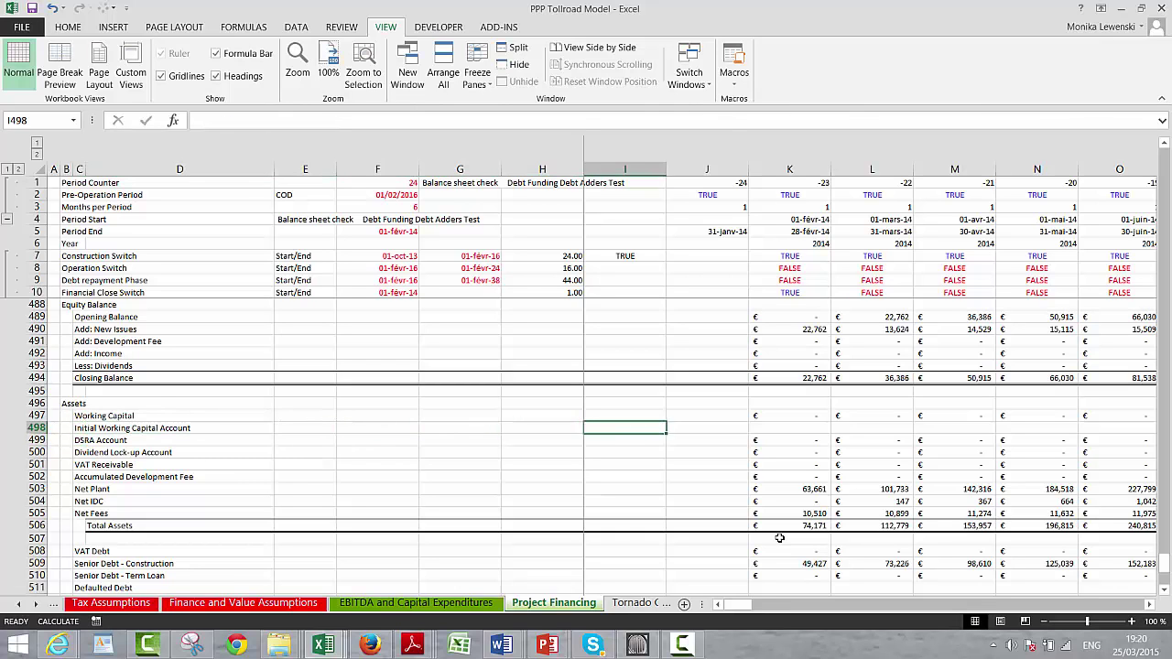
# Link K498 to the Closing Balance in K44 and select row 498 across all periods.
pyautogui.write('=')
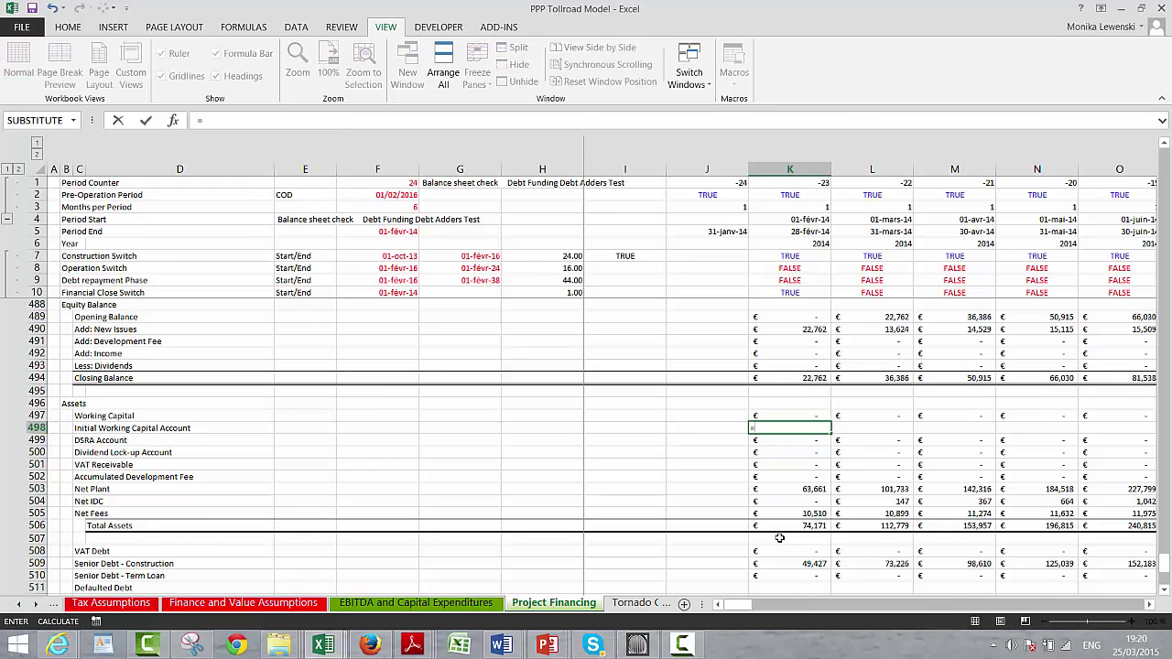
pyautogui.press('Up')
pyautogui.press('Up')
pyautogui.press('Up')
pyautogui.press('Up')
pyautogui.press('Up')
pyautogui.press('Up')
pyautogui.press('Up')
pyautogui.press('Up')
pyautogui.press('Up')
pyautogui.press('Up')
pyautogui.press('Up')
pyautogui.press('Up')
pyautogui.press('Up')
pyautogui.press('Up')
pyautogui.press('Up')
pyautogui.press('Up')
pyautogui.press('Up')
pyautogui.press('Up')
pyautogui.press('Up')
pyautogui.press('Up')
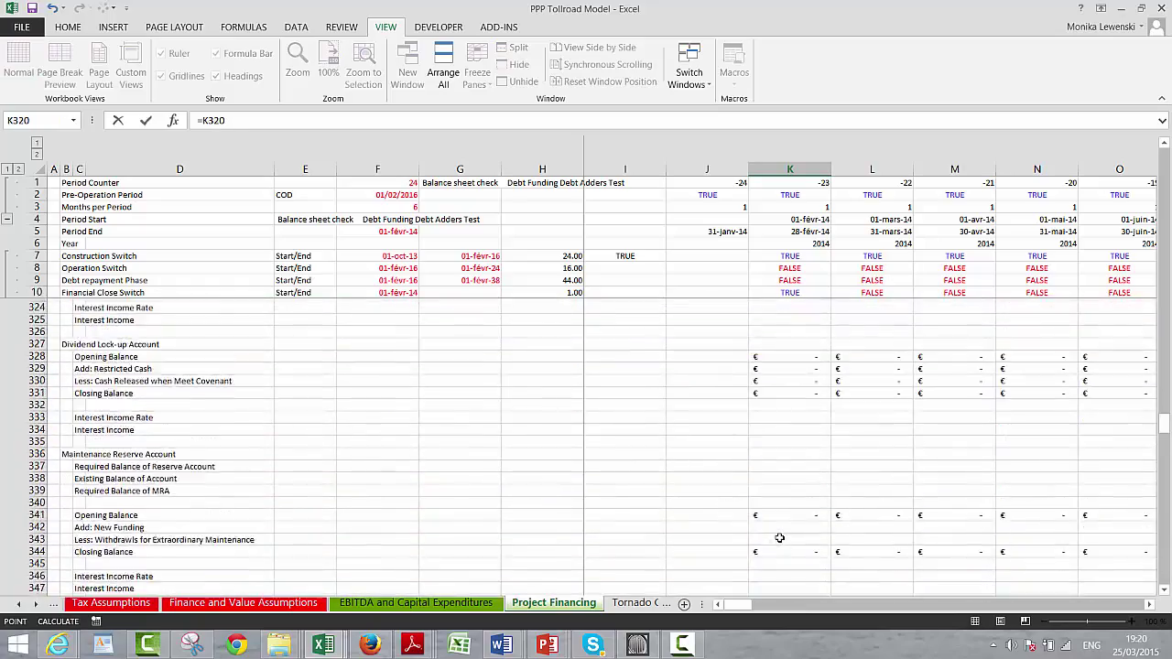
pyautogui.press('Up')
pyautogui.press('Up')
pyautogui.press('Up')
pyautogui.press('Up')
pyautogui.press('Up')
pyautogui.press('Up')
pyautogui.press('Up')
pyautogui.press('Up')
pyautogui.press('Up')
pyautogui.press('Up')
pyautogui.press('Up')
pyautogui.press('Up')
pyautogui.press('Up')
pyautogui.press('Up')
pyautogui.press('Up')
pyautogui.press('Up')
pyautogui.press('Up')
pyautogui.press('Up')
pyautogui.press('Up')
pyautogui.press('Up')
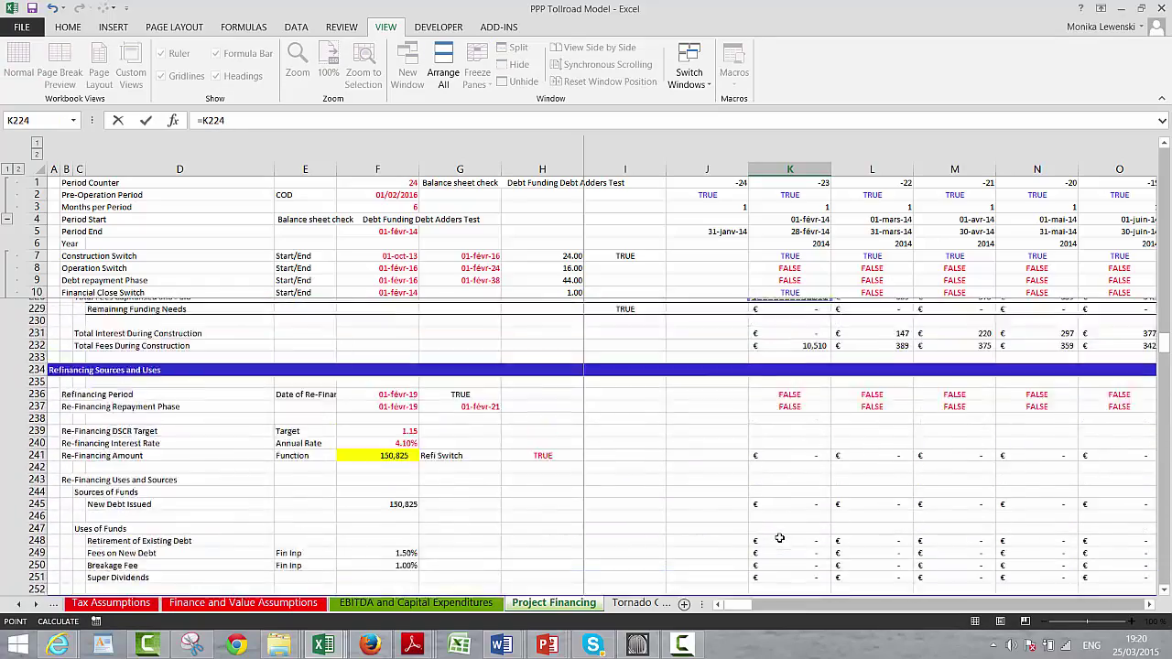
pyautogui.press('Up')
pyautogui.press('Up')
pyautogui.press('Up')
pyautogui.press('Up')
pyautogui.press('Up')
pyautogui.press('Up')
pyautogui.press('Up')
pyautogui.press('Up')
pyautogui.press('Up')
pyautogui.press('Up')
pyautogui.press('Up')
pyautogui.press('Up')
pyautogui.press('Up')
pyautogui.press('Up')
pyautogui.press('Up')
pyautogui.press('Up')
pyautogui.press('Up')
pyautogui.press('Up')
pyautogui.press('Up')
pyautogui.press('Up')
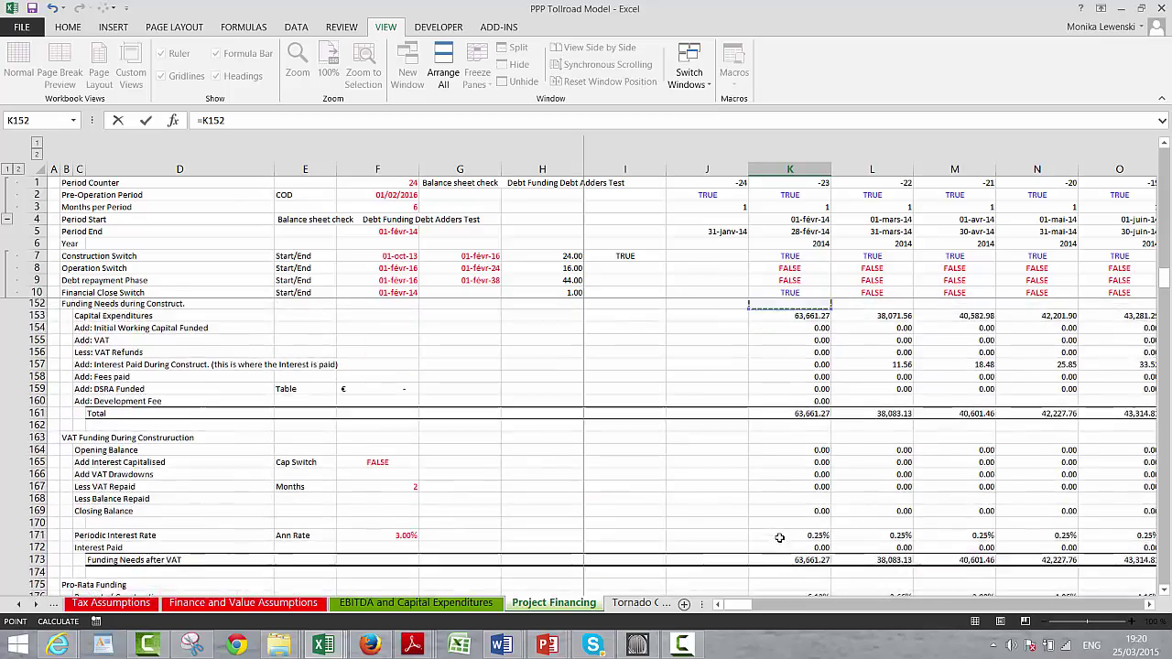
pyautogui.press('Up')
pyautogui.press('Up')
pyautogui.press('Up')
pyautogui.press('Up')
pyautogui.press('Up')
pyautogui.press('Up')
pyautogui.press('Up')
pyautogui.press('Up')
pyautogui.press('Up')
pyautogui.press('Up')
pyautogui.press('Up')
pyautogui.press('Up')
pyautogui.press('Up')
pyautogui.press('Up')
pyautogui.press('Up')
pyautogui.press('Up')
pyautogui.press('Up')
pyautogui.press('Up')
pyautogui.press('Up')
pyautogui.press('Up')
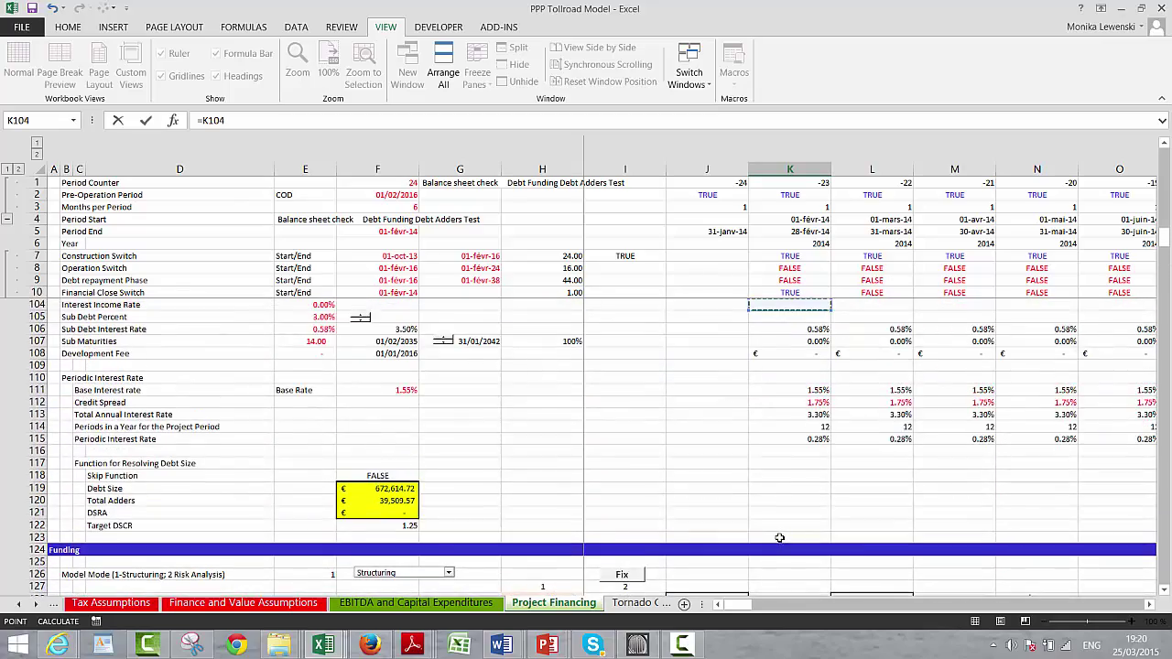
pyautogui.press('Up')
pyautogui.press('Up')
pyautogui.press('Up')
pyautogui.press('Up')
pyautogui.press('Up')
pyautogui.press('Up')
pyautogui.press('Up')
pyautogui.press('Up')
pyautogui.press('Up')
pyautogui.press('Up')
pyautogui.press('Up')
pyautogui.press('Up')
pyautogui.press('Up')
pyautogui.press('Up')
pyautogui.press('Up')
pyautogui.press('Up')
pyautogui.press('Up')
pyautogui.press('Up')
pyautogui.press('Up')
pyautogui.press('Up')
pyautogui.press('Up')
pyautogui.press('Up')
pyautogui.press('Up')
pyautogui.press('Up')
pyautogui.press('Up')
pyautogui.press('Up')
pyautogui.press('Up')
pyautogui.press('Up')
pyautogui.press('Up')
pyautogui.press('Up')
pyautogui.press('Up')
pyautogui.press('Up')
pyautogui.press('Up')
pyautogui.press('Up')
pyautogui.press('Up')
pyautogui.press('Up')
pyautogui.press('Up')
pyautogui.press('Up')
pyautogui.press('Up')
pyautogui.press('Up')
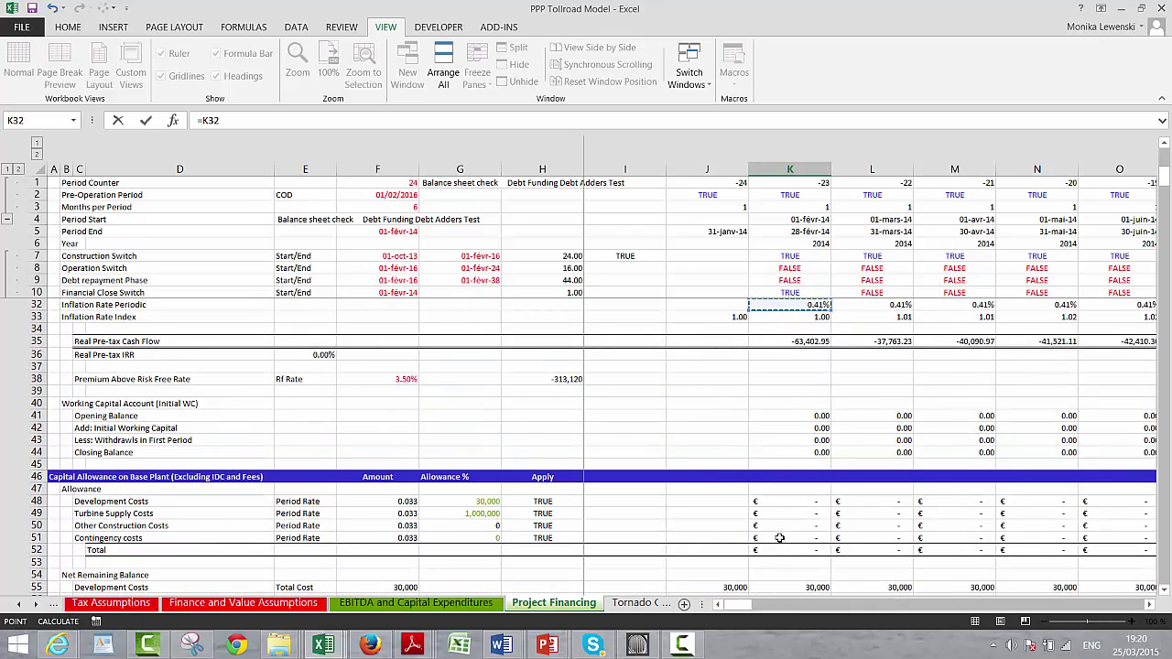
pyautogui.press('Up')
pyautogui.press('Up')
pyautogui.press('Up')
pyautogui.press('Up')
pyautogui.press('Up')
pyautogui.press('Up')
pyautogui.press('Up')
pyautogui.press('Up')
pyautogui.press('Up')
pyautogui.press('Up')
pyautogui.press('Up')
pyautogui.press('Up')
pyautogui.press('Up')
pyautogui.press('Up')
pyautogui.press('Up')
pyautogui.press('Up')
pyautogui.press('Up')
pyautogui.press('Up')
pyautogui.press('Up')
pyautogui.press('Up')
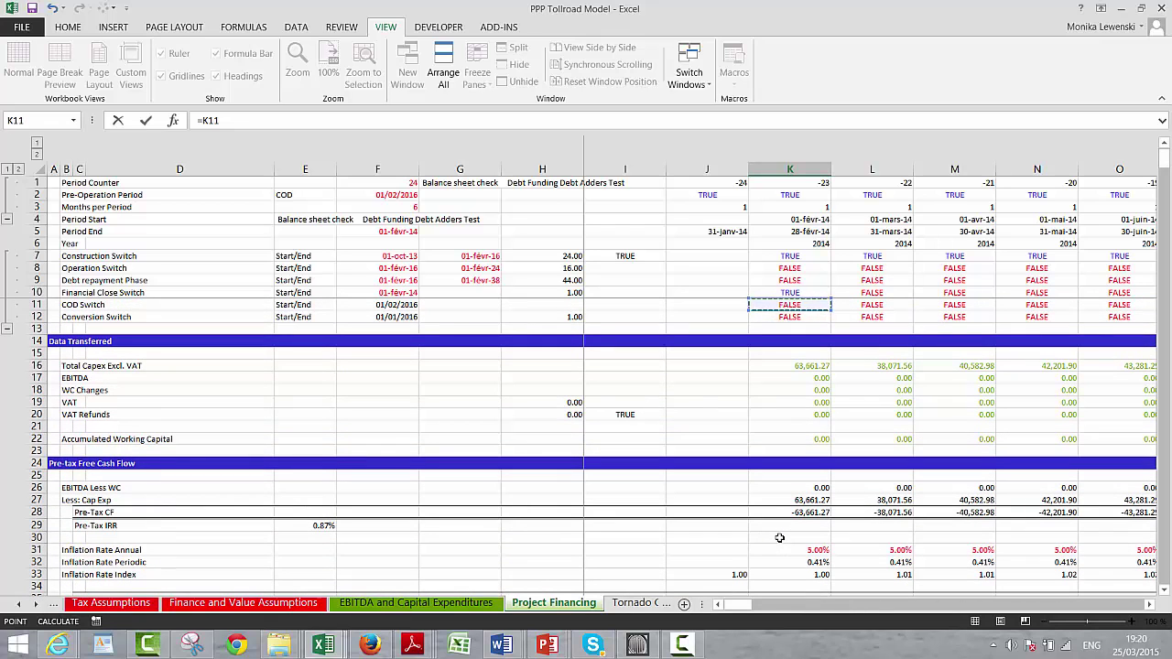
pyautogui.press('pagedown')
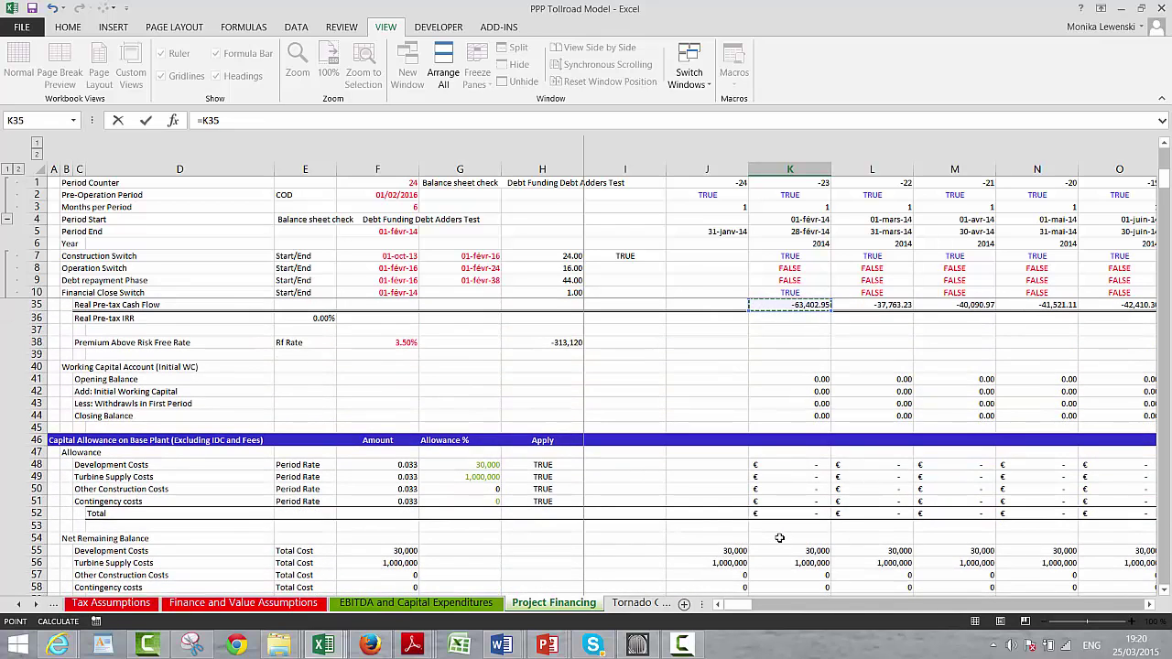
pyautogui.press('Down')
pyautogui.press('Down')
pyautogui.press('Down')
pyautogui.press('Down')
pyautogui.press('Down')
pyautogui.press('Down')
pyautogui.press('Down')
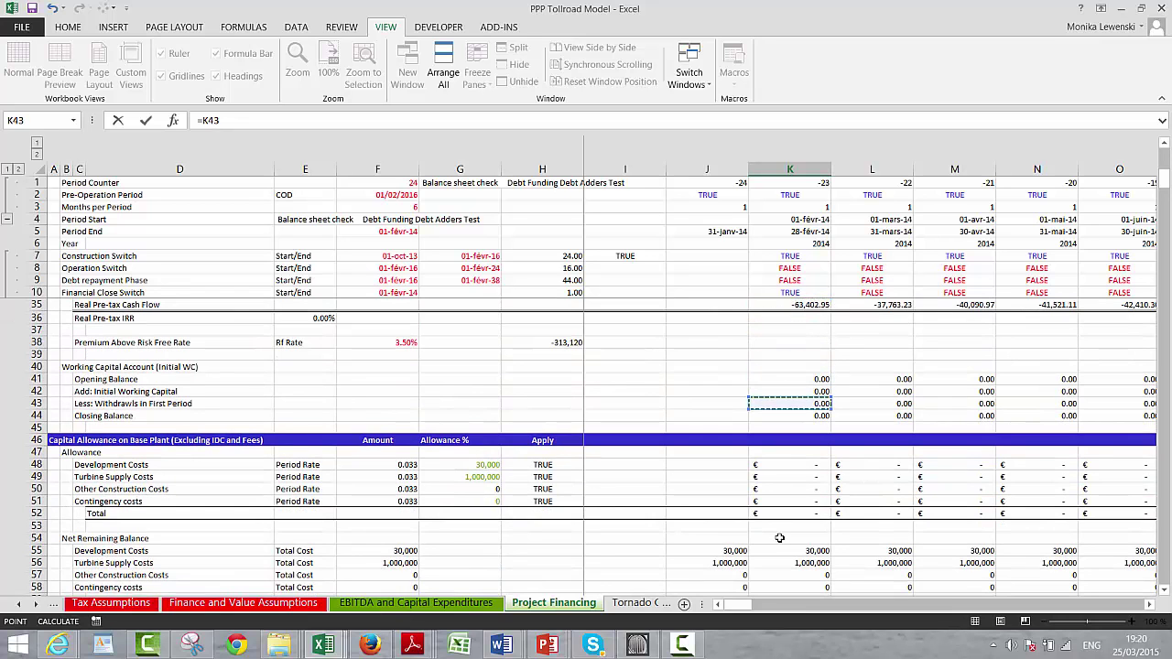
pyautogui.press('Return')
pyautogui.press('Up')
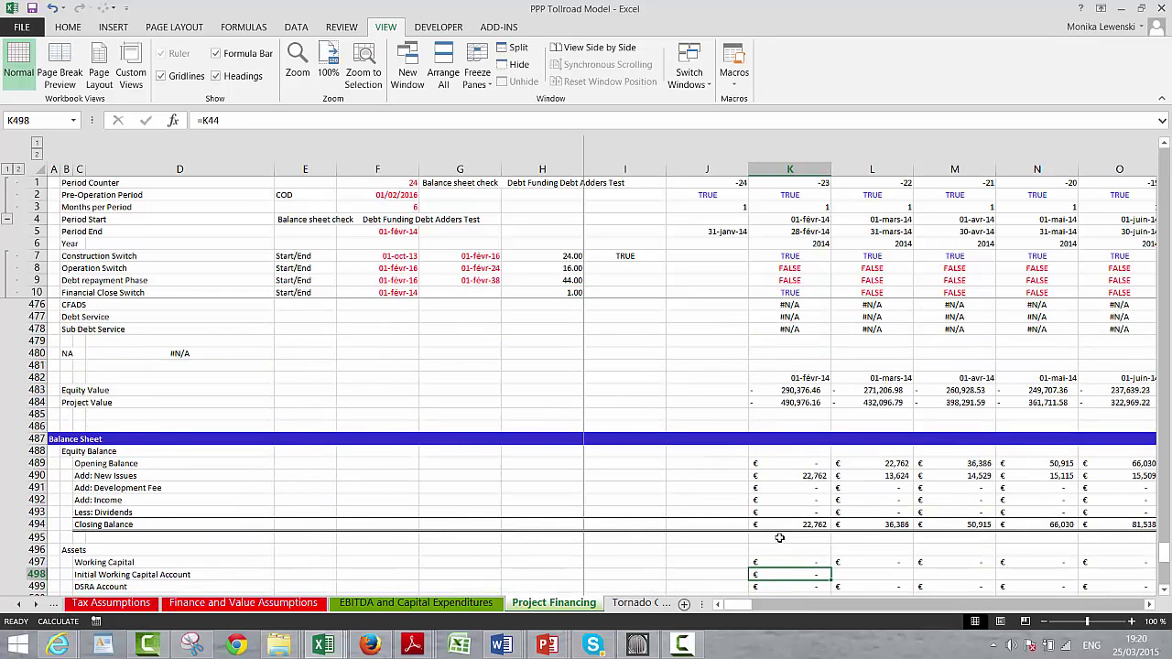
pyautogui.hotkey('ctrl', 'shift', 'Right')
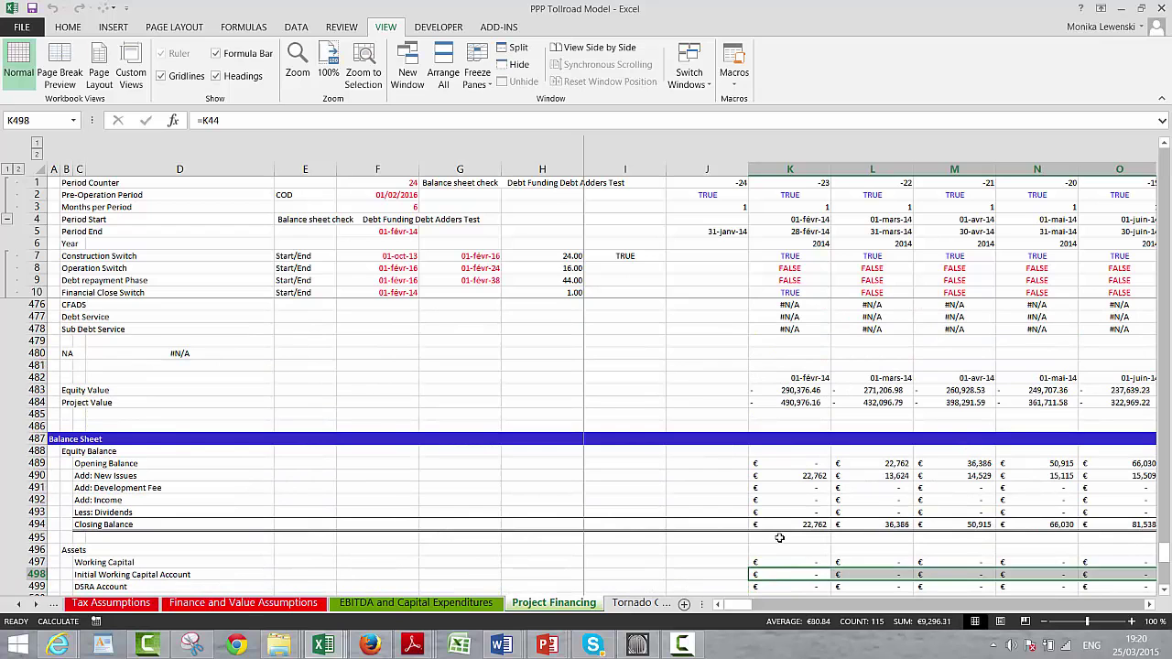
# Reformat the balance sheet block from K489 through the Difference rows as two-decimal numbers.
pyautogui.press('Up')
pyautogui.press('Up')
pyautogui.press('Up')
pyautogui.press('Up')
pyautogui.press('Up')
pyautogui.press('Up')
pyautogui.press('Up')
pyautogui.press('Up')
pyautogui.press('Up')
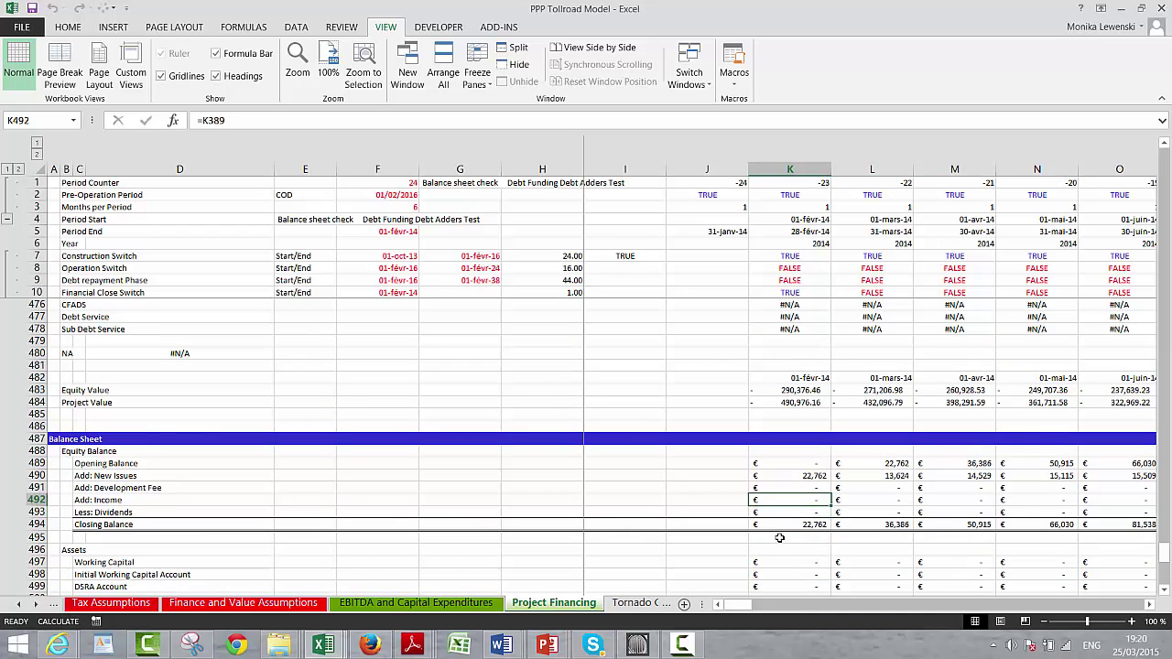
pyautogui.hotkey('shift', 'Down')
pyautogui.hotkey('shift', 'Down')
pyautogui.hotkey('shift', 'Down')
pyautogui.hotkey('shift', 'Down')
pyautogui.hotkey('shift', 'Down')
pyautogui.hotkey('shift', 'Down')
pyautogui.hotkey('shift', 'Down')
pyautogui.hotkey('shift', 'Down')
pyautogui.hotkey('shift', 'Down')
pyautogui.hotkey('shift', 'Down')
pyautogui.hotkey('shift', 'Down')
pyautogui.hotkey('shift', 'Down')
pyautogui.hotkey('shift', 'Down')
pyautogui.hotkey('shift', 'Down')
pyautogui.hotkey('shift', 'Down')
pyautogui.hotkey('shift', 'Down')
pyautogui.hotkey('shift', 'Down')
pyautogui.hotkey('shift', 'Down')
pyautogui.hotkey('shift', 'Down')
pyautogui.hotkey('shift', 'Down')
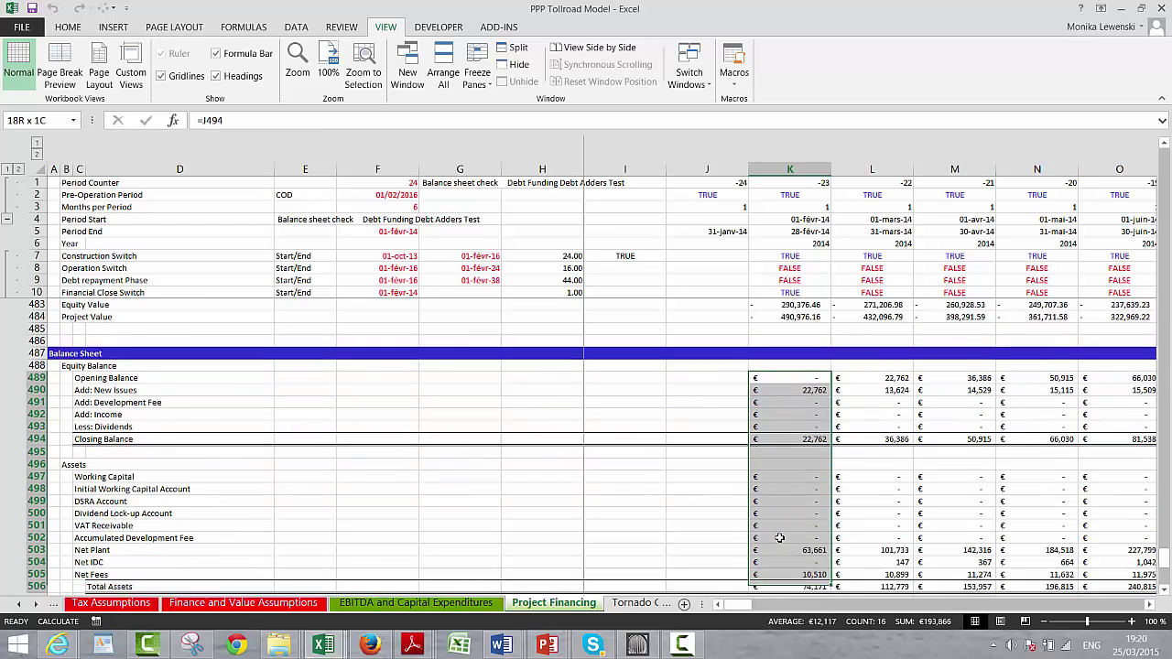
pyautogui.hotkey('shift', 'Down')
pyautogui.hotkey('shift', 'Down')
pyautogui.hotkey('shift', 'Down')
pyautogui.hotkey('shift', 'Down')
pyautogui.hotkey('shift', 'Down')
pyautogui.hotkey('shift', 'Down')
pyautogui.hotkey('shift', 'Down')
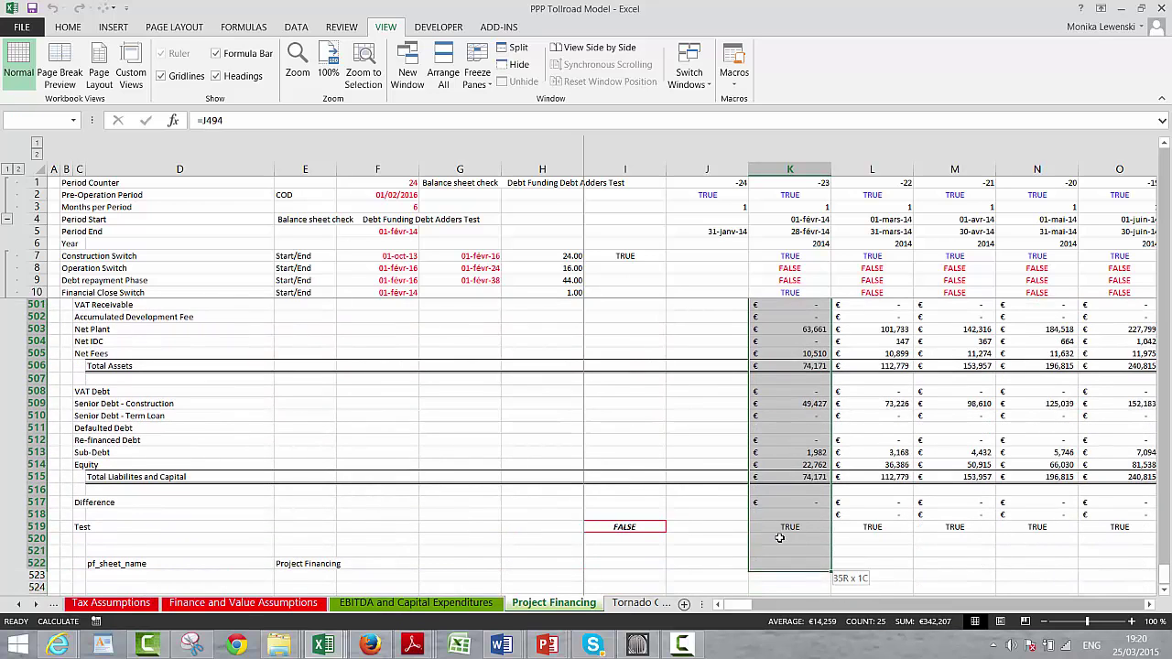
pyautogui.hotkey('shift', 'Up')
pyautogui.hotkey('shift', 'Up')
pyautogui.hotkey('ctrl', 'shift', 'Right')
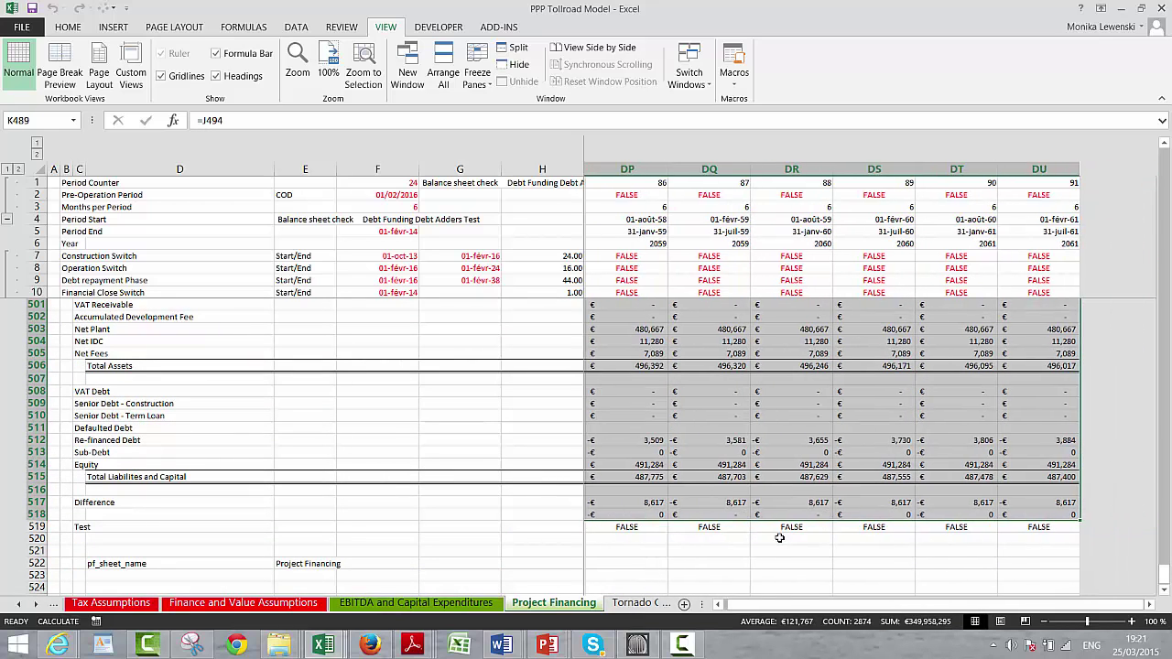
pyautogui.press('Left')
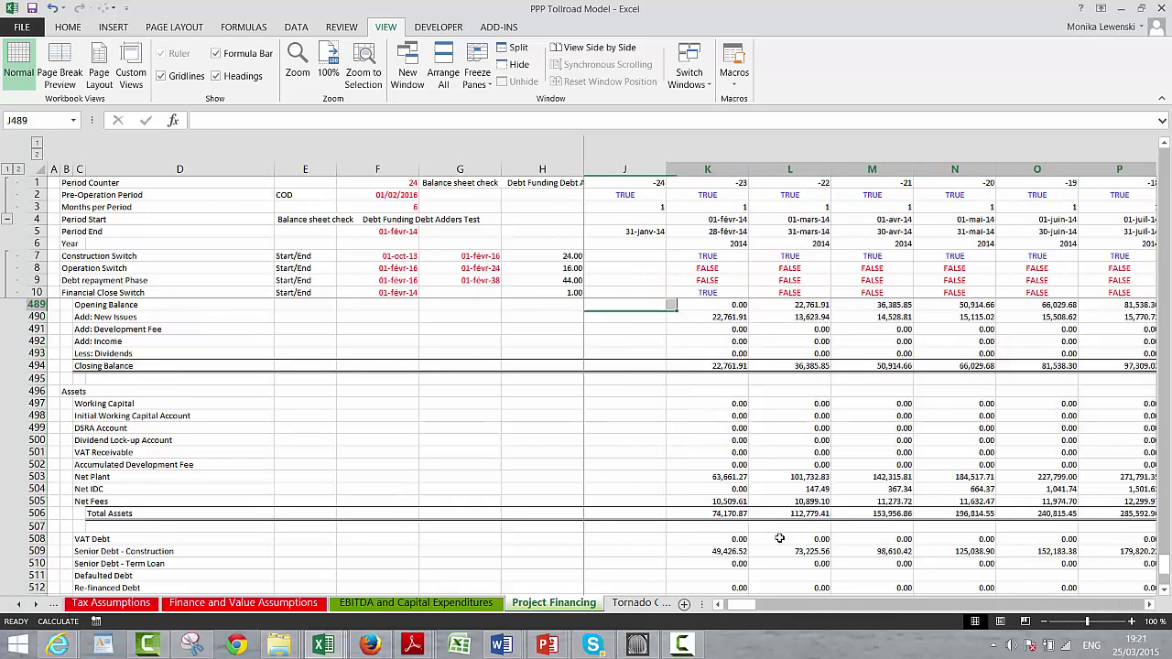
# Step along the Difference rows period by period to find where the balance fails.
pyautogui.press('Right')
pyautogui.press('Right')
pyautogui.press('Down')
pyautogui.press('Down')
pyautogui.press('Down')
pyautogui.press('Down')
pyautogui.press('Down')
pyautogui.press('Down')
pyautogui.press('Down')
pyautogui.press('Down')
pyautogui.press('Down')
pyautogui.press('Down')
pyautogui.press('Down')
pyautogui.press('Down')
pyautogui.press('Down')
pyautogui.press('Down')
pyautogui.press('Down')
pyautogui.press('Down')
pyautogui.press('Down')
pyautogui.press('Down')
pyautogui.press('Down')
pyautogui.press('Down')
pyautogui.press('Down')
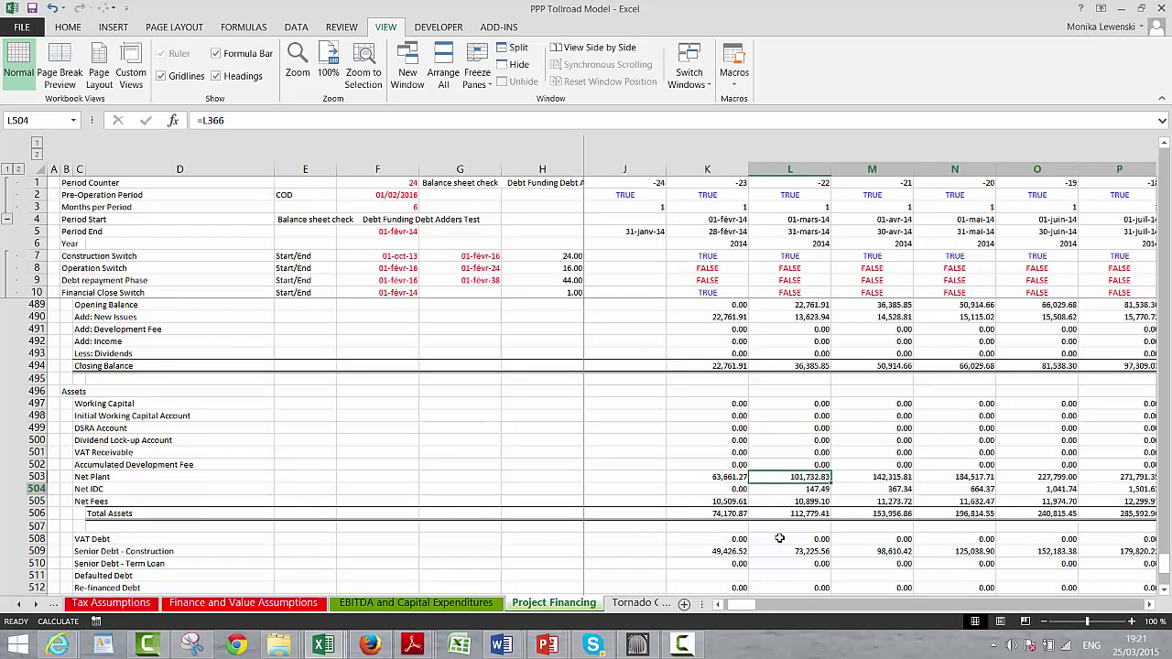
pyautogui.press('Up')
pyautogui.press('Up')
pyautogui.press('Up')
pyautogui.press('Up')
pyautogui.press('Up')
pyautogui.press('Up')
pyautogui.press('Up')
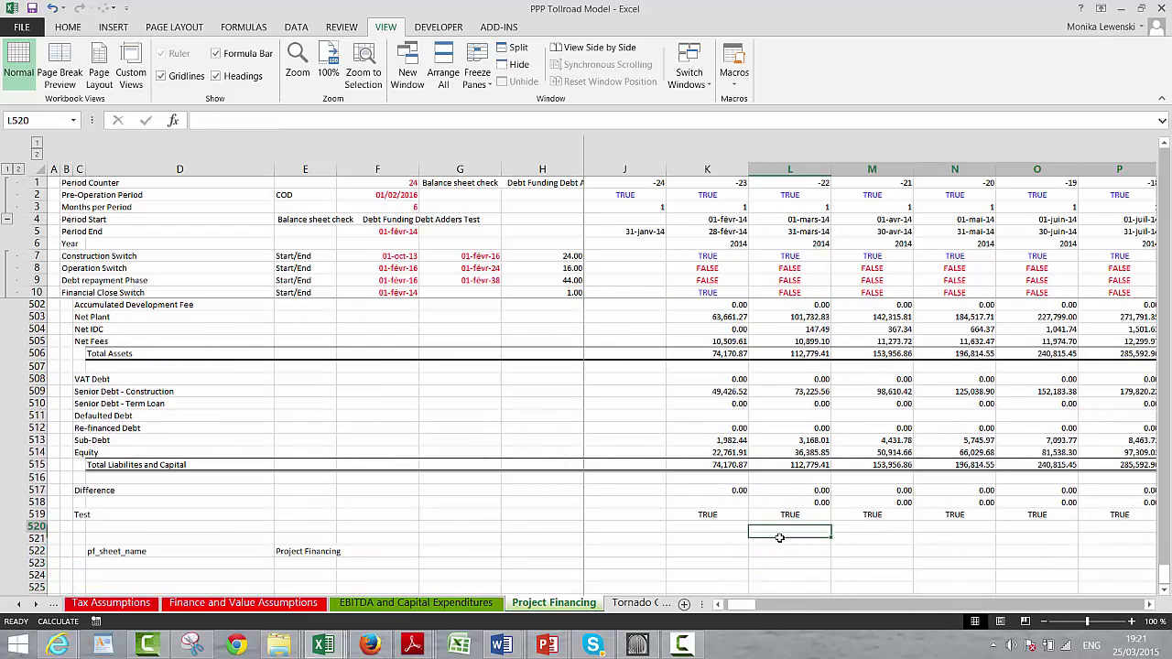
pyautogui.press('Right')
pyautogui.press('Right')
pyautogui.press('Right')
pyautogui.press('Right')
pyautogui.press('Right')
pyautogui.press('Right')
pyautogui.press('Right')
pyautogui.press('Right')
pyautogui.press('Right')
pyautogui.press('Right')
pyautogui.press('Right')
pyautogui.press('Right')
pyautogui.press('Right')
pyautogui.press('Right')
pyautogui.press('Right')
pyautogui.press('Right')
pyautogui.press('Right')
pyautogui.press('Right')
pyautogui.press('Right')
pyautogui.press('Right')
pyautogui.press('Right')
pyautogui.press('Right')
pyautogui.press('Right')
pyautogui.press('Right')
pyautogui.press('Right')
pyautogui.press('Right')
pyautogui.press('Right')
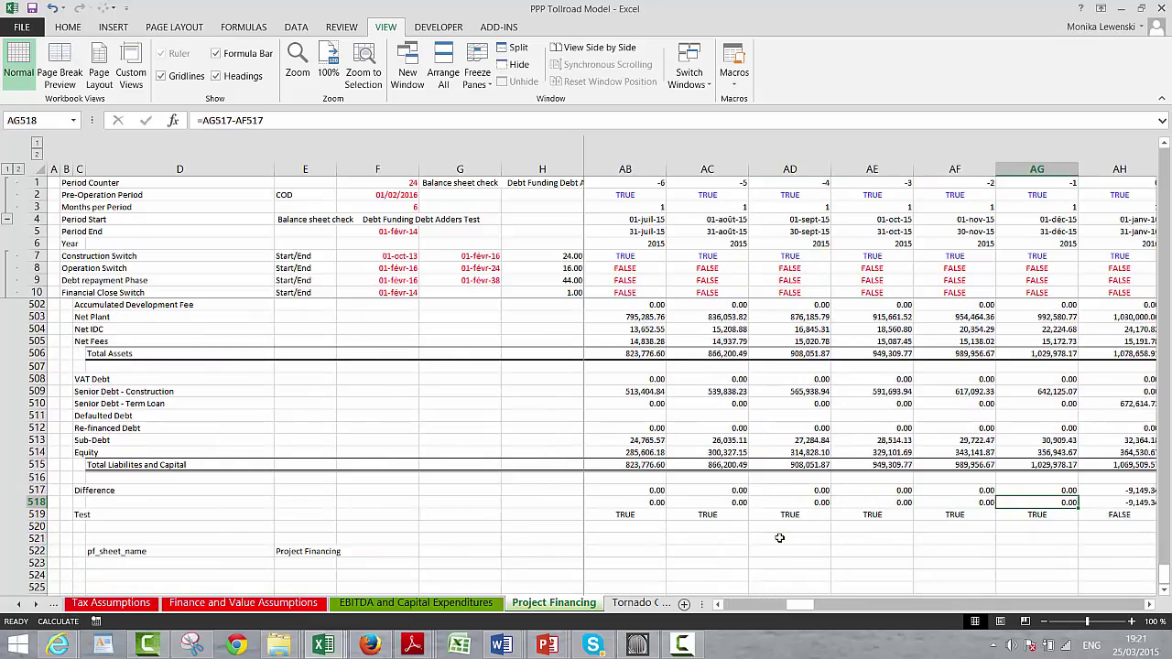
pyautogui.press('Left')
pyautogui.press('Left')
pyautogui.press('Left')
pyautogui.press('Left')
pyautogui.press('Left')
pyautogui.press('Left')
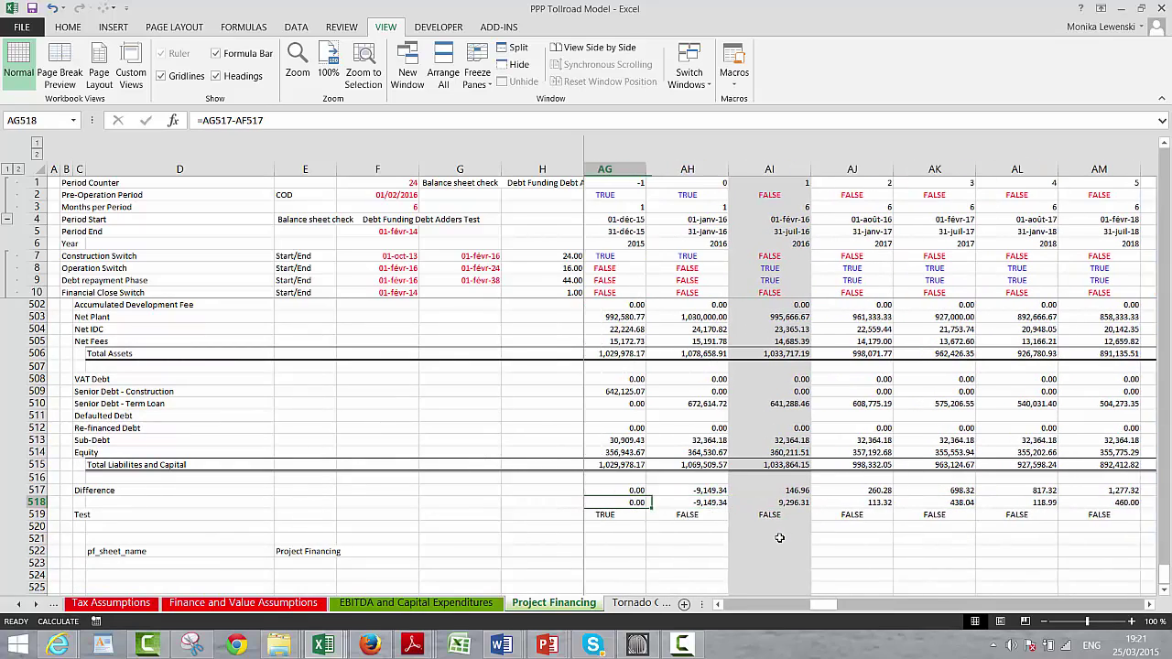
pyautogui.press('Left')
pyautogui.press('Right')
pyautogui.press('Right')
pyautogui.press('Right')
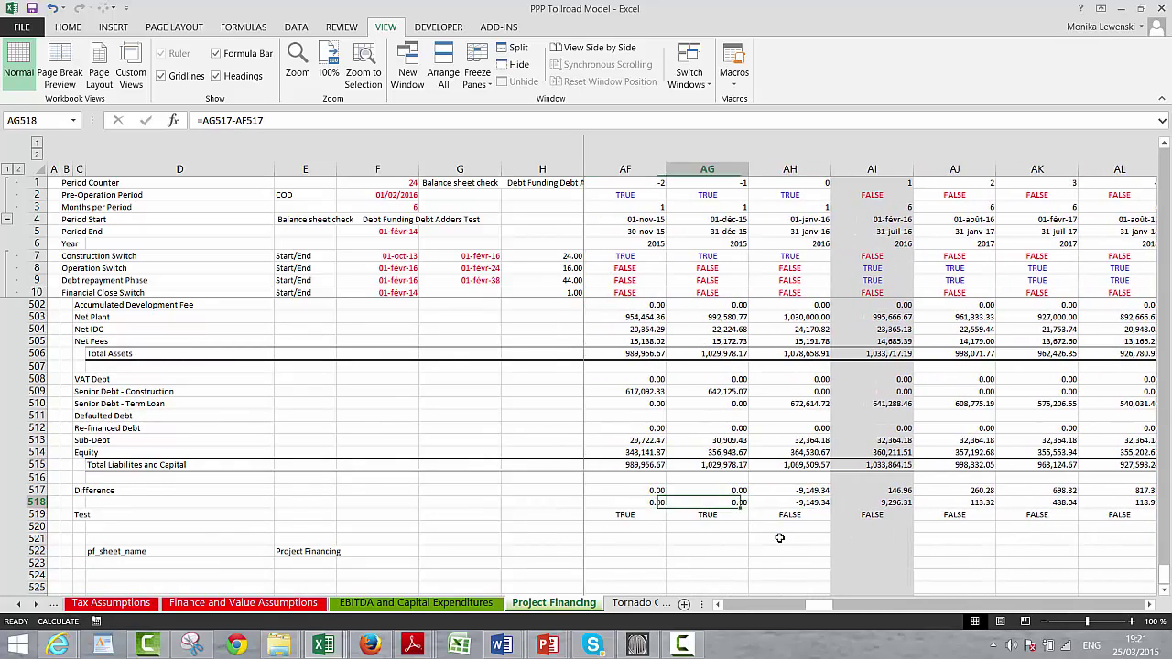
pyautogui.press('Left')
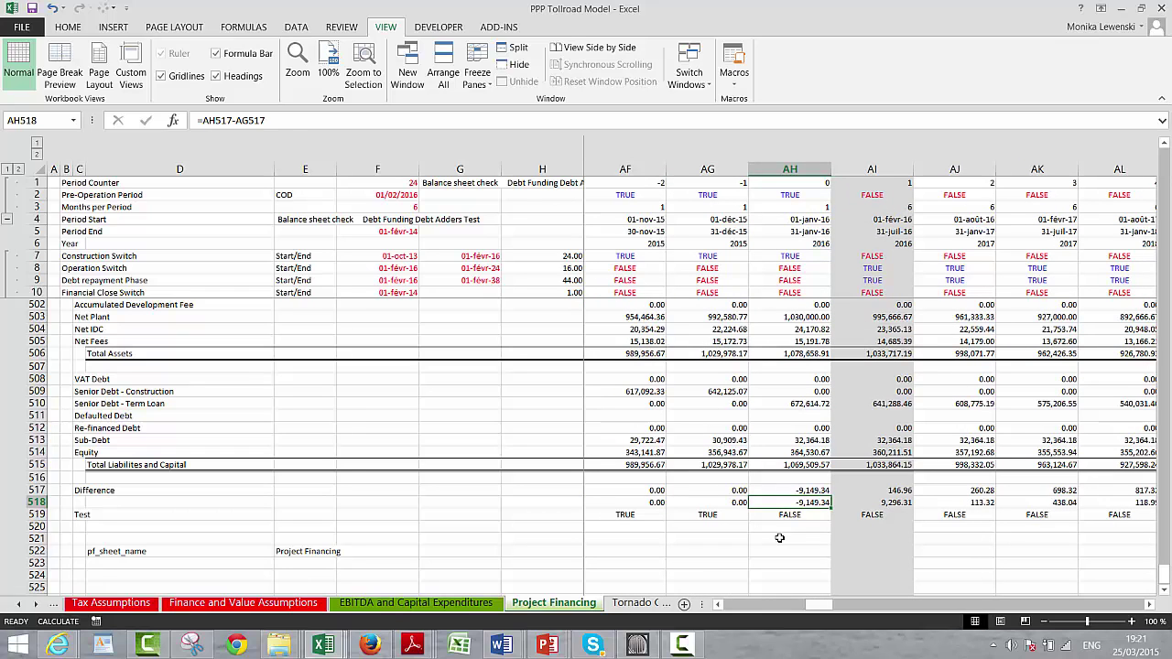
# Inspect the Test formula and the Difference values in later operating periods.
pyautogui.press('Down')
pyautogui.press('Up')
pyautogui.press('Right')
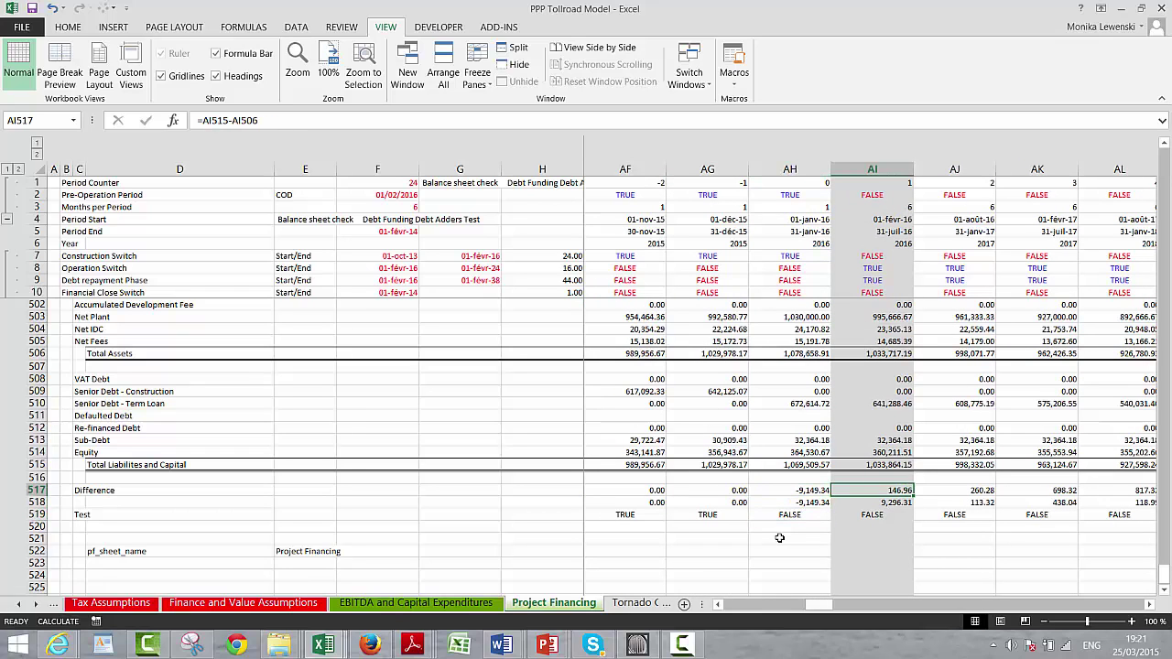
pyautogui.press('Down')
pyautogui.press('Right')
pyautogui.press('Right')
pyautogui.press('Right')
pyautogui.press('Right')
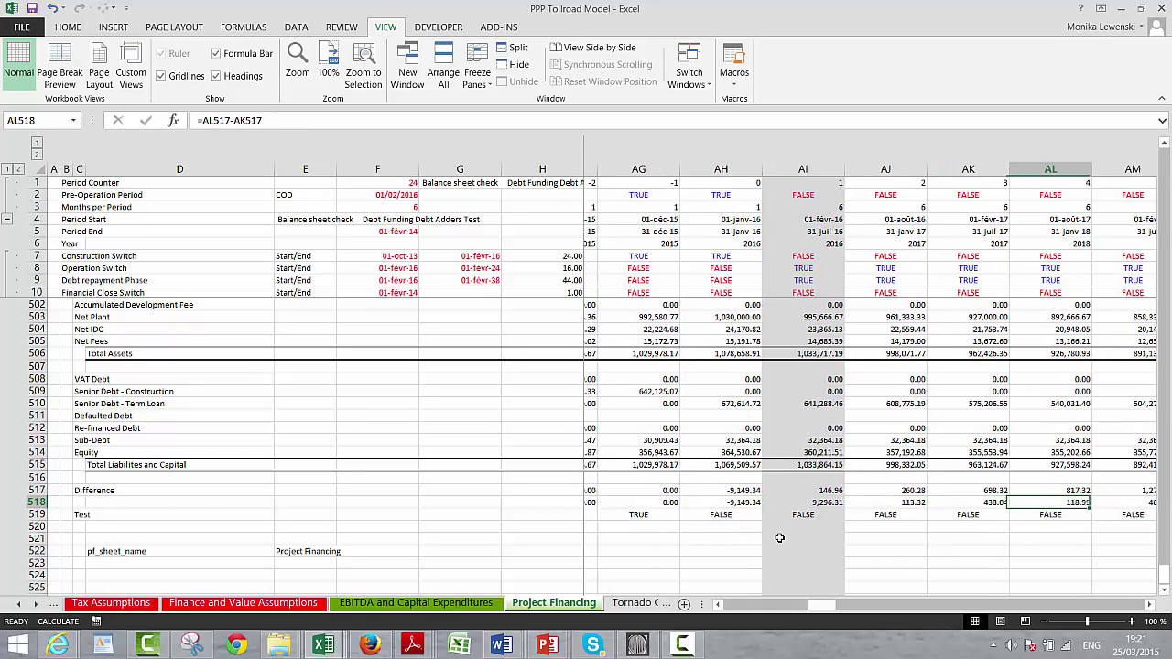
pyautogui.press('Left')
pyautogui.press('Left')
pyautogui.press('Left')
pyautogui.press('Left')
pyautogui.press('Left')
pyautogui.press('Left')
pyautogui.press('Left')
pyautogui.press('Left')
pyautogui.press('Left')
pyautogui.press('Left')
pyautogui.press('Left')
pyautogui.press('Left')
pyautogui.press('Left')
pyautogui.press('Left')
pyautogui.press('Left')
pyautogui.press('Left')
pyautogui.press('Left')
pyautogui.press('Left')
pyautogui.press('Left')
pyautogui.press('Left')
pyautogui.press('Left')
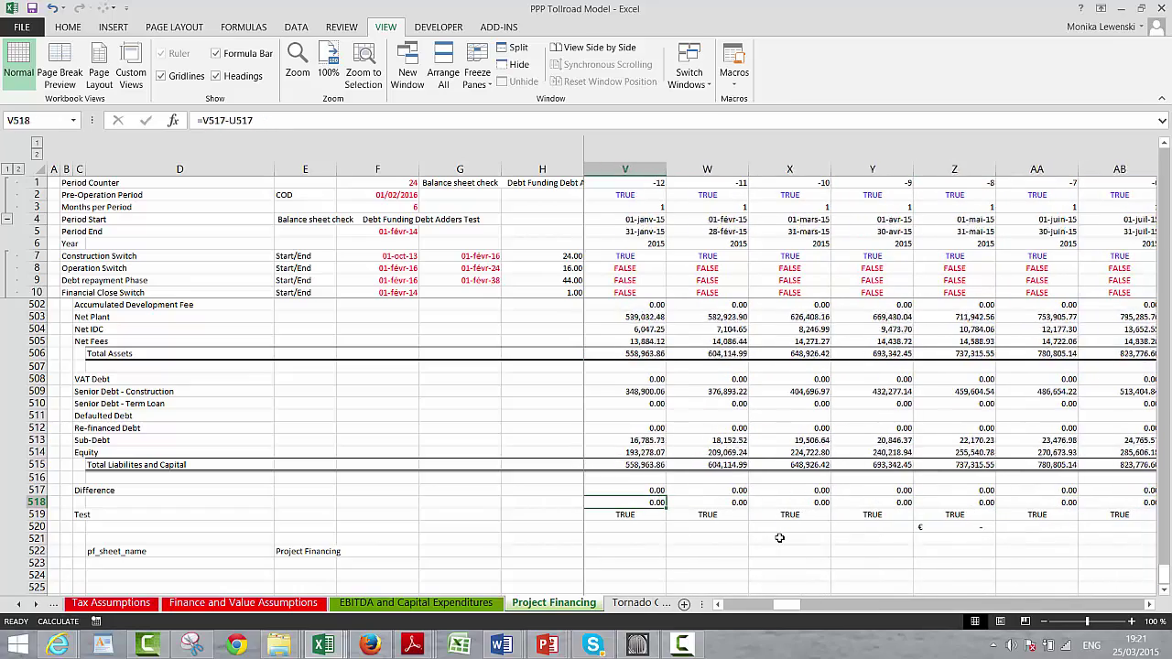
pyautogui.press('Left')
pyautogui.press('Left')
pyautogui.press('Left')
pyautogui.press('Left')
pyautogui.press('Left')
pyautogui.press('Left')
pyautogui.press('Left')
pyautogui.press('Left')
pyautogui.press('Left')
pyautogui.press('Left')
pyautogui.press('Left')
pyautogui.press('Left')
pyautogui.press('Left')
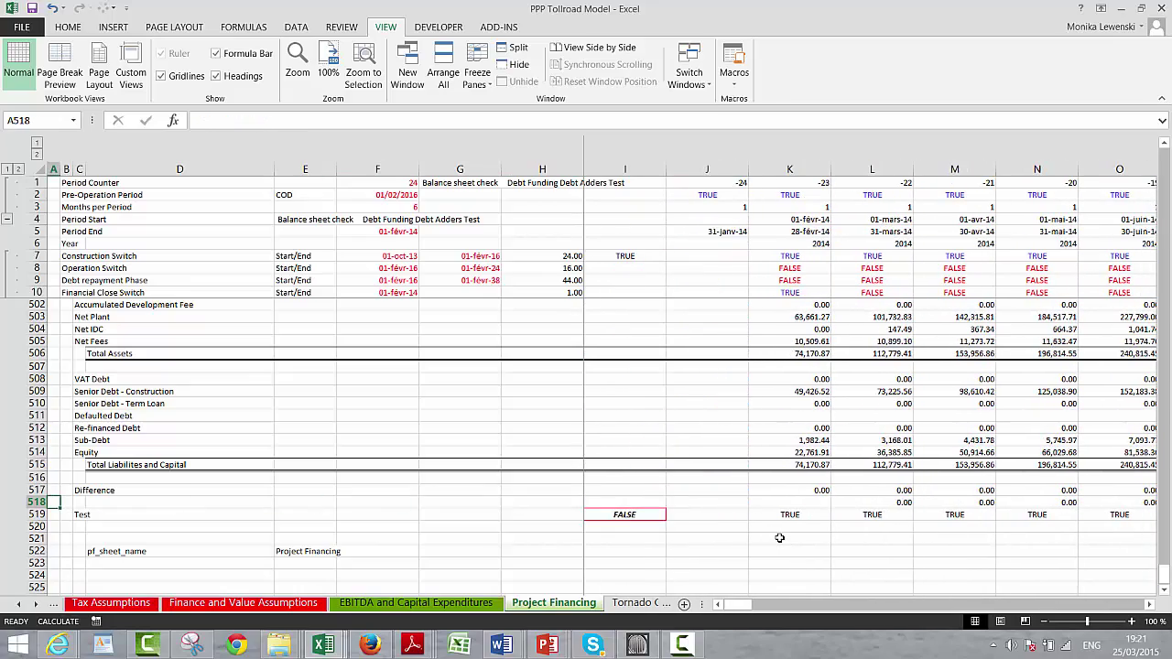
# Return to the top of the Project Financing sheet and stop the recording.
pyautogui.press('pageup')
pyautogui.press('pageup')
pyautogui.press('pageup')
pyautogui.press('pageup')
pyautogui.press('pageup')
pyautogui.press('pageup')
pyautogui.press('pageup')
pyautogui.press('pageup')
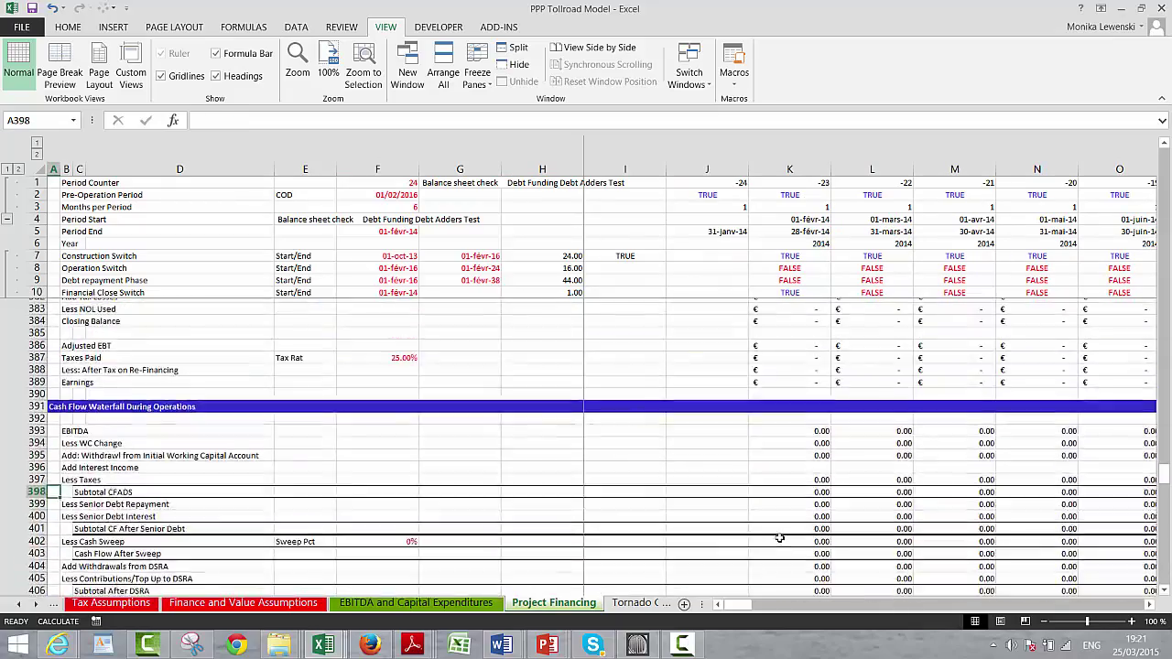
pyautogui.press('pageup')
pyautogui.press('pageup')
pyautogui.press('pageup')
pyautogui.press('pageup')
pyautogui.press('pageup')
pyautogui.press('pageup')
pyautogui.press('pageup')
pyautogui.press('pageup')
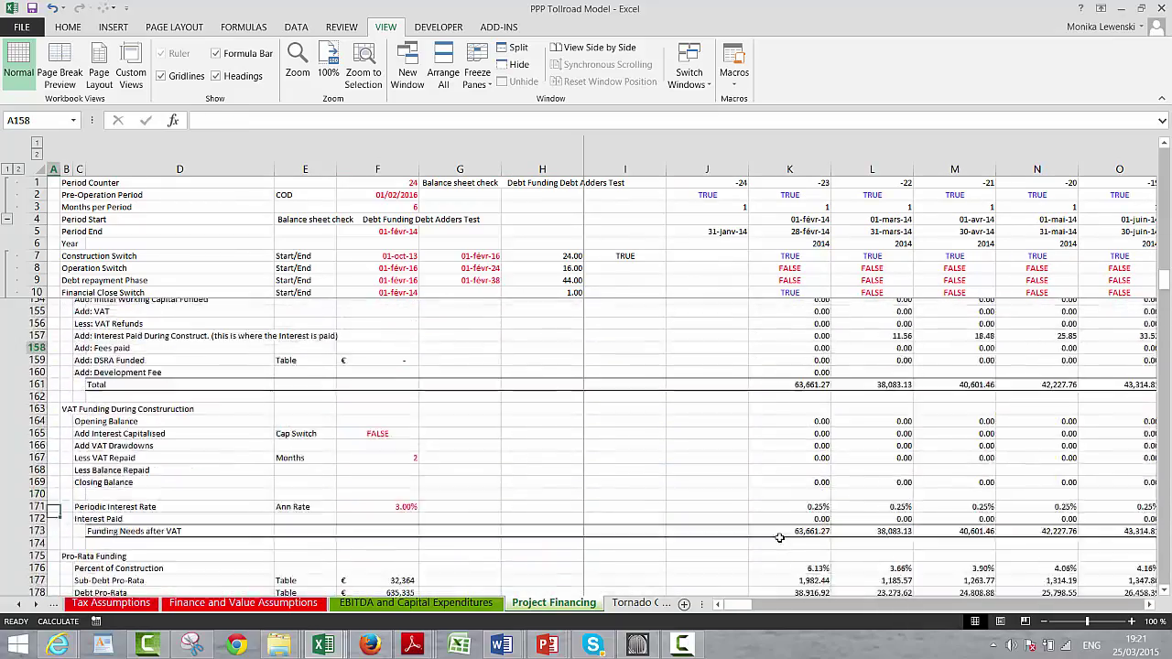
pyautogui.press('pageup')
pyautogui.press('pageup')
pyautogui.press('pageup')
pyautogui.press('pageup')
pyautogui.press('pageup')
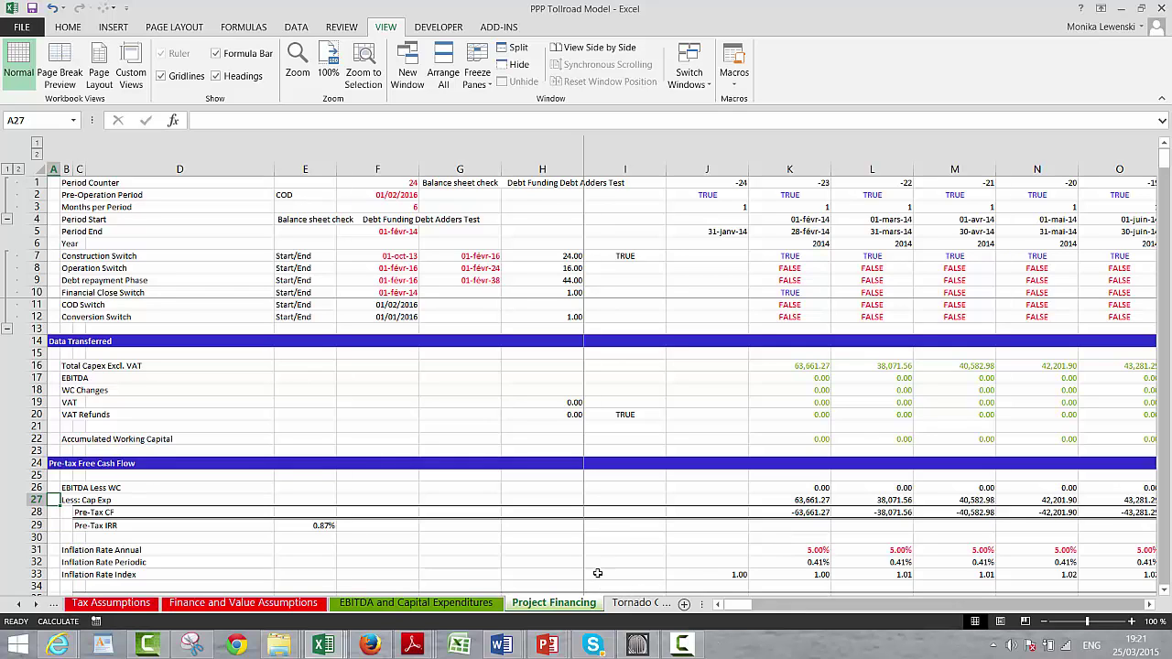
pyautogui.click(693, 653)
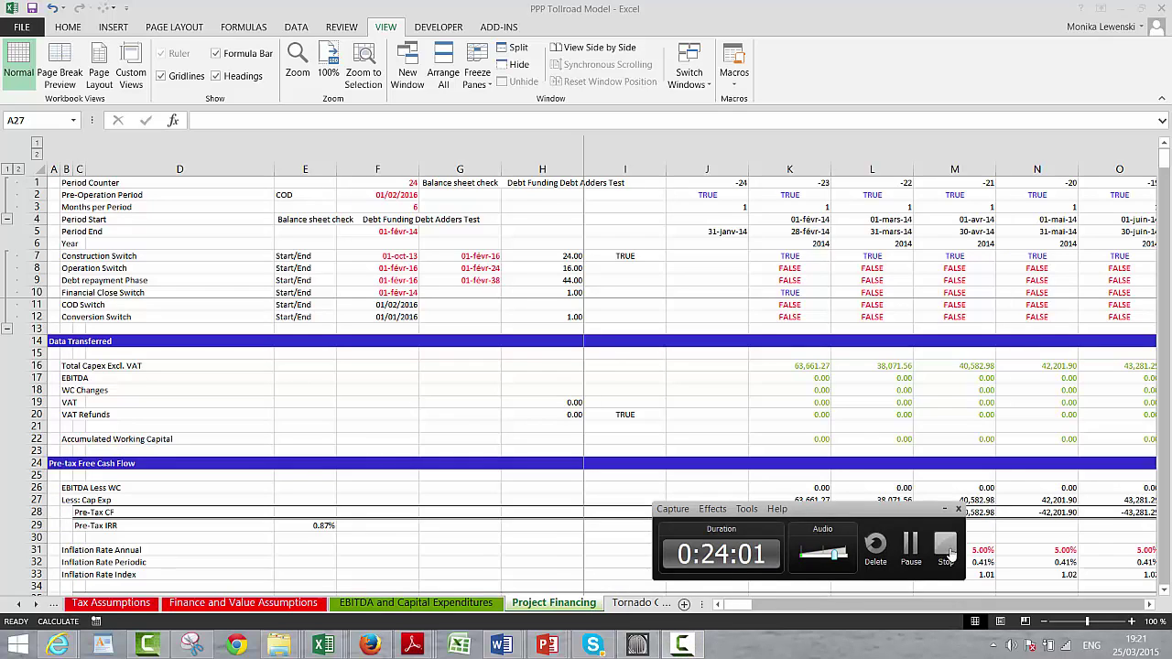
pyautogui.click(946, 548)
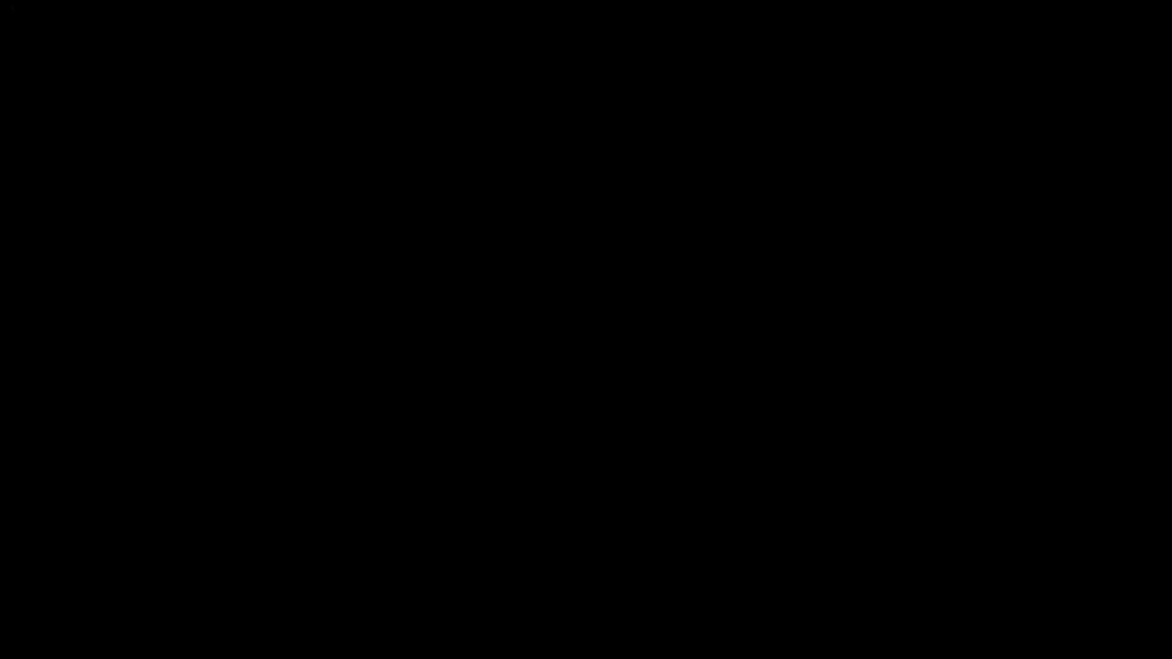